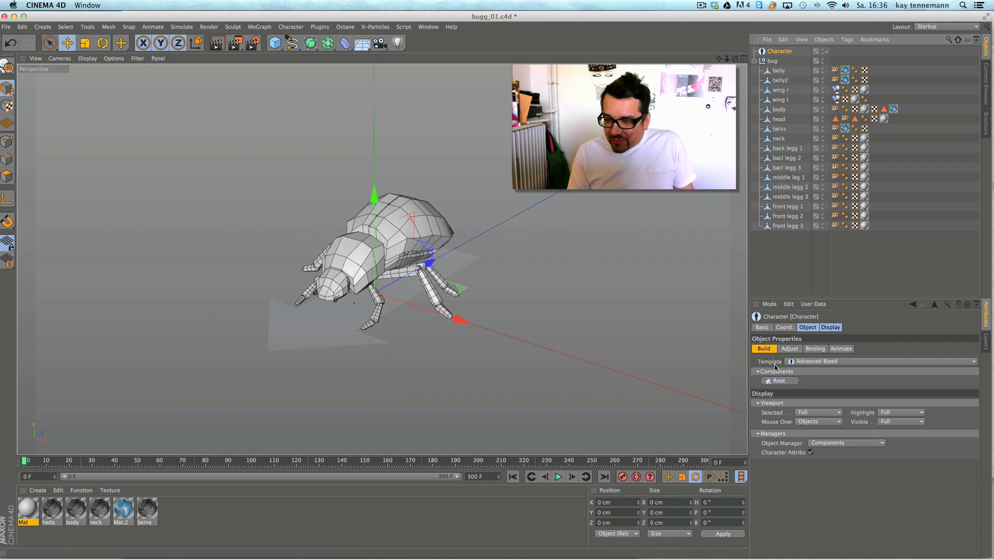
- Set the Character object's template to Insect and add a Thorax component to the rig
left_click(814, 362)
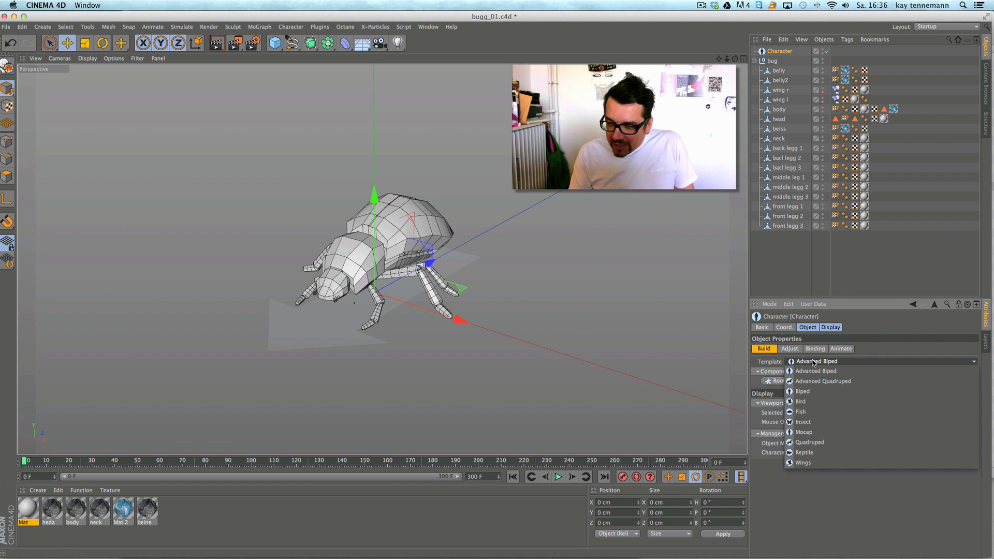
left_click(813, 425)
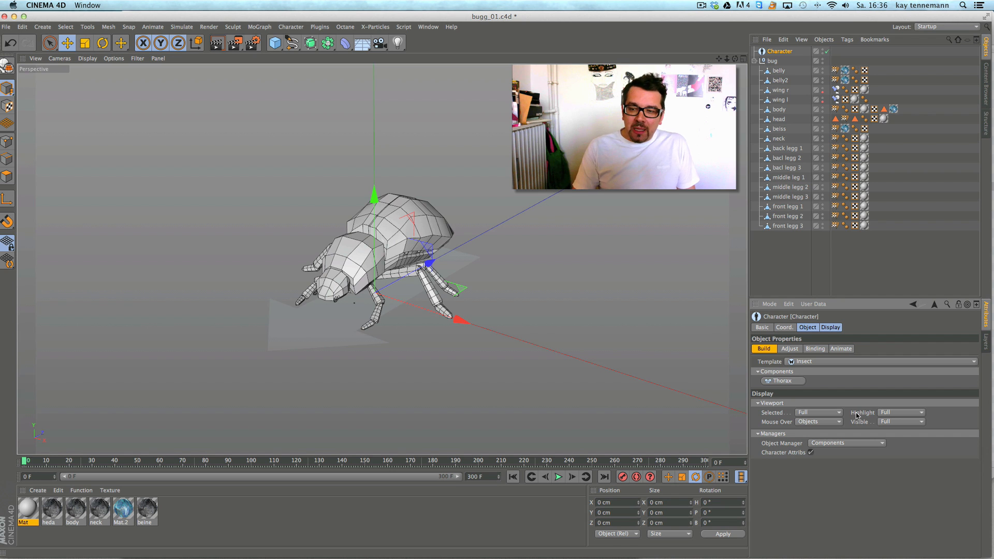
left_click(783, 381)
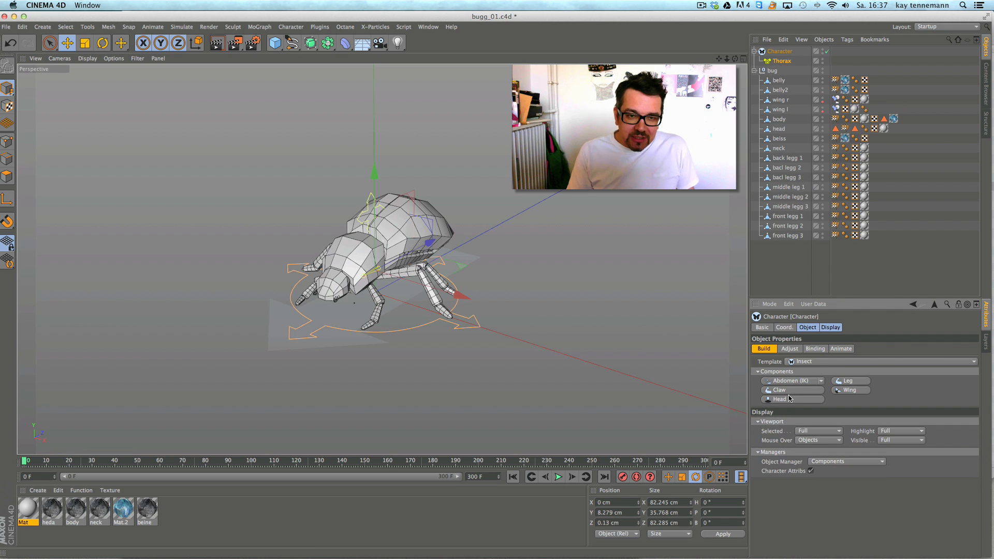
- Adjust the Thorax joints in the side view, with one at the rear of the front body segment and one behind the head
key("F5")
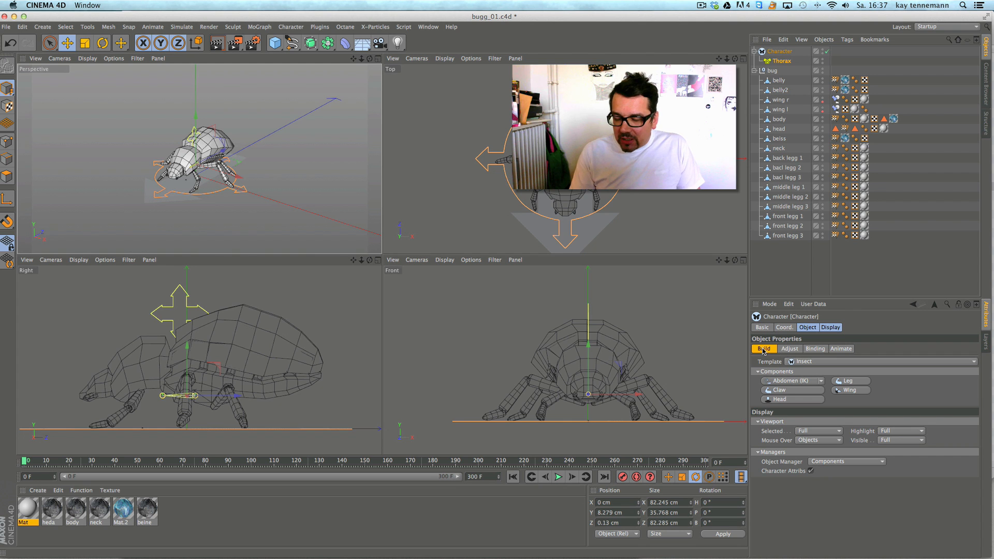
left_click(789, 349)
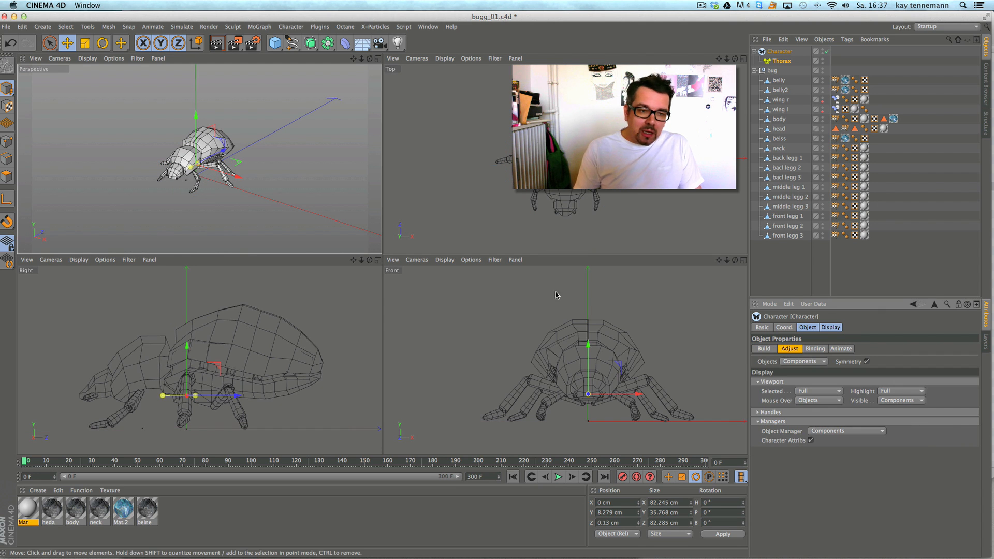
left_click_drag(199, 367, 174, 336)
left_click_drag(137, 367, 111, 380)
left_click(172, 367)
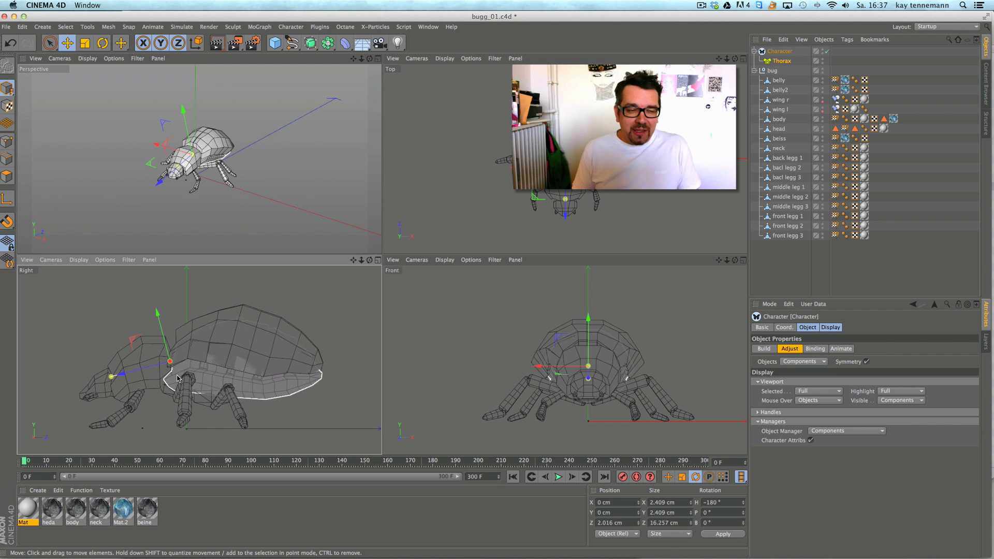
left_click(177, 379)
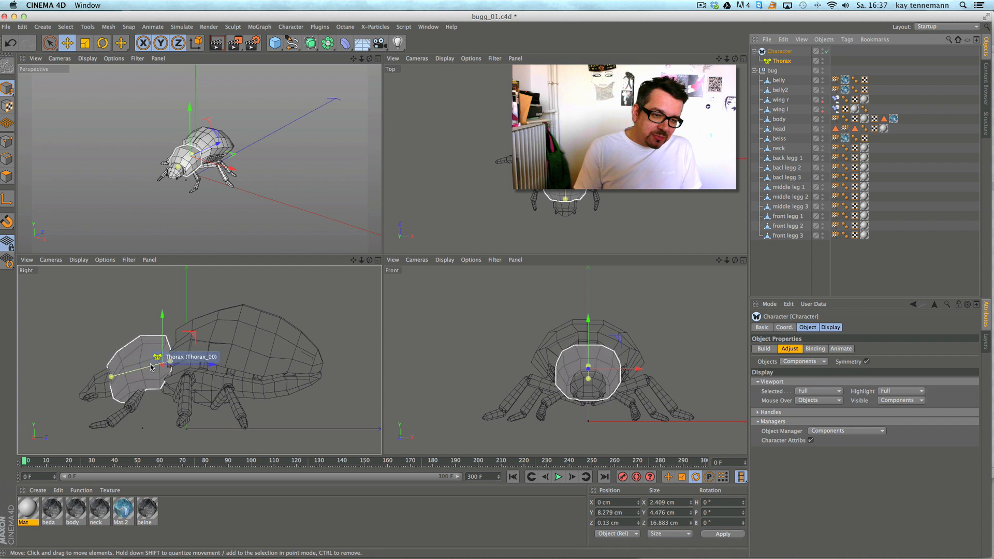
left_click(111, 380)
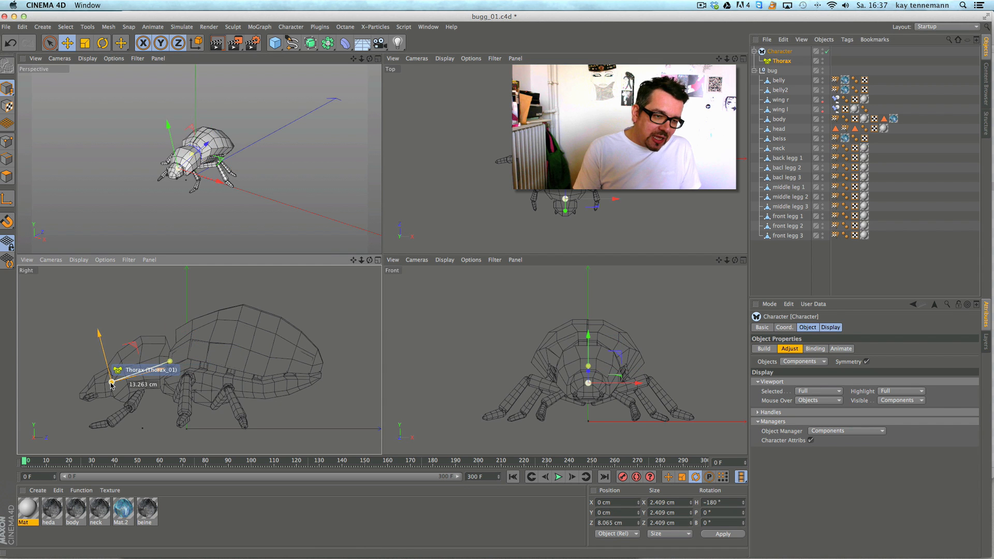
- Add a Head component under the Thorax and move its end joint to the tip of the bug's head
left_click(781, 62)
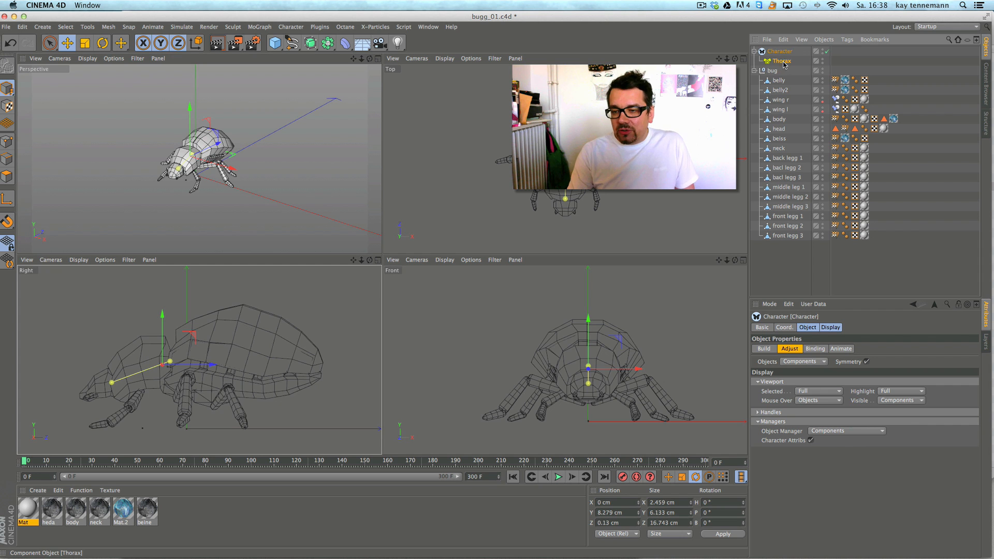
left_click(807, 328)
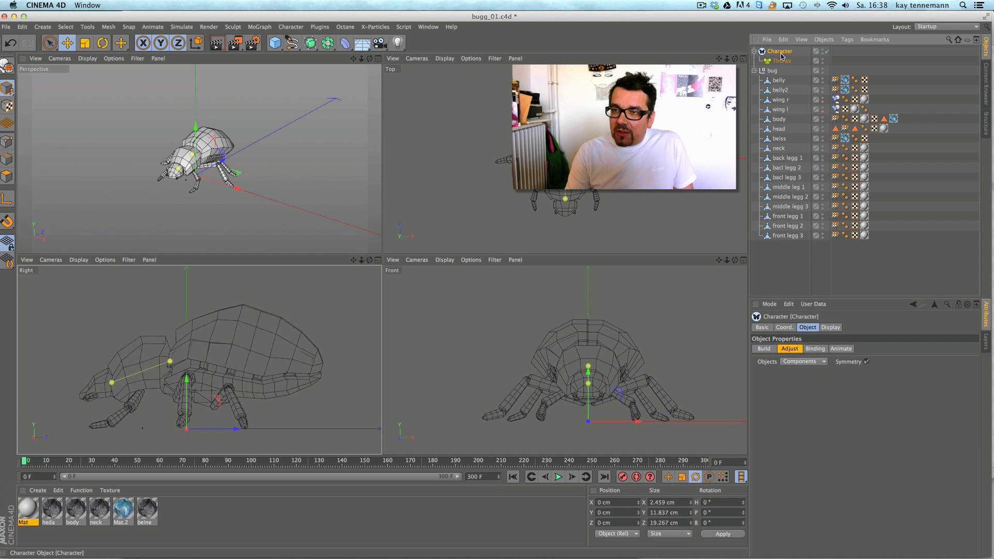
left_click(764, 349)
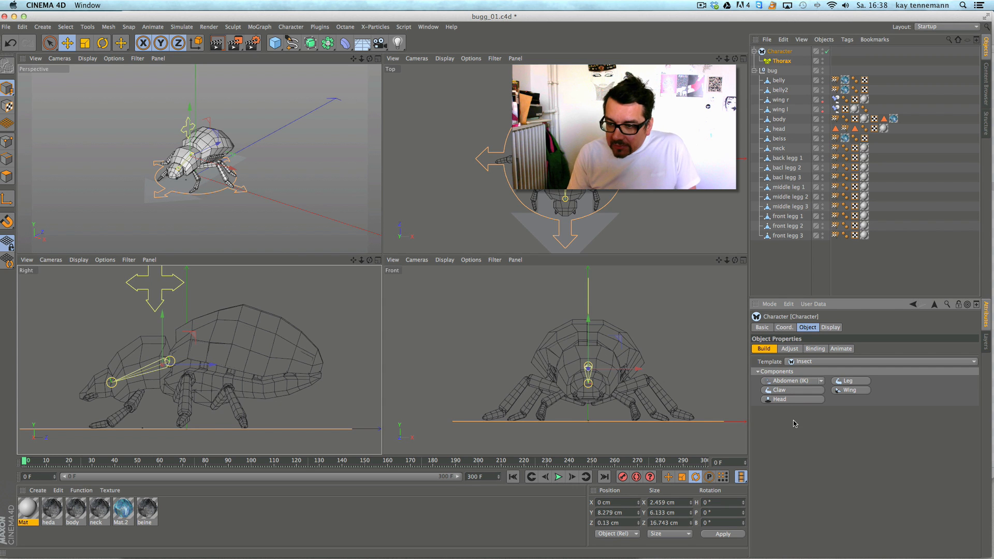
left_click(781, 400)
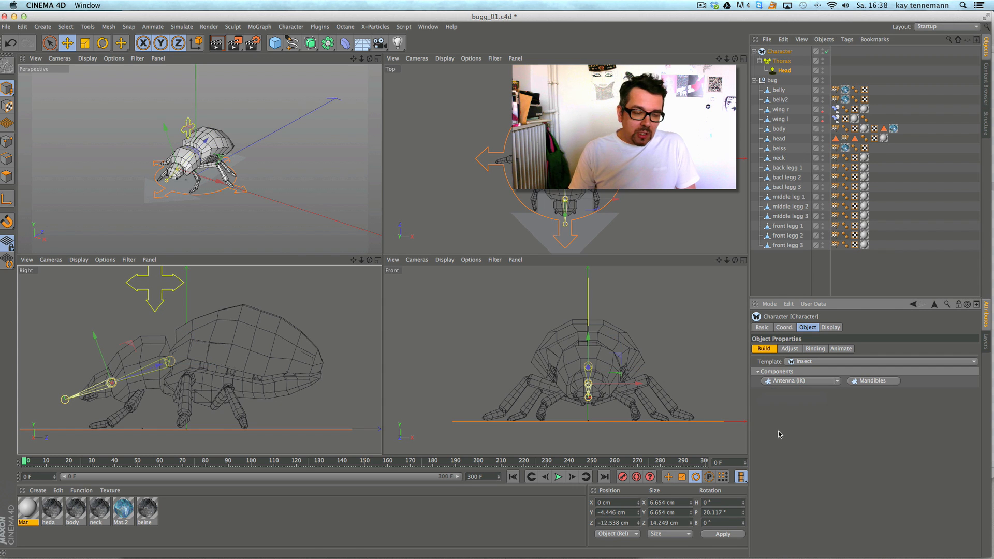
left_click(790, 349)
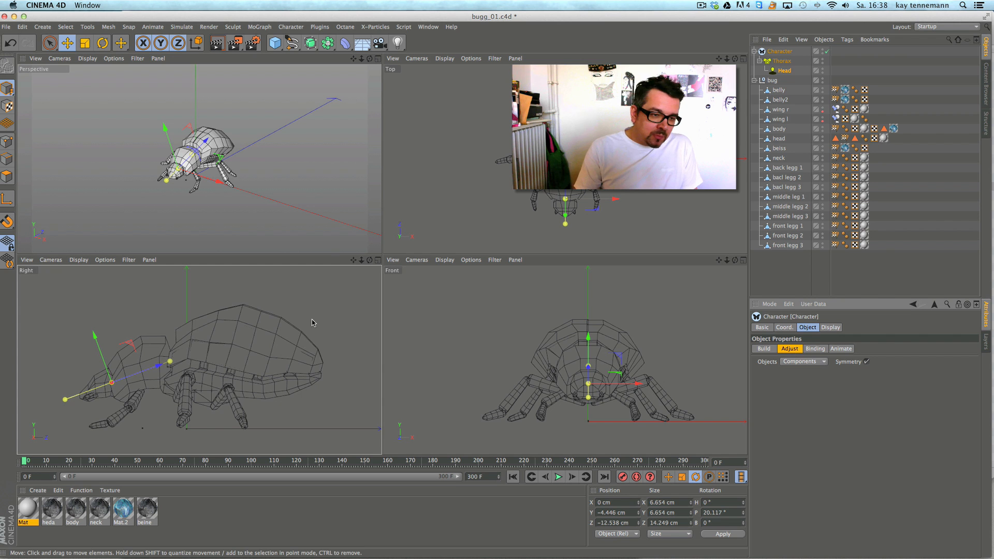
left_click_drag(65, 400, 79, 398)
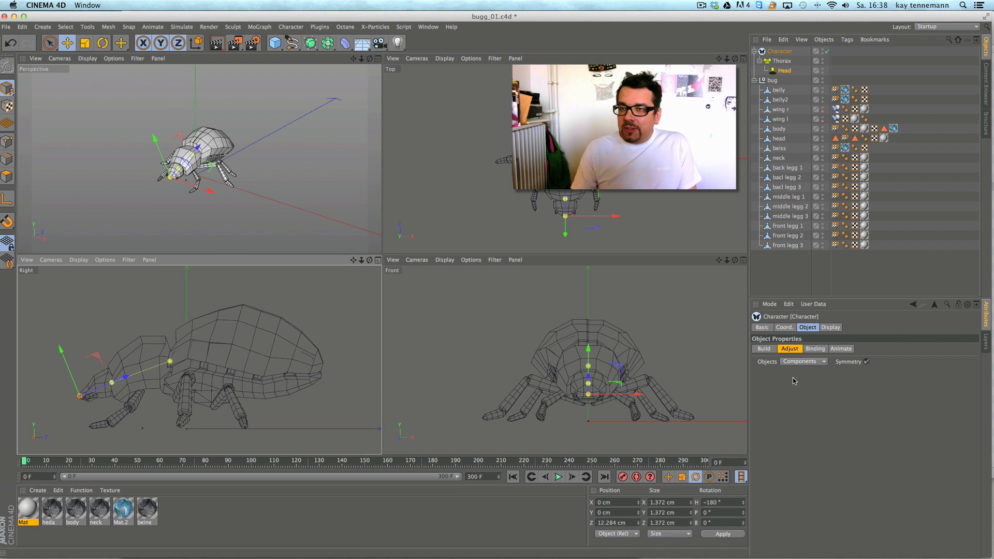
- Add an Abdomen (SD) component under the Thorax
left_click(783, 61)
left_click(765, 349)
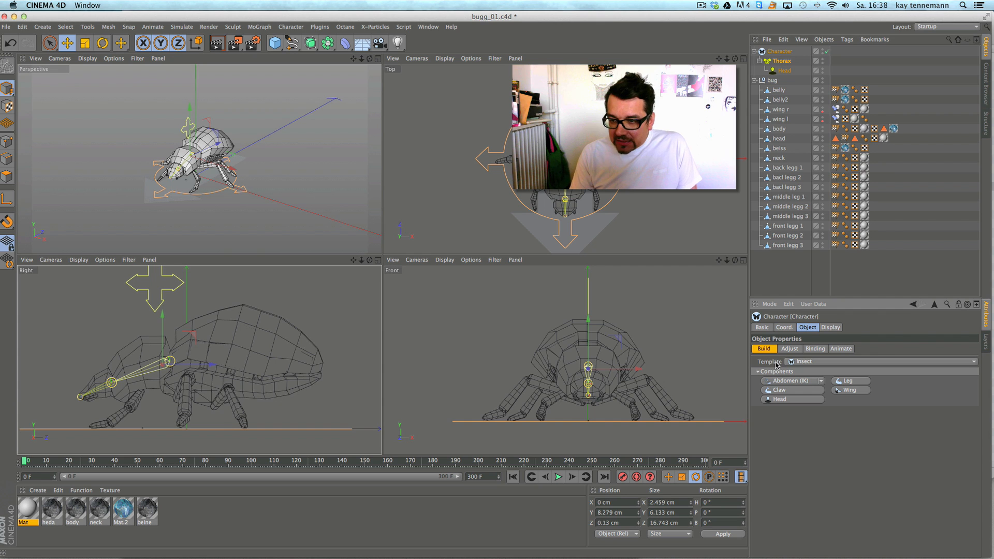
left_click(822, 382)
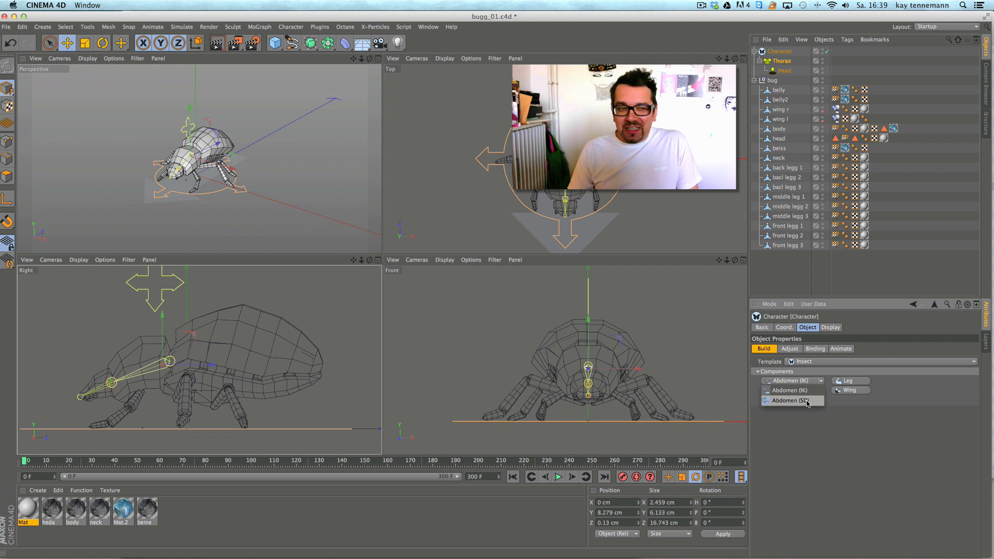
left_click(806, 401)
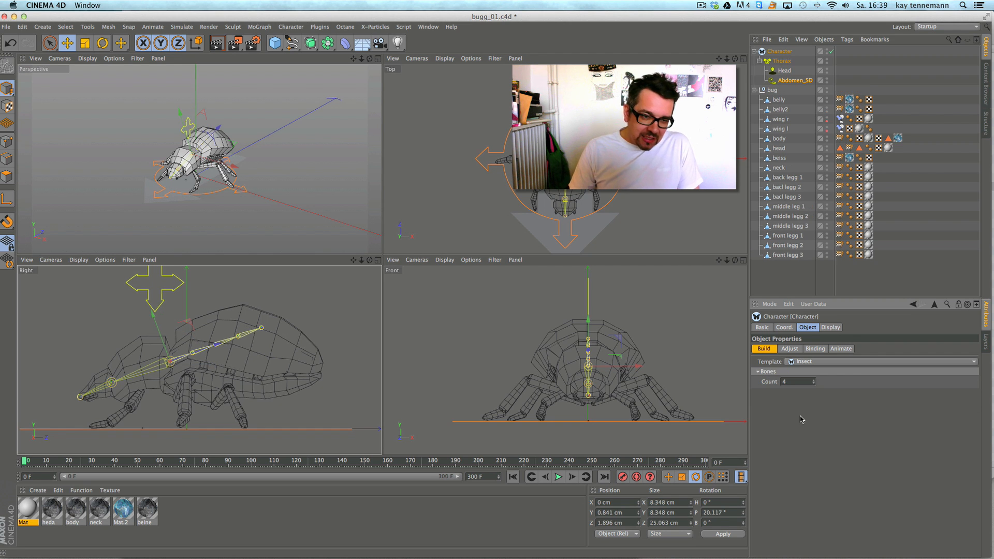
- Enlarge the side view and hide the wing r and wing l objects to expose the bug's abdomen
left_click(378, 260)
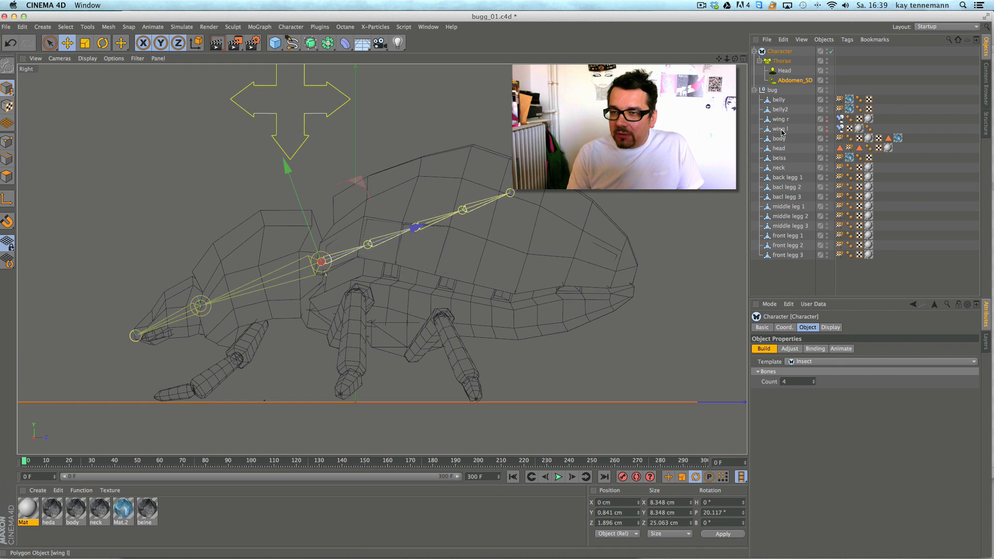
left_click(827, 130)
left_click(827, 120)
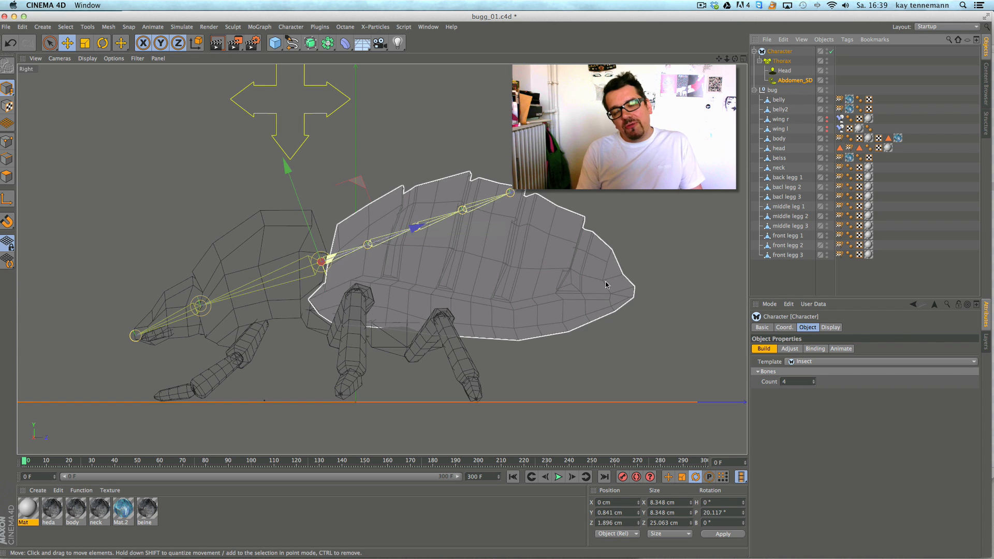
- Set the abdomen's bone count to 5 and spread its joints through the rear body, ending at the tail tip
left_click(814, 380)
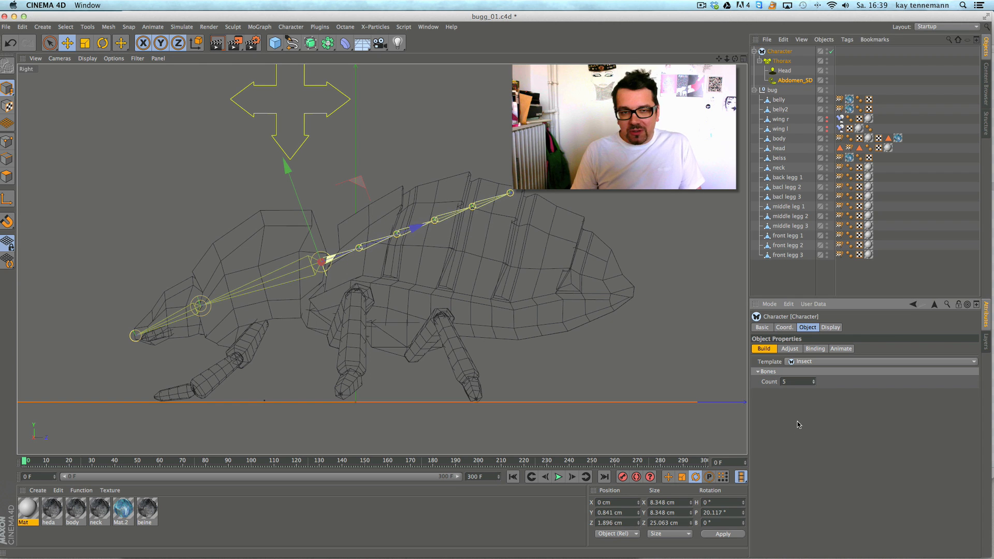
left_click(790, 349)
left_click_drag(360, 249, 464, 243)
left_click_drag(534, 212, 637, 296)
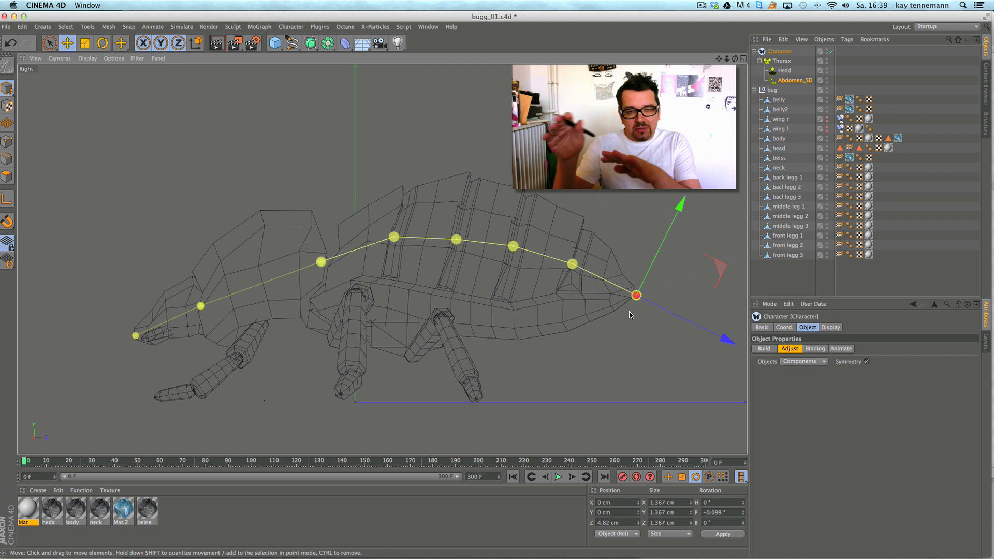
left_click_drag(404, 245, 405, 245)
left_click(636, 293)
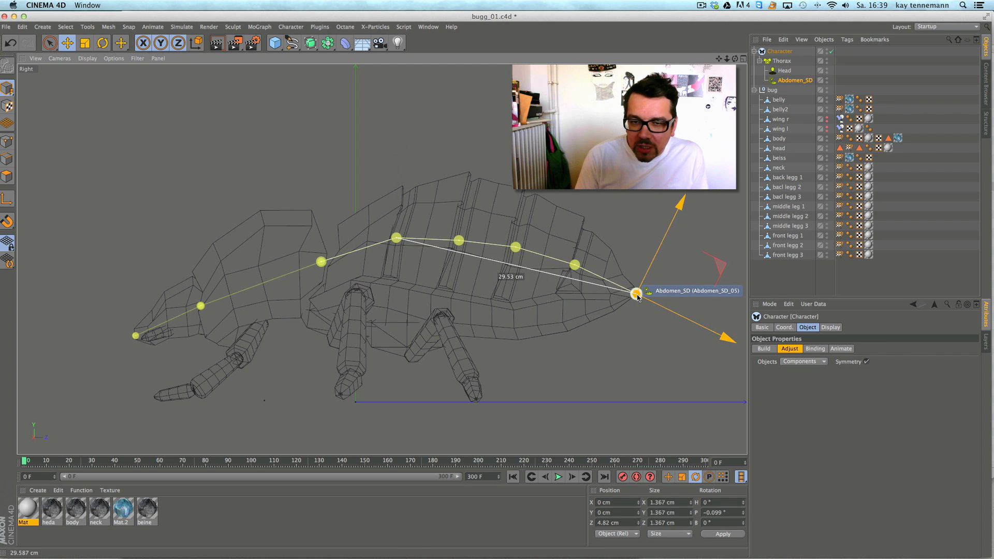
- Examine the placement of the head, thorax and abdomen joints inside the bug in an enlarged perspective view
left_click(744, 58)
left_click(379, 58)
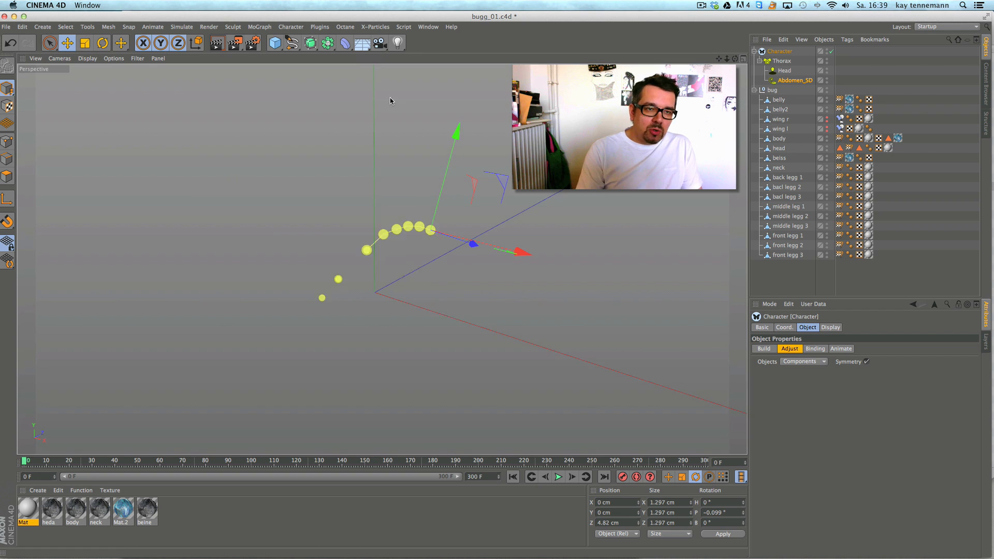
scroll(412, 301, "up", 3)
left_click_drag(412, 298, 391, 243, "alt")
right_click_drag(391, 243, 459, 233, "alt")
middle_click_drag(459, 233, 487, 244, "alt")
left_click_drag(487, 244, 437, 256, "alt")
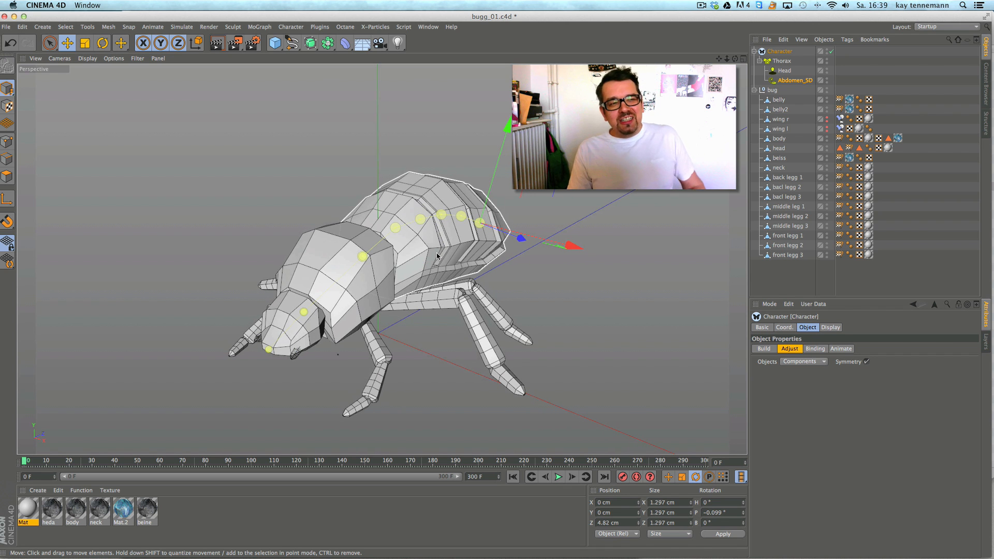
- Save the scene as a new file named bugg_01_01.c4d
left_click(6, 27)
left_click(68, 139)
left_click(480, 40)
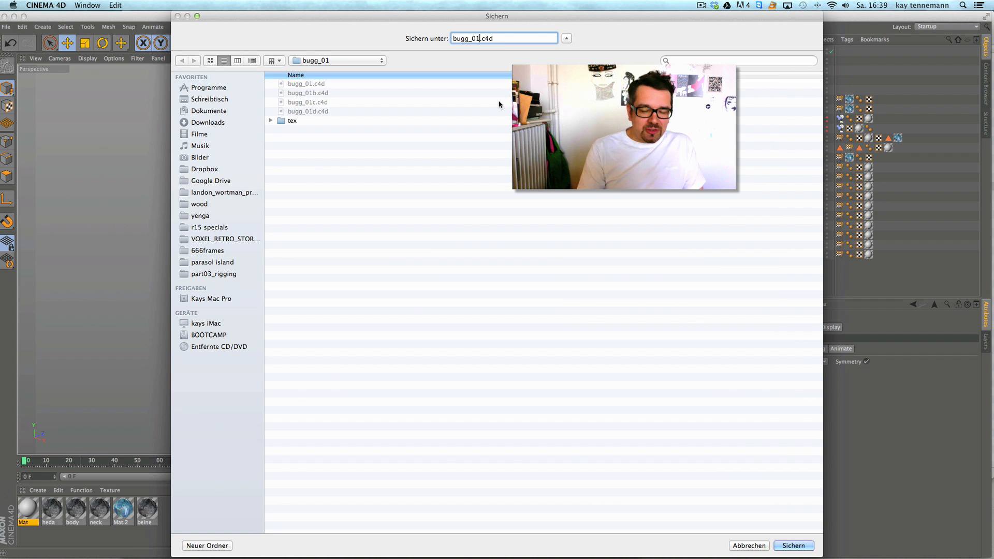
type("_01")
key("Return")
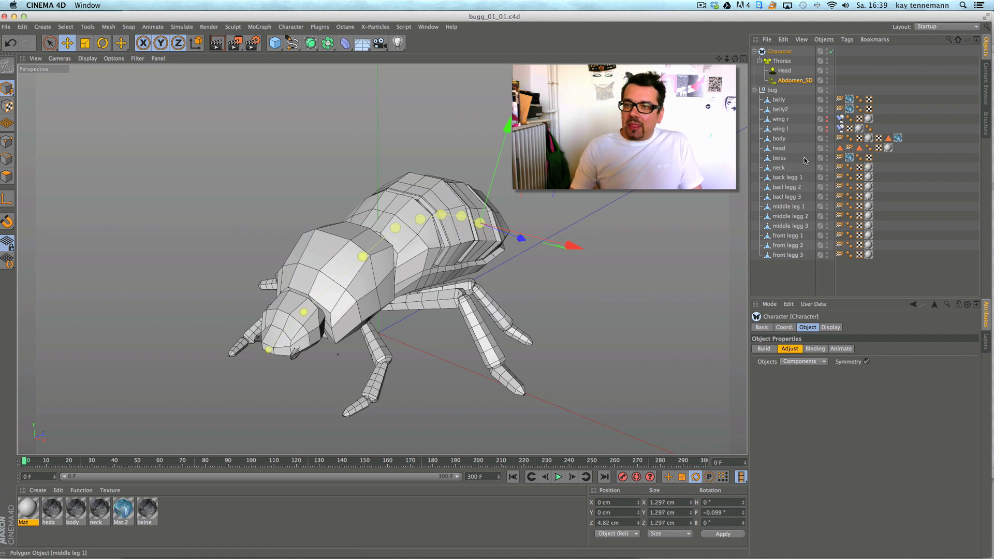
- Add a left and a right Leg component under the Thorax
left_click(783, 61)
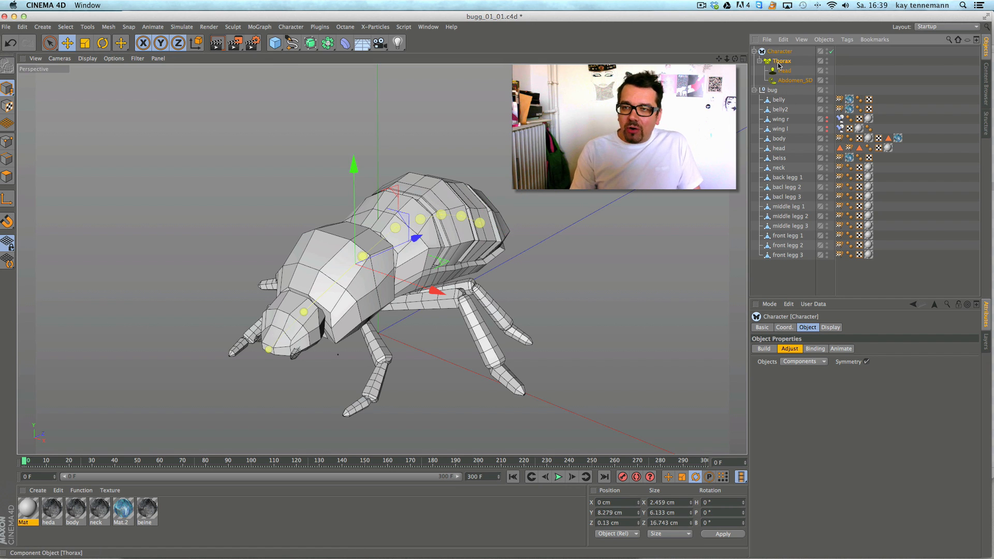
left_click(764, 349)
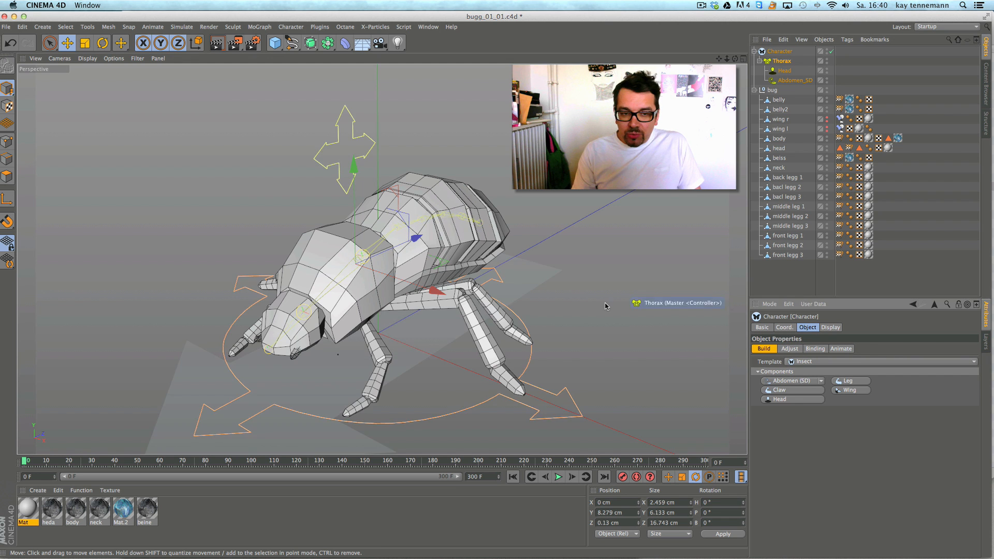
right_click_drag(603, 300, 528, 259, "alt")
left_click_drag(518, 254, 513, 290, "alt")
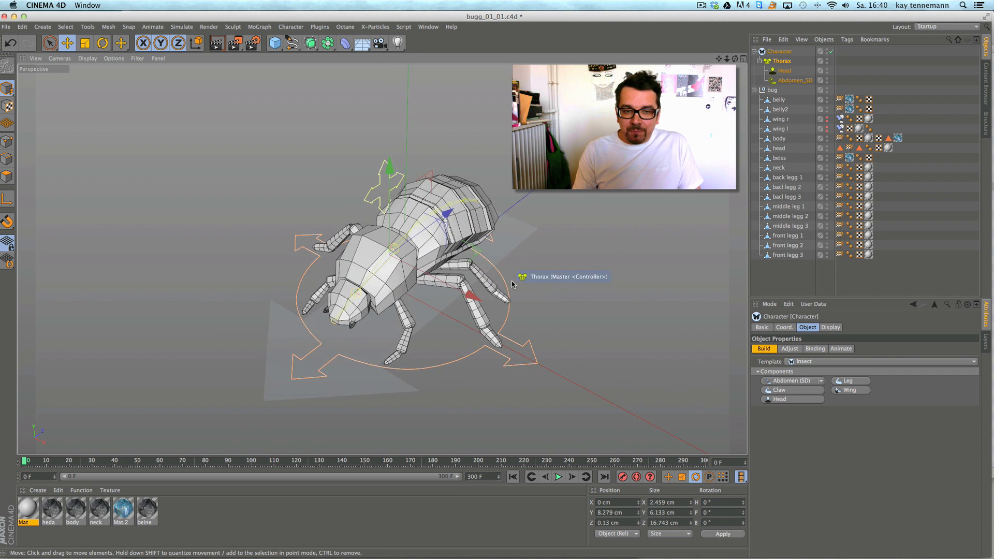
right_click_drag(513, 284, 523, 283, "alt")
middle_click_drag(523, 283, 533, 263, "alt")
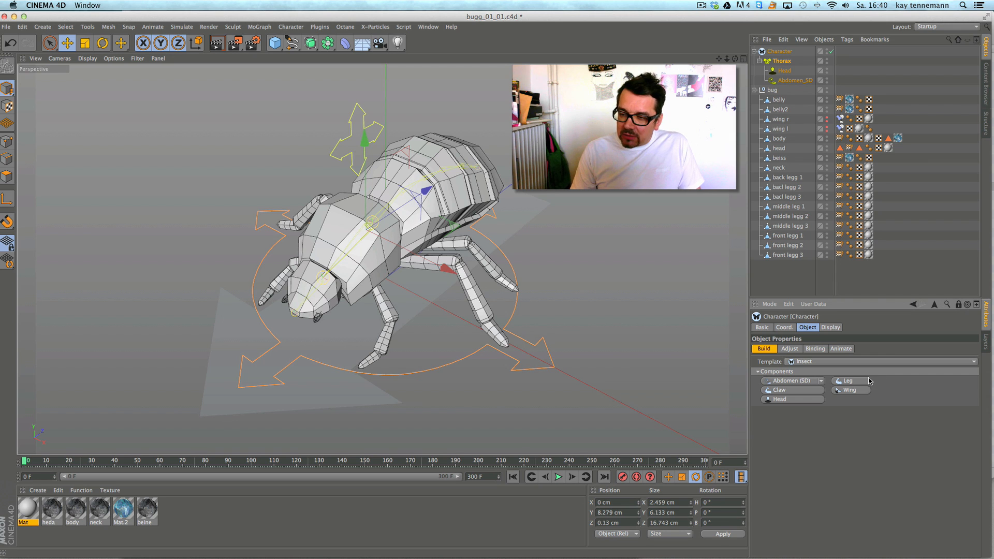
left_click(852, 382)
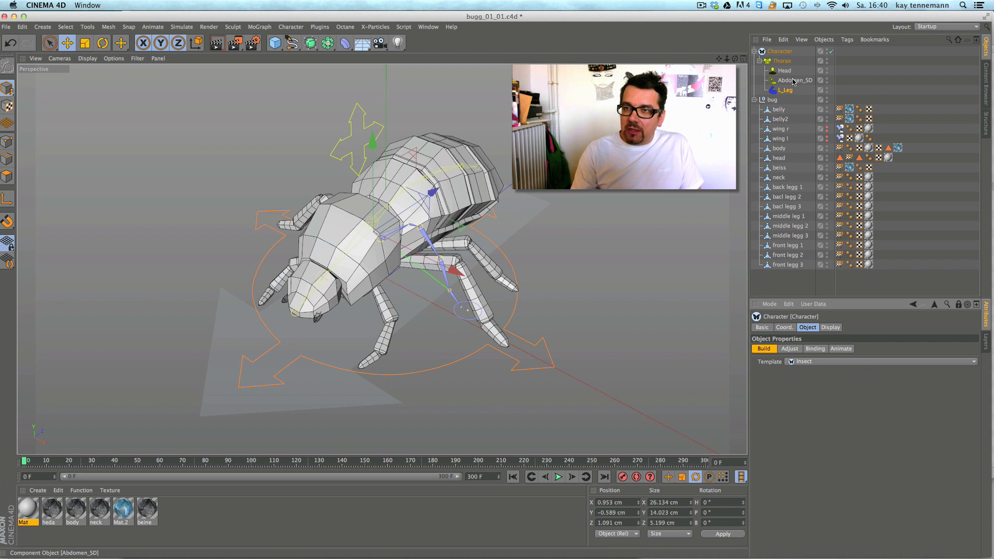
left_click(850, 383)
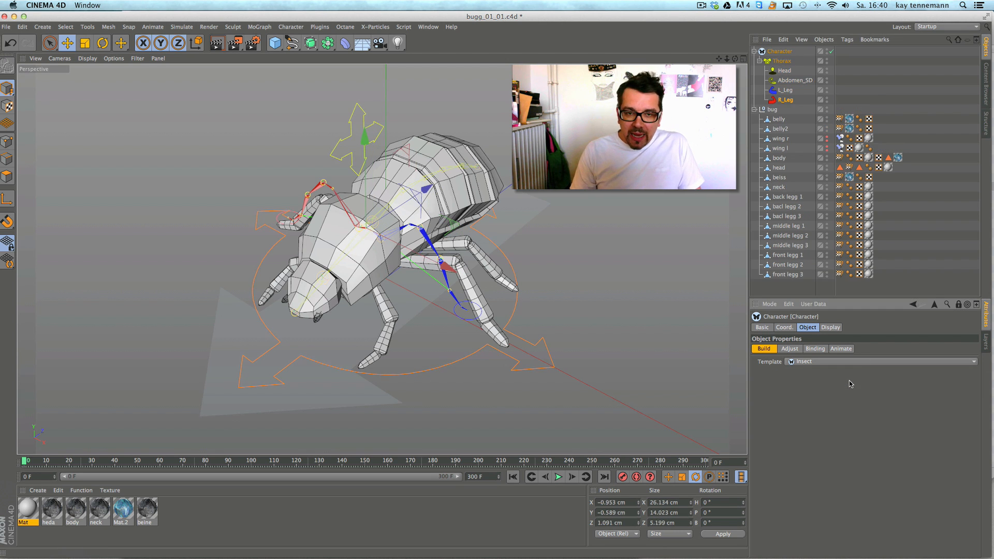
- Add two more pairs of left and right Leg components under the Thorax
right_click_drag(431, 276, 467, 240, "alt")
left_click_drag(467, 240, 425, 243, "alt")
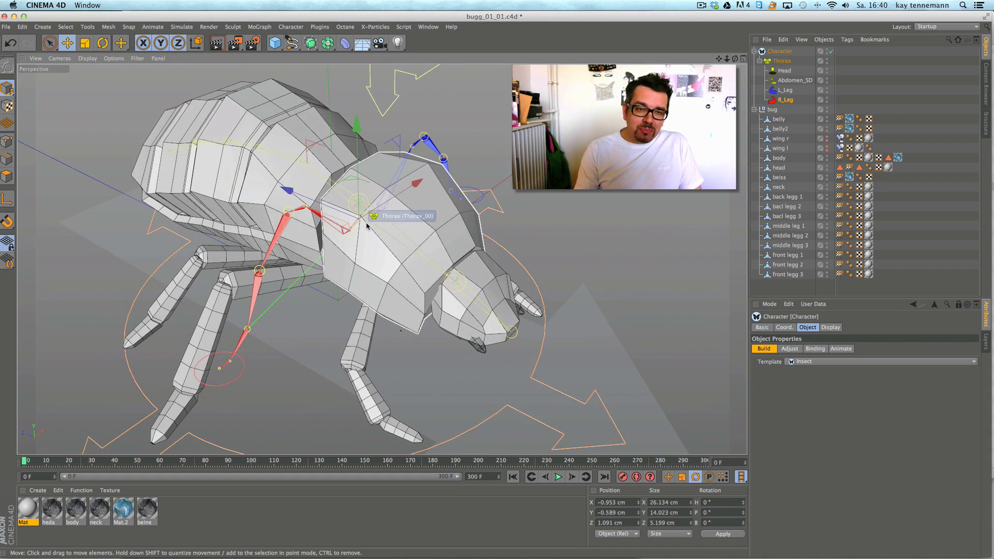
mouse_move(554, 237)
left_mouse_down("alt")
mouse_move(295, 222)
mouse_move(542, 235)
left_mouse_up("alt")
right_click_drag(542, 235, 426, 263, "alt")
middle_click_drag(426, 262, 374, 251, "alt")
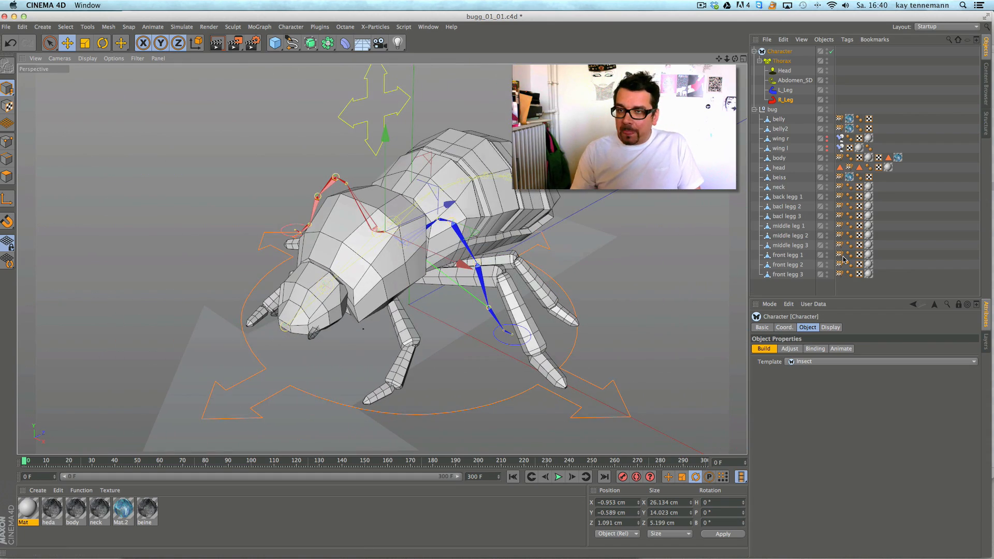
left_click(784, 62)
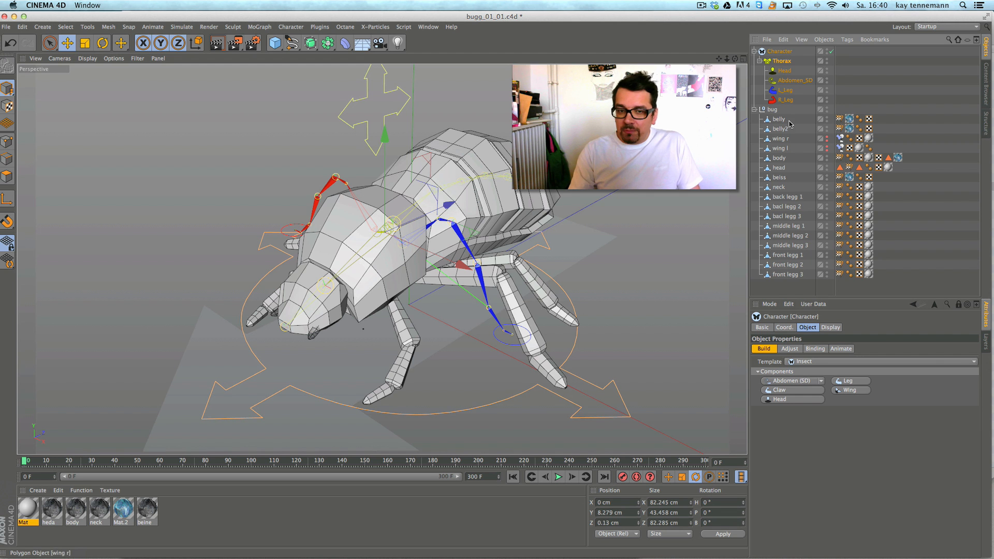
left_click_drag(556, 233, 510, 269, "alt")
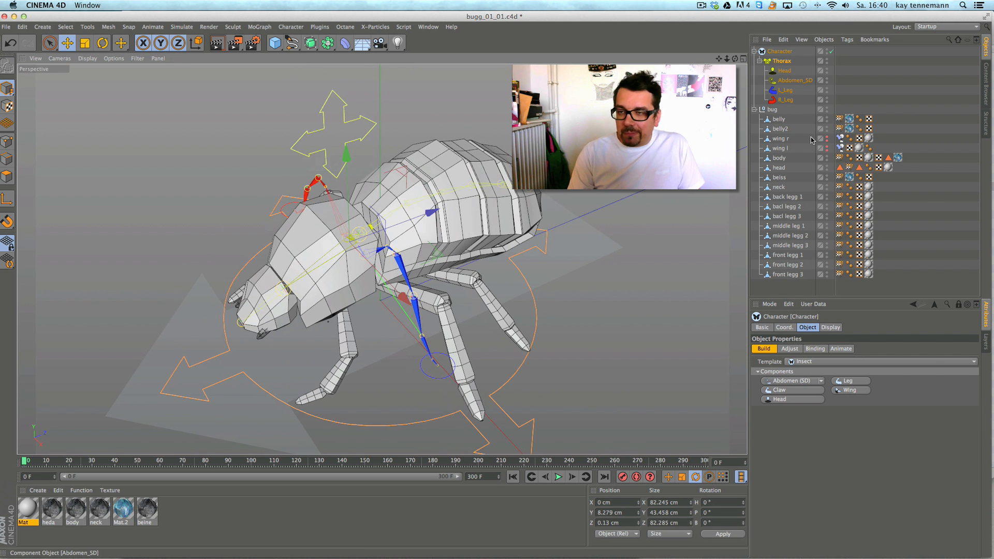
left_click(849, 381)
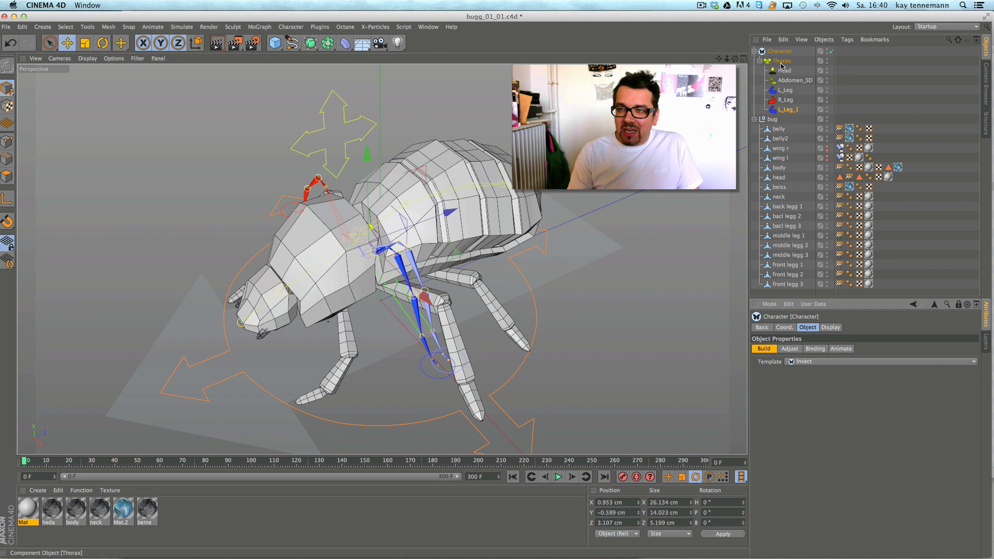
left_click(849, 381)
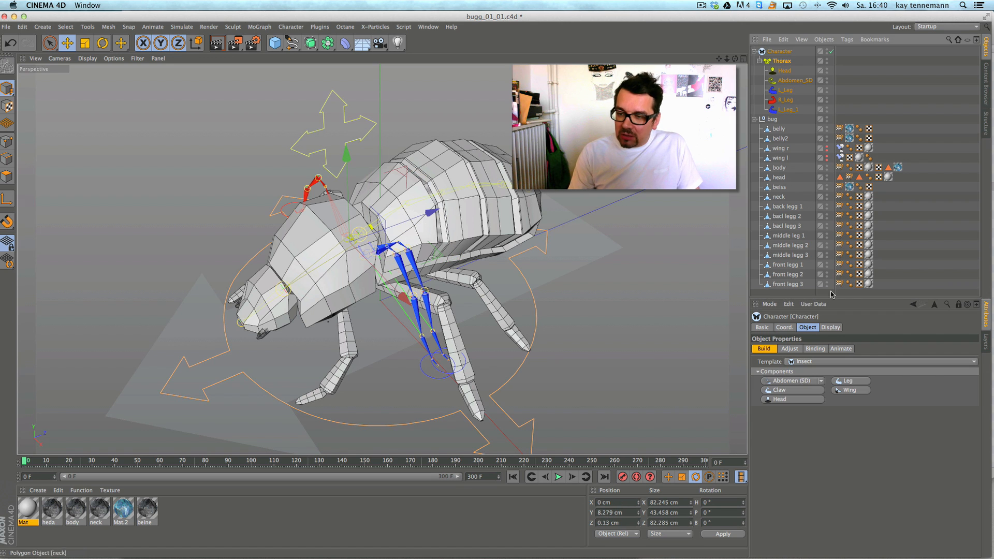
left_click(852, 382)
left_click(850, 383)
- Rename the first pair of leg components as L_frontLeg and R_front Leg
mouse_move(526, 282)
left_mouse_down("alt")
mouse_move(517, 294)
mouse_move(485, 250)
mouse_move(526, 262)
left_mouse_up("alt")
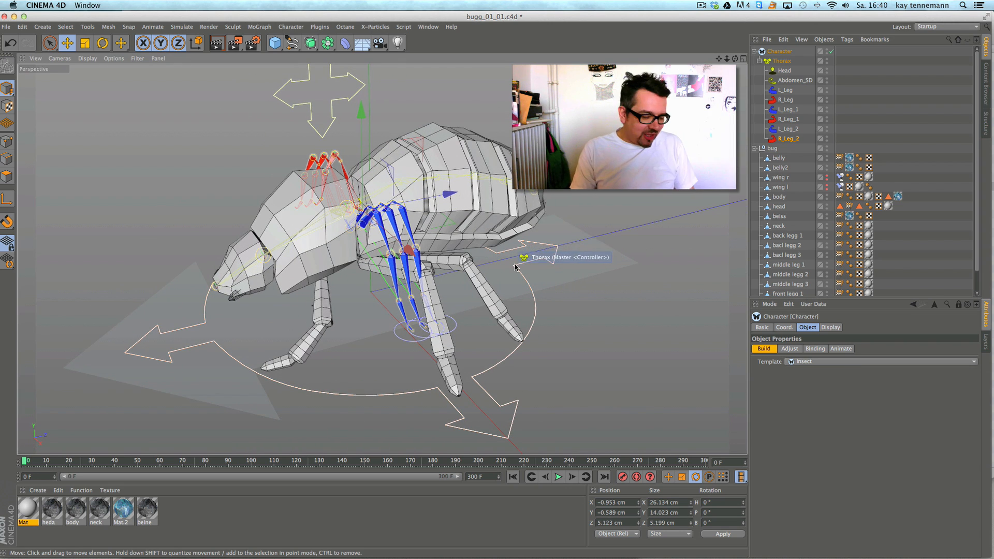
left_click_drag(472, 266, 507, 253, "alt")
scroll(507, 252, "up", 3)
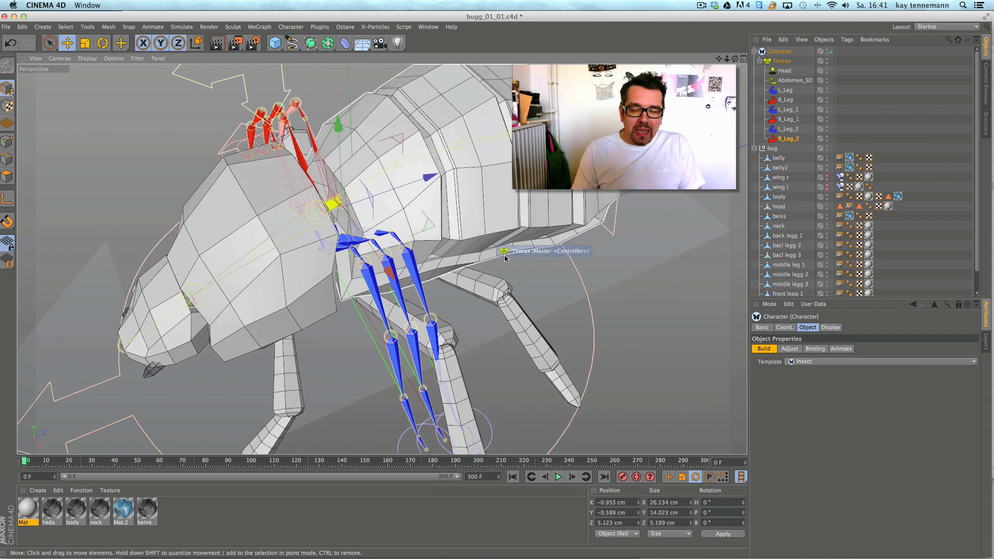
middle_click_drag(506, 251, 539, 246, "alt")
left_click(786, 91)
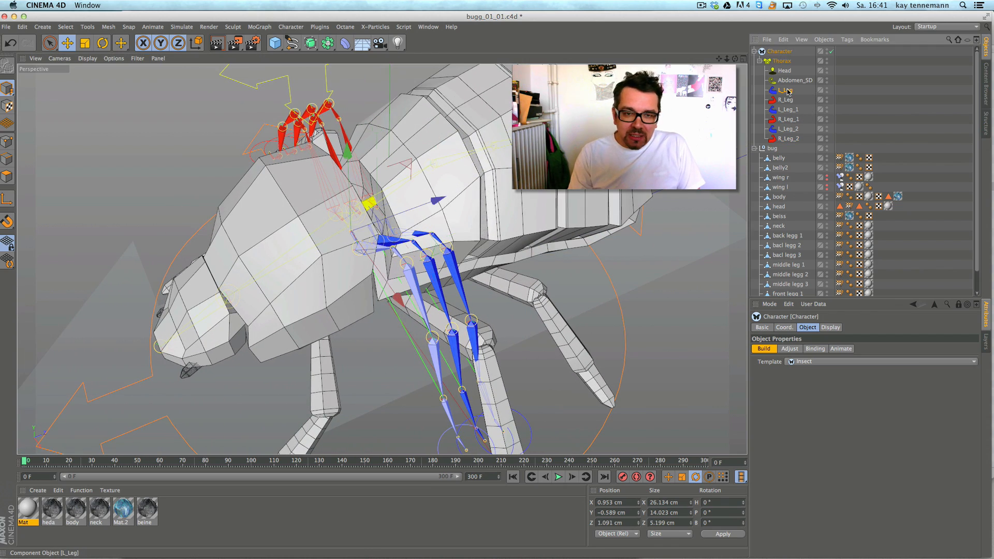
double_click(783, 91)
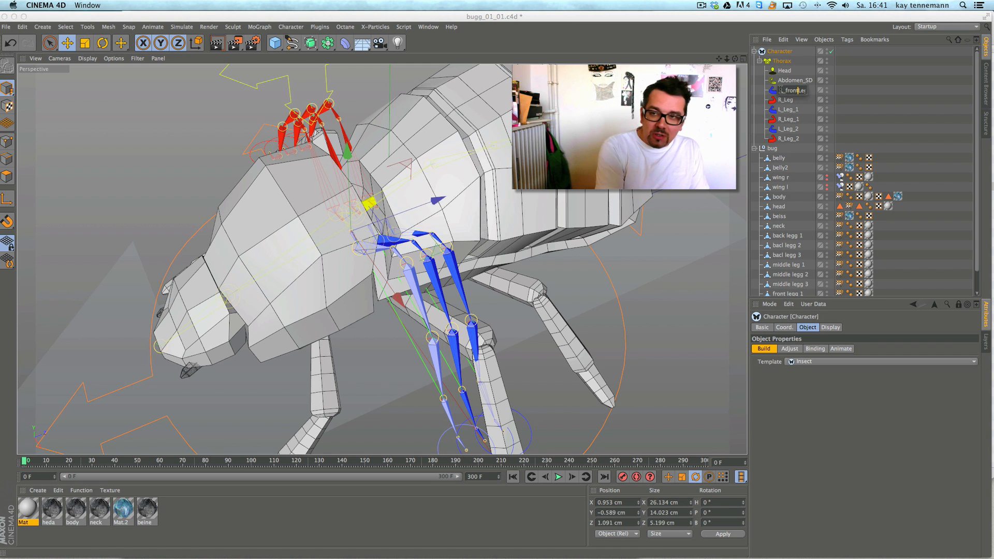
key("Return")
key("space")
left_click(784, 101)
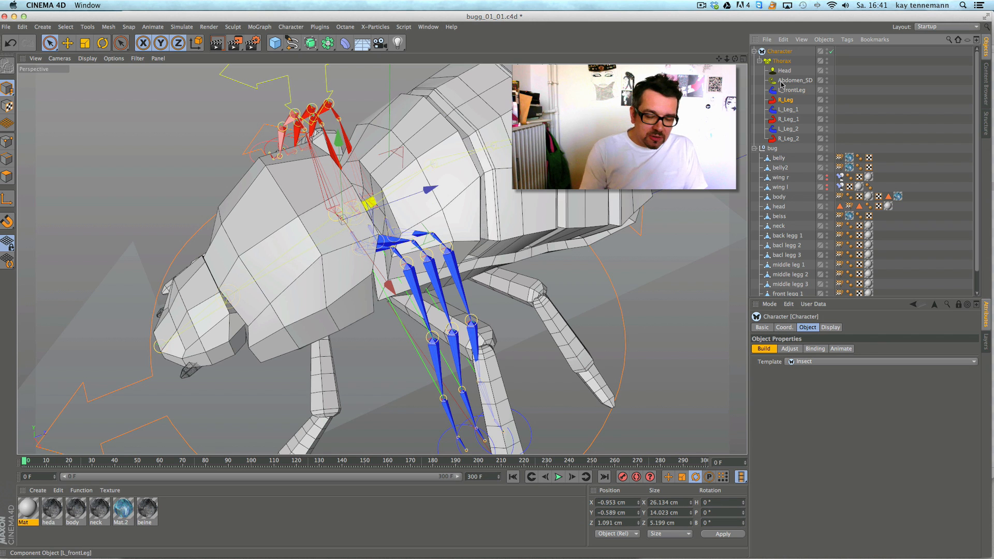
type("front")
- Rename the second pair of leg components as L_middle Leg_1 and R_middle Leg_1
left_click(791, 110)
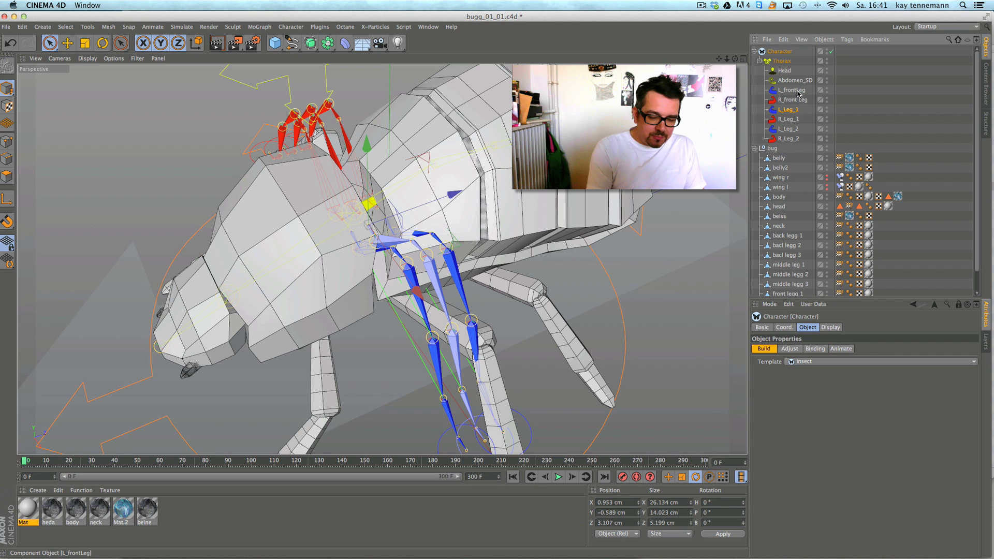
type("middle")
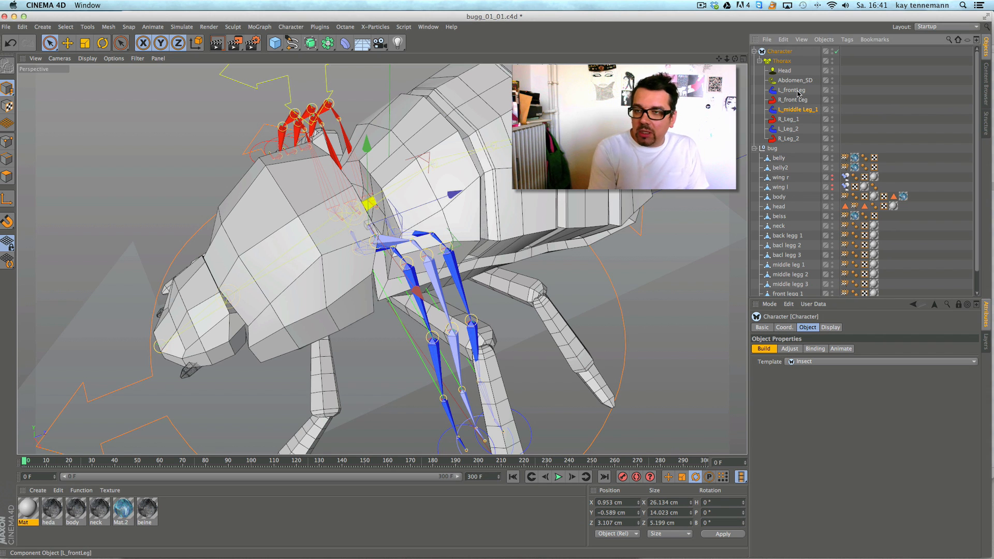
left_click(791, 119)
double_click(791, 119)
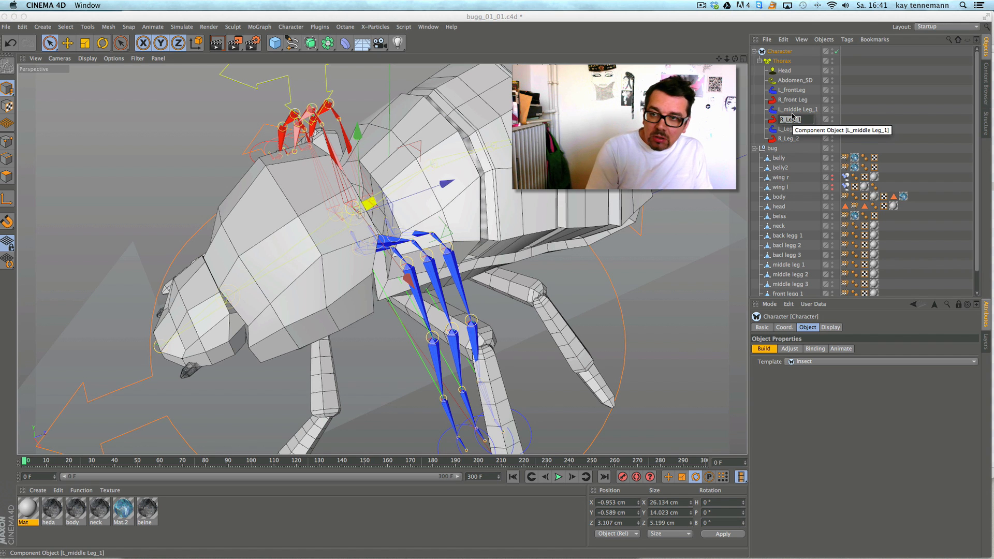
type("middel")
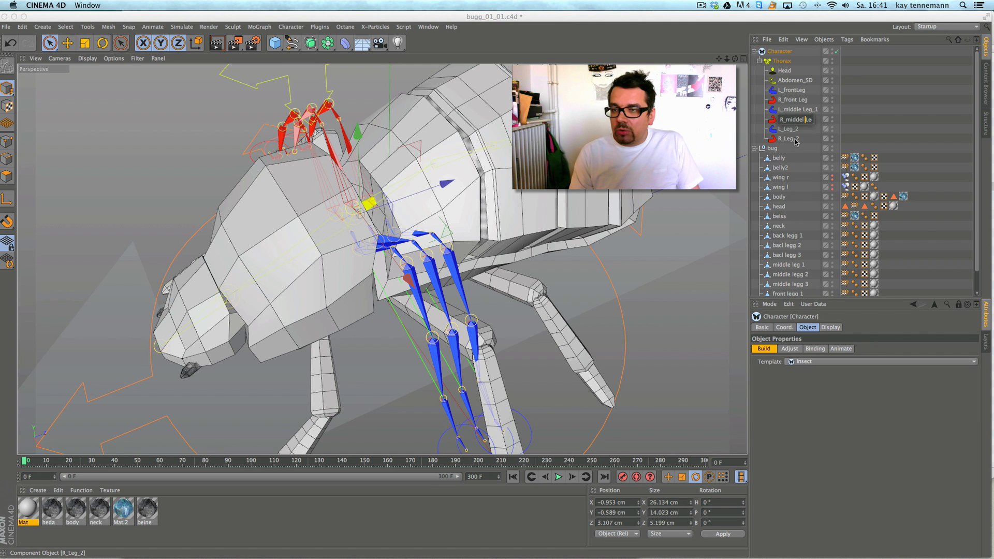
key("Return")
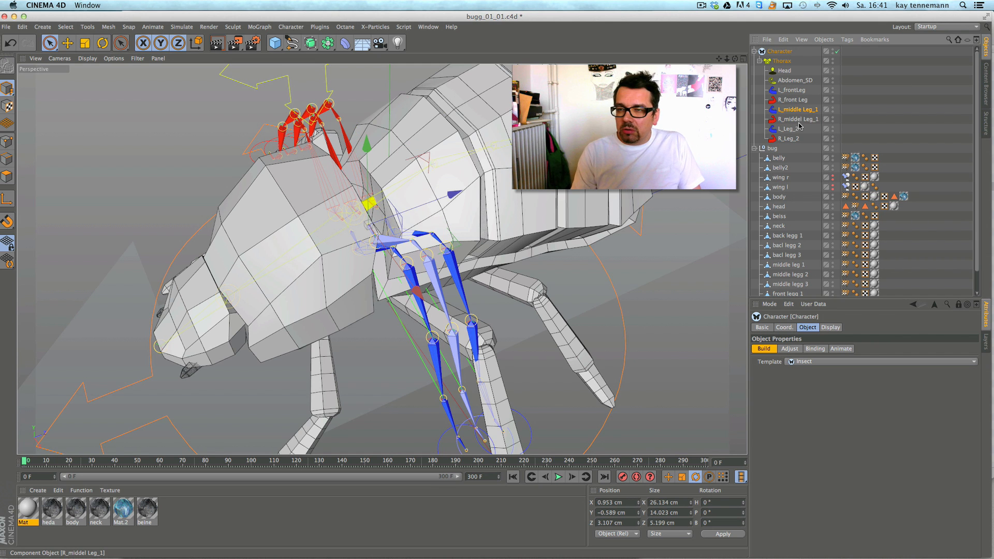
left_click(798, 120)
double_click(797, 120)
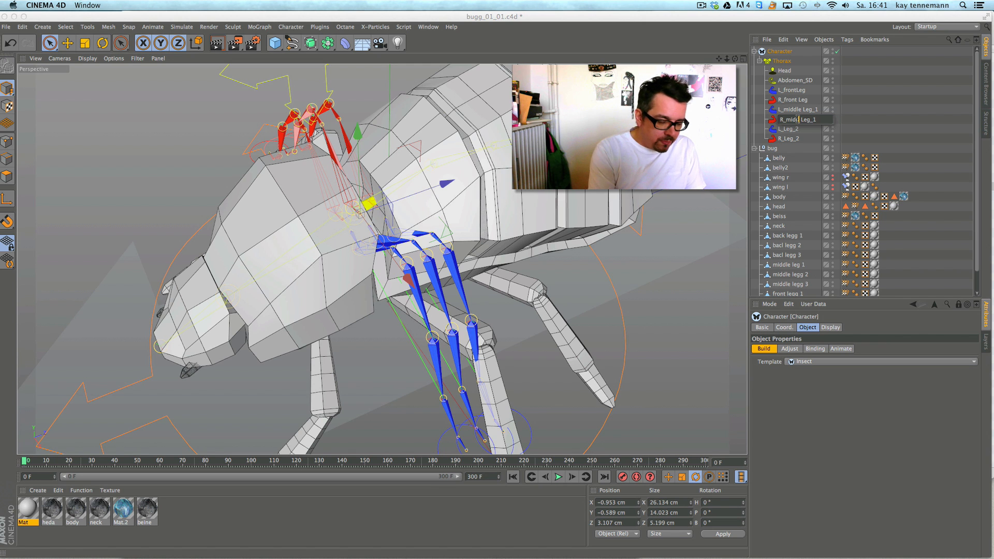
- Rename the third pair of leg components as L_back Leg_2 and R_back Leg_2
left_click(788, 130)
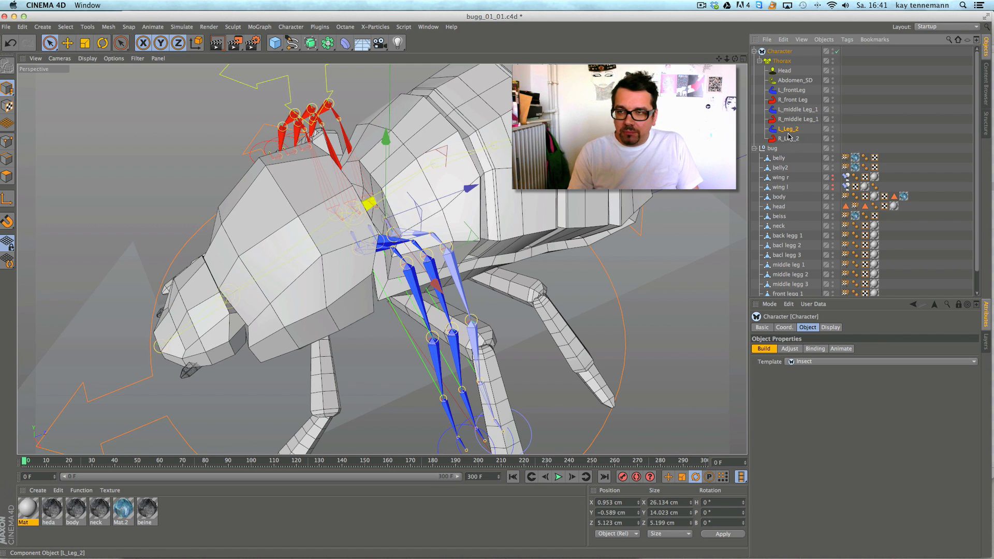
double_click(792, 131)
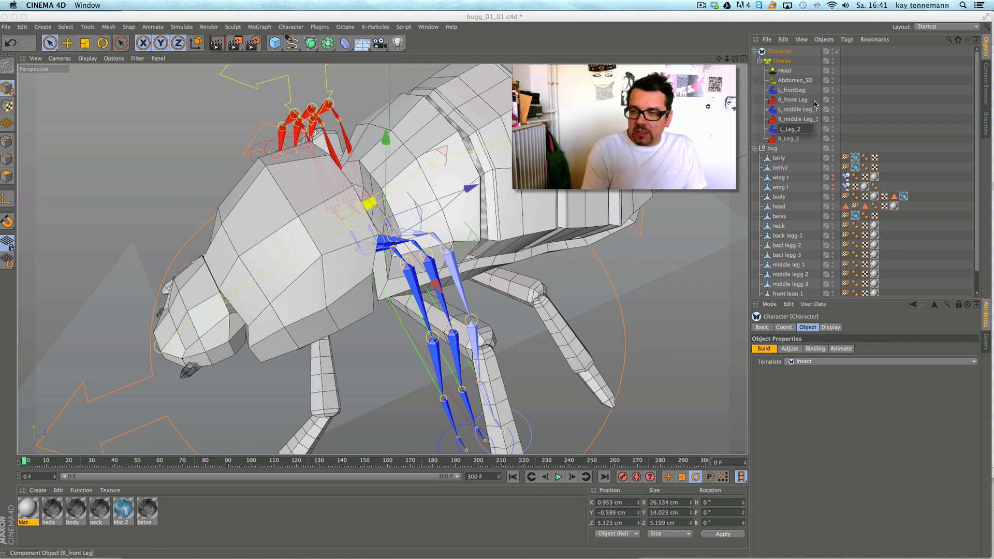
type("back")
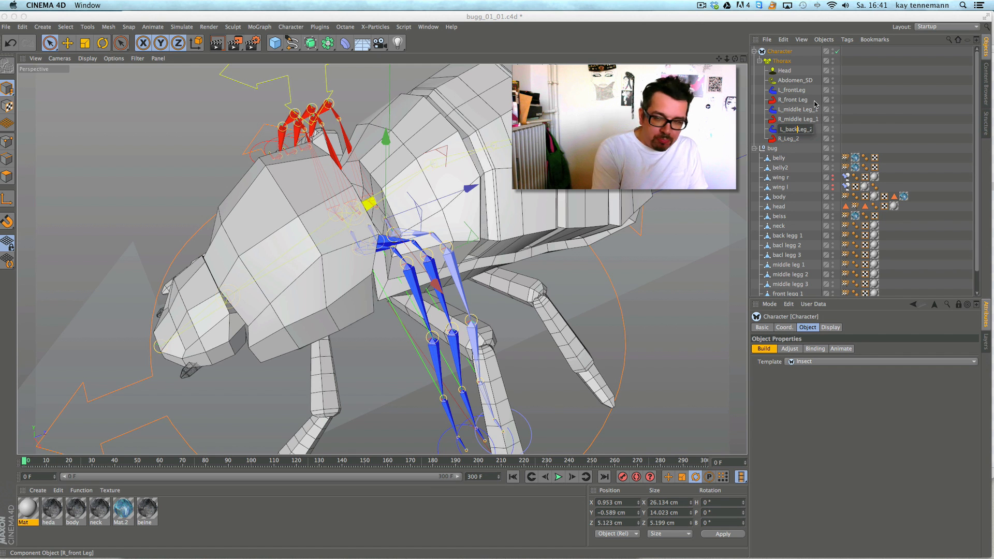
left_click(797, 138)
double_click(800, 139)
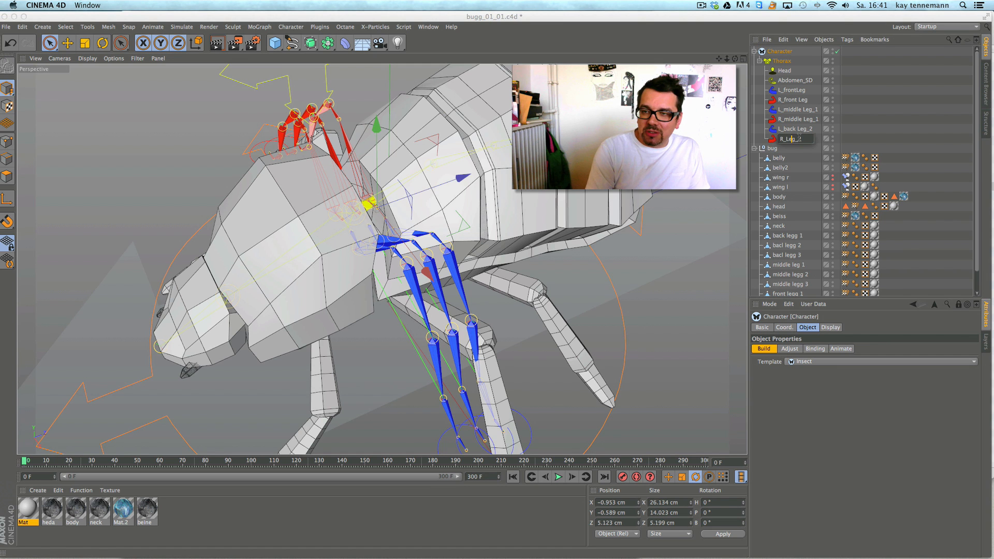
type("back")
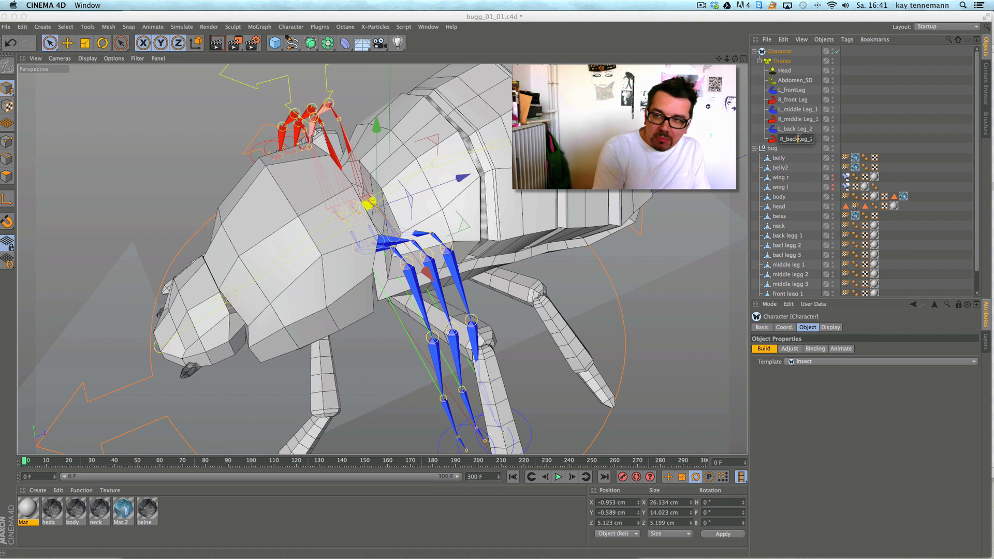
key("Return")
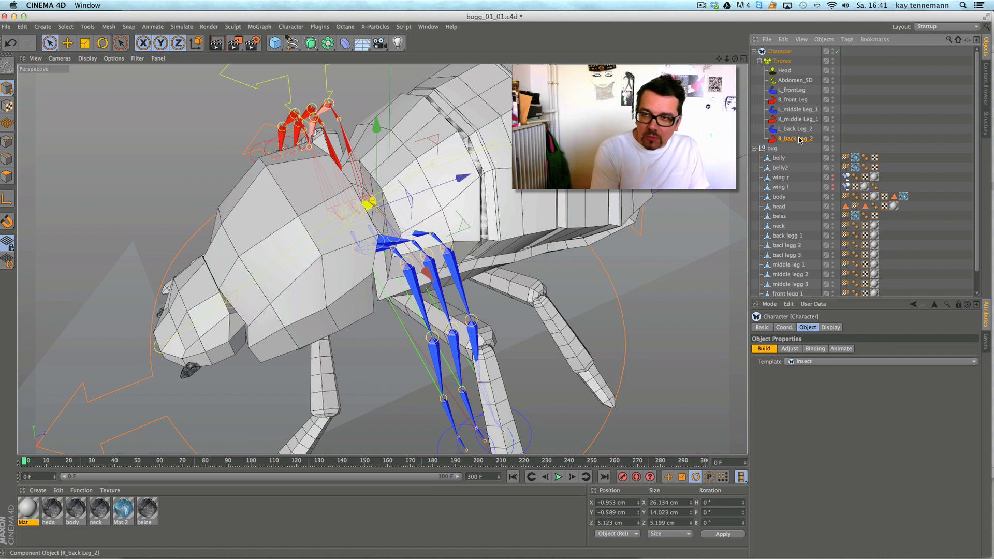
- Enlarge the object list until the whole bug hierarchy fits, with the full bug in the perspective view
right_click_drag(570, 210, 505, 238, "alt")
left_click_drag(505, 239, 434, 205, "alt")
middle_click_drag(434, 205, 468, 256, "alt")
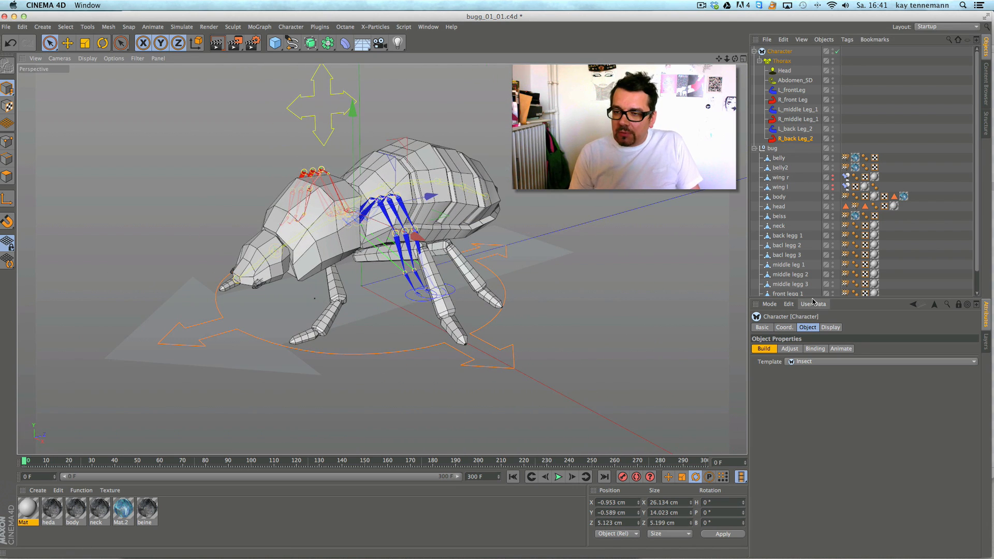
left_click_drag(810, 300, 809, 403)
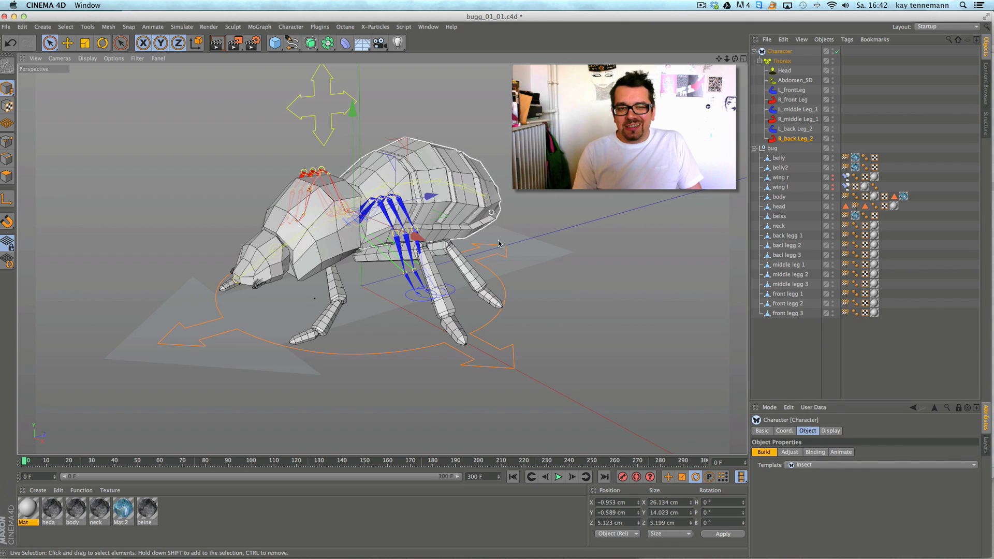
mouse_move(494, 241)
left_mouse_down("alt")
mouse_move(510, 288)
mouse_move(500, 254)
mouse_move(444, 351)
mouse_move(491, 255)
left_mouse_up("alt")
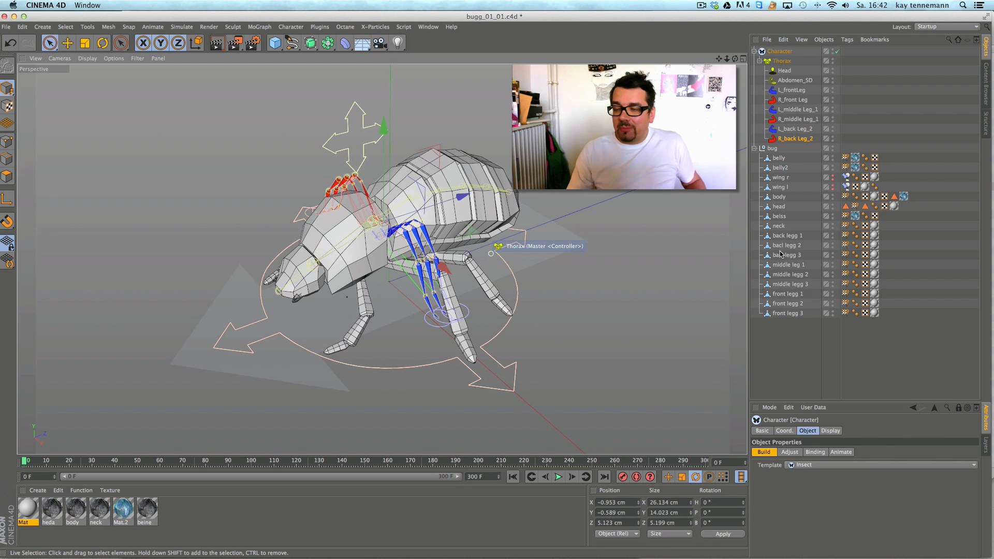
- Examine the bug group and its belly, body and head meshes by selecting them one after another
left_click(774, 148)
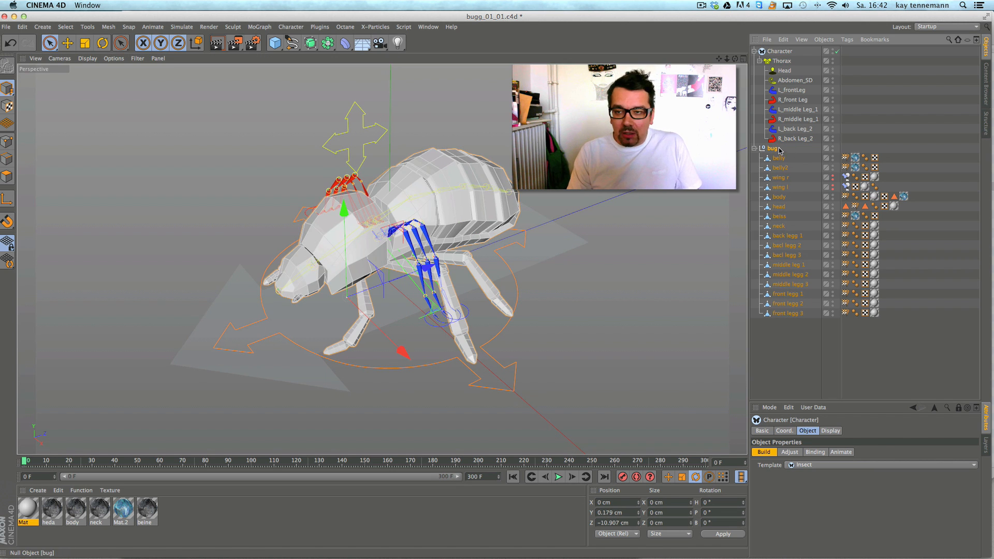
scroll(647, 222, "up", 5)
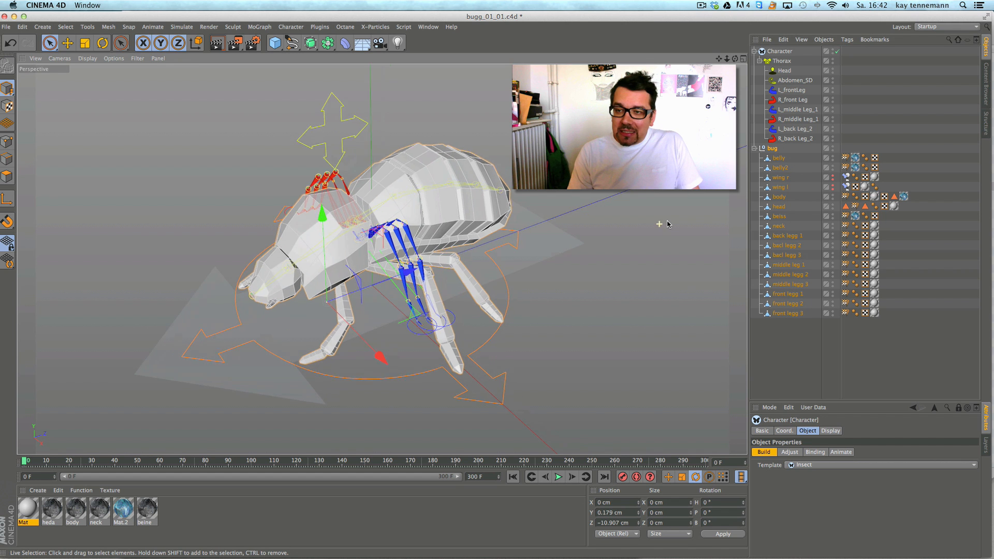
middle_click_drag(643, 235, 665, 219, "alt")
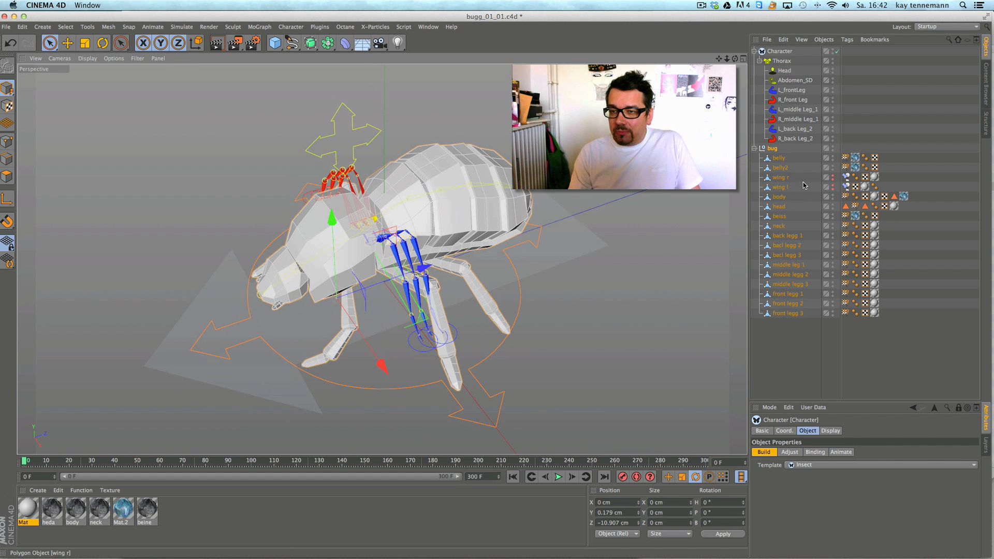
left_click(782, 159)
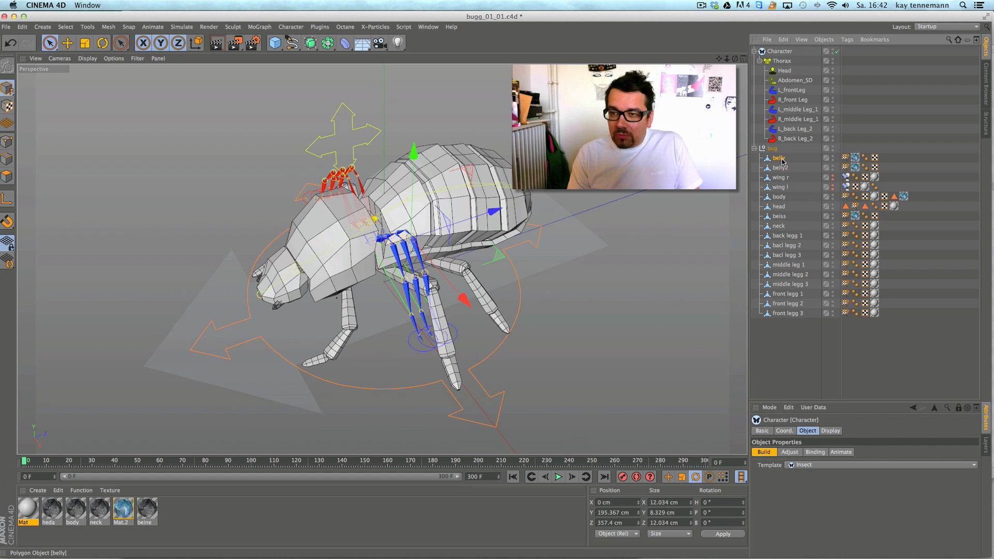
left_click(781, 197)
left_click(780, 207)
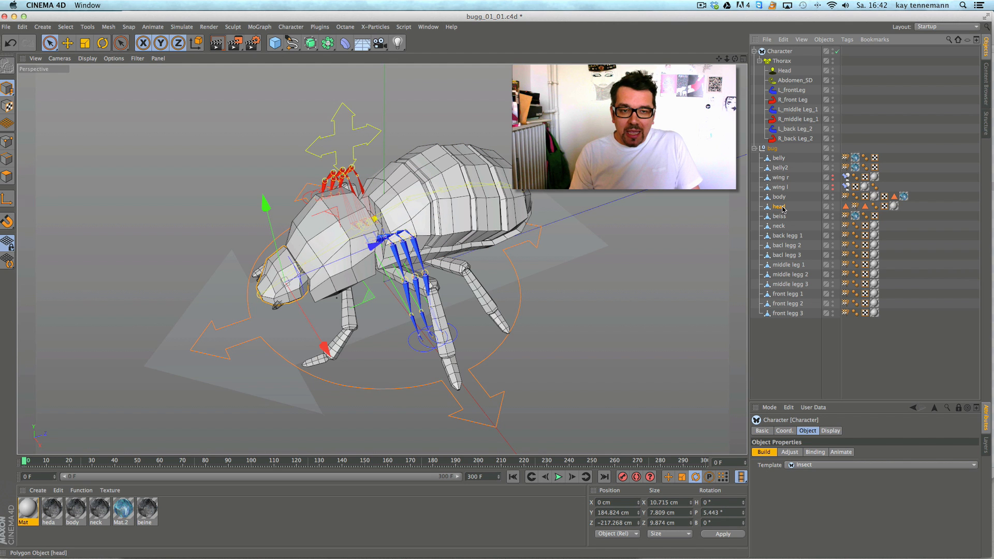
- Move the neck mesh above beiss in the bug group and select beiss to check its location
left_click(781, 217)
left_click_drag(781, 216, 781, 216)
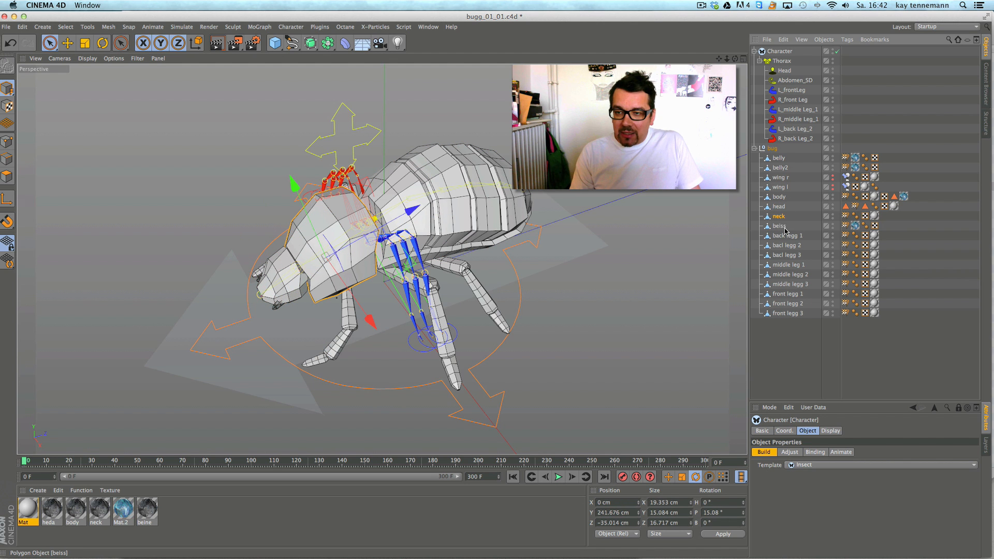
left_click(784, 227)
left_click_drag(505, 274, 539, 240, "alt")
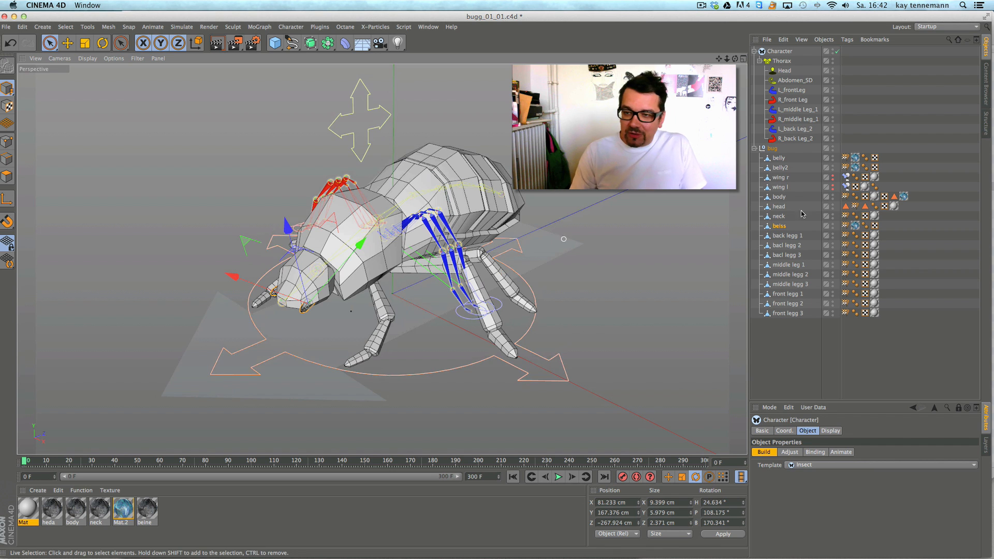
- Correct the names of the misspelled lower back leg meshes to back legg 2 and back legg 3
left_click(795, 237)
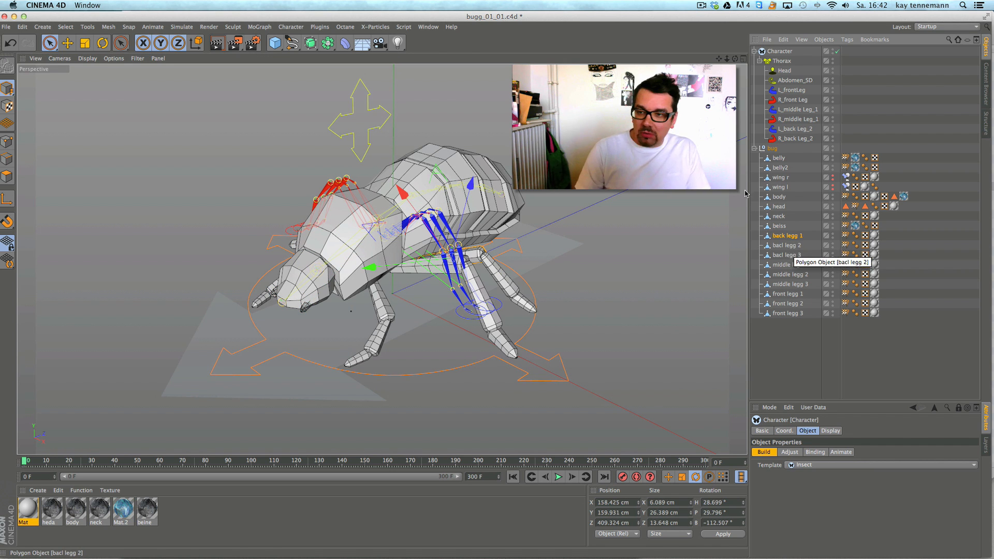
left_click(797, 247)
double_click(798, 247)
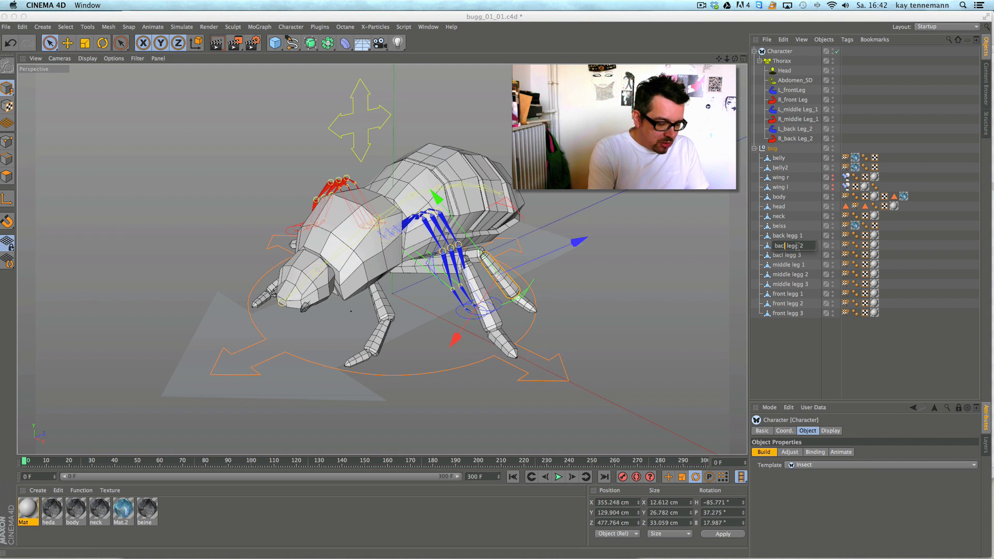
key("Return")
left_click(791, 257)
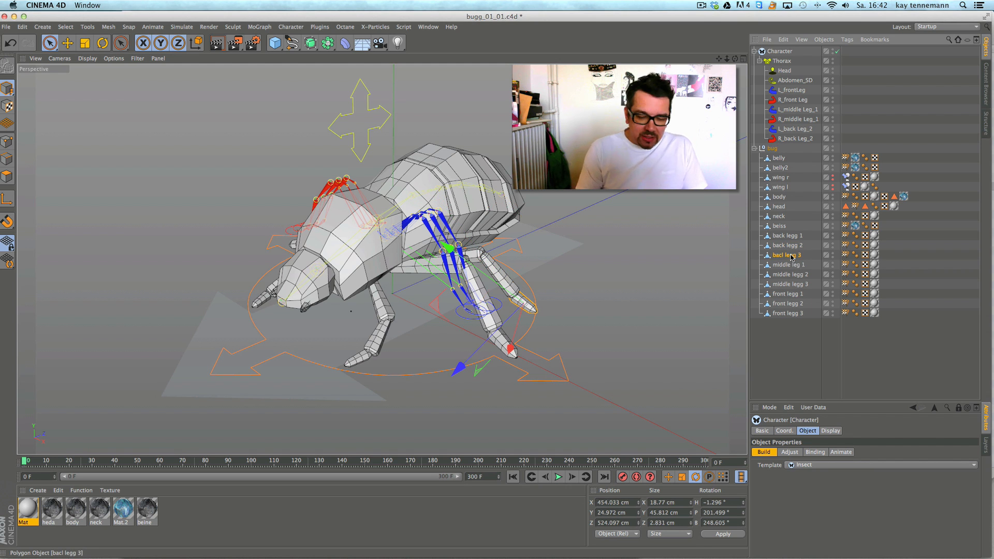
double_click(790, 255)
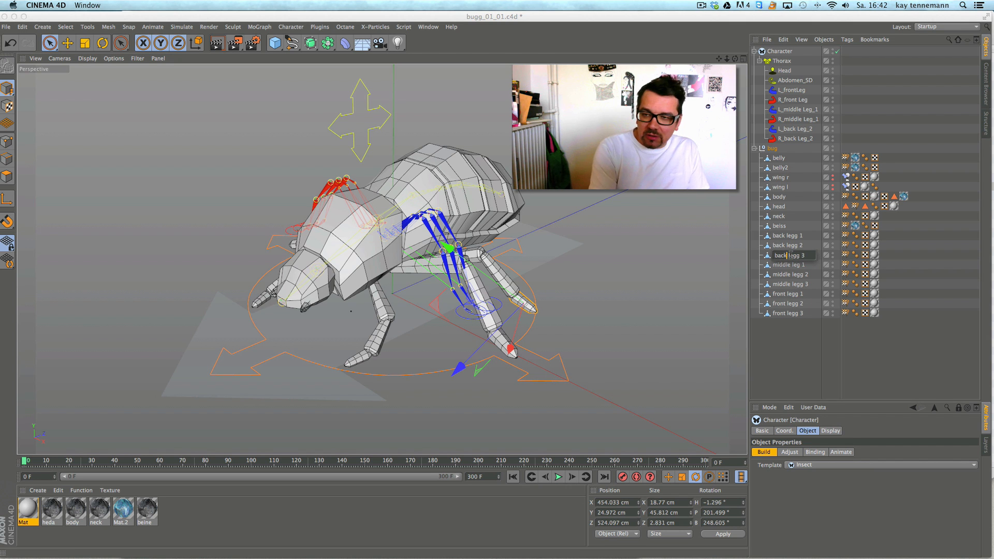
key("Return")
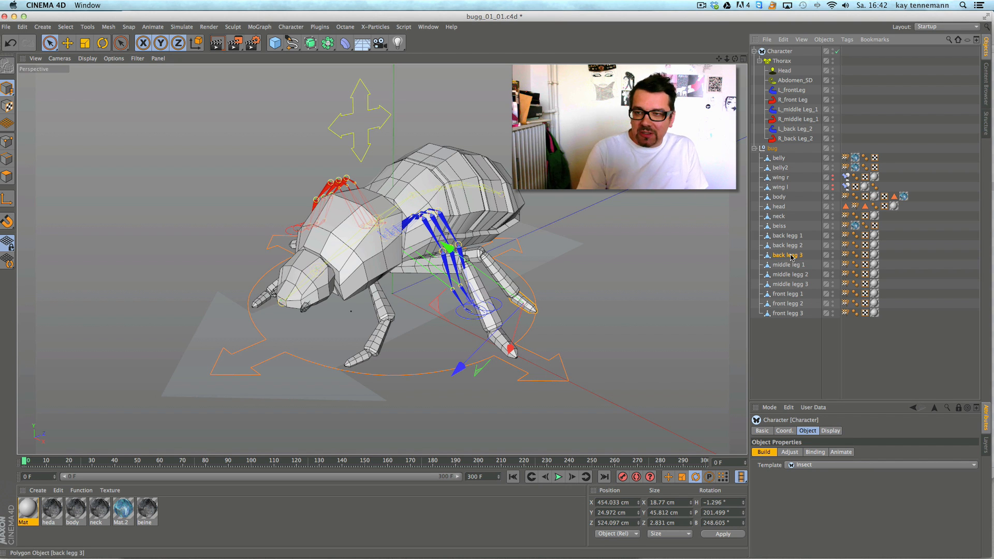
- Isolate back legg 1, back legg 2 and back legg 3 in the view and examine each part next to the rig
double_click(833, 147)
left_click(833, 236)
left_click(833, 246)
left_click(833, 255)
left_click_drag(513, 259, 334, 258, "alt")
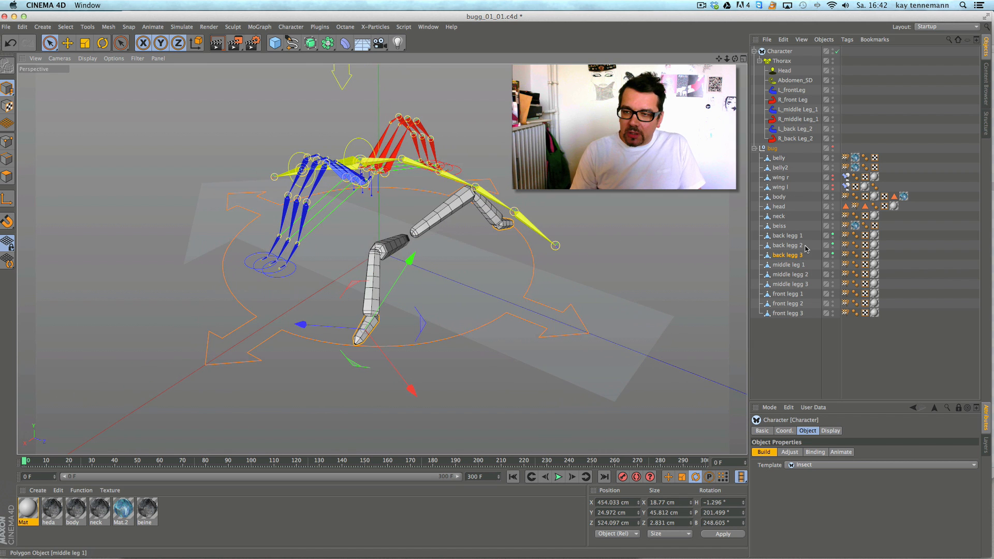
left_click(787, 235)
left_click(791, 246)
left_click(789, 256)
left_click_drag(473, 311, 604, 273, "alt")
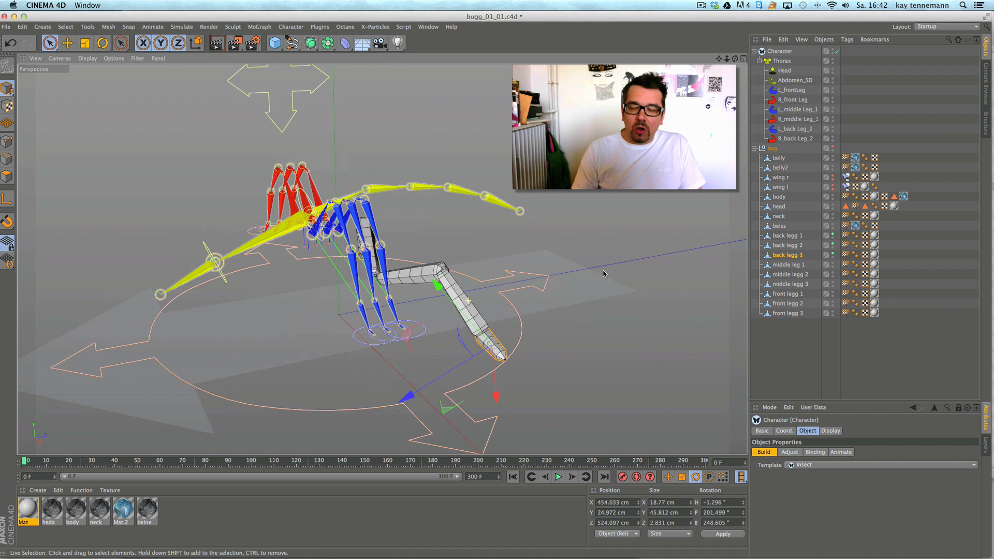
middle_click_drag(555, 271, 605, 265, "alt")
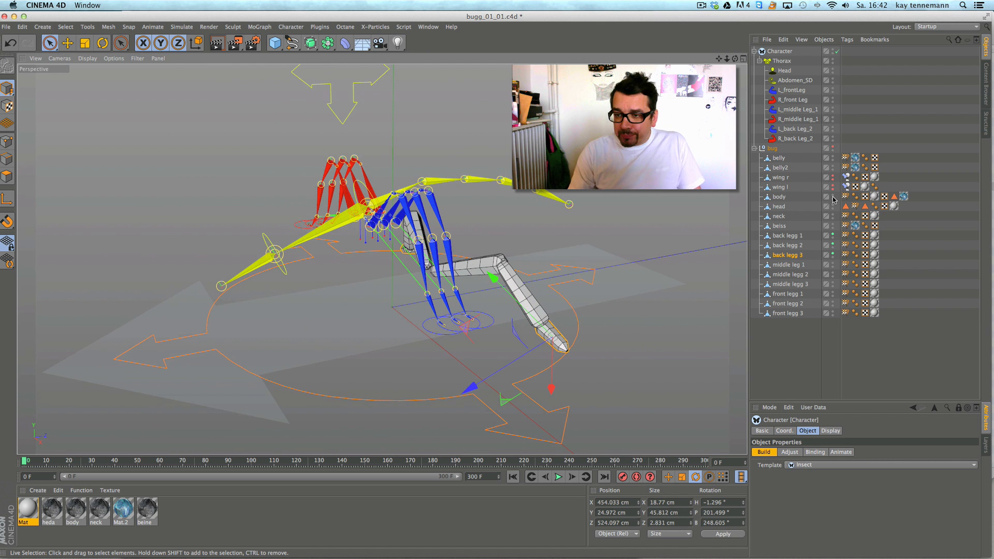
- Restore the visibility of the whole bug group and reset the display overrides of the three back leg meshes
left_click(833, 254)
left_click(833, 244)
left_click(833, 235)
left_click_drag(517, 221, 551, 229, "alt")
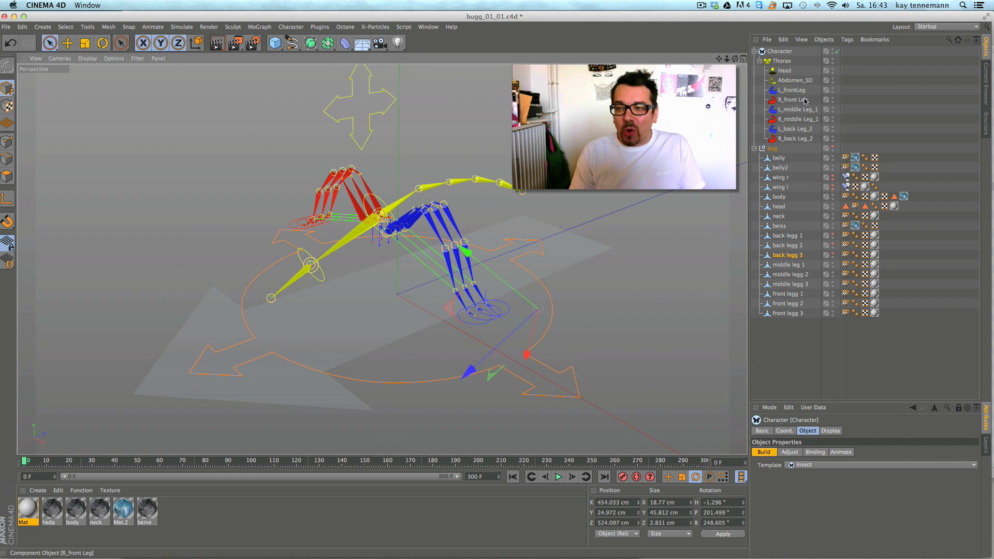
left_click(834, 147)
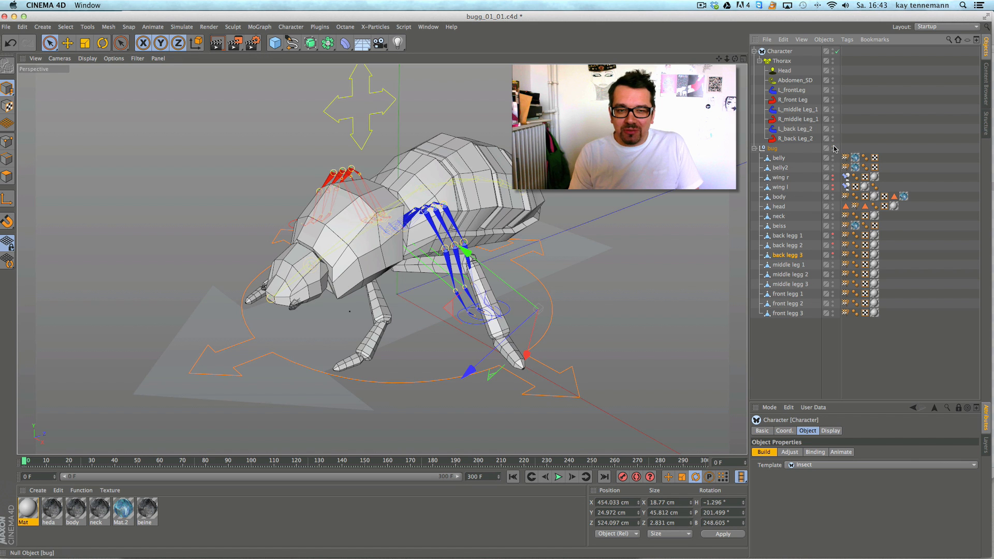
left_click_drag(502, 242, 460, 231, "alt")
left_click(834, 254)
left_click(833, 253)
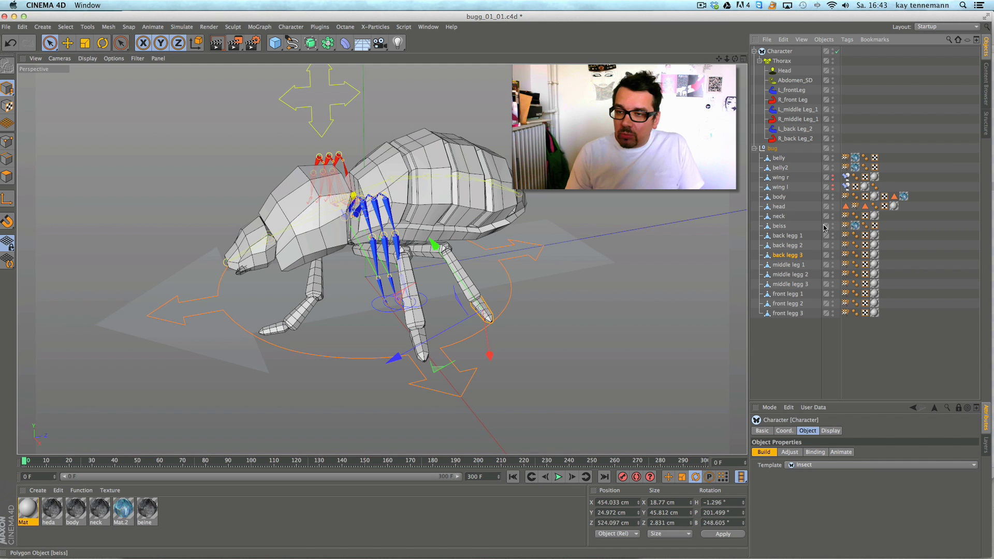
- Hide the bug's body, head and belly meshes to expose the leg meshes and the rig joints
left_click(832, 195)
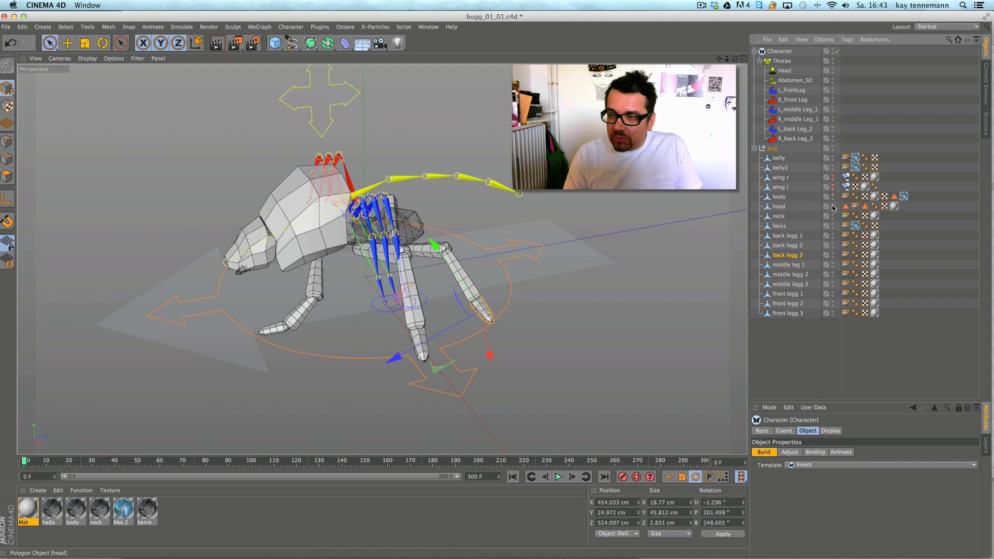
left_click(832, 205)
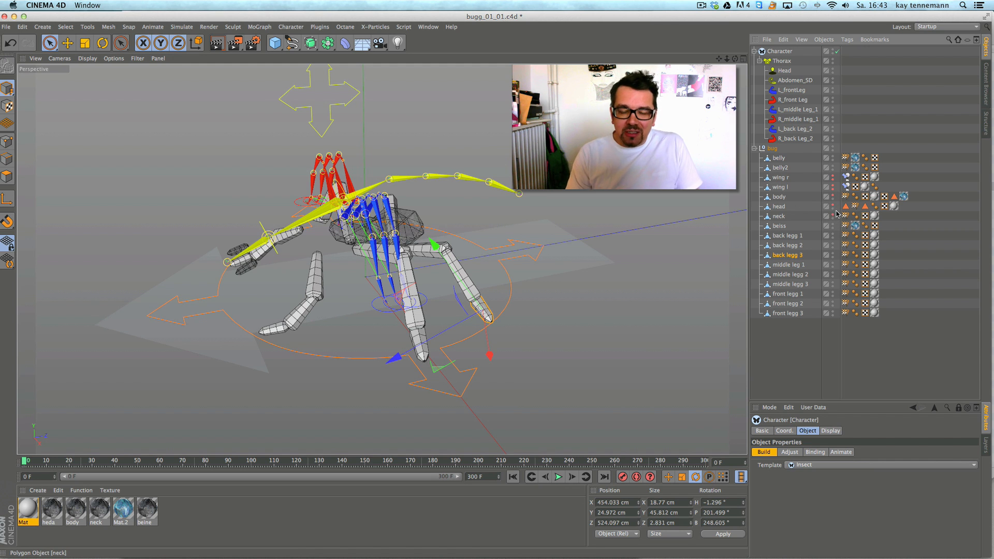
scroll(508, 245, "up", 2)
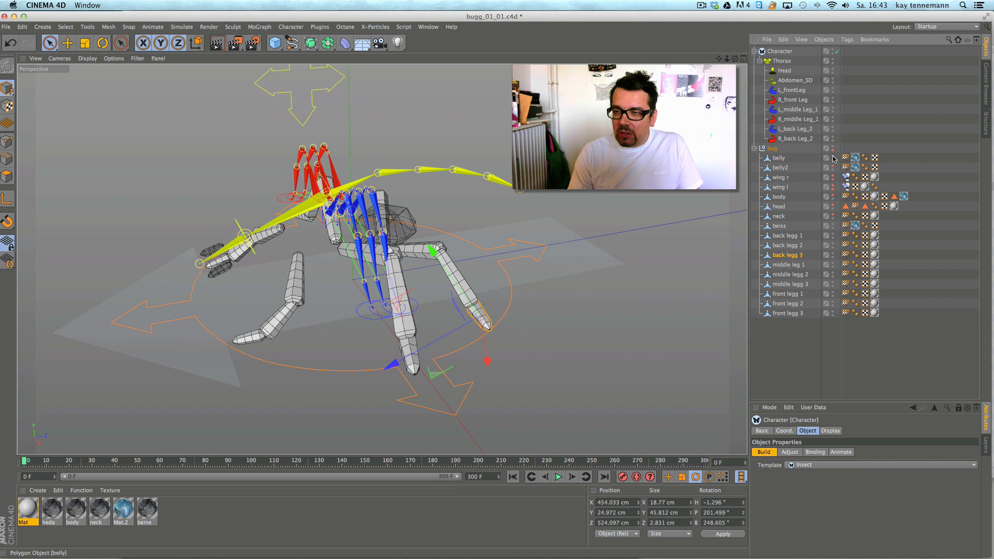
left_click_drag(551, 276, 596, 250, "alt")
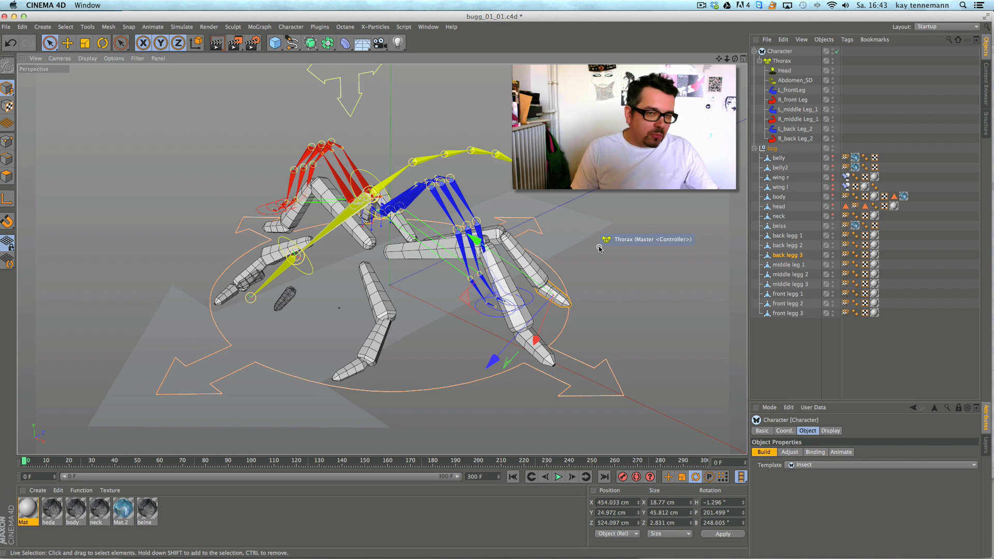
- Hide the front and middle leg components under Thorax, keeping only the L_back Leg_2 and R_back Leg_2 rig legs displayed
left_click(802, 91)
left_click_drag(552, 218, 588, 231, "alt")
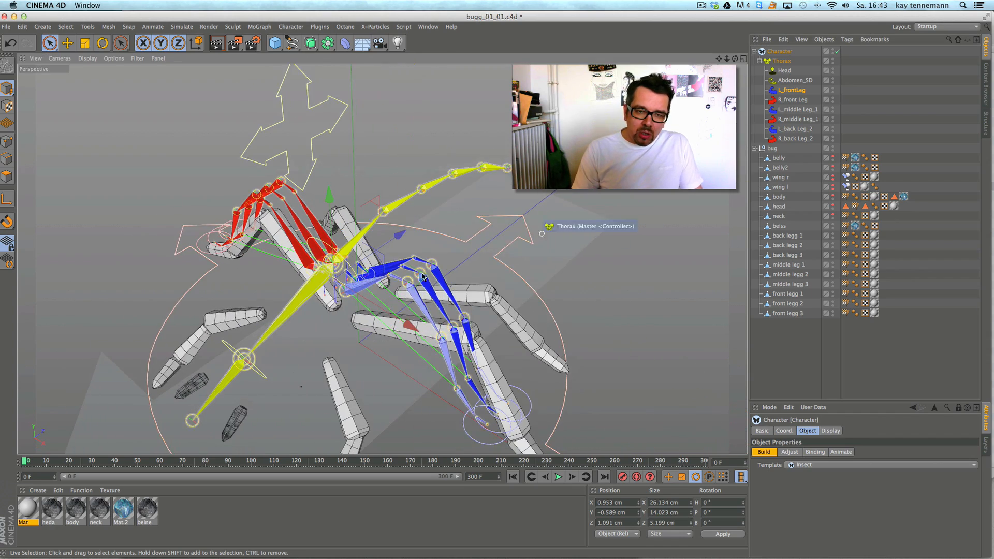
left_click_drag(473, 408, 458, 288, "alt")
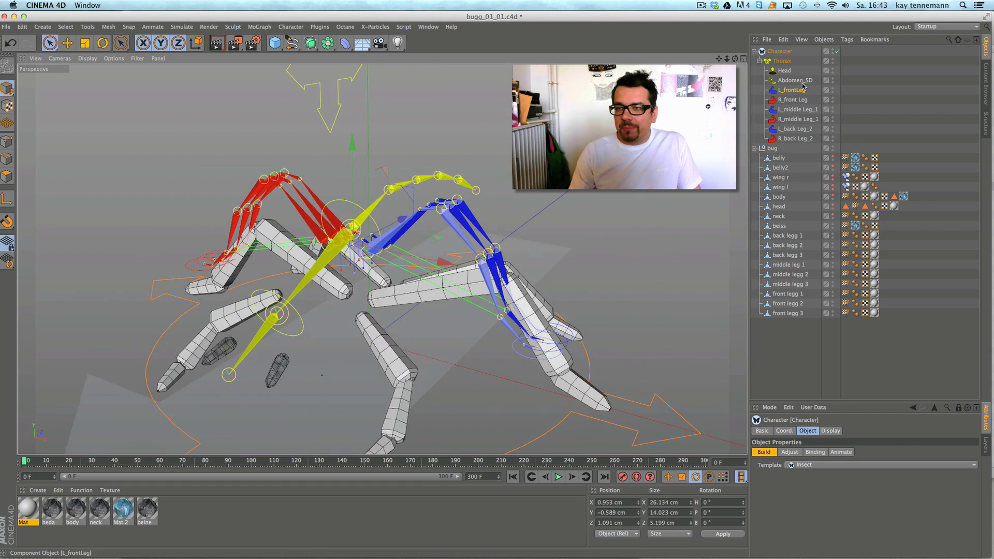
left_click(781, 61)
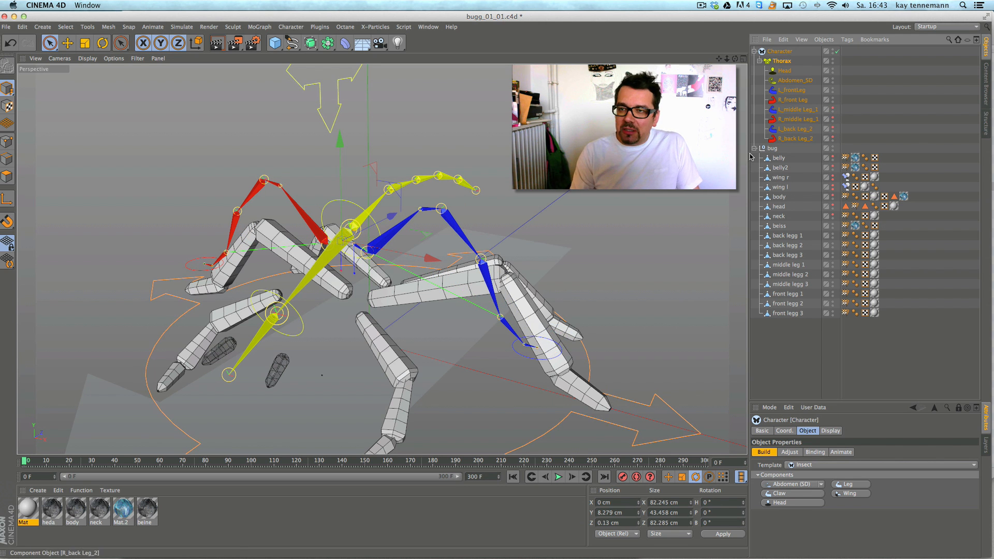
left_click_drag(657, 206, 610, 217, "alt")
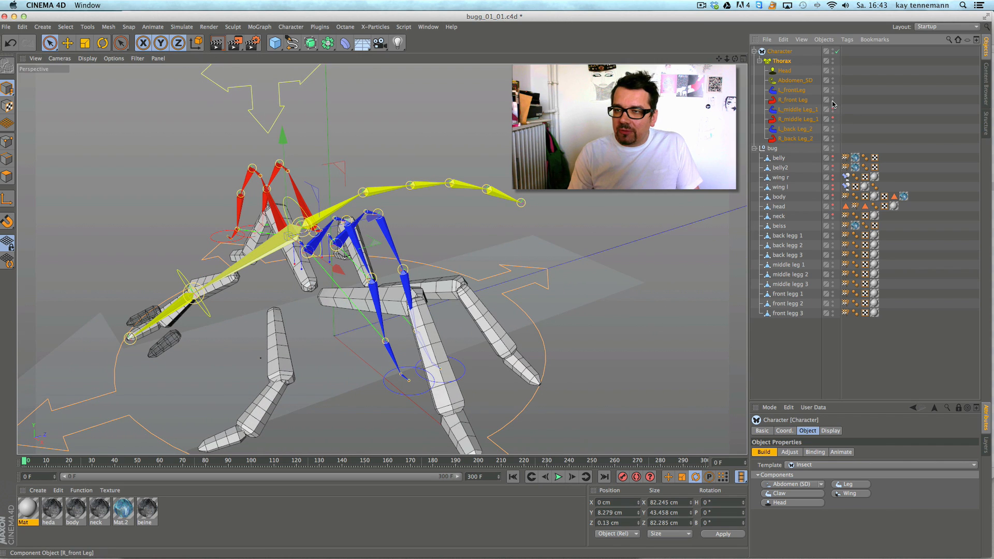
left_click_drag(545, 239, 542, 242, "alt")
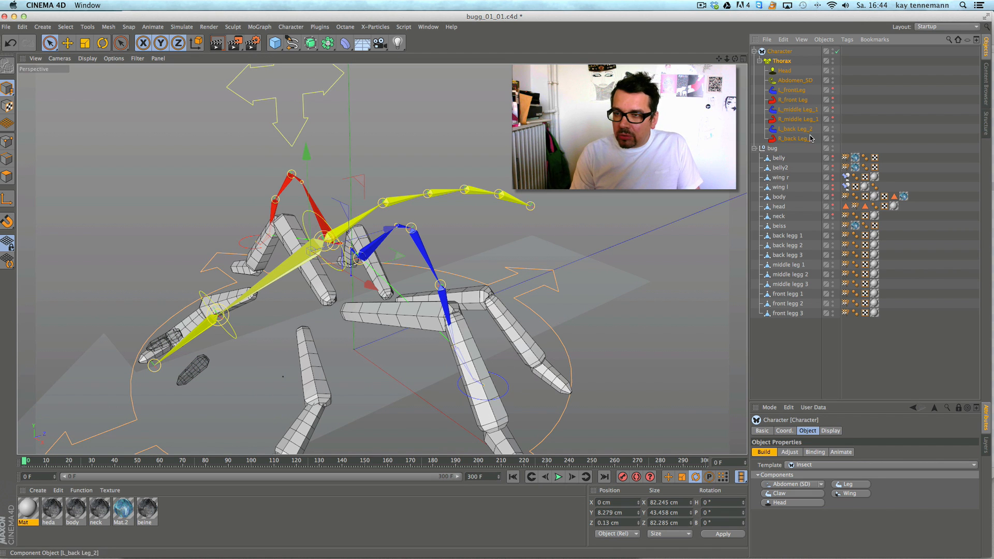
- Select L_back Leg_2 and R_back Leg_2 and switch the character to Adjust mode with Symmetry enabled
left_click_drag(798, 130, 800, 143)
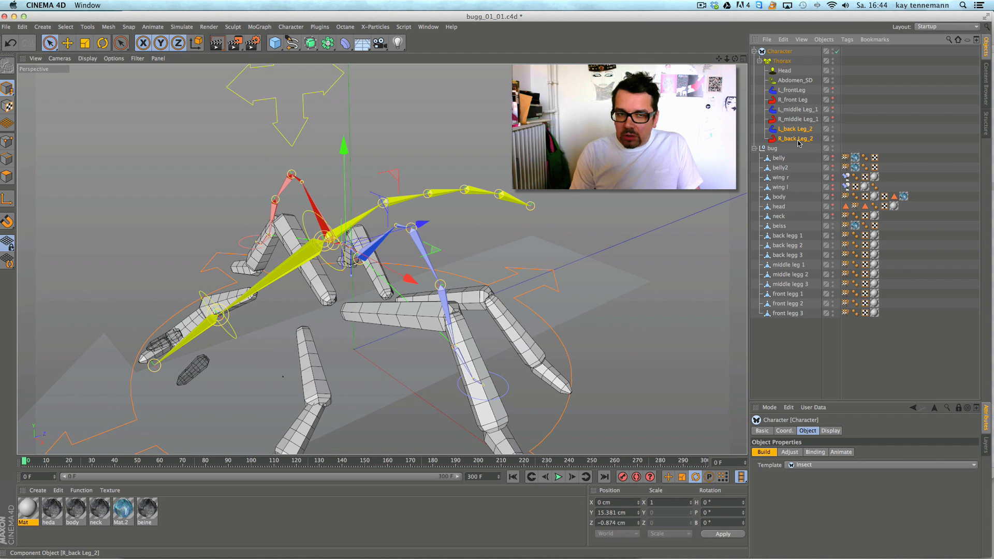
left_click(790, 453)
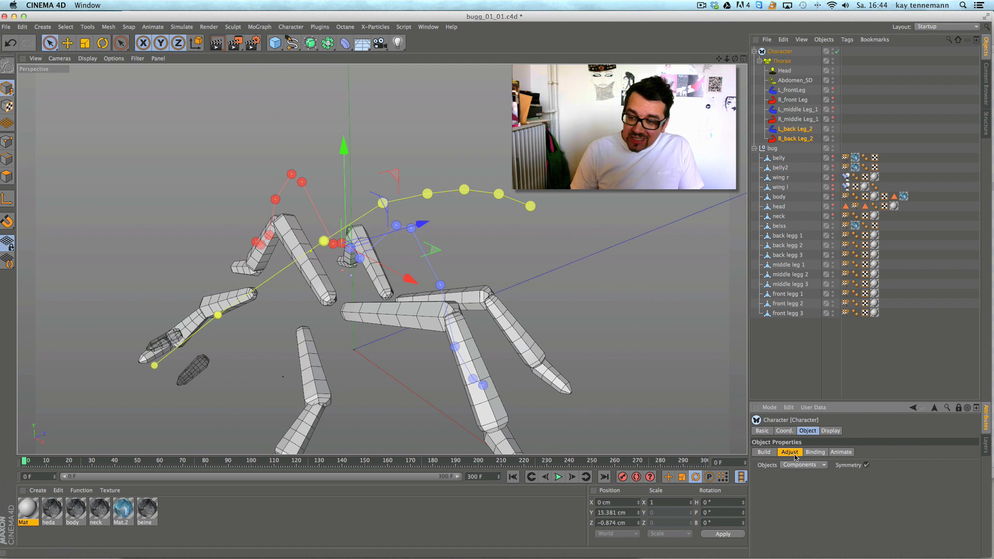
middle_click_drag(534, 338, 577, 303, "alt")
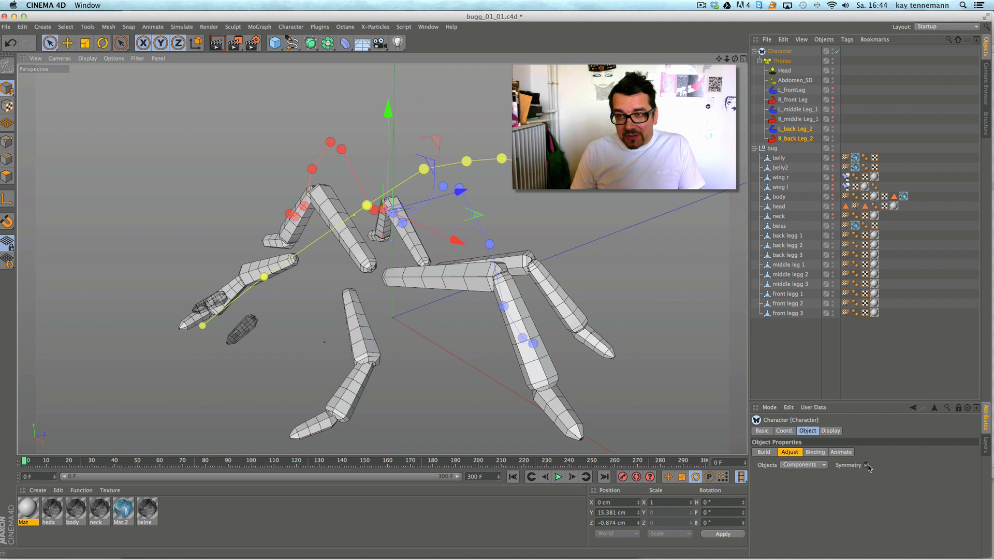
- Try to move the whole L_back Leg_2 joint chain backward to the back leg mesh, and undo it
right_click_drag(421, 269, 484, 250, "alt")
left_click_drag(439, 240, 455, 189, "alt")
left_click(439, 180)
left_click_drag(524, 223, 334, 260, "alt")
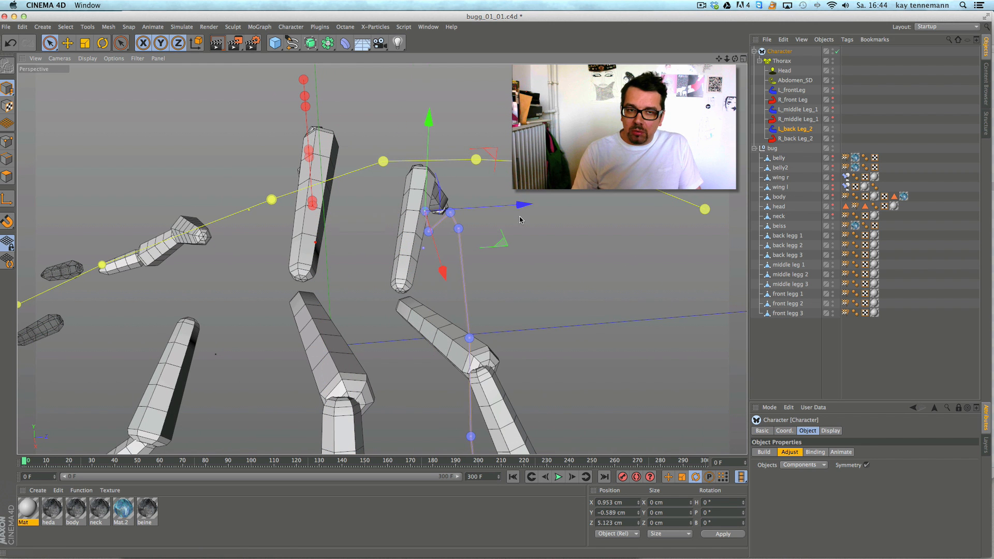
left_click(12, 44)
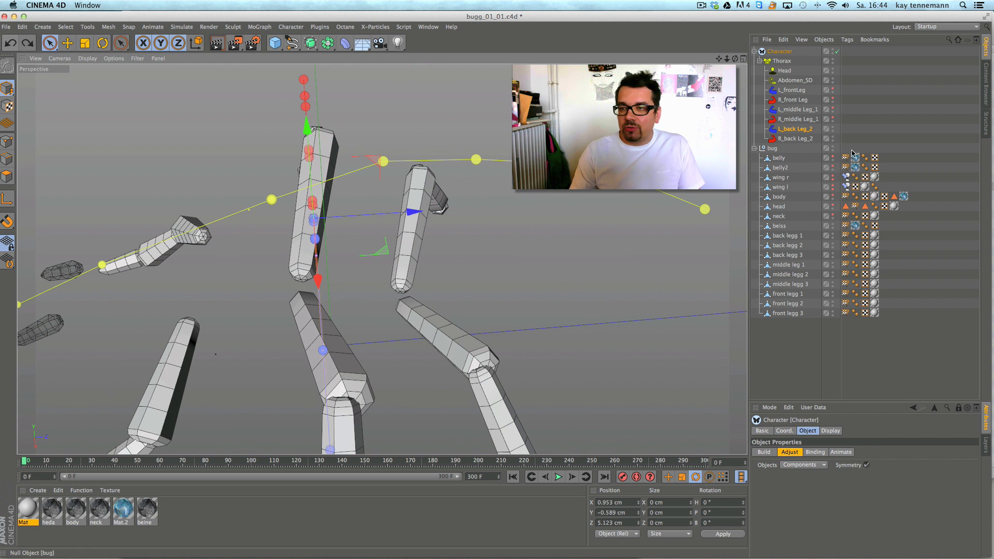
- Select both back leg components, try moving the left leg's femur joint with the Move tool, and undo the change
left_click(807, 139)
left_click_drag(337, 256, 468, 275, "alt")
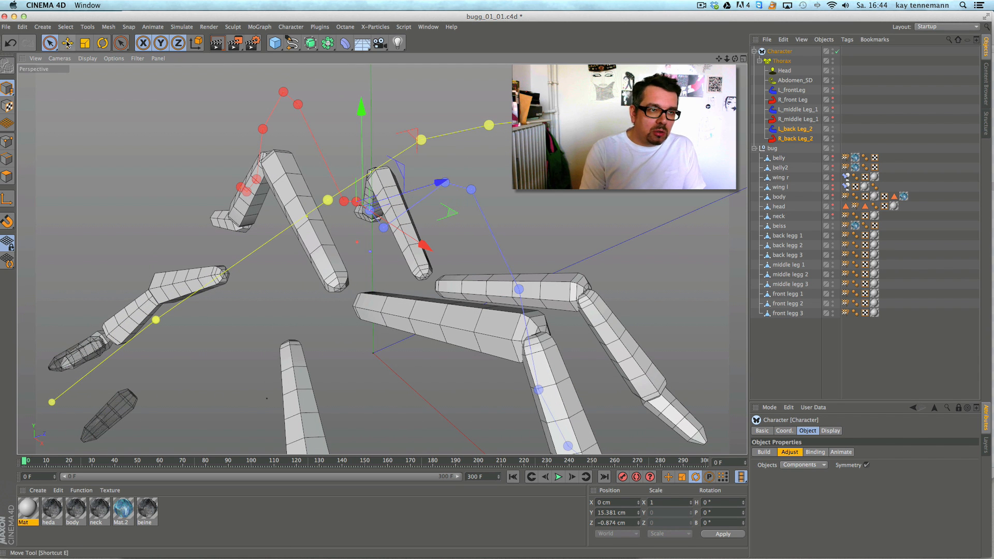
left_click(369, 216)
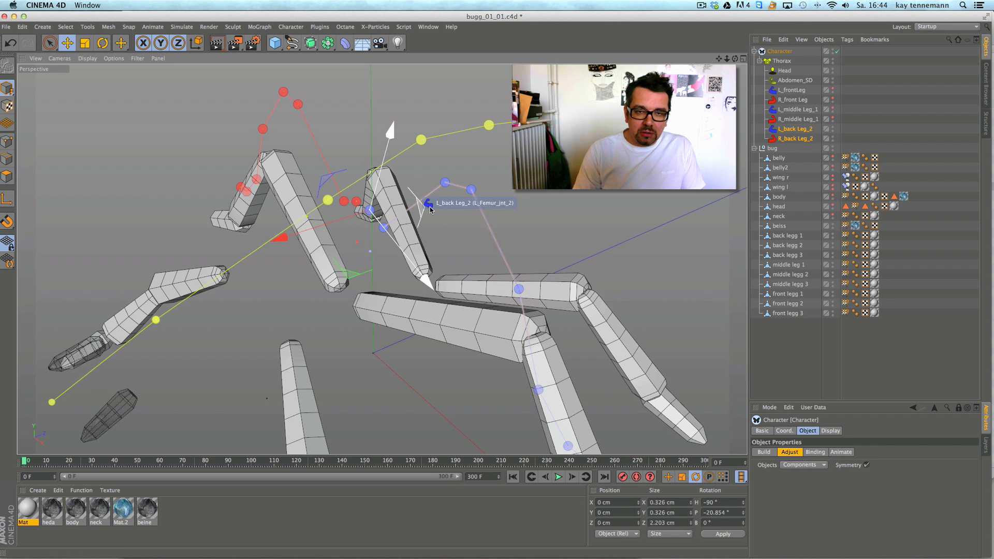
left_click_drag(274, 239, 320, 232)
left_click(7, 46)
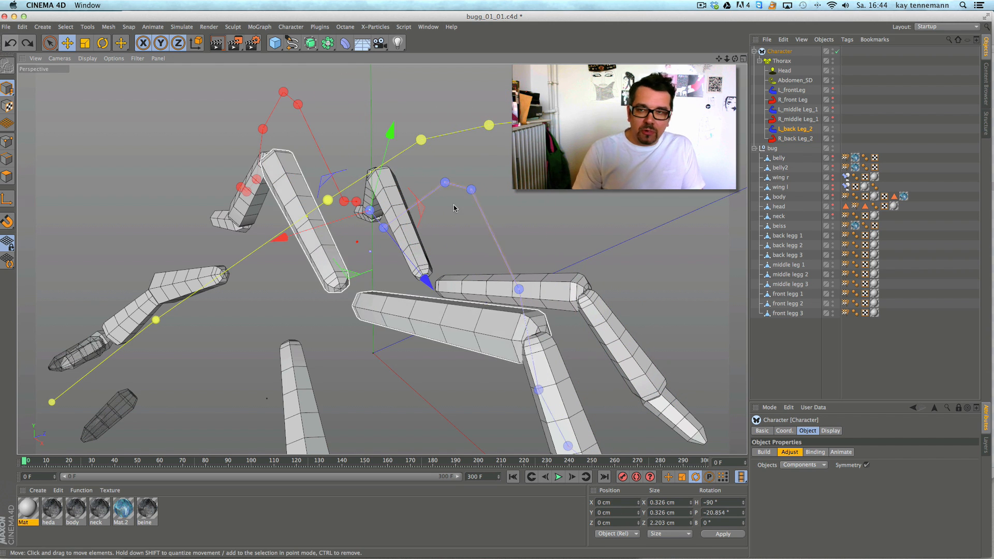
- Move the inner leg joint of L_back Leg_2 to the inner end of the upper back leg mesh
scroll(410, 266, "up", 3)
middle_click_drag(402, 254, 450, 289, "alt")
mouse_move(450, 289)
left_mouse_down("alt")
mouse_move(451, 217)
mouse_move(447, 292)
left_mouse_up("alt")
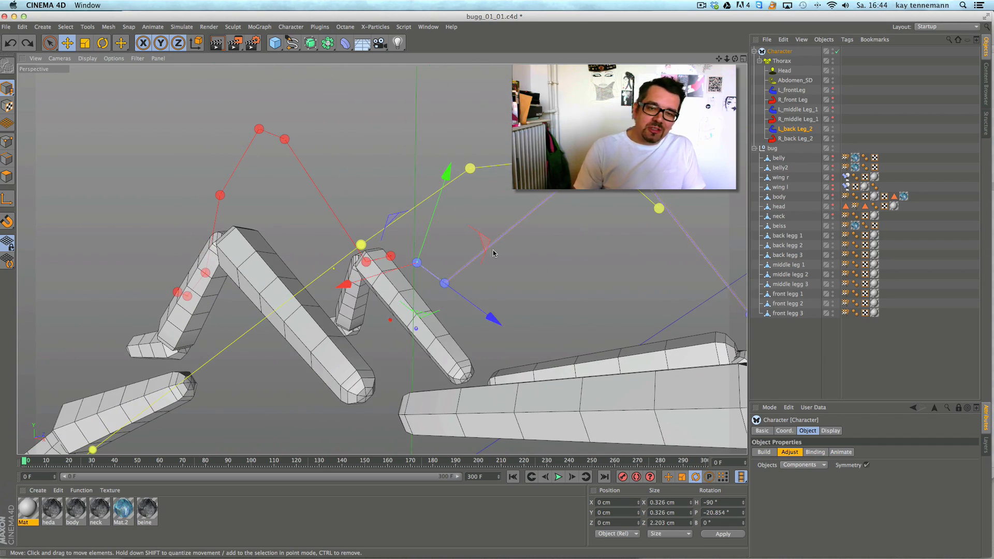
left_click_drag(486, 327, 444, 351, "alt")
middle_click_drag(444, 351, 456, 312, "alt")
left_click_drag(464, 304, 668, 213)
left_click_drag(344, 396, 615, 247)
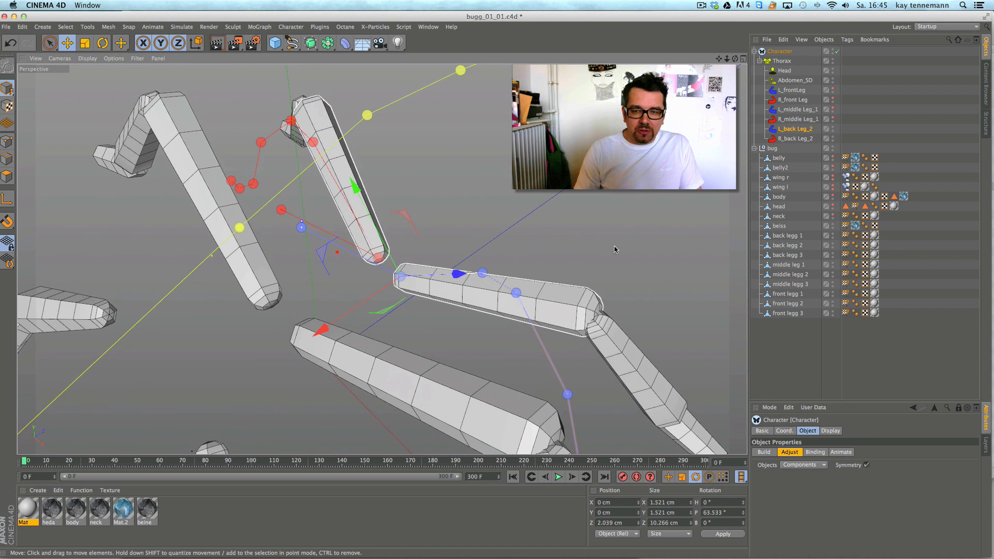
- Move the knee joint of L_back Leg_2 outward to the outer end of the upper back leg mesh
left_click(744, 59)
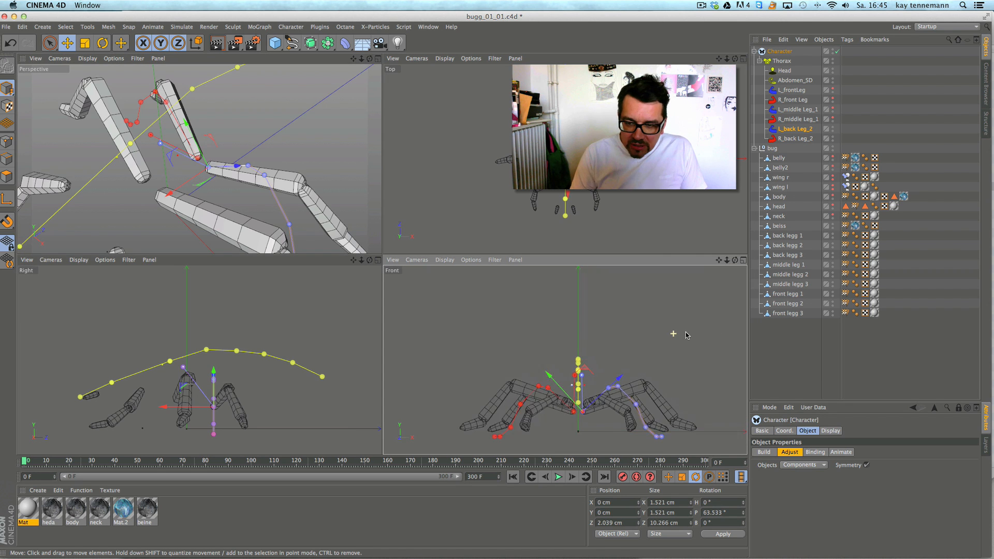
right_click_drag(265, 394, 288, 385, "alt")
middle_click_drag(288, 386, 318, 355, "alt")
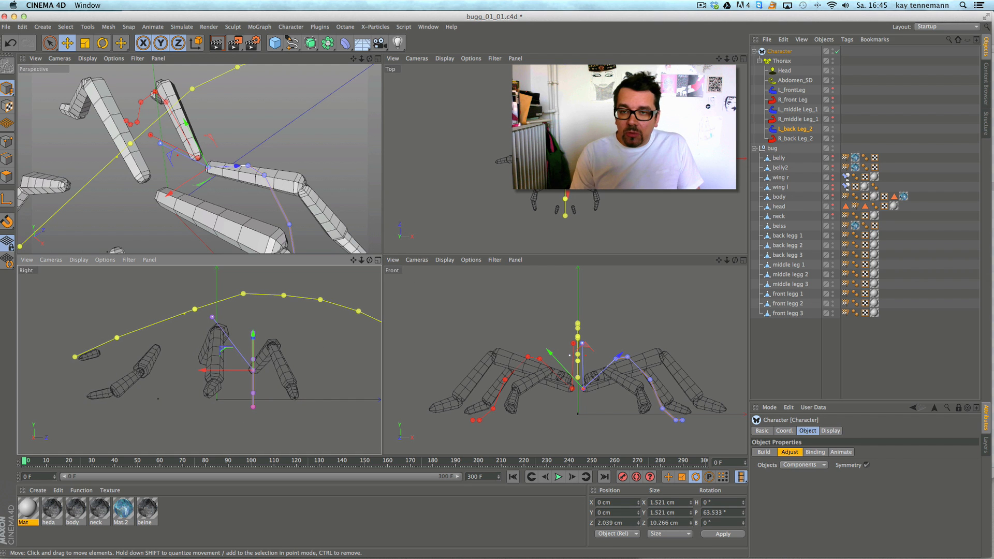
right_click_drag(332, 152, 300, 154, "alt")
left_click_drag(300, 155, 328, 137, "alt")
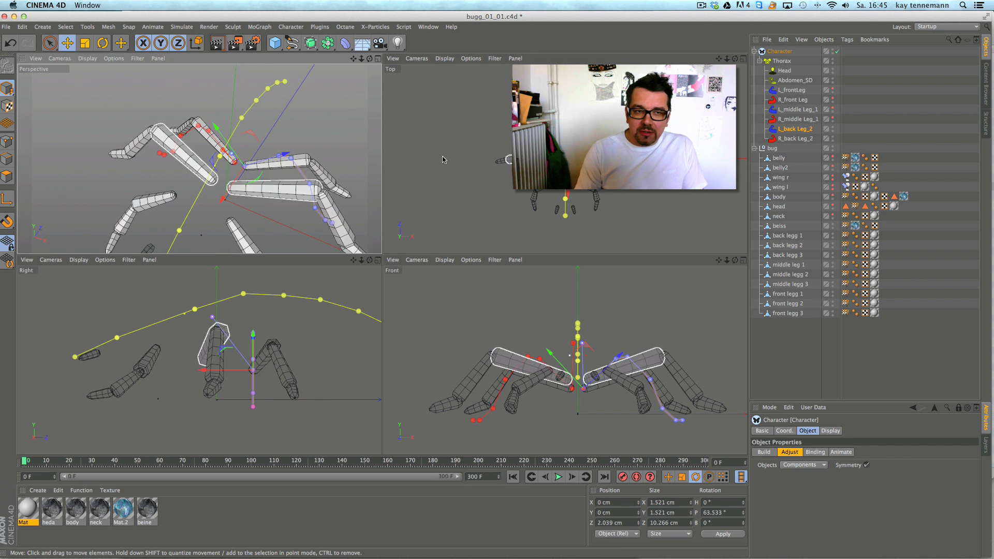
left_click(278, 157)
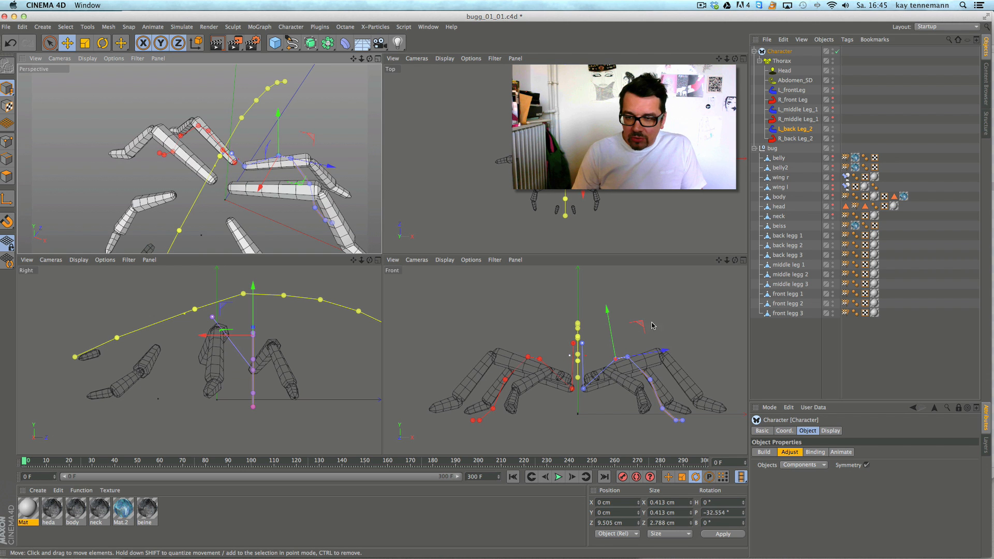
left_click_drag(325, 138, 353, 141)
left_click_drag(605, 414, 606, 419)
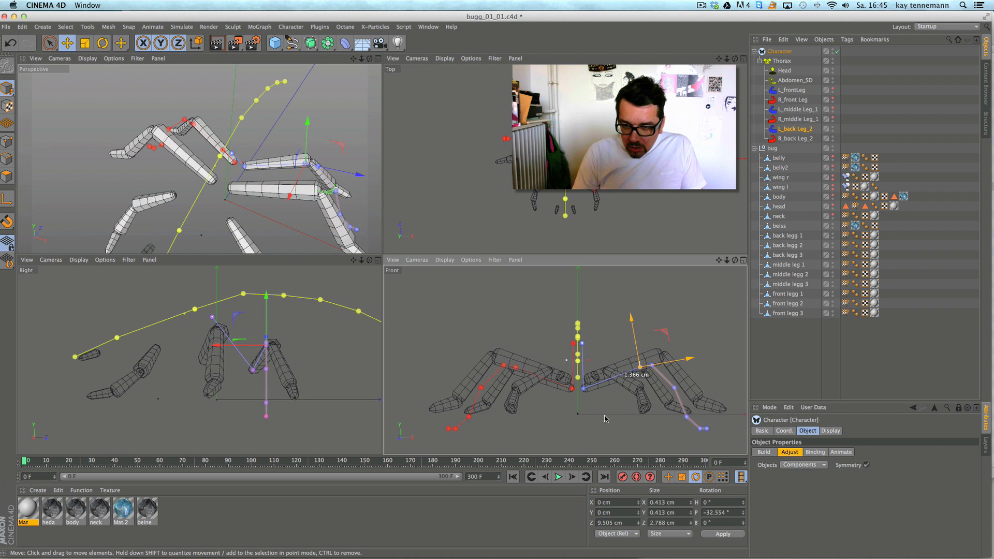
left_click_drag(621, 195, 619, 190)
scroll(626, 204, "up", 10)
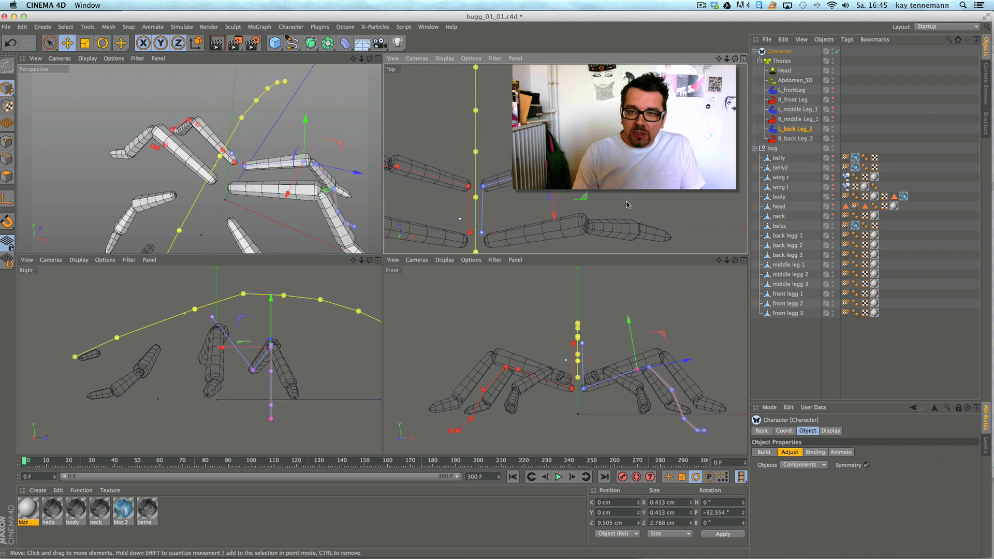
- Align the middle joints of L_back Leg_2 along the lower back leg mesh, down to just above its foot
left_click(378, 59)
left_click_drag(602, 213, 539, 208, "alt")
left_click_drag(448, 177, 433, 163)
left_click_drag(433, 164, 308, 110, "alt")
middle_click_drag(434, 210, 377, 261, "alt")
left_click_drag(411, 252, 423, 225)
mouse_move(429, 228)
left_mouse_down("alt")
mouse_move(483, 232)
mouse_move(615, 200)
mouse_move(414, 230)
left_mouse_up("alt")
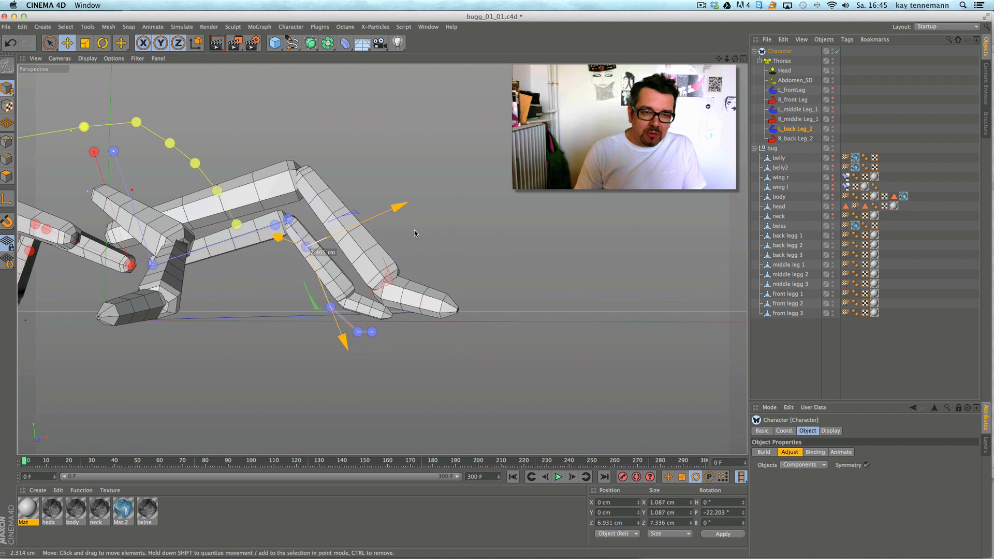
left_click_drag(331, 312, 313, 277)
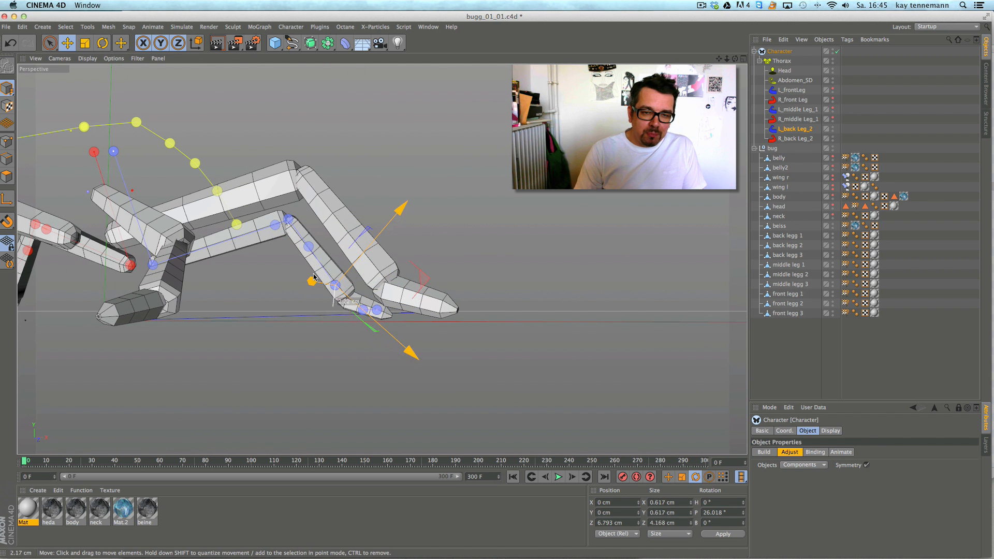
- Fit the ankle and foot end joints of L_back Leg_2 to the back leg's foot mesh and its tip
left_click_drag(406, 208, 189, 288, "alt")
left_click_drag(482, 248, 465, 325)
left_click_drag(519, 288, 265, 317, "alt")
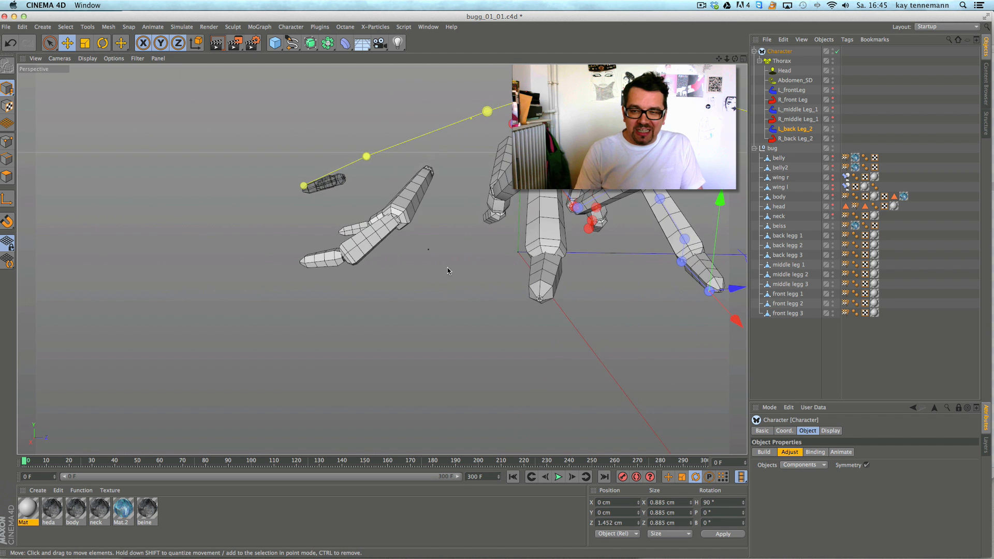
middle_click_drag(448, 269, 270, 325, "alt")
left_click(434, 308)
left_click_drag(481, 314, 503, 374)
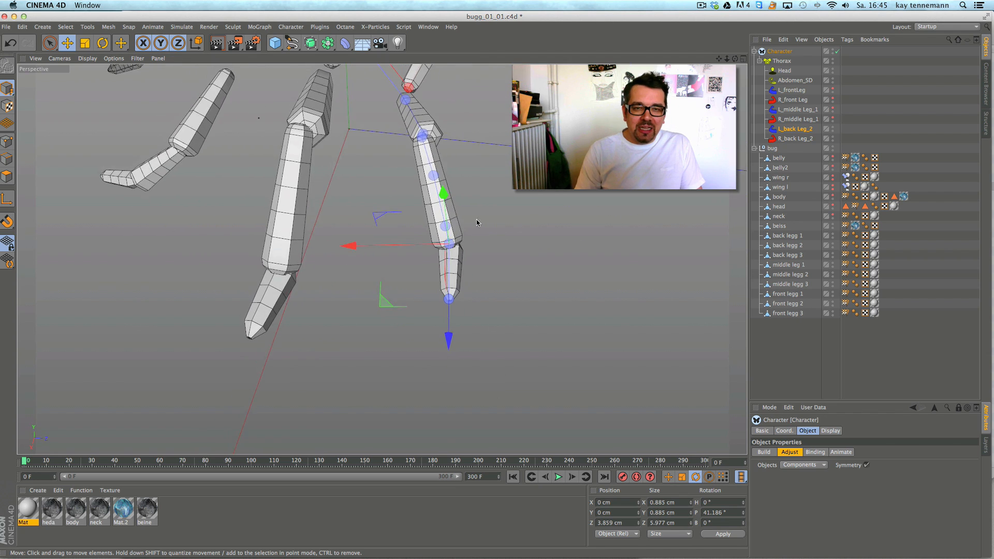
- Select the L_middle Leg_1 and R_middle Leg_1 components together
middle_click_drag(486, 142, 502, 224, "alt")
left_click_drag(502, 226, 568, 225, "alt")
right_click_drag(568, 224, 491, 270, "alt")
left_click_drag(491, 271, 504, 247, "alt")
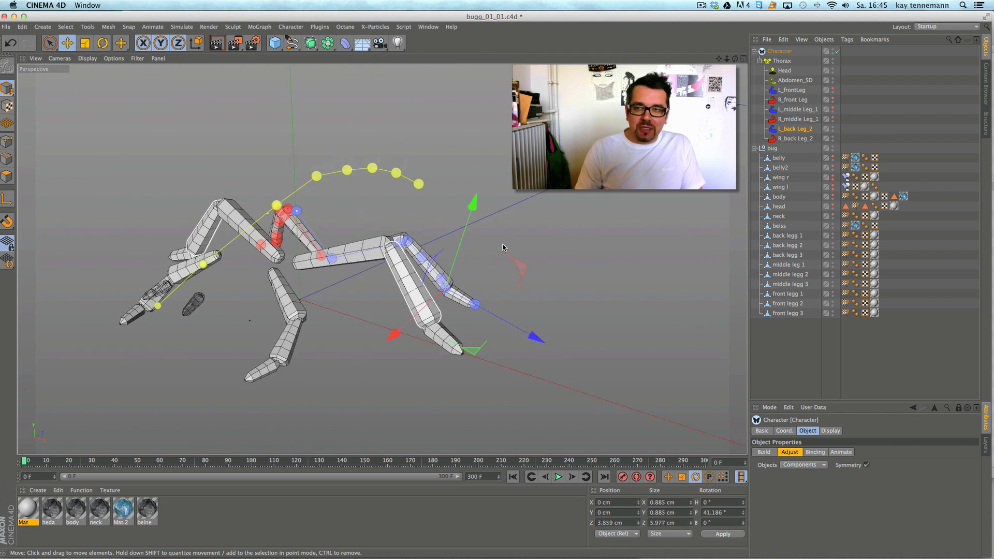
middle_click_drag(504, 246, 577, 233, "alt")
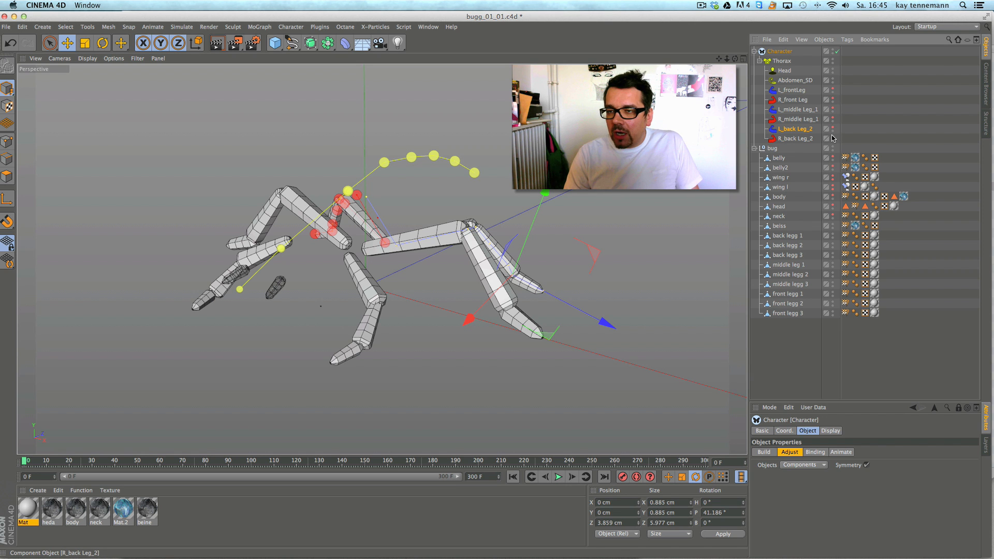
mouse_move(524, 204)
left_mouse_down("alt")
mouse_move(510, 244)
mouse_move(518, 212)
left_mouse_up("alt")
left_click(806, 110)
left_click(805, 119, "shift")
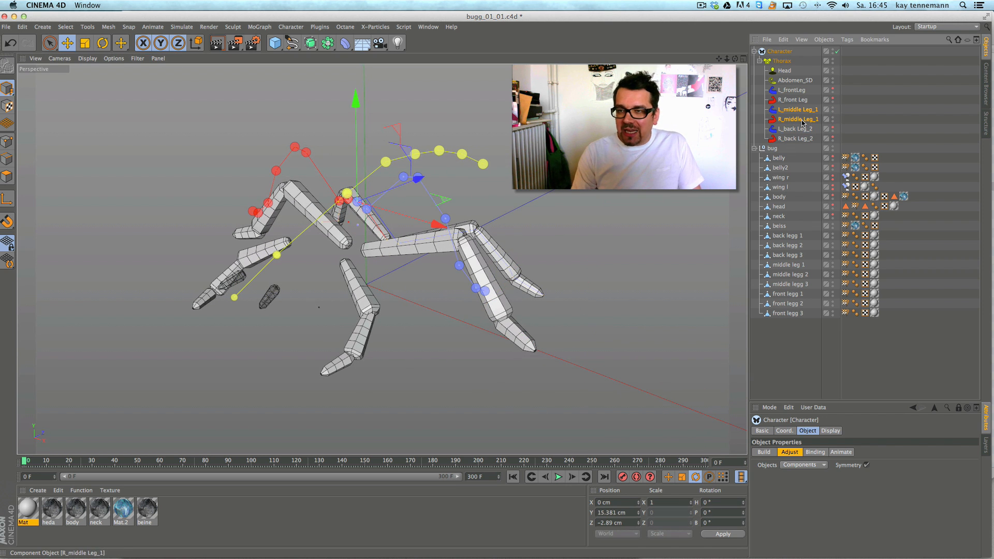
left_click_drag(357, 240, 400, 229, "alt")
right_click_drag(407, 227, 446, 224, "alt")
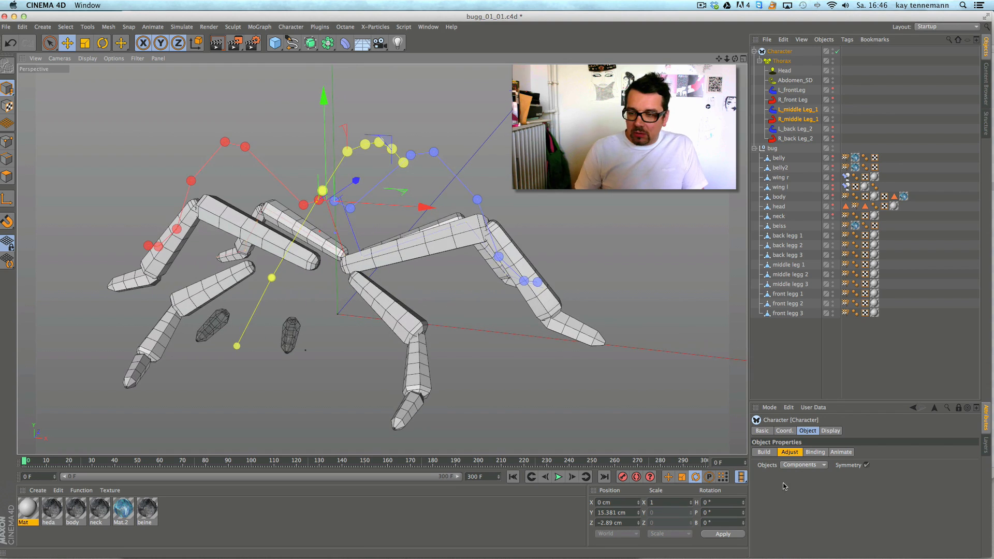
- Move the inner leg joint of L_middle Leg_1 down to the inner end of the upper middle leg mesh
left_click_drag(426, 275, 487, 349, "alt")
left_click_drag(328, 291, 348, 263, "alt")
right_click_drag(359, 270, 460, 239, "alt")
left_click_drag(400, 250, 322, 267, "alt")
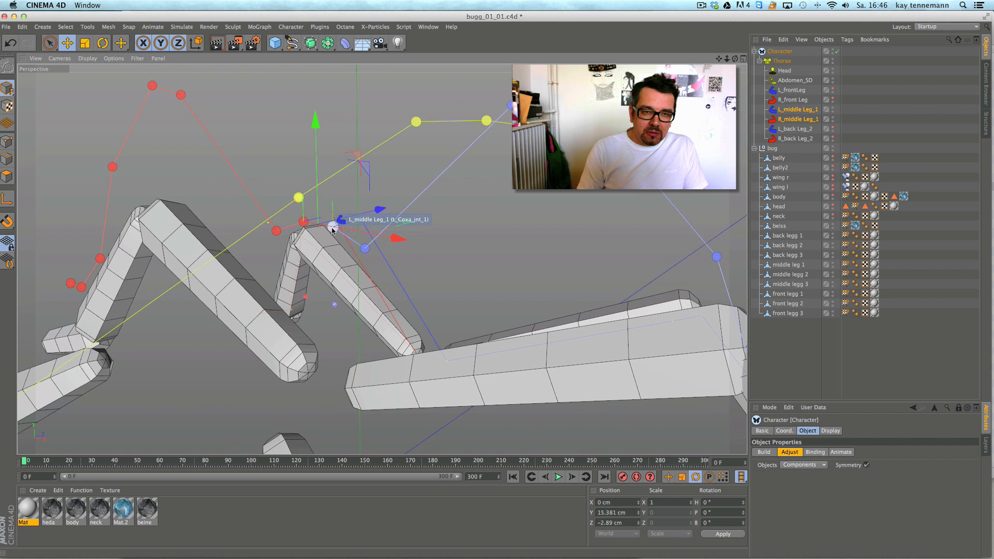
left_click(365, 248)
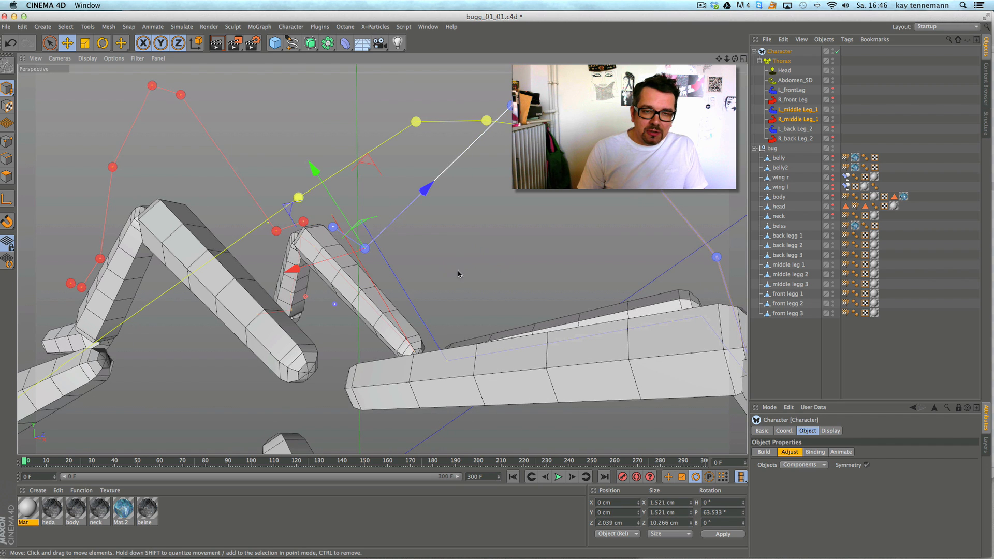
left_click_drag(468, 263, 564, 214, "alt")
left_click_drag(434, 263, 300, 435)
middle_click_drag(436, 283, 331, 356, "alt")
left_click_drag(439, 282, 397, 266, "alt")
- Place the knee joints of L_middle Leg_1 at the bend between the upper and lower middle leg meshes
mouse_move(546, 364)
left_mouse_down("alt")
mouse_move(628, 256)
mouse_move(524, 311)
mouse_move(395, 284)
mouse_move(444, 301)
mouse_move(482, 295)
mouse_move(396, 325)
mouse_move(426, 329)
left_mouse_up("alt")
middle_click_drag(426, 330, 446, 310, "alt")
left_click_drag(446, 311, 501, 270, "alt")
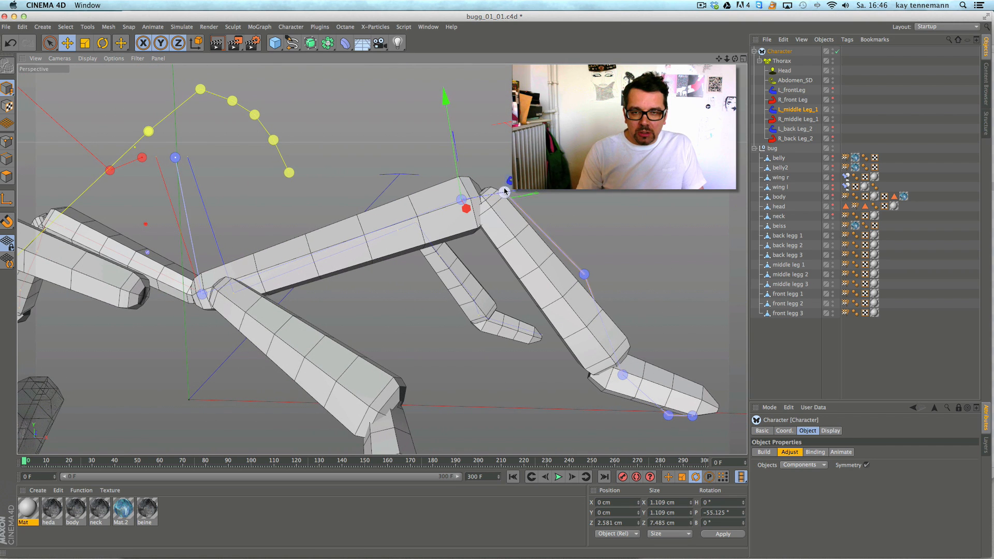
left_click_drag(558, 190, 337, 277)
middle_click_drag(337, 277, 456, 310, "alt")
right_click_drag(456, 310, 414, 321, "alt")
middle_click_drag(414, 321, 420, 279, "alt")
- Align the remaining joints of L_middle Leg_1 along the lower leg mesh, down to the tip of the foot
left_click(481, 351)
left_click_drag(496, 354, 505, 281)
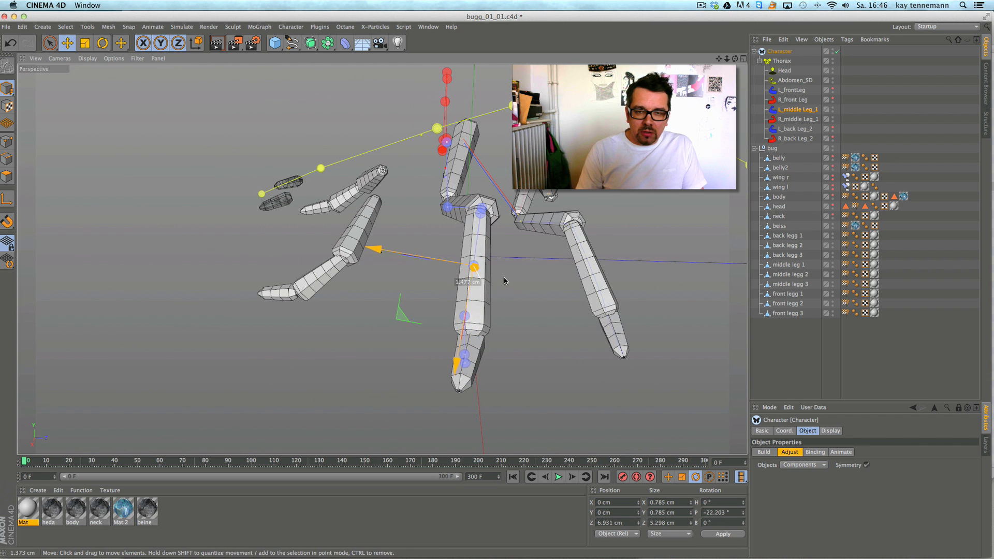
left_click_drag(654, 271, 502, 285, "alt")
left_click(494, 348)
left_click_drag(518, 323, 531, 307)
left_click(536, 367)
mouse_move(525, 380)
left_mouse_down()
mouse_move(510, 374)
mouse_move(519, 363)
left_mouse_up()
left_click(601, 399)
- Move the inner leg joint of R_middle Leg_1 to the inner end of the opposite upper middle leg mesh
left_click_drag(616, 394, 477, 333, "alt")
left_click_drag(479, 332, 497, 295, "alt")
middle_click_drag(389, 257, 539, 318, "alt")
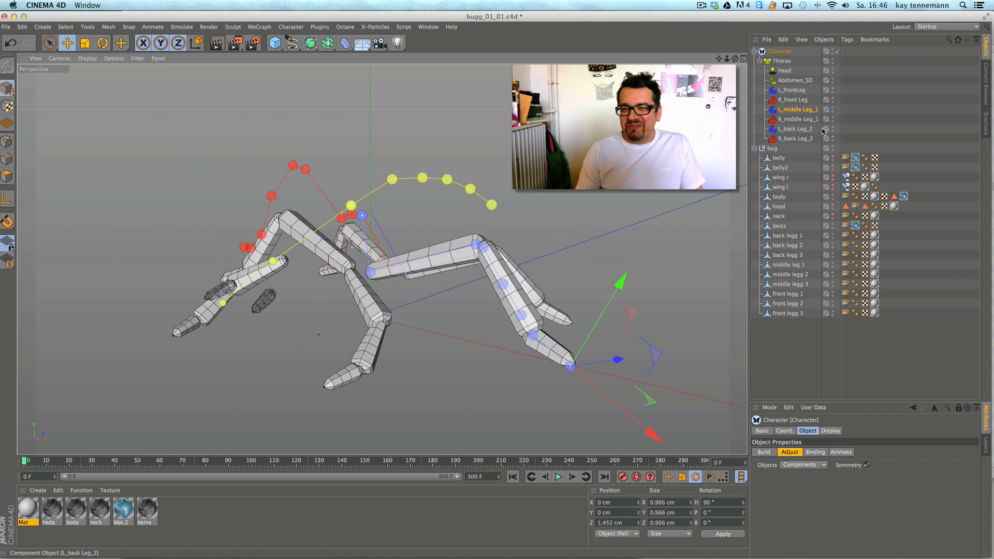
left_click_drag(385, 226, 481, 217, "alt")
left_click(347, 222)
left_click_drag(357, 296, 341, 347)
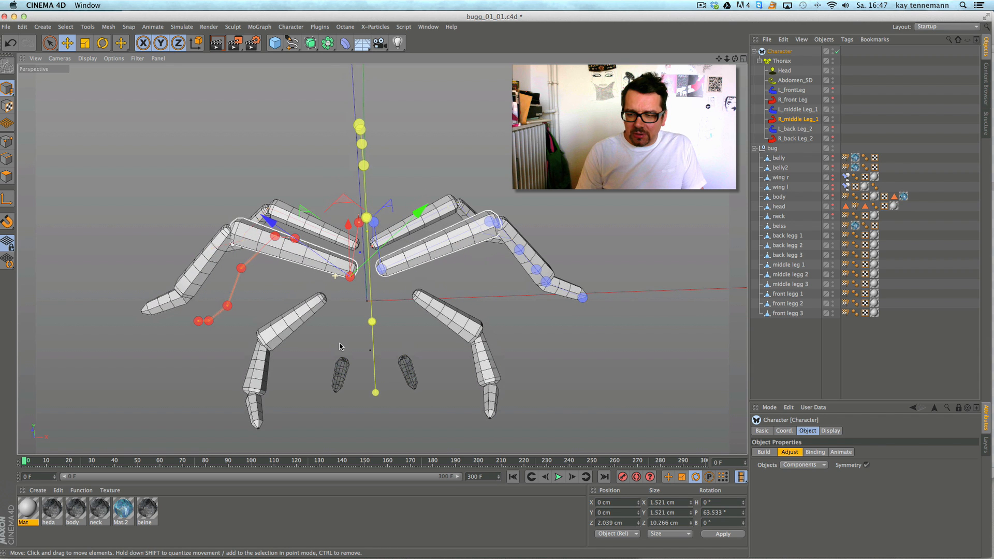
- Move the outer joints of R_middle Leg_1 toward the lower leg and foot of the middle leg mesh
left_click_drag(340, 347, 275, 228, "alt")
left_click_drag(242, 273, 248, 276)
left_click(199, 293)
mouse_move(220, 321)
left_mouse_down()
mouse_move(236, 311)
mouse_move(211, 315)
left_mouse_up()
left_click(198, 335)
left_click(171, 336)
left_click_drag(194, 355, 159, 381)
left_click_drag(198, 333, 217, 306, "alt")
- Refine the knee joint of R_middle Leg_1 so it sits at the bend of the middle leg mesh
left_click(177, 252)
left_click_drag(204, 265, 281, 249)
left_click(175, 242)
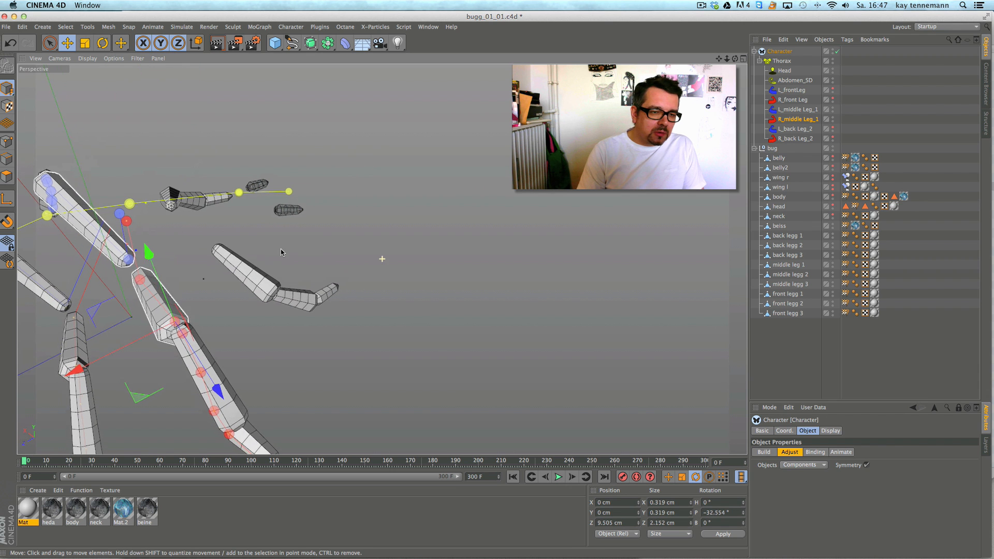
left_click_drag(212, 303, 211, 308)
middle_click_drag(237, 330, 249, 309, "alt")
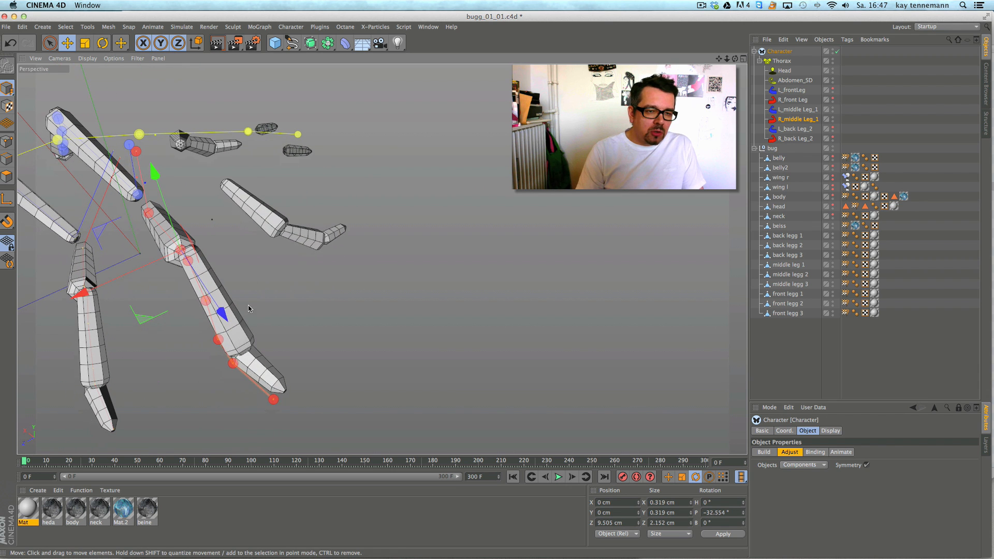
- Center the shin and ankle joints of R_middle Leg_1 inside the lower middle leg mesh
left_click(209, 304)
left_click_drag(240, 291, 245, 288)
left_click(225, 336)
left_click_drag(269, 325, 276, 319)
left_click_drag(308, 356, 444, 272, "alt")
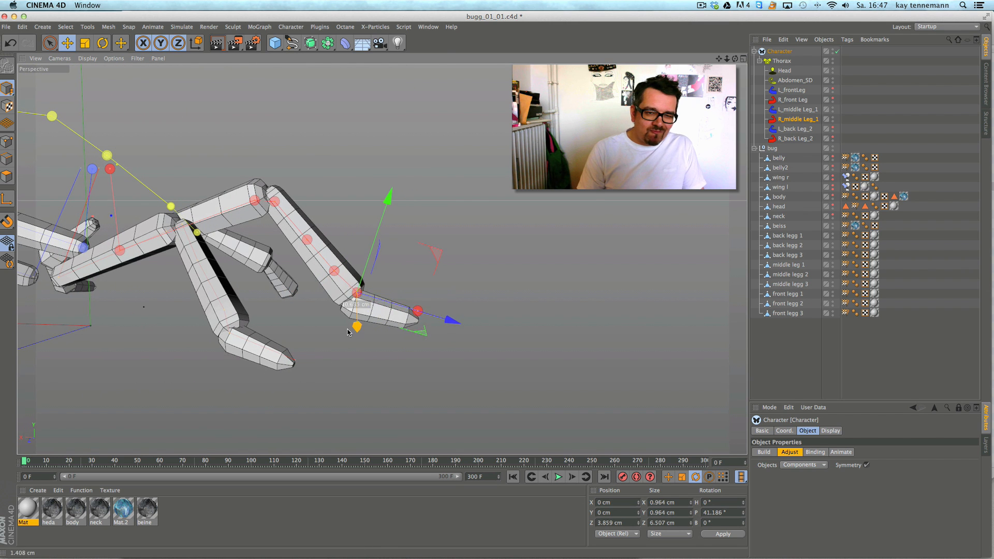
left_click_drag(339, 340, 373, 342)
left_click_drag(520, 271, 412, 286, "alt")
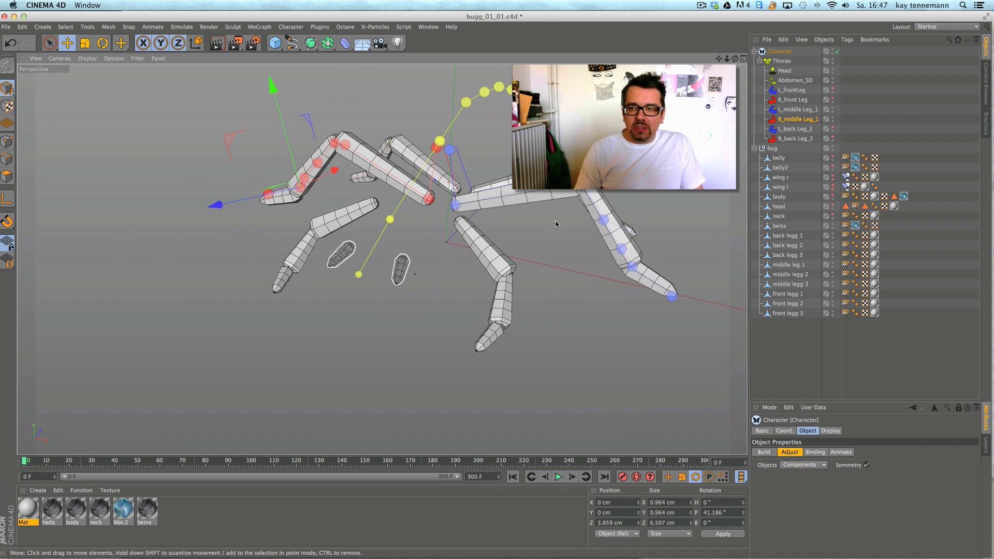
- Make the front leg components visible and select L_frontLeg and R_front Leg together
left_click(833, 98)
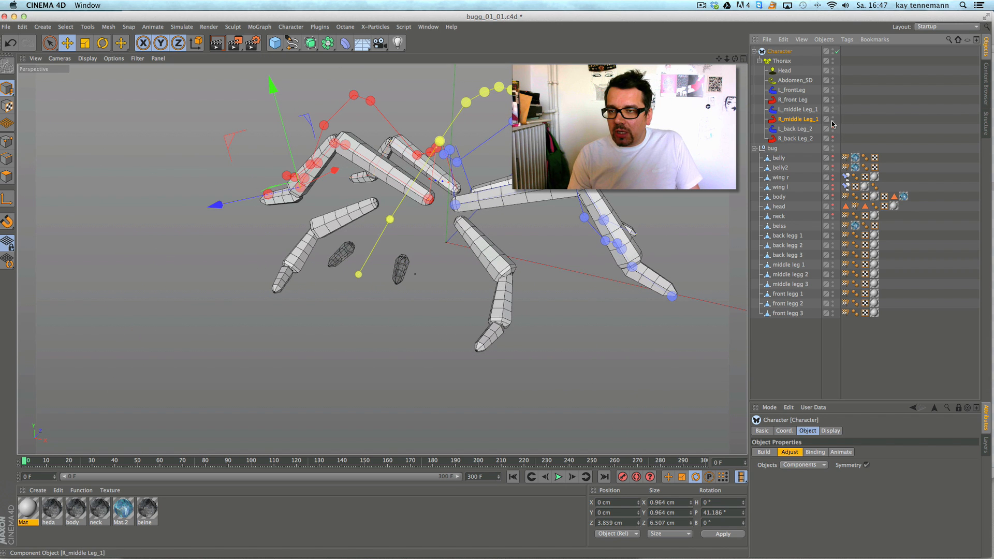
left_click(806, 99)
right_click_drag(449, 205, 470, 200, "alt")
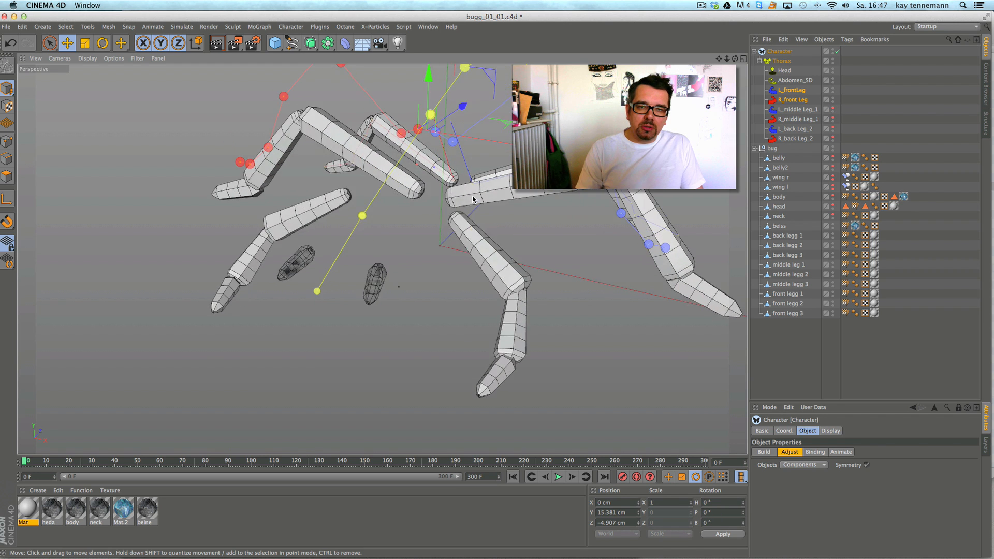
- Try moving the inner leg joint of L_frontLeg to the inner end of the front leg mesh, and undo it
middle_click_drag(471, 200, 382, 259, "alt")
left_click_drag(383, 259, 408, 327, "alt")
left_click(414, 209)
left_click_drag(416, 284, 465, 272)
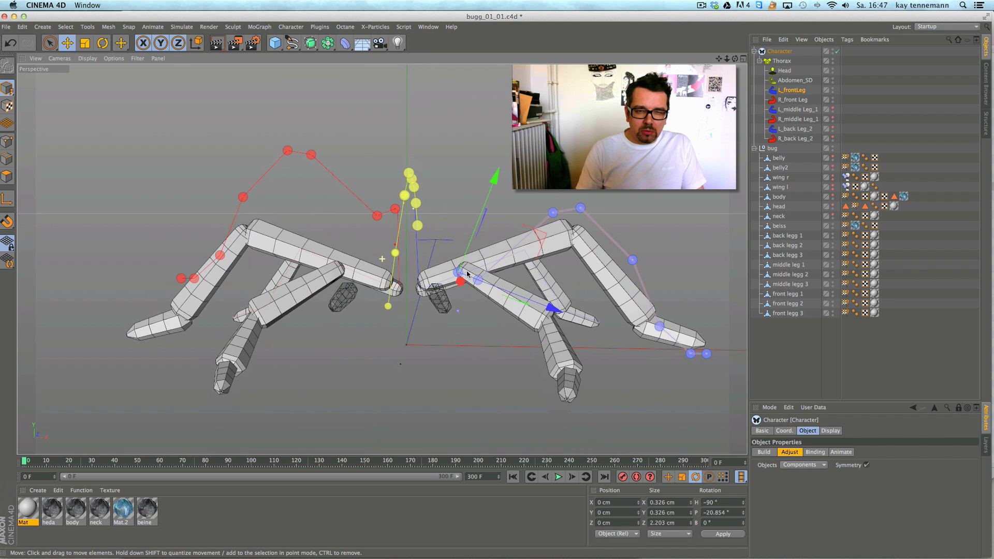
key("ctrl+z")
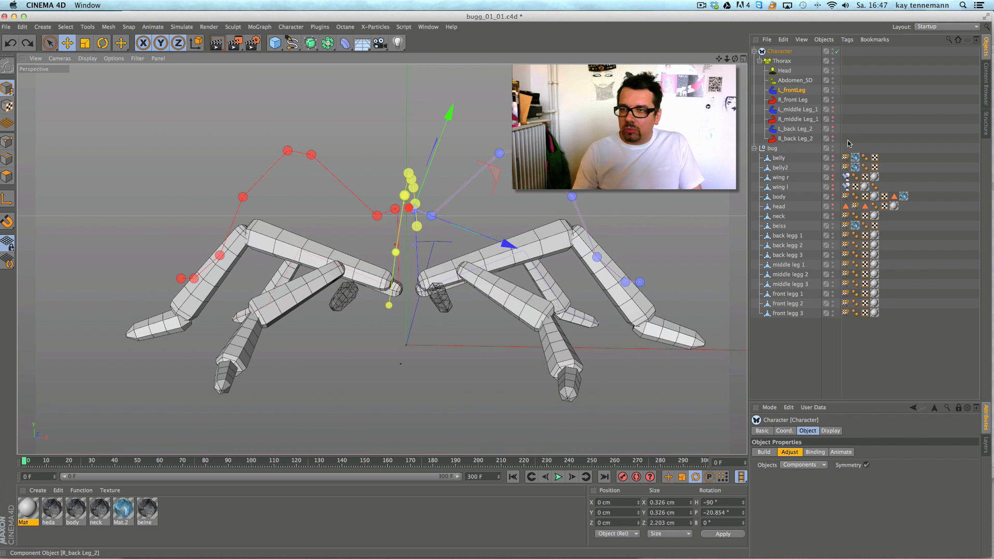
- Select both front leg components again and move the inner joint of L_frontLeg onto the upper front leg mesh
left_click(801, 100)
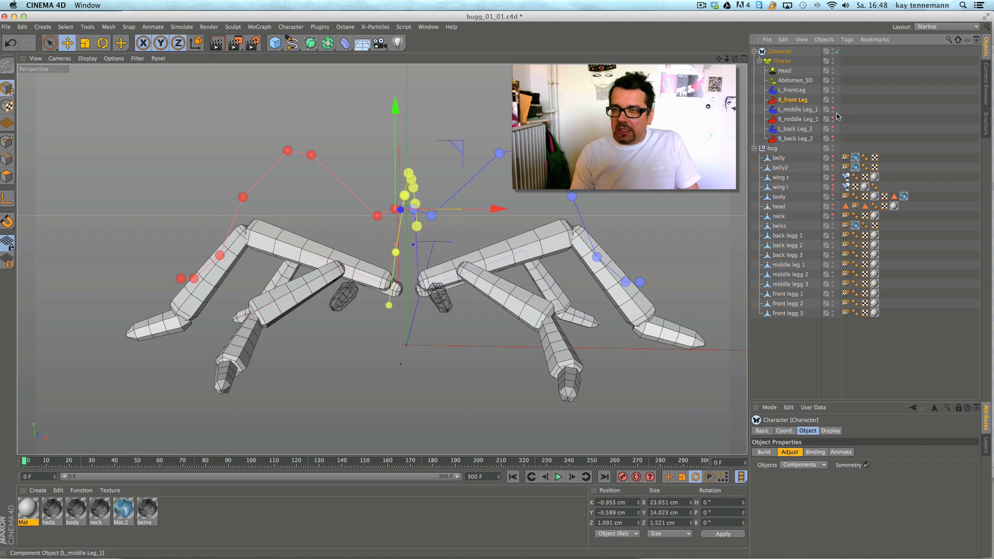
left_click(806, 91, "ctrl")
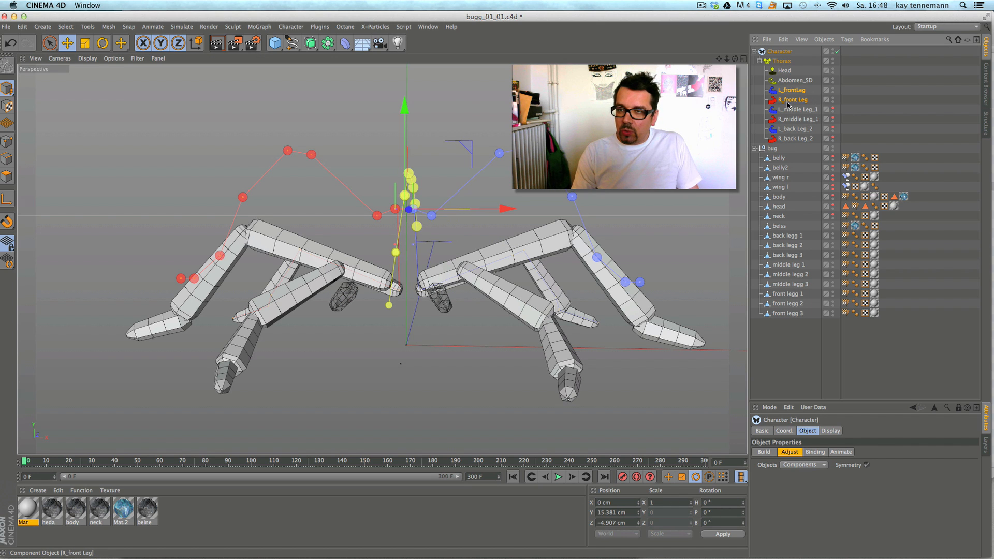
left_click(434, 217)
left_click_drag(493, 222, 521, 262)
left_click_drag(521, 262, 395, 337, "alt")
left_click_drag(417, 201, 367, 203)
left_click_drag(393, 288, 536, 241, "alt")
- Try moving the knee joint of L_frontLeg to the bend of the front leg mesh, and undo both joint moves
left_click(374, 205)
left_click_drag(486, 195, 339, 371)
left_click_drag(389, 301, 609, 216, "alt")
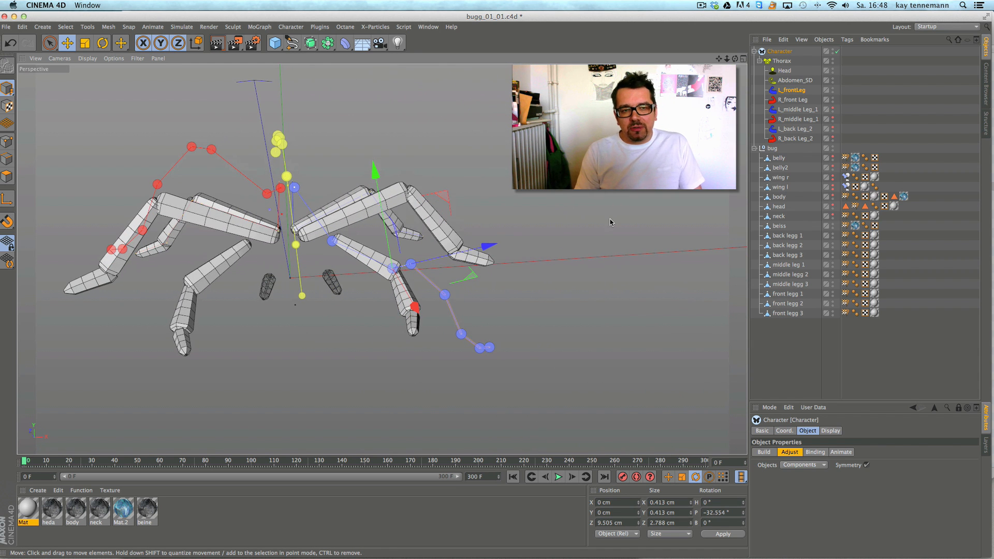
left_click(10, 43)
left_click(10, 43)
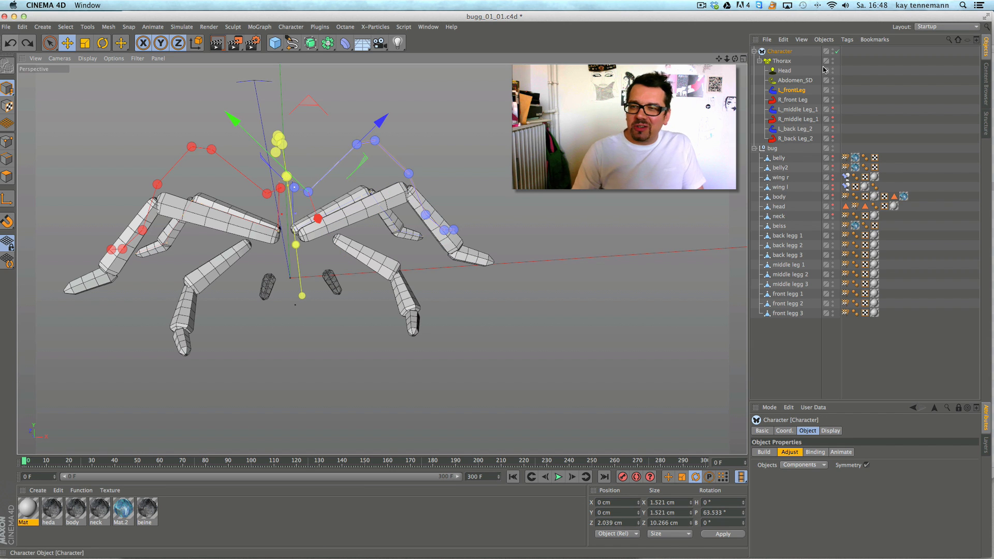
- Reselect R_front Leg and L_frontLeg, try lowering the inner joint of the left front leg once more, and undo the move
left_click(802, 100)
left_click(797, 90, "ctrl")
left_click(308, 192)
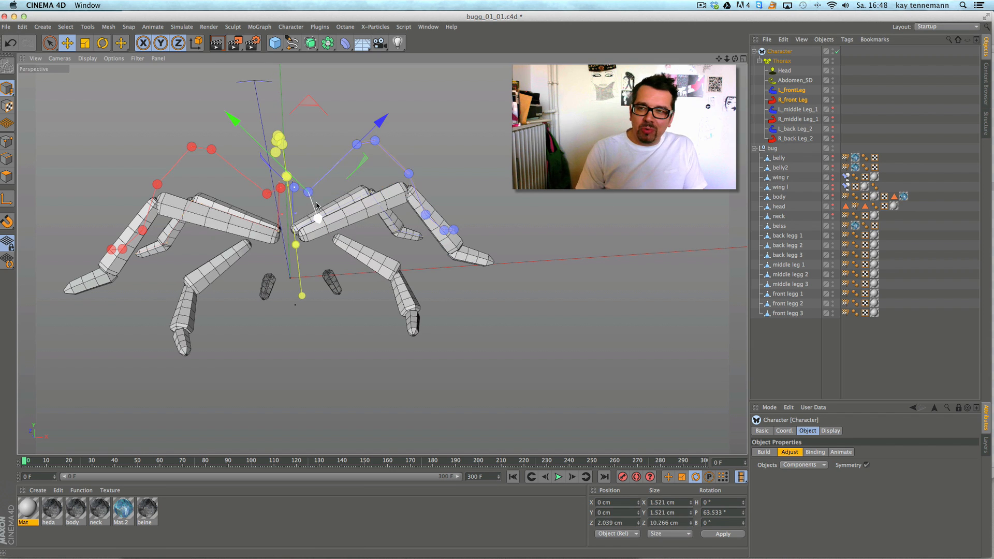
left_click_drag(337, 210, 346, 259)
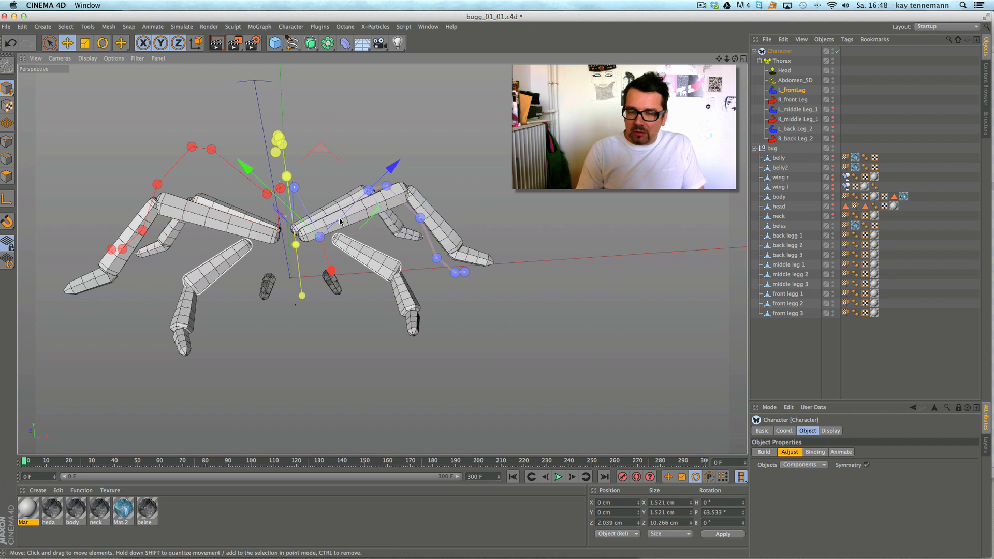
key("ctrl+z")
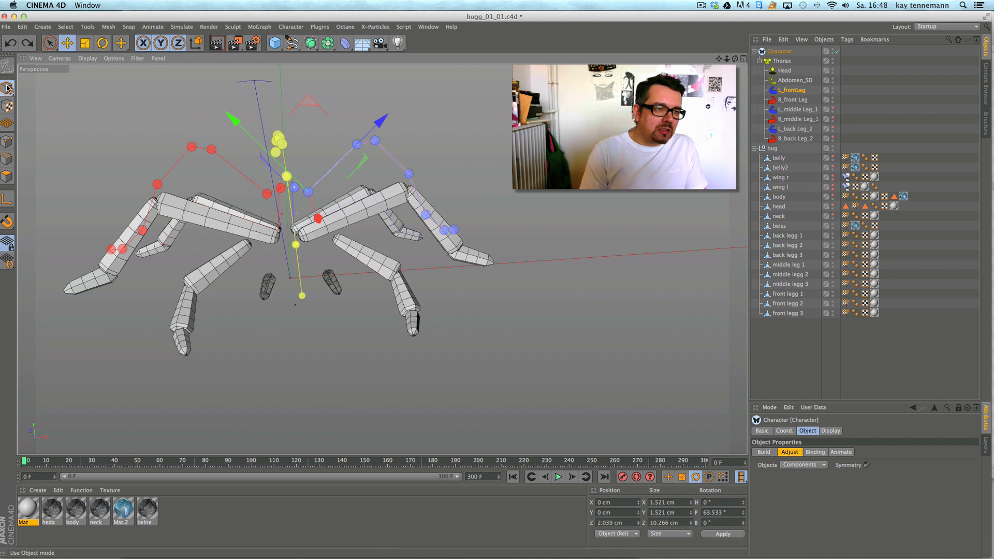
- Select both front leg components together and try to reposition the inner joint of L_frontLeg
left_click(795, 100)
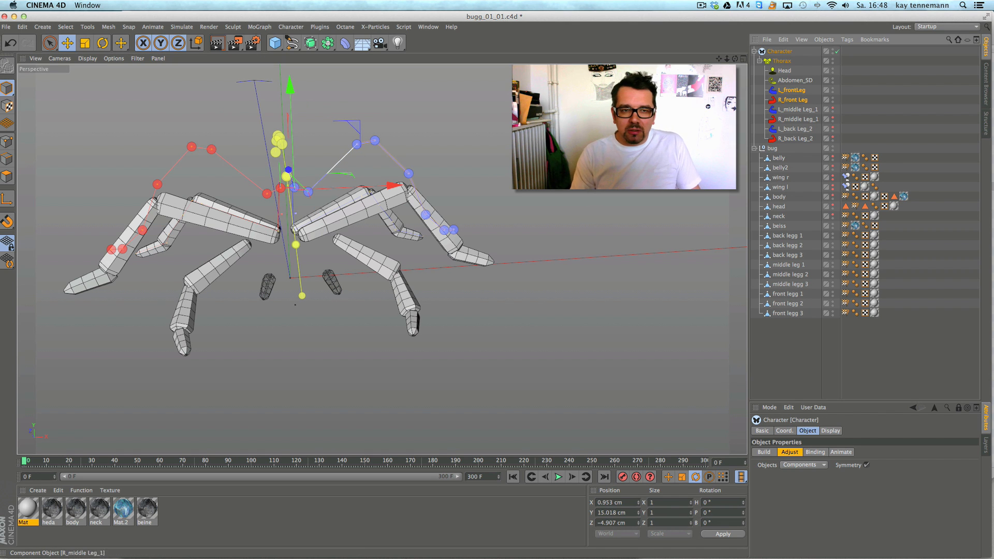
left_click(314, 197)
left_click_drag(325, 197, 435, 318)
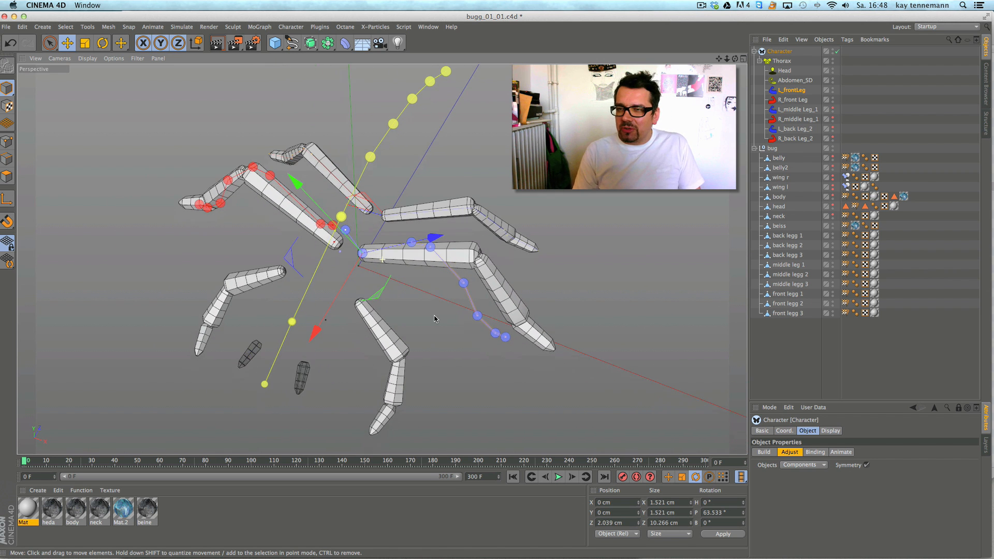
left_click(787, 101)
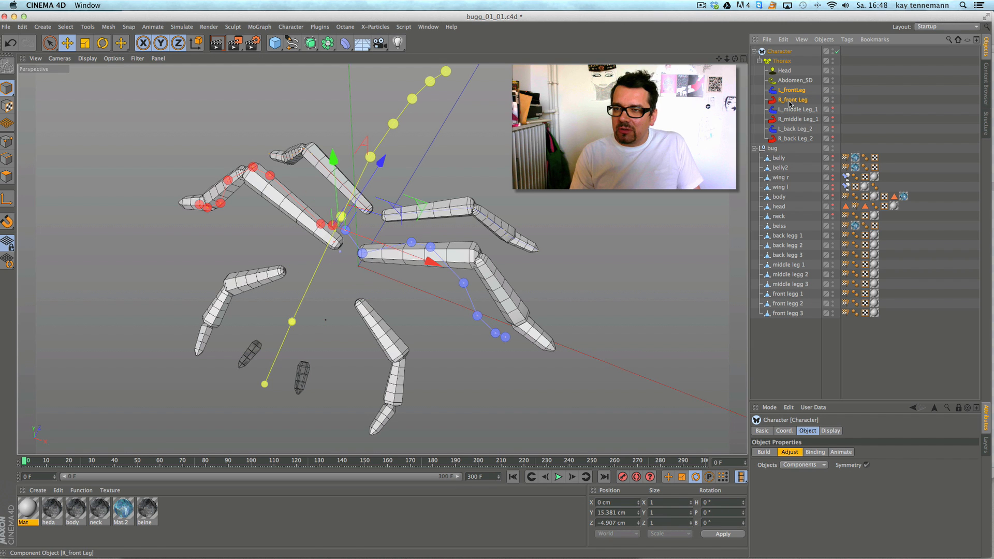
left_click_drag(450, 238, 430, 213, "alt")
left_click(384, 212)
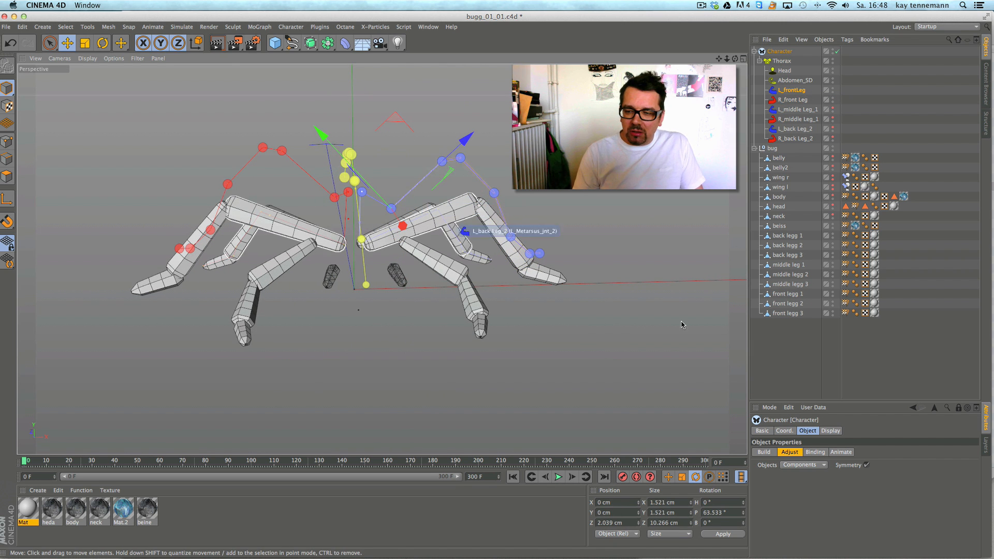
- Try the Controllers option for the adjustable objects and switch back to Components
left_click(867, 465)
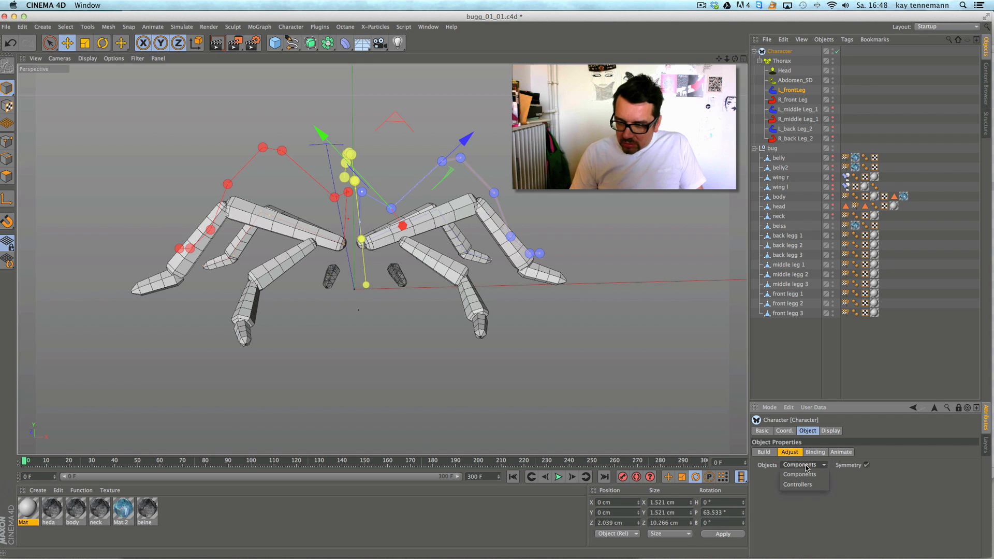
left_click(806, 485)
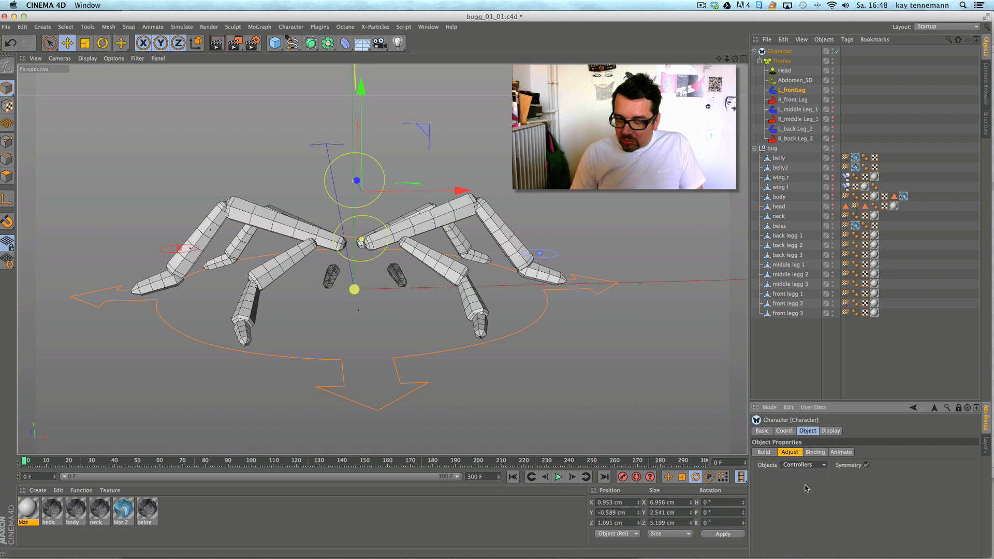
left_click(806, 474)
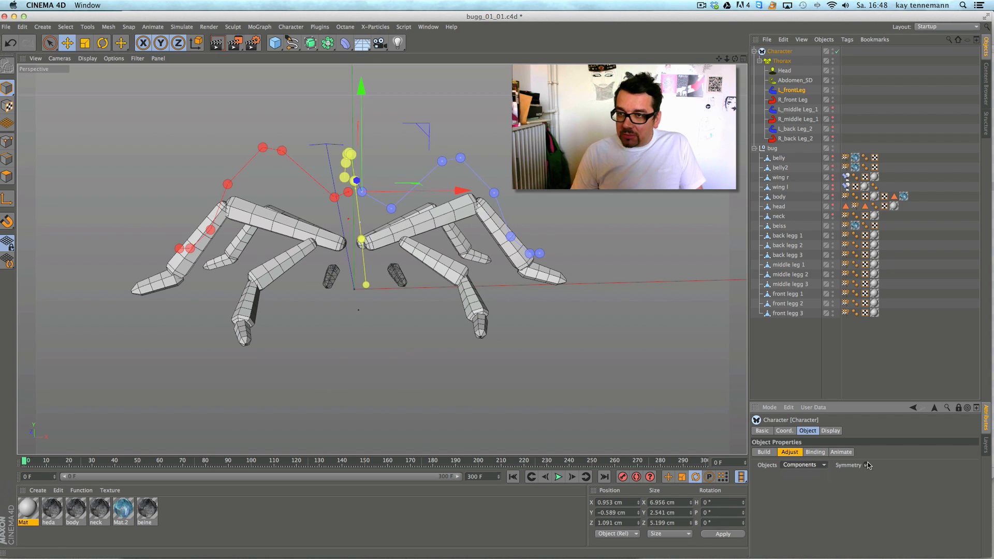
- Move the inner joint of L_frontLeg to the inner end of its leg mesh and its knee joints to the upper bend
left_click(802, 100)
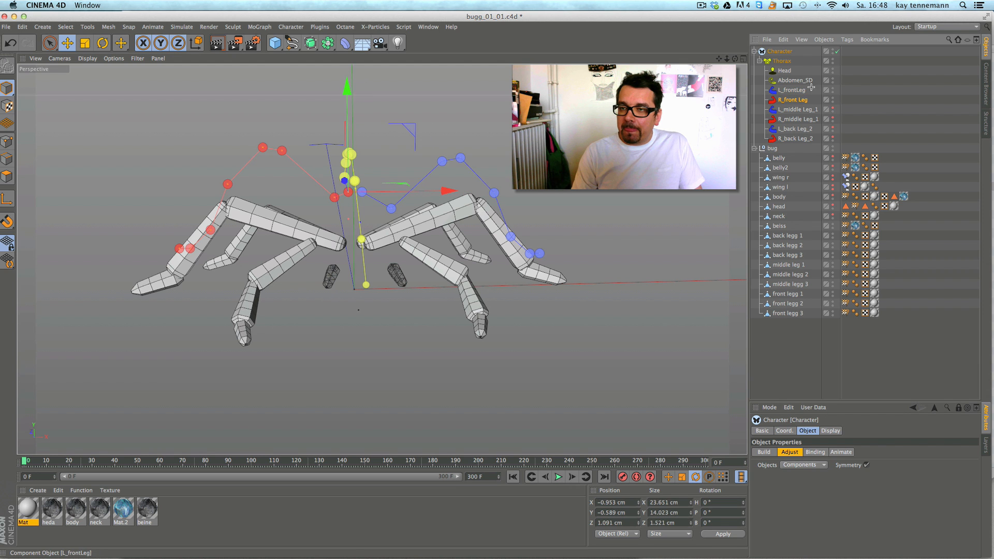
left_click_drag(395, 205, 479, 206)
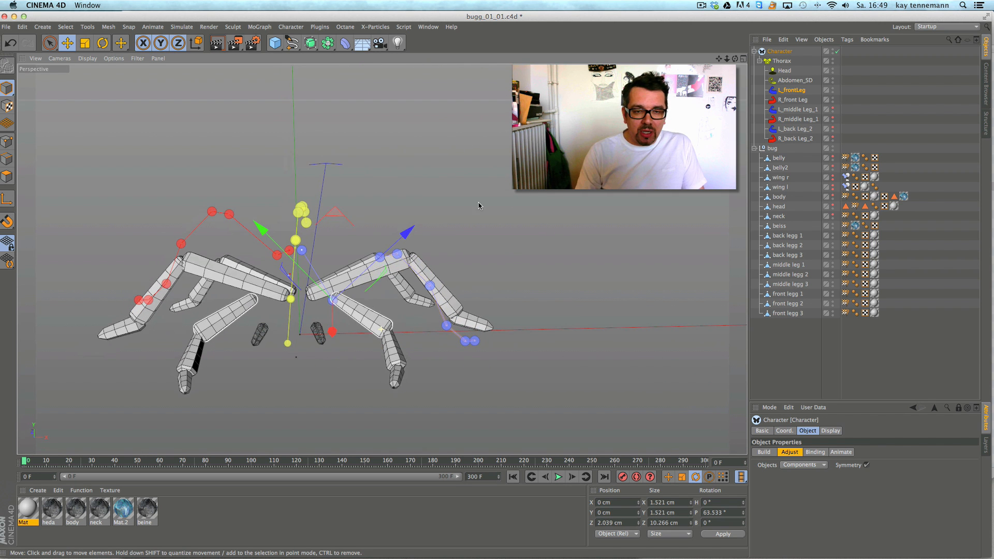
left_click(382, 260)
middle_click_drag(388, 283, 456, 241, "alt")
left_click_drag(475, 278, 497, 367)
left_click(474, 269)
left_click_drag(465, 318, 496, 298)
- Fit the lower joints of L_frontLeg along the lower leg mesh, down to the bend above the foot
left_click(477, 315)
left_click_drag(505, 336, 327, 374)
left_click(450, 312)
left_click_drag(483, 307, 391, 295, "alt")
left_click(460, 333)
left_click_drag(488, 337, 434, 379)
left_click_drag(443, 375, 654, 322, "alt")
left_click_drag(497, 317, 501, 313)
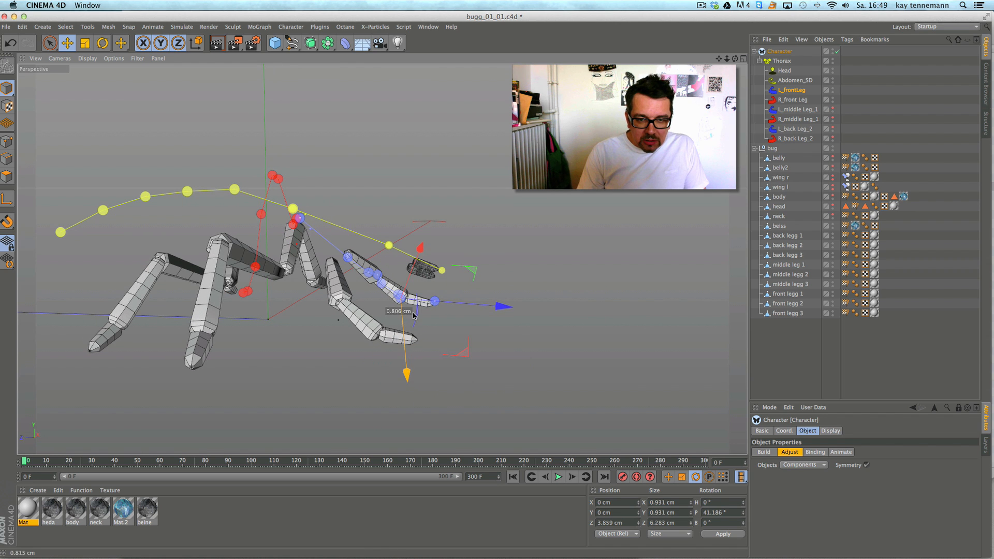
- Move the end joint of L_frontLeg to the tip of the front foot mesh
left_click(439, 302)
left_click_drag(434, 321, 453, 331)
left_click_drag(493, 302, 327, 322, "alt")
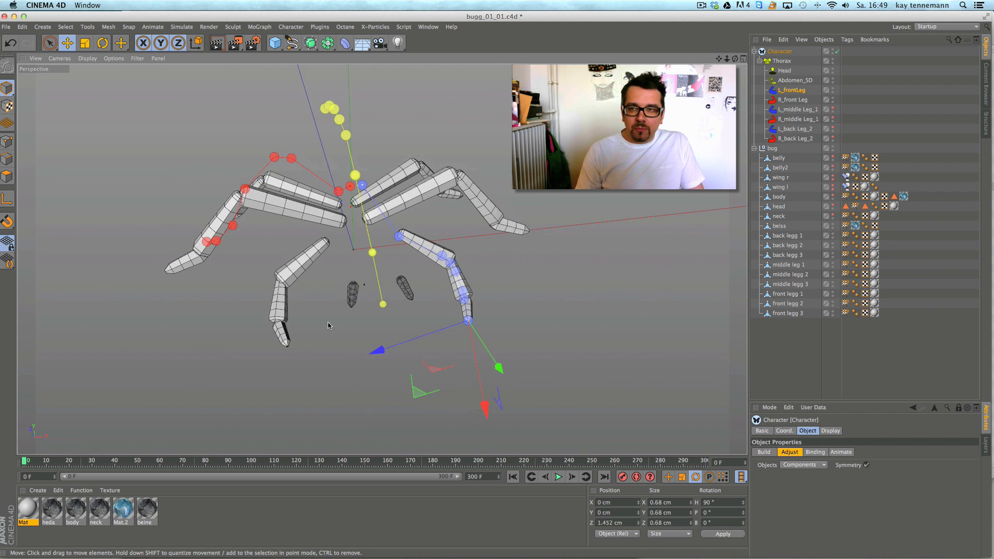
- Select R_front Leg and move its inner joint to the inner end of the opposite front leg mesh
middle_click_drag(328, 322, 391, 313, "alt")
left_click(796, 100)
left_click_drag(445, 228, 377, 267, "alt")
left_click_drag(392, 187, 274, 181)
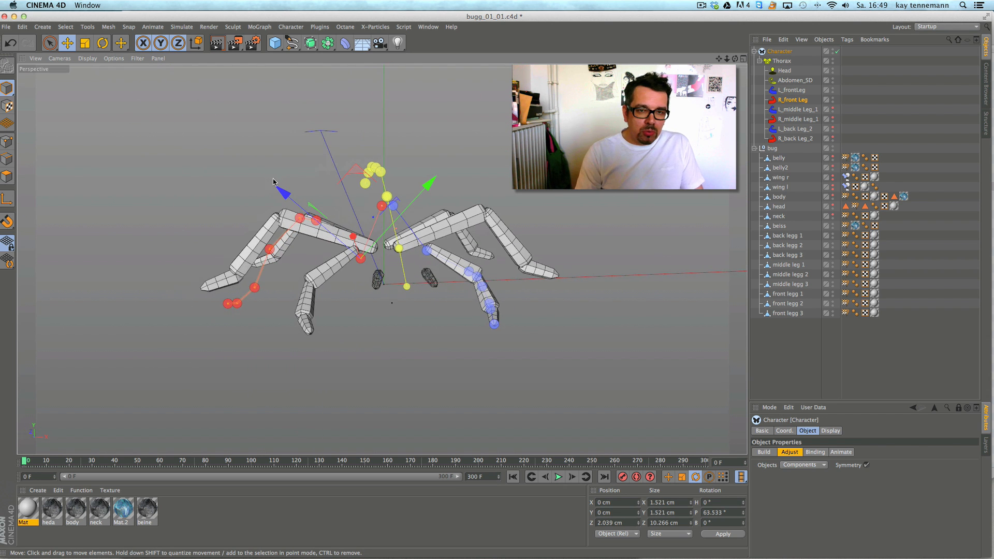
left_click_drag(416, 312, 412, 306)
- Fit the knee joints of R_front Leg to the upper bend of its leg mesh
left_click(317, 212)
left_click_drag(322, 223, 390, 309, "alt")
left_click(326, 291)
left_click(329, 272)
left_click_drag(507, 332, 364, 380, "alt")
left_click(344, 304)
left_click_drag(349, 299, 374, 275)
- Move the lower joint of R_front Leg to the bend between the lower leg and foot meshes
left_click(369, 306)
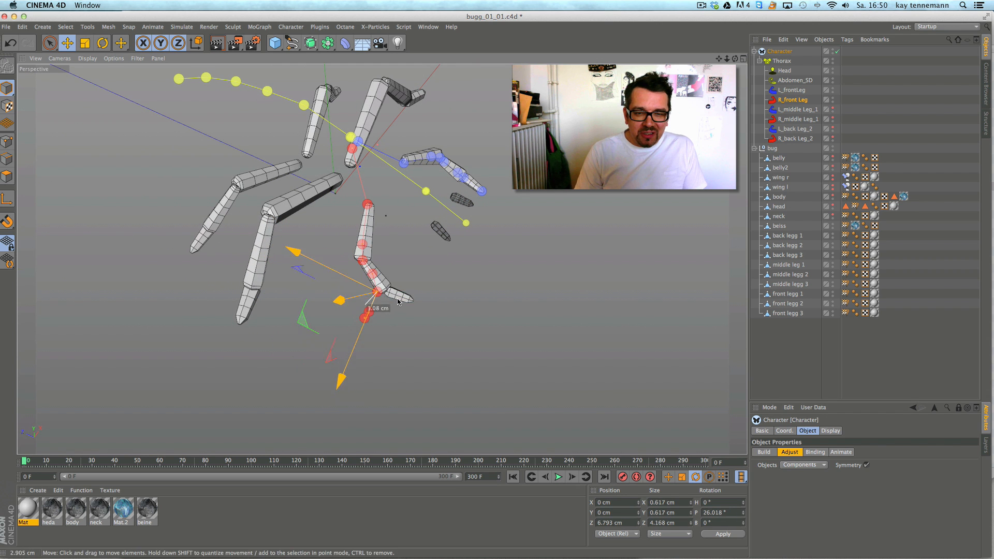
left_click_drag(409, 330, 517, 199, "alt")
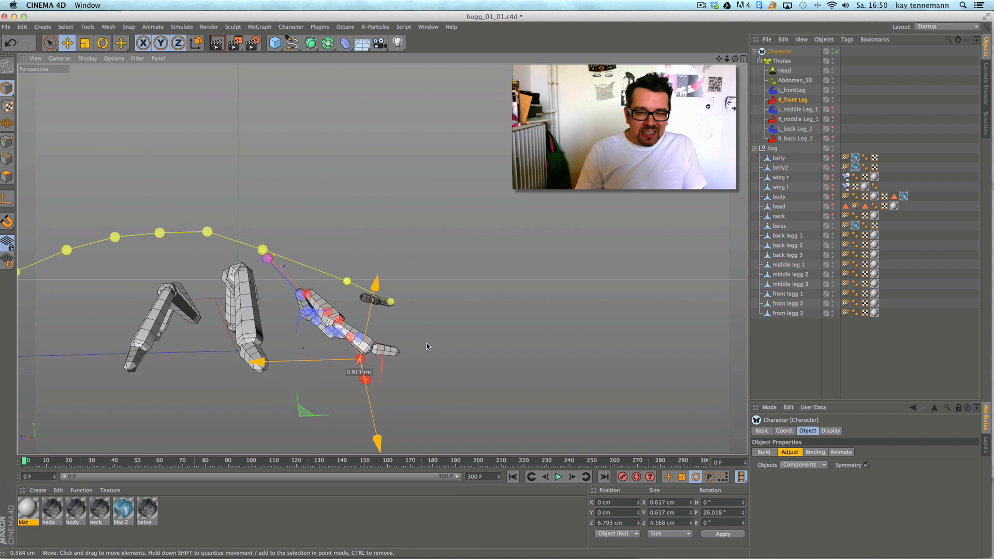
left_click_drag(456, 331, 219, 350, "alt")
left_click_drag(442, 359, 487, 415, "alt")
left_click_drag(436, 313, 424, 309)
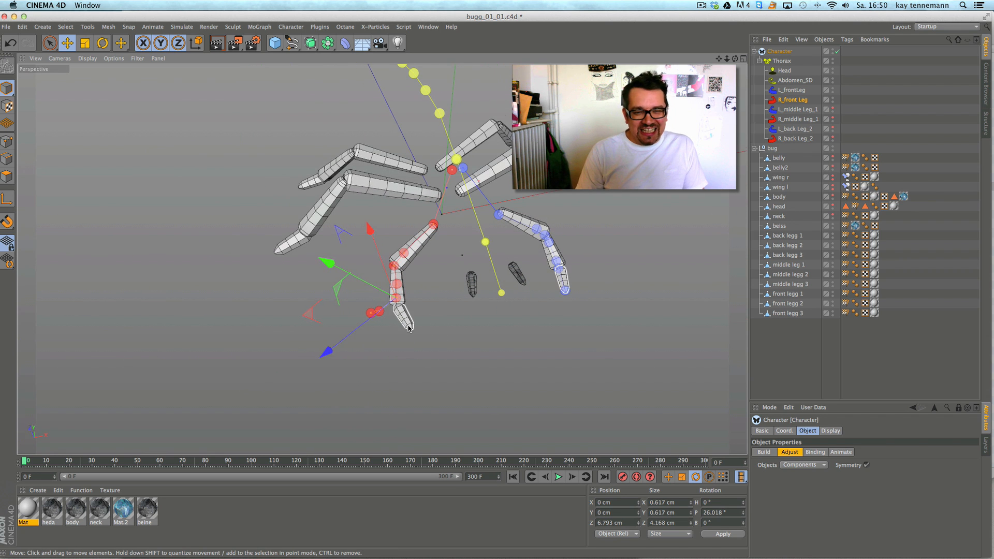
right_click_drag(408, 325, 472, 309, "alt")
left_click(390, 259)
left_click_drag(420, 268, 566, 222)
left_click(387, 277)
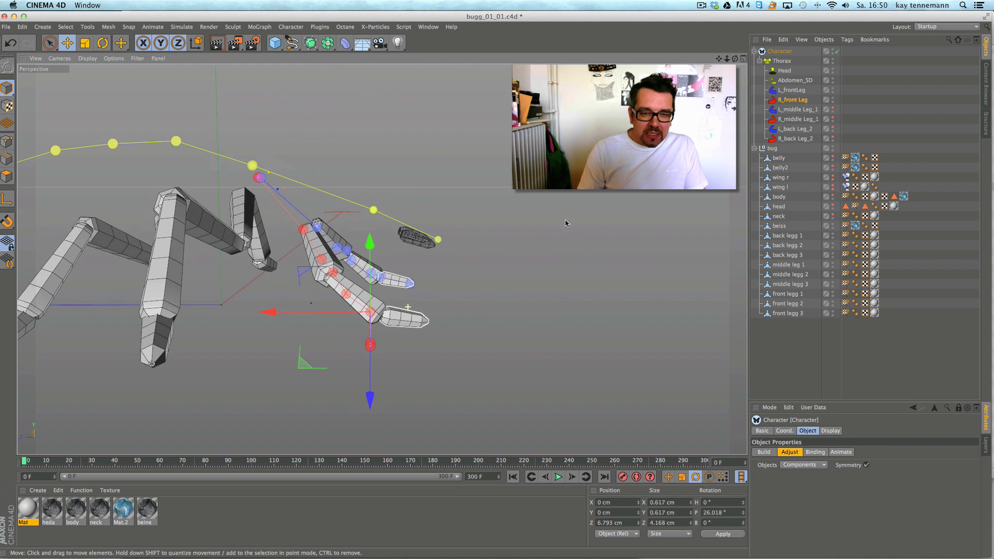
- Move the end joint of R_front Leg to the tip of its foot mesh
left_click_drag(422, 233, 378, 265, "alt")
left_click(363, 347)
left_click_drag(363, 345, 437, 342)
left_click(374, 326)
left_click_drag(437, 342, 268, 407, "alt")
left_click(359, 283)
left_click_drag(388, 306, 386, 341)
left_click(359, 328)
left_click_drag(386, 341, 476, 282, "alt")
left_click_drag(385, 308, 480, 276)
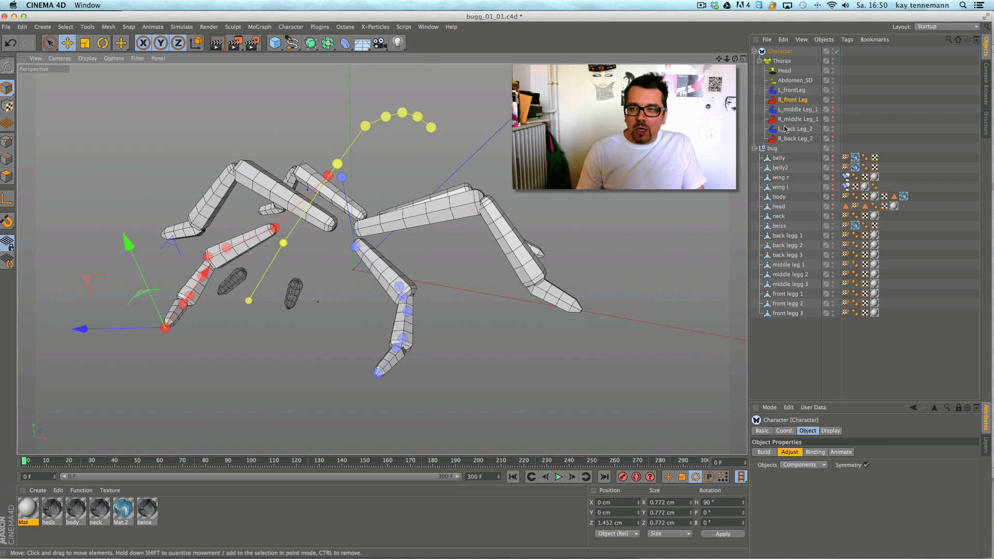
- Make the middle and back leg components on both sides visible in the viewport again
left_click(832, 137)
left_click(832, 128)
left_click(832, 118)
left_click(833, 108)
scroll(583, 184, "down", 1)
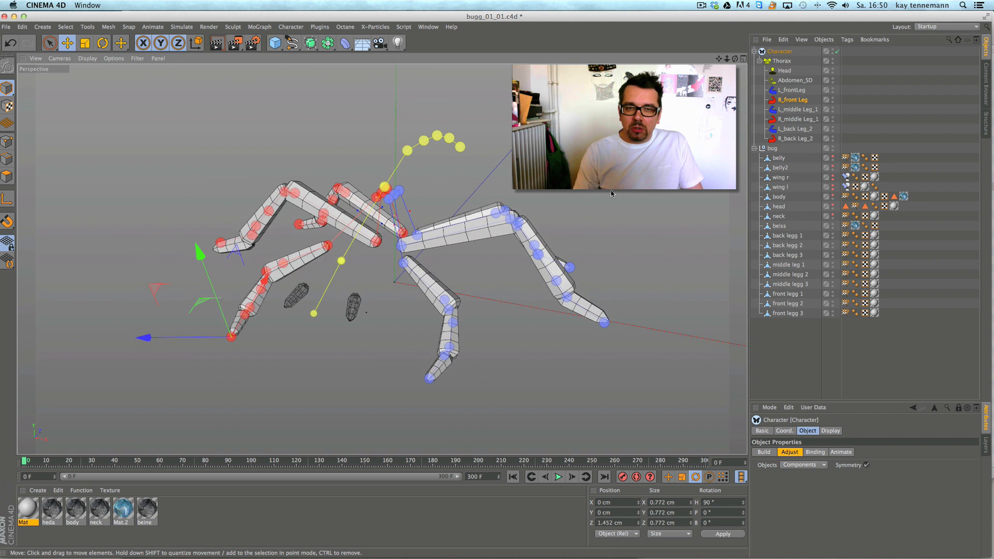
- Return the Character object to Build mode and display the viewport as wireframe to check the joints inside the leg meshes
left_click(765, 452)
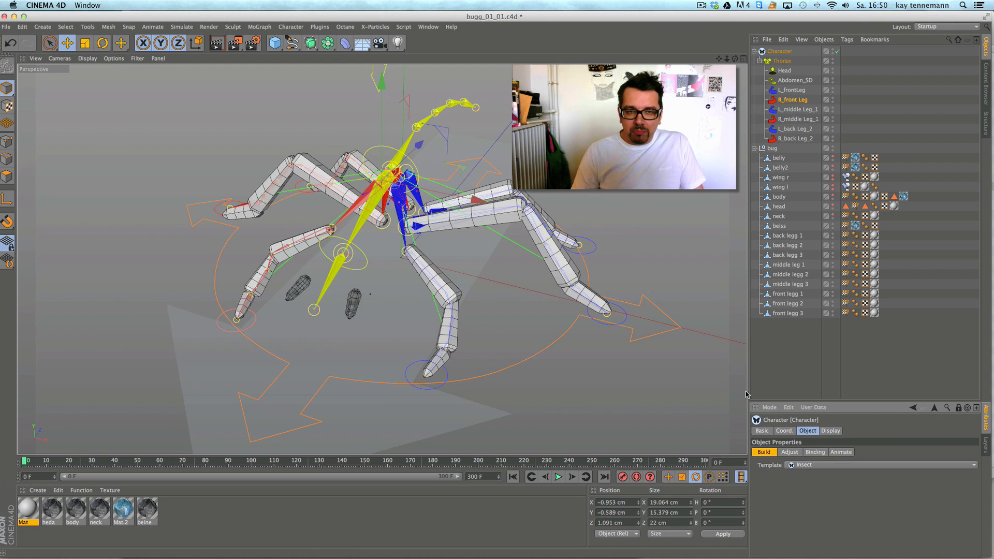
left_click_drag(546, 288, 539, 259, "alt")
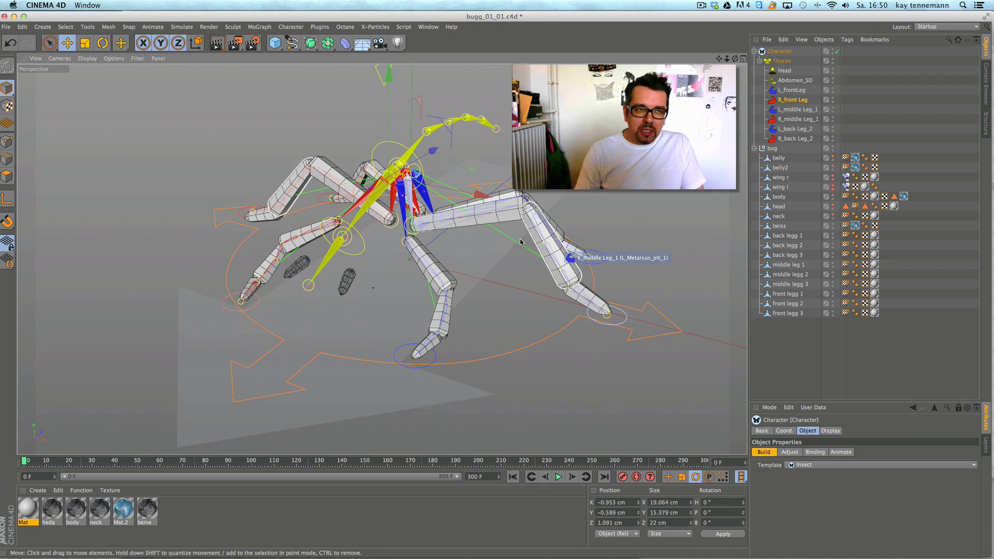
left_click(88, 58)
left_click(111, 145)
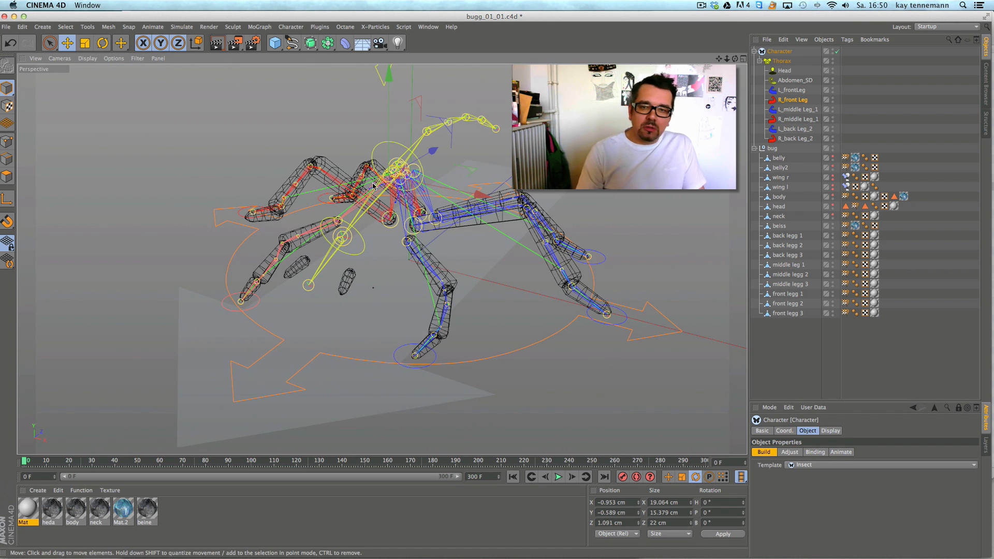
- Unhide the belly, belly2, body, head and neck meshes
left_click(834, 158, "alt")
left_click(833, 167, "alt")
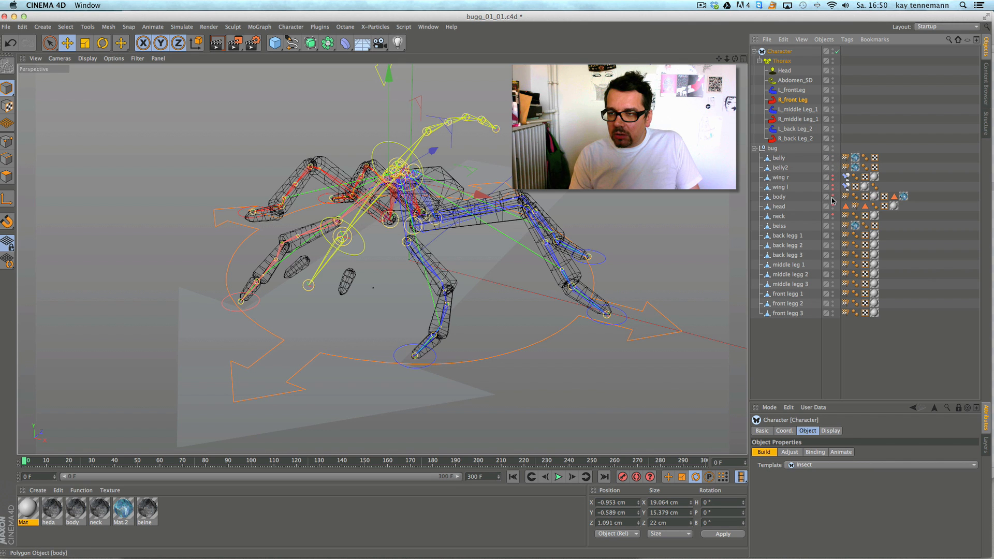
left_click(833, 197)
left_click(832, 206)
left_click(833, 216)
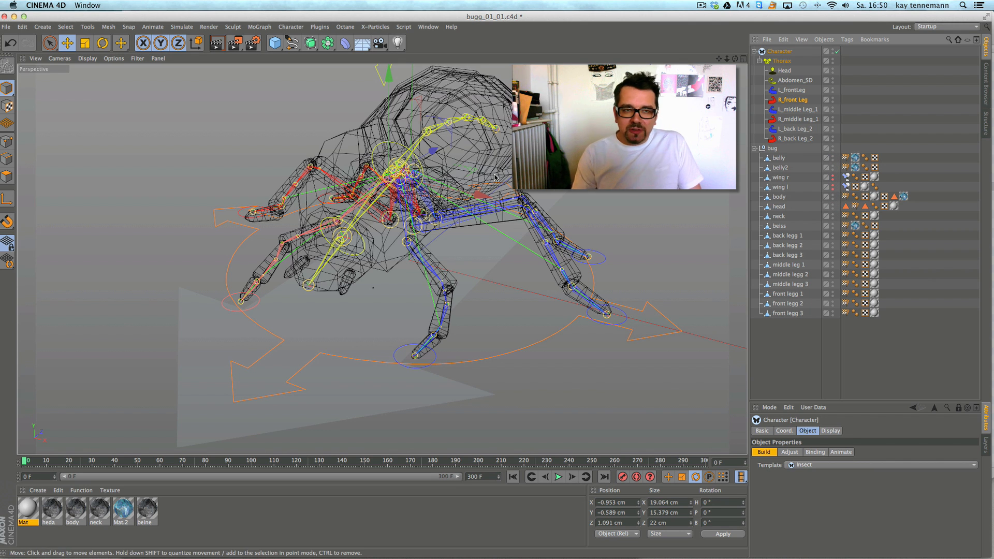
- Switch the viewport to shaded display without mesh lines and deselect all objects
left_click(85, 59)
left_click(98, 74)
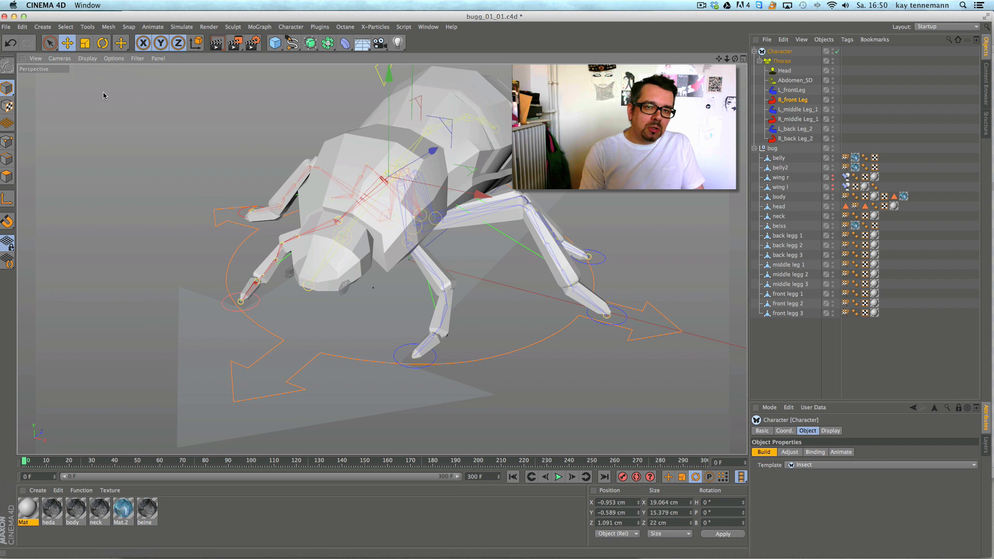
middle_click_drag(595, 200, 467, 262, "alt")
right_click_drag(487, 231, 453, 246, "alt")
mouse_move(452, 246)
left_mouse_down("alt")
mouse_move(505, 221)
mouse_move(456, 235)
left_mouse_up("alt")
right_click_drag(457, 236, 513, 219, "alt")
middle_click_drag(467, 228, 534, 228, "alt")
left_click(805, 369)
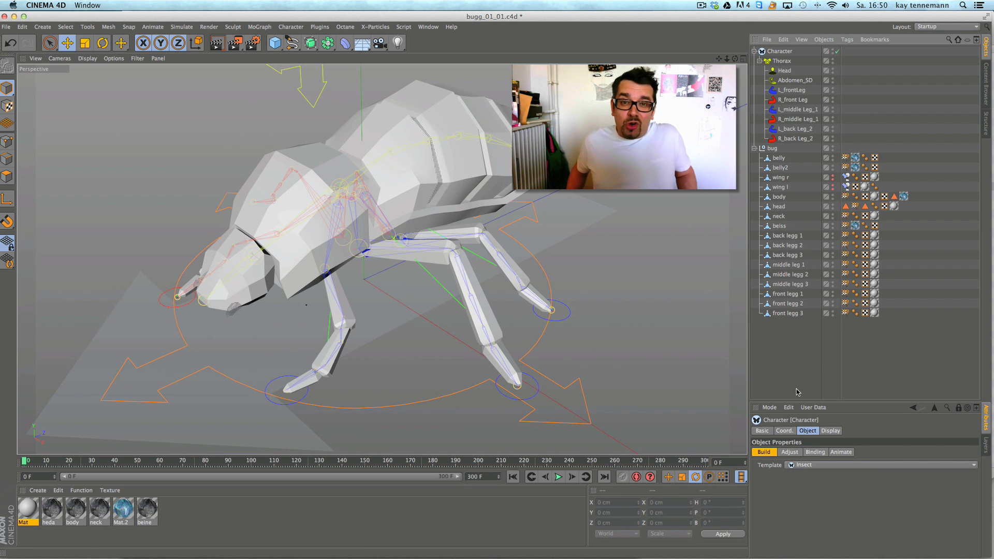
left_click_drag(399, 324, 311, 223, "alt")
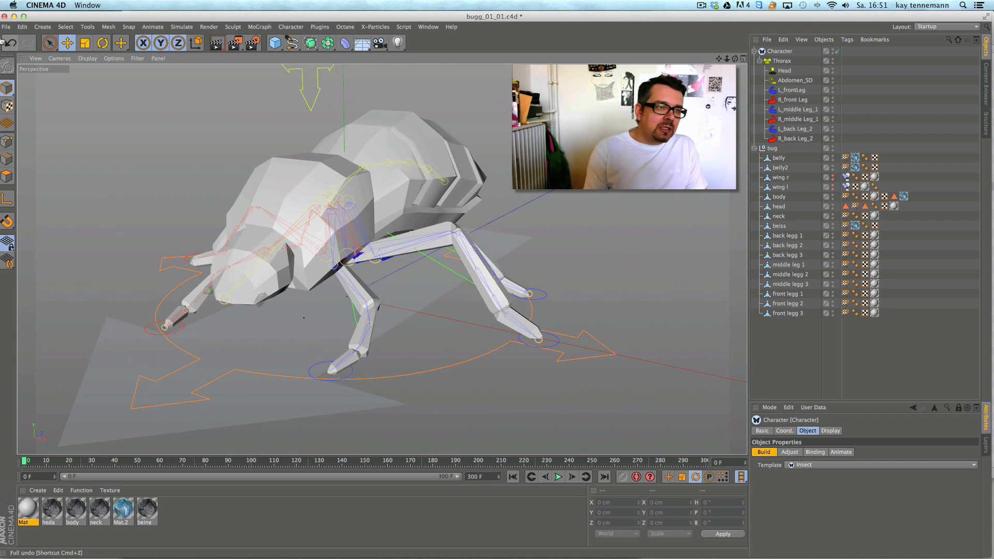
- Save the scene under the new file name bugg_01_02.c4d
left_click(5, 27)
left_click(40, 119)
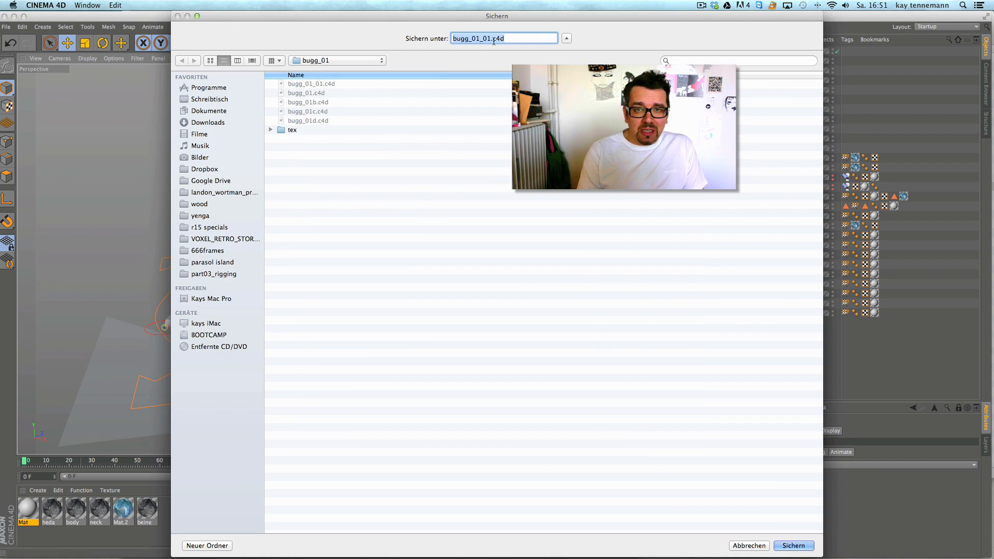
key("BackSpace")
type("2")
key("Return")
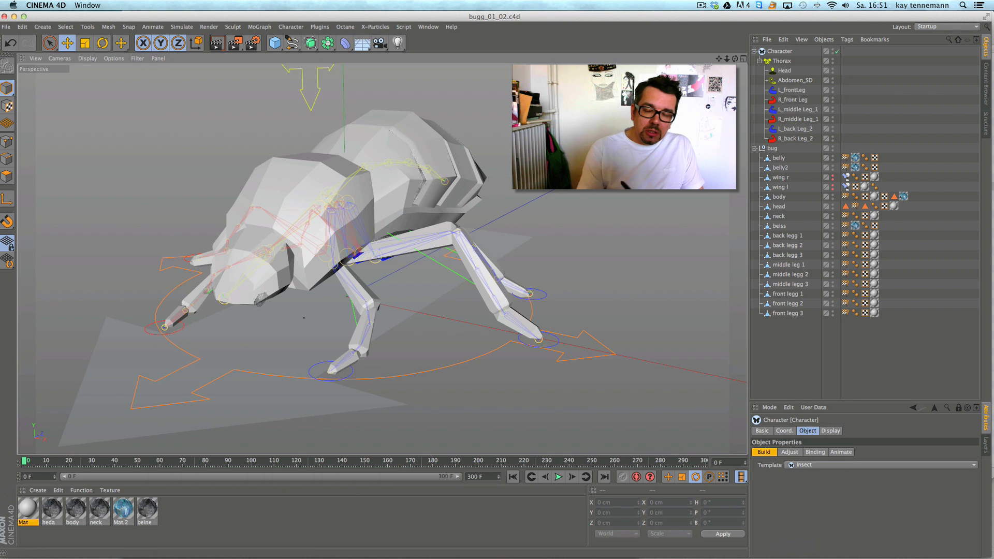
- Open the Character object's Binding settings and add the bug null to the bound objects
right_click_drag(578, 241, 549, 237, "alt")
left_click_drag(549, 237, 568, 231, "alt")
right_click_drag(568, 232, 558, 270, "alt")
left_click_drag(558, 271, 508, 244, "alt")
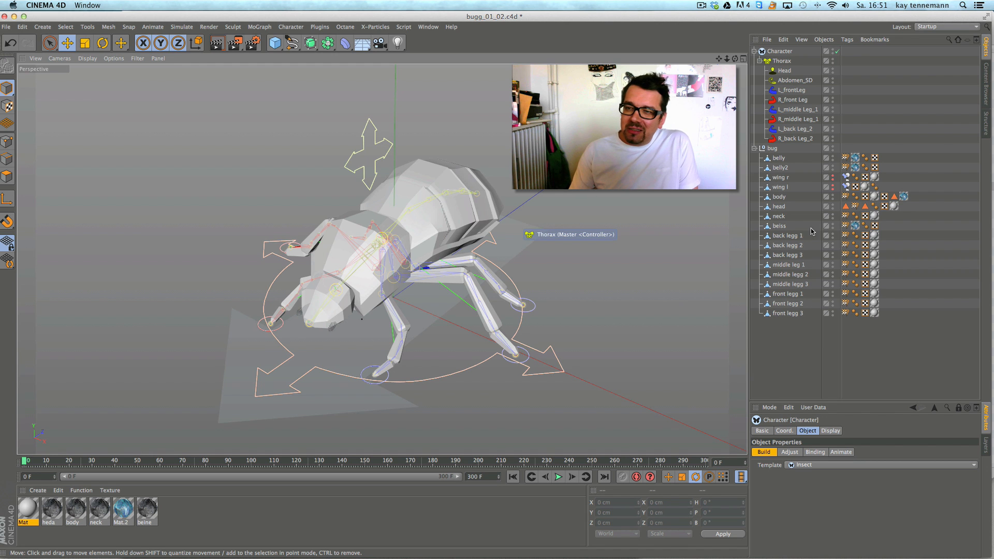
left_click(781, 51)
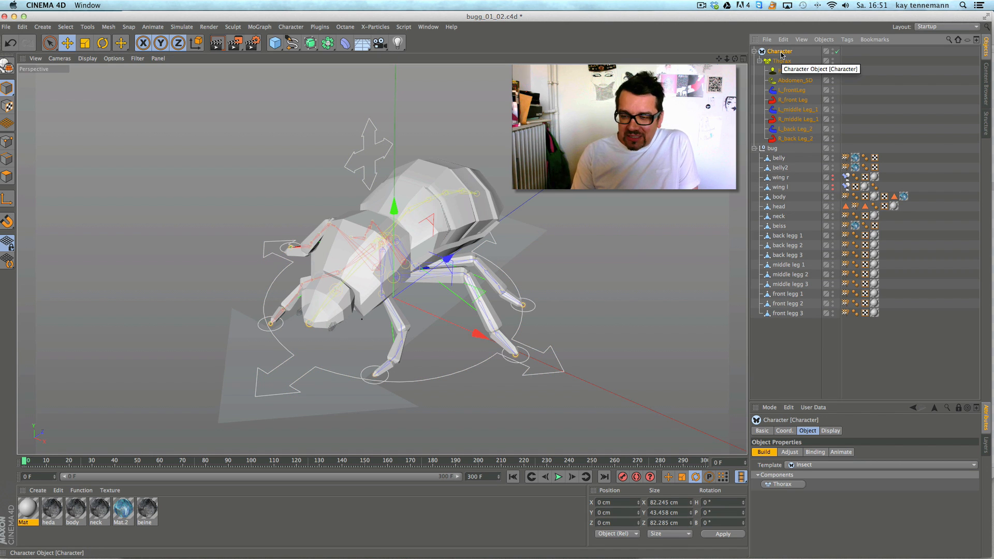
left_click(815, 452)
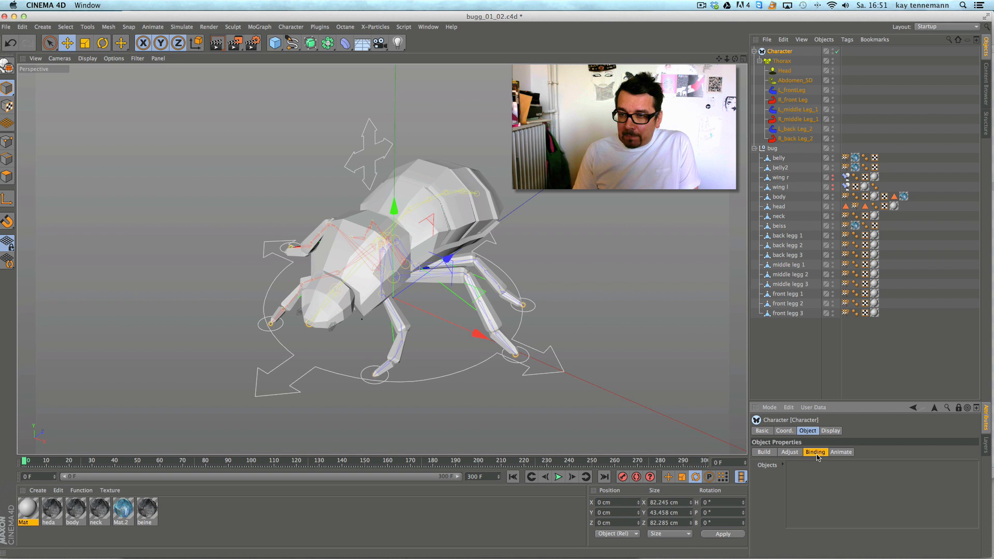
left_click_drag(772, 149, 780, 164)
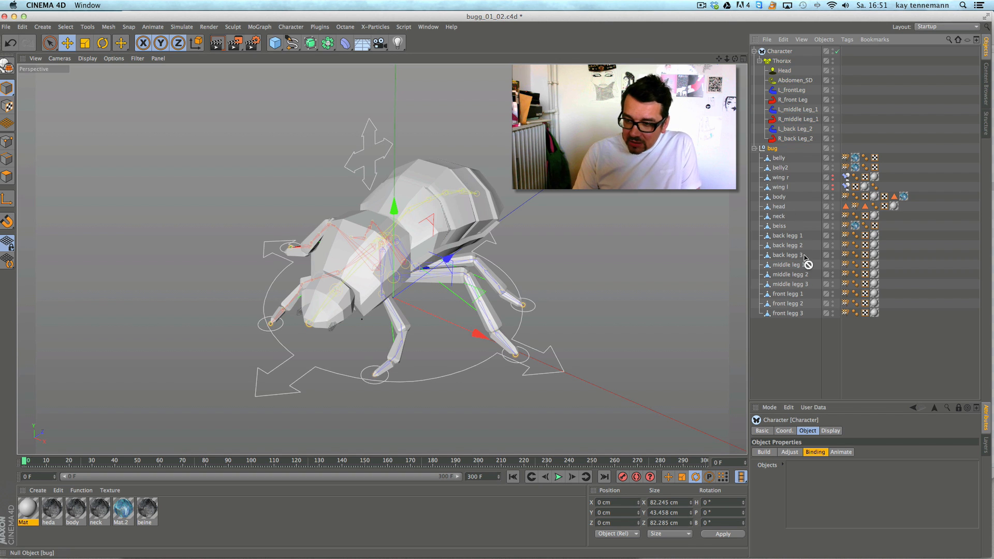
left_click_drag(832, 458, 831, 476)
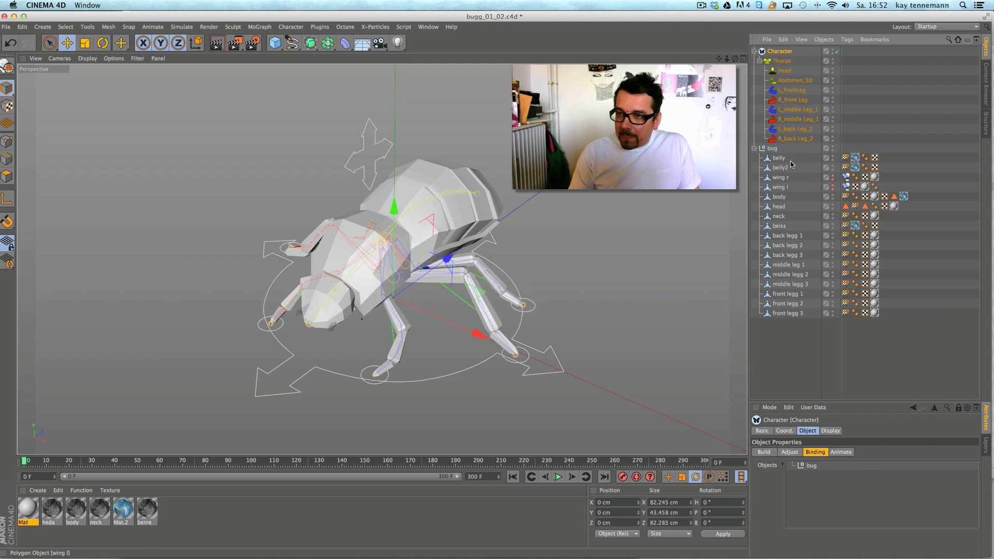
- Add all meshes from belly to front legg 3 to the Character's bound objects and select the Skin object under bug
left_click_drag(782, 161, 775, 351)
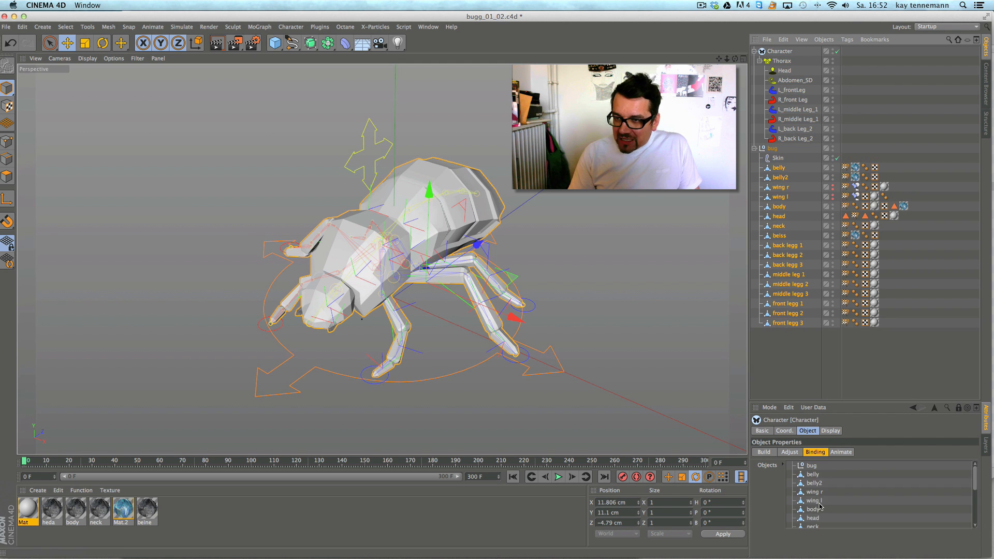
left_click(781, 159)
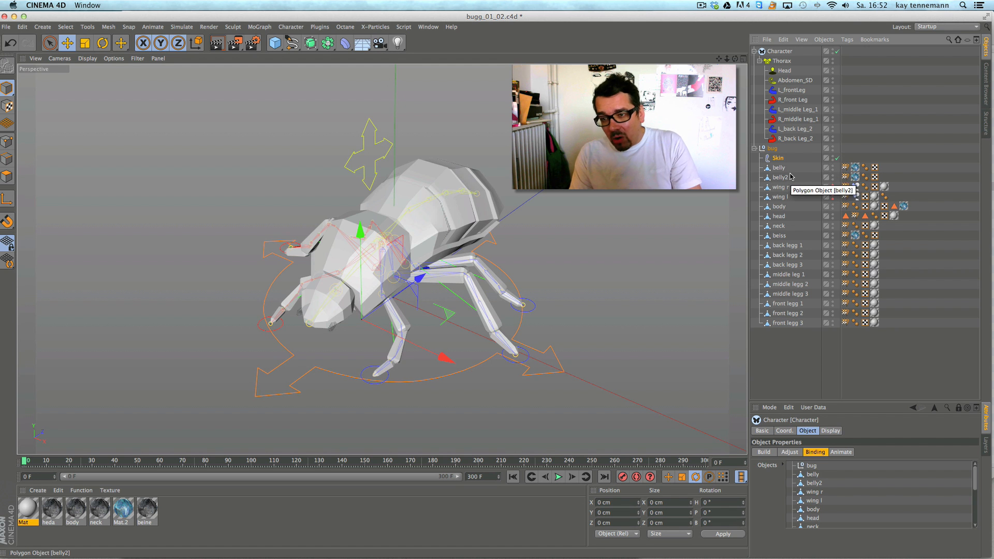
- Switch the Character object from Binding to Animate mode
left_click_drag(559, 231, 554, 210, "alt")
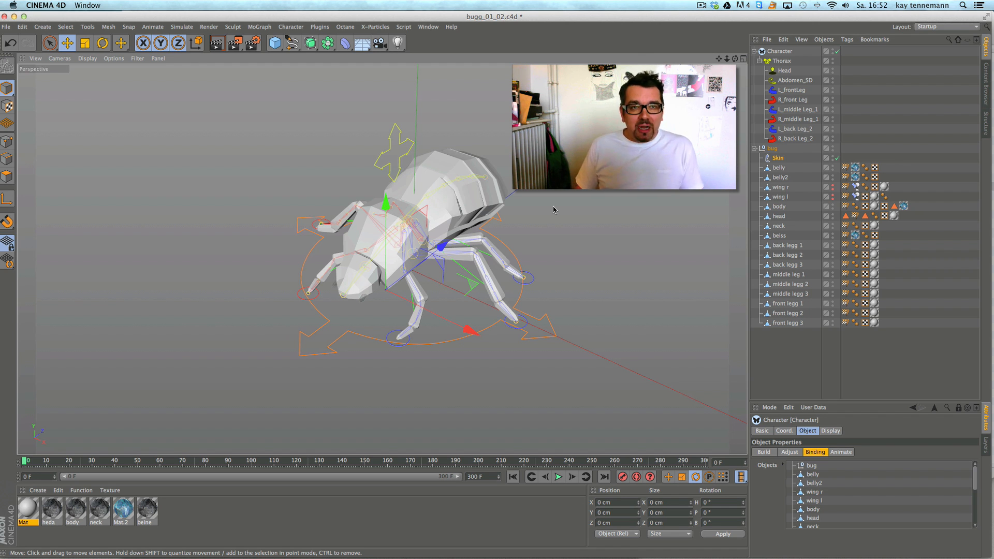
left_click_drag(492, 321, 444, 242, "alt")
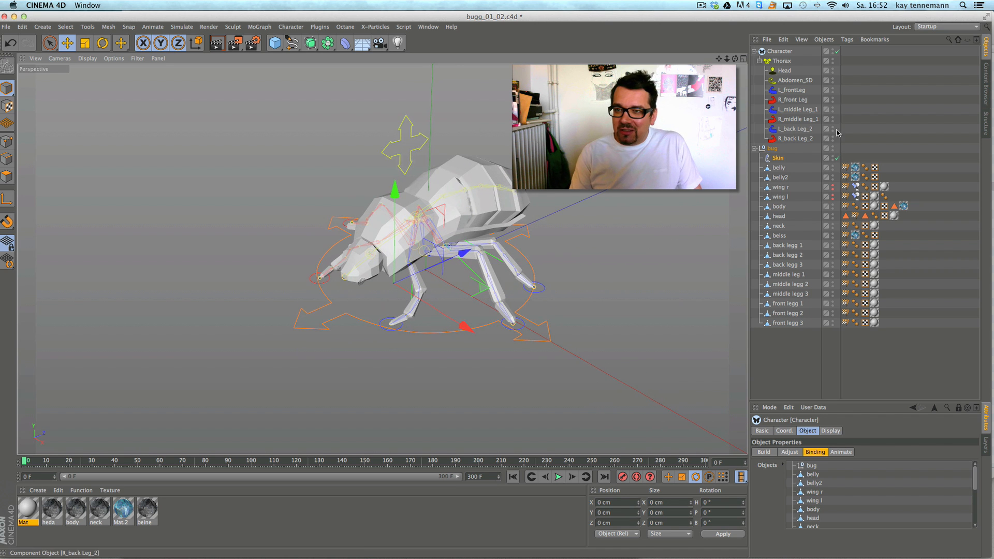
left_click(840, 453)
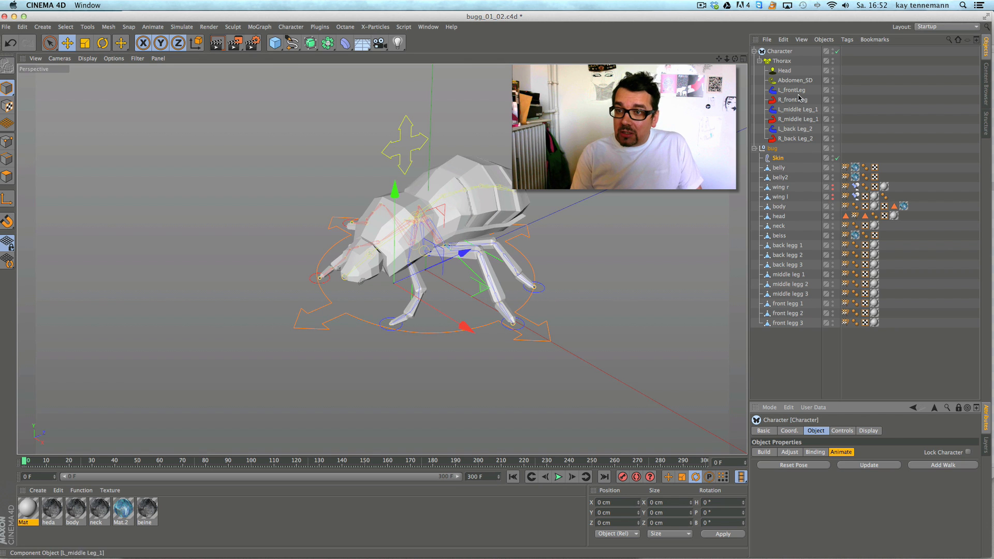
- Set the Character's Object Manager display option to Full Hierarchy
left_click(782, 51)
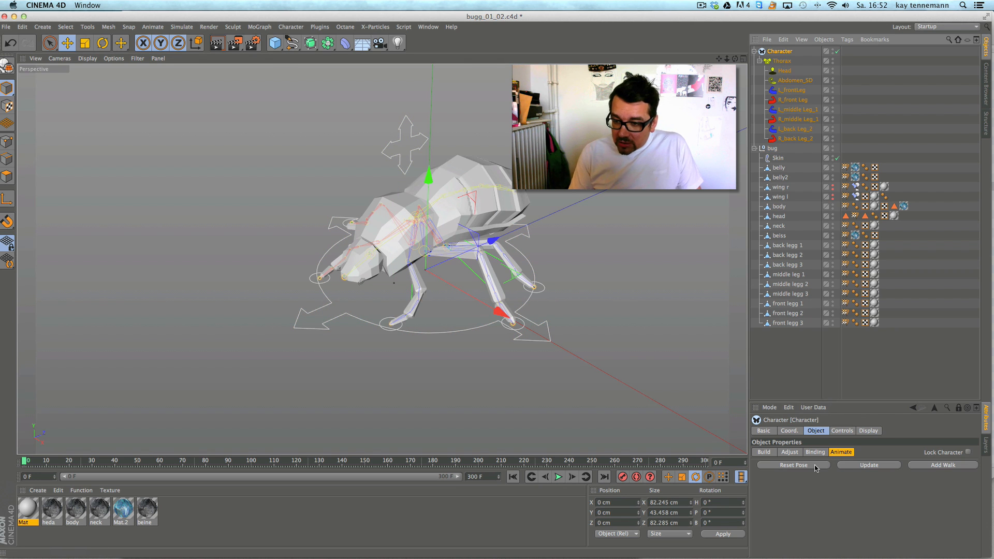
left_click(842, 431)
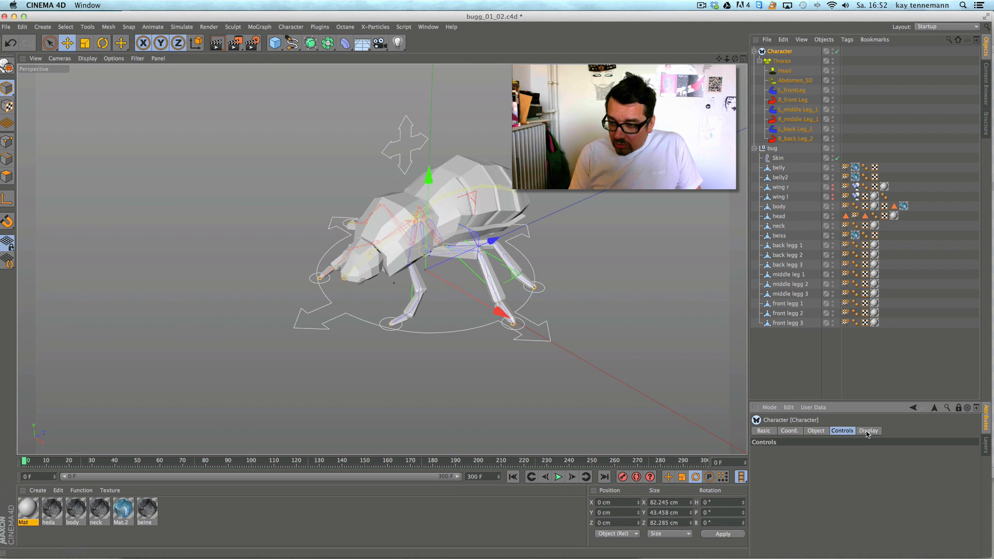
left_click(868, 432)
left_click(829, 491)
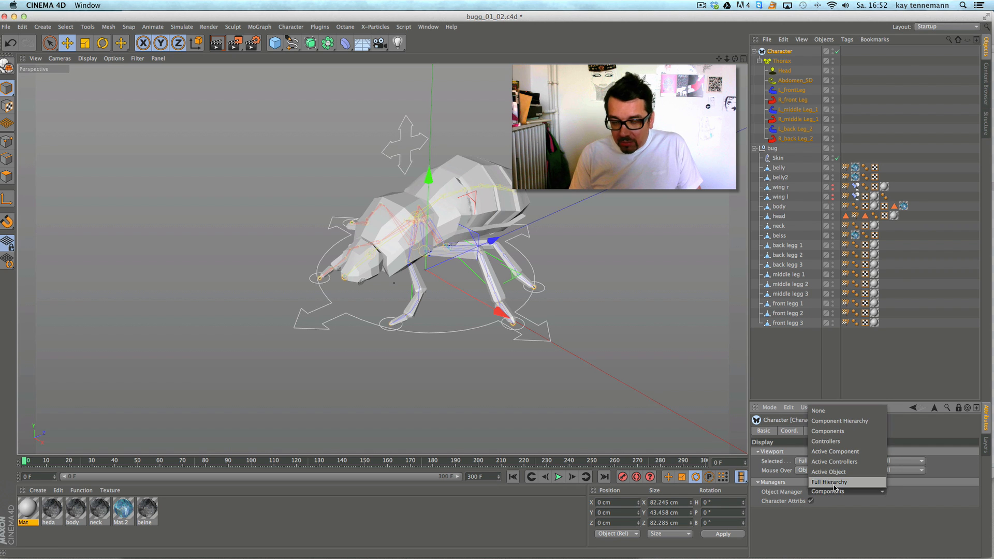
left_click(830, 482)
- Test the rig by moving the L_Leg_con+_2 controller of the back leg, and undo the movement
left_click_drag(644, 246, 493, 284, "alt")
left_click(805, 120)
right_click_drag(493, 283, 495, 249, "alt")
middle_click_drag(495, 249, 577, 323, "alt")
left_click_drag(562, 291, 587, 289, "alt")
left_click_drag(529, 235, 515, 234, "alt")
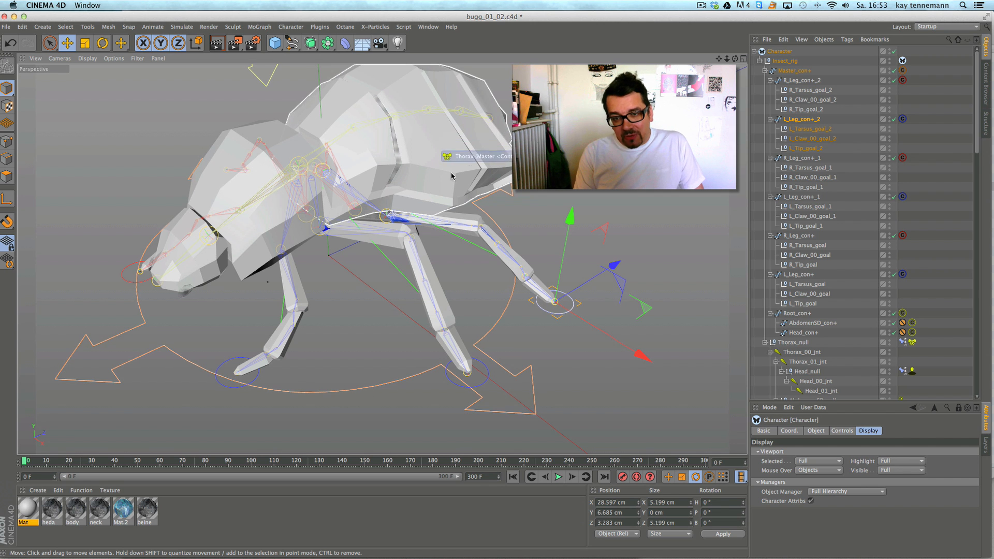
left_click_drag(594, 277, 570, 251)
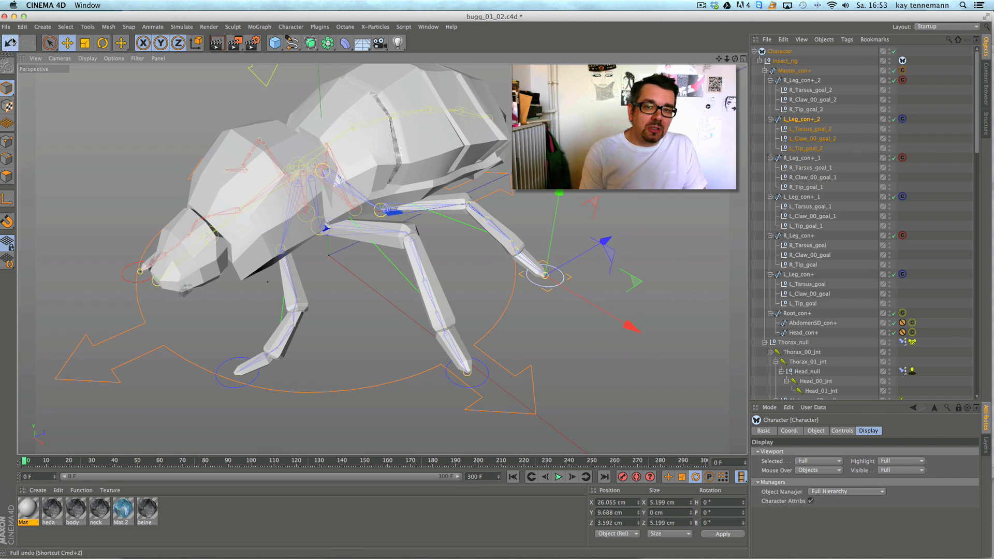
left_click(11, 43)
left_click(11, 43)
- Collapse all leg controllers and Root_con+ under Master_con+ in the object hierarchy
left_click_drag(582, 249, 570, 217, "alt")
left_click(770, 80)
left_click(771, 90)
left_click(770, 99)
left_click(770, 109)
left_click(770, 120)
left_click(770, 129)
left_click(770, 138)
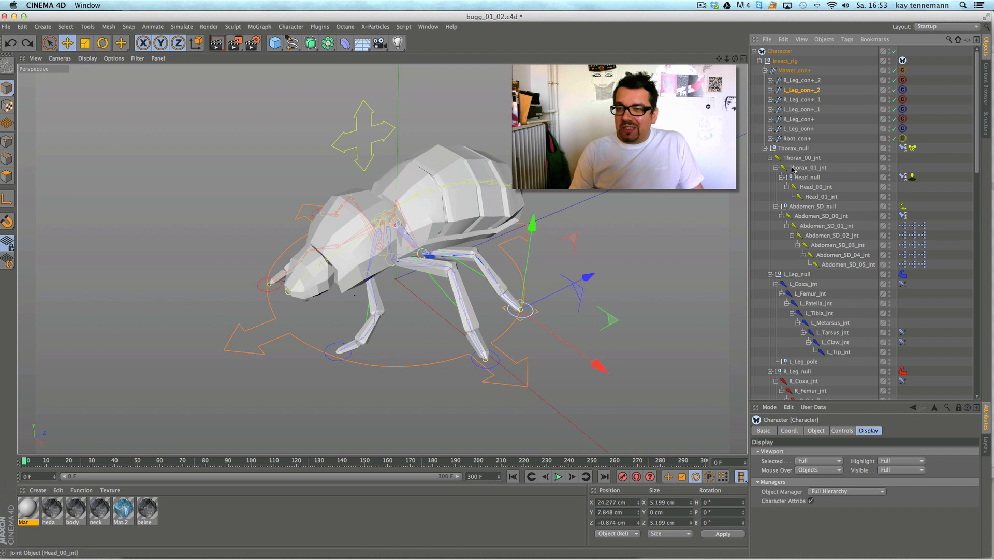
- Hide the bug null in the viewport while forcing back legg 1 and back legg 3 to be visible
left_click_drag(975, 147, 970, 375)
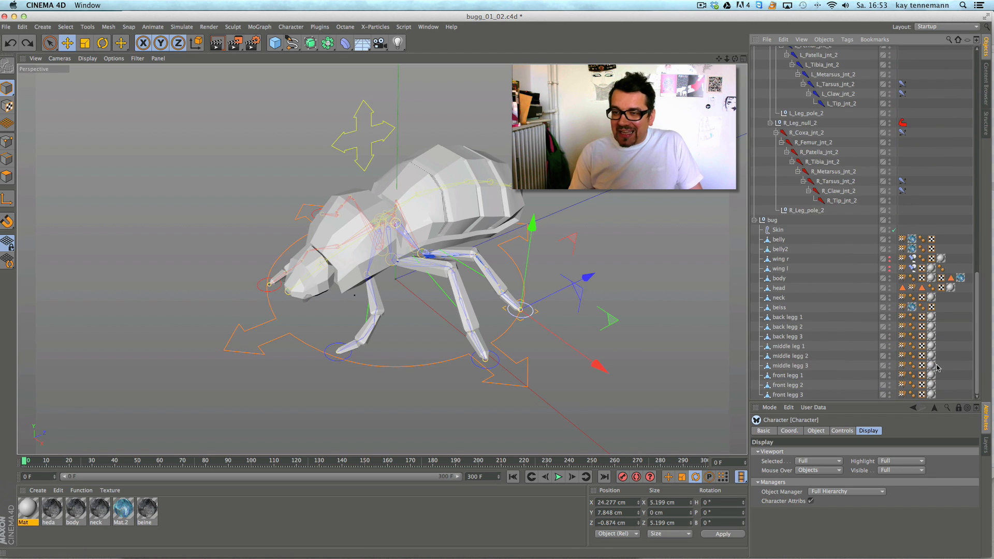
left_click(890, 220)
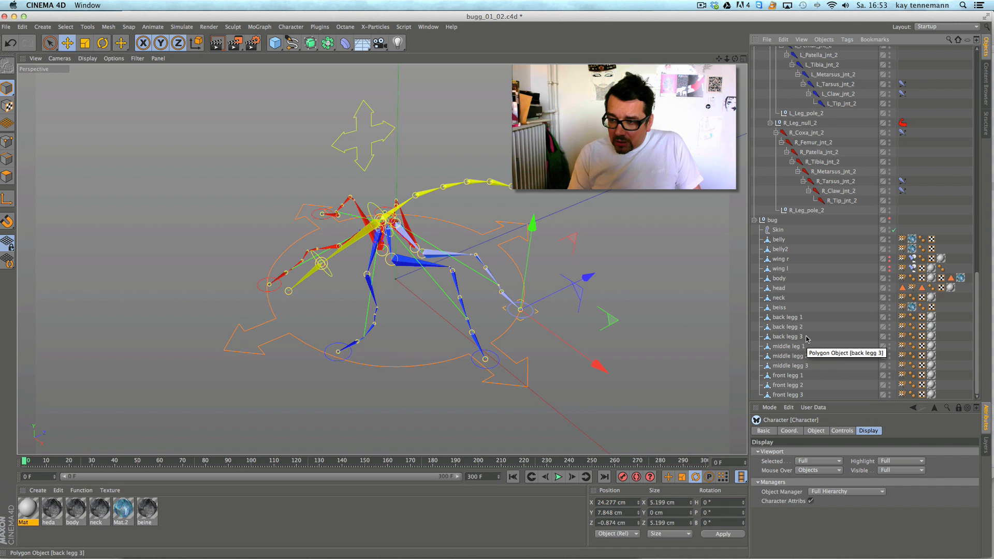
left_click(808, 319)
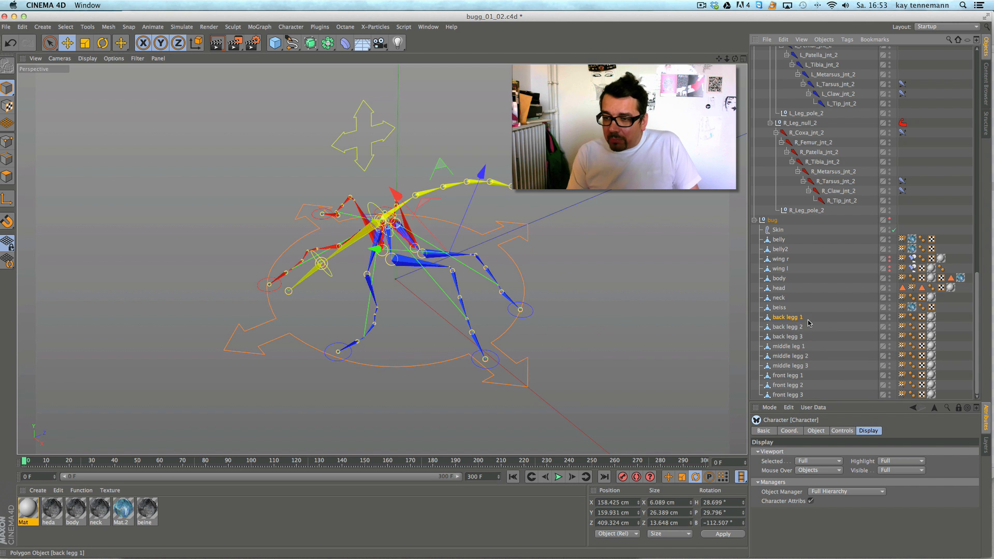
left_click(890, 317)
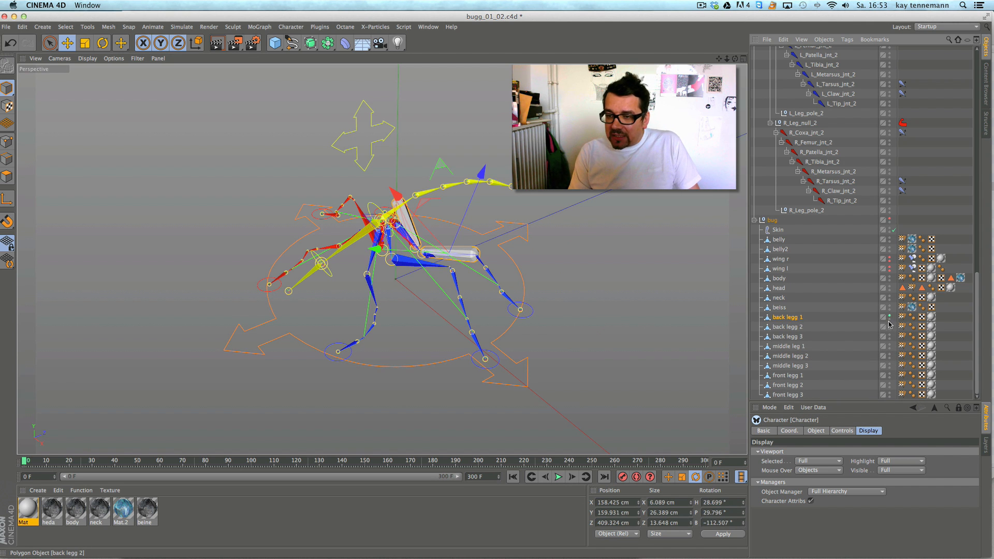
left_click(890, 317)
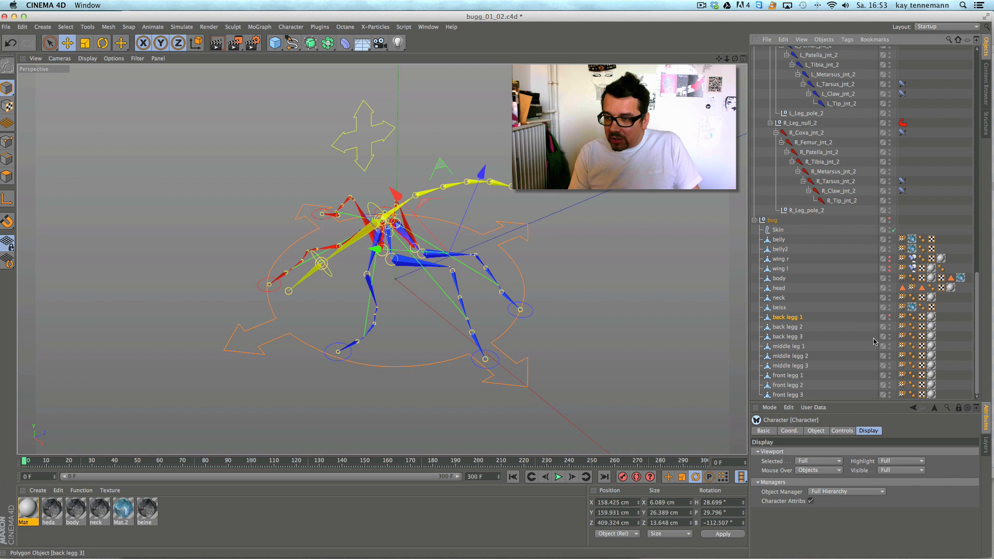
left_click(890, 336)
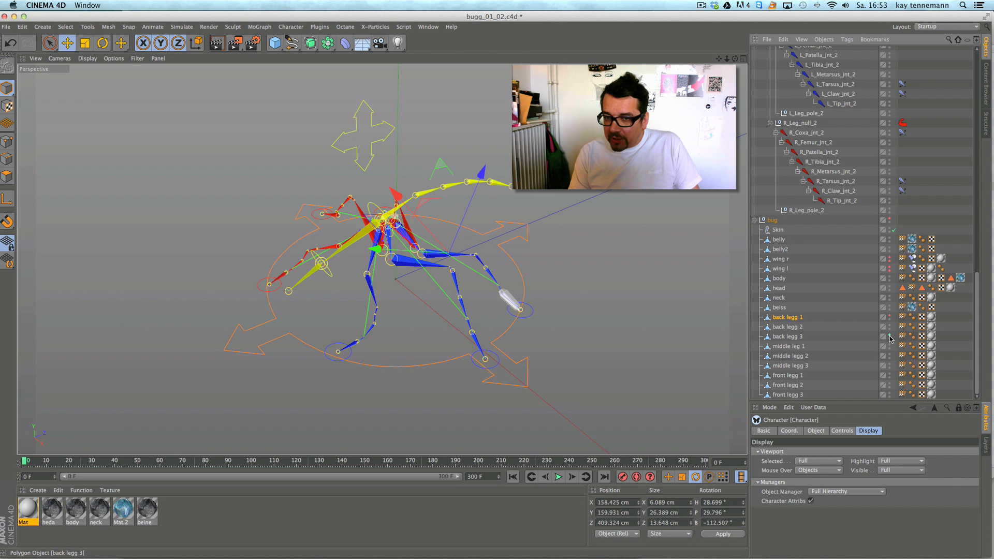
left_click(890, 317)
- Select the L_Claw_jnt_2 joint and activate the Weight Tool to inspect its weighting on back legg 3
scroll(572, 251, "up", 5)
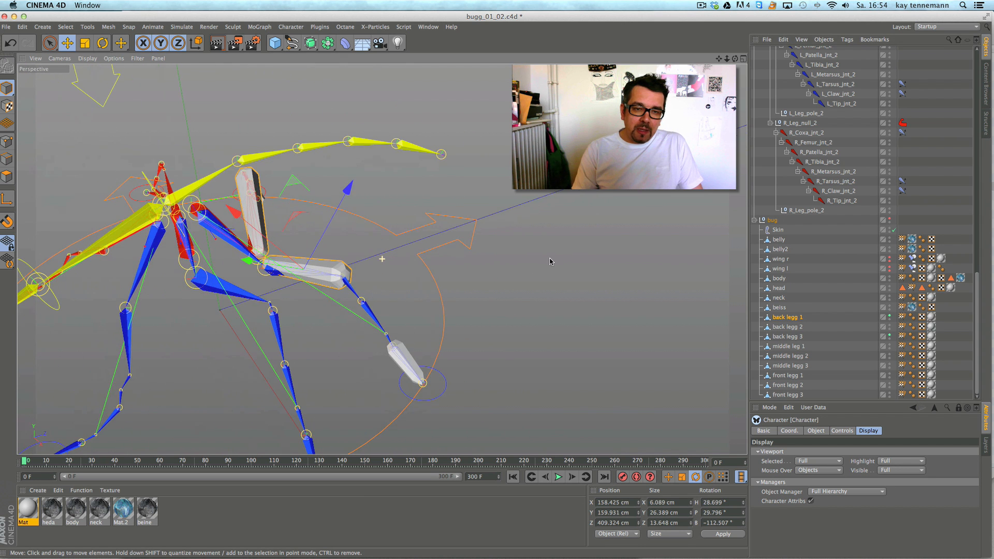
middle_click_drag(485, 281, 523, 268, "alt")
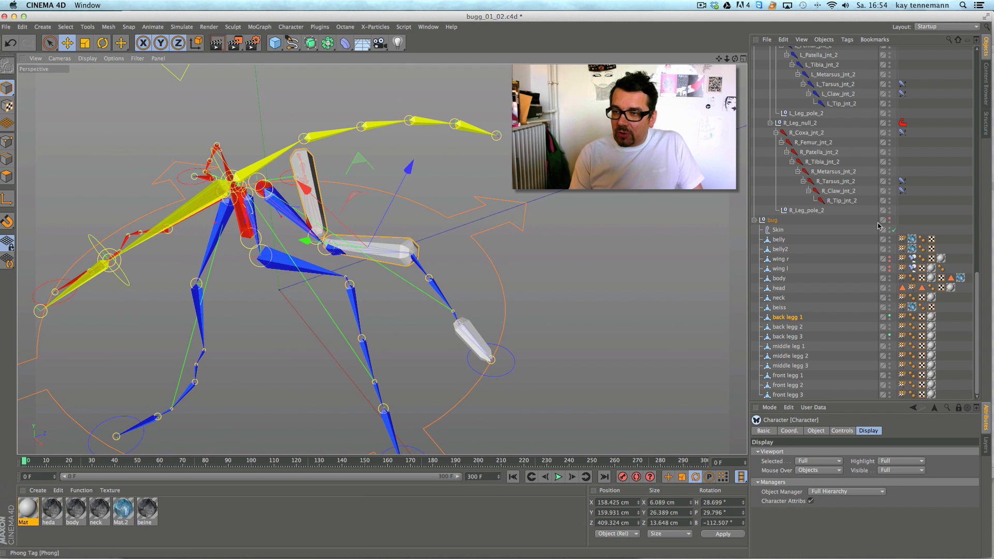
left_click(841, 201)
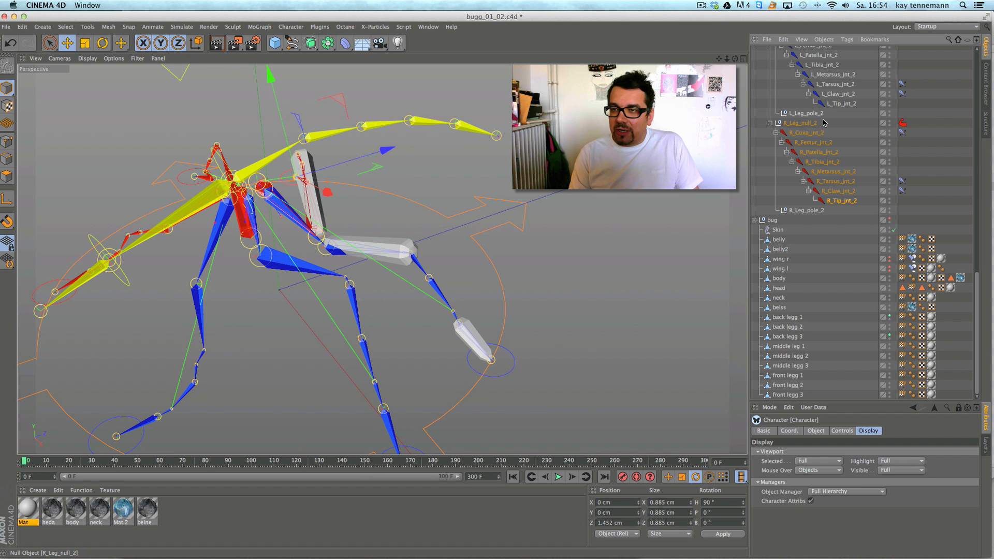
left_click(842, 103)
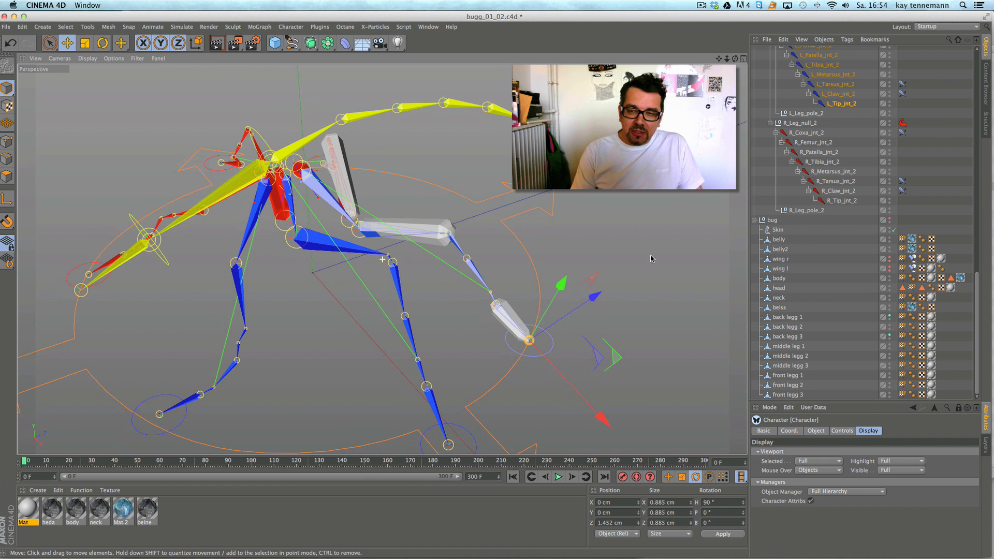
left_click(845, 94)
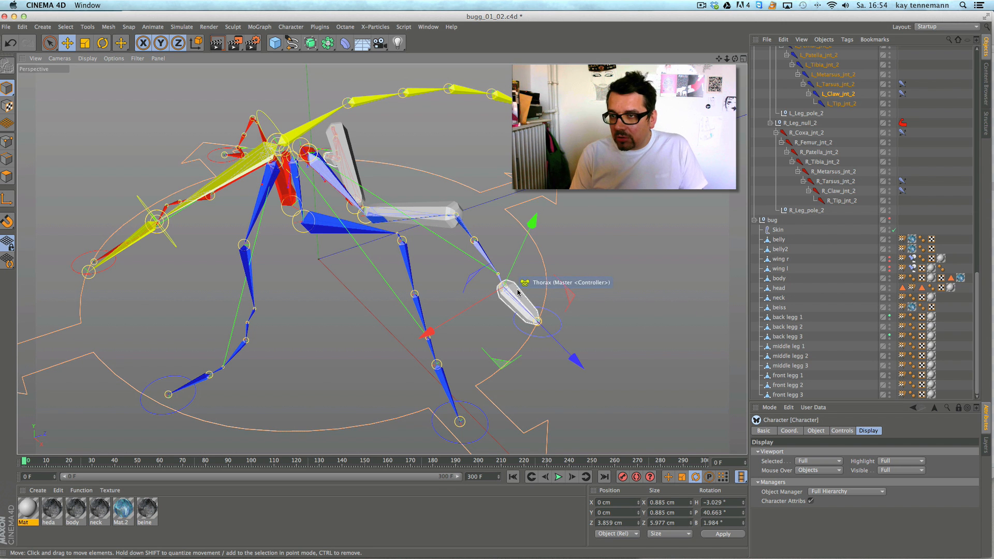
left_click(296, 28)
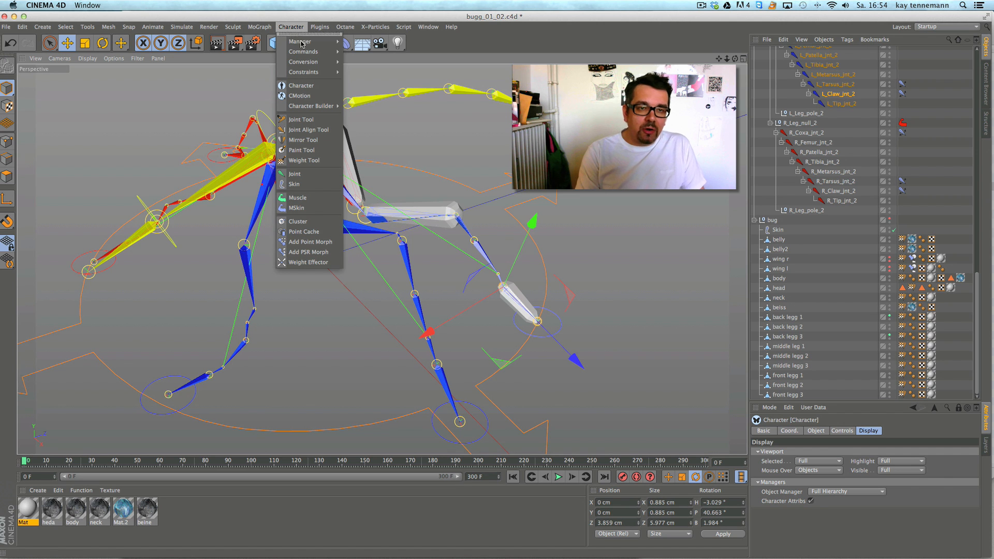
left_click(319, 161)
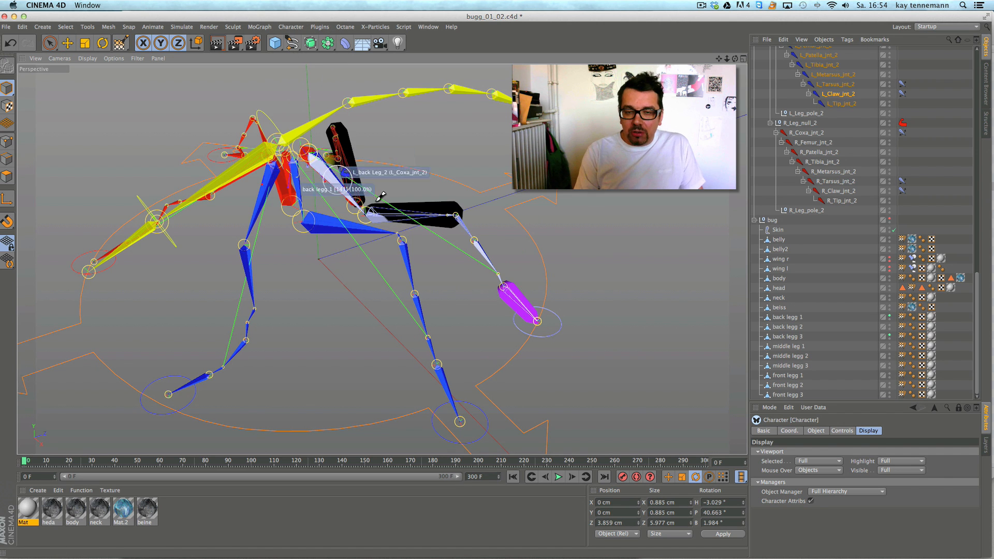
scroll(550, 338, "up", 5)
mouse_move(559, 342)
left_mouse_down("alt")
mouse_move(621, 339)
mouse_move(564, 334)
left_mouse_up("alt")
scroll(565, 335, "up", 2)
scroll(570, 330, "up", 1)
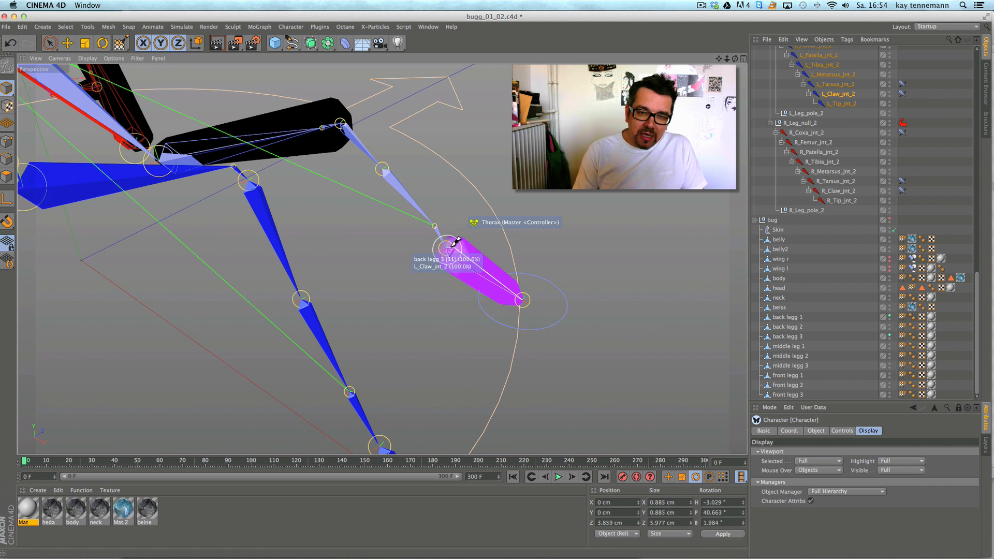
left_click_drag(429, 289, 715, 351, "alt")
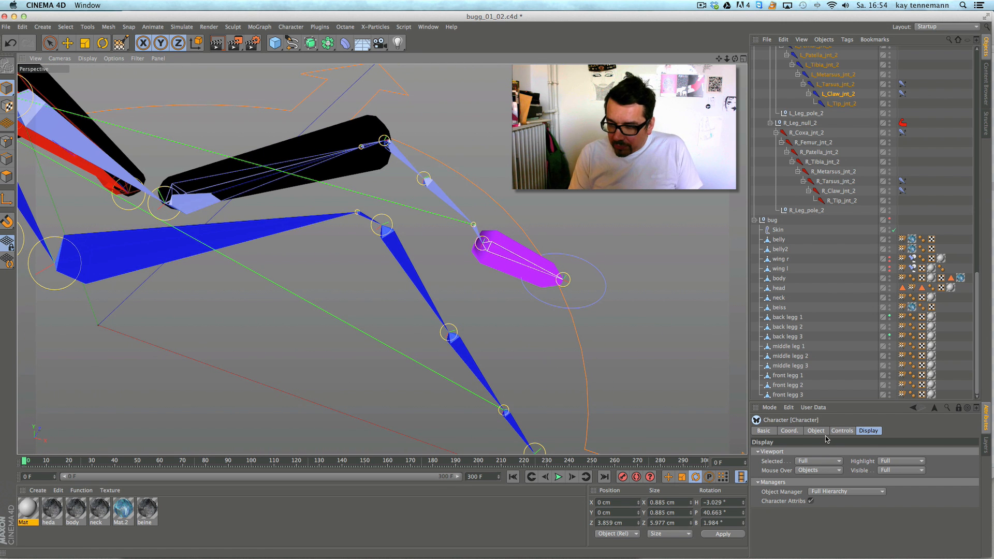
- Bring up the Weight Tool's options and set its strength to 100%
left_click(292, 27)
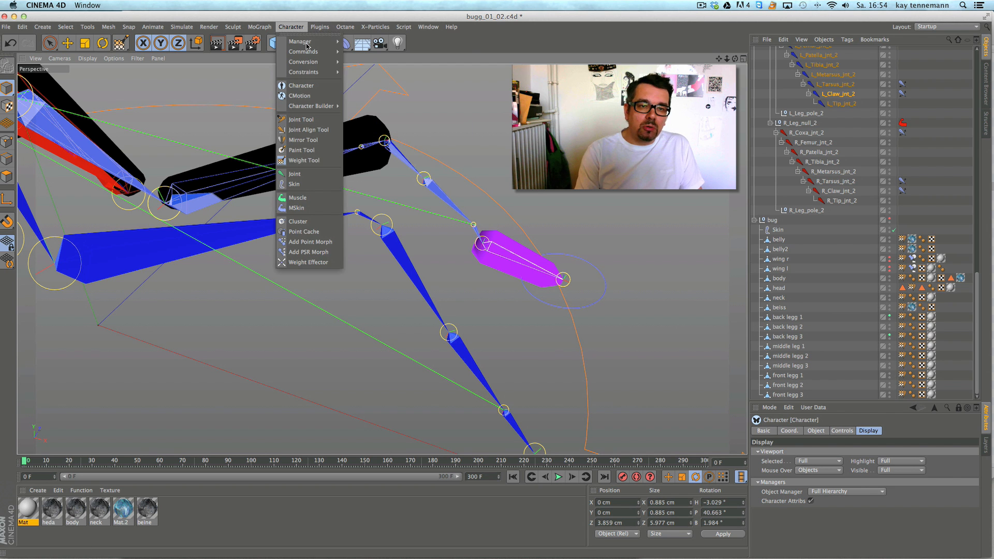
left_click(306, 160)
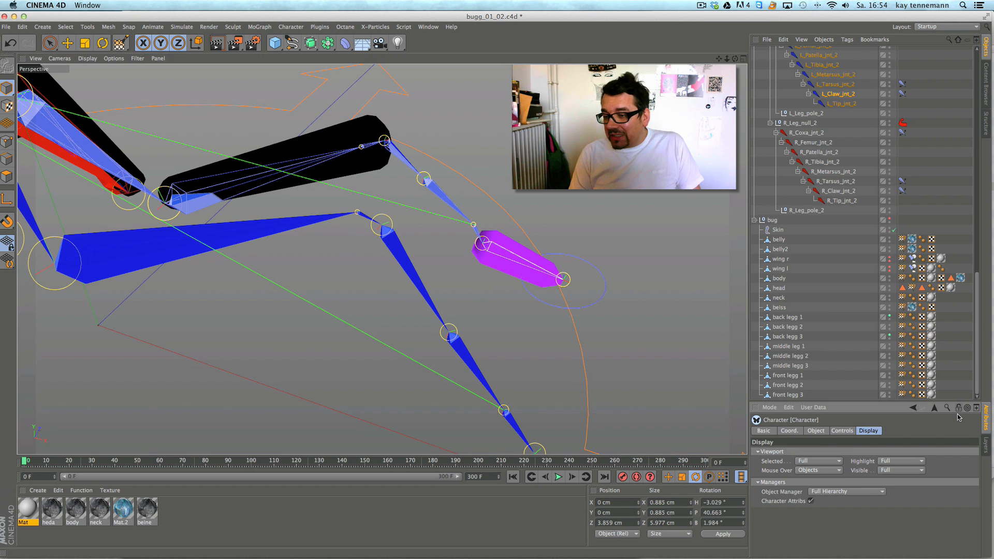
left_click(291, 26)
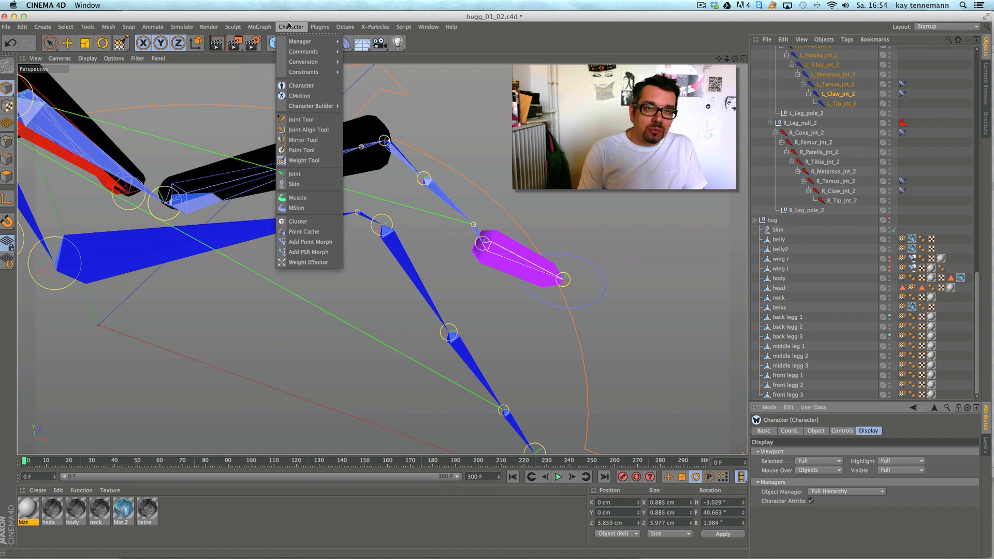
left_click(305, 160)
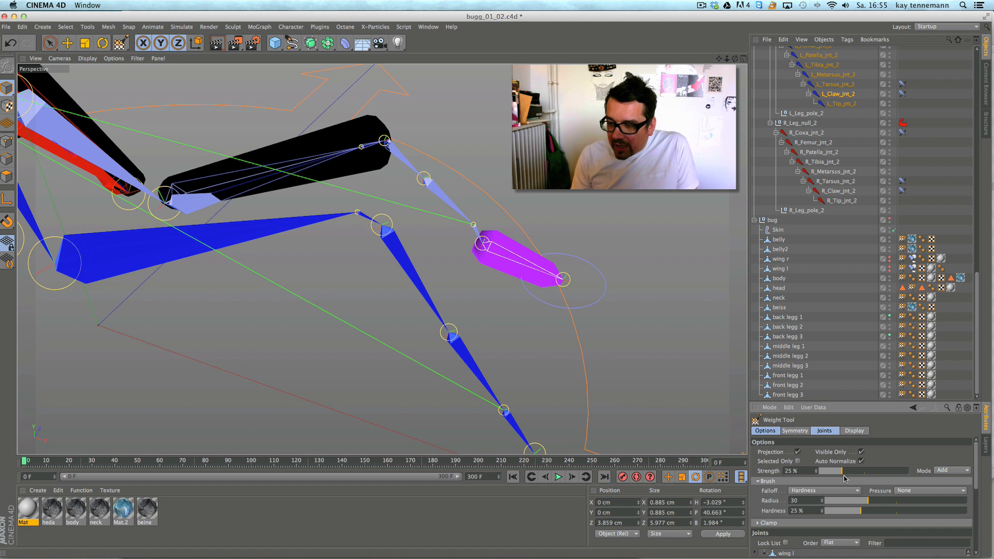
left_click_drag(852, 473, 914, 473)
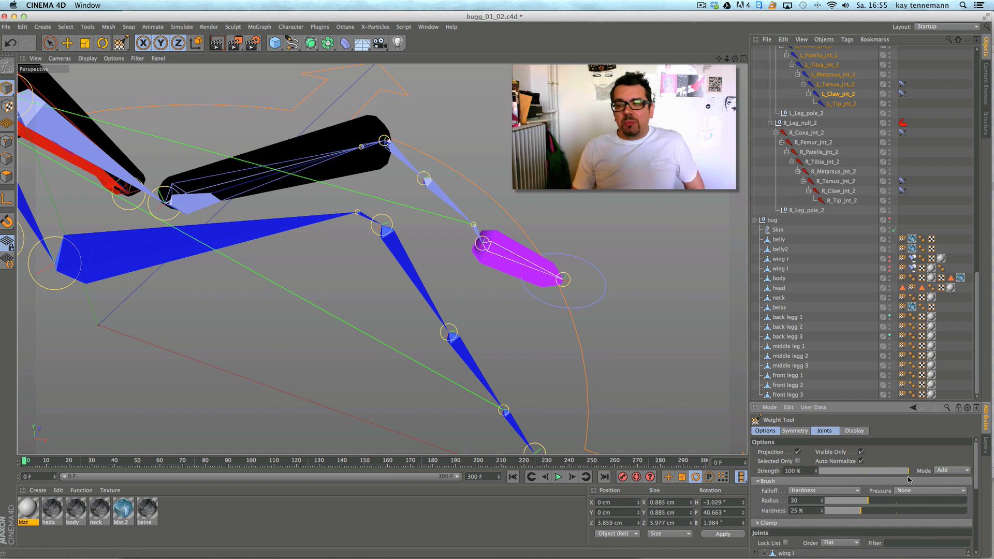
- Reselect the L_Claw_jnt_2 joint and turn off Visible Only for the Weight Tool to weight back legg 3 all around
left_click(922, 392)
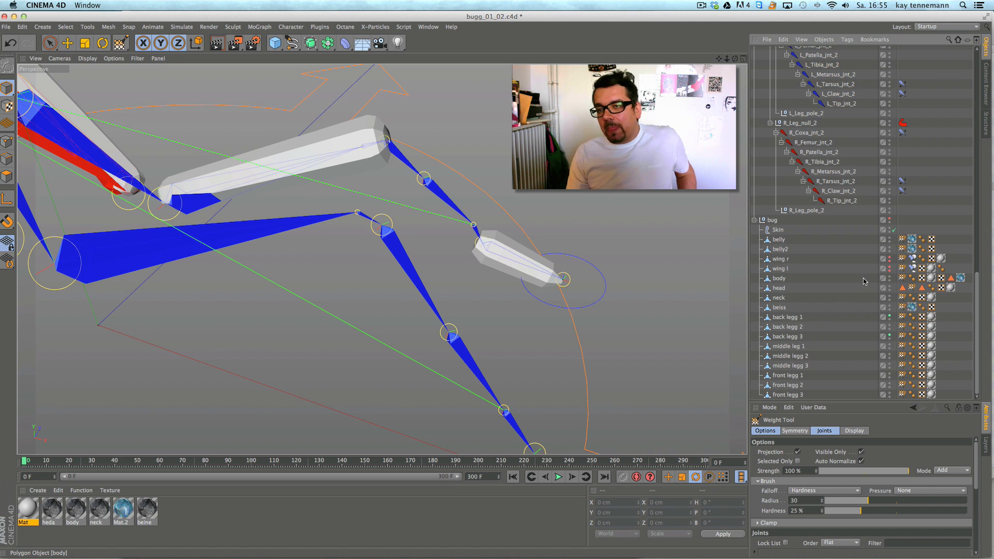
left_click(847, 98)
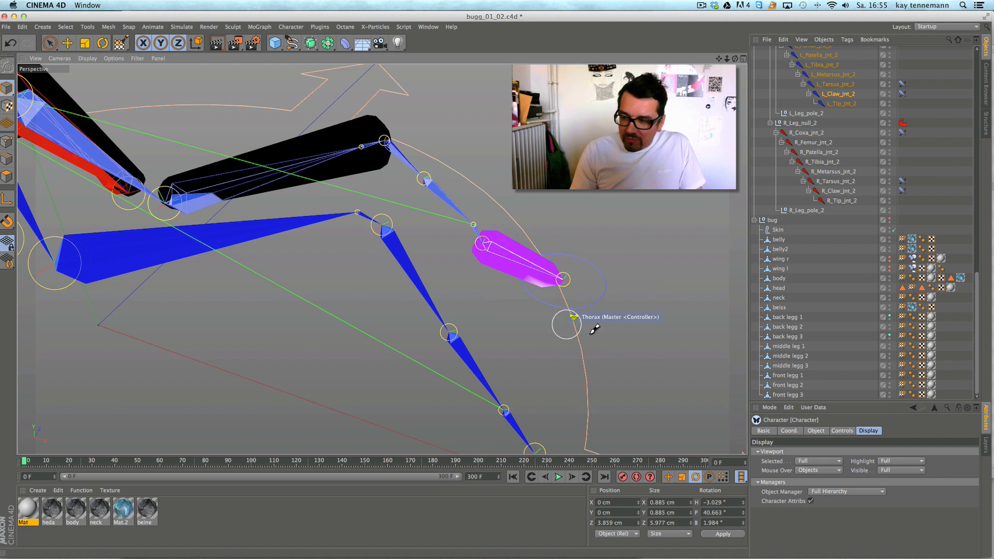
left_click(292, 27)
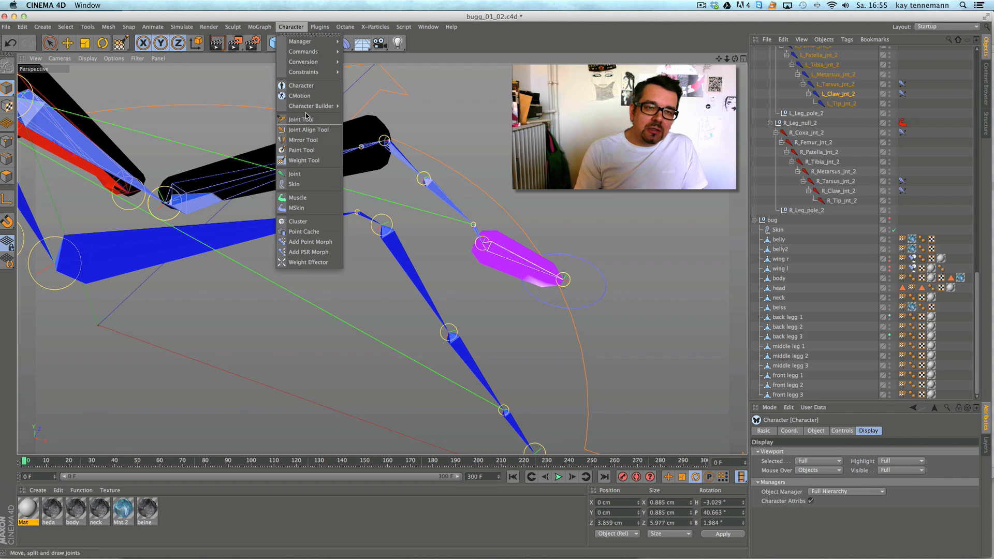
left_click(304, 160)
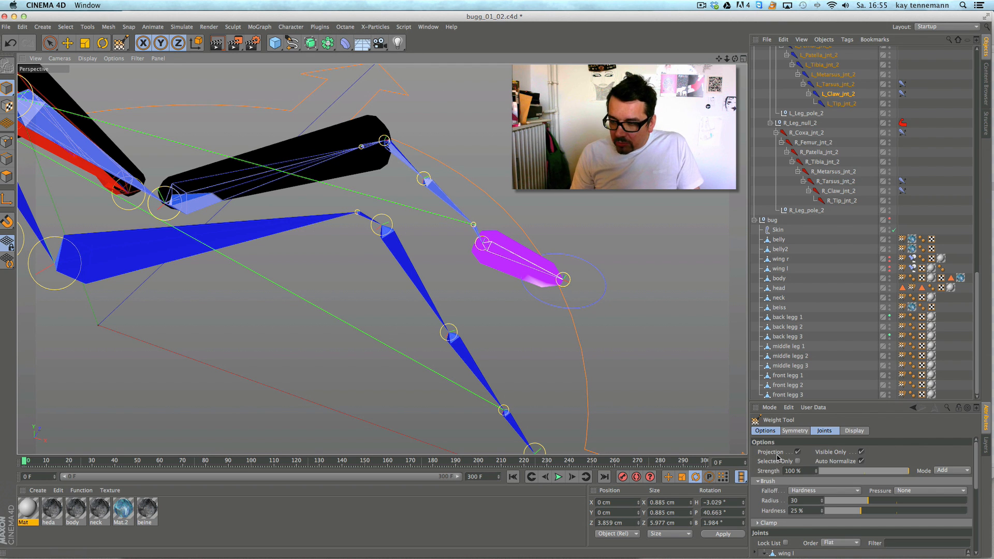
left_click(862, 452)
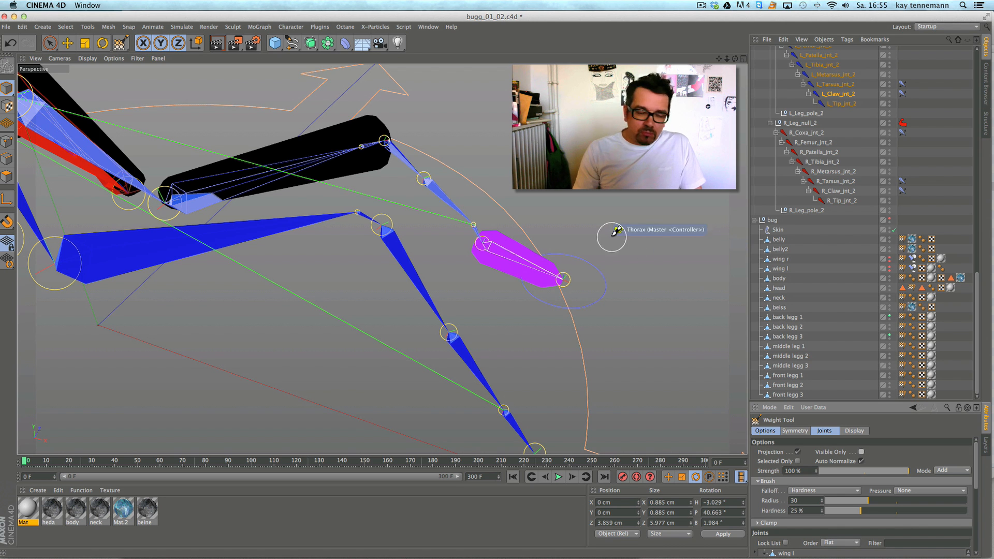
left_click_drag(546, 213, 453, 284, "alt")
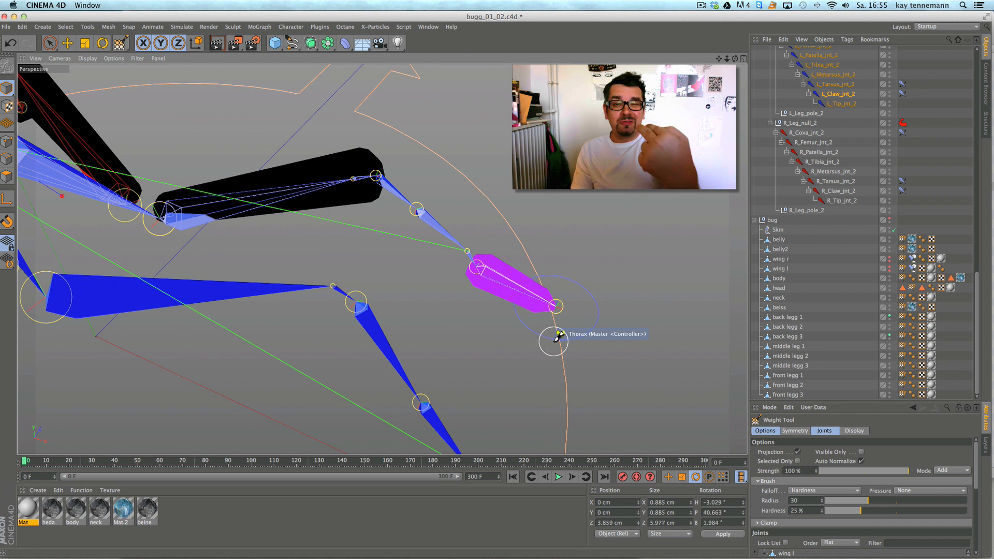
- Review the weights of the R_Tip_jnt_2, R_Claw_jnt_2, R_Tarsus_jnt_2 and L_Claw_jnt_2 joints on the back leg meshes
left_click(858, 353)
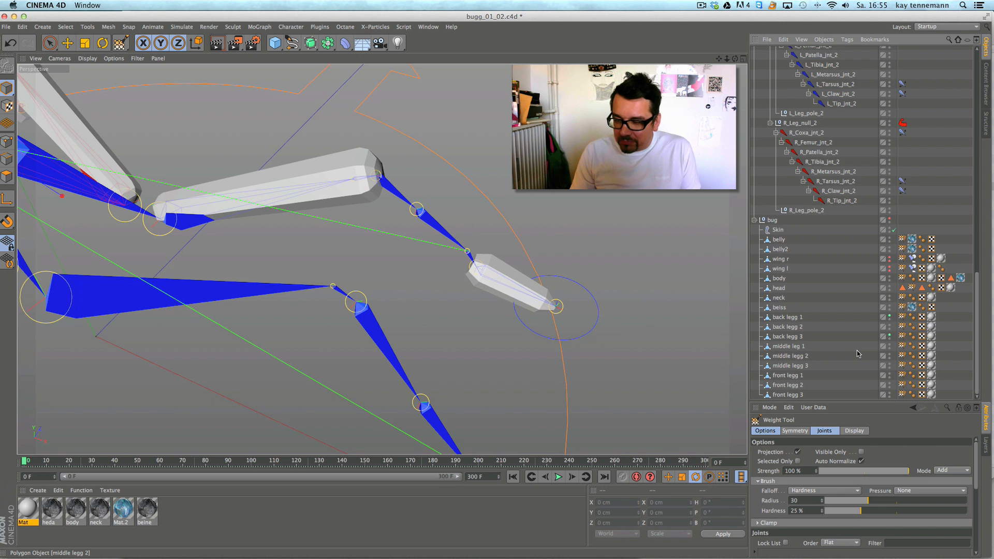
left_click(841, 200)
left_click(840, 191)
left_click(838, 181)
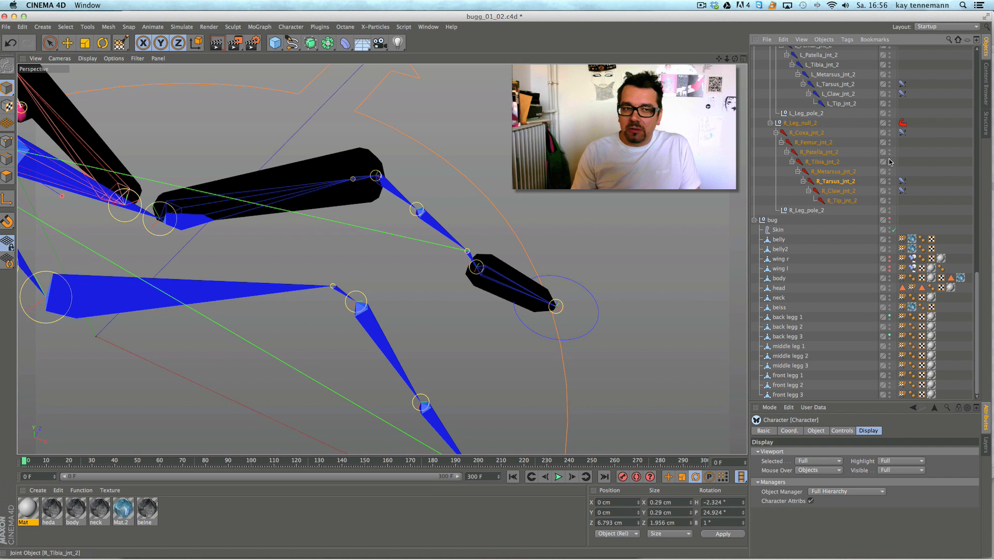
left_click(840, 95)
middle_click_drag(381, 252, 429, 317, "alt")
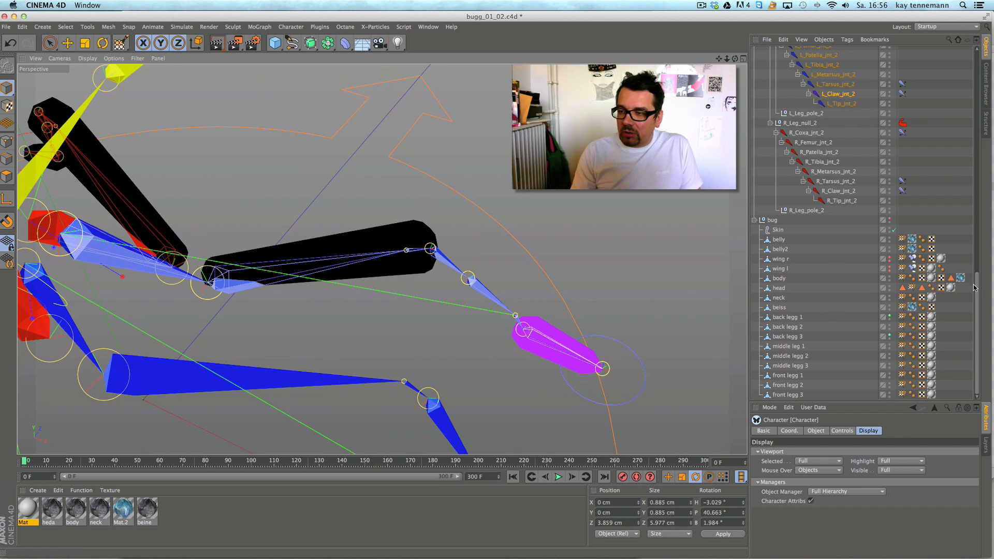
- Check the L_Tarsus, L_Metarsus and L_Tibia joints of leg 2, then paint back legg 1 fully to L_Femur_jnt_2
left_click_drag(977, 282, 976, 268)
left_click(836, 128)
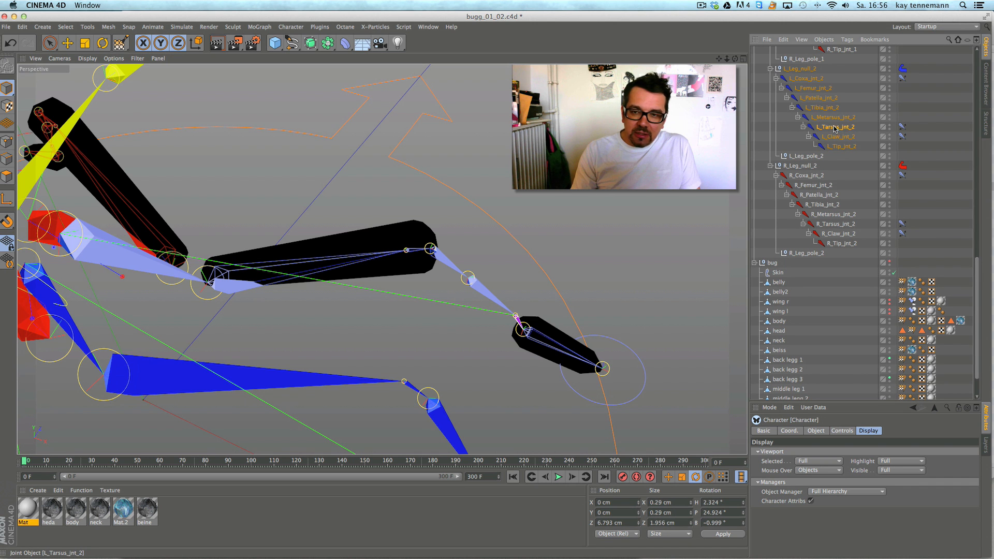
left_click(831, 118)
left_click(827, 108)
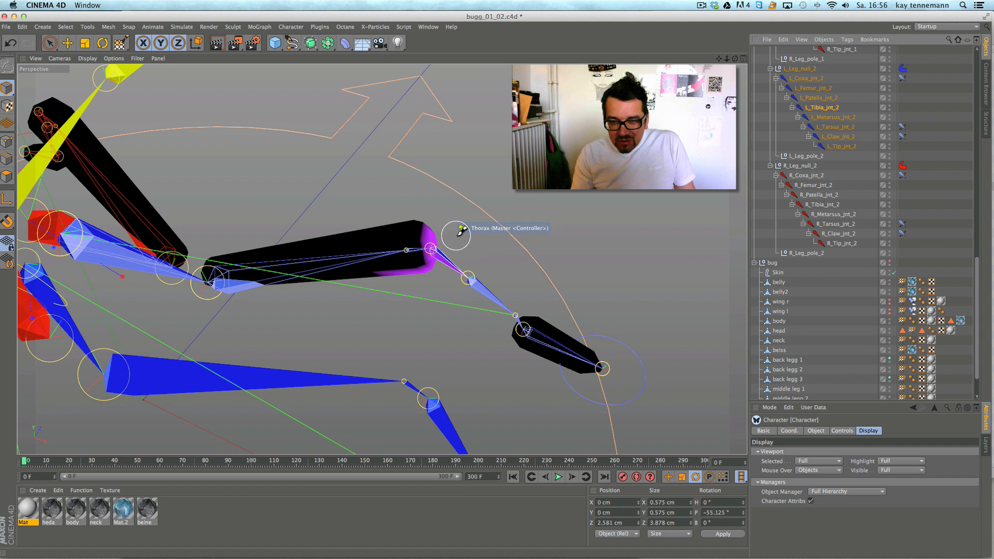
mouse_move(736, 59)
left_mouse_down()
mouse_move(712, 51)
mouse_move(728, 43)
left_mouse_up()
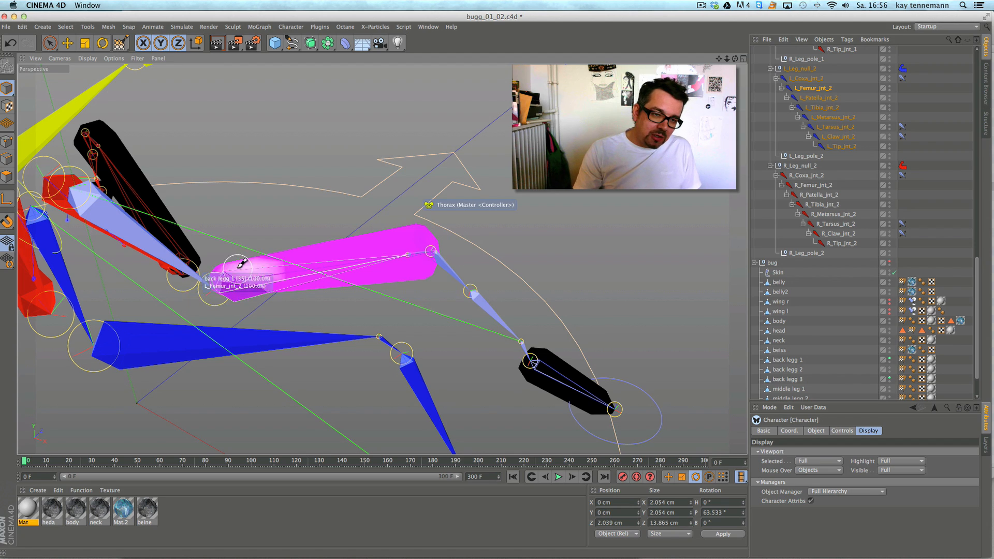
left_click_drag(332, 215, 468, 169, "alt")
- Force back legg 2 to be visible in the viewport and hide back legg 1 and back legg 3
scroll(976, 357, "down", 3)
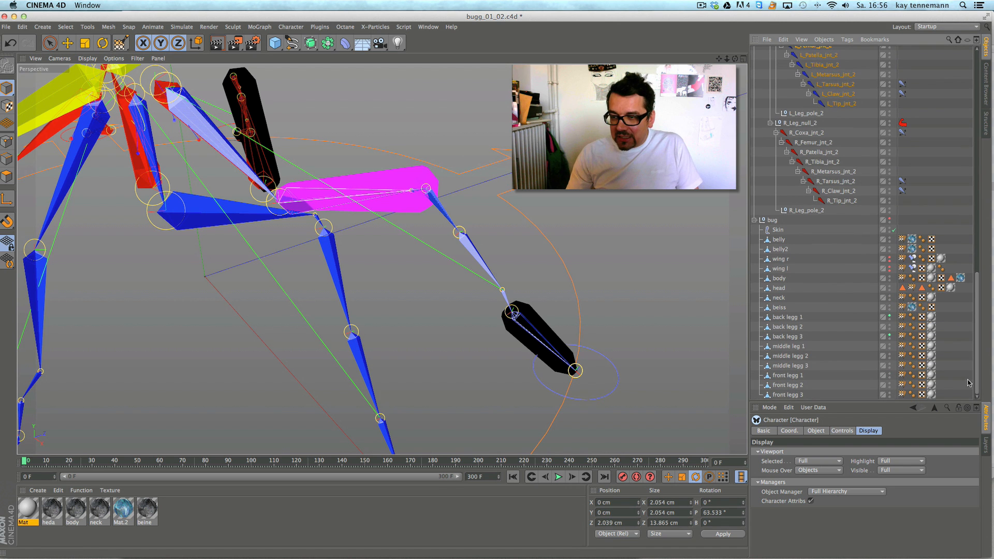
left_click(889, 326)
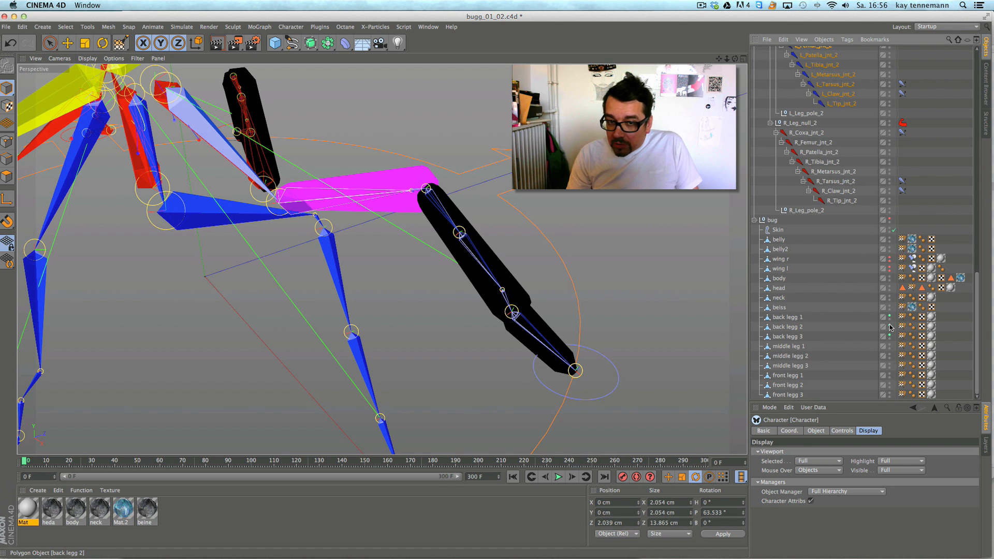
left_click(890, 317)
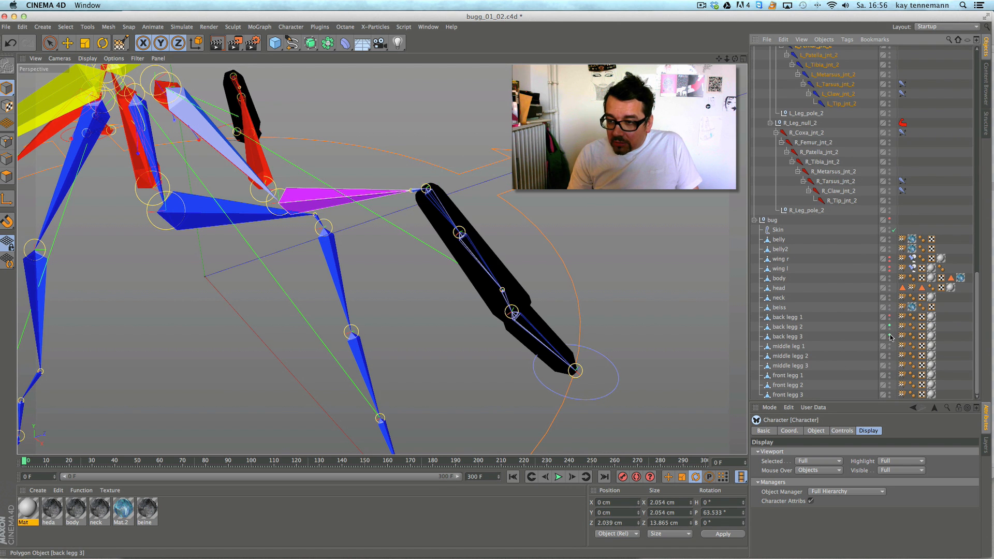
left_click(890, 335)
- Select the L_Tibia_jnt_2 joint and paint its weight over the entire left side of back legg 2
scroll(978, 297, "up", 5)
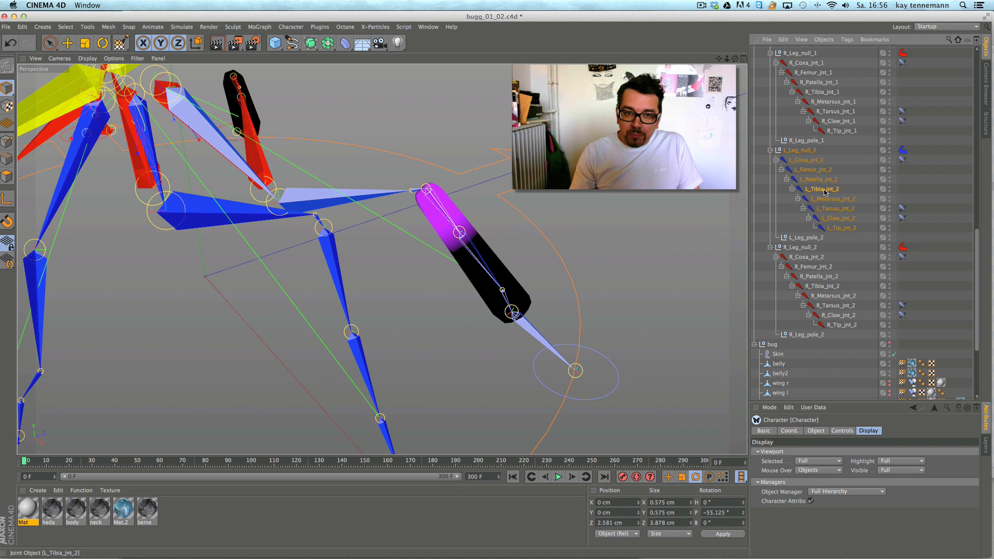
left_click_drag(641, 217, 597, 231, "alt")
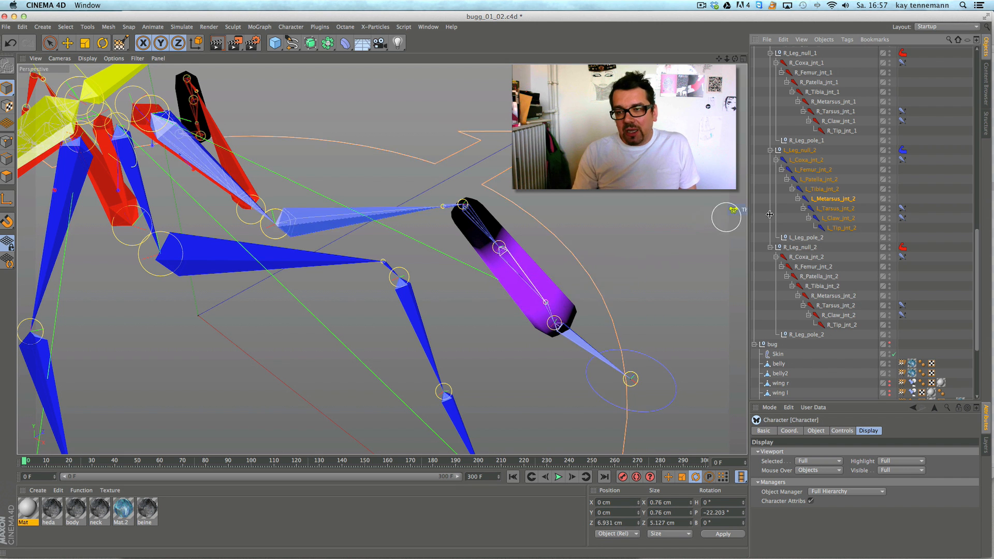
left_click(819, 189)
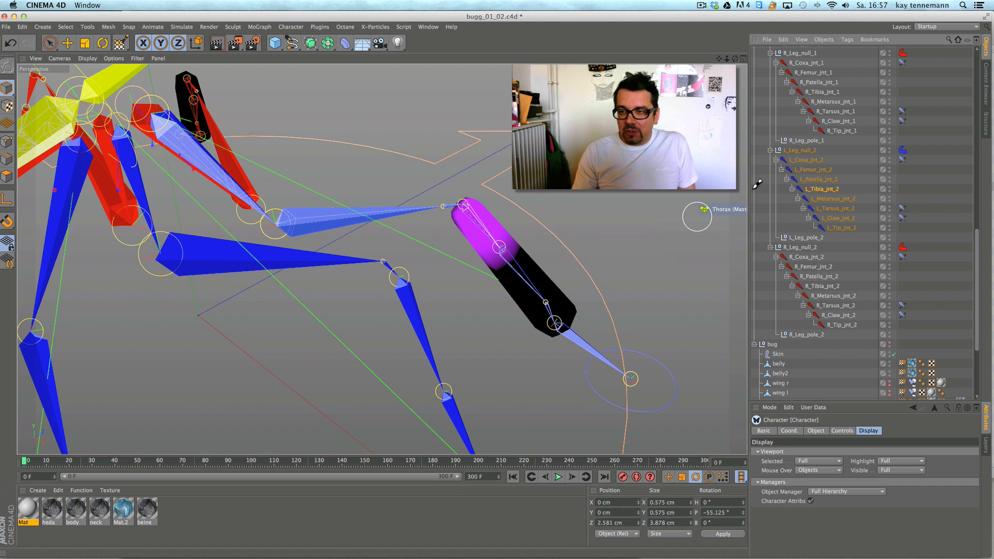
mouse_move(465, 203)
left_mouse_down()
mouse_move(489, 244)
mouse_move(544, 268)
mouse_move(533, 304)
mouse_move(539, 331)
mouse_move(590, 313)
left_mouse_up()
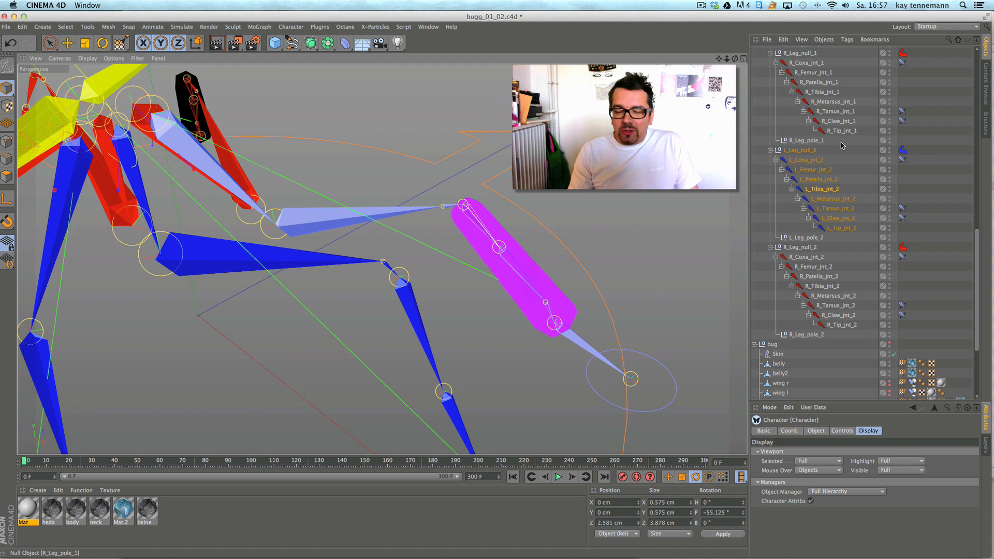
- Select the R_Tibia_jnt_2 joint and paint its weight over the entire right side of back legg 2
left_click_drag(559, 204, 552, 241, "alt")
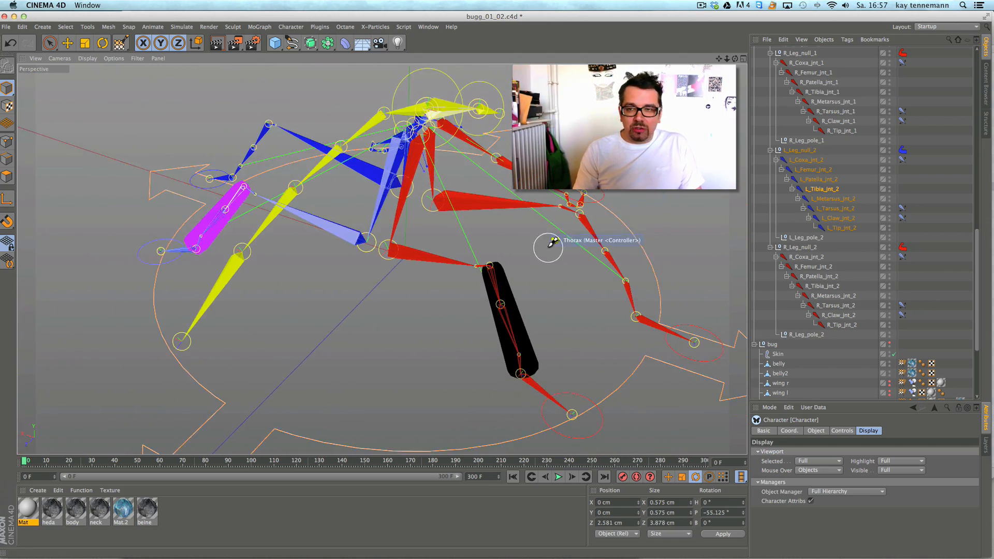
middle_click_drag(549, 248, 551, 236, "alt")
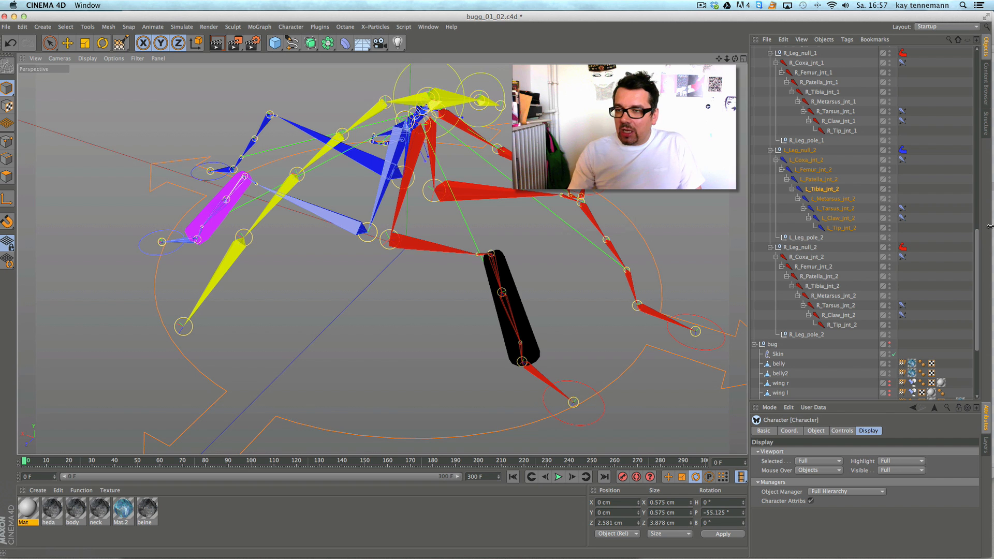
left_click(823, 286)
left_click(824, 277)
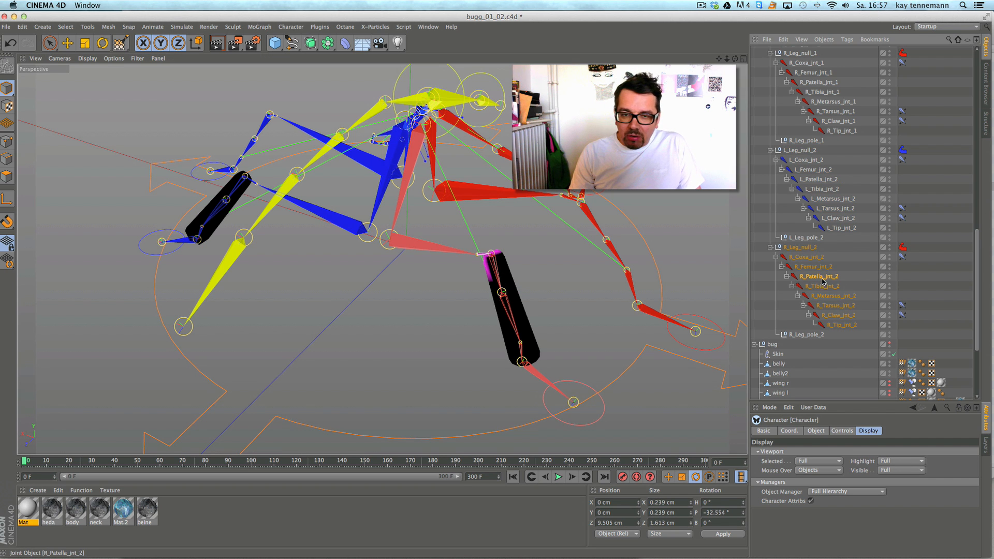
left_click(824, 286)
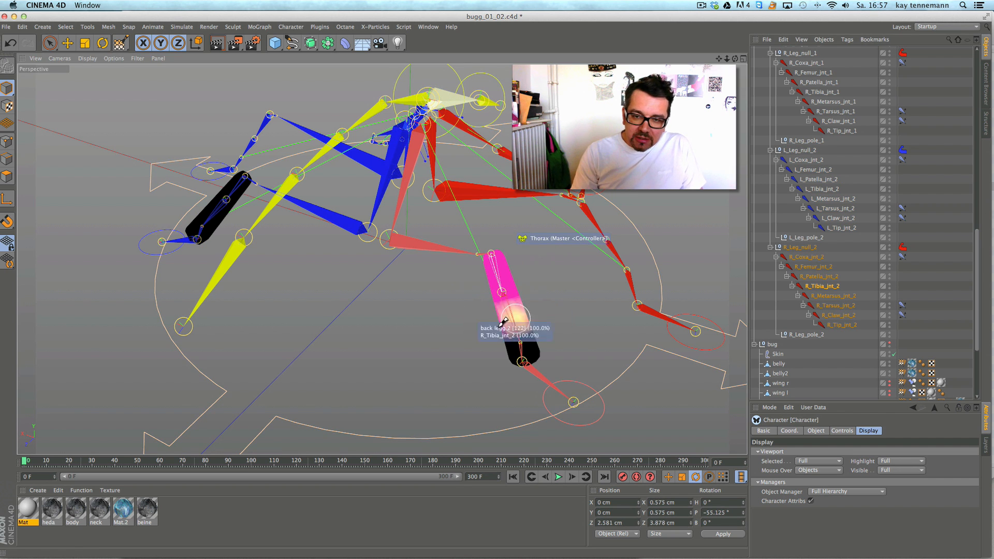
- Hide back legg 2 in the viewport and force back legg 3 and back legg 1 to be visible
left_click_drag(978, 241, 978, 341)
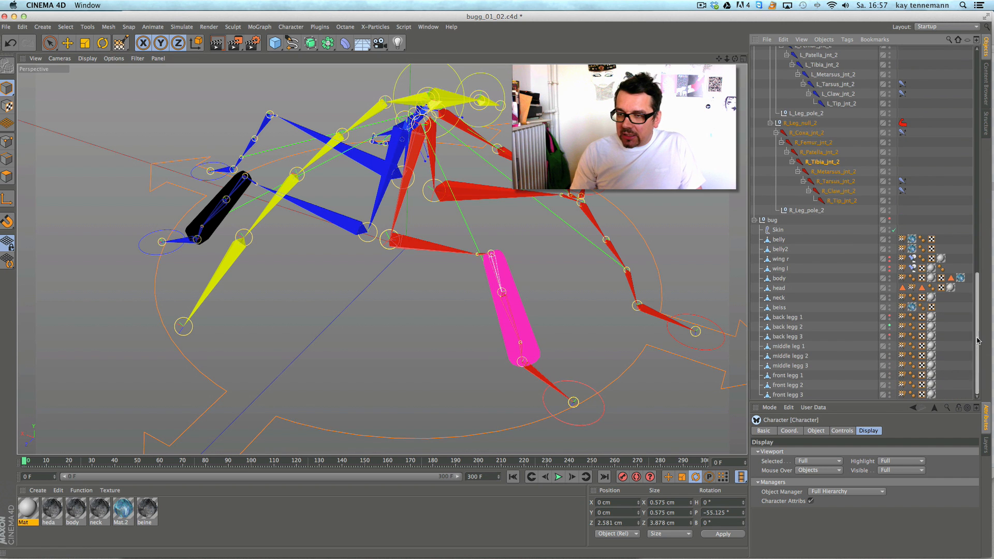
left_click(891, 327)
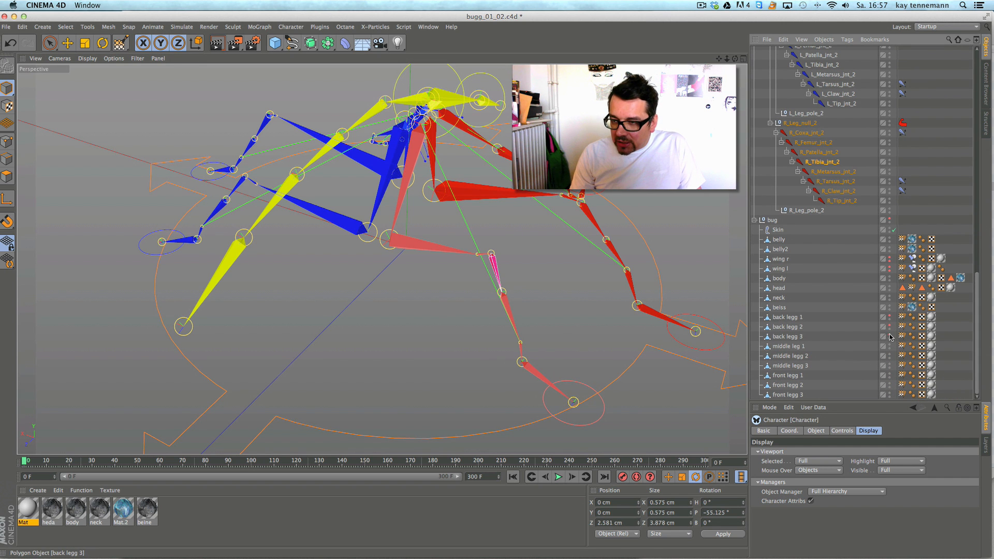
left_click(889, 337)
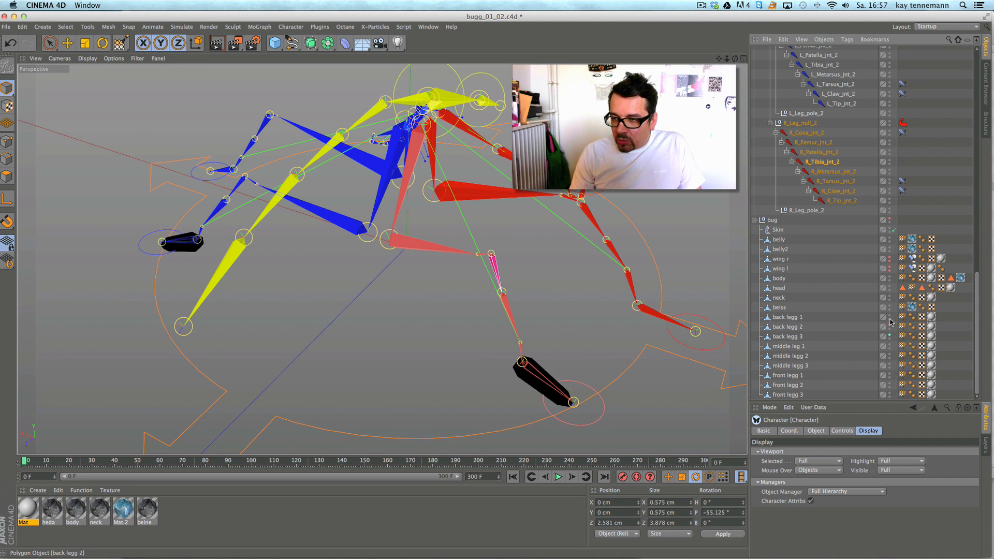
left_click(890, 317)
- Weight the right side of back legg 3 fully to R_Claw_jnt_2 and of back legg 1 fully to R_Femur_jnt_2
left_click(647, 310)
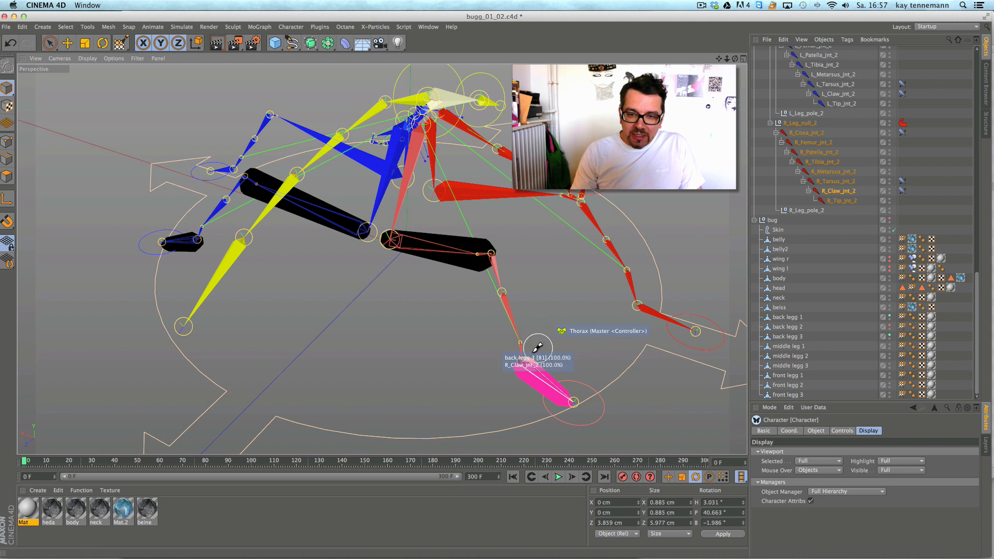
left_click(833, 181)
left_click(821, 153)
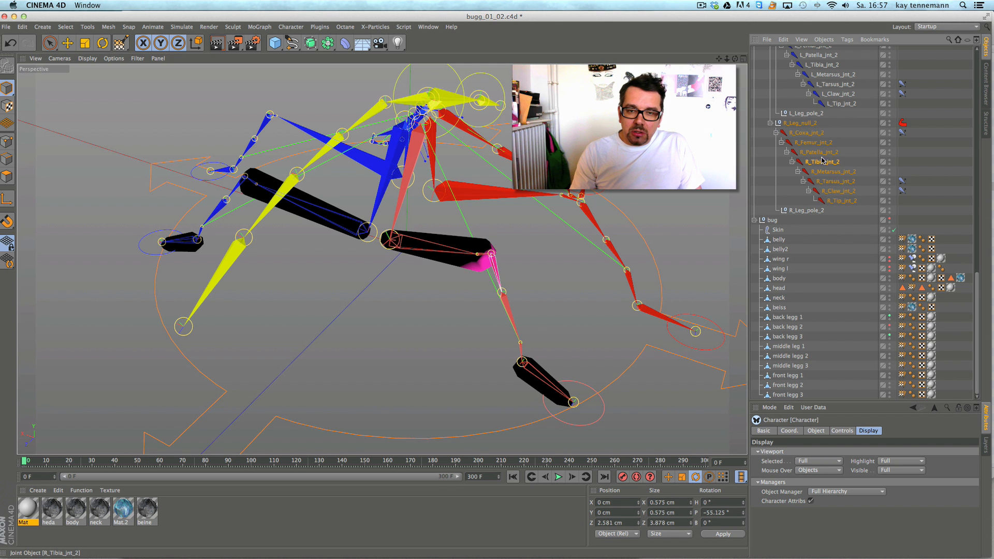
left_click(817, 143)
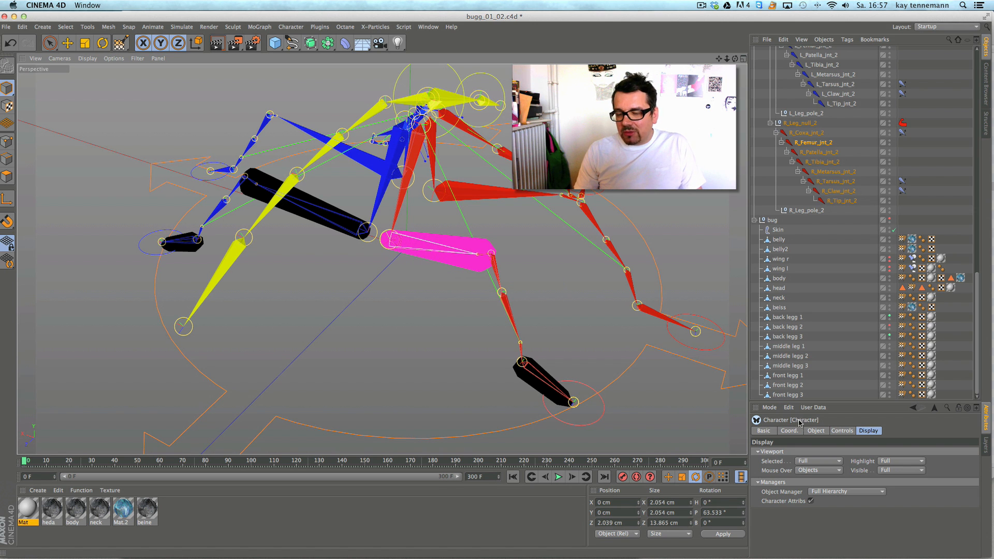
- Compare the weights of R_Patella_jnt_2, R_Tibia_jnt_2 and R_Femur_jnt_2 on back legg 1
left_click(819, 153)
left_click(820, 163)
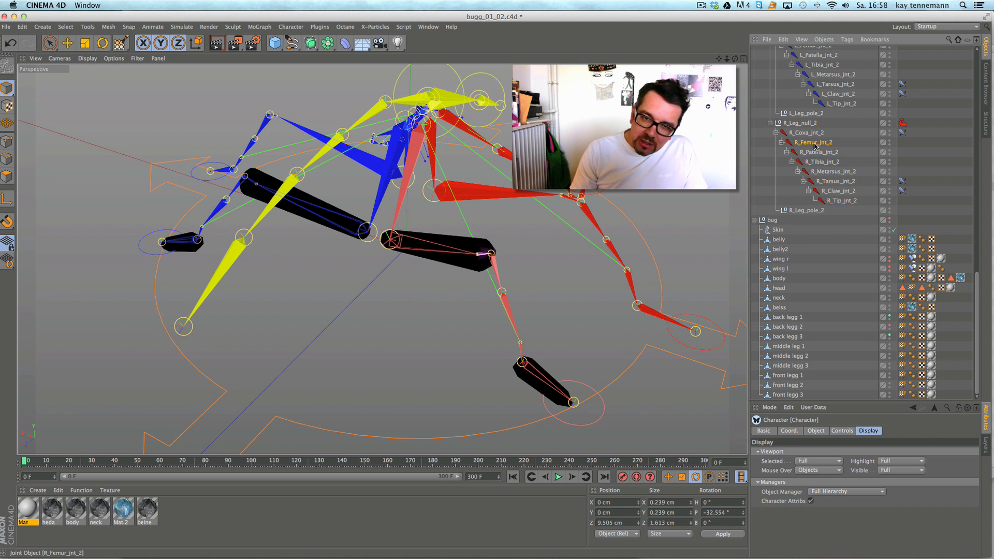
left_click(814, 143)
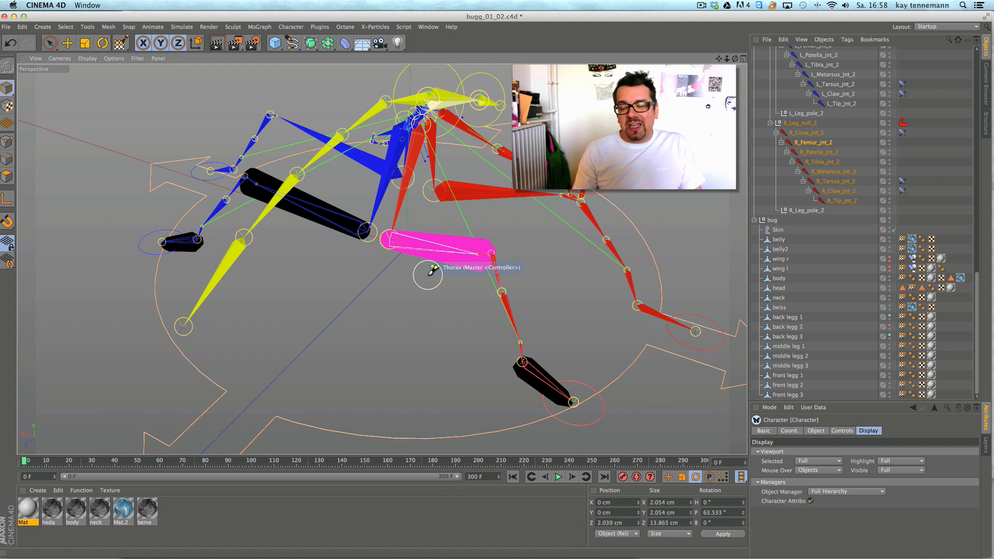
left_click(821, 154)
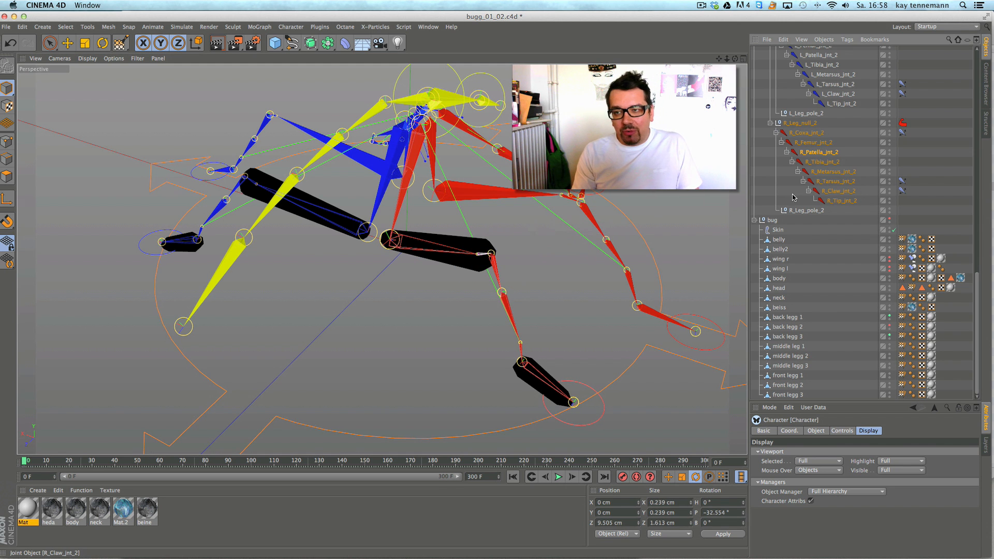
left_click(820, 145)
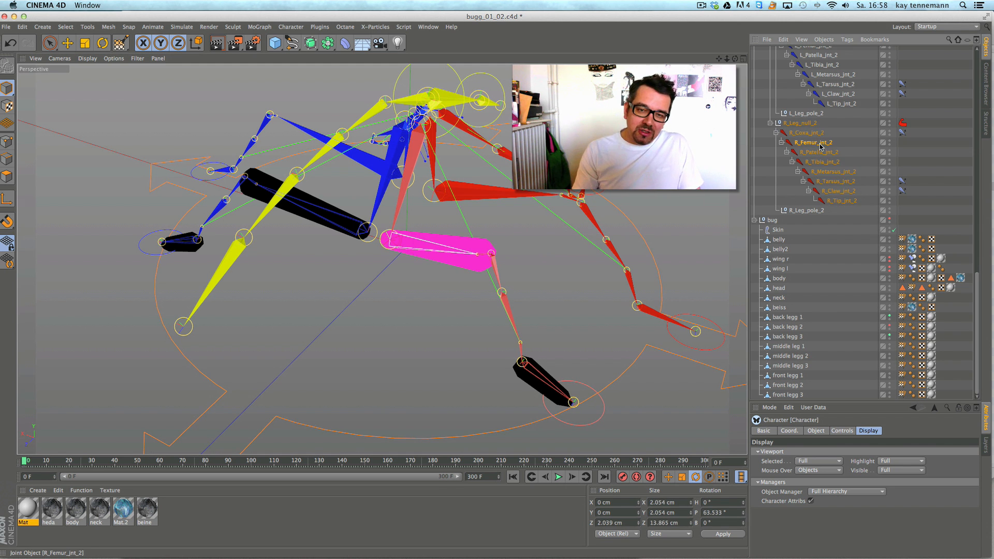
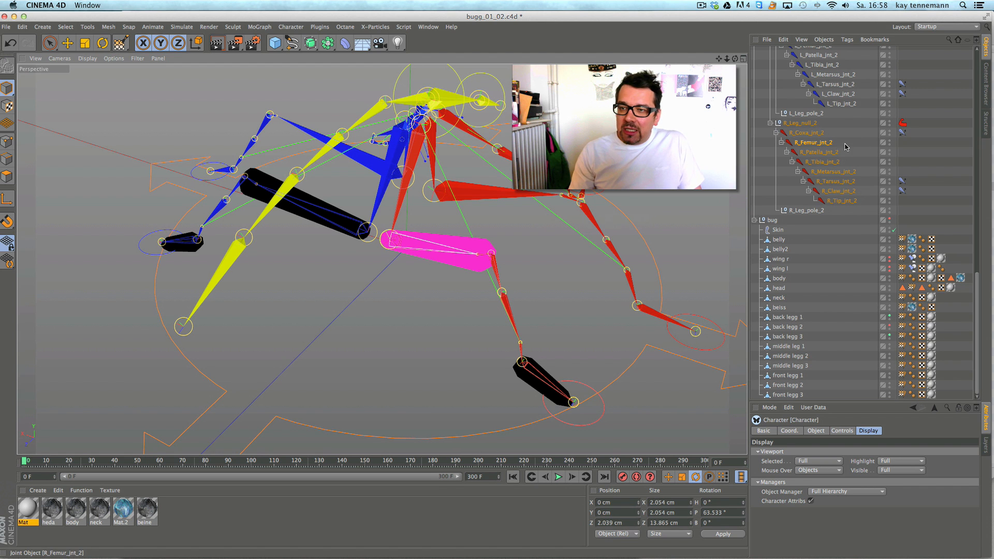
- Force back legg 2 to be visible in the viewport alongside back legg 1 and back legg 3
left_click(890, 326)
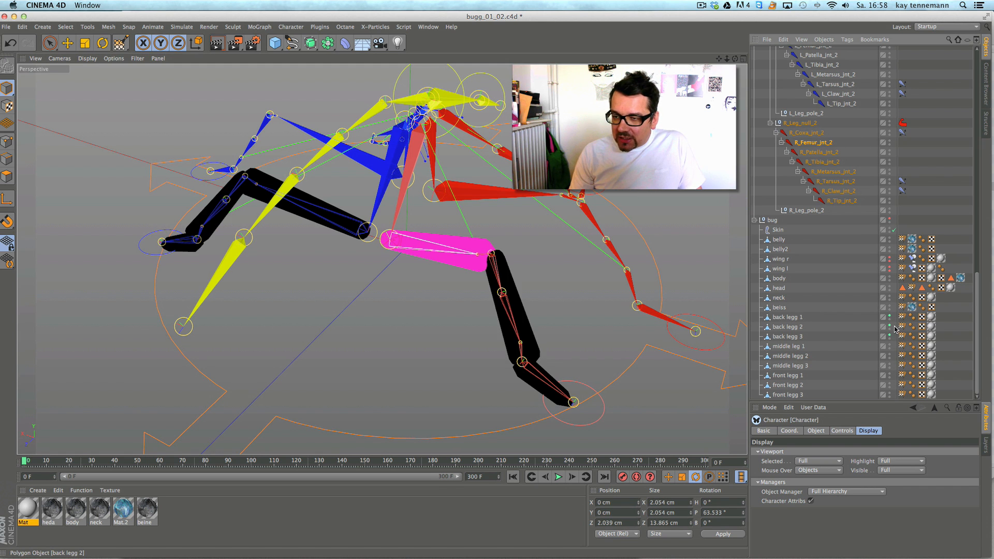
left_click_drag(862, 293, 777, 270)
scroll(607, 239, "down", 2)
scroll(595, 233, "down", 2)
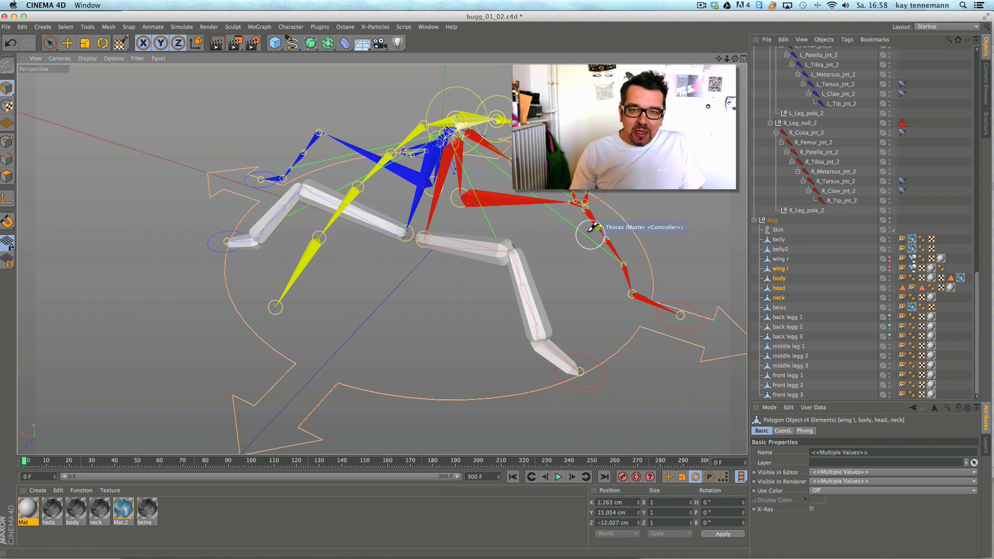
- Step through the R_Leg_null_2 joints from coxa to claw to examine their weights on the three back leg meshes
left_click(805, 134)
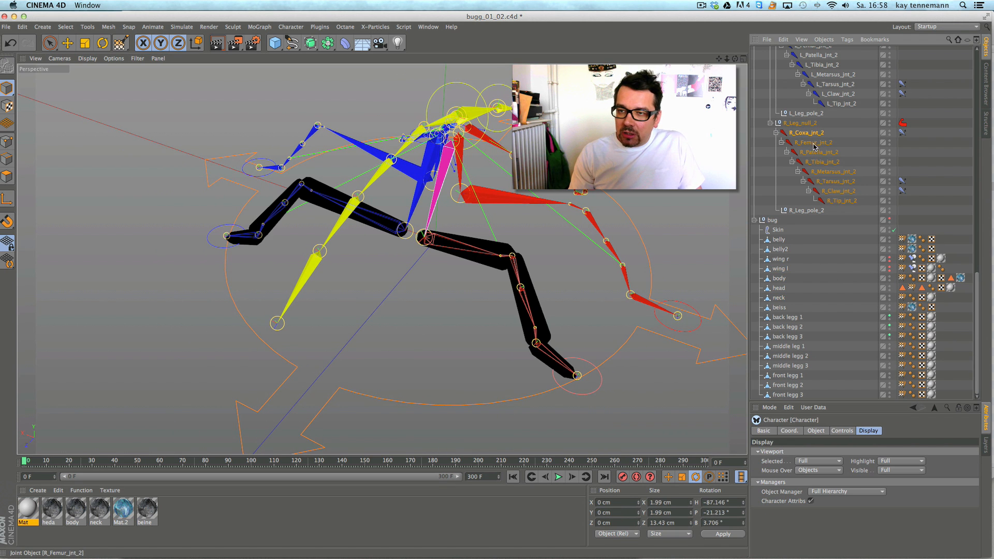
left_click(818, 152)
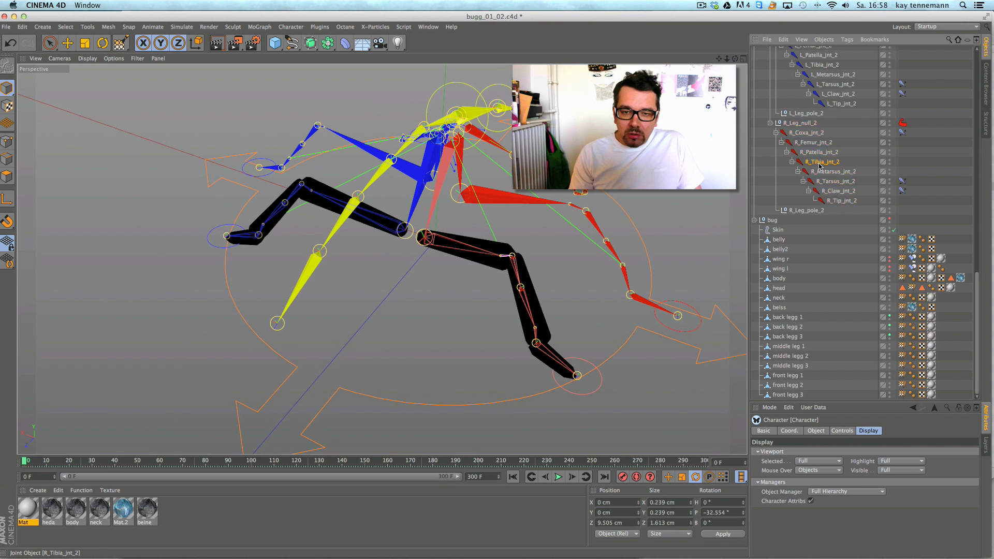
left_click(820, 173)
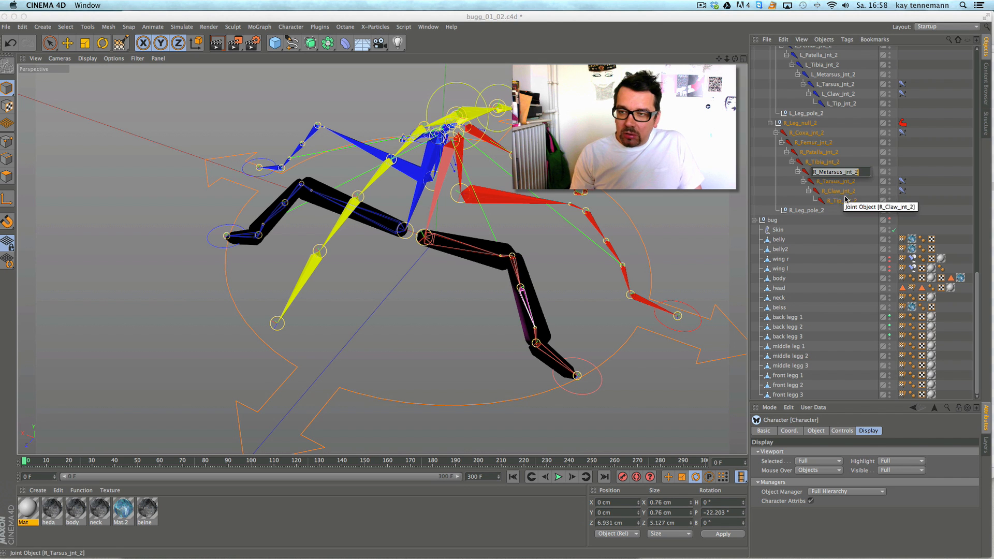
left_click(824, 164)
left_click_drag(599, 282, 704, 202, "alt")
left_click(836, 191)
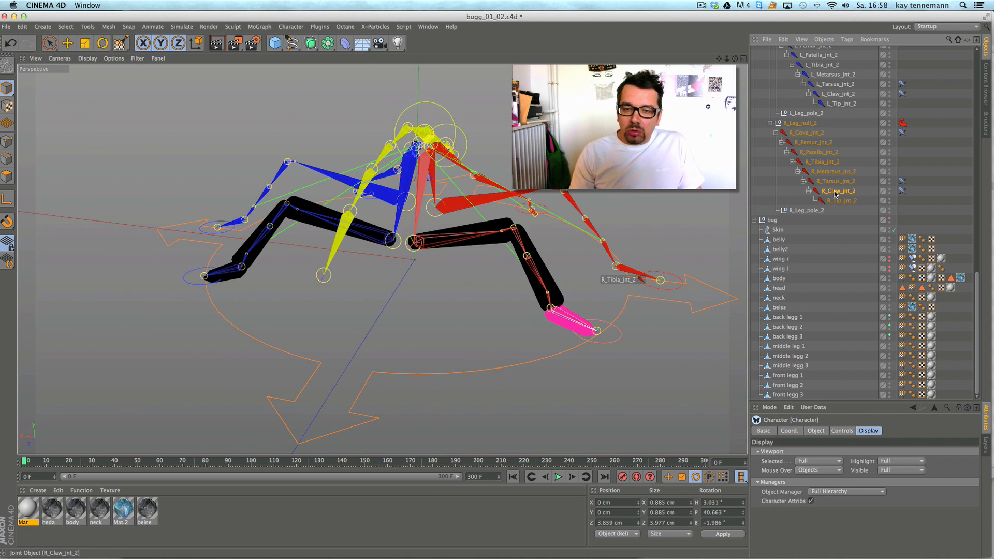
left_click(835, 182)
left_click(835, 173)
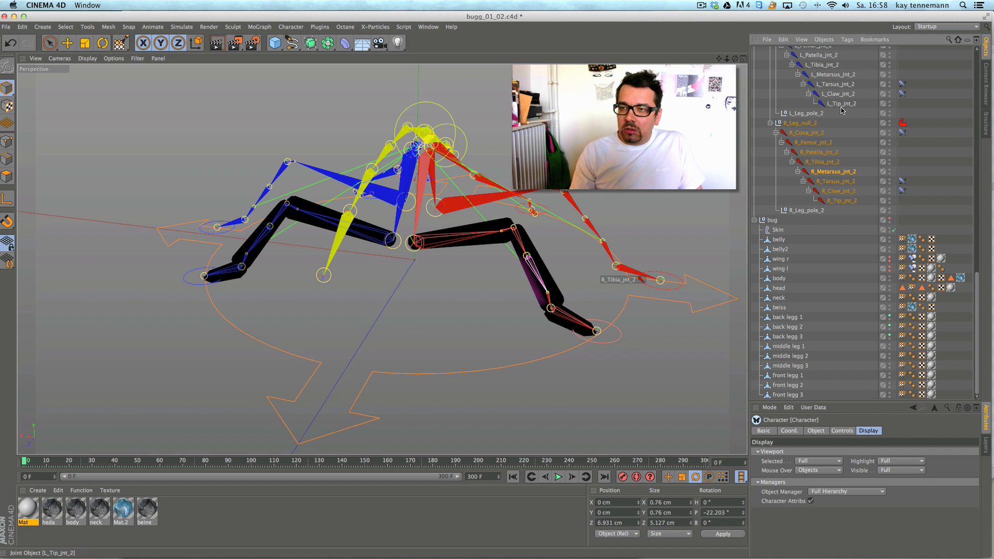
- Step through the L_Leg_null_2 joints from claw to femur to examine their weights on the back leg meshes
scroll(977, 295, "up", 3)
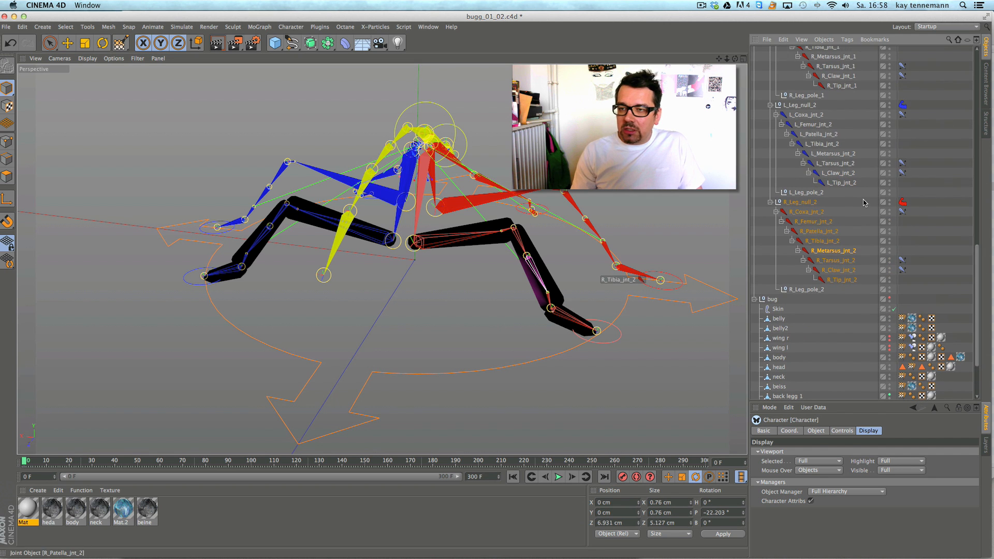
left_click(843, 173)
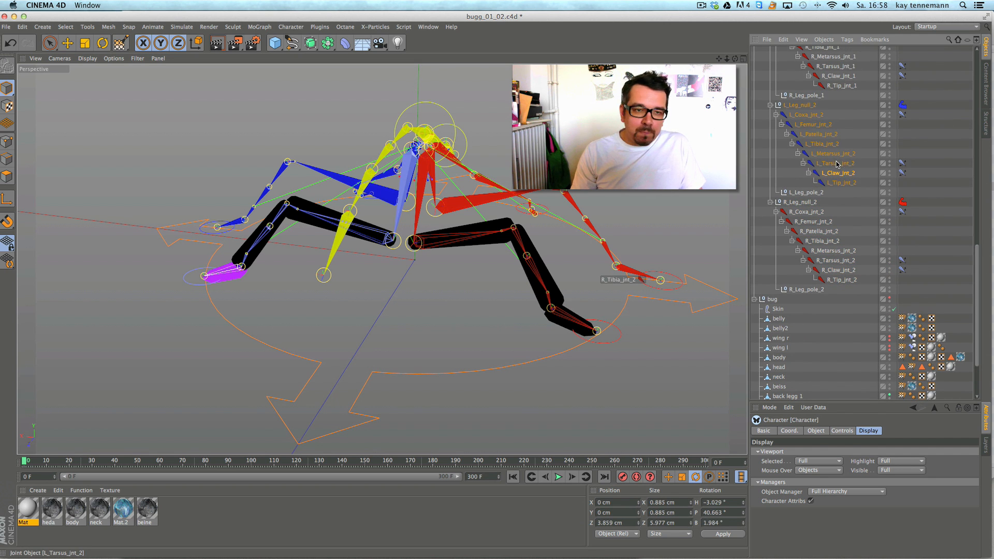
left_click(834, 155)
left_click(830, 145)
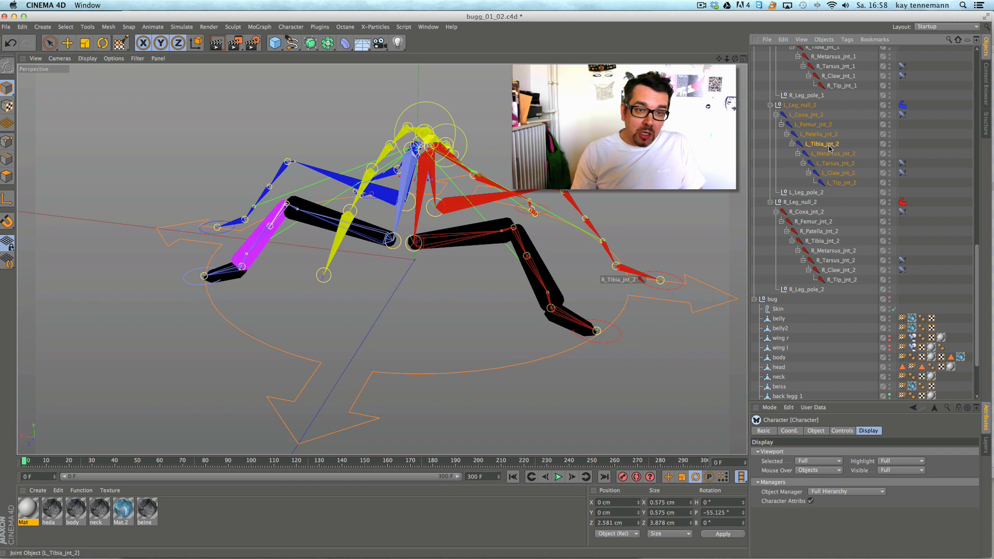
left_click(824, 135)
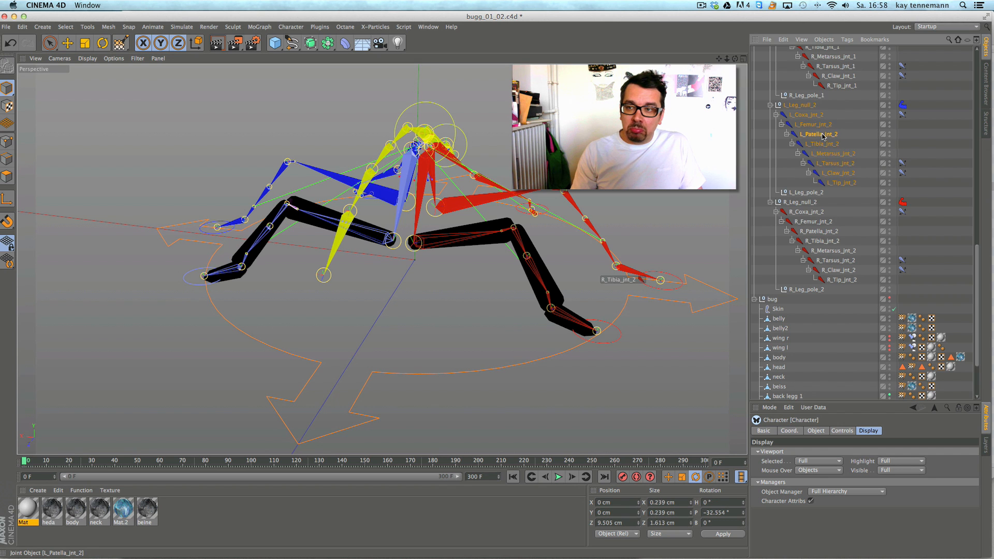
left_click(816, 126)
- Collapse the L_Leg_null_2 and R_Leg_null_2 hierarchies and clear the object selection
left_click(762, 106)
left_click(770, 105)
left_click(770, 122)
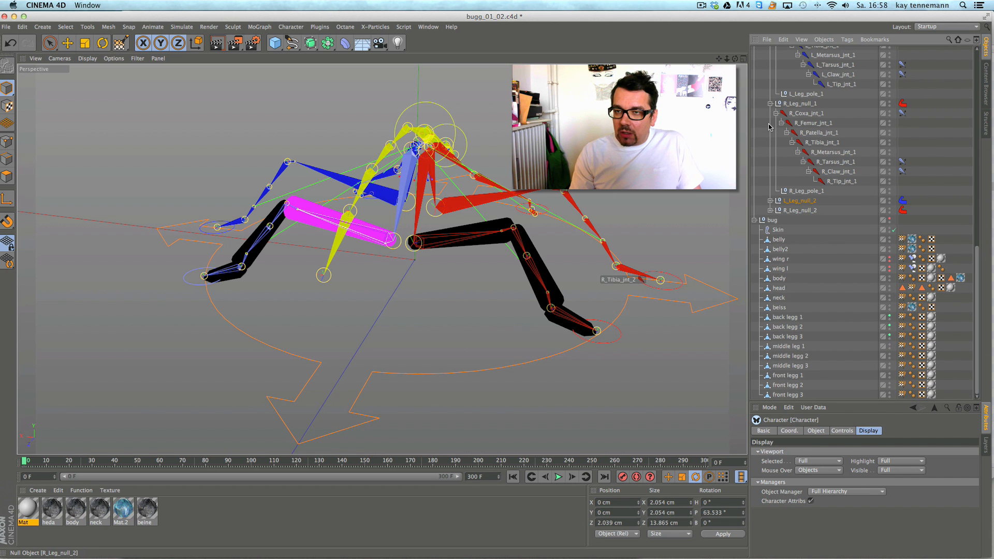
left_click(973, 311)
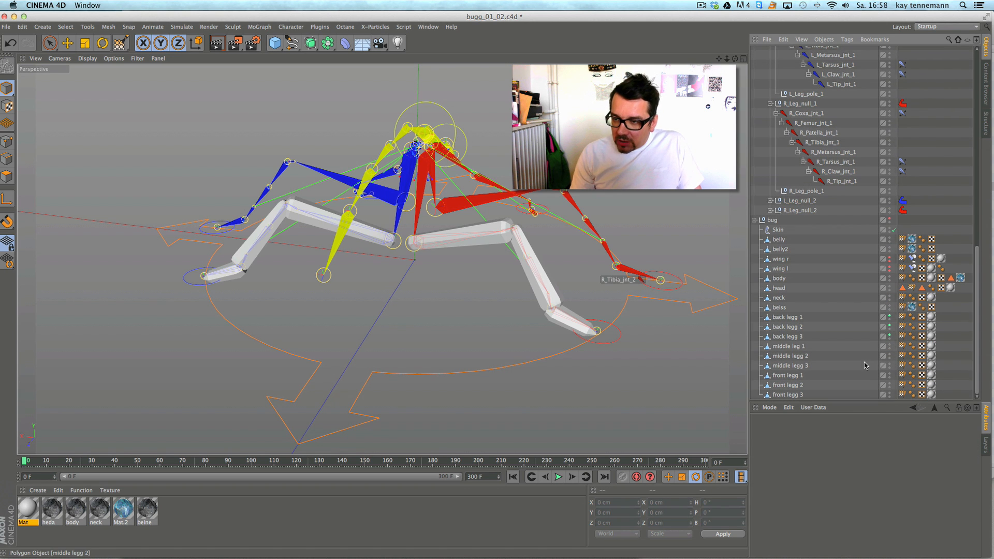
- Remove the forced viewport visibility from back legg 1, back legg 2 and back legg 3
left_click(889, 335)
left_click(889, 326)
left_click(890, 335)
left_click(889, 326)
left_click(889, 335)
left_click(890, 327)
left_click(890, 317)
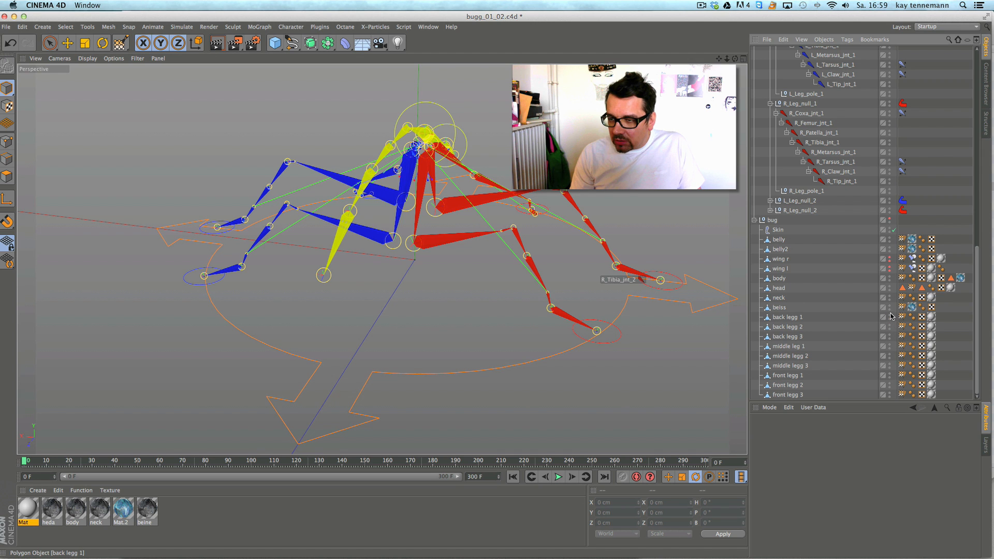
- Force middle leg 1 and middle legg 3 to be visible in the viewport
left_click(890, 346)
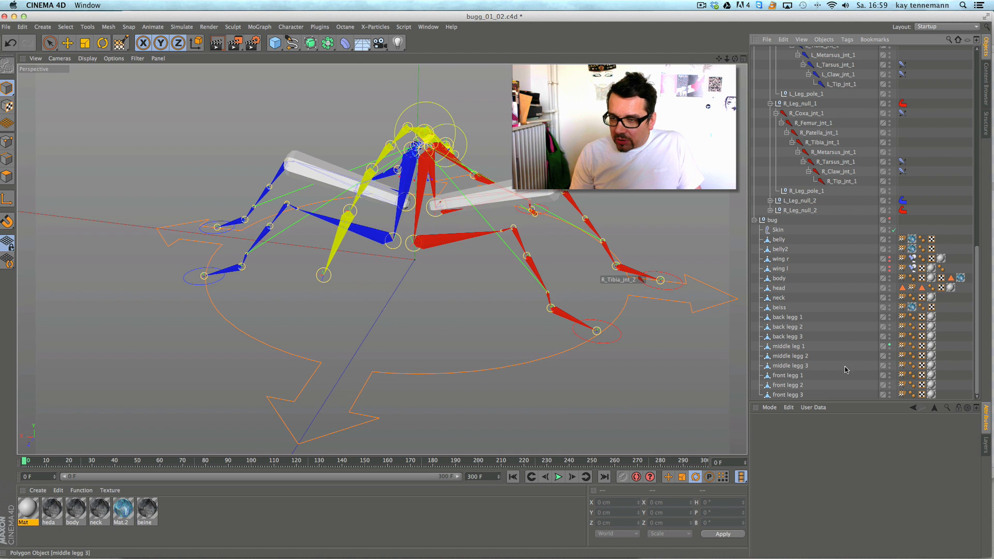
left_click(890, 365)
left_click_drag(876, 348, 876, 250)
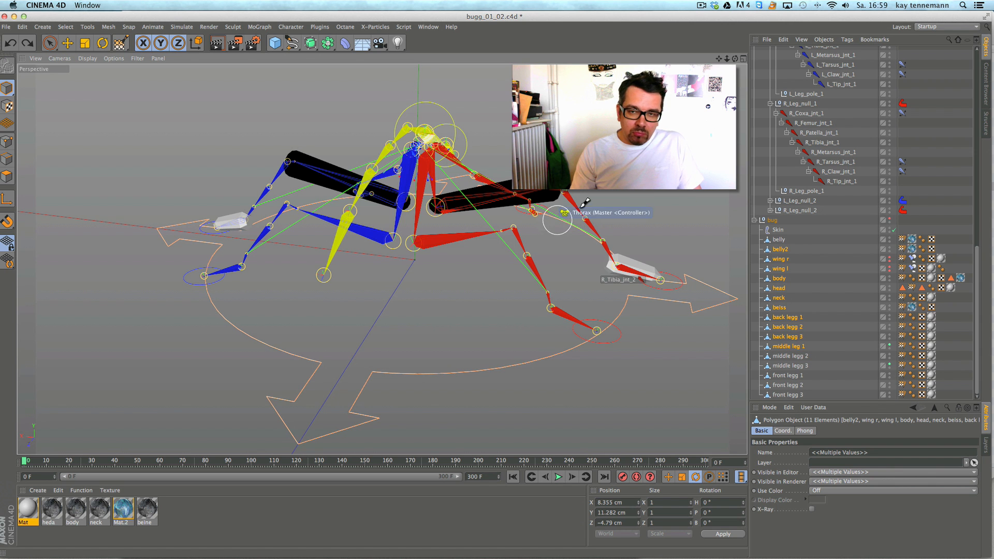
- Examine the weights of R_Tip_jnt_1 and R_Claw_jnt_1 on middle legg 3 and how the mesh fits the joints
left_click_drag(580, 207, 486, 201, "alt")
scroll(880, 233, "up", 5)
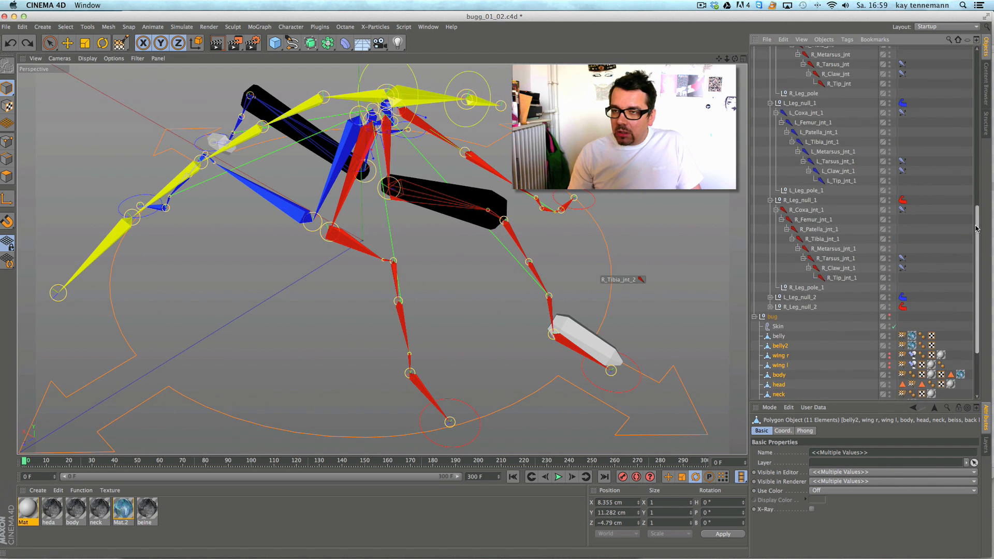
left_click(843, 292)
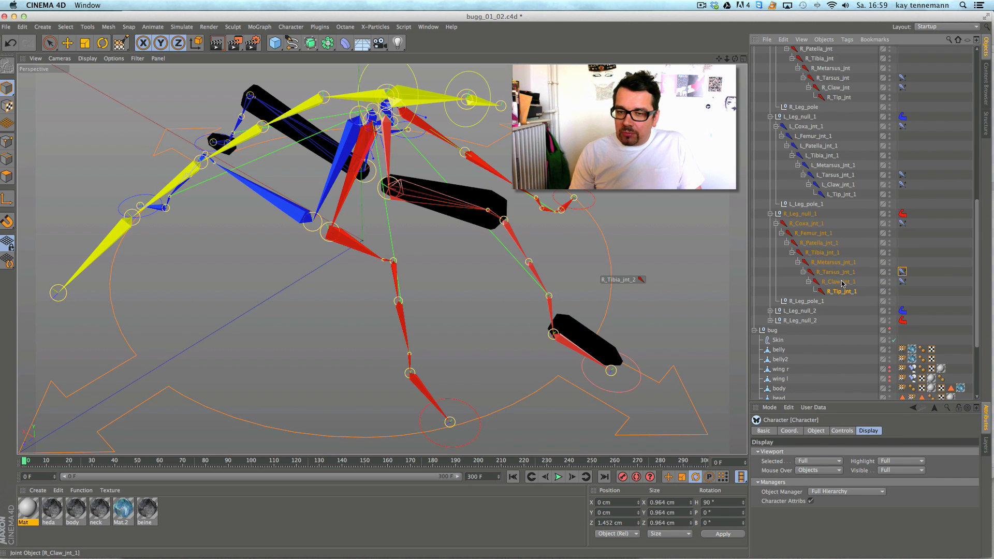
left_click(840, 283)
left_click_drag(701, 268, 653, 239, "alt")
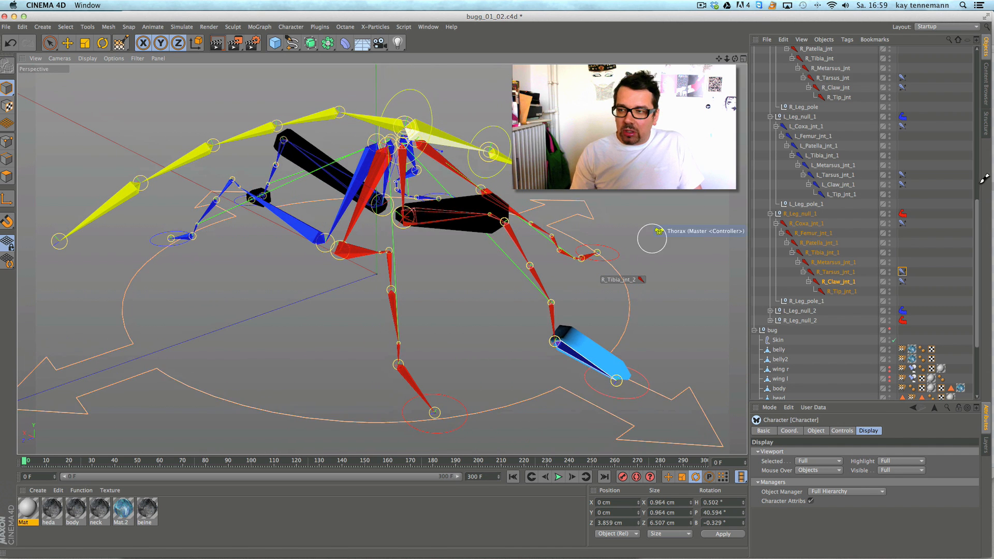
left_click(653, 239)
left_click_drag(978, 218, 949, 220)
left_click(641, 279)
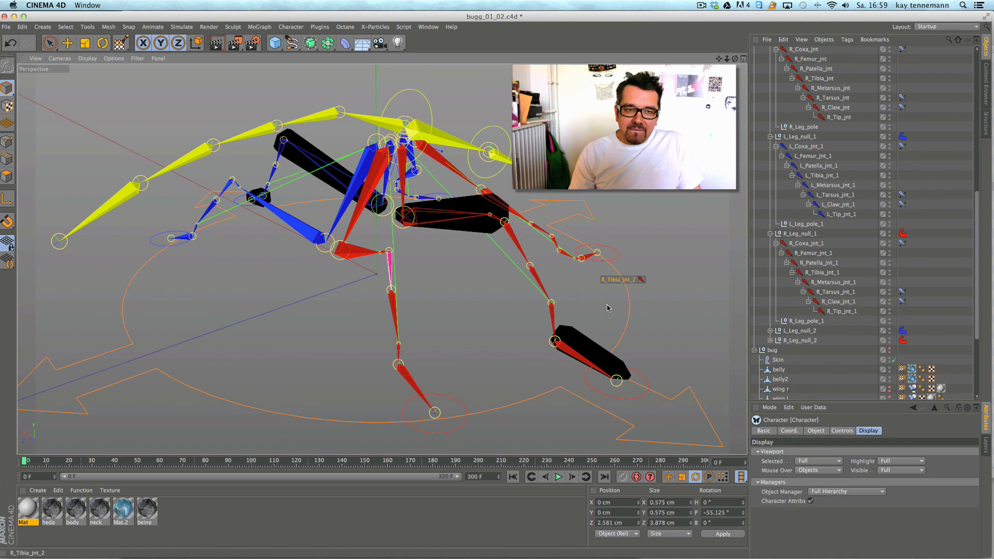
- Switch the Character object to Adjust mode so its leg components can be repositioned
left_click_drag(465, 300, 466, 336, "alt")
middle_click_drag(465, 336, 465, 301, "alt")
scroll(846, 129, "up", 10)
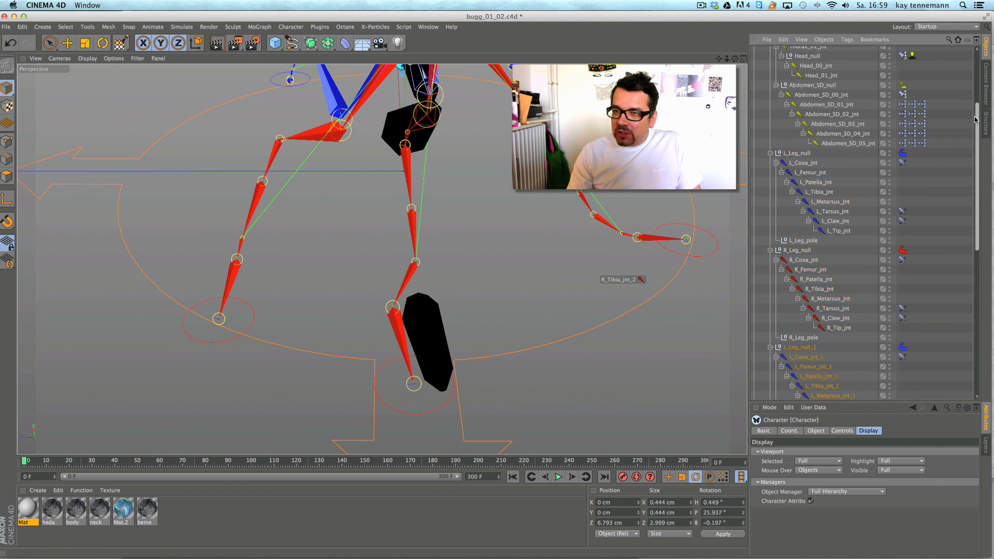
scroll(954, 86, "up", 3)
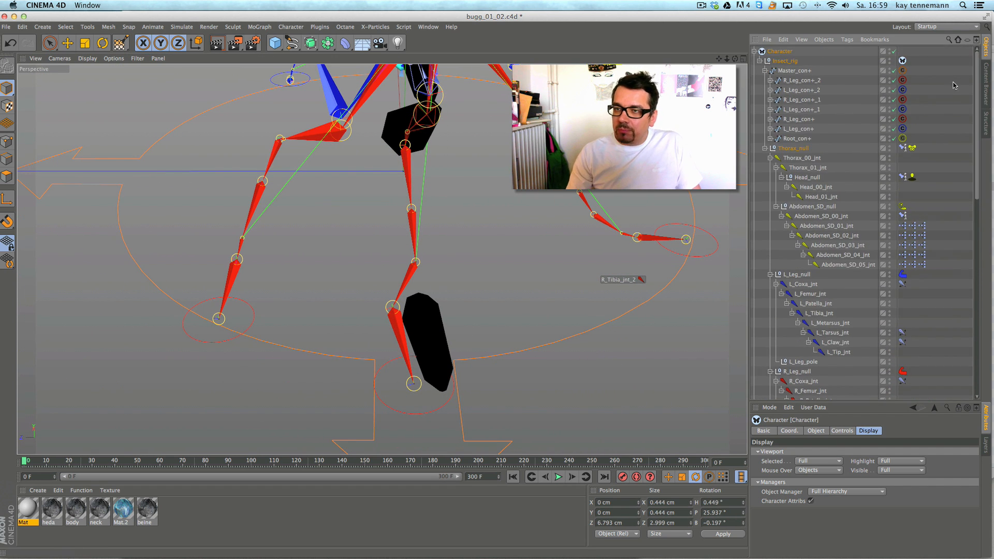
left_click(780, 53)
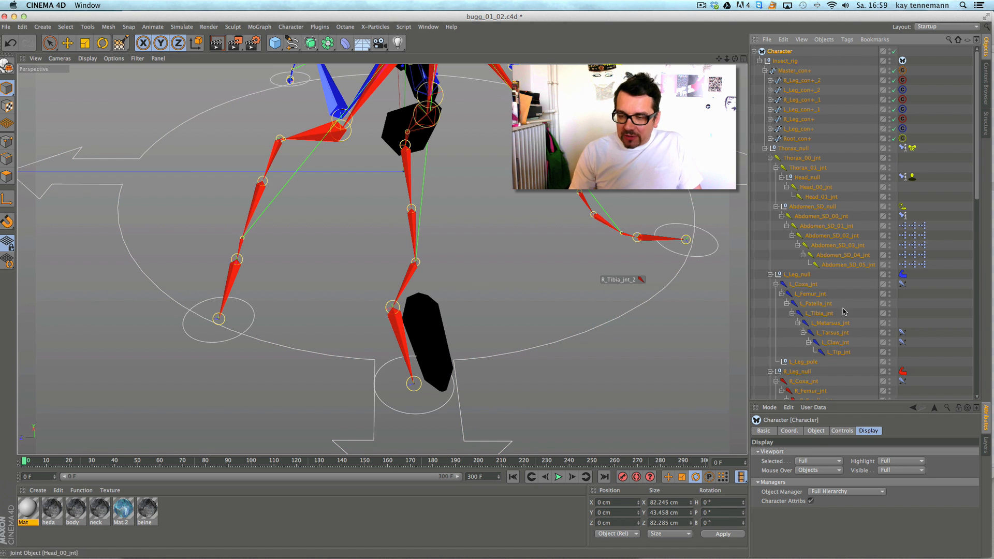
left_click(817, 431)
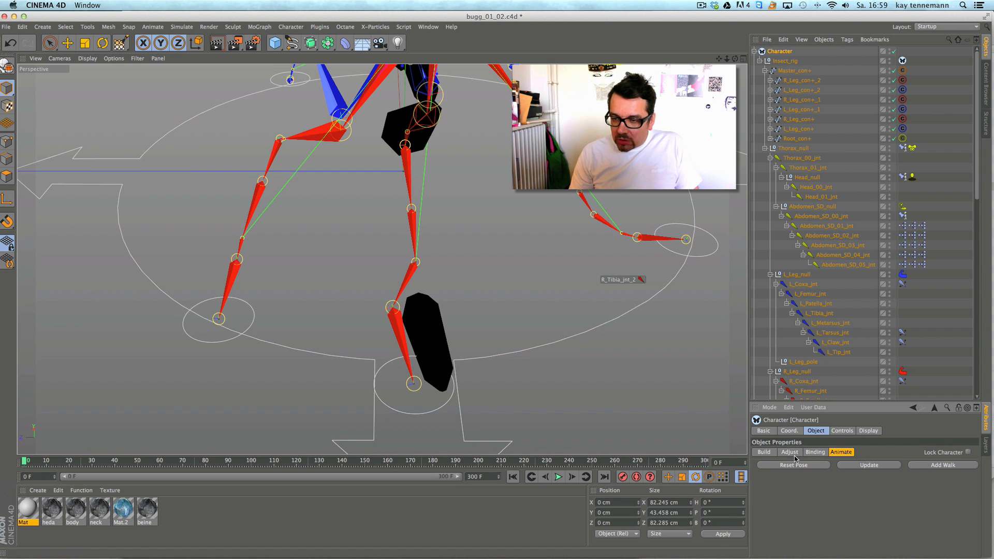
left_click(790, 453)
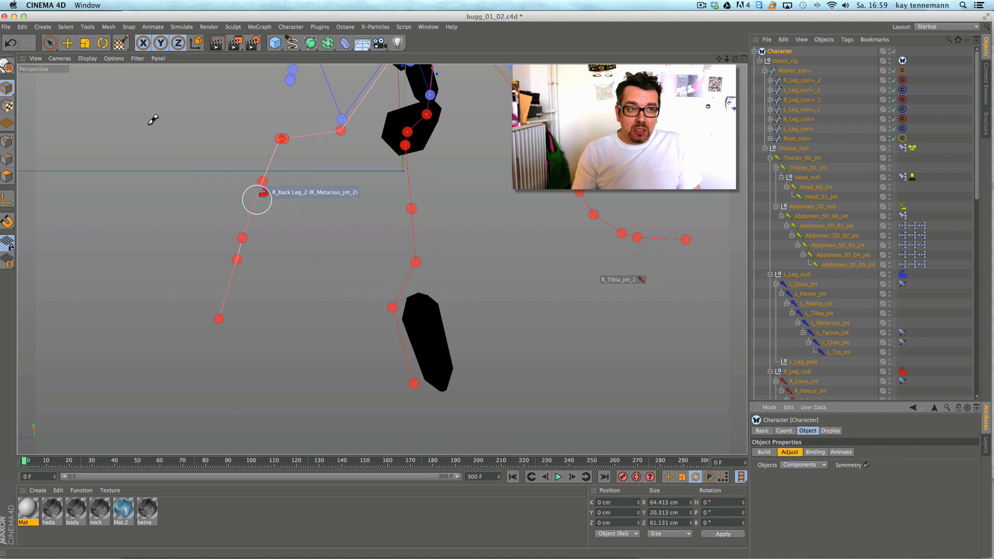
- Align the right middle leg's claw joint with the middle legg 3 mesh and switch the Character object to Binding mode
left_click(64, 42)
left_click(392, 307)
left_click_drag(451, 296, 616, 273)
left_click(617, 280)
left_click_drag(553, 264, 412, 343, "alt")
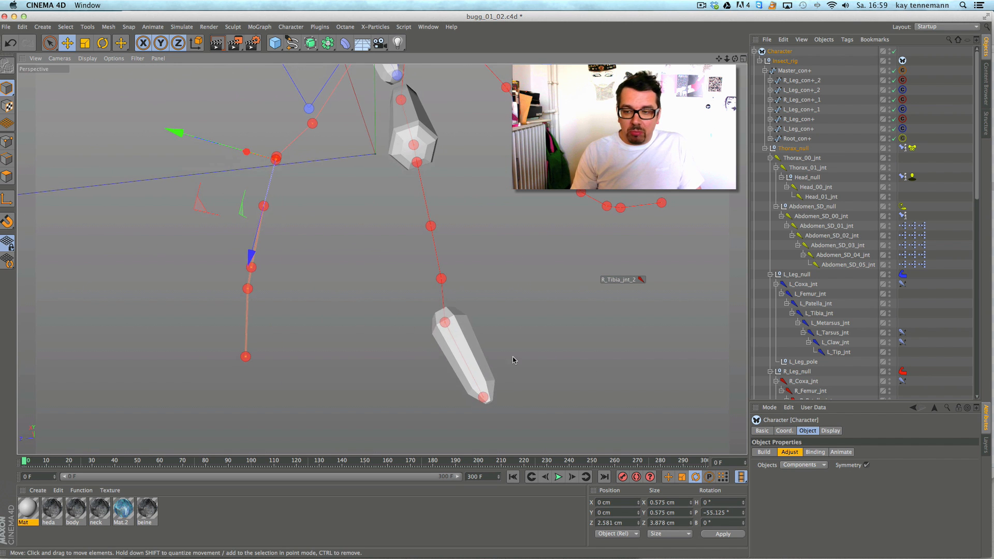
left_click(815, 452)
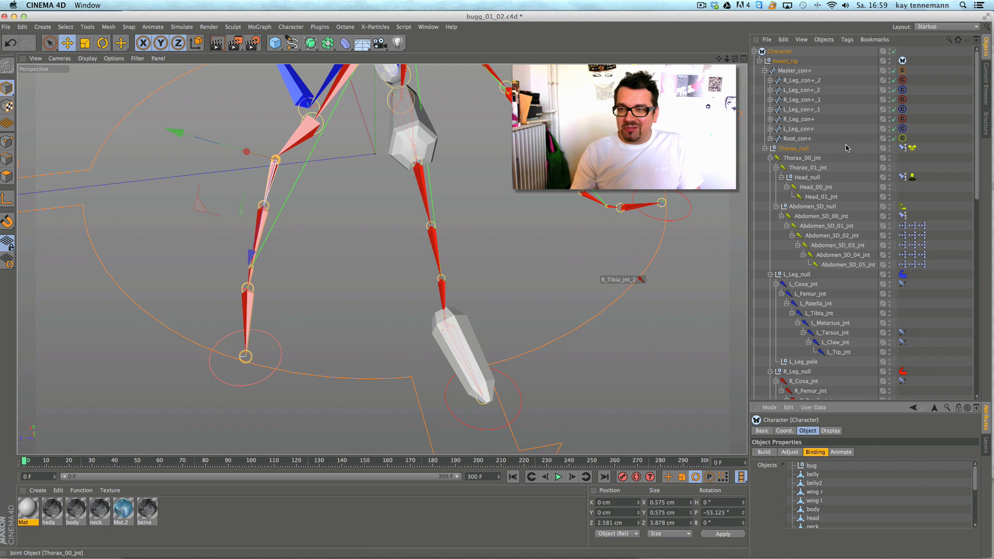
- Weight the right side of middle legg 3 fully to R_Claw_jnt_1 with the Weight Tool
left_click_drag(977, 185, 984, 382)
scroll(878, 274, "up", 4)
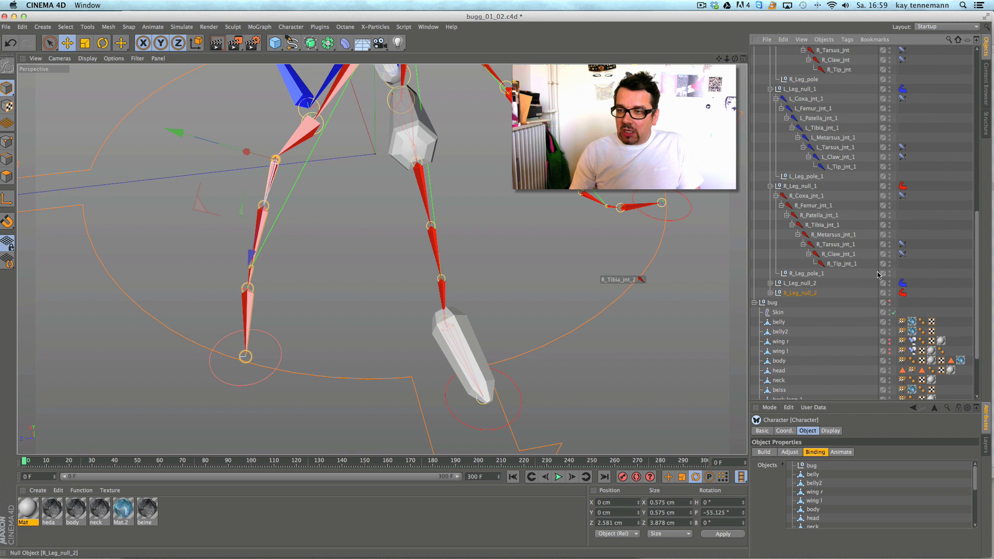
left_click(849, 254)
scroll(606, 275, "down", 3)
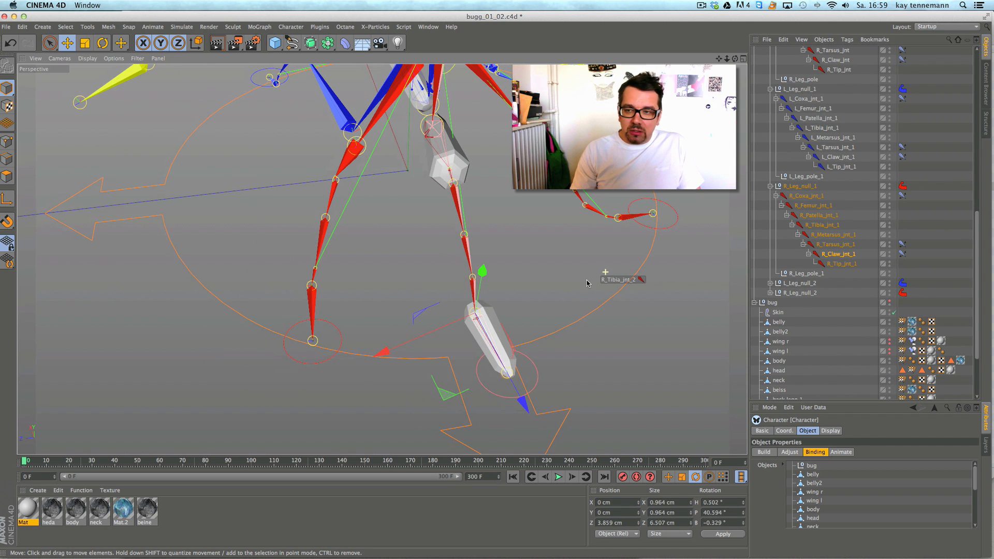
left_click_drag(588, 300, 632, 268, "alt")
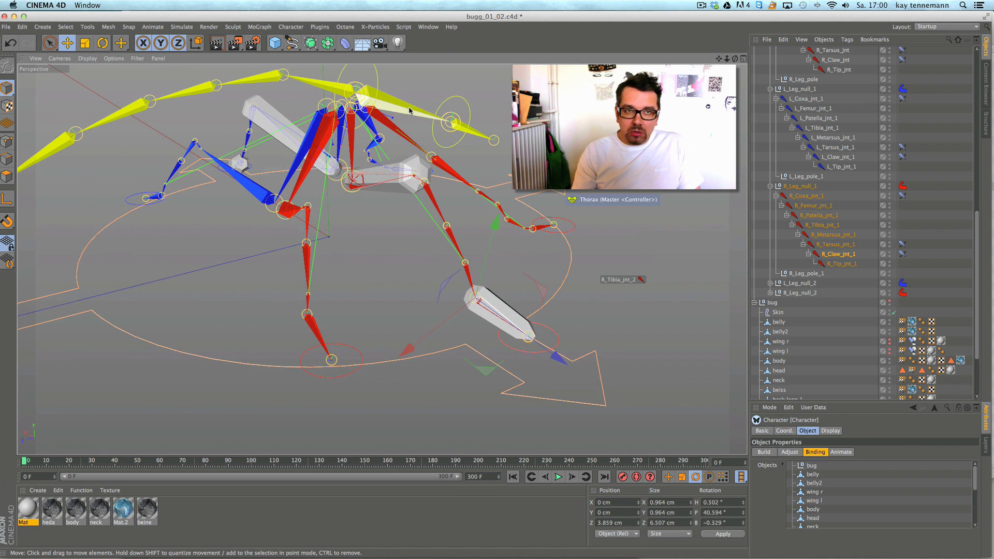
left_click(291, 26)
left_click(314, 161)
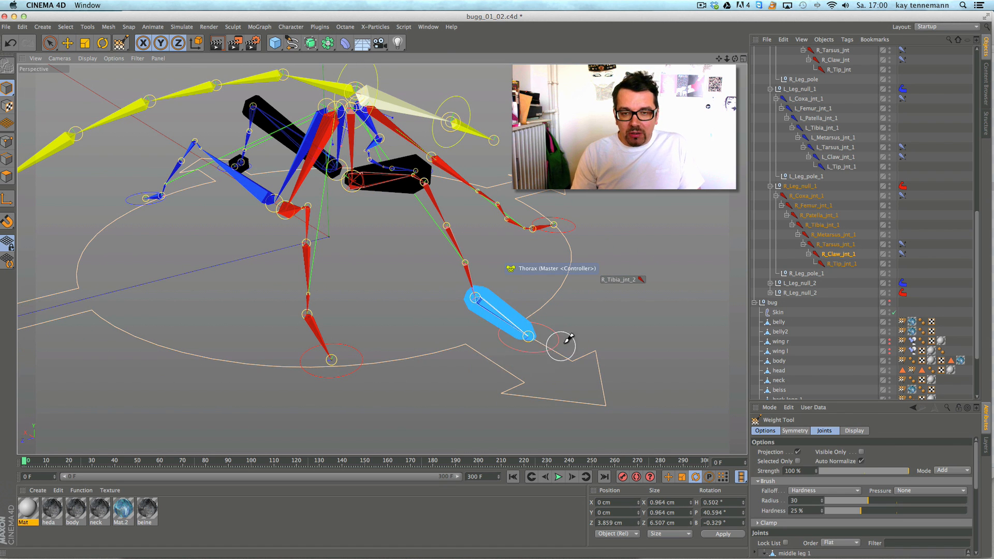
- Check the R_Tarsus_jnt_1 and R_Patella_jnt_1 weights and paint the right side of middle leg 1 fully to R_Femur_jnt_1
left_click(833, 245)
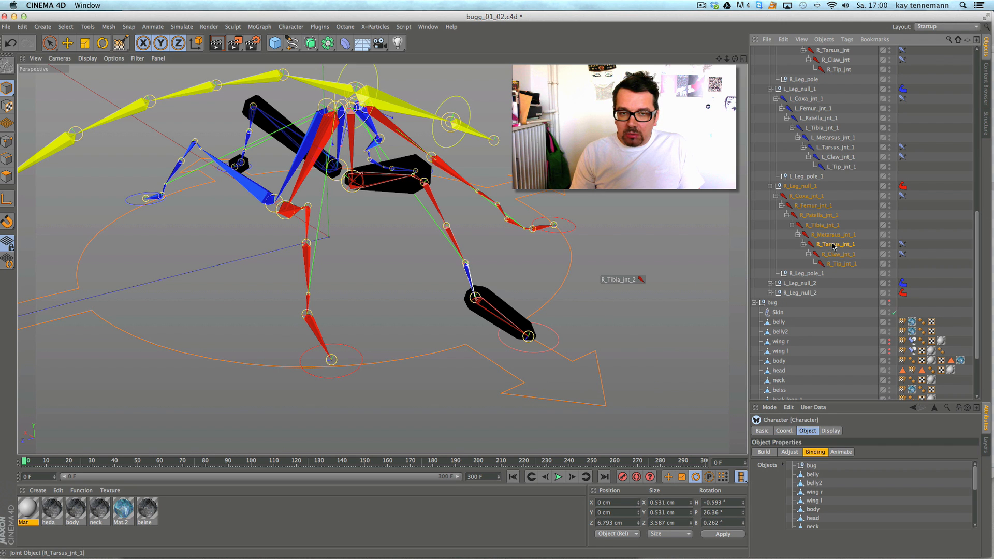
left_click(818, 215)
left_click(813, 206)
left_click_drag(510, 156, 492, 185, "alt")
middle_click_drag(493, 185, 506, 214, "alt")
mouse_move(501, 207)
left_mouse_down()
mouse_move(413, 212)
mouse_move(457, 204)
mouse_move(330, 151)
mouse_move(365, 188)
left_mouse_up()
left_click(798, 251)
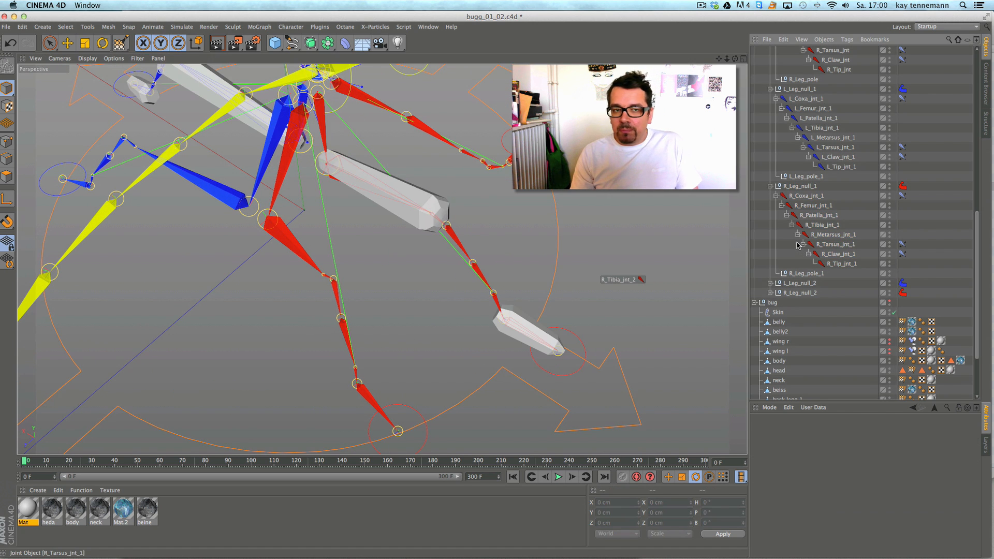
- Weight the left side of middle leg 1 fully to L_Femur_jnt_1
left_click(807, 101)
mouse_move(572, 248)
left_mouse_down("alt")
mouse_move(477, 200)
mouse_move(334, 256)
mouse_move(570, 259)
left_mouse_up("alt")
left_click(814, 109)
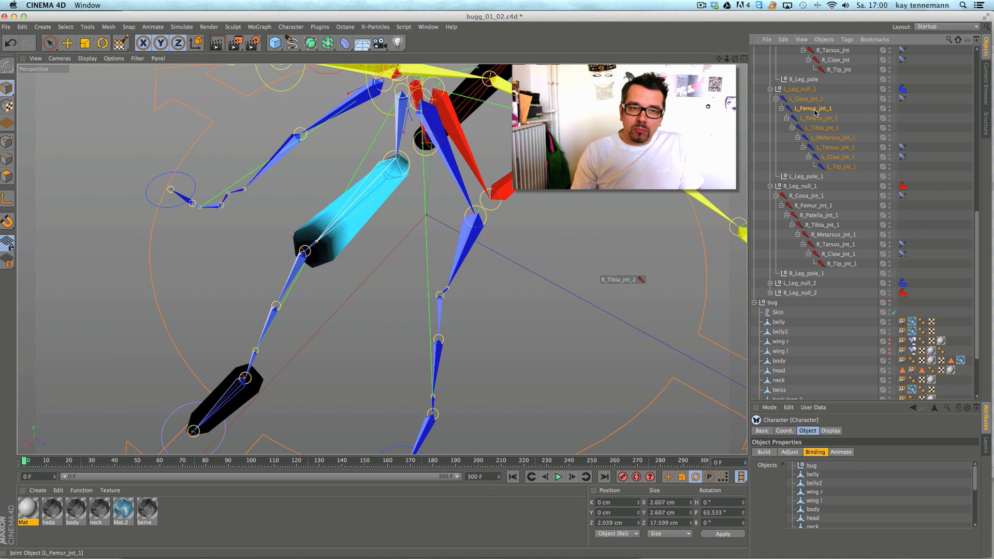
mouse_move(402, 178)
left_mouse_down()
mouse_move(396, 162)
mouse_move(299, 233)
mouse_move(321, 254)
mouse_move(414, 165)
mouse_move(382, 255)
left_mouse_up()
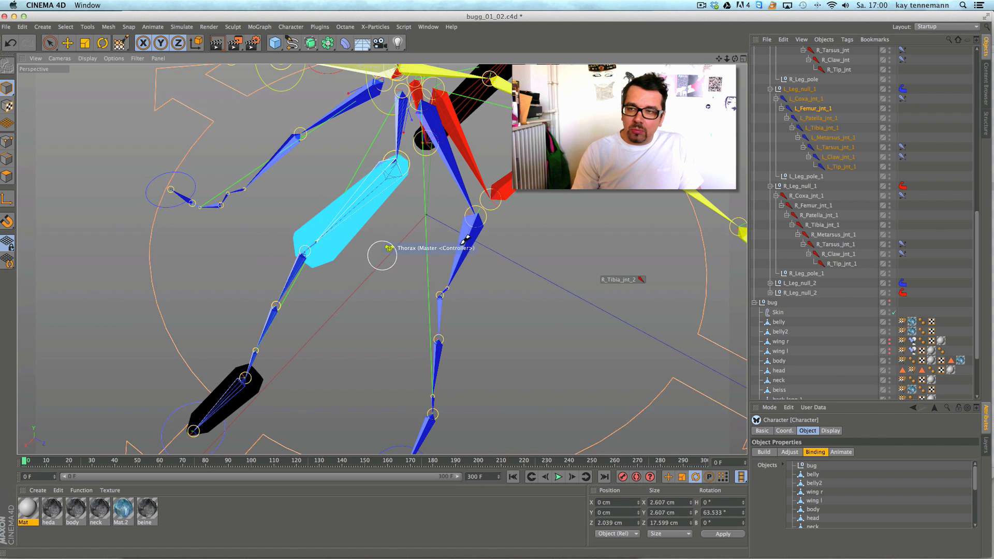
- Paint the left side of middle legg 3 fully to L_Claw_jnt_1
left_click(841, 157)
middle_click_drag(340, 330, 381, 269, "alt")
mouse_move(287, 317)
left_mouse_down()
mouse_move(295, 306)
mouse_move(266, 342)
mouse_move(233, 356)
mouse_move(309, 351)
left_mouse_up()
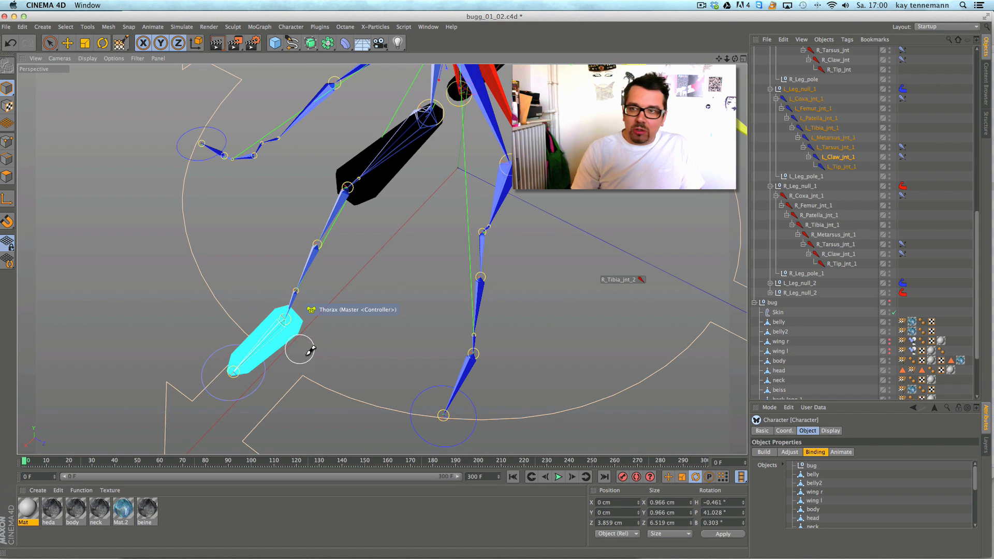
- Bring up the Weight Tool's options and clear the joint selection
scroll(981, 316, "down", 5)
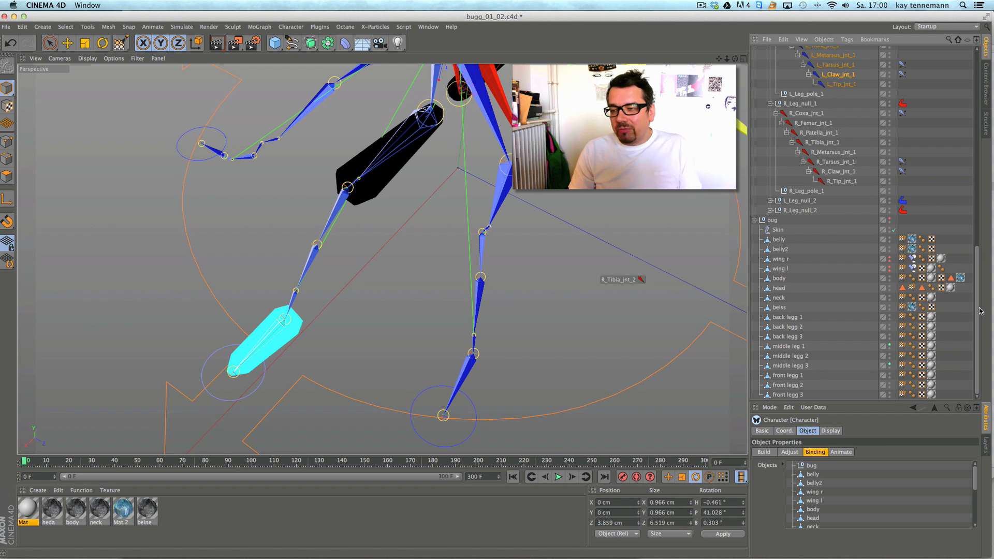
left_click(291, 26)
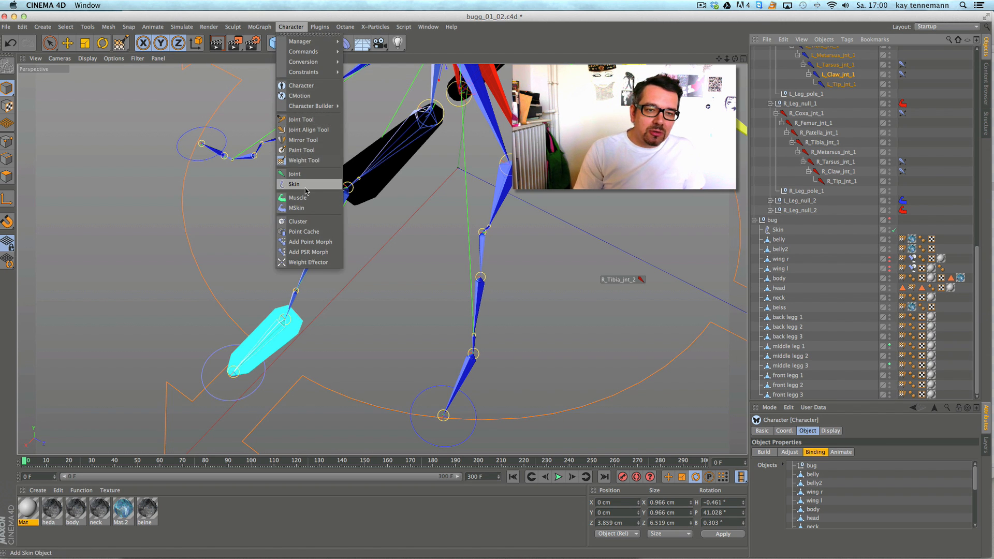
left_click(309, 161)
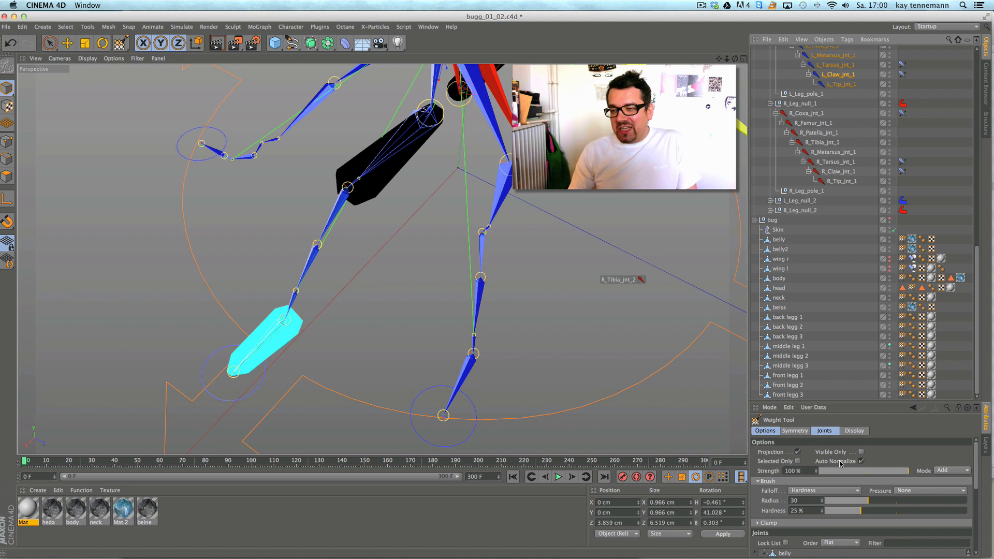
left_click(961, 316)
scroll(975, 353, "up", 3)
scroll(980, 345, "down", 3)
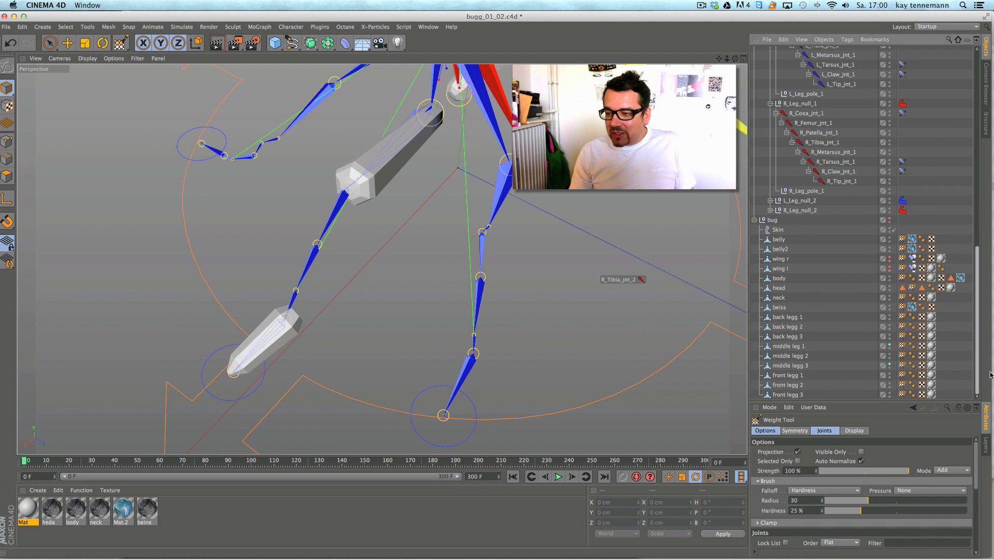
left_click(993, 302)
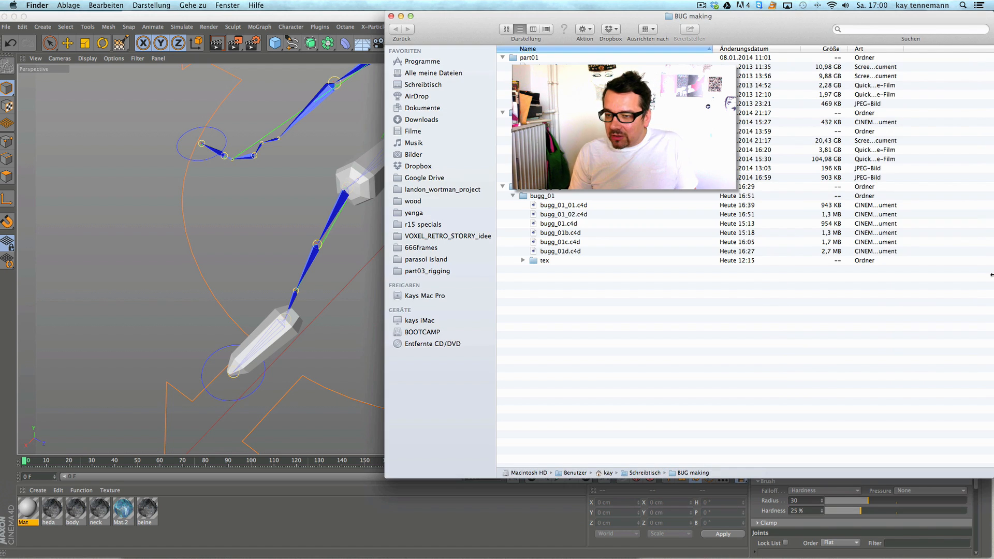
left_click(376, 16)
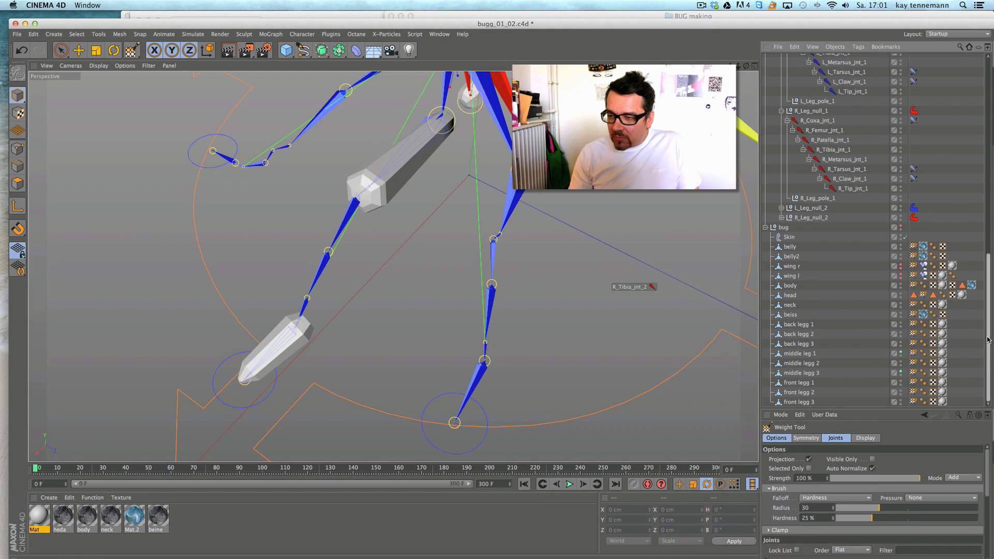
- Show middle legg 2 and hide middle leg 1 and middle legg 3
left_click_drag(909, 364, 907, 365)
left_click(899, 364)
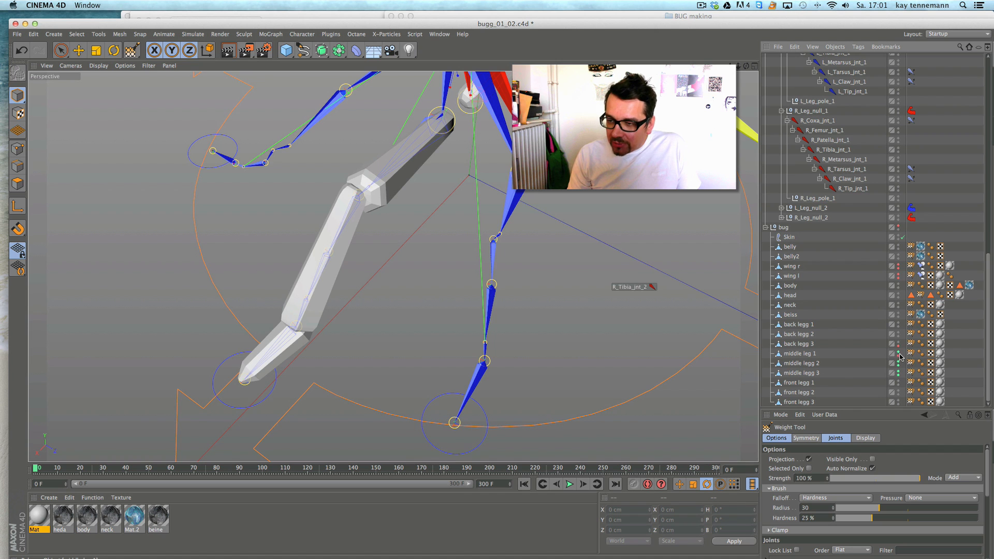
left_click(898, 353)
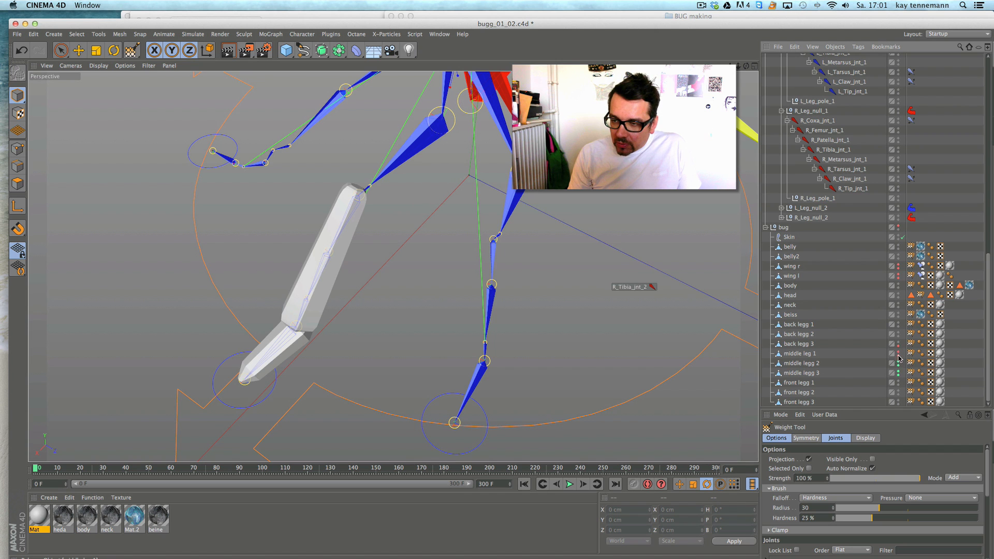
left_click(898, 373)
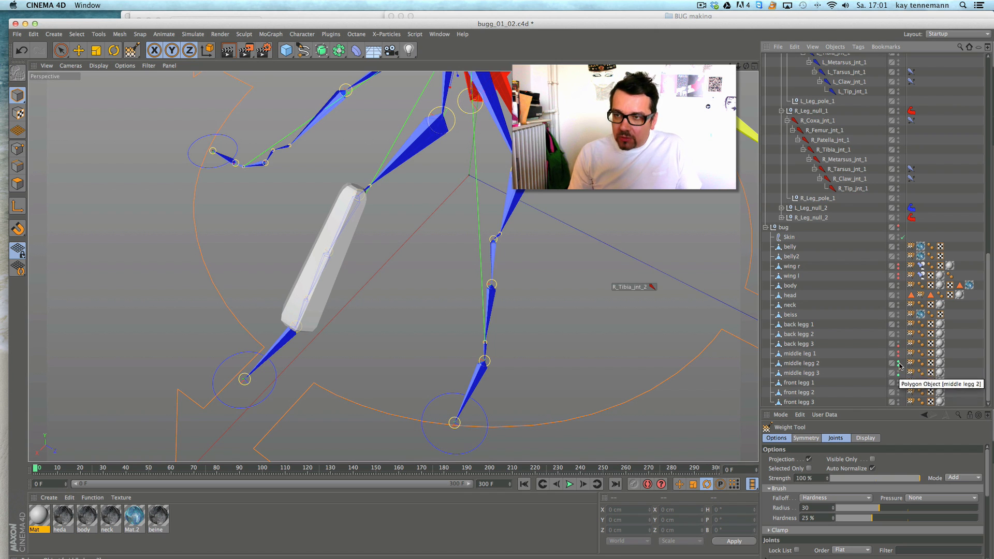
- Weight the left side of middle legg 2 fully to L_Tibia_jnt_1
right_click_drag(619, 211, 581, 212, "alt")
middle_click_drag(586, 206, 500, 287, "alt")
left_click_drag(535, 252, 611, 223, "alt")
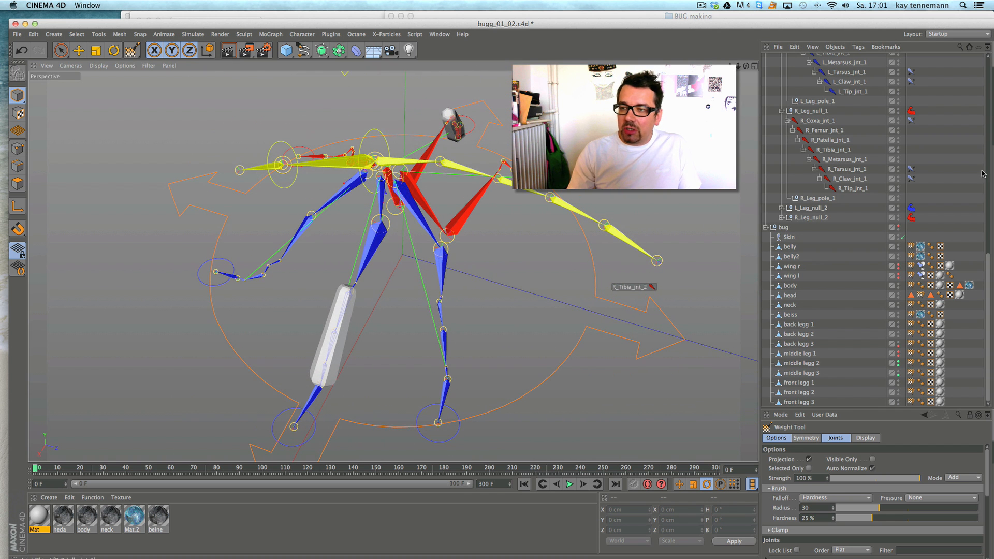
scroll(988, 300, "up", 5)
left_click(833, 189)
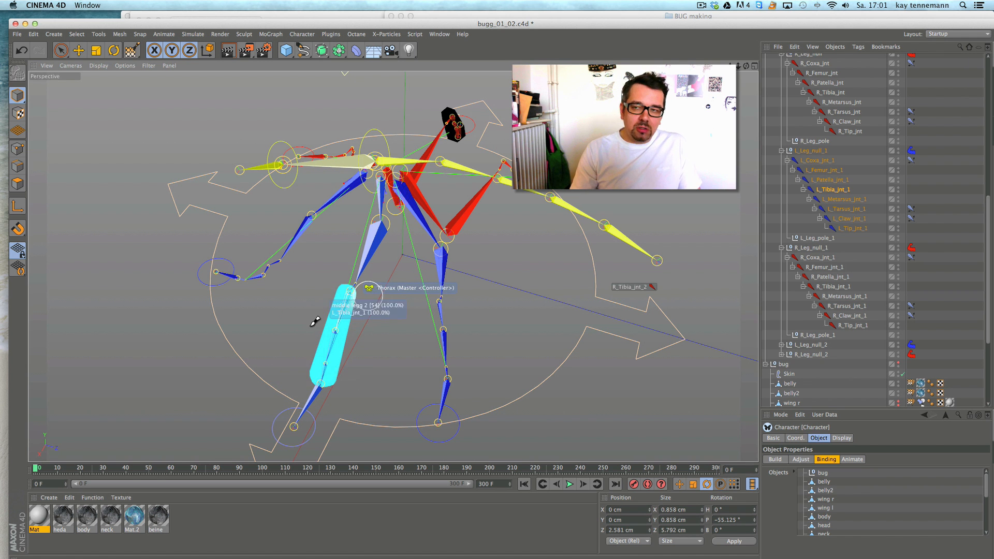
left_click(931, 159)
- Check the R_Patella_jnt_1 weights and paint the right side of middle legg 2 fully to R_Tibia_jnt_1
scroll(907, 155, "up", 3)
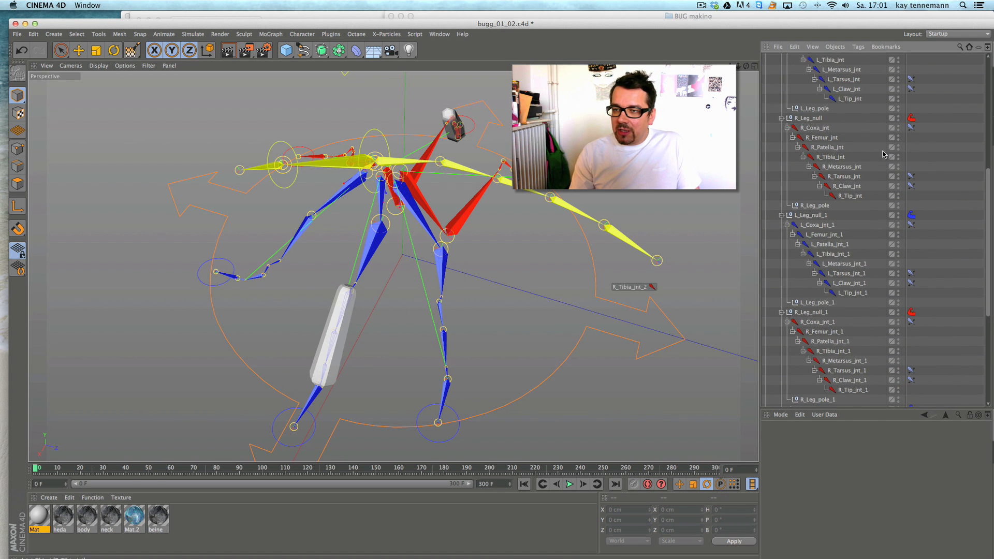
left_click(838, 160)
left_click_drag(394, 266, 430, 209, "alt")
left_click(832, 158)
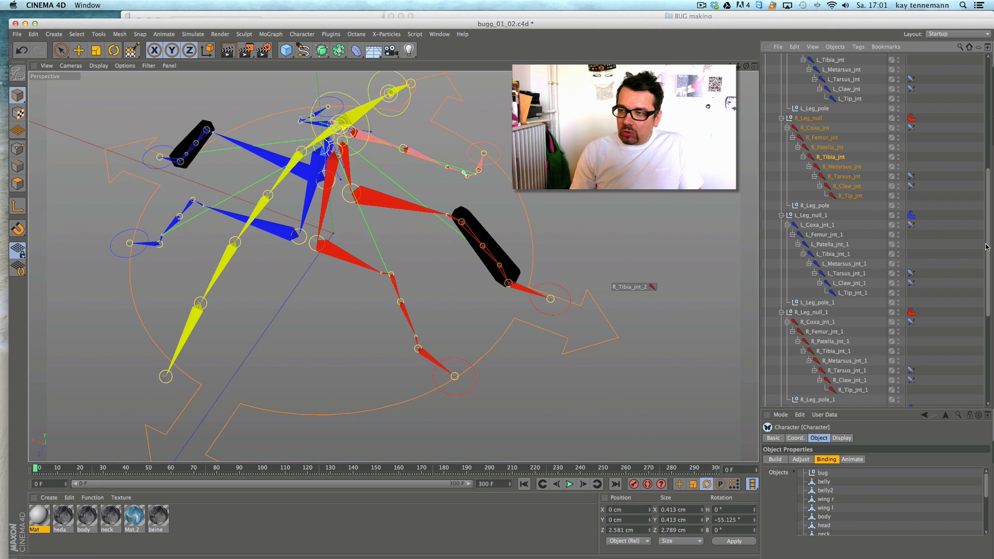
scroll(880, 236, "down", 5)
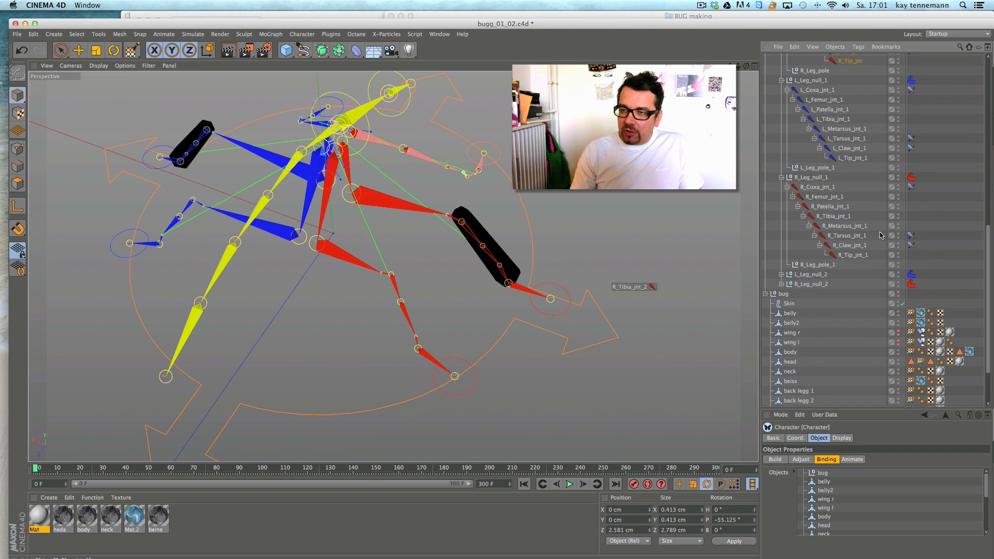
left_click(829, 207)
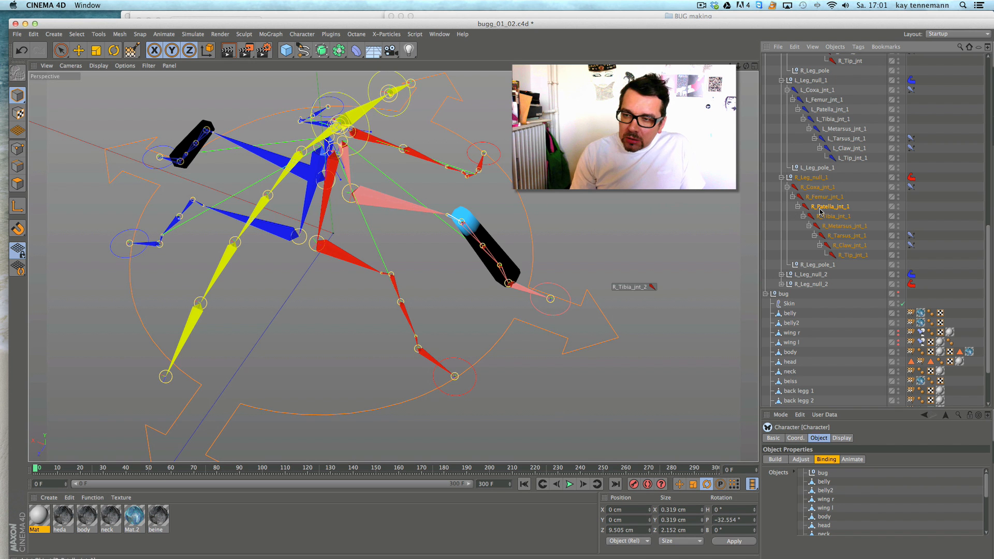
key("Down")
mouse_move(498, 205)
left_mouse_down("alt")
mouse_move(502, 233)
mouse_move(466, 249)
mouse_move(501, 282)
mouse_move(501, 329)
mouse_move(484, 262)
mouse_move(508, 264)
mouse_move(459, 275)
mouse_move(352, 239)
mouse_move(317, 202)
mouse_move(522, 318)
mouse_move(506, 266)
mouse_move(755, 268)
mouse_move(855, 244)
mouse_move(876, 228)
left_mouse_up("alt")
left_click_drag(574, 228, 834, 215, "alt")
- Restore the object list's width and clear the joint selection
left_click_drag(760, 259, 991, 261)
scroll(927, 264, "down", 5)
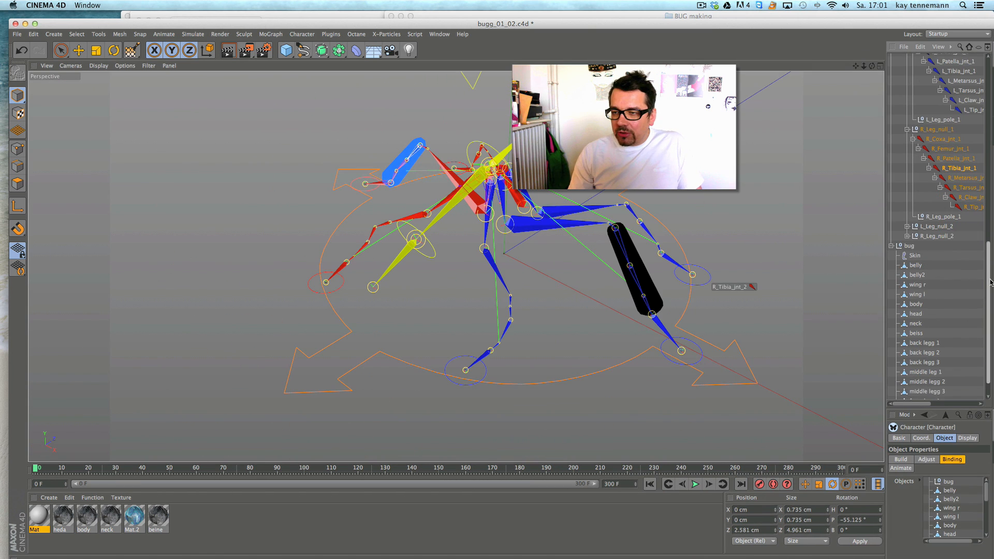
scroll(925, 264, "up", 1)
left_click(915, 264)
left_click_drag(886, 270, 745, 279)
left_click(972, 265)
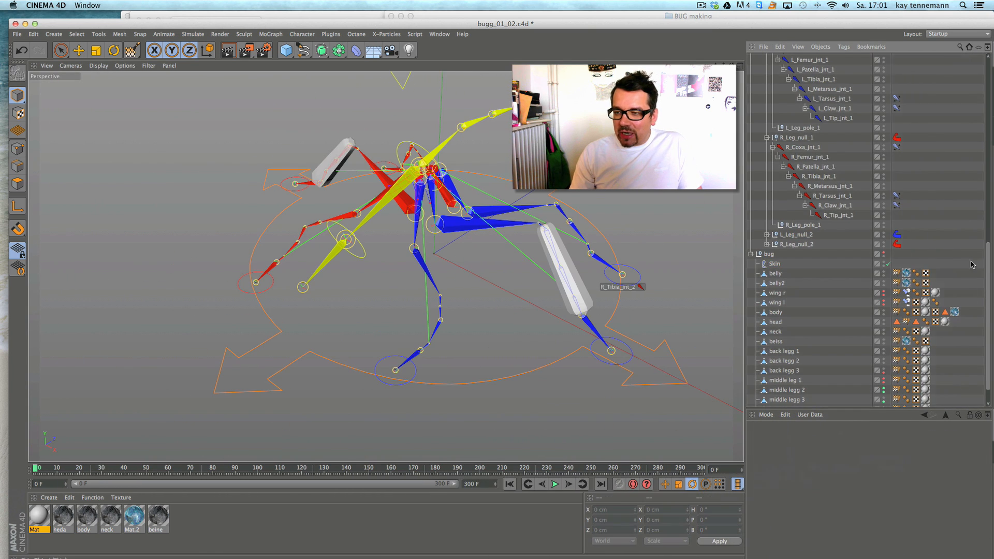
- Reset middle leg 1, middle legg 2 and middle legg 3 to default visibility and clear the selection
scroll(990, 266, "down", 2)
left_click(916, 314)
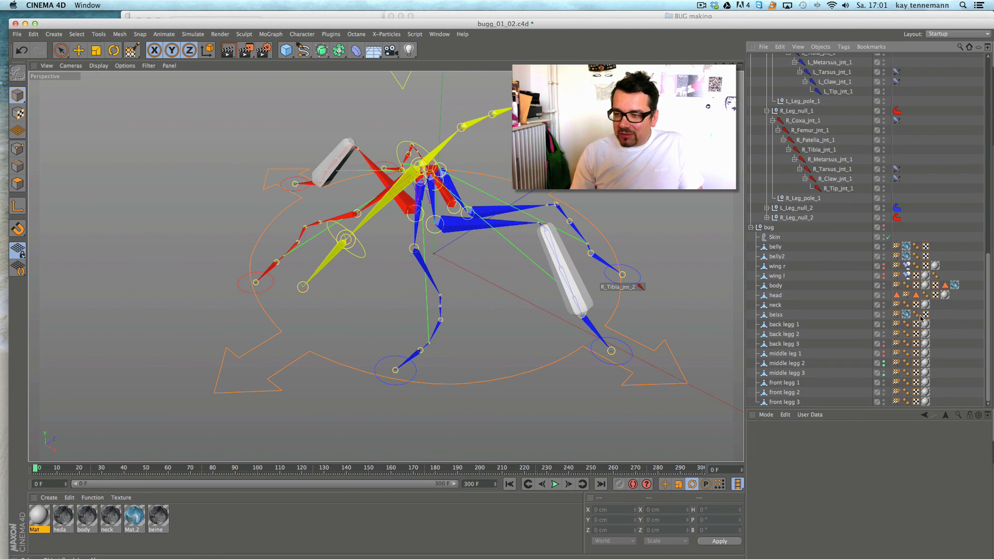
left_click(884, 354)
left_click(884, 357)
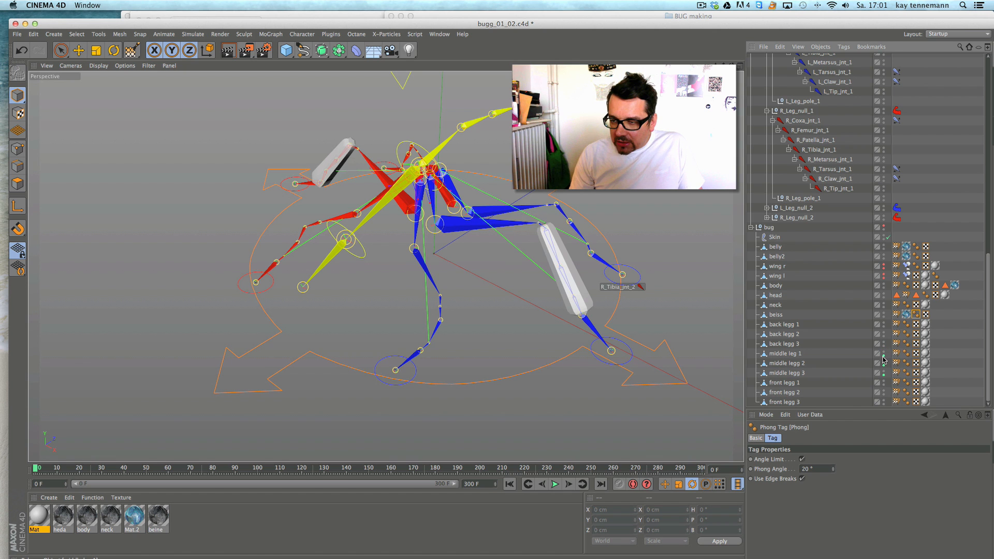
left_click(884, 363)
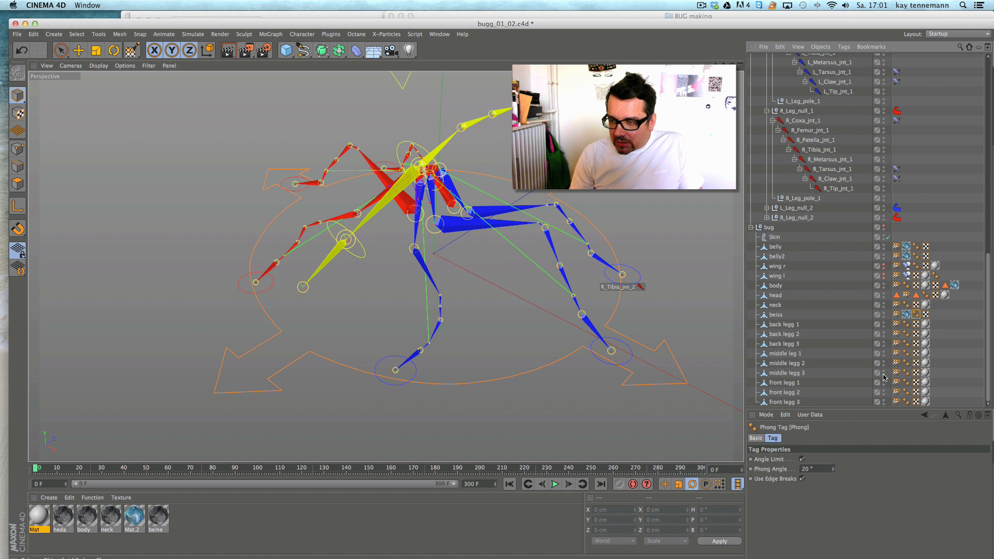
left_click(957, 296)
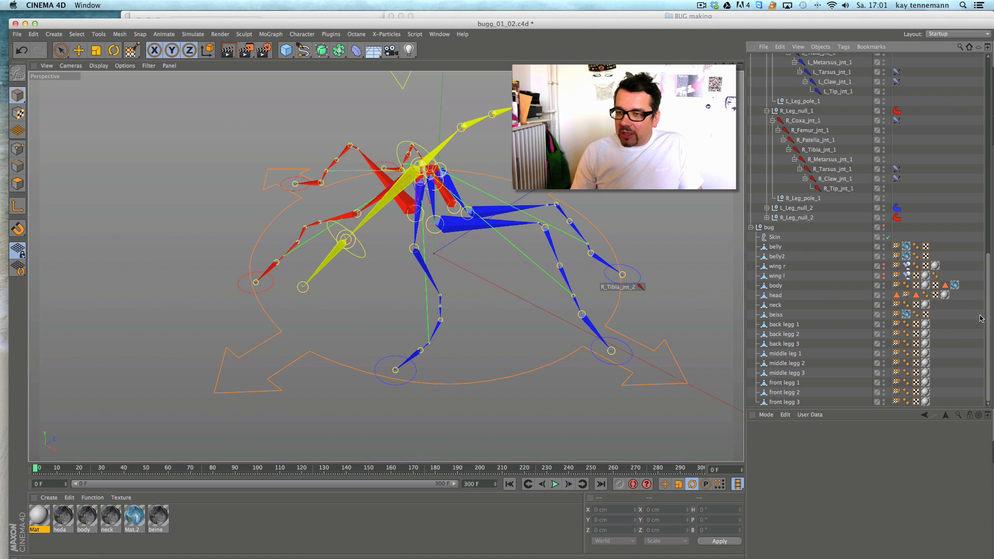
- Collapse the R_Leg_null_1 and L_Leg_null_1 hierarchies in the object list
left_click(767, 112)
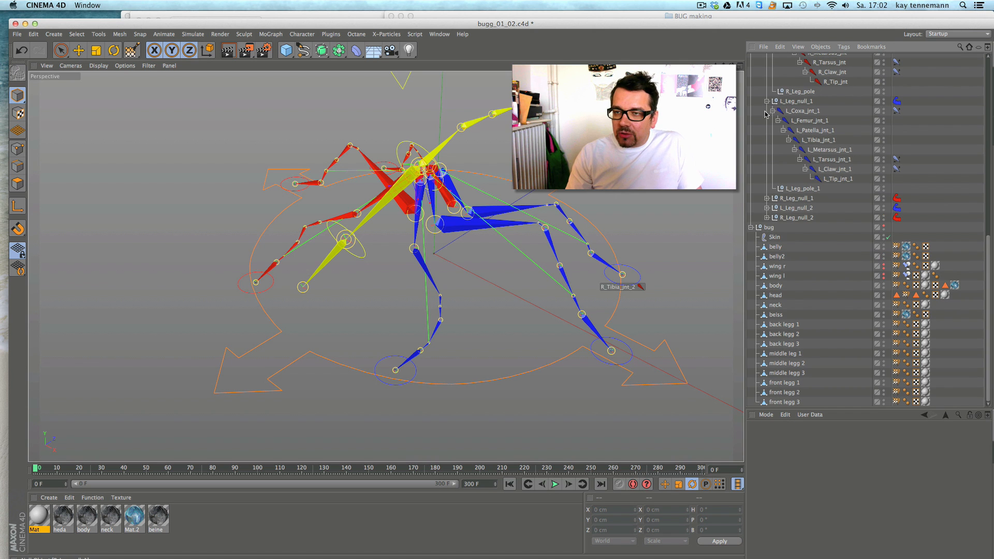
left_click(767, 102)
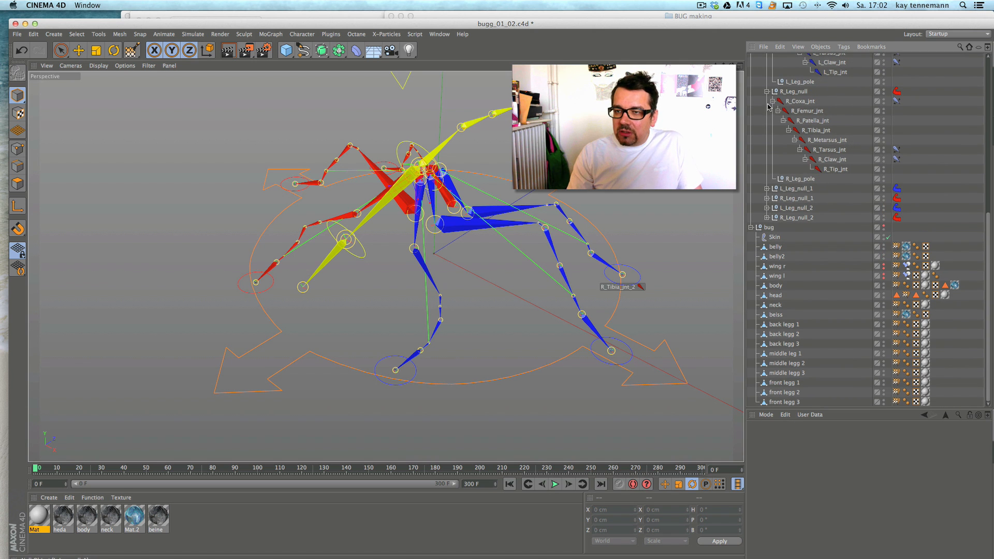
scroll(985, 295, "up", 10)
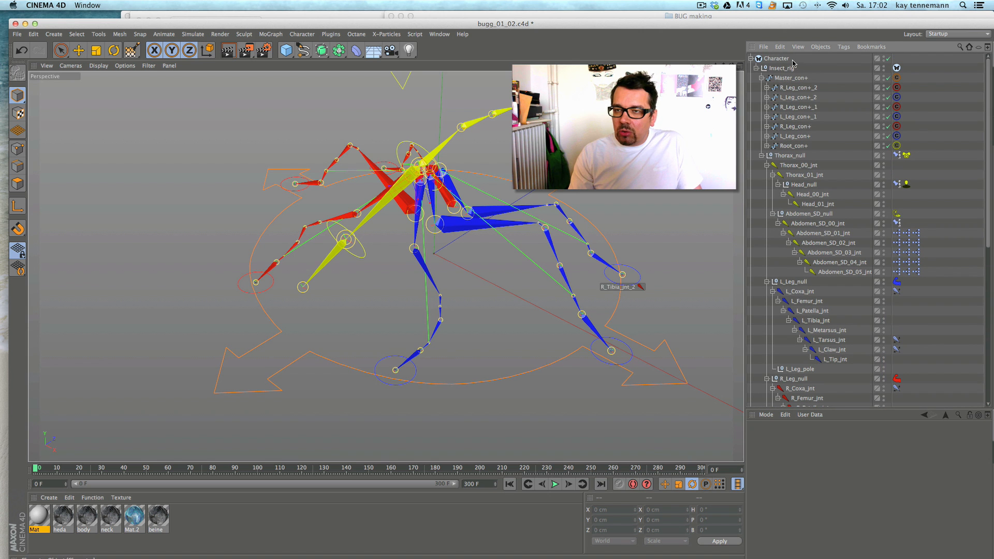
left_click_drag(983, 140, 984, 295)
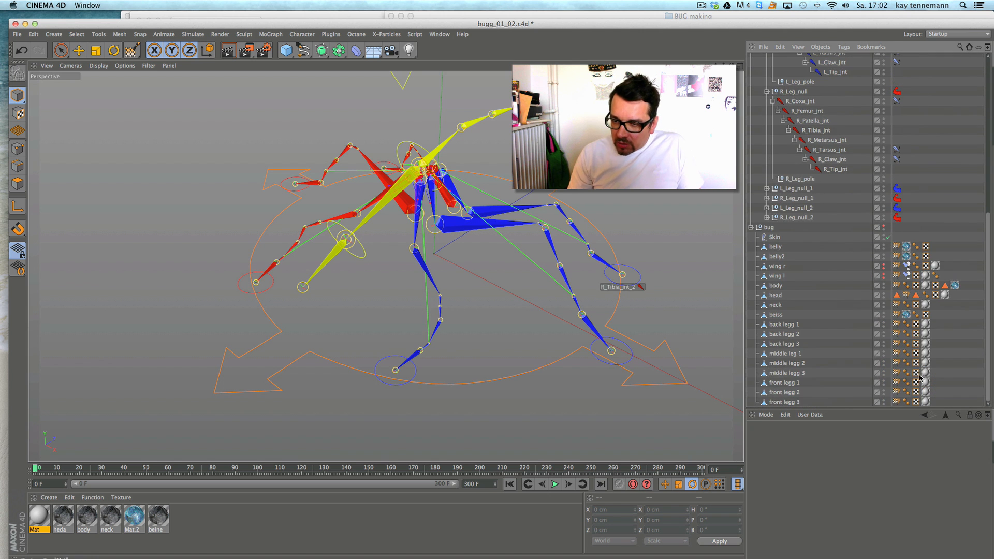
- Make front legg 1 and front legg 3 visible
left_click_drag(632, 295, 943, 297, "alt")
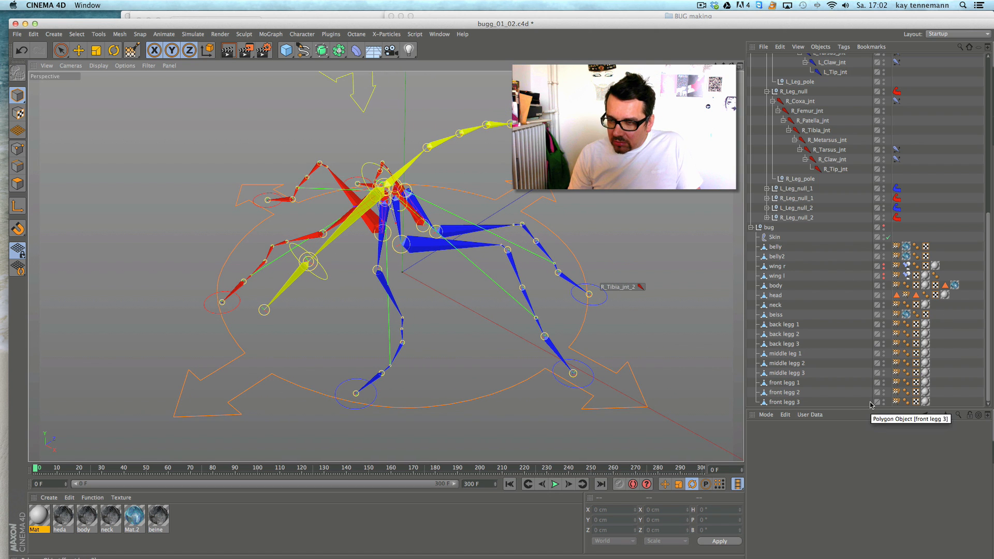
left_click(884, 382)
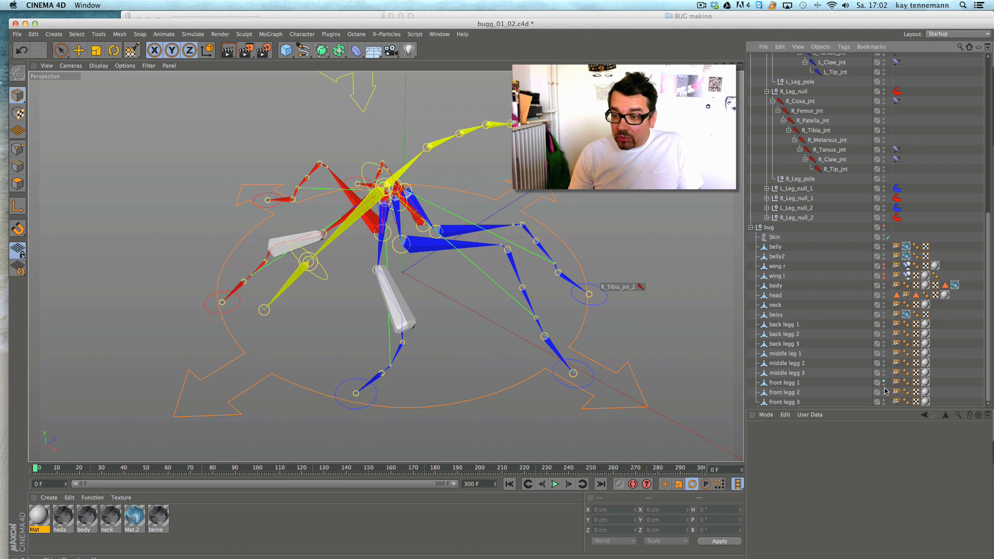
left_click(884, 402)
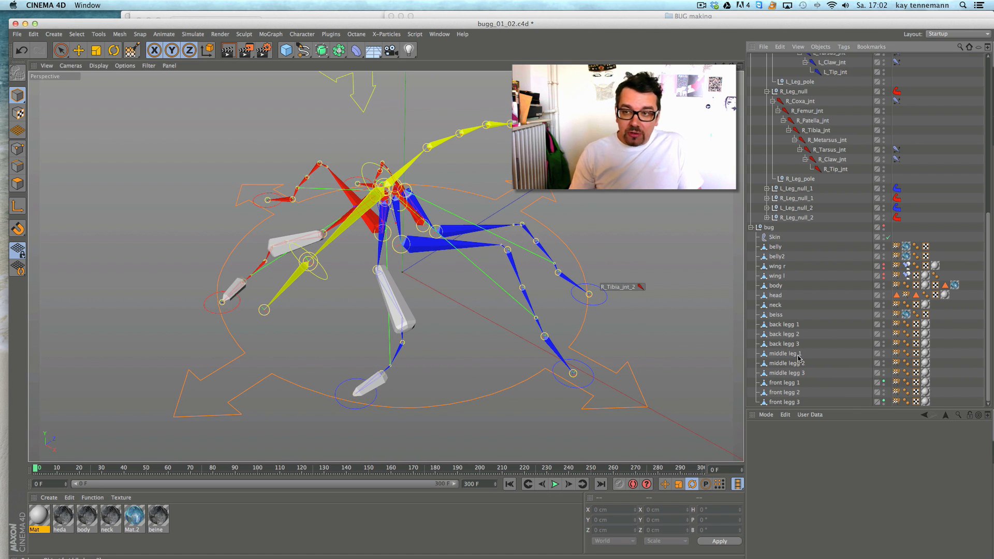
- Weight the right side of front legg 3 fully to R_Claw_jnt and of front legg 1 fully to R_Femur_jnt
left_click(839, 161)
left_click_drag(326, 285, 379, 302, "alt")
middle_click_drag(323, 297, 380, 285, "alt")
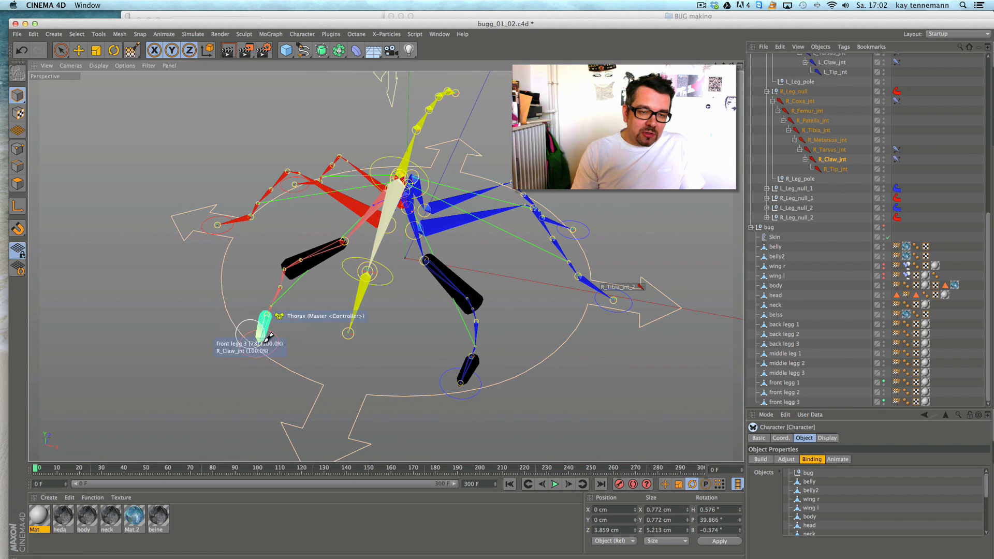
left_click(815, 122)
left_click(812, 111)
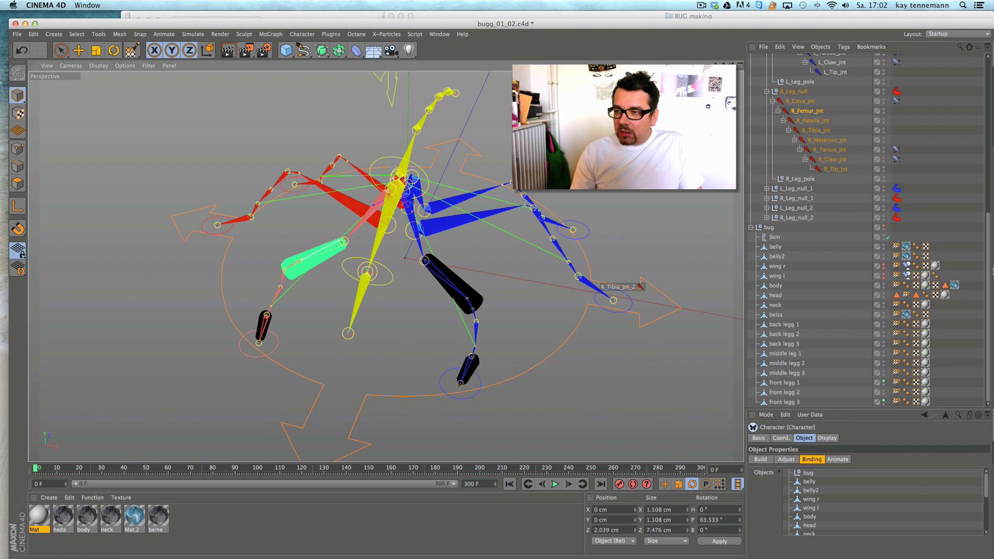
- Weight the left side of front legg 3 fully to L_Claw_jnt and of front legg 1 fully to L_Femur_jnt
scroll(844, 168, "up", 4)
left_click(835, 139)
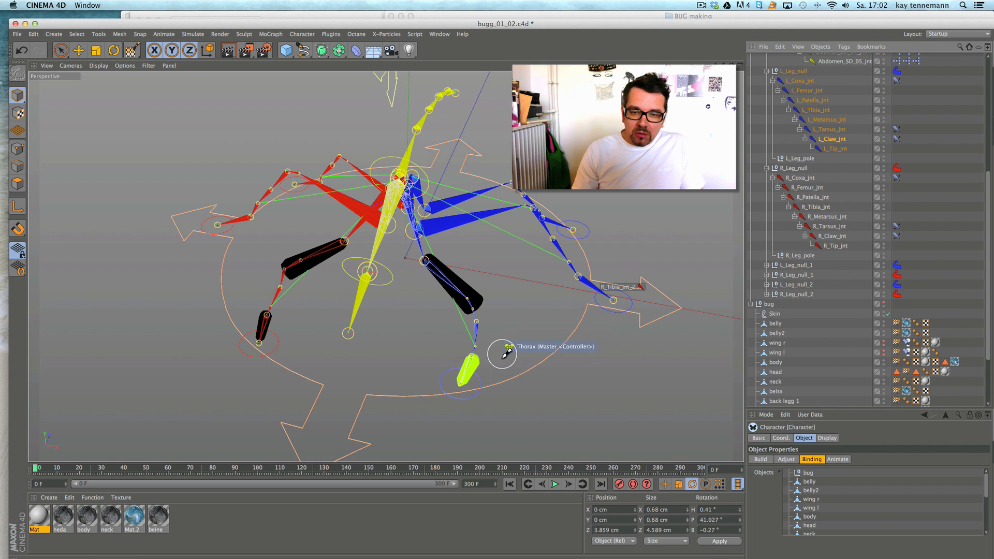
left_click(806, 90)
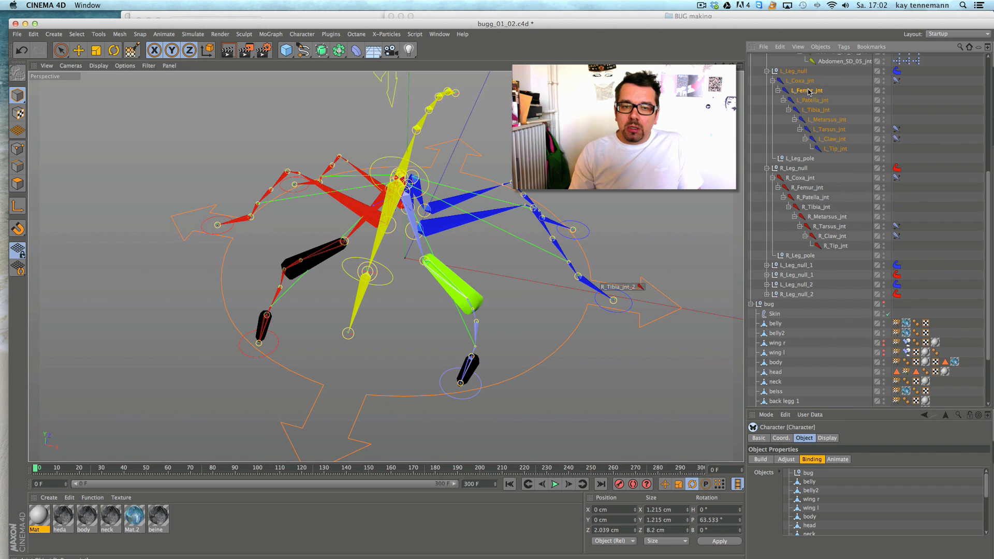
mouse_move(512, 273)
left_mouse_down()
mouse_move(489, 290)
mouse_move(422, 262)
left_mouse_up()
- Show front legg 2 and return front legg 1 and front legg 3 to their hidden default visibility
scroll(985, 361, "down", 5)
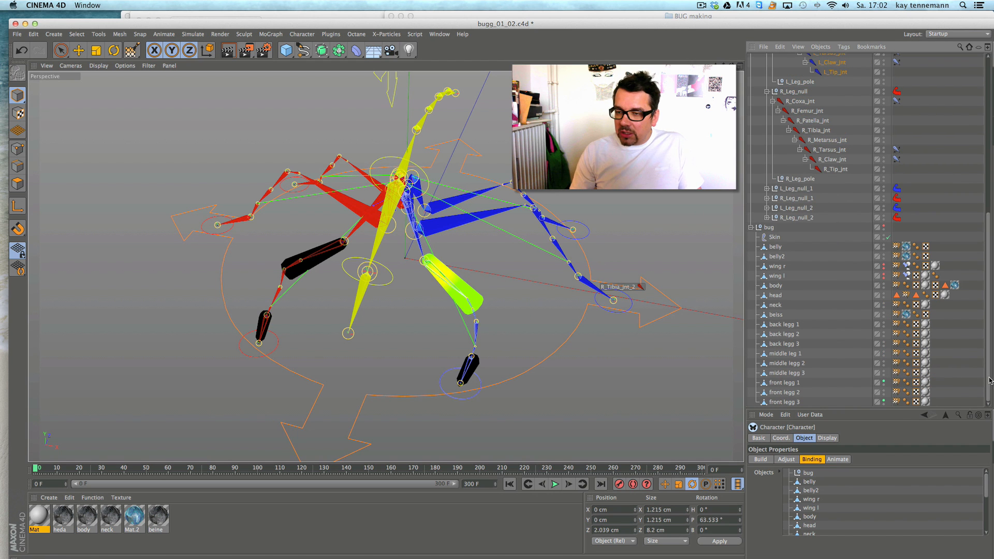
left_click(885, 391)
left_click(884, 381)
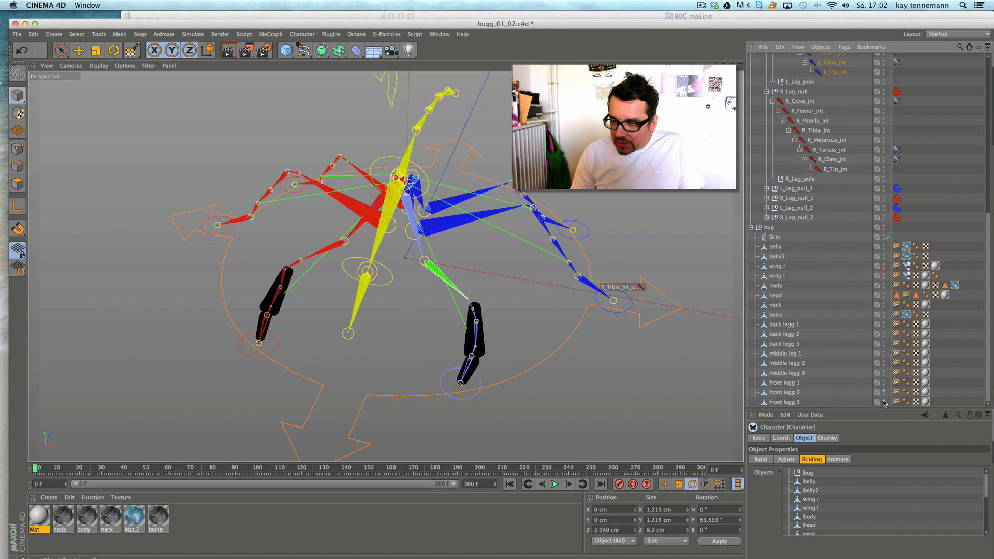
left_click(884, 402)
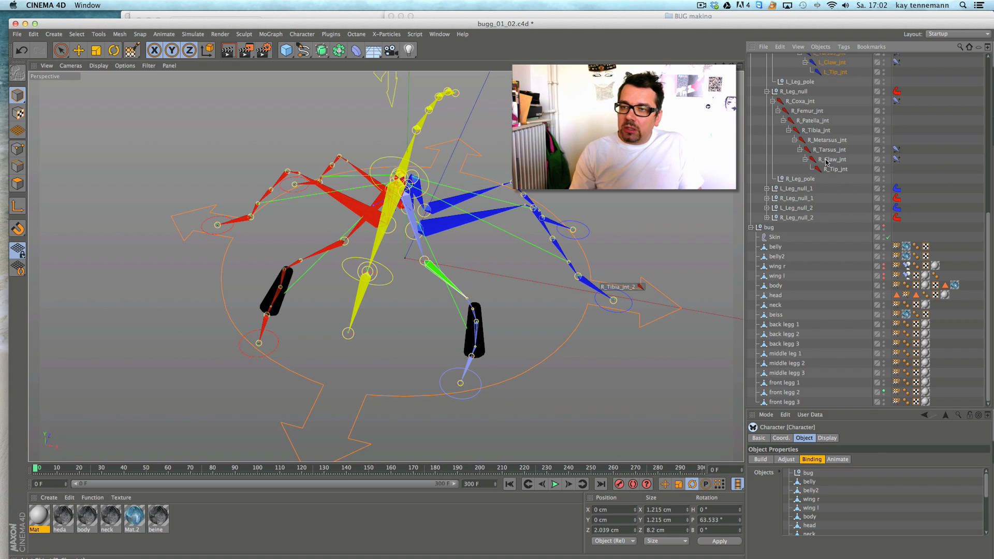
- Weight the right side of front legg 2 fully to R_Tibia_jnt
left_click(823, 139)
left_click(820, 130)
mouse_move(394, 300)
left_mouse_down("alt")
mouse_move(562, 288)
mouse_move(517, 304)
left_mouse_up("alt")
mouse_move(295, 328)
left_mouse_down()
mouse_move(271, 344)
mouse_move(302, 382)
mouse_move(274, 329)
left_mouse_up()
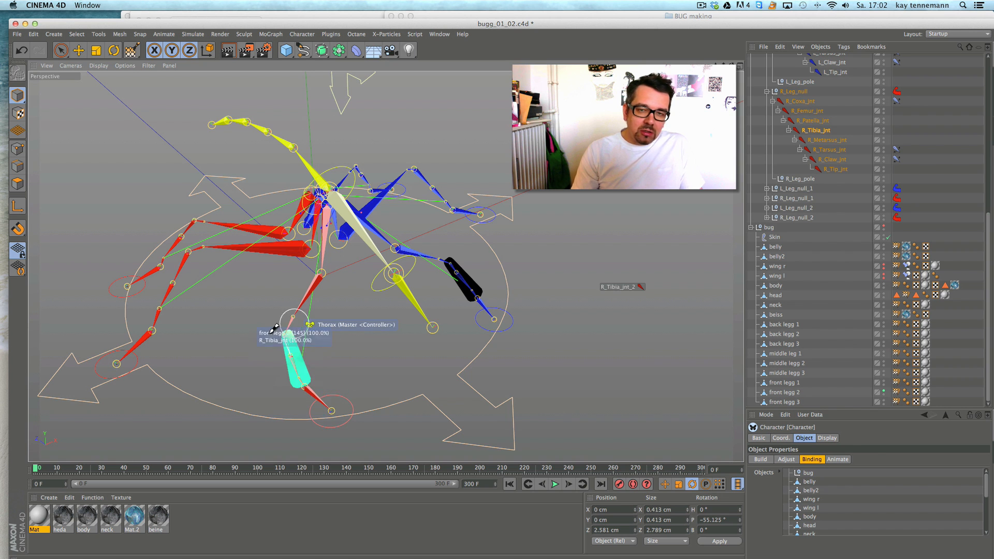
- Paint the left side of front legg 2 fully to L_Tibia_jnt
scroll(927, 132, "up", 5)
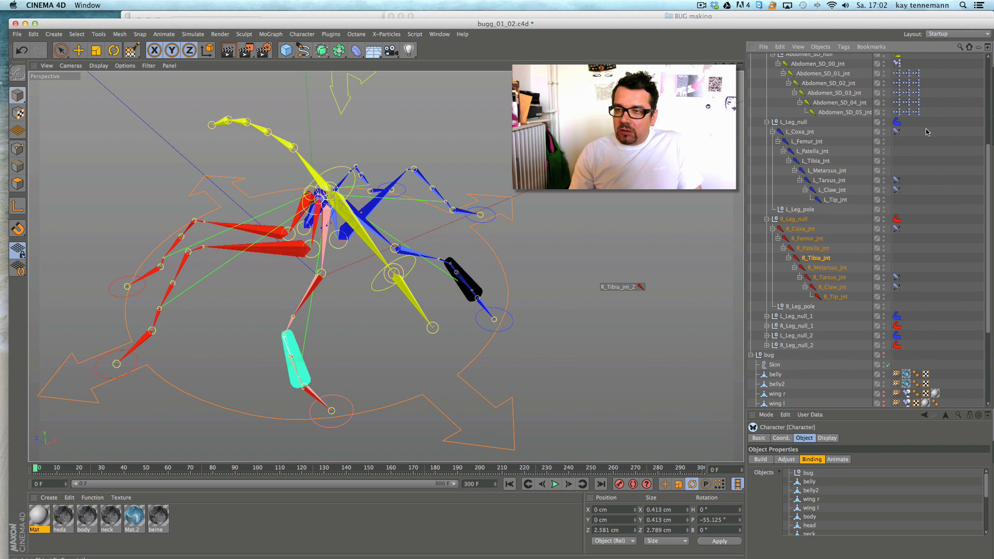
left_click(827, 161)
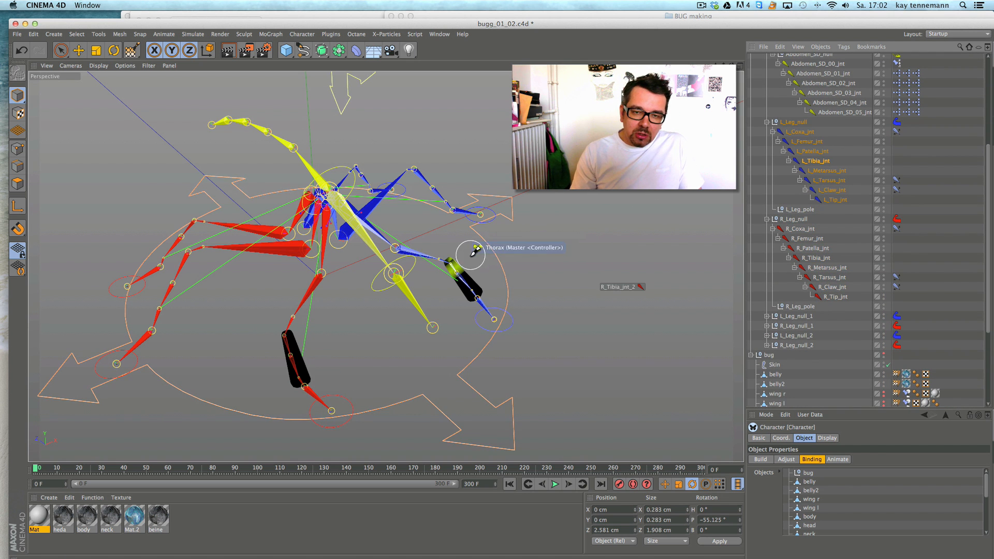
scroll(489, 251, "up", 5)
left_click_drag(508, 268, 441, 283, "alt")
mouse_move(410, 243)
left_mouse_down()
mouse_move(443, 249)
mouse_move(455, 293)
mouse_move(406, 222)
left_mouse_up()
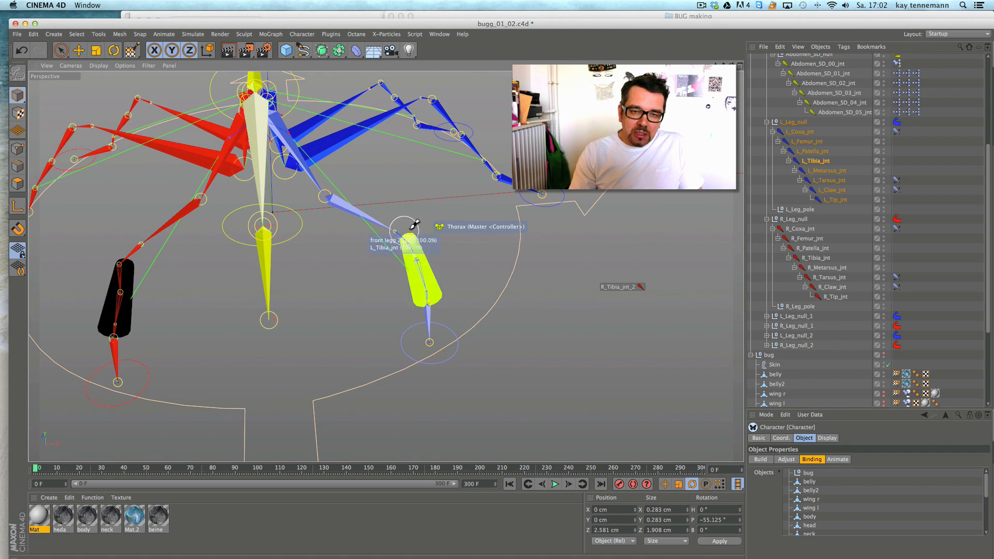
- Collapse the R_Leg_null and L_Leg_null joint hierarchies
scroll(574, 249, "down", 5)
left_click_drag(563, 262, 482, 231, "alt")
middle_click_drag(520, 229, 244, 157, "alt")
left_click_drag(544, 226, 523, 232, "alt")
scroll(524, 230, "down", 3)
middle_click_drag(487, 244, 452, 246, "alt")
left_click(767, 219)
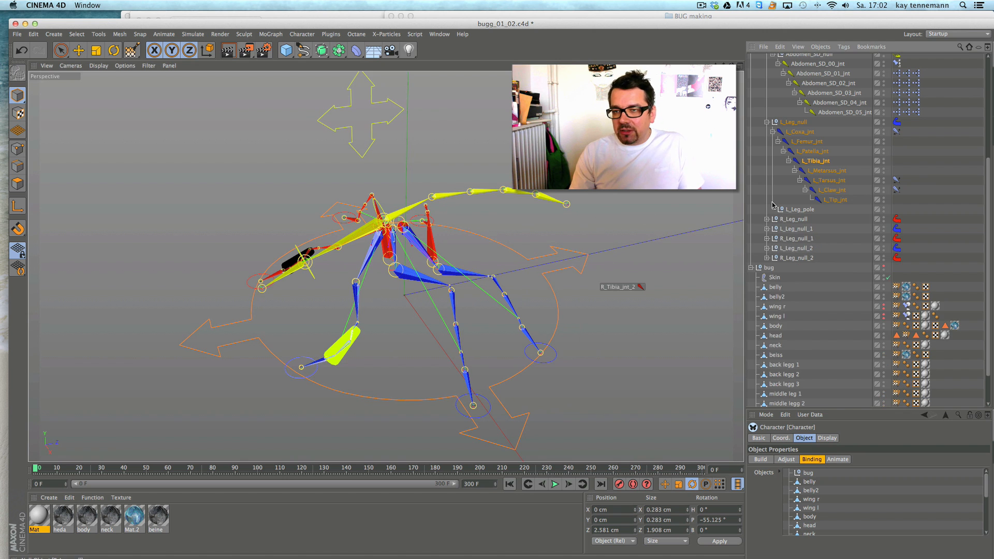
left_click(766, 122)
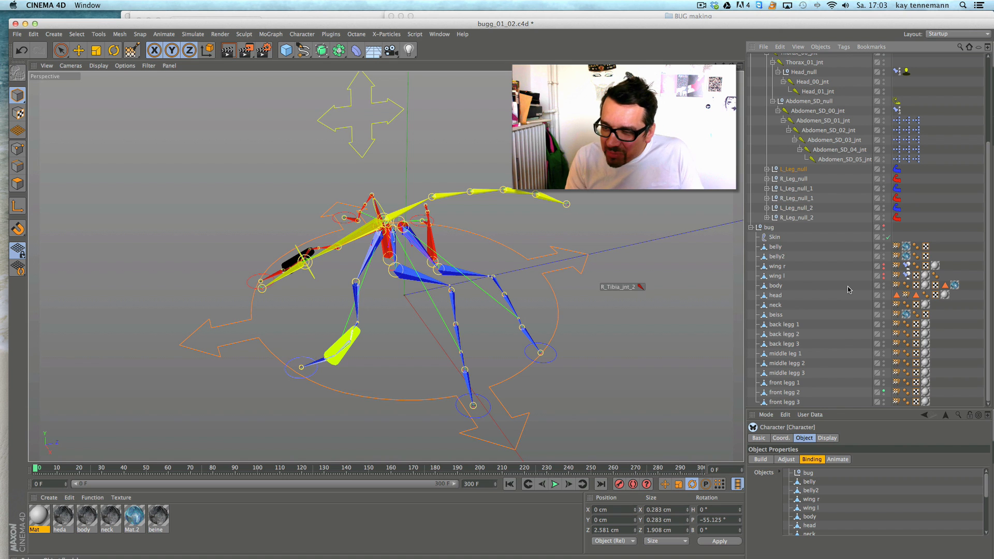
- Show the neck mesh and paint all of it fully to Thorax_00_jnt
left_click(883, 305)
left_click_drag(993, 189, 992, 122)
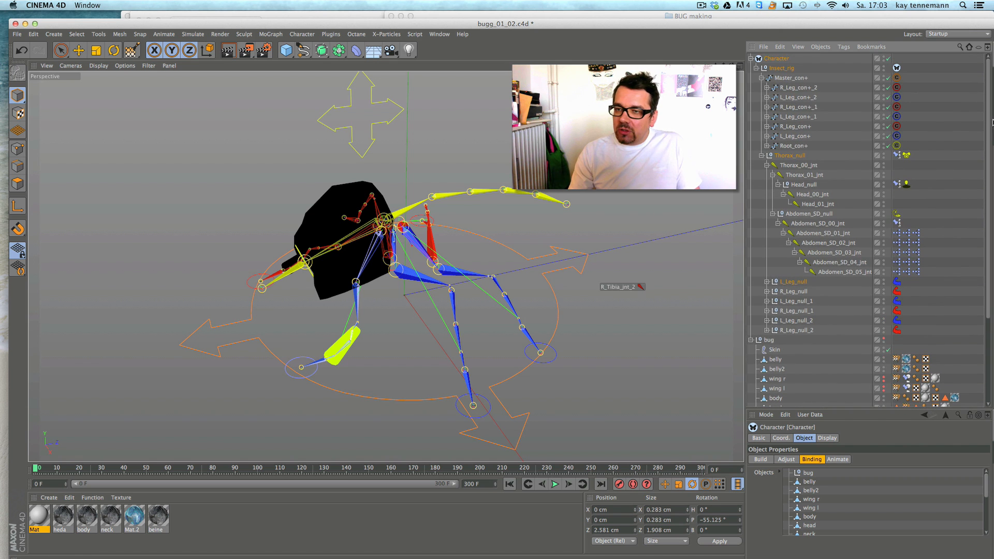
left_click_drag(458, 168, 464, 210, "alt")
left_click_drag(438, 275, 417, 222, "alt")
left_click(815, 165)
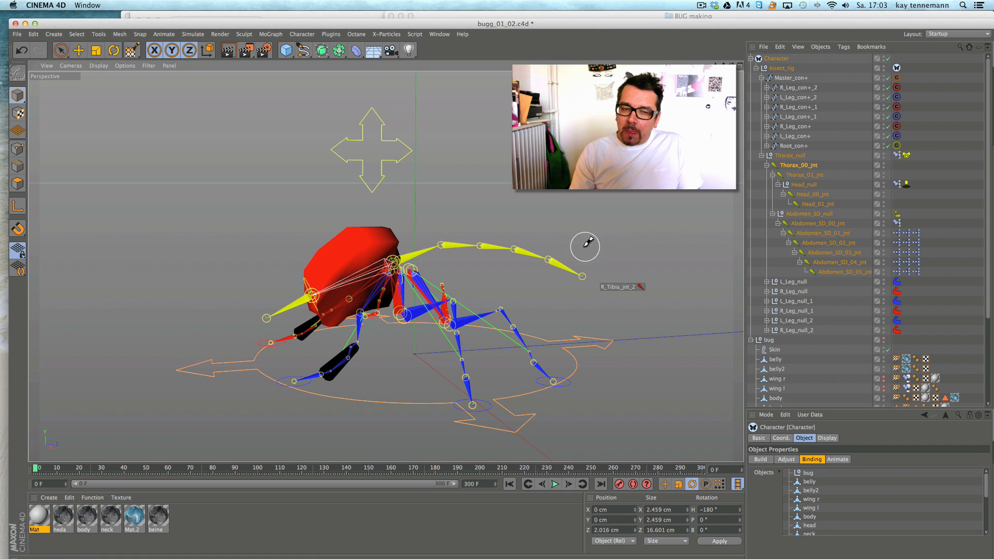
middle_click_drag(589, 242, 599, 231, "alt")
right_click_drag(599, 231, 610, 224, "alt")
middle_click_drag(557, 244, 588, 204, "alt")
left_click_drag(588, 204, 554, 226, "alt")
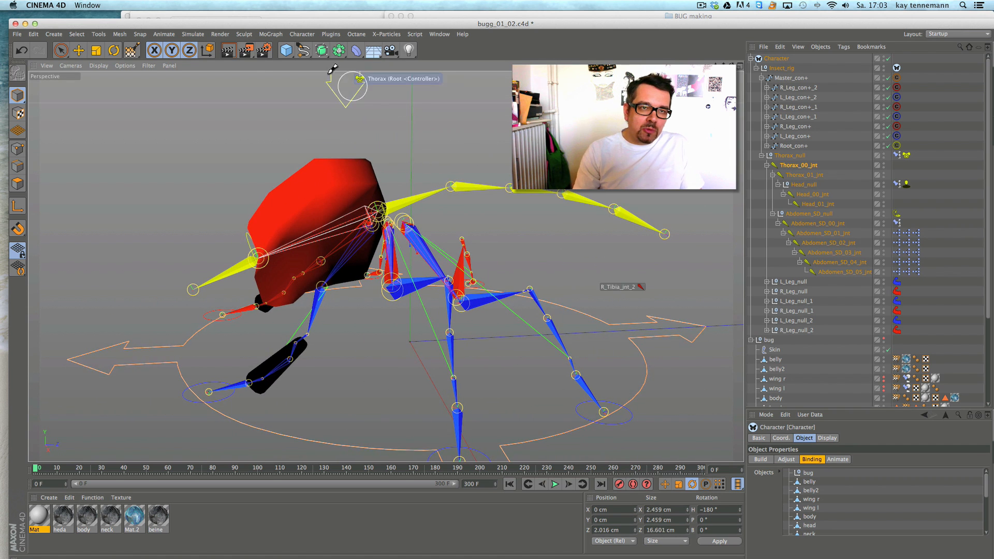
mouse_move(376, 164)
left_mouse_down()
mouse_move(380, 217)
mouse_move(364, 293)
mouse_move(357, 255)
mouse_move(244, 310)
mouse_move(243, 249)
mouse_move(570, 205)
mouse_move(716, 218)
mouse_move(685, 216)
left_mouse_up()
mouse_move(321, 228)
left_mouse_down()
mouse_move(225, 241)
mouse_move(244, 154)
left_mouse_up()
mouse_move(257, 322)
left_mouse_down("alt")
mouse_move(570, 281)
mouse_move(433, 235)
mouse_move(88, 337)
left_mouse_up("alt")
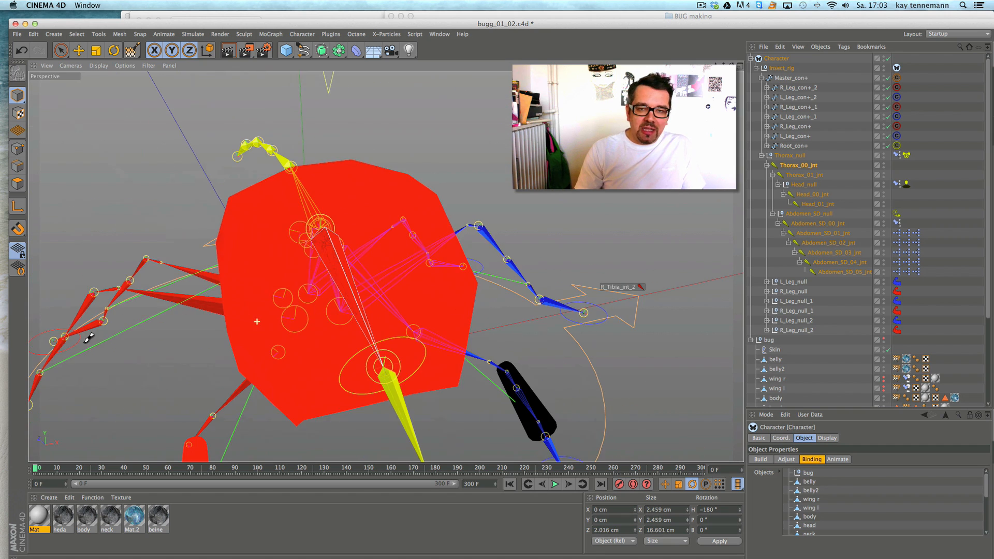
left_click_drag(549, 242, 548, 203, "alt")
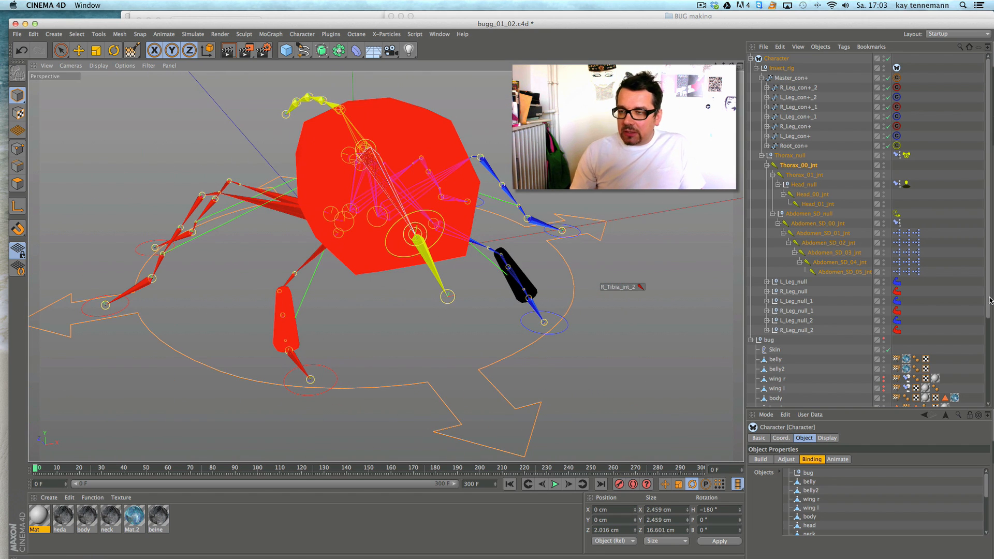
- Hide the neck mesh and show the head mesh
scroll(966, 354, "down", 5)
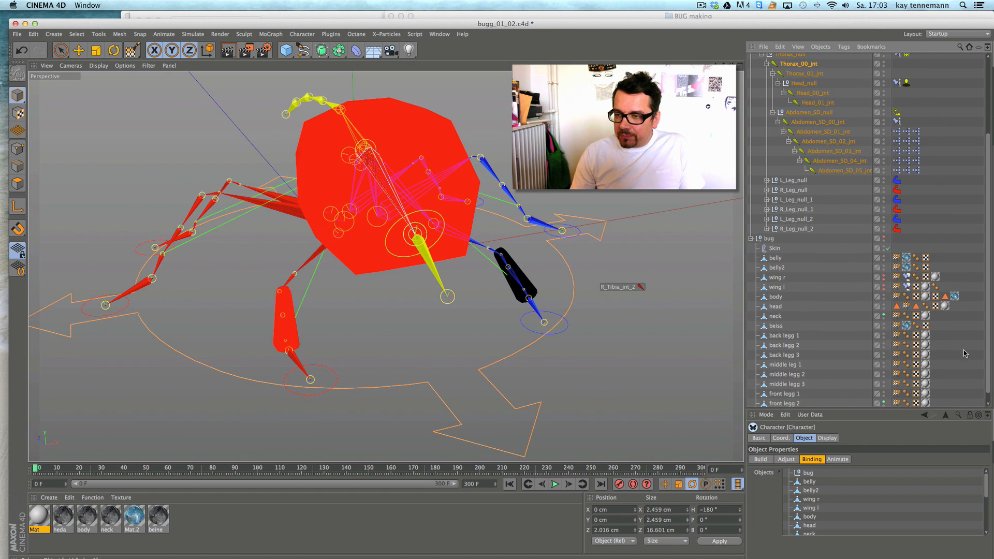
left_click(883, 314)
left_click(884, 306)
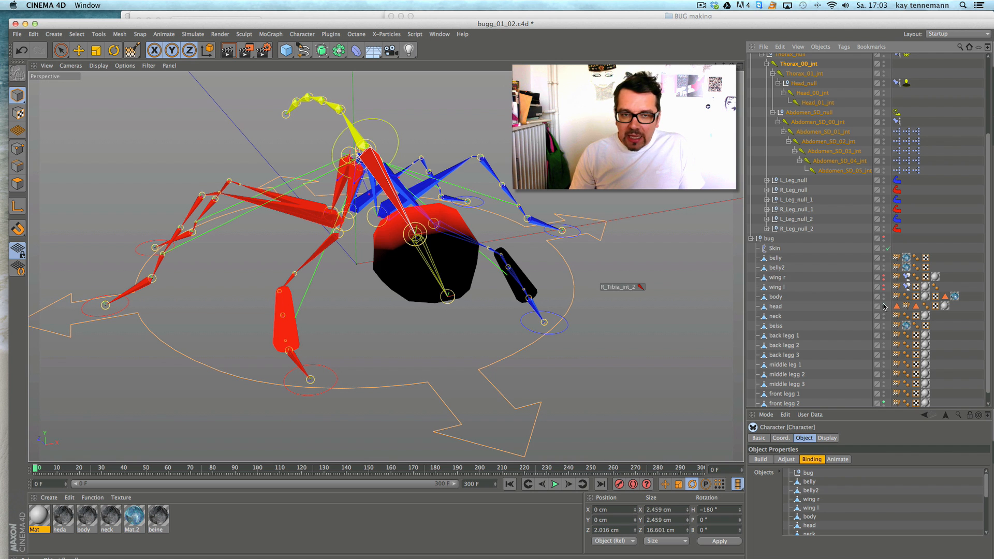
- Paint Head_00_jnt weight over the front and sides of the head mesh
left_click(813, 94)
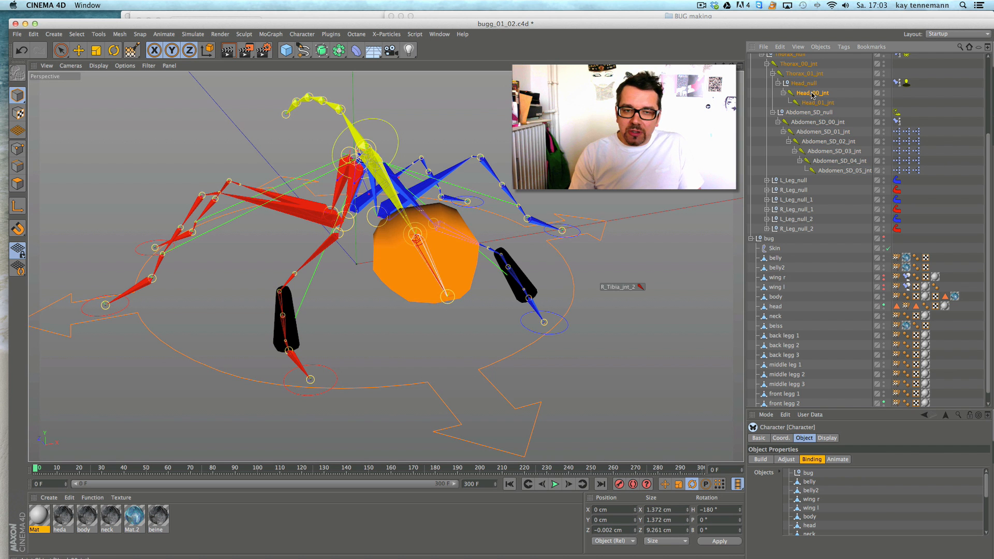
left_click_drag(445, 248, 309, 291, "alt")
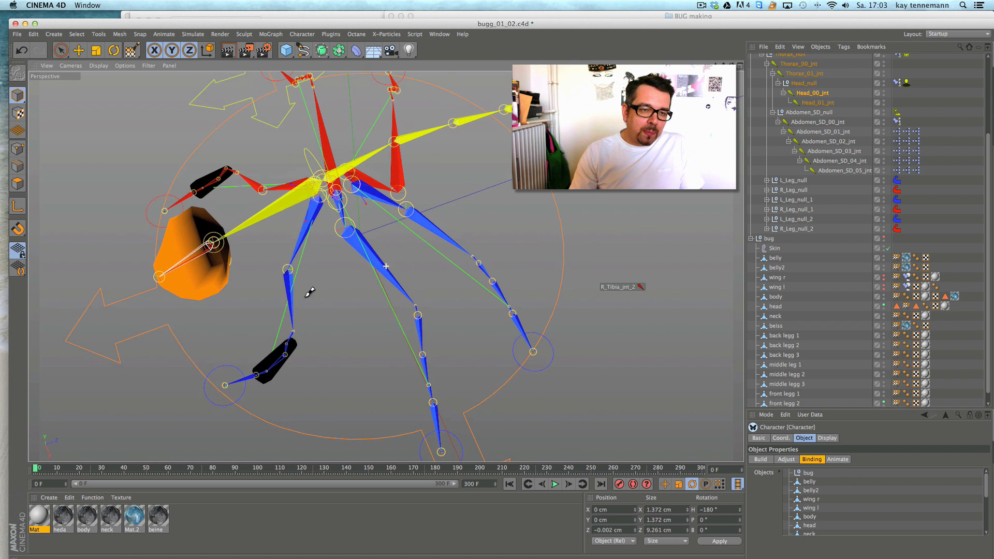
mouse_move(217, 268)
left_mouse_down()
mouse_move(189, 222)
mouse_move(150, 271)
mouse_move(311, 249)
mouse_move(390, 209)
mouse_move(404, 282)
mouse_move(313, 302)
left_mouse_up()
right_click_drag(259, 315, 285, 305, "alt")
middle_click_drag(279, 300, 383, 296, "alt")
left_click_drag(386, 266, 333, 282, "alt")
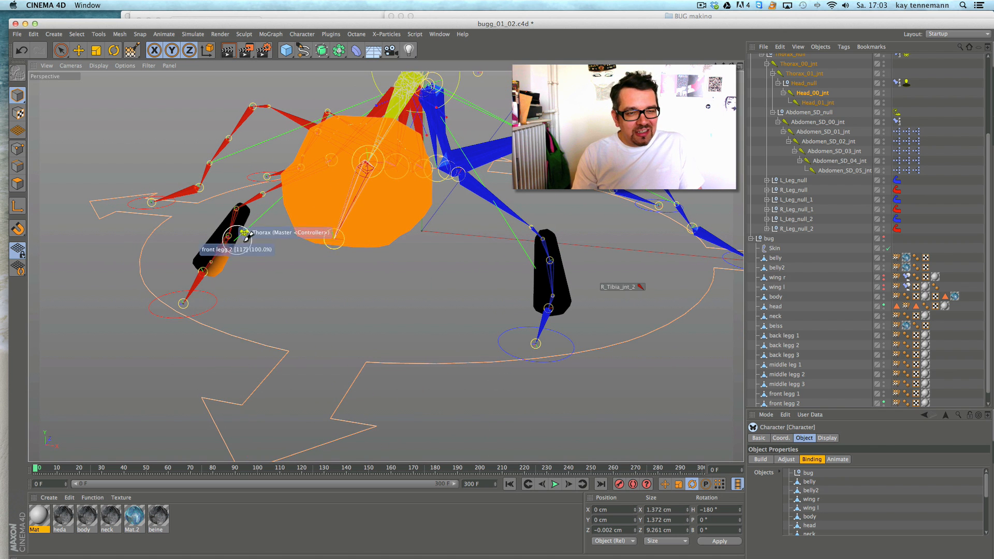
- Undo the stray weight stroke on front legg 2 and hide that mesh
left_click(20, 50)
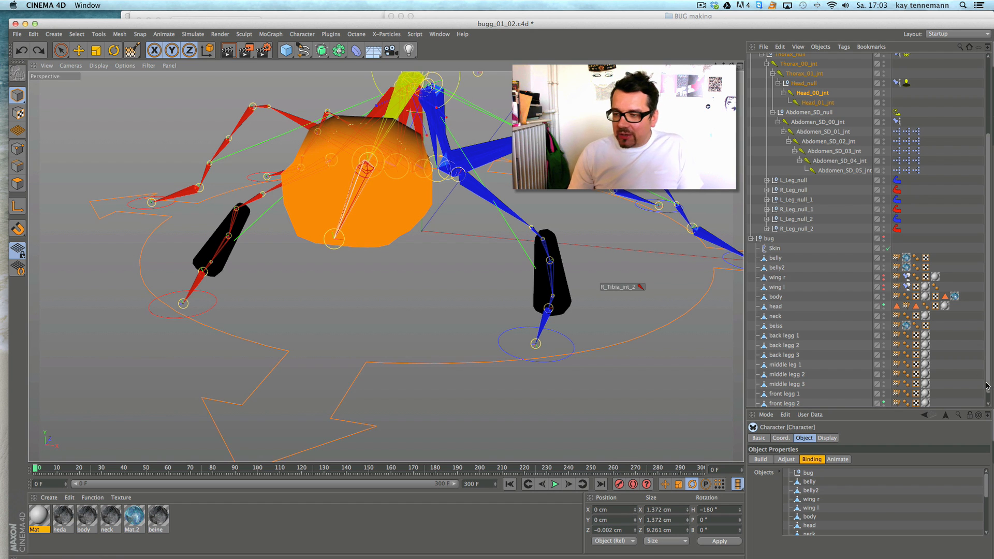
scroll(908, 284, "down", 2)
left_click(884, 393)
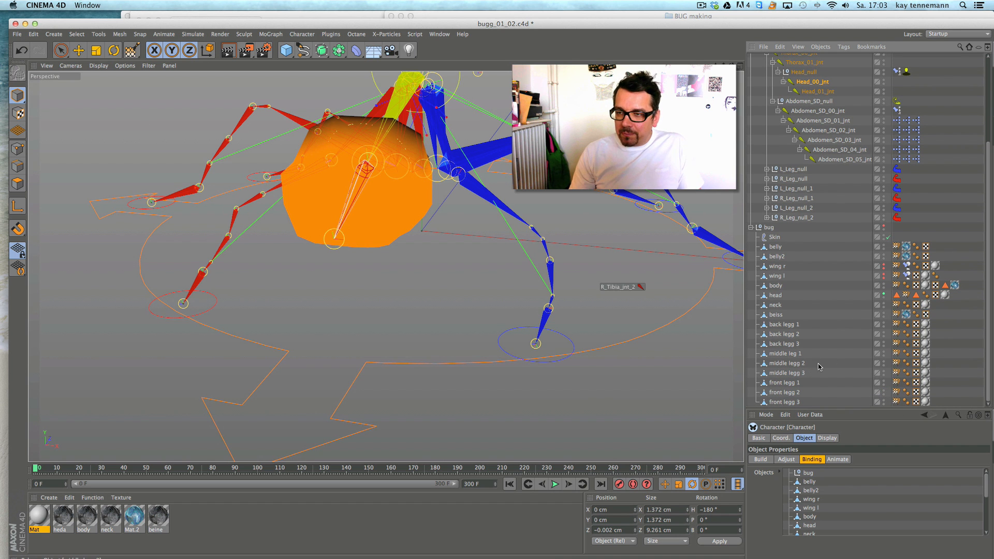
- Paint the remaining upper and rear areas of the head mesh to 100% Head_00_jnt
left_click_drag(473, 200, 362, 303, "alt")
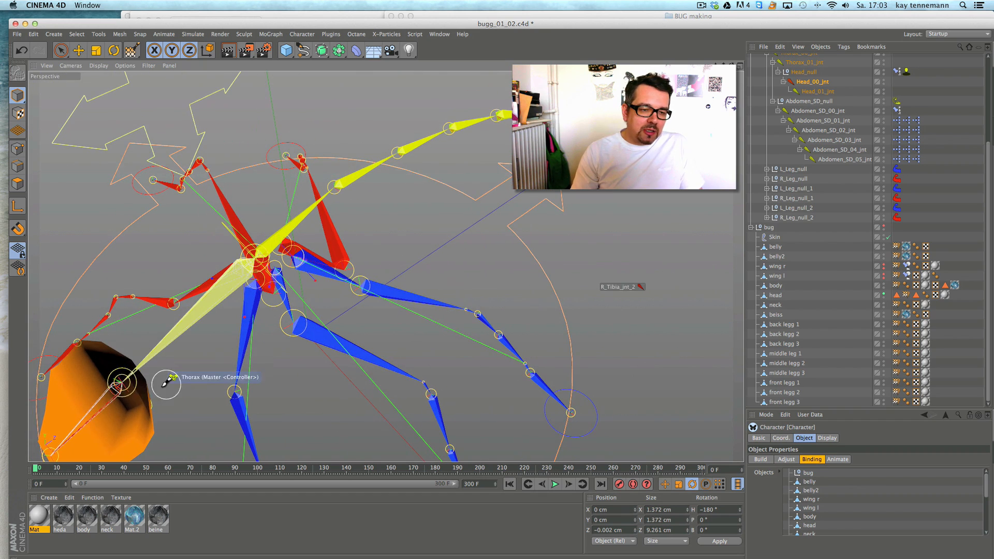
middle_click_drag(158, 434, 382, 275, "alt")
left_click_drag(334, 254, 358, 415, "alt")
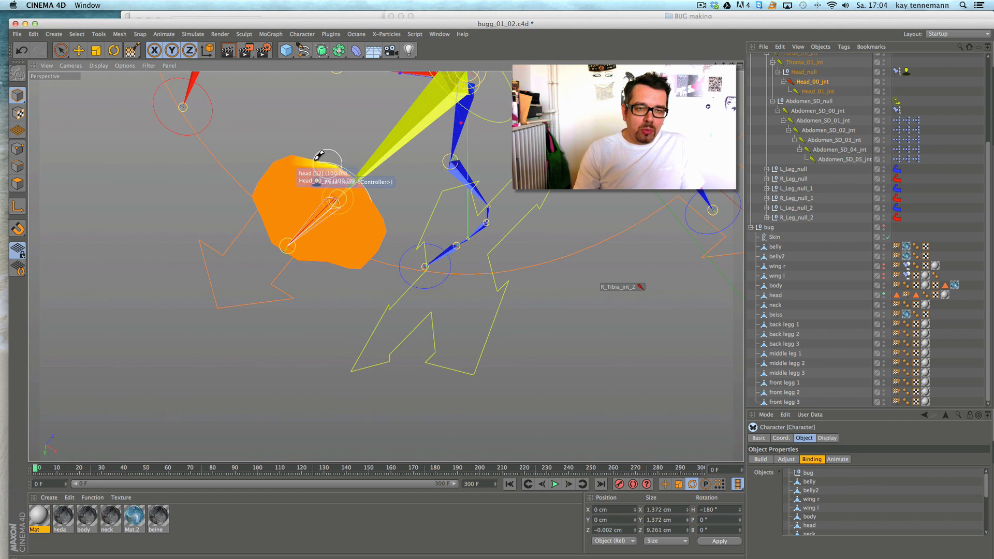
left_click_drag(399, 258, 508, 155, "alt")
right_click_drag(569, 151, 499, 144, "alt")
middle_click_drag(499, 144, 298, 117, "alt")
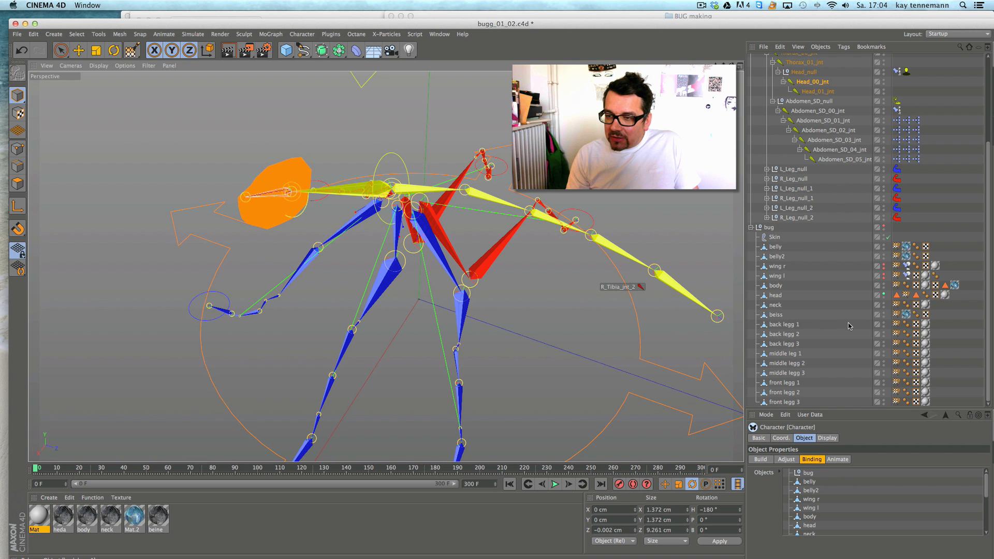
- Show the beiss mesh and hide the head mesh to check the Head_00_jnt weights on the mandibles
left_click(884, 314)
left_click_drag(285, 253, 385, 275, "alt")
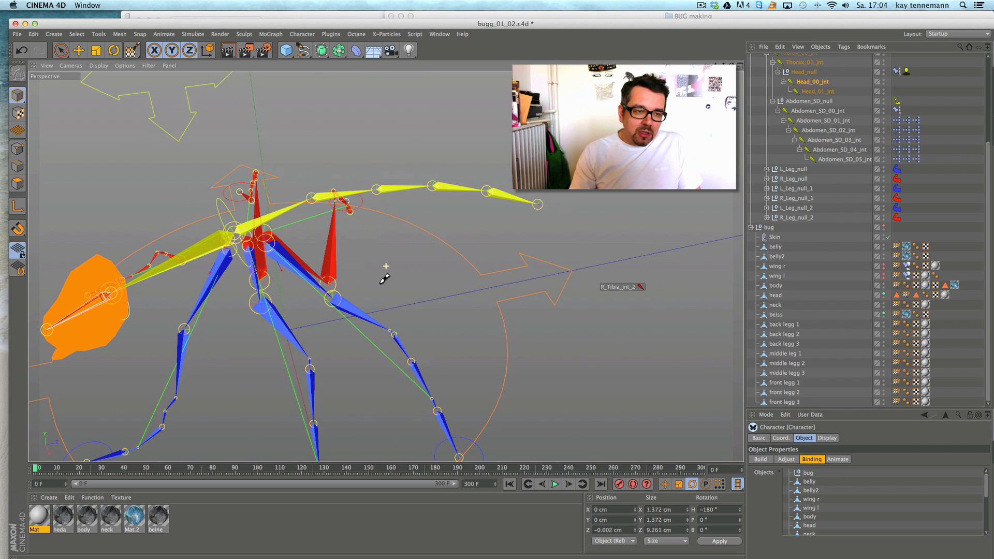
middle_click_drag(384, 274, 580, 253, "alt")
left_click_drag(580, 253, 464, 300, "alt")
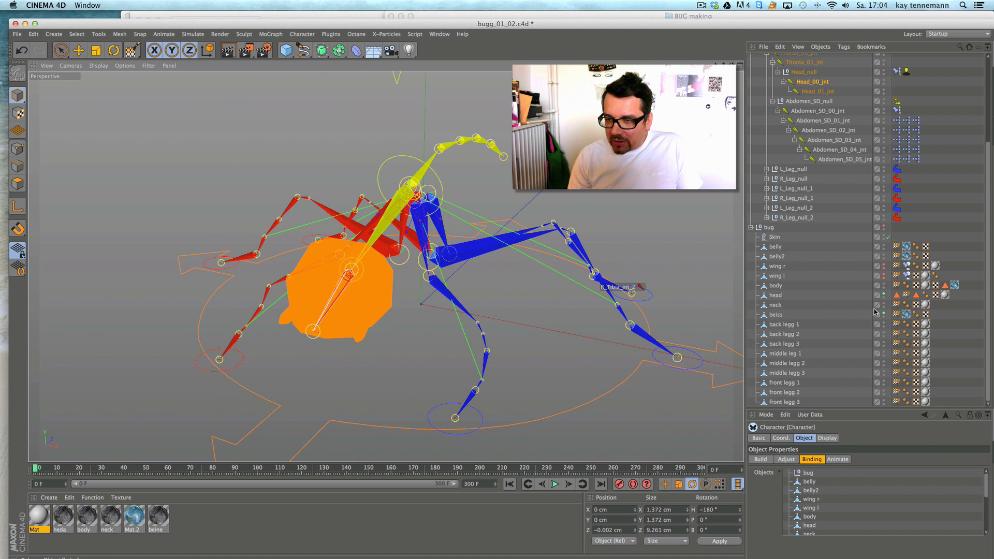
left_click(883, 295)
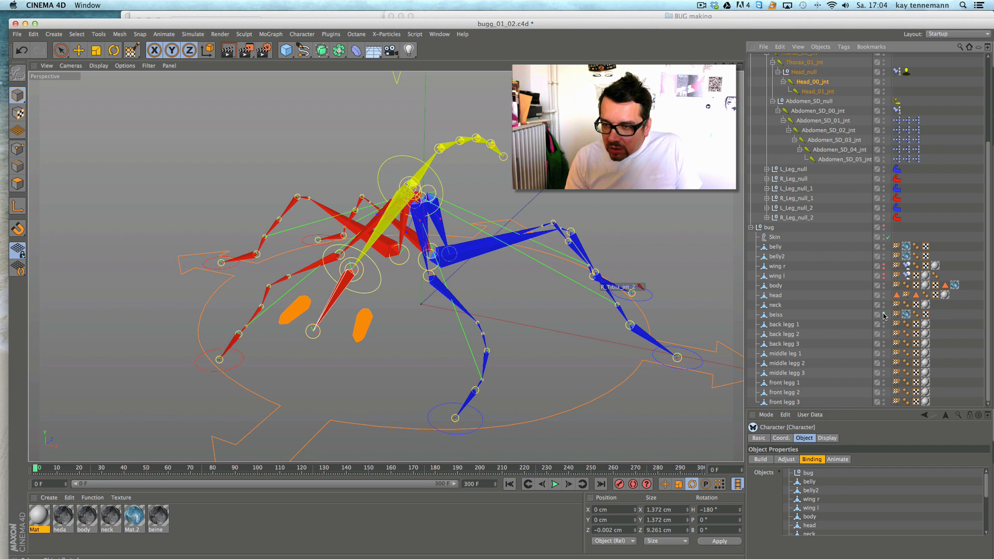
- Hide the beiss mesh and show the body mesh
left_click(884, 286)
left_click_drag(595, 204, 386, 266, "alt")
middle_click_drag(231, 240, 210, 238, "alt")
middle_click_drag(432, 223, 500, 264, "alt")
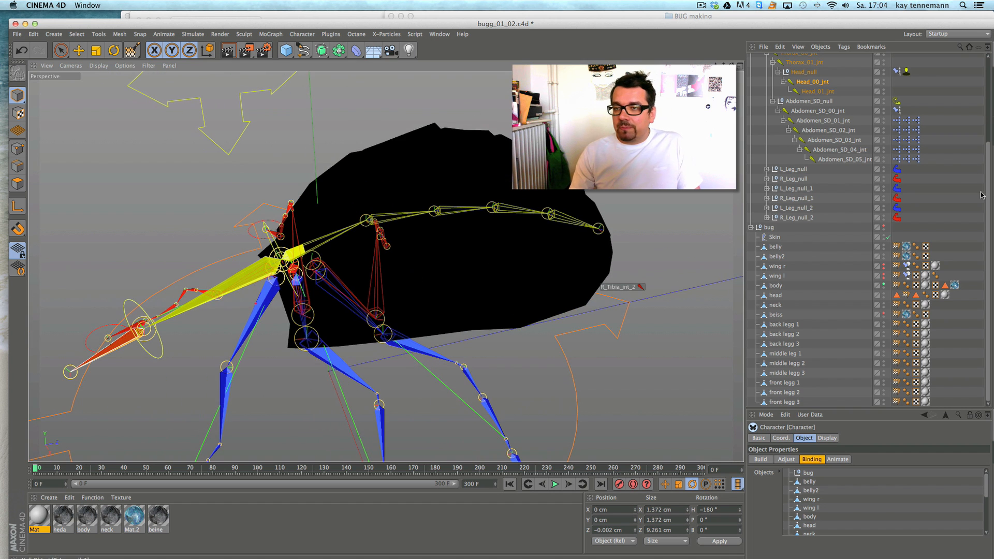
- Maximize the Right view and paint the lower front of the body mesh to Abdomen_SD_00_jnt
left_click(803, 102)
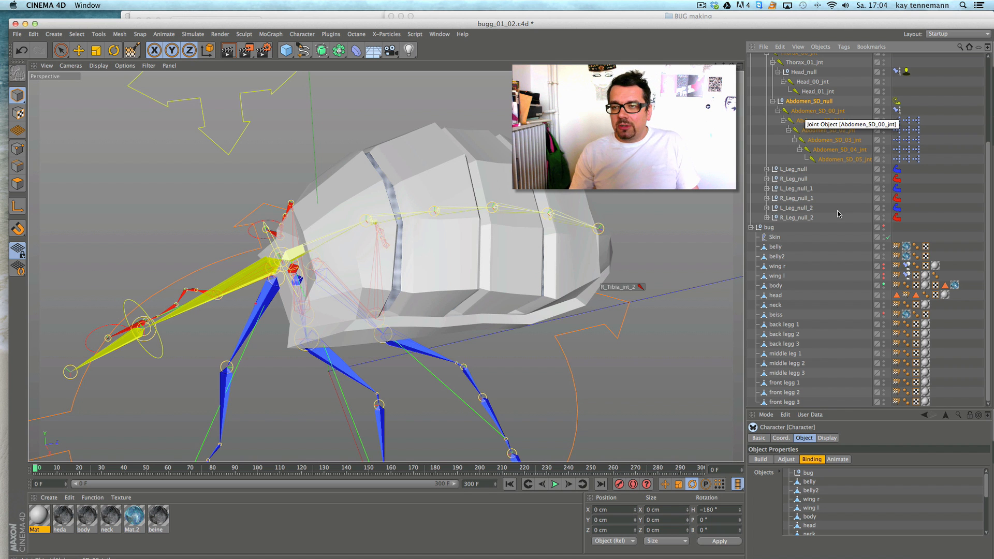
left_click(820, 112)
left_click_drag(573, 270, 571, 234, "alt")
left_click(742, 66)
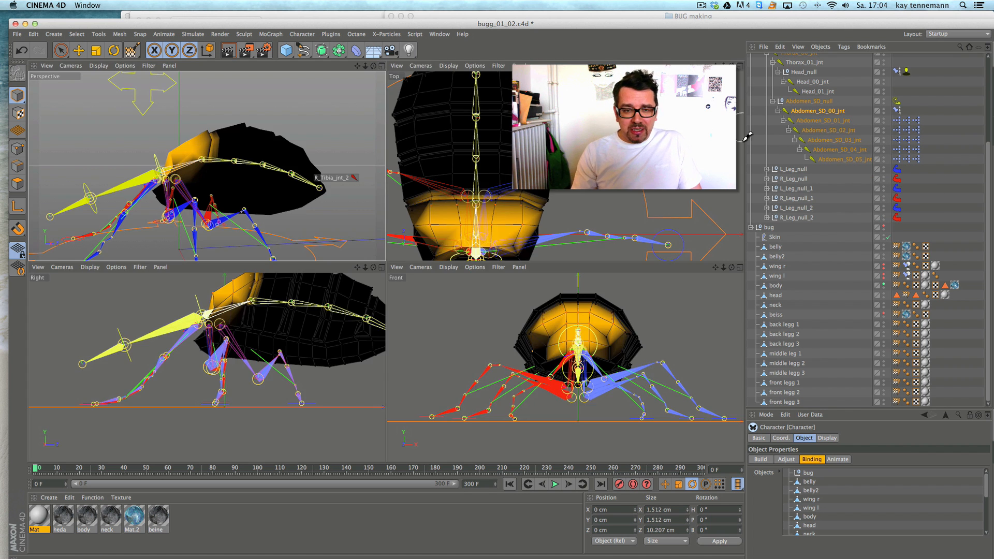
left_click(383, 268)
middle_click_drag(510, 183, 357, 292, "alt")
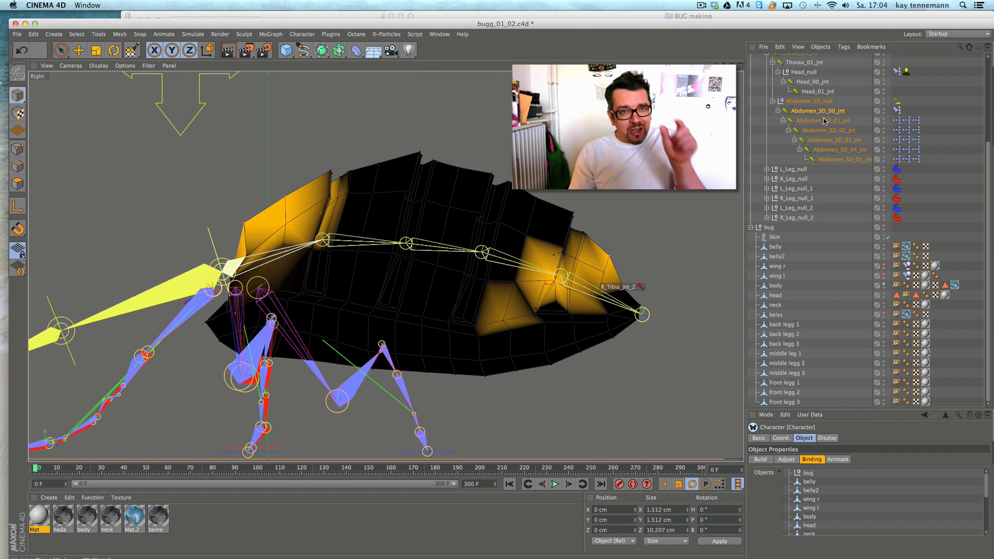
mouse_move(234, 274)
left_mouse_down()
mouse_move(224, 288)
mouse_move(237, 344)
mouse_move(290, 256)
mouse_move(278, 307)
left_mouse_up()
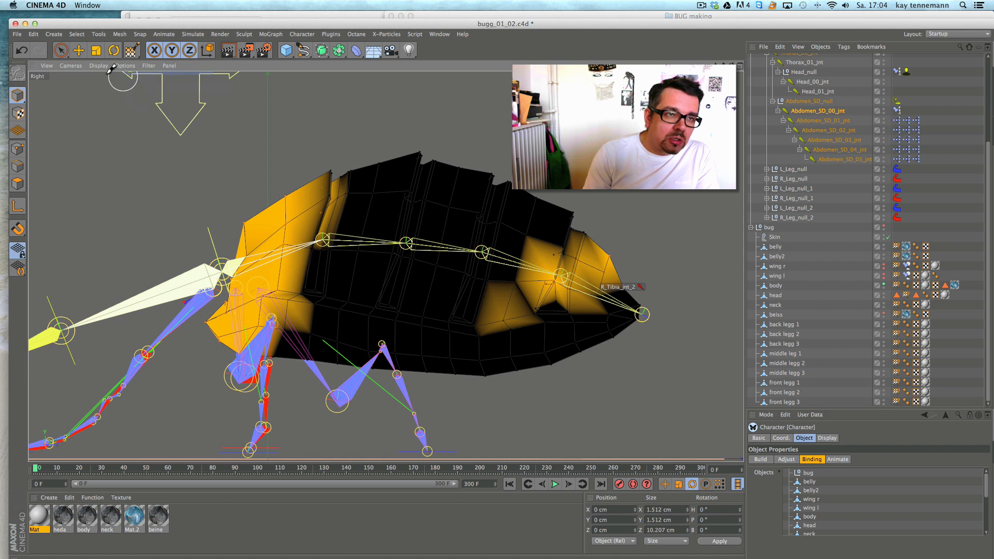
- Try the Lines display in the Right view and return to the shaded display with lines
left_click(98, 65)
left_click(105, 91)
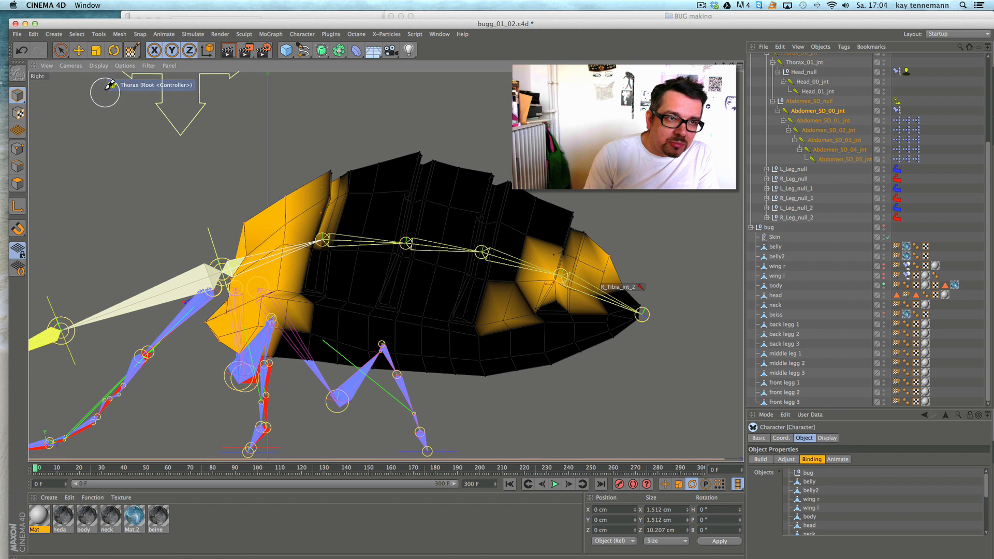
left_click(98, 66)
left_click(110, 144)
left_click(98, 66)
left_click(109, 152)
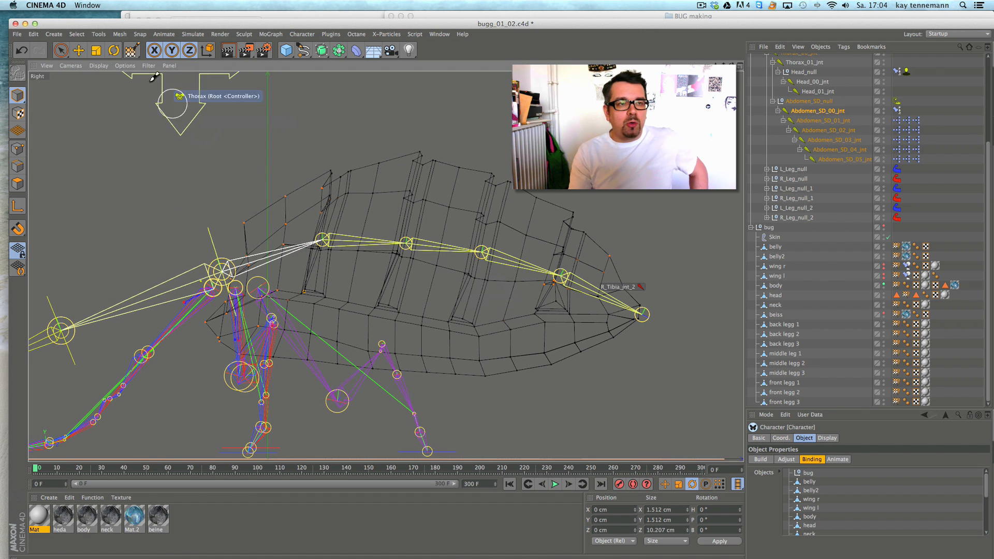
left_click(98, 66)
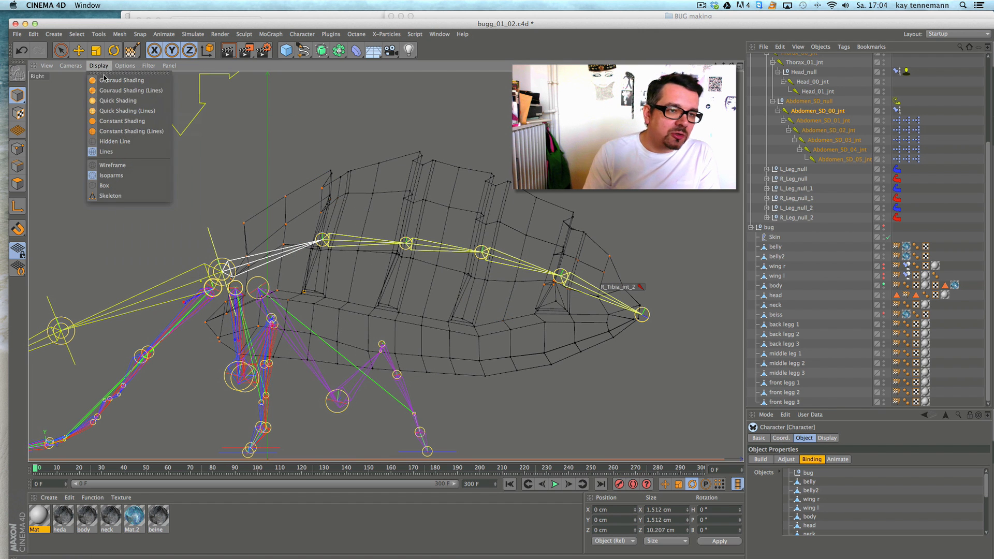
left_click(125, 142)
- Finish painting the body's front segment to Abdomen_SD_00_jnt and paint the second segment fully to Abdomen_SD_01_jnt
left_click(810, 110)
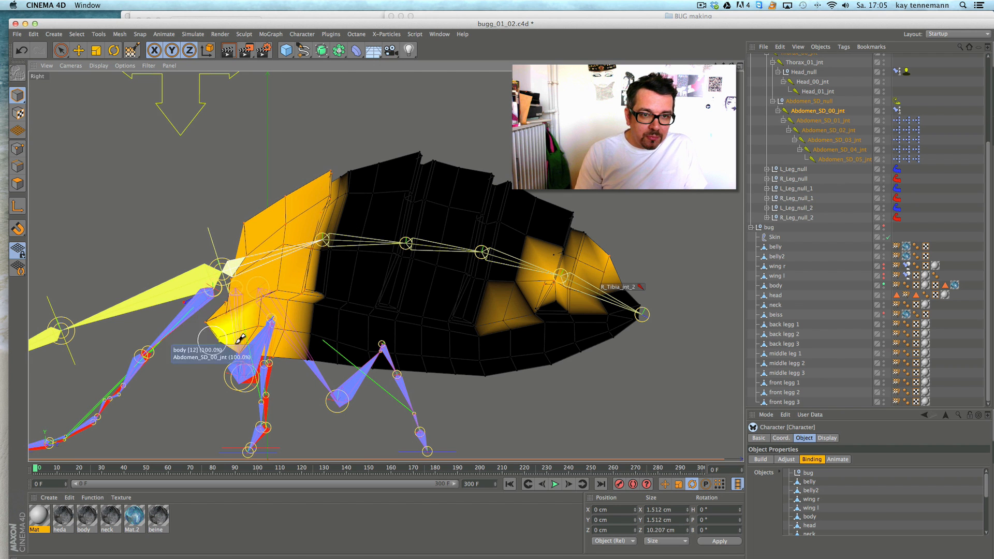
left_click(824, 120)
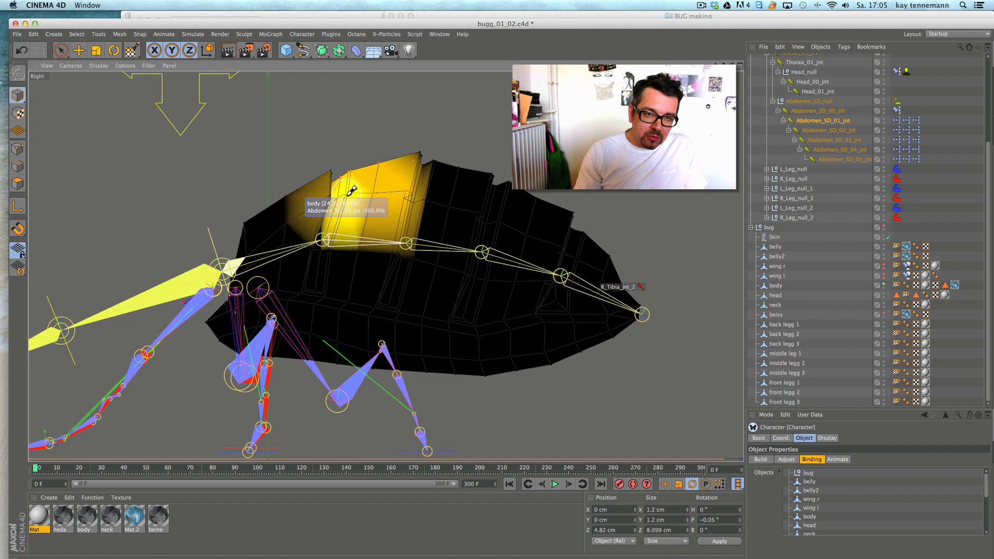
mouse_move(336, 259)
left_mouse_down()
mouse_move(318, 358)
mouse_move(375, 224)
mouse_move(368, 357)
mouse_move(391, 241)
mouse_move(393, 253)
left_mouse_up()
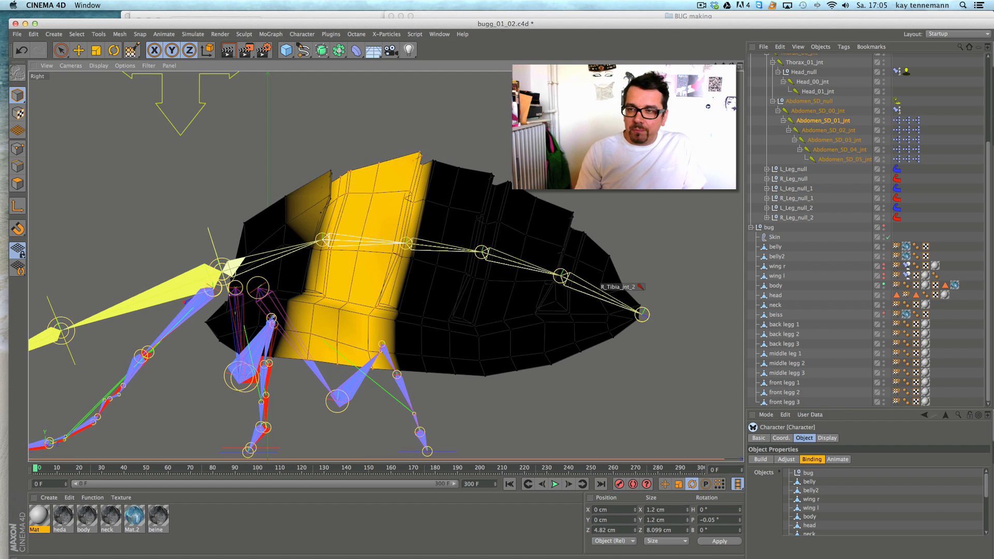
- Erase the stray Abdomen_SD_00_jnt weights from the rear segments of the body mesh
left_click(827, 112)
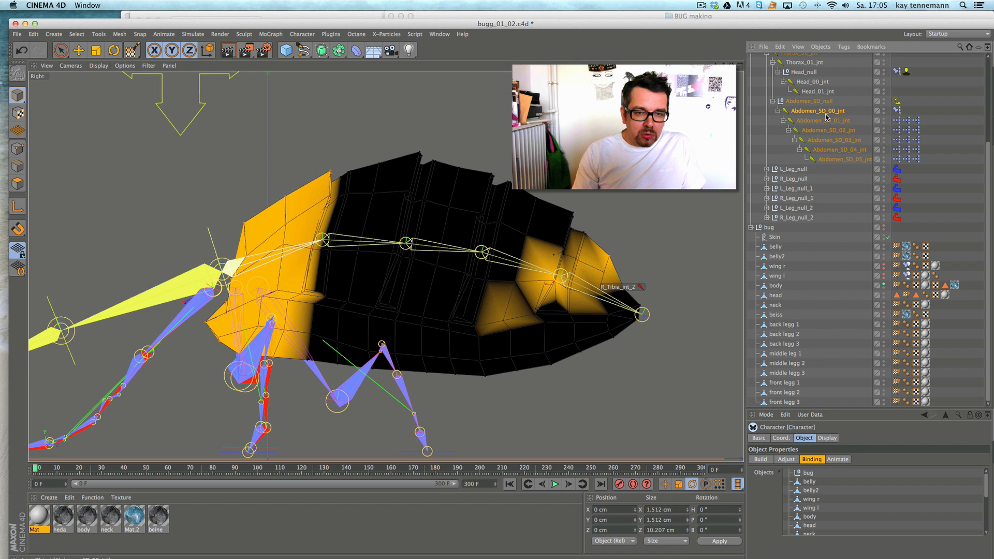
mouse_move(596, 251)
left_mouse_down()
mouse_move(528, 294)
mouse_move(613, 280)
mouse_move(550, 279)
mouse_move(541, 301)
mouse_move(582, 253)
left_mouse_up()
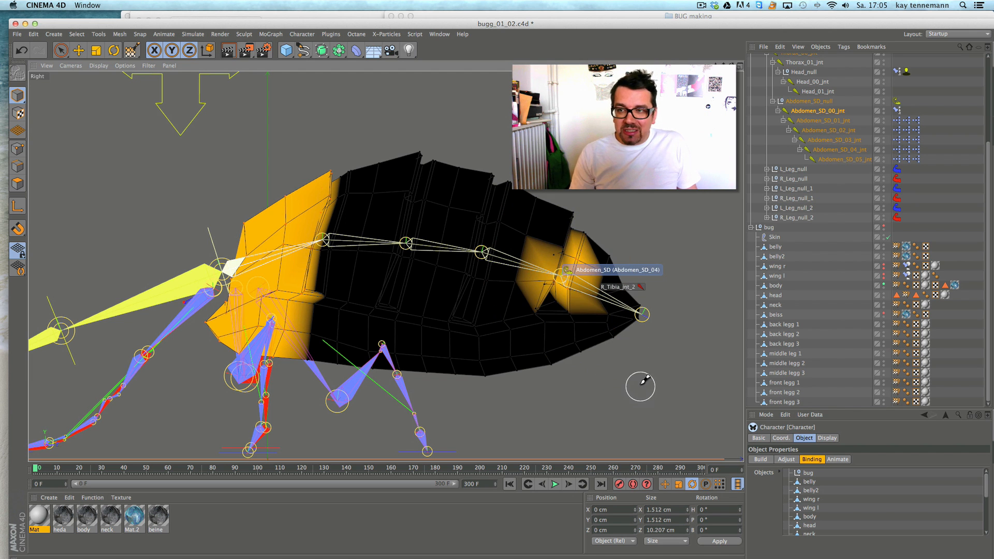
mouse_move(622, 298)
left_mouse_down("ctrl")
mouse_move(599, 278)
mouse_move(570, 274)
left_mouse_up("ctrl")
- Compare the body weights of Abdomen_SD_00_jnt, Abdomen_SD_01_jnt and Abdomen_SD_02_jnt
left_click(836, 122)
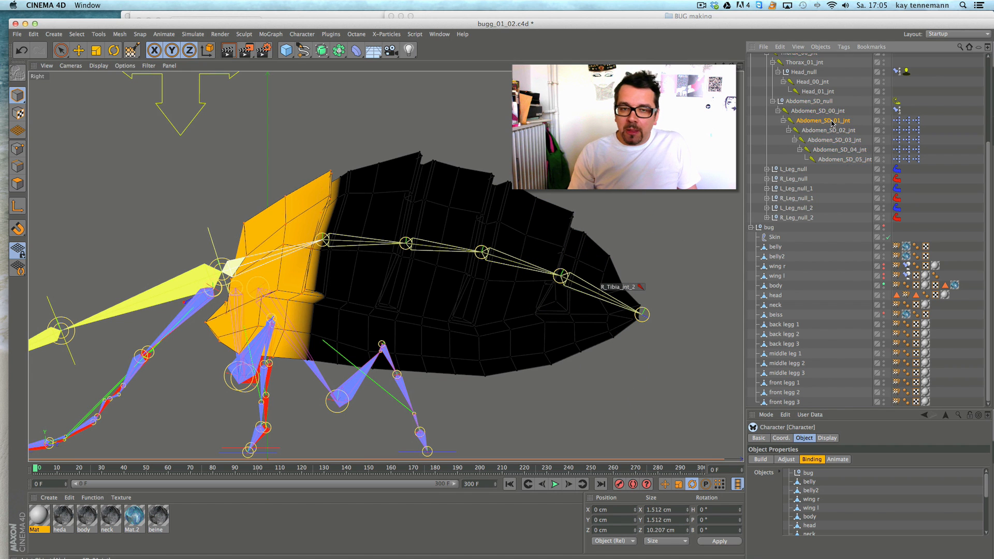
left_click(832, 111)
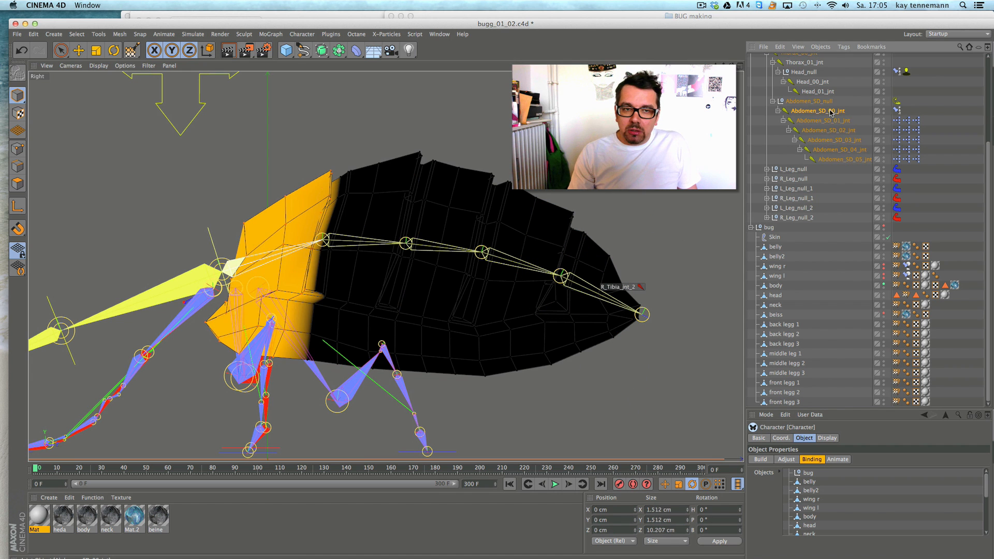
left_click(830, 121)
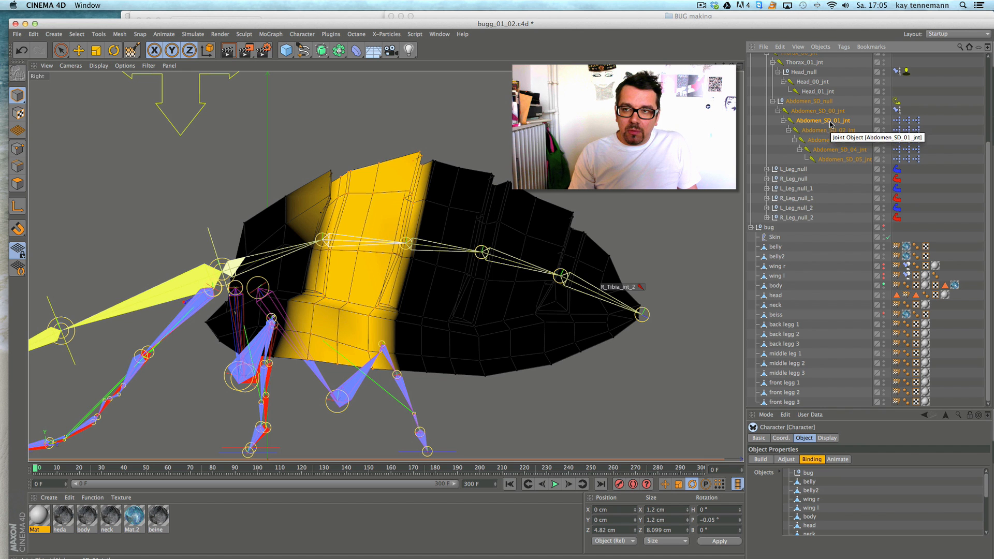
left_click(830, 131)
left_click(811, 122)
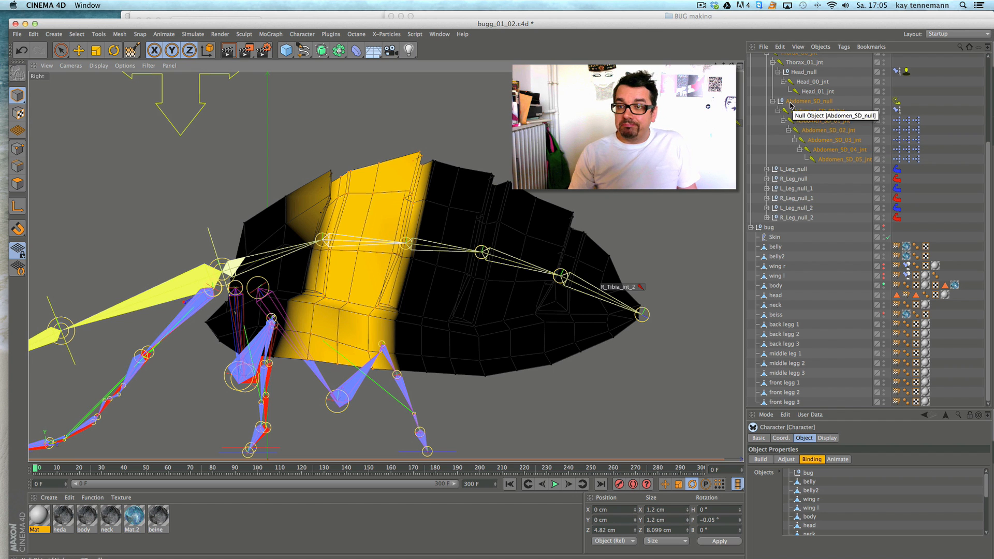
- Paint the body's third segment fully to Abdomen_SD_02_jnt and erase its stray weights from the segment behind
left_click(819, 112)
left_click(819, 121)
left_click(818, 131)
mouse_move(552, 199)
left_mouse_down()
mouse_move(547, 193)
mouse_move(514, 282)
left_mouse_up()
mouse_move(455, 389)
left_mouse_down()
mouse_move(432, 258)
mouse_move(390, 369)
mouse_move(441, 343)
mouse_move(433, 319)
mouse_move(406, 306)
left_mouse_up()
mouse_move(427, 248)
left_mouse_down()
mouse_move(420, 261)
mouse_move(457, 156)
mouse_move(477, 177)
mouse_move(478, 218)
left_mouse_up()
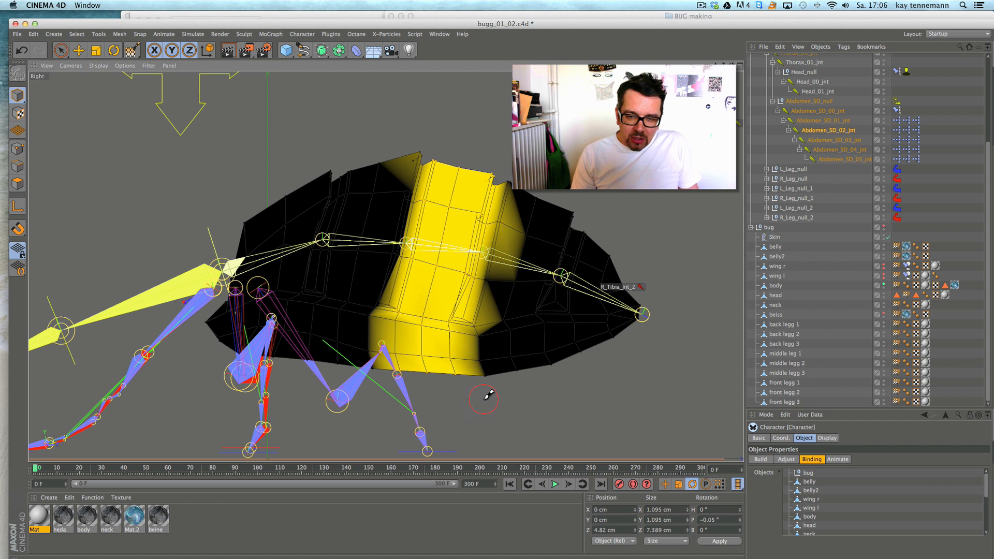
left_click_drag(513, 254, 518, 204)
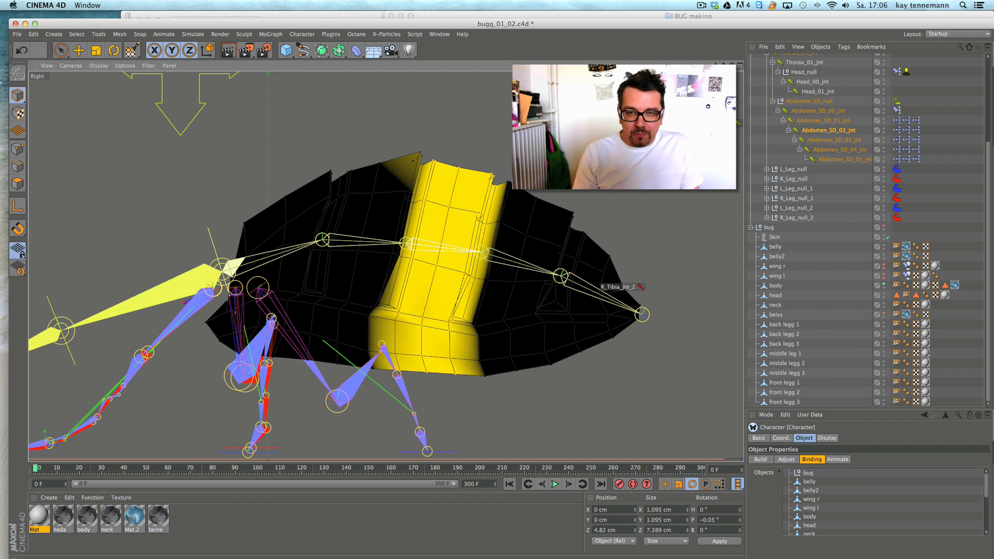
- Compare the body weights of Abdomen_SD_01_jnt and Abdomen_SD_02_jnt at their shared segment border
left_click(816, 121)
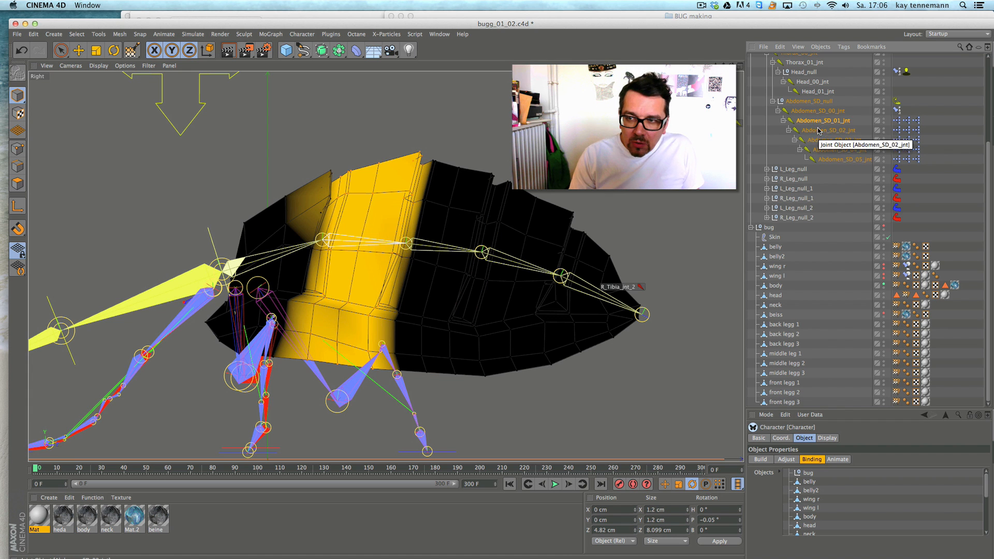
left_click(818, 131)
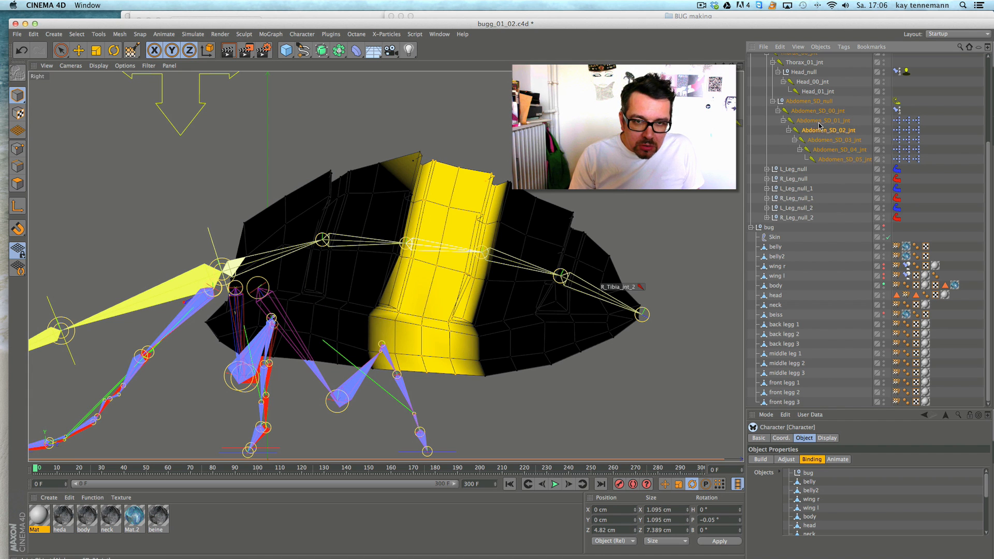
left_click(820, 122)
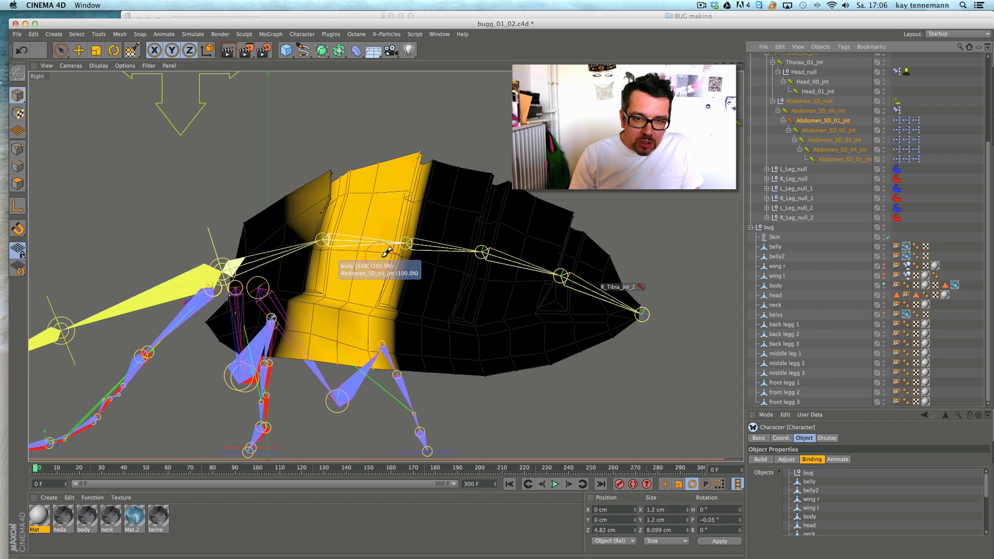
left_click_drag(395, 253, 398, 254)
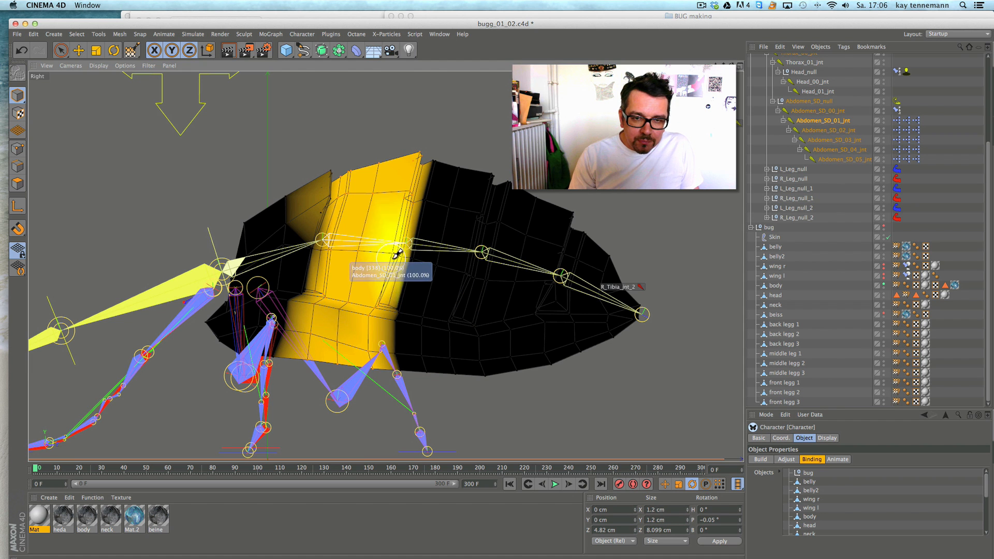
left_click(817, 131)
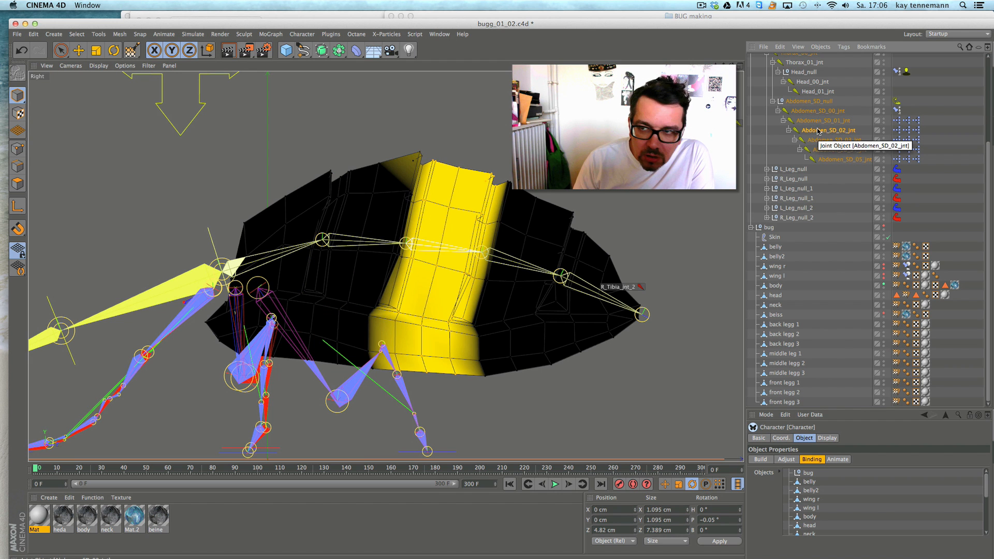
left_click(820, 121)
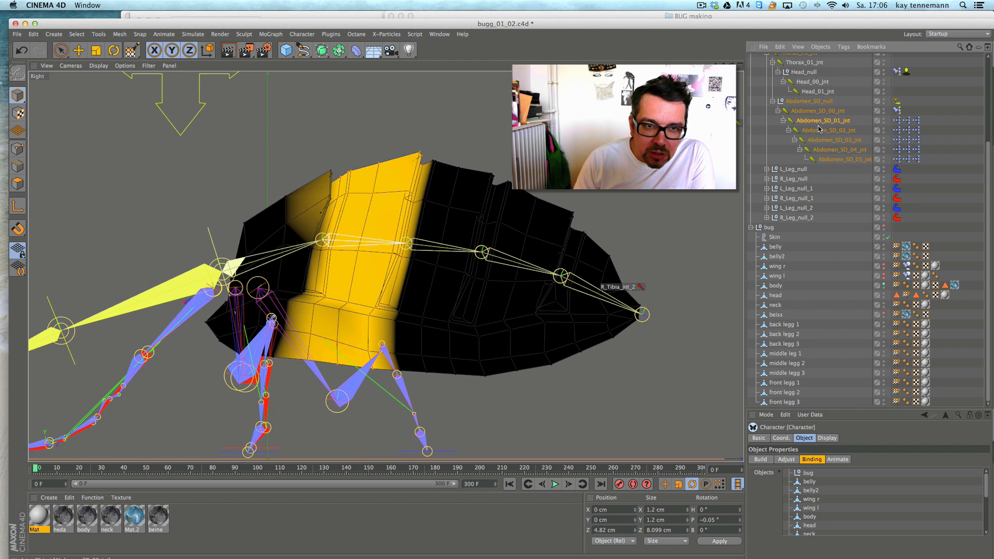
left_click(819, 130)
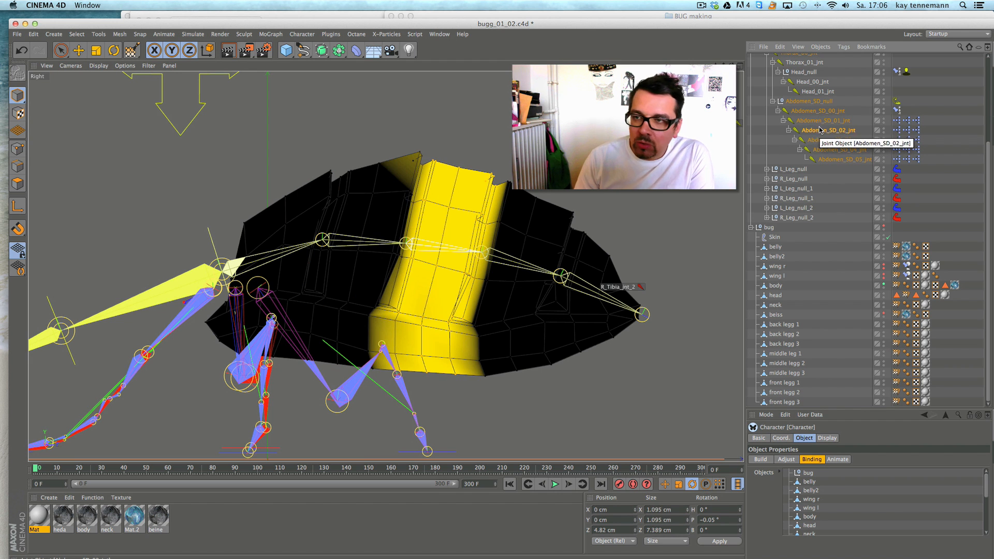
- Paint the body's fourth segment fully to Abdomen_SD_03_jnt and the tail tip to Abdomen_SD_04_jnt
left_click(824, 141)
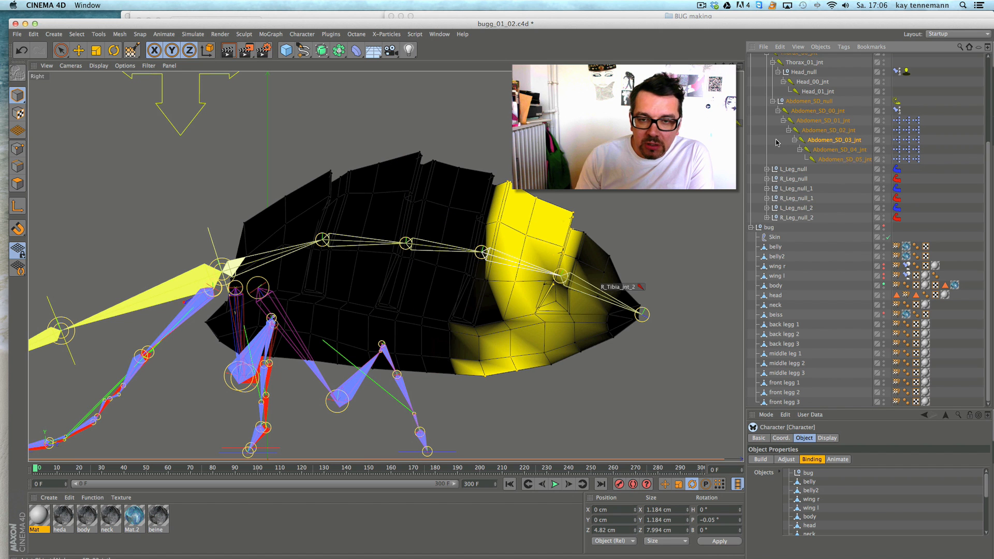
mouse_move(501, 202)
left_mouse_down()
mouse_move(482, 366)
mouse_move(502, 326)
mouse_move(520, 357)
mouse_move(547, 362)
mouse_move(539, 306)
mouse_move(544, 277)
mouse_move(550, 292)
mouse_move(565, 253)
mouse_move(572, 203)
mouse_move(564, 221)
left_mouse_up()
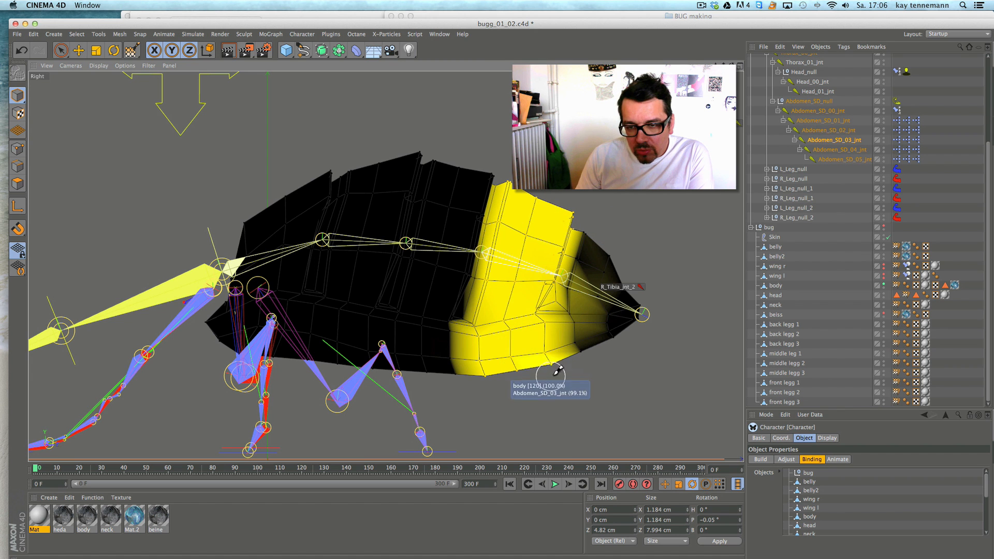
left_click(831, 151)
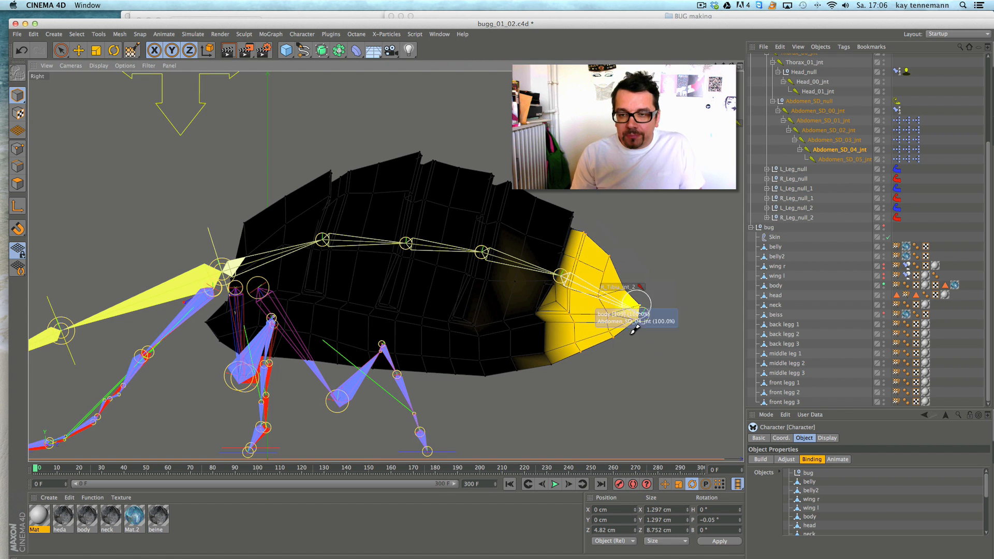
- Check the body weights of Abdomen_SD_03_jnt back through Abdomen_SD_00_jnt in the Perspective view
left_click(740, 63)
left_click(387, 65)
left_click_drag(622, 264, 430, 288, "alt")
left_click(830, 141)
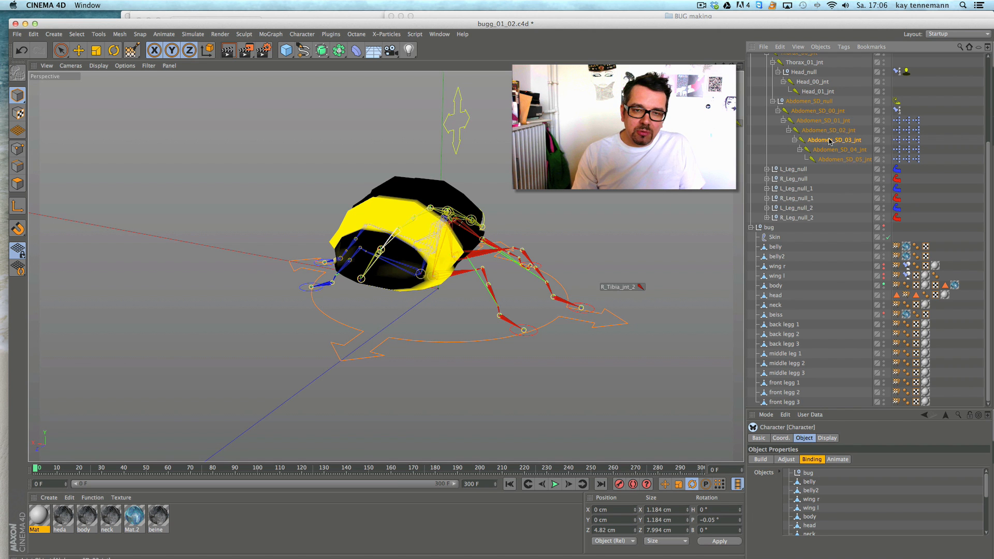
left_click_drag(604, 207, 637, 269, "alt")
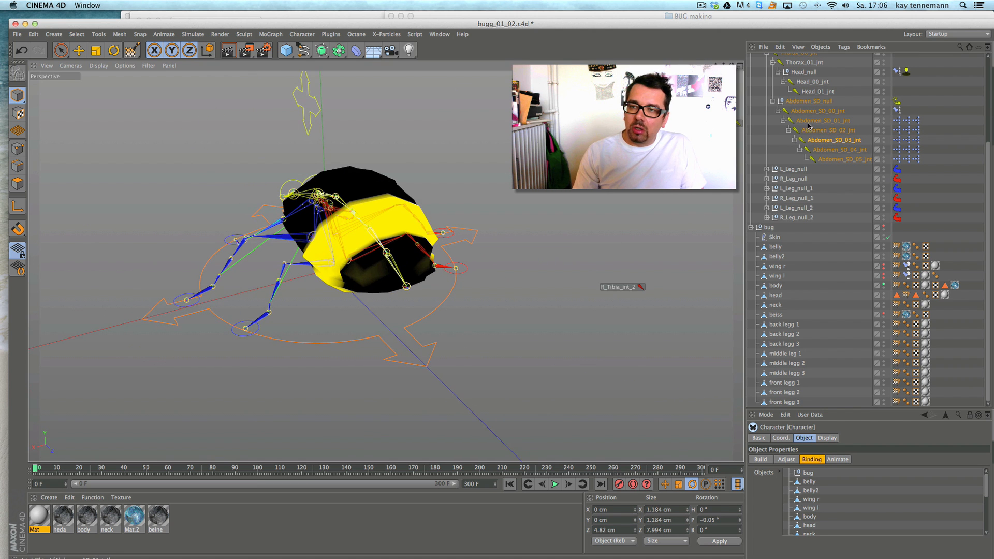
left_click(810, 130)
left_click_drag(513, 222, 587, 218, "alt")
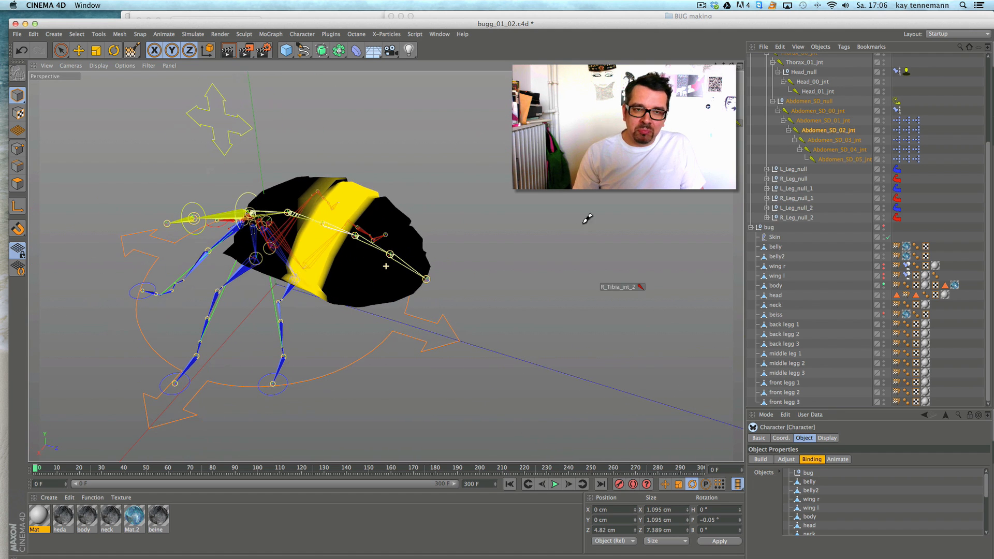
left_click(835, 123)
middle_click_drag(503, 187, 651, 244, "alt")
right_click_drag(554, 231, 578, 217, "alt")
left_click(813, 113)
left_click_drag(543, 207, 571, 221, "alt")
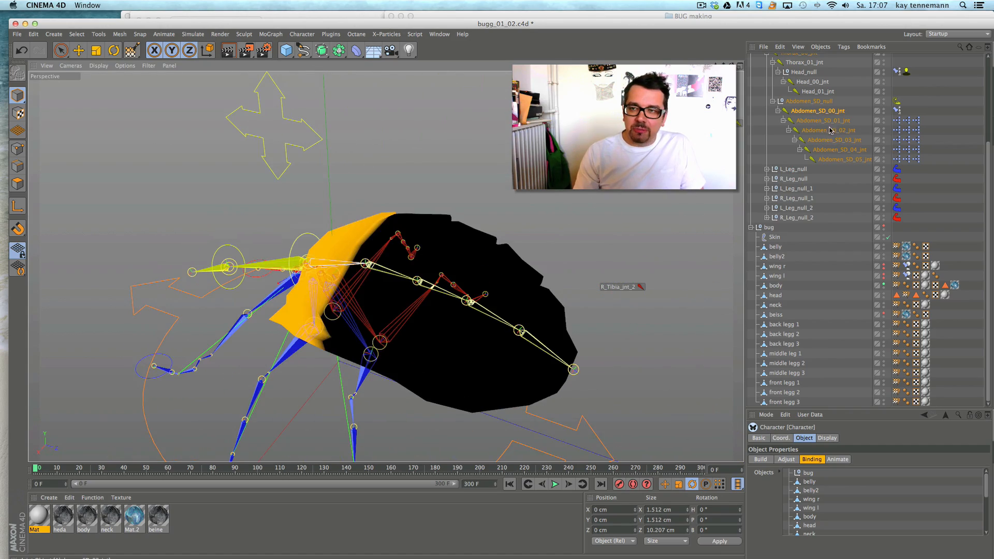
- Erase the stray Abdomen_SD_01_jnt weights from the upper part of the body's front segment
left_click(834, 121)
right_click_drag(456, 217, 506, 202, "alt")
left_click_drag(506, 202, 410, 162, "alt")
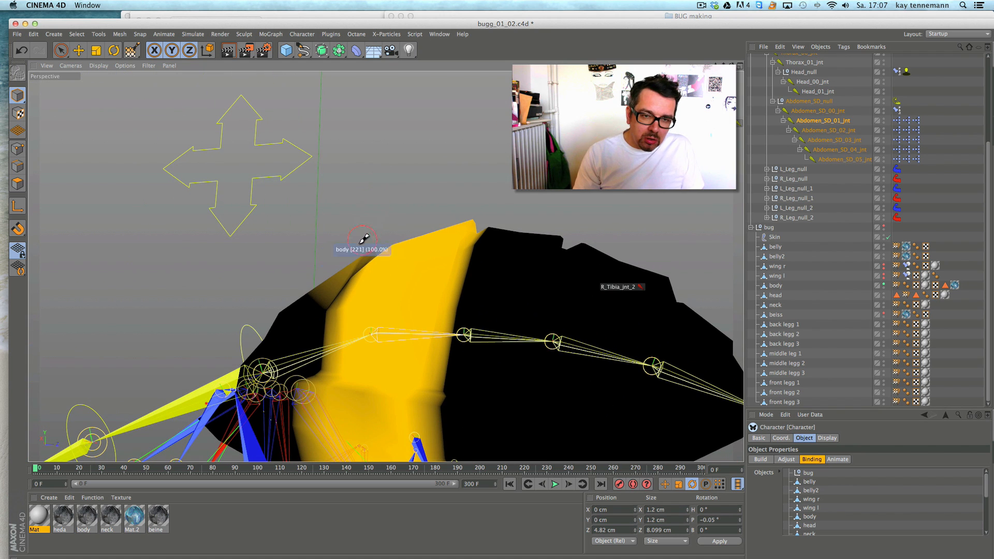
left_click_drag(393, 174, 324, 290, "alt")
left_click_drag(456, 115, 432, 156, "alt")
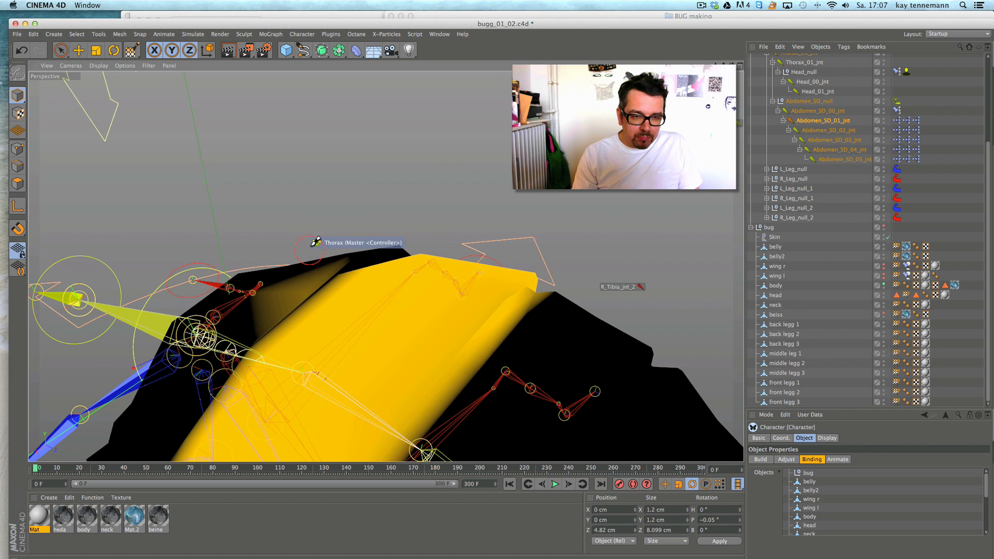
left_click_drag(319, 221, 311, 194, "alt")
left_click(293, 206, "ctrl")
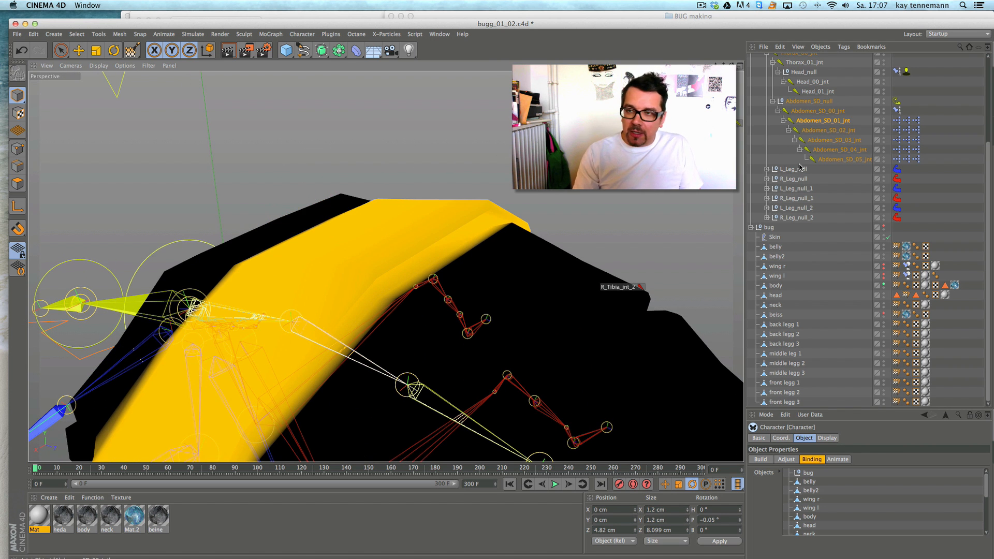
- Review the body weights joint by joint from Abdomen_SD_00_jnt to Abdomen_SD_04_jnt from several angles
left_click(813, 111)
scroll(483, 196, "down", 2)
left_click_drag(391, 267, 485, 238, "alt")
middle_click_drag(446, 266, 576, 111, "alt")
right_click_drag(578, 122, 498, 218, "alt")
left_click_drag(500, 241, 564, 150, "alt")
left_click(820, 121)
left_click(823, 131)
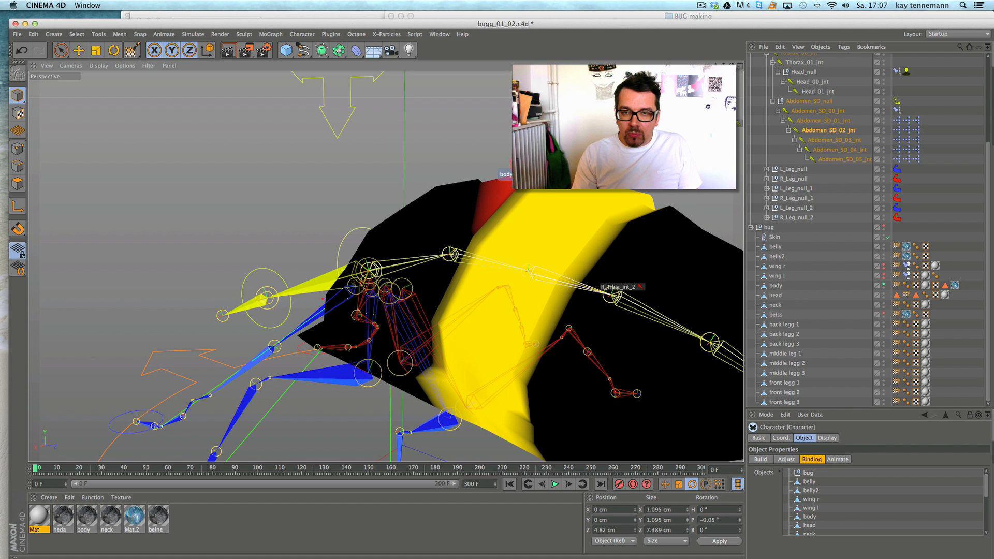
left_click_drag(614, 160, 659, 200, "alt")
left_click(827, 141)
left_click_drag(362, 259, 386, 267, "alt")
left_click(828, 150)
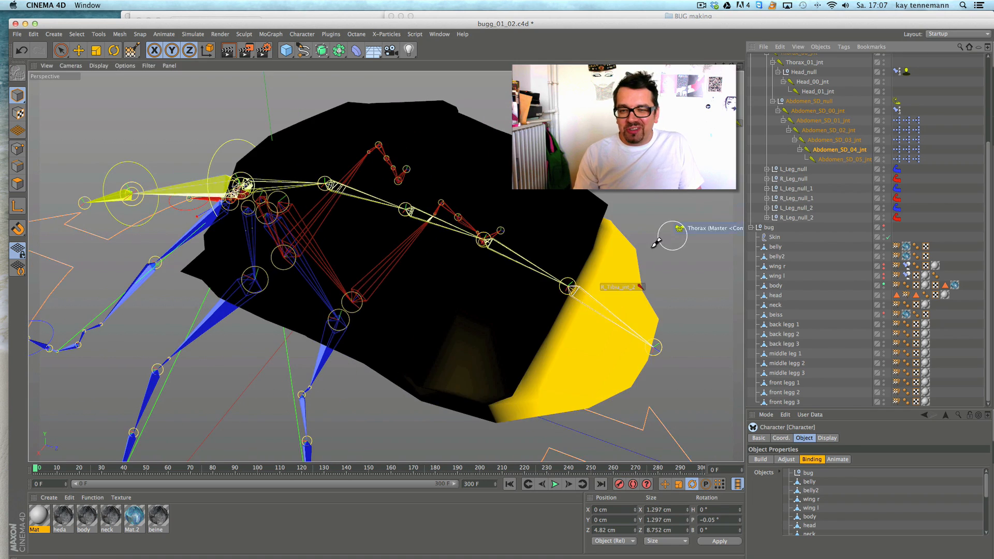
- Undo the last weight stroke on the body mesh
left_click_drag(670, 233, 652, 205, "alt")
right_click_drag(651, 206, 535, 230, "alt")
mouse_move(497, 178)
left_mouse_down("alt")
mouse_move(539, 231)
mouse_move(502, 206)
mouse_move(549, 260)
mouse_move(510, 204)
mouse_move(507, 239)
left_mouse_up("alt")
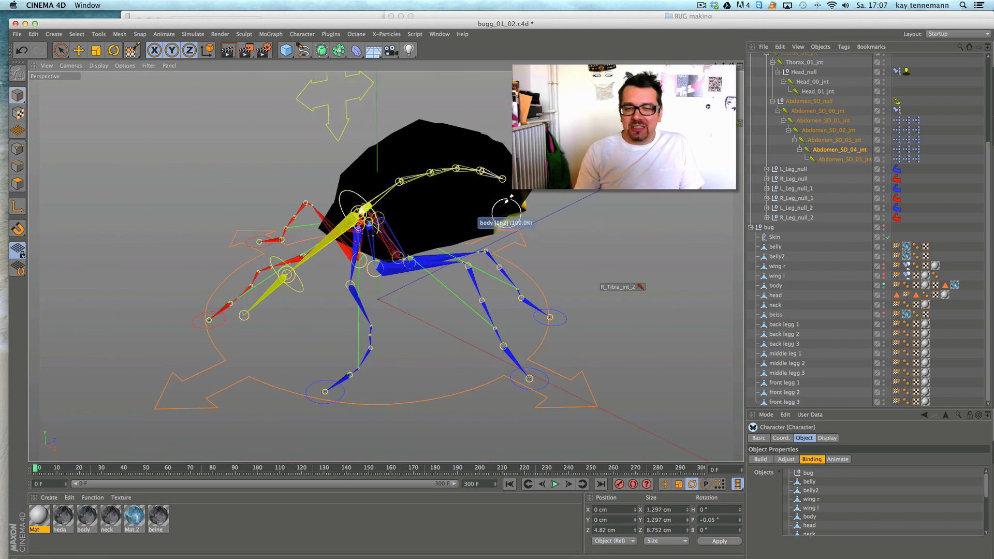
left_click(26, 49)
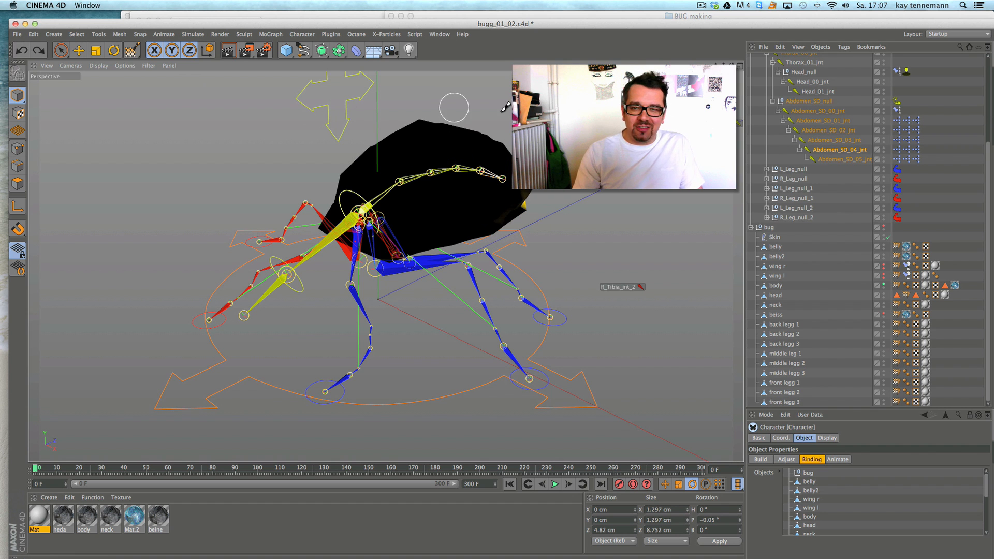
- Recheck the body's tail weights for Abdomen_SD_03_jnt and Abdomen_SD_04_jnt from the side
left_click(834, 141)
left_click(834, 150)
mouse_move(596, 281)
left_mouse_down("alt")
mouse_move(534, 254)
mouse_move(595, 282)
mouse_move(587, 277)
left_mouse_up("alt")
left_click_drag(549, 207, 505, 222, "alt")
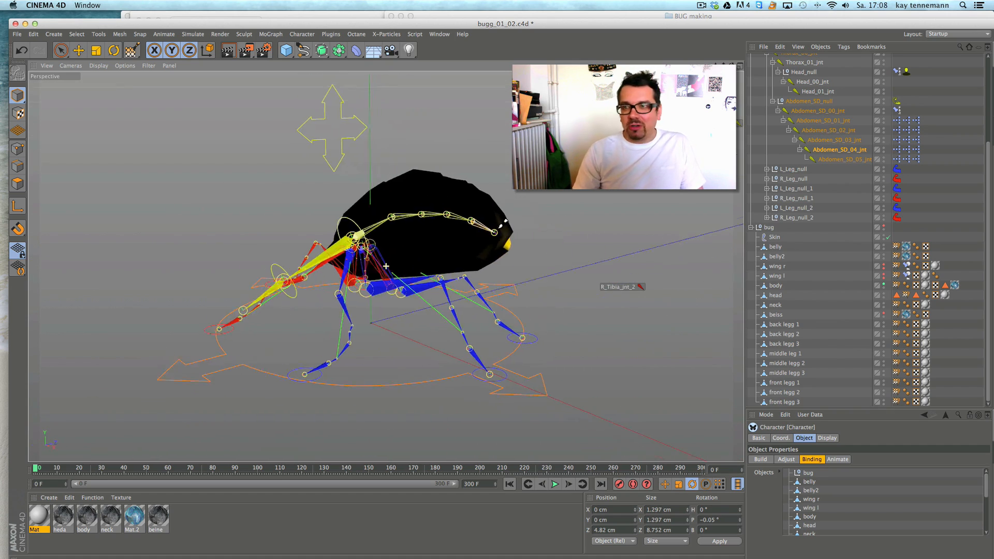
left_click_drag(386, 266, 391, 265, "alt")
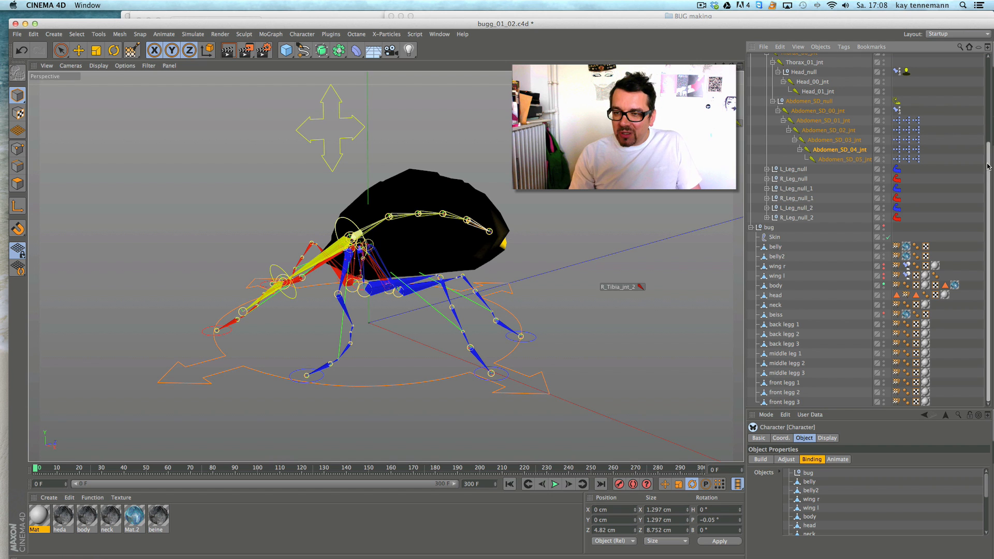
- Unhide the whole bug group, reset the body's own visibility override, and select Insect_rig
left_click(883, 226)
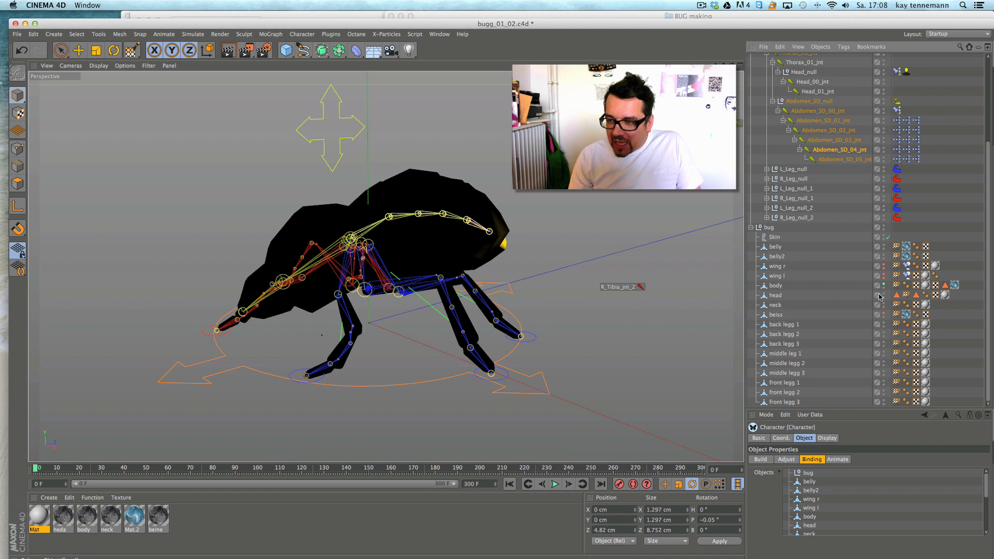
left_click(884, 284)
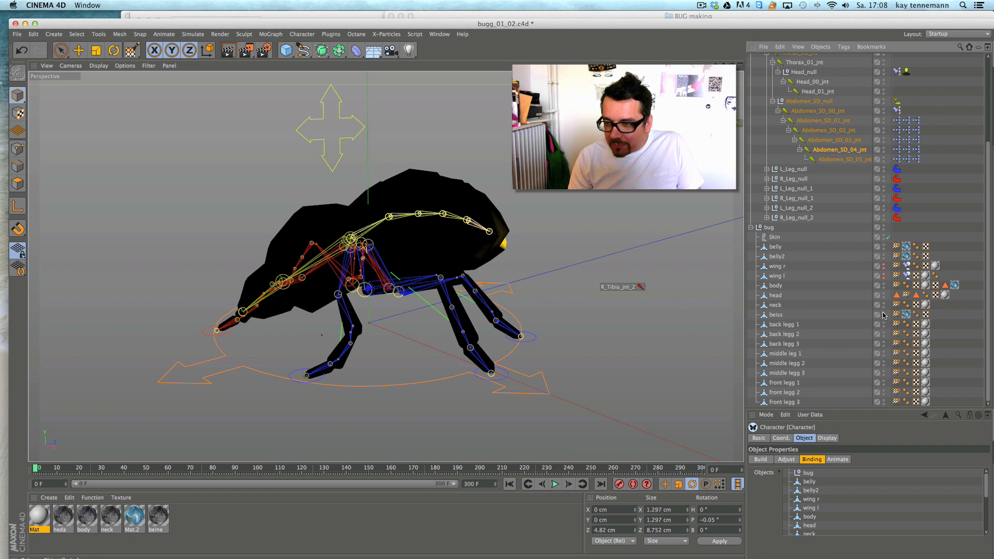
scroll(987, 113, "up", 4)
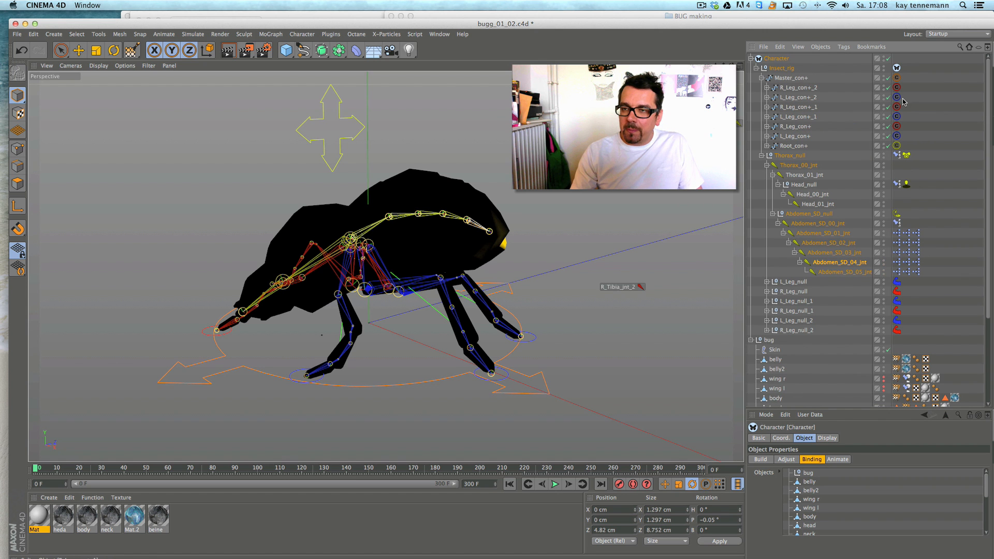
left_click(787, 68)
left_click_drag(534, 194, 484, 218, "alt")
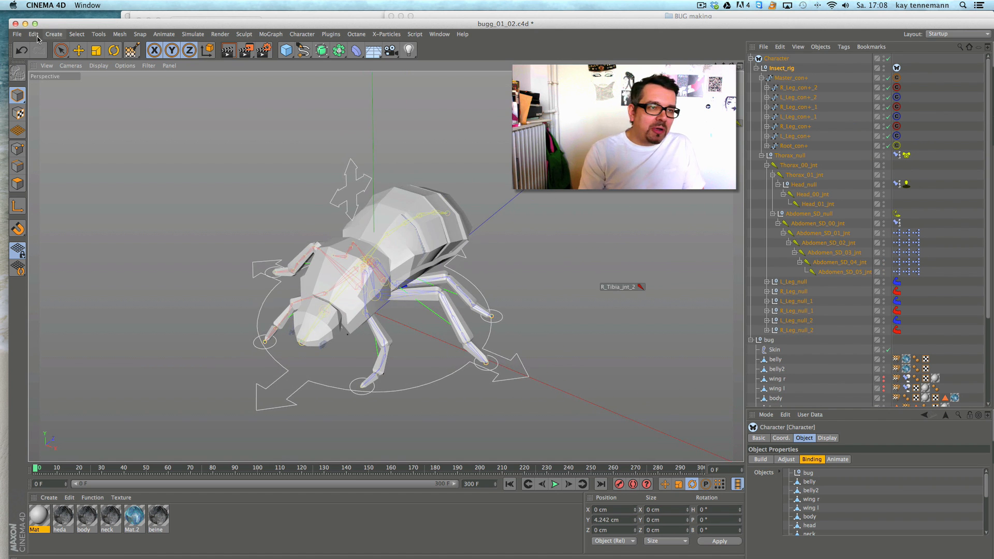
- Open the save-as dialog for the scene
left_click(17, 35)
left_click(36, 126)
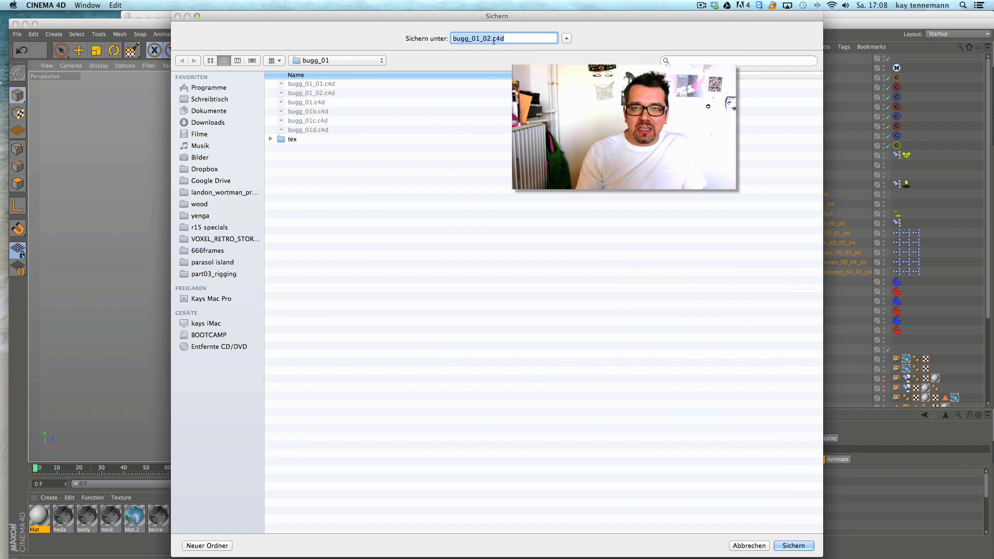
- Save the scene as bugg_01_03.c4d and enlarge the scene window to fill the screen
key("Return")
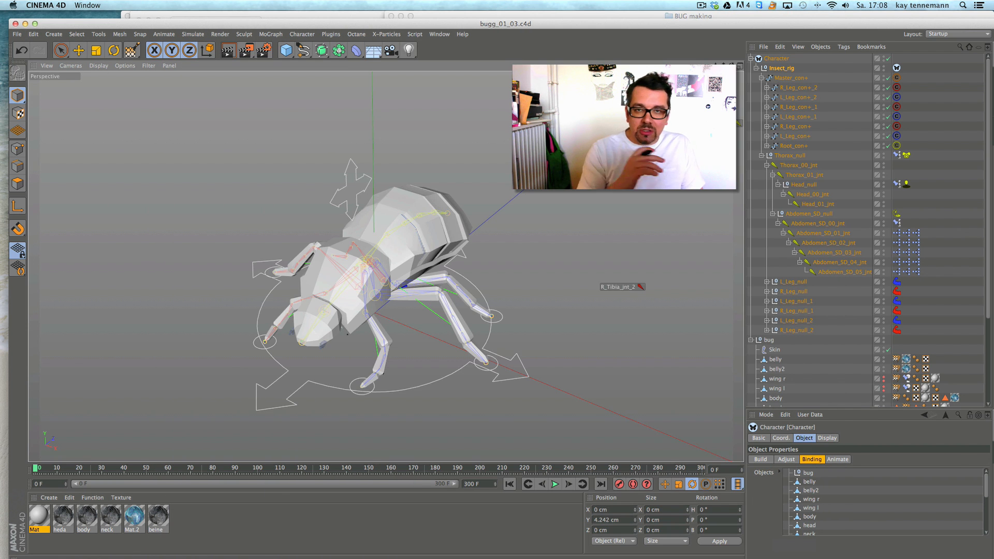
double_click(75, 27)
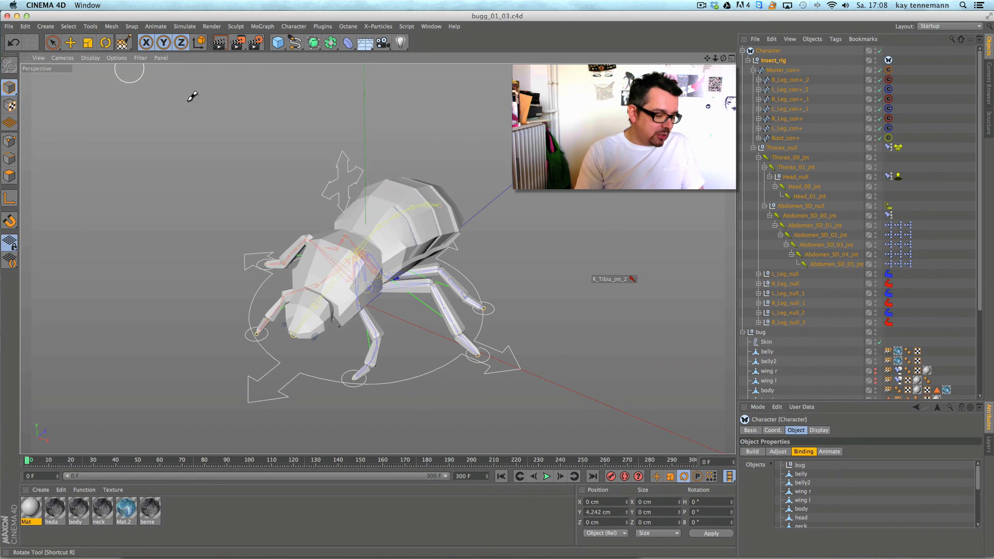
- Select the four-arrow Root_con+ controller with the Move tool and switch the Character object to Animate mode
right_click_drag(441, 190, 461, 185, "alt")
middle_click_drag(441, 207, 467, 182, "alt")
right_click_drag(466, 183, 457, 191, "alt")
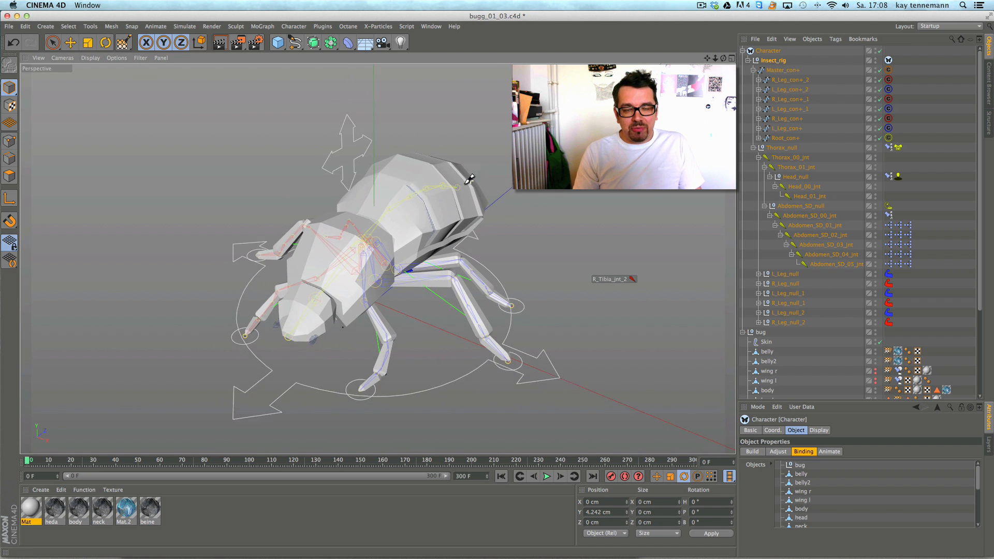
left_click_drag(485, 217, 456, 132, "alt")
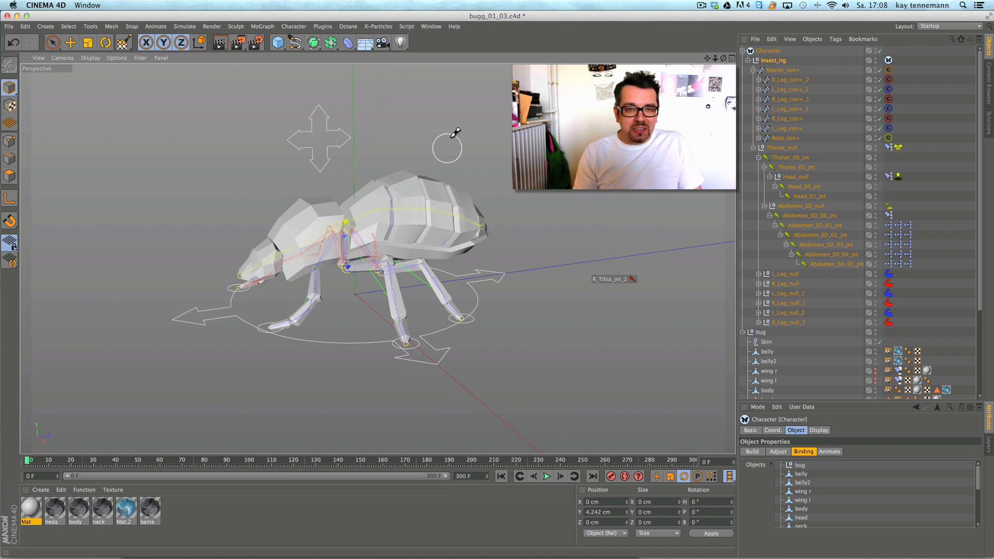
left_click(106, 42)
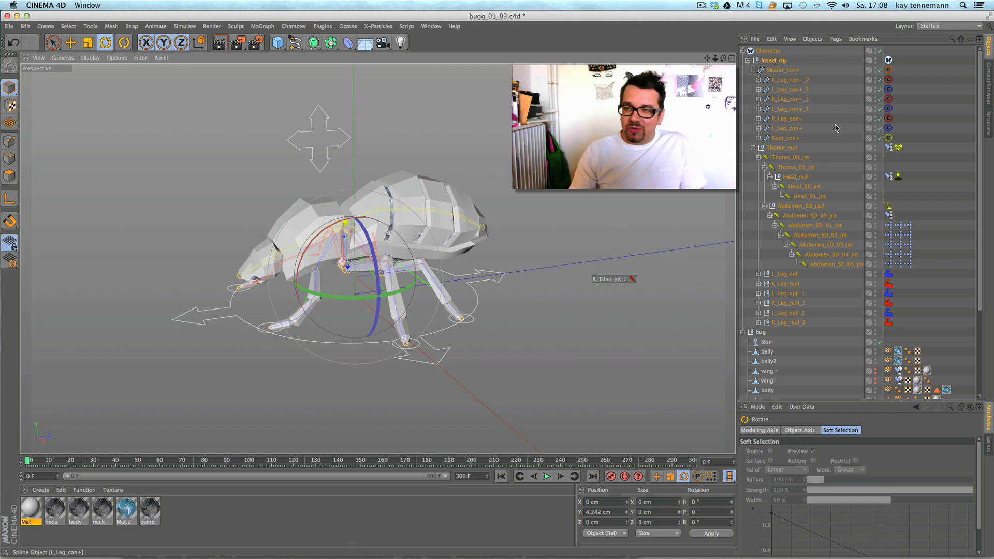
left_click(805, 220)
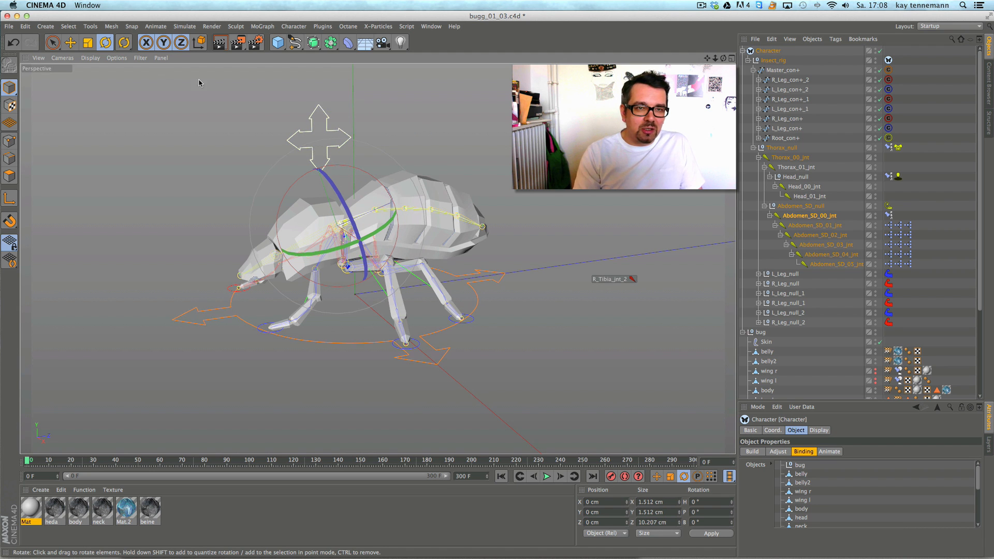
left_click(320, 116)
left_click(70, 43)
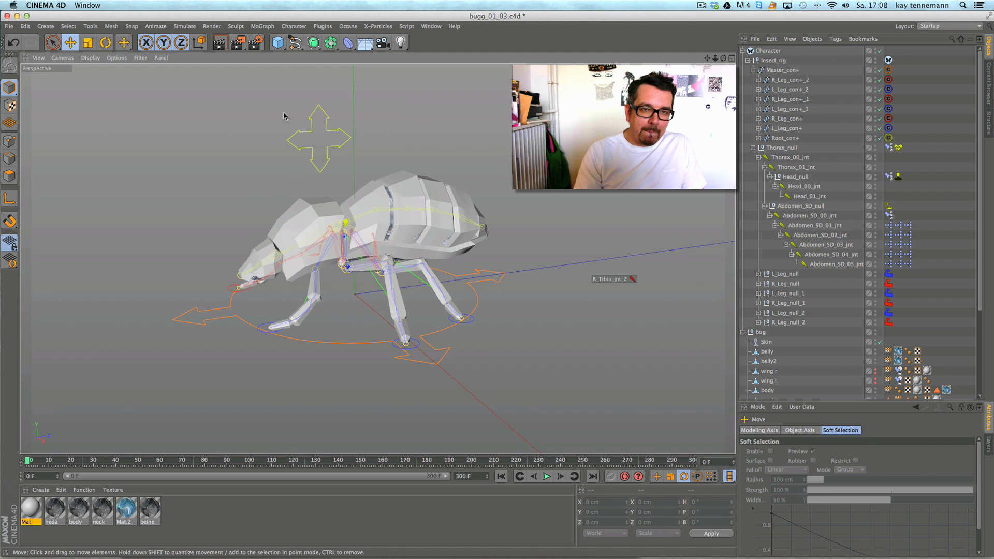
left_click(321, 113)
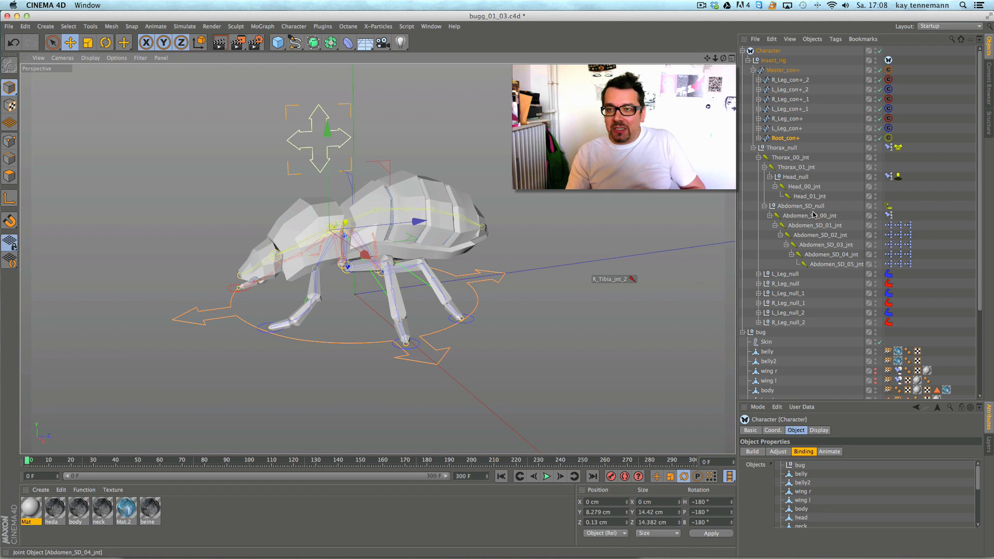
left_click(830, 452)
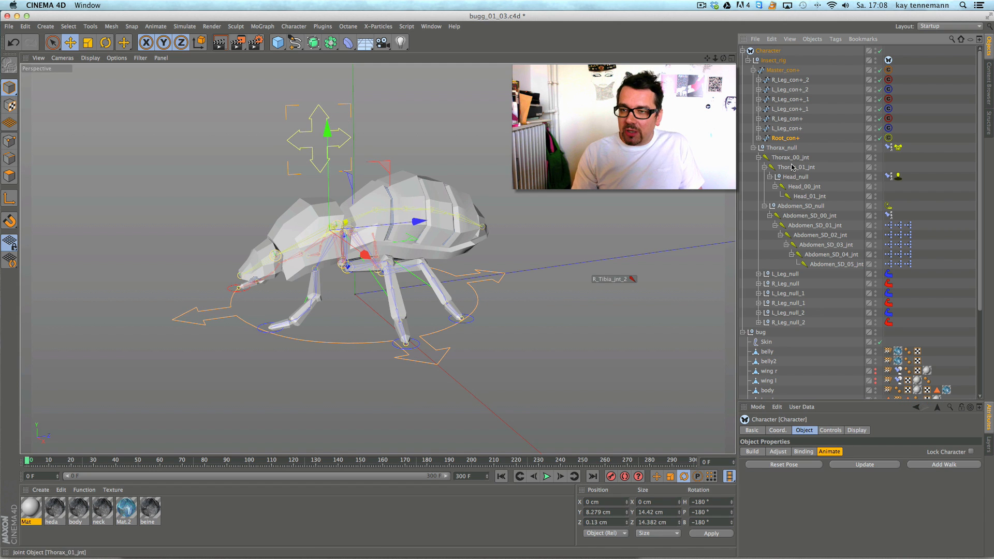
- Rotate the Abdomen_SD_00_jnt joint to test the bending of the abdomen
left_click(801, 218)
key("r")
left_click_drag(342, 164, 370, 171)
- Rotate Abdomen_SD_null to a pitch of about 0.9° so that the abdomen curls downward
left_click(801, 207)
scroll(460, 185, "up", 1)
right_click_drag(462, 185, 477, 205, "alt")
left_click_drag(477, 206, 435, 206, "alt")
mouse_move(315, 178)
left_mouse_down()
mouse_move(298, 172)
mouse_move(310, 174)
left_mouse_up()
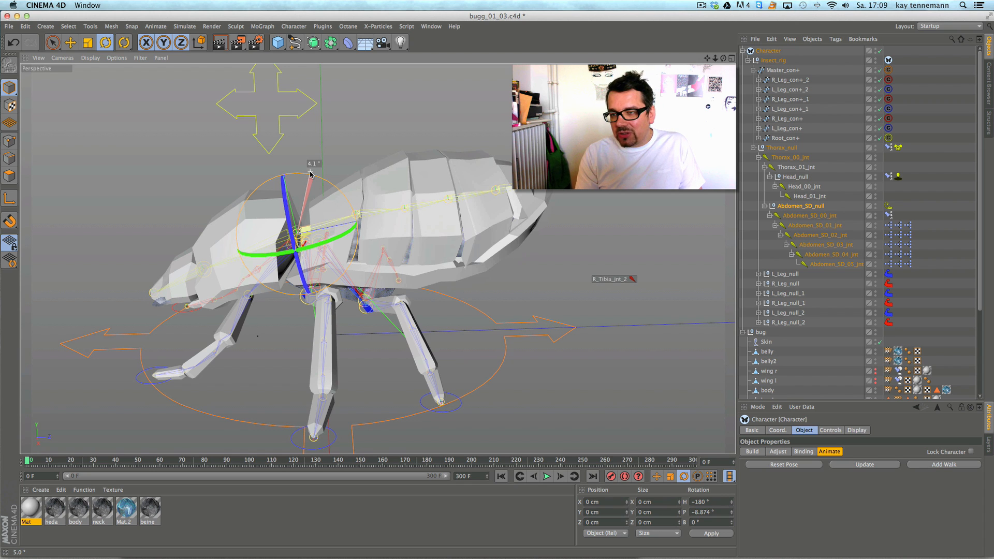
left_click_drag(310, 174, 299, 171)
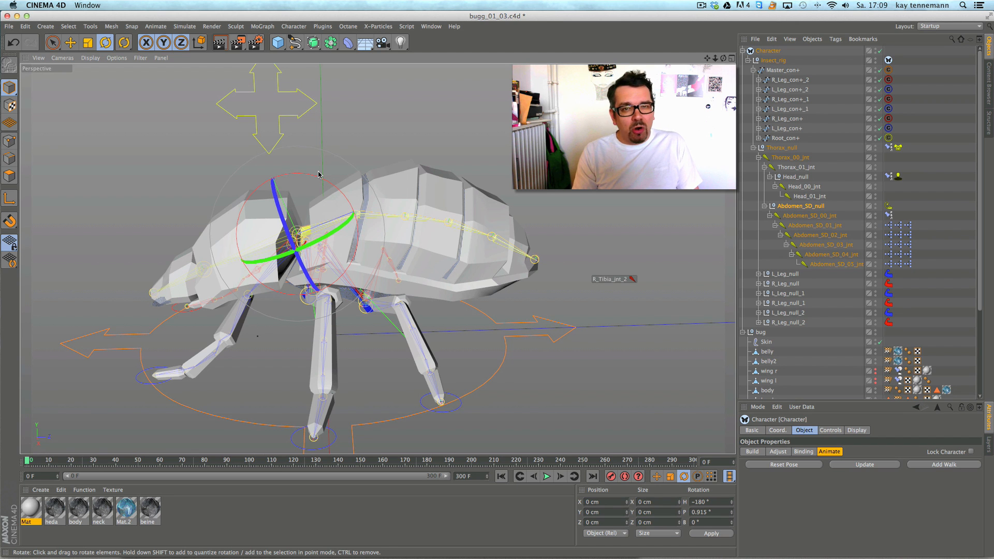
- Examine the rotation links in the XPresso expression tag of Abdomen_SD_01_jnt and close its editor
left_click(889, 227)
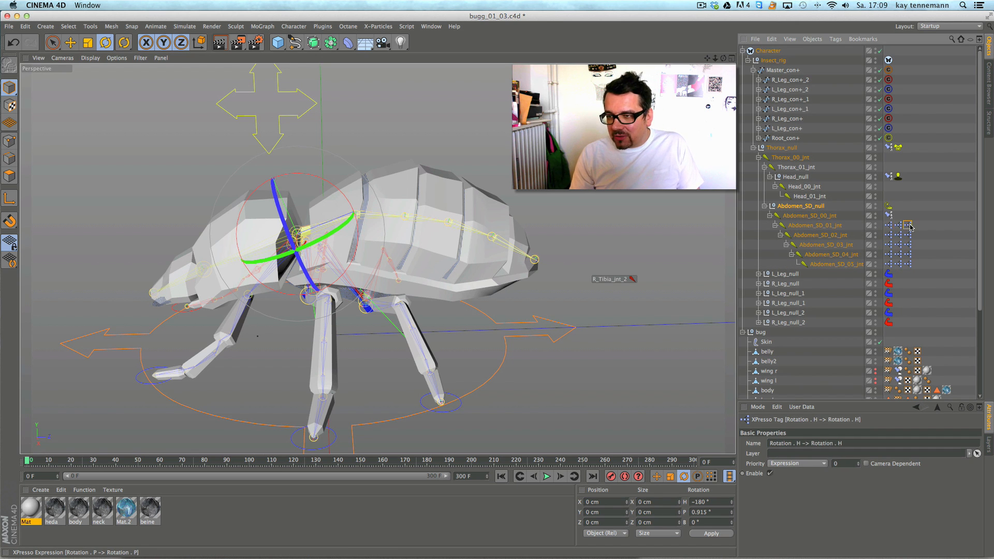
double_click(909, 225)
left_click_drag(363, 90, 418, 155)
left_click_drag(169, 168, 150, 224)
left_click(182, 164)
left_click(45, 68)
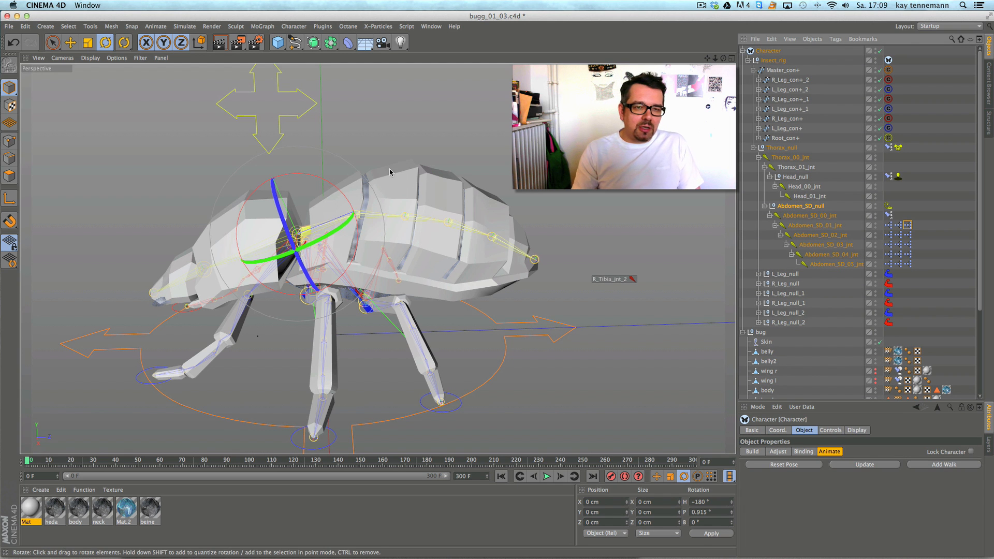
- Twist the abdomen sideways by rotating Abdomen_SD_null to about -209° heading, -4.7° pitch and -2.6° bank
mouse_move(324, 168)
left_mouse_down()
mouse_move(336, 190)
mouse_move(329, 185)
left_mouse_up()
left_click_drag(352, 239, 493, 270, "alt")
left_click_drag(342, 284, 456, 239)
right_click_drag(378, 259, 306, 280, "alt")
left_click_drag(307, 280, 409, 293, "alt")
right_click_drag(409, 292, 431, 302, "alt")
middle_click_drag(431, 302, 493, 282, "alt")
left_click_drag(494, 291, 496, 291)
left_click_drag(491, 290, 445, 302)
left_click_drag(524, 228, 501, 225, "alt")
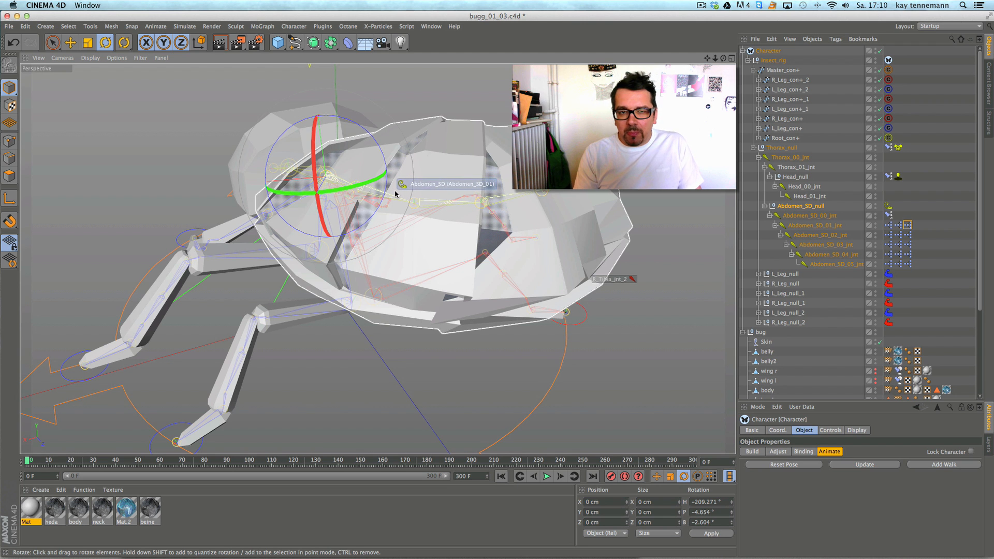
- Select Abdomen_SD_00_jnt, keep the Character in Animate mode and activate the Weight Tool
left_click(787, 213)
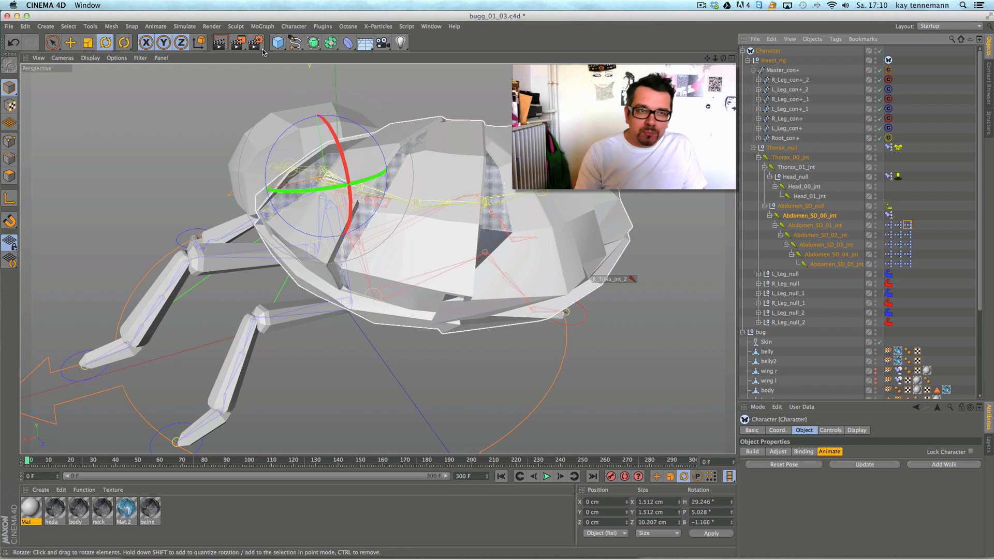
left_click(236, 26)
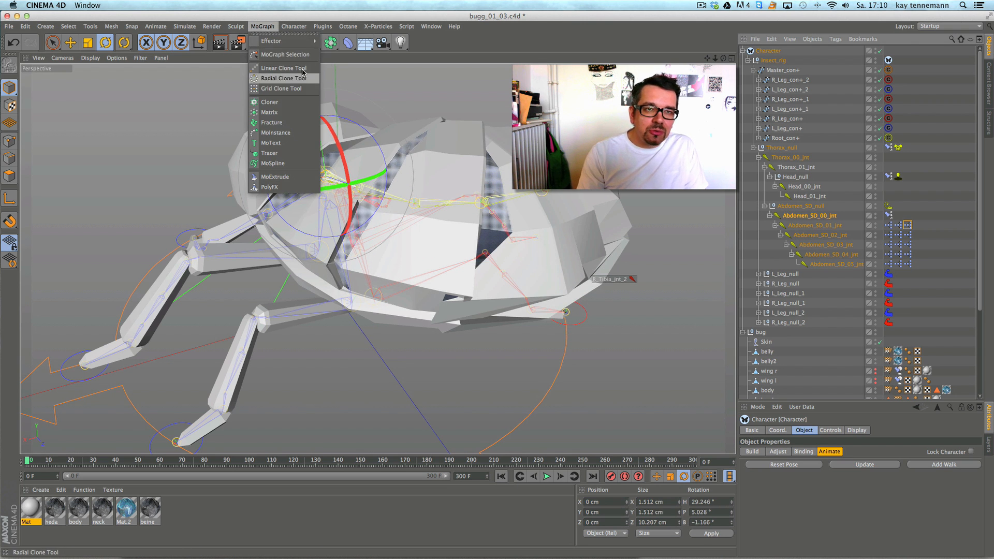
left_click(295, 29)
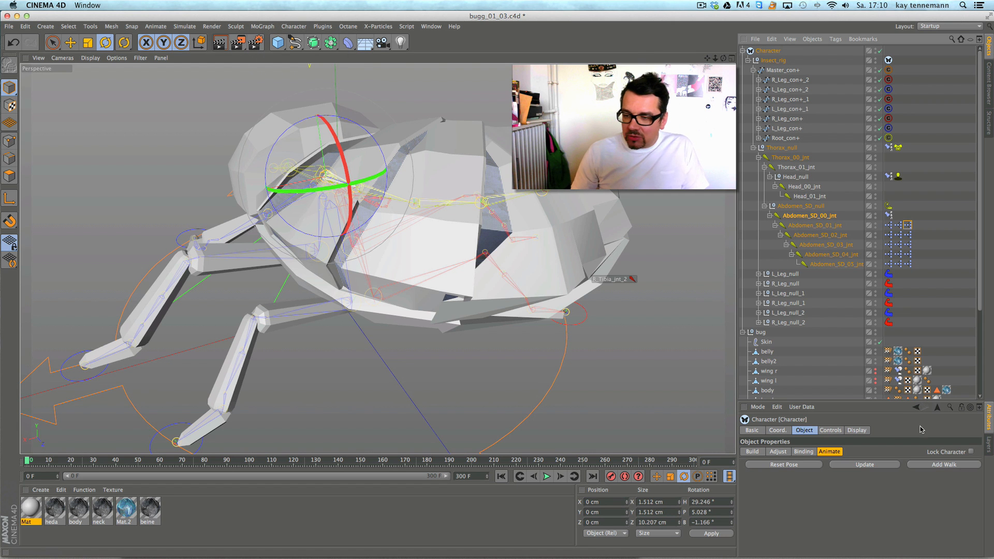
left_click(804, 453)
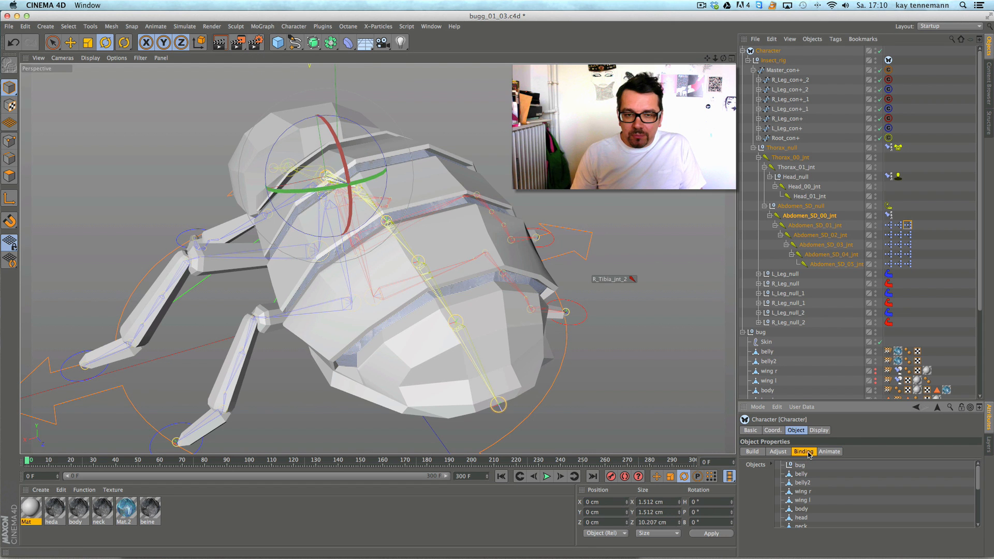
left_click(829, 452)
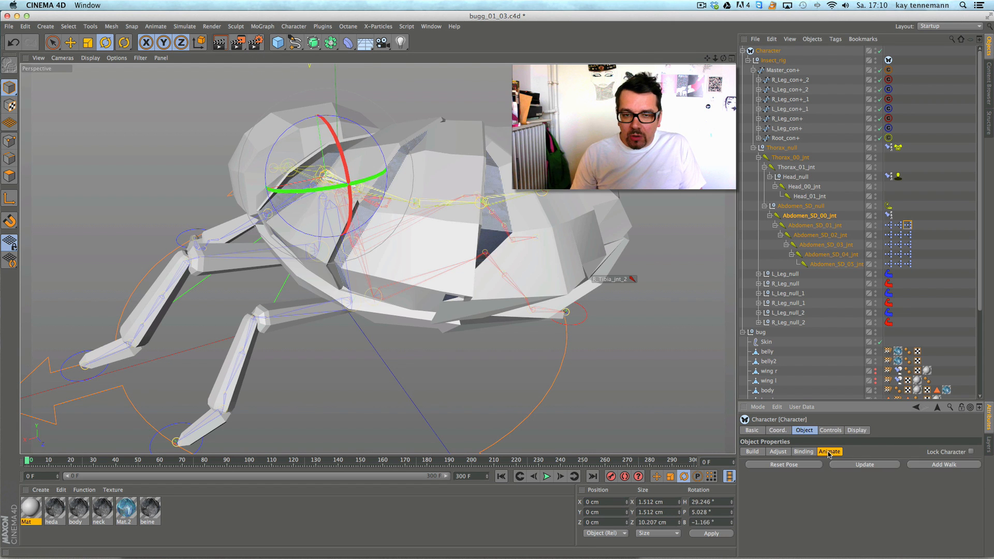
left_click(290, 26)
left_click(329, 163)
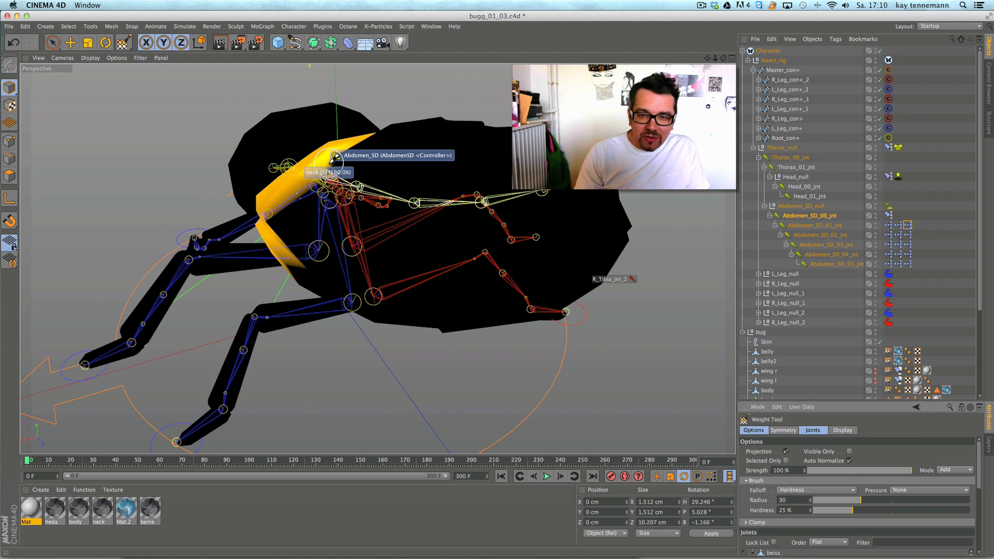
- Check the Abdomen_SD_04_jnt and Abdomen_SD_03_jnt weights, try painting Abdomen_SD_03_jnt weight on the body's underside, and undo that stroke
left_click(826, 259)
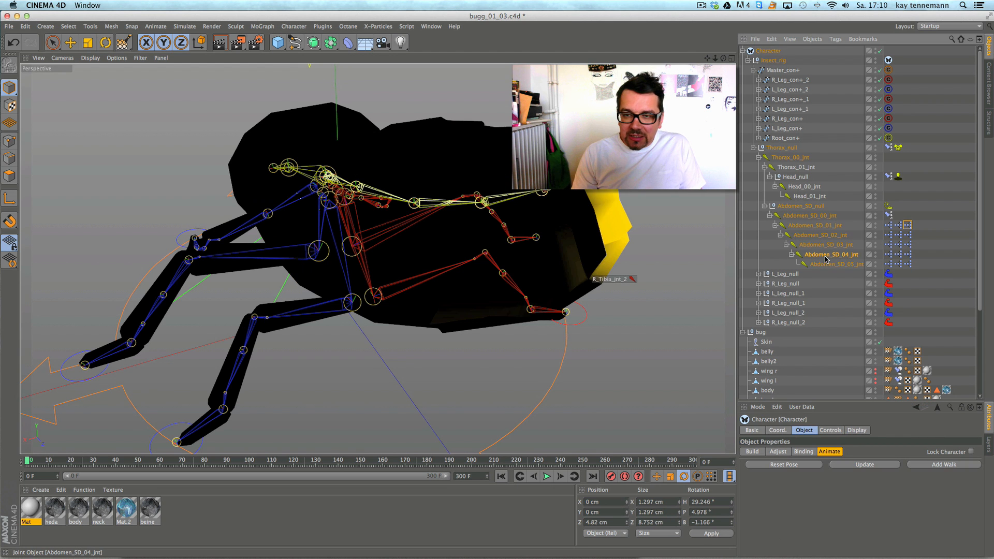
scroll(583, 311, "up", 4)
left_click_drag(547, 300, 478, 245, "alt")
left_click_drag(407, 261, 449, 212, "alt")
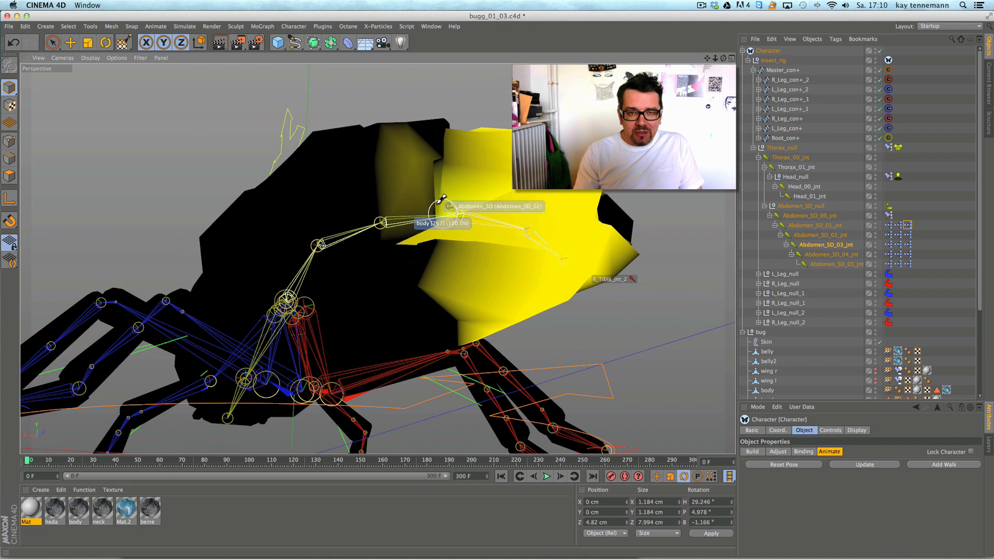
left_click_drag(469, 262, 502, 245, "alt")
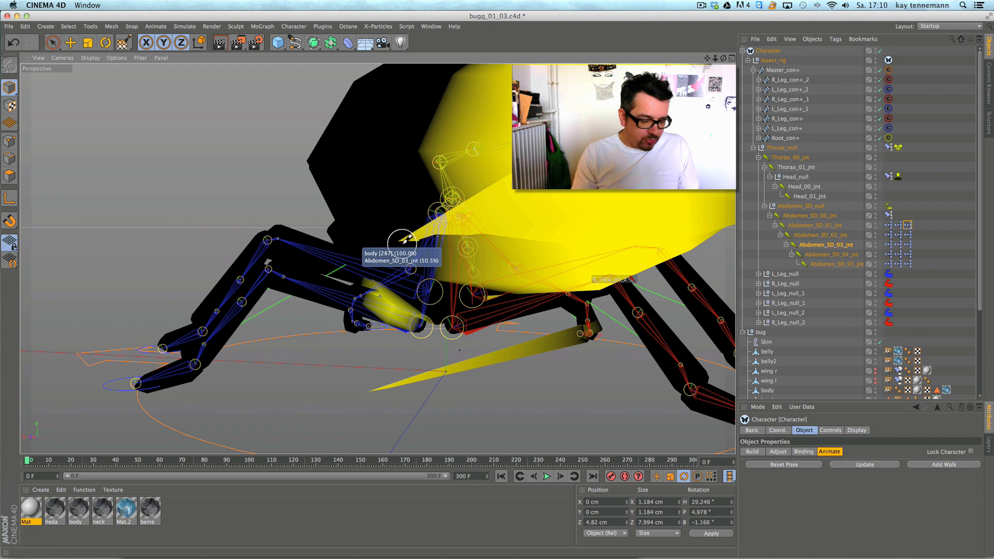
left_click(401, 242)
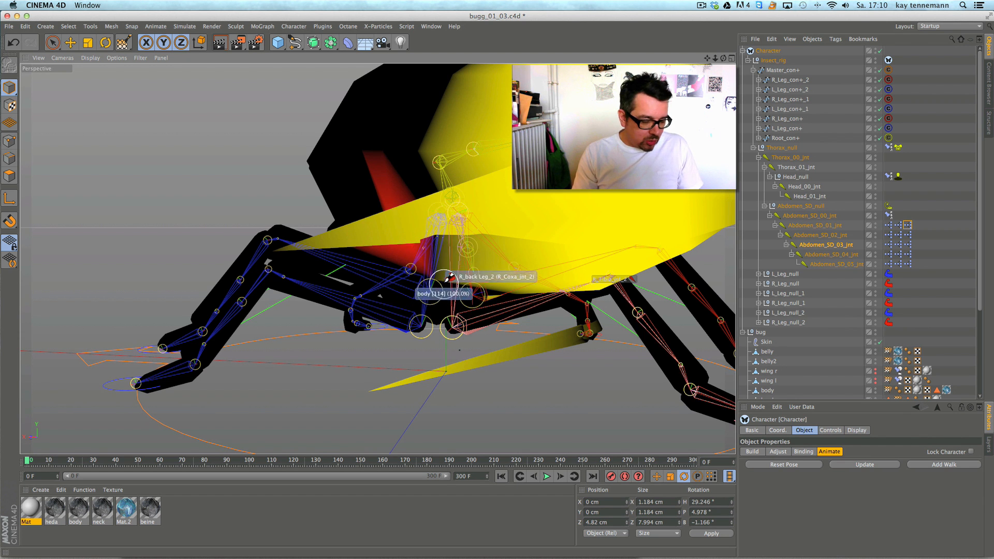
left_click(13, 44)
- Select Abdomen_SD_02_jnt and paint its weight onto the stray body vertex that forms a spike under the abdomen
left_click_drag(464, 151, 523, 251, "alt")
left_click_drag(377, 257, 352, 219, "alt")
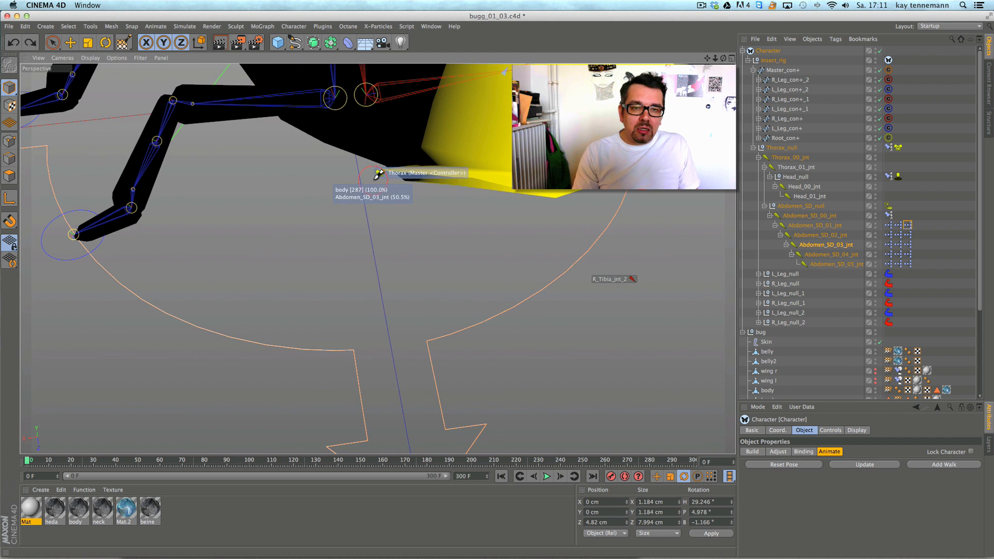
left_click(816, 236)
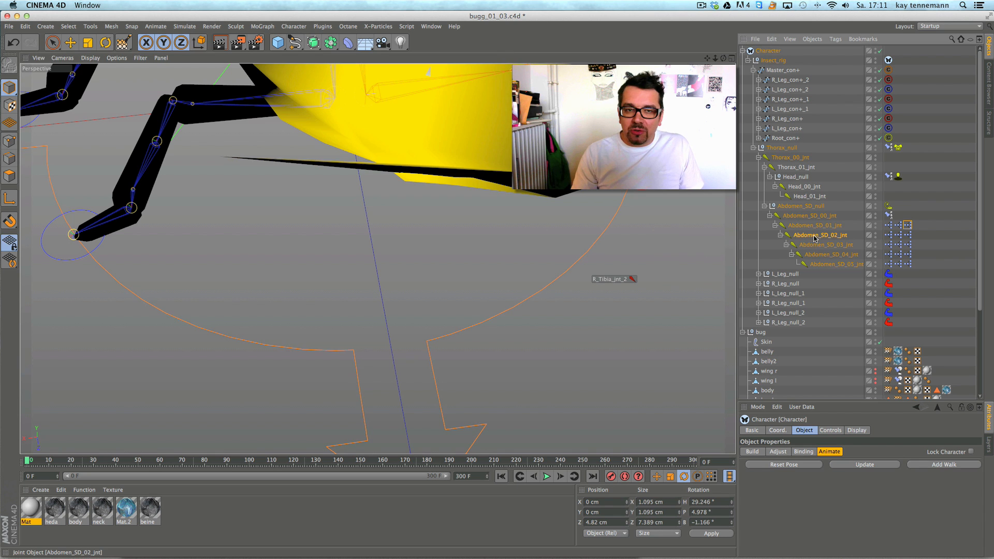
left_click(225, 160)
left_click(219, 158)
left_click_drag(449, 228, 489, 101, "alt")
left_click_drag(513, 231, 398, 241, "alt")
left_click_drag(568, 282, 621, 202, "alt")
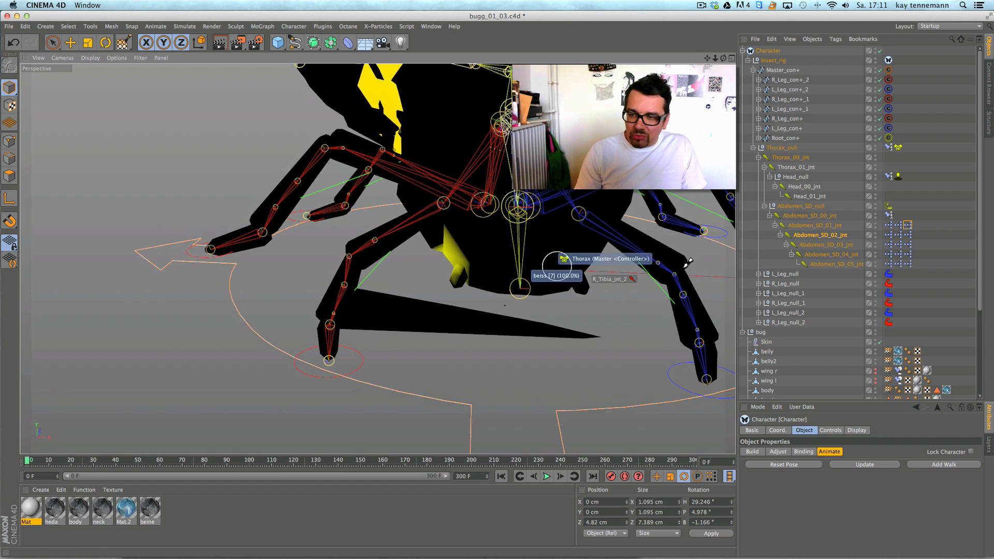
- Expand R_Leg_null and go through its femur, patella and tibia joints to find the one influencing the leg spike
left_click_drag(978, 261, 985, 355)
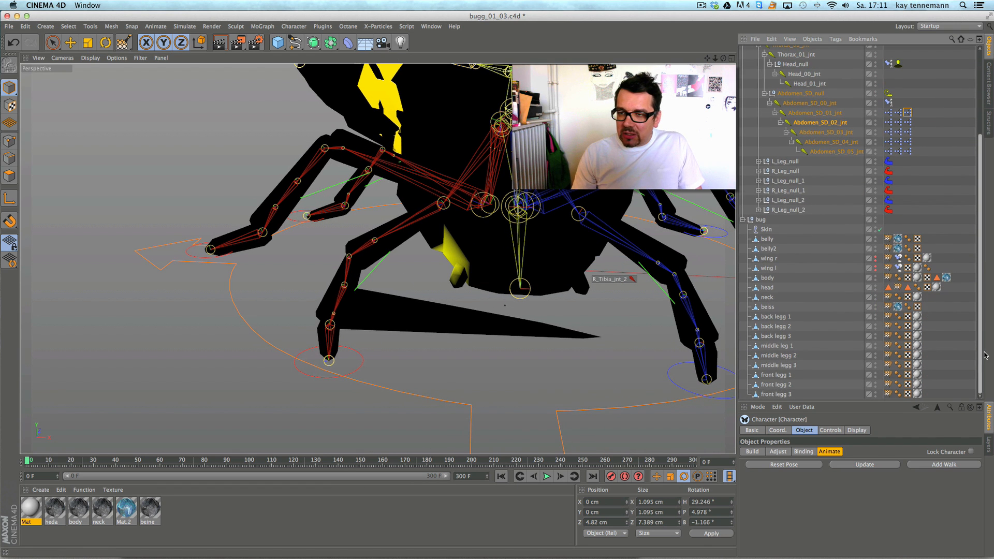
left_click(782, 209)
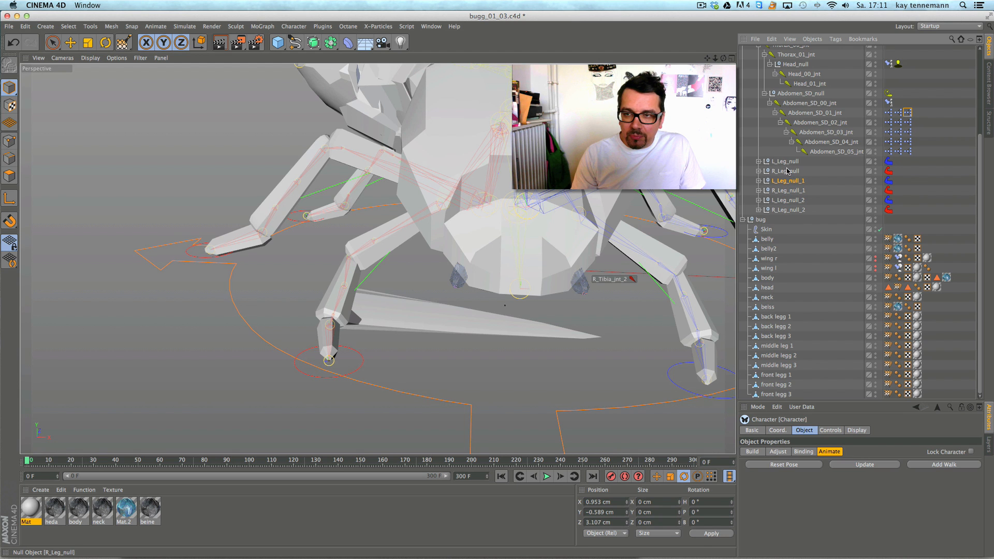
left_click(759, 171)
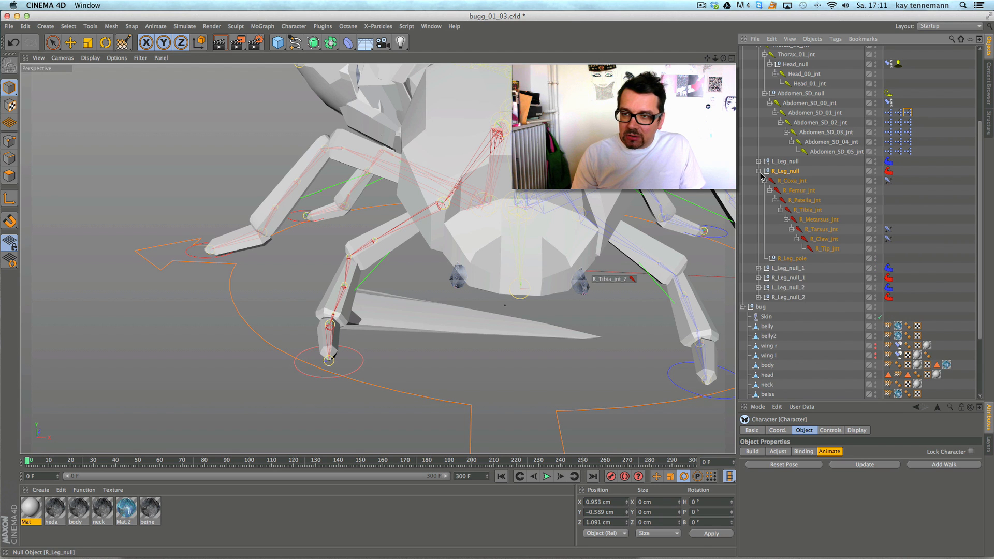
left_click(803, 192)
left_click(804, 202)
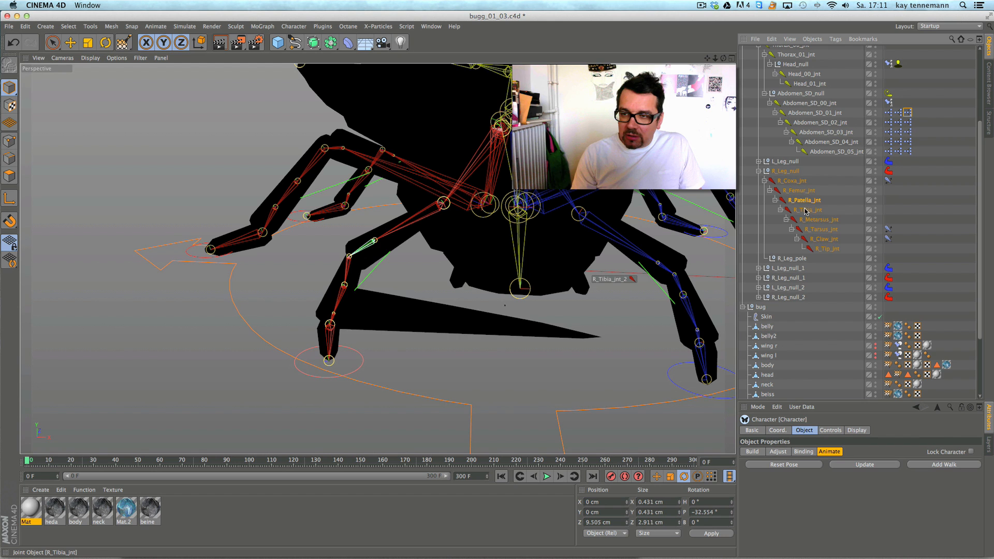
left_click(804, 209)
- Hide front legg 1 and front legg 3 to isolate the spiked leg segment, and select R_Metarsus_jnt
left_click_drag(544, 327, 520, 313, "alt")
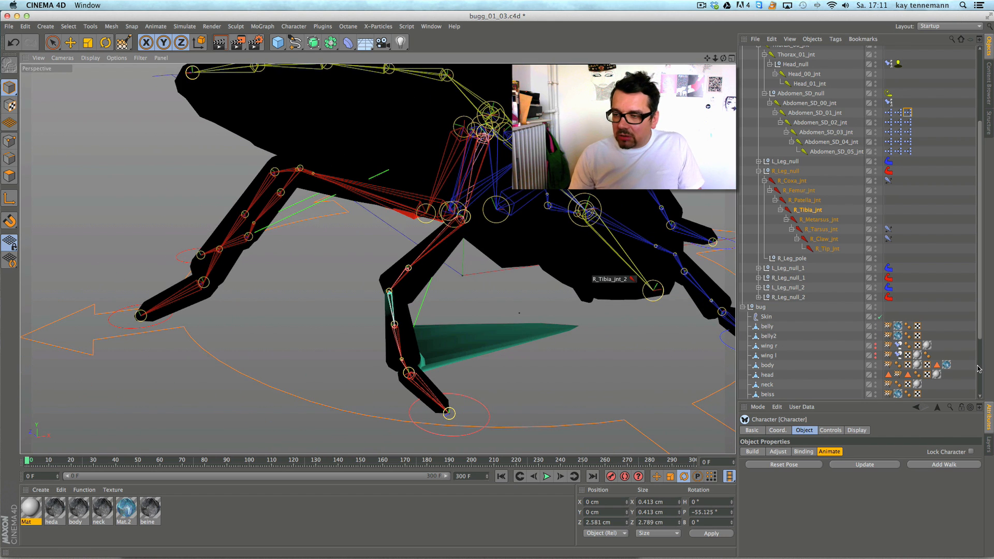
scroll(864, 390, "down", 5)
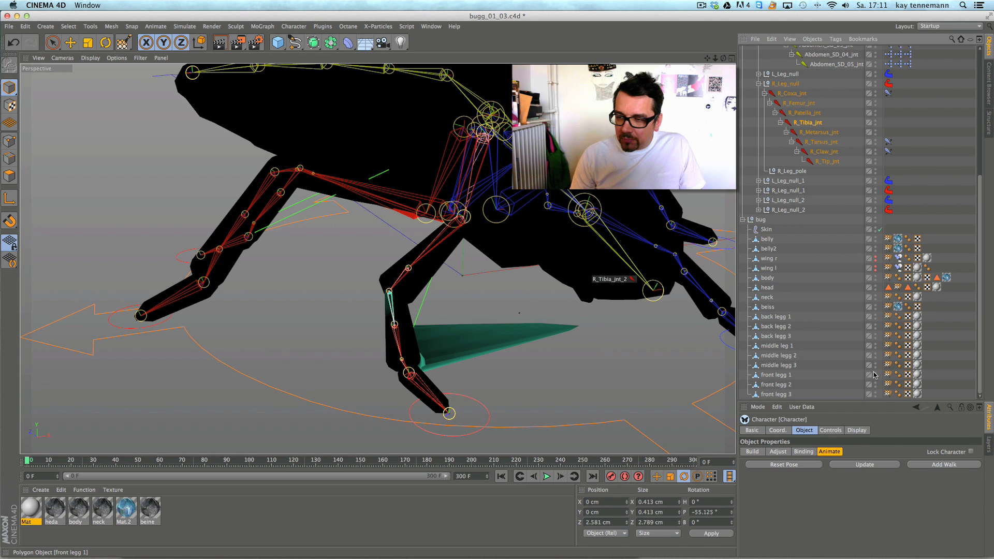
left_click(875, 373)
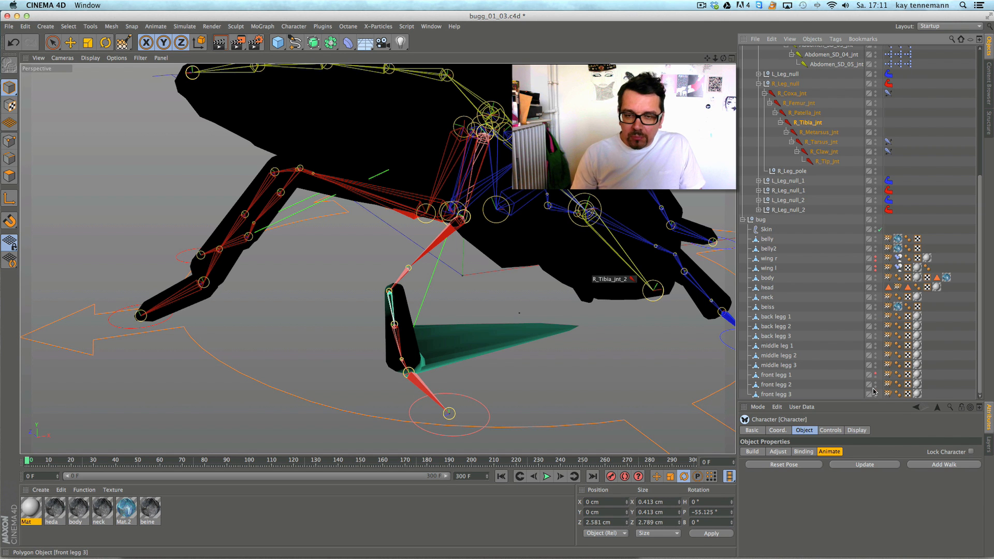
left_click(818, 133)
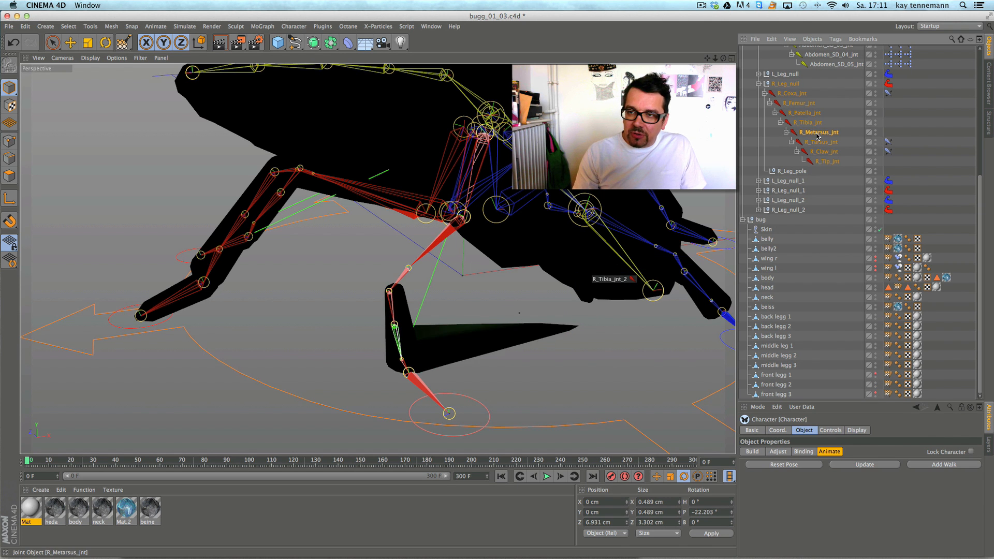
- Paint R_Tibia_jnt weight over the stray spike on the front leg segment, and show the hidden front legg 1 and front legg 3
left_click(392, 288)
mouse_move(392, 288)
left_mouse_down()
mouse_move(406, 355)
mouse_move(444, 353)
left_mouse_up()
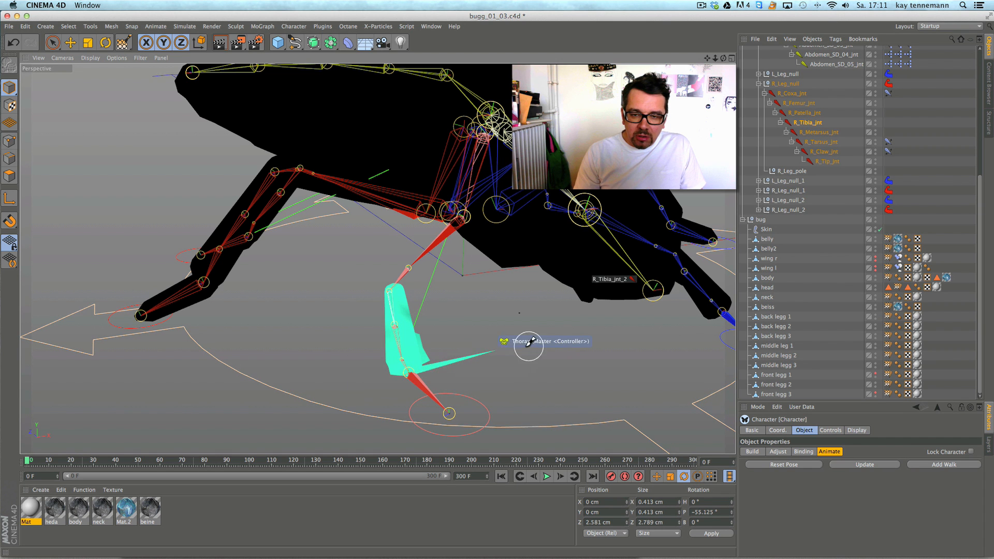
left_click(499, 350)
left_click_drag(488, 356, 417, 326, "alt")
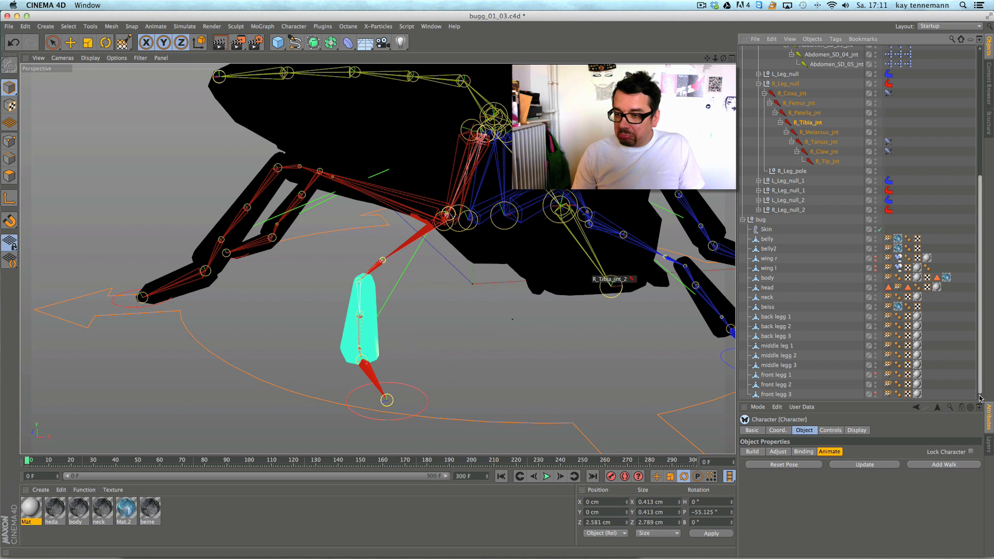
left_click(875, 373)
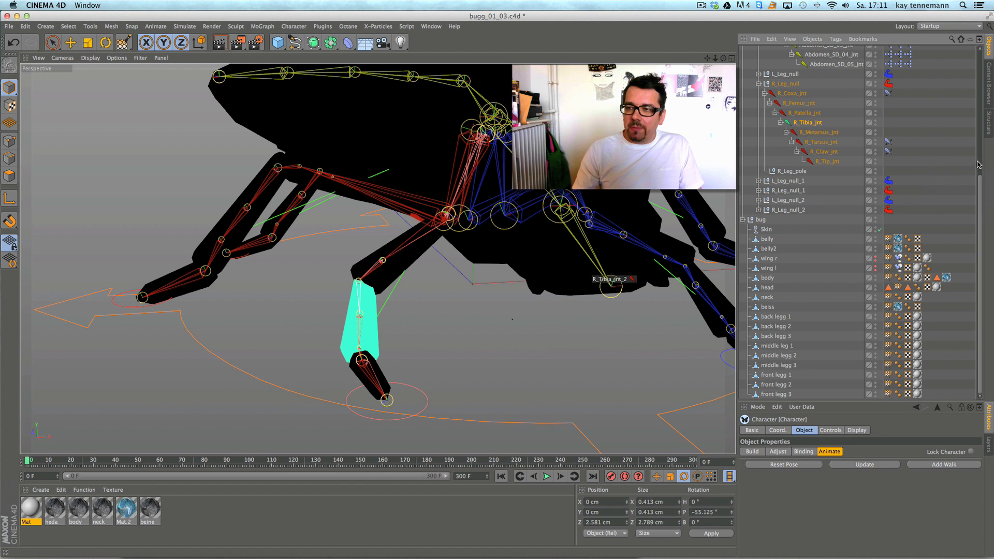
- Rotate the abdomen with Abdomen_SD_null until it lines up with the thorax
scroll(979, 164, "up", 5)
scroll(505, 275, "down", 10)
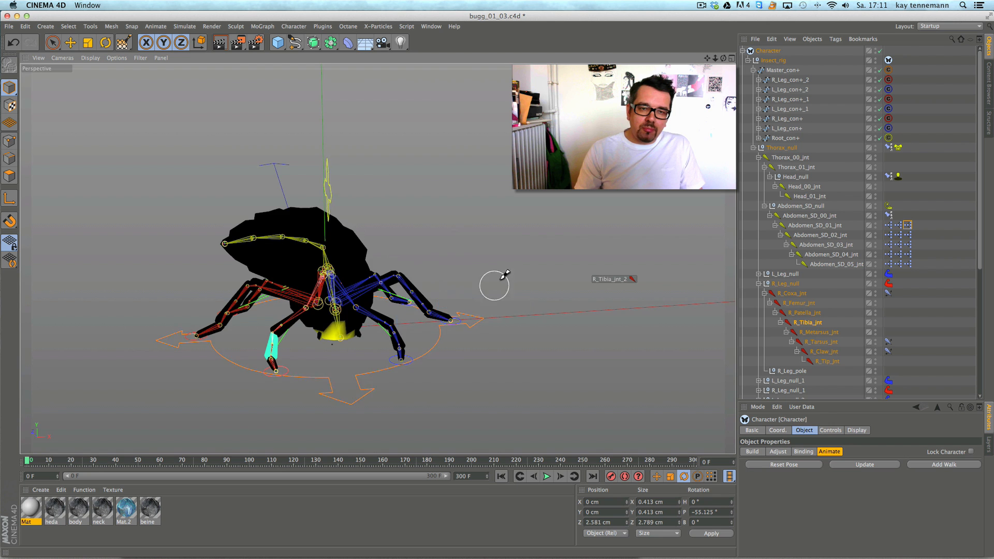
left_click_drag(505, 275, 817, 167, "alt")
left_click(789, 216)
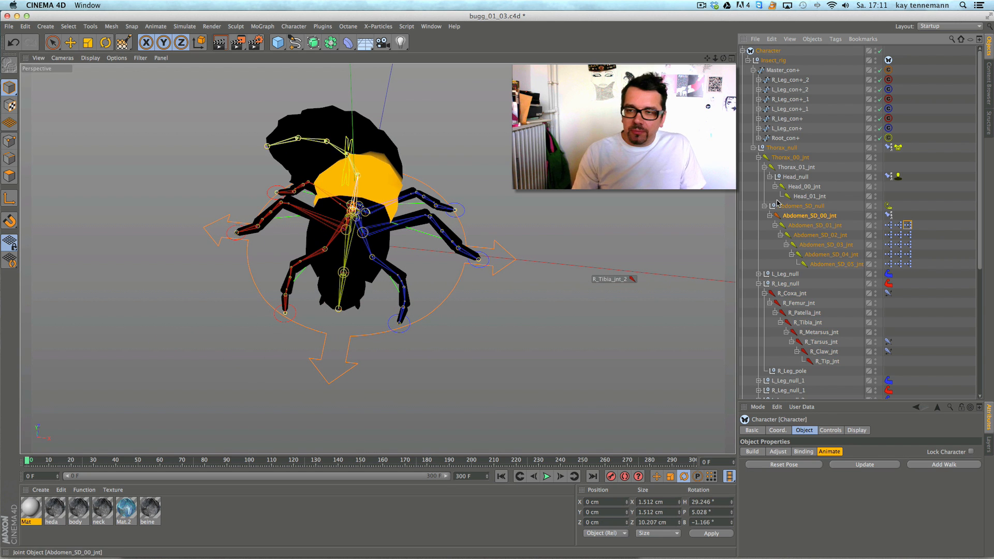
left_click(104, 43)
left_click_drag(433, 145, 432, 245, "alt")
middle_click_drag(433, 245, 431, 255, "alt")
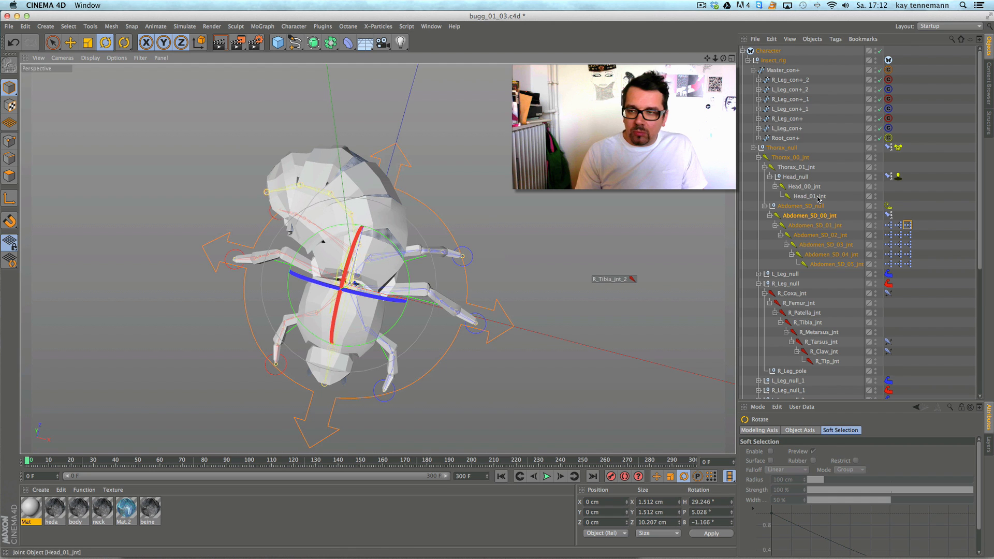
left_click(800, 206)
left_click_drag(409, 273, 549, 235)
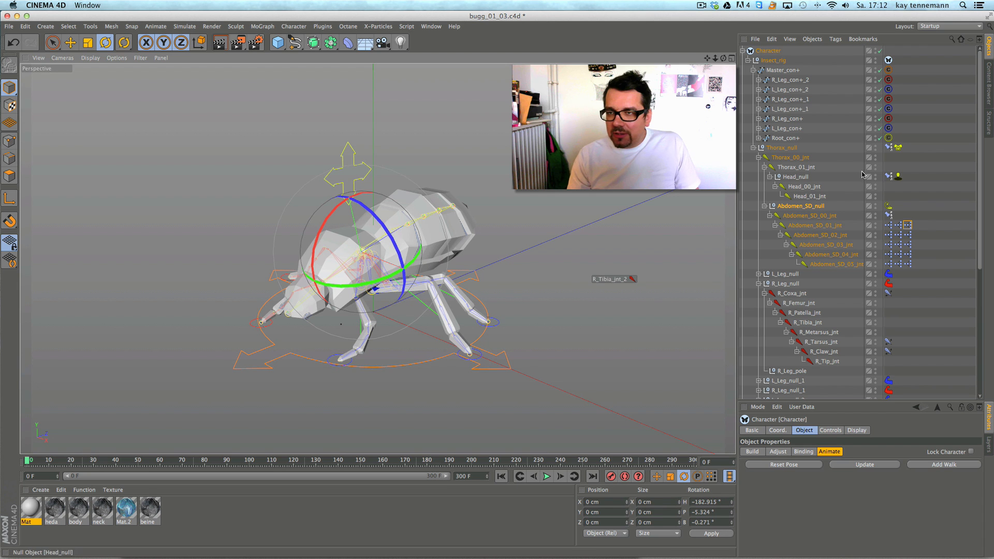
- Test the leg deformation by moving leg controllers such as L_Leg_con+ and L_Leg_con+_1, undoing each move
left_click(787, 129)
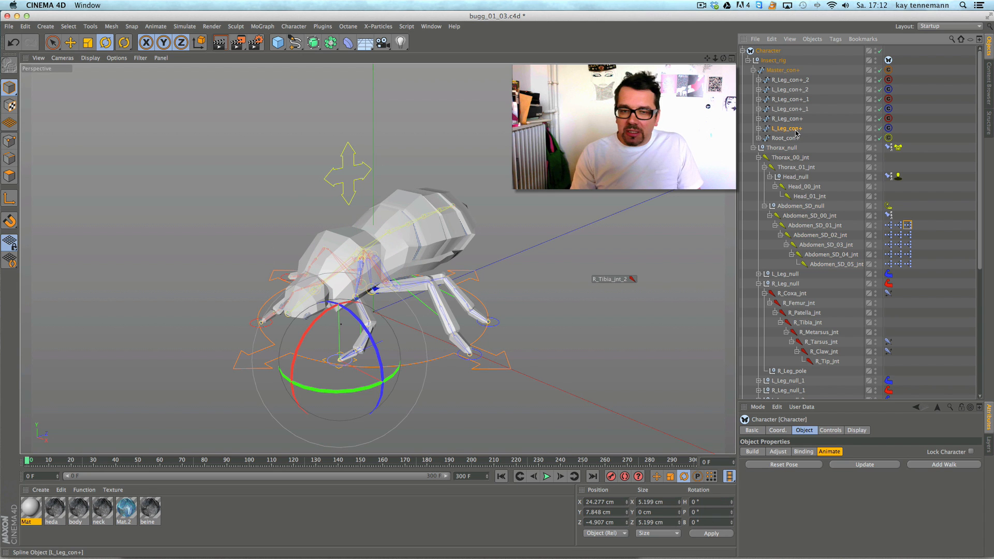
left_click(71, 43)
mouse_move(537, 231)
left_mouse_down()
mouse_move(490, 218)
mouse_move(551, 242)
mouse_move(529, 229)
left_mouse_up()
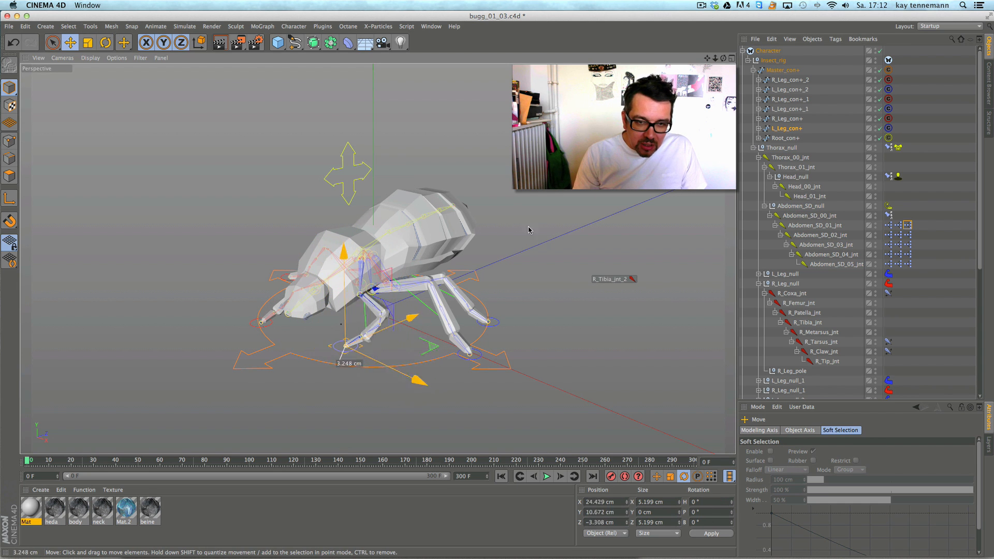
left_click(796, 100)
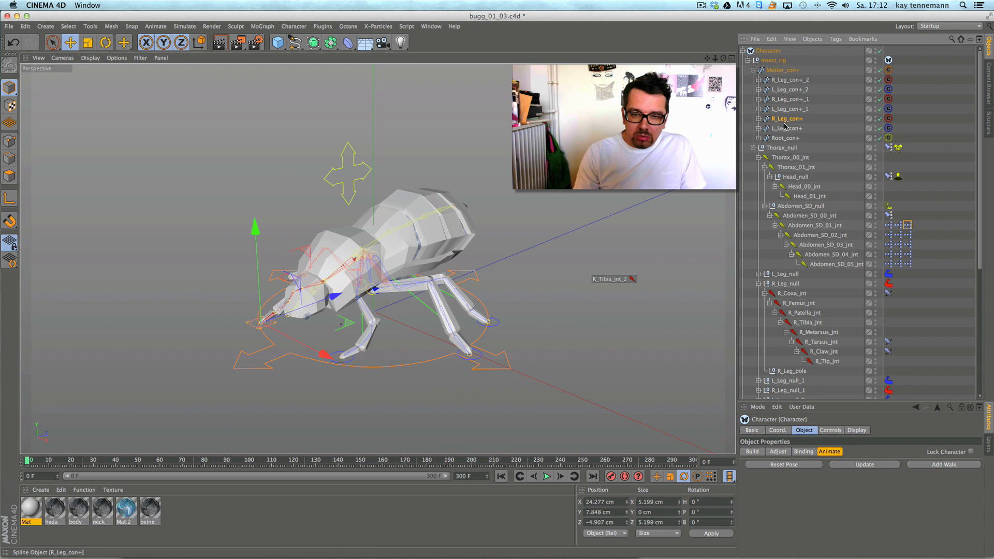
left_click_drag(610, 258, 573, 250)
scroll(554, 268, "up", 5)
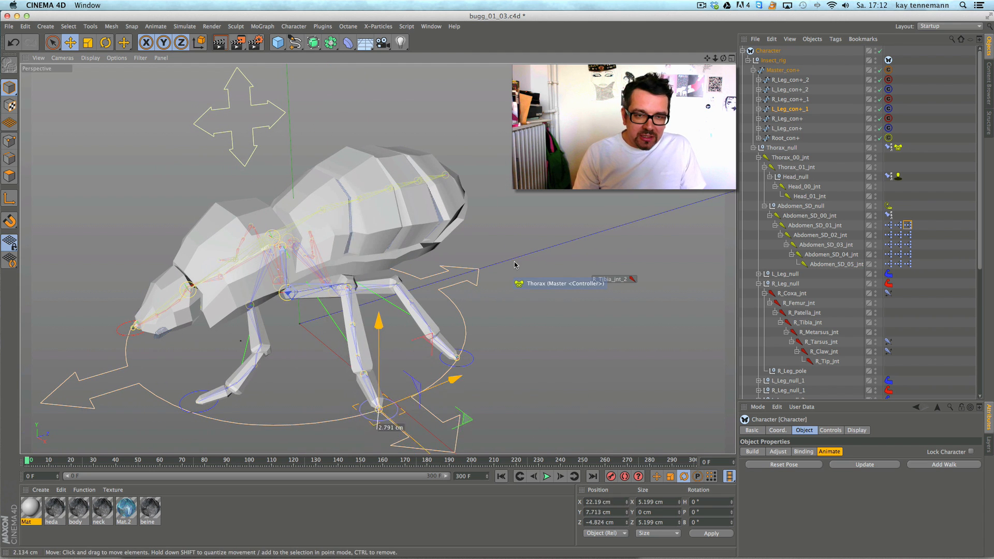
left_click(782, 100)
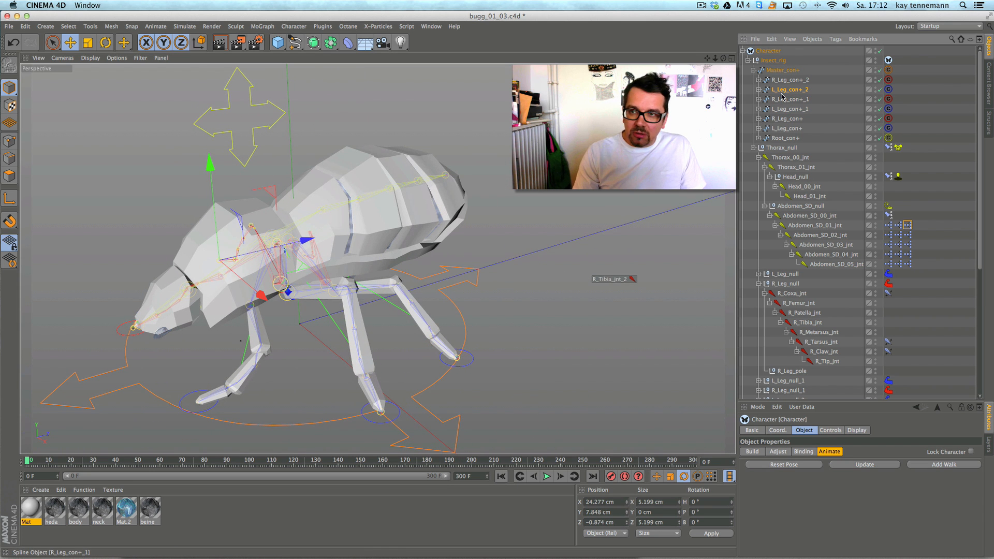
mouse_move(559, 258)
left_mouse_down()
mouse_move(565, 278)
mouse_move(520, 252)
mouse_move(551, 258)
left_mouse_up()
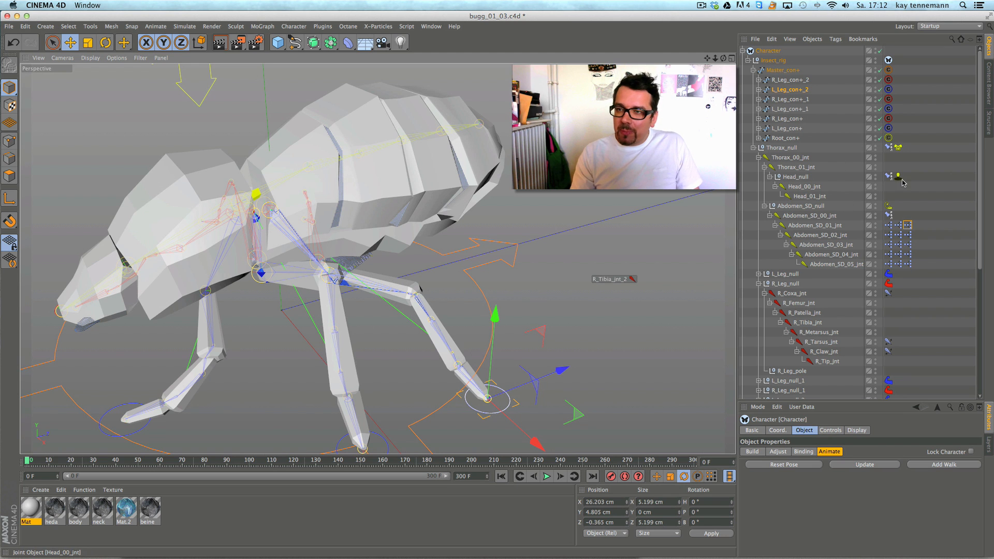
- Expand L_Leg_null_2, select L_Coxa_jnt_2 and activate the Weight Tool to show its weights on the left rear leg
scroll(822, 266, "down", 5)
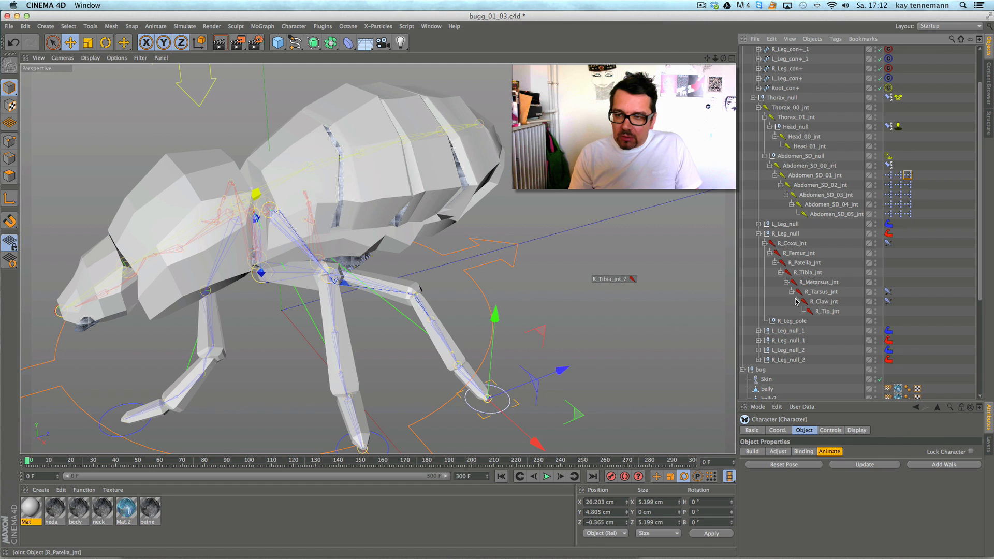
left_click(796, 361)
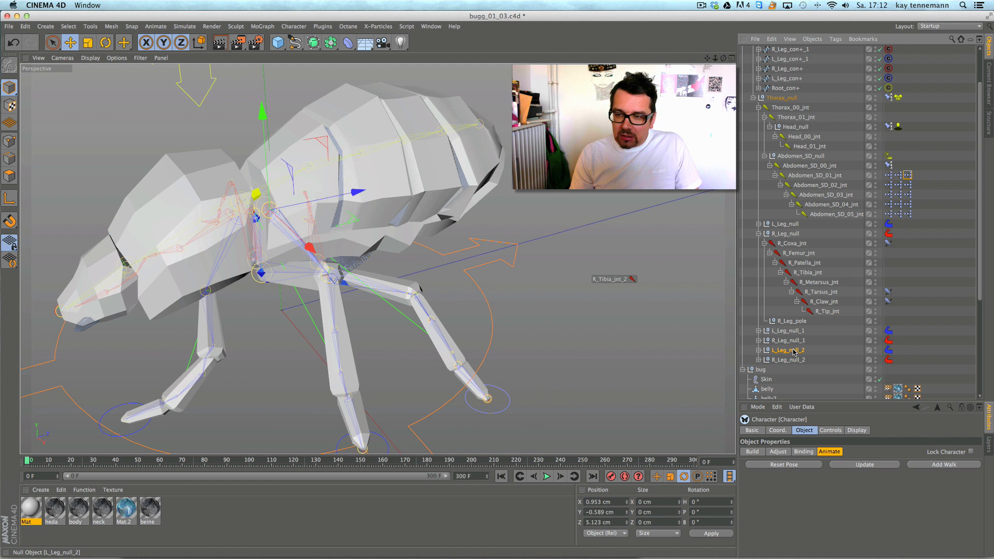
scroll(880, 256, "down", 10)
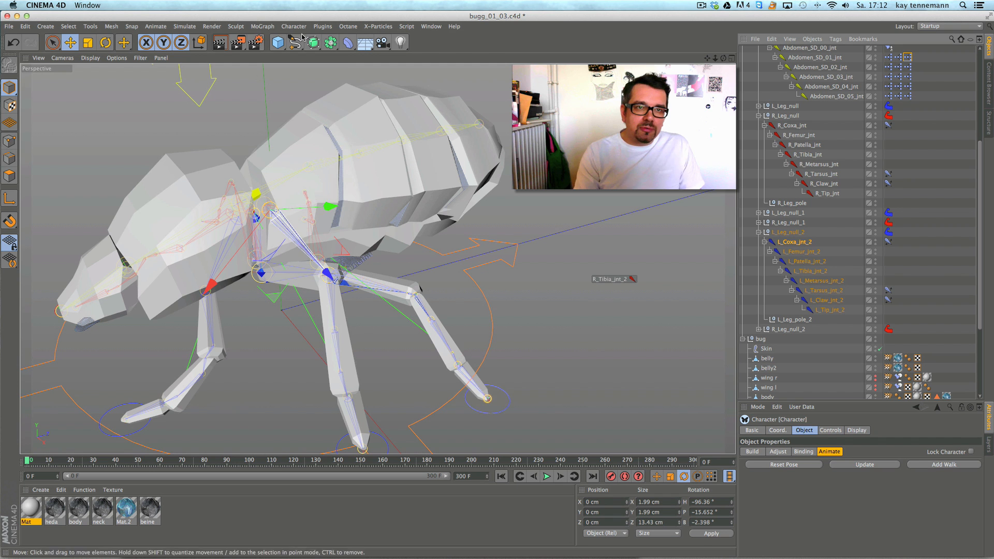
left_click(262, 26)
mouse_move(300, 25)
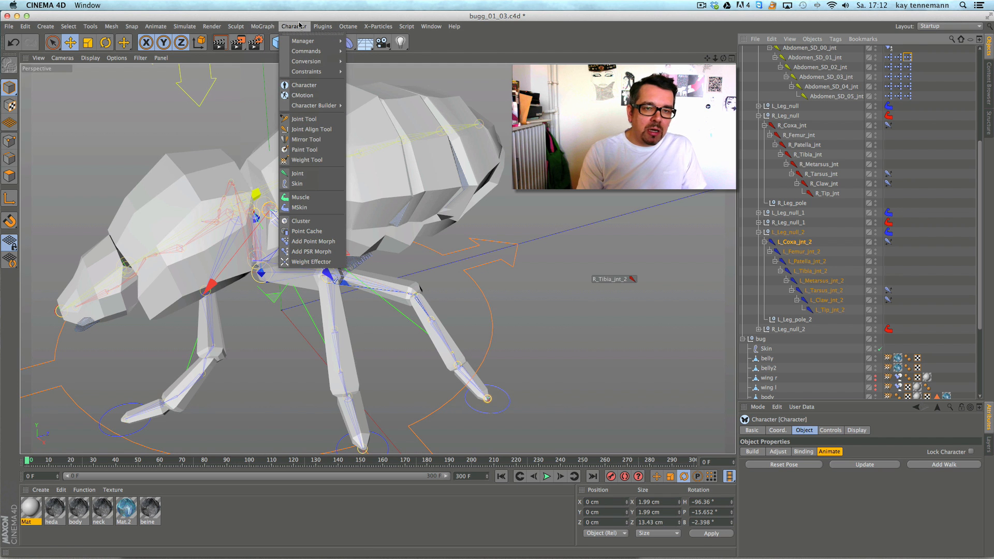
left_click(320, 160)
right_click_drag(519, 264, 562, 251, "alt")
middle_click_drag(484, 261, 560, 253, "alt")
left_click_drag(561, 252, 517, 229, "alt")
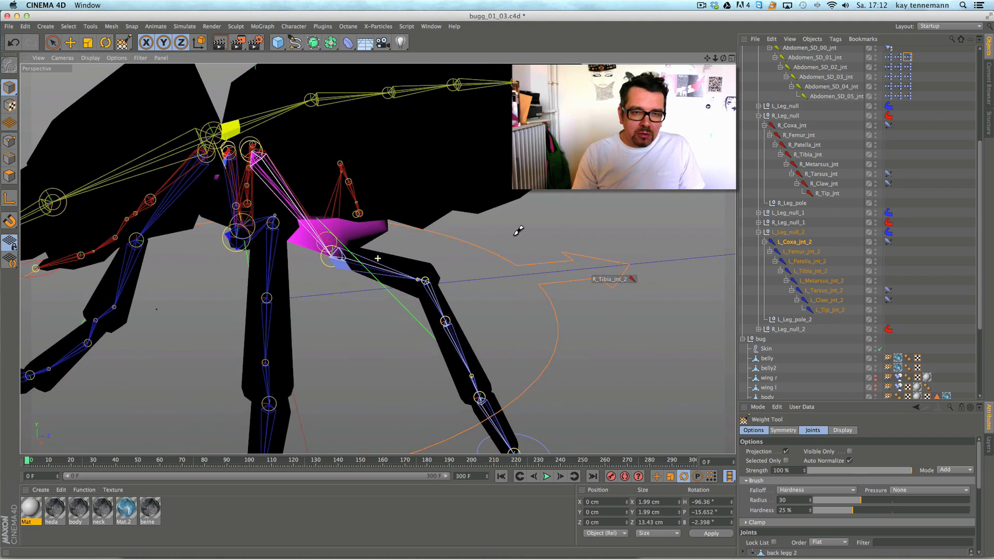
- Select L_Femur_jnt_2 and erase its stray weight from the side and underside of the abdomen
left_click(812, 252)
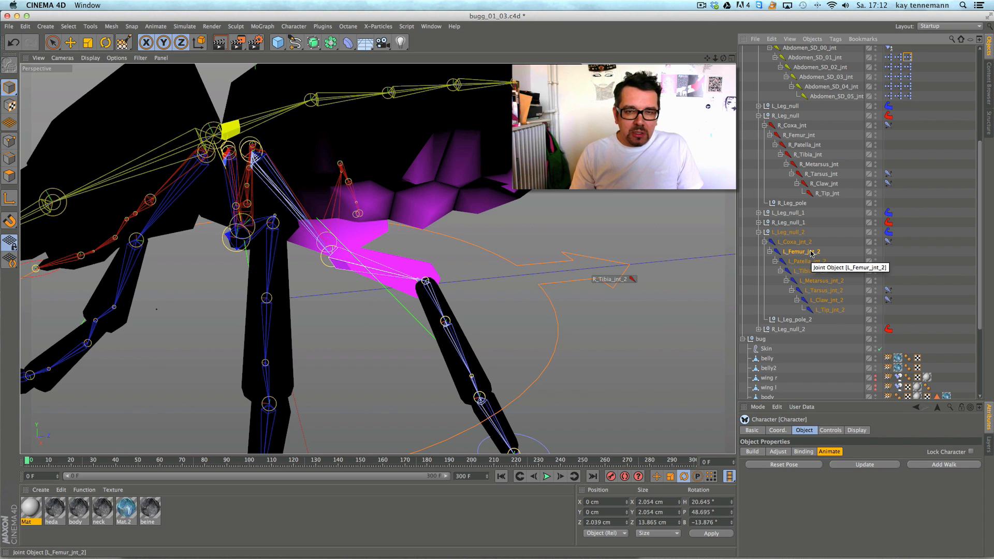
left_click_drag(517, 216, 539, 200, "alt")
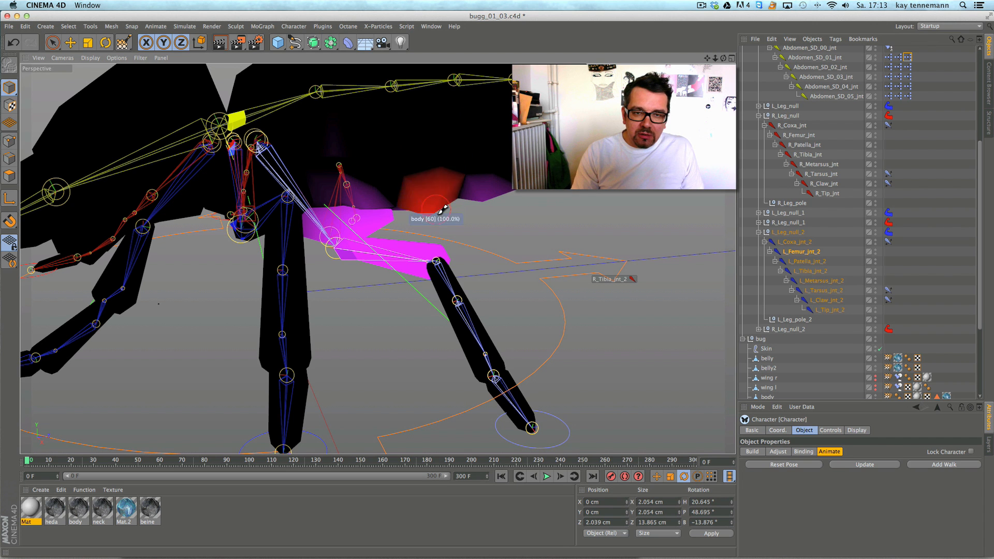
left_click_drag(484, 181, 477, 160, "alt")
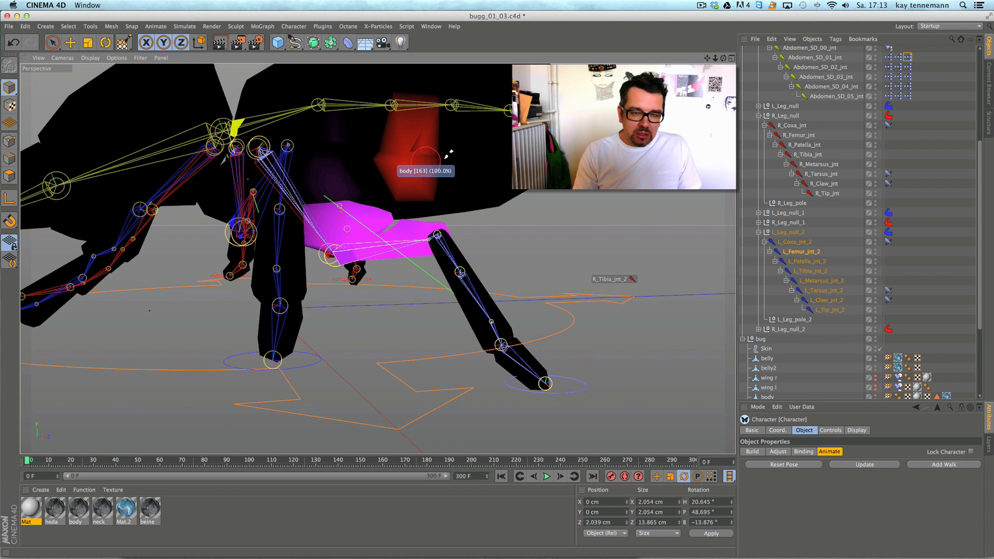
left_click_drag(488, 165, 406, 204, "alt")
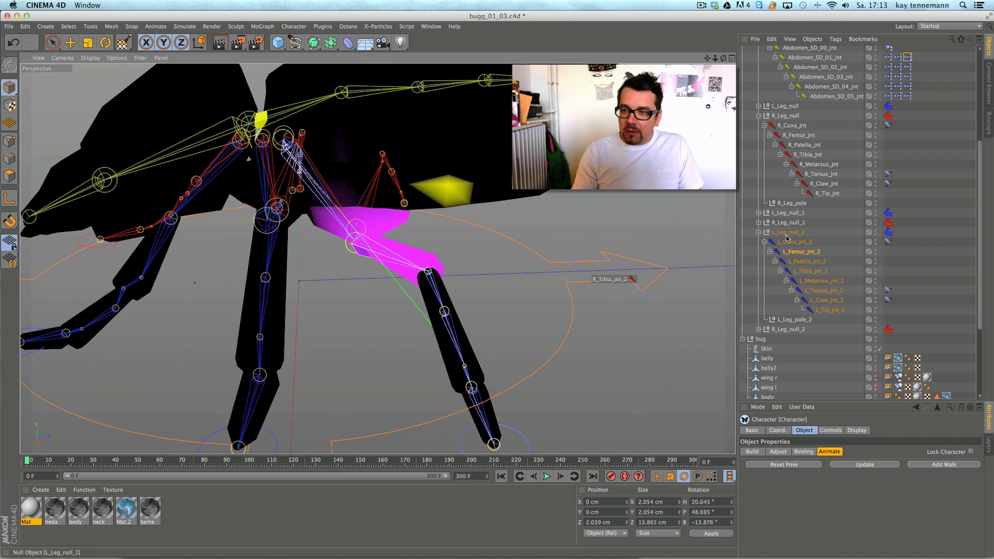
- Go through the other L_Leg_null_2 joints down to L_Metarsus_jnt_2, and erase L_Tibia_jnt_2 weight from the side of the abdomen
left_click(800, 261)
left_click(803, 242)
left_click(802, 251)
left_click(811, 271)
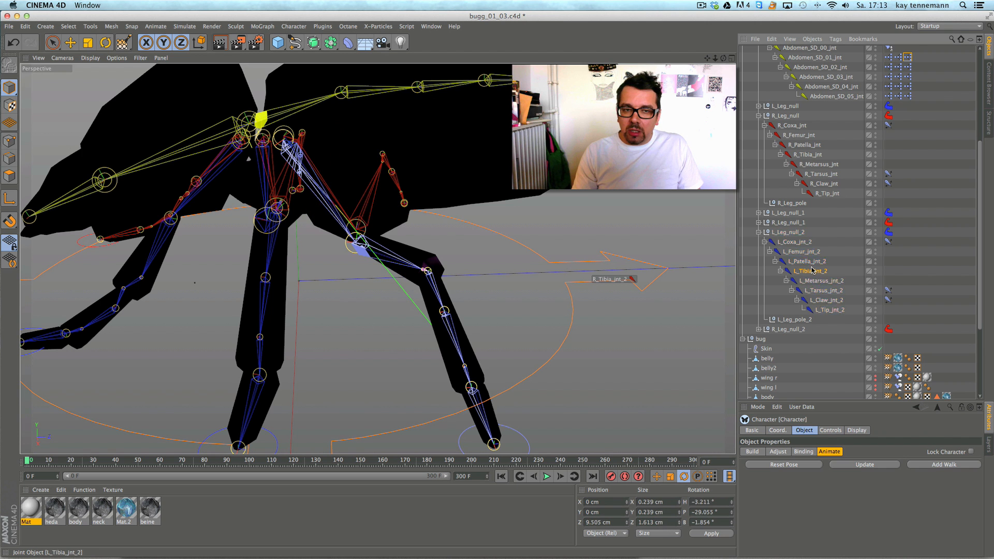
left_click_drag(617, 229, 632, 294, "alt")
right_click_drag(633, 293, 615, 296, "alt")
mouse_move(615, 295)
left_mouse_down("alt")
mouse_move(624, 288)
mouse_move(614, 294)
left_mouse_up("alt")
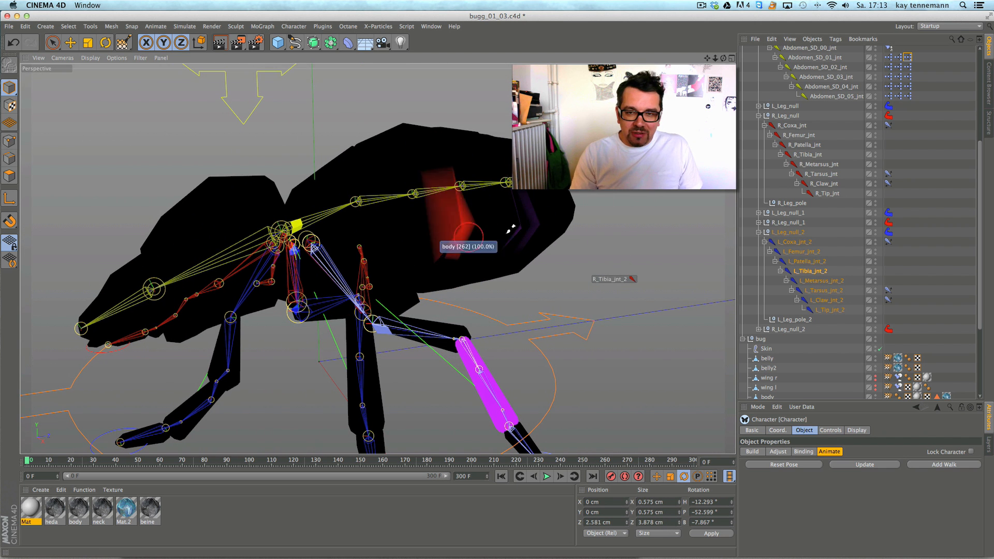
left_click(820, 292)
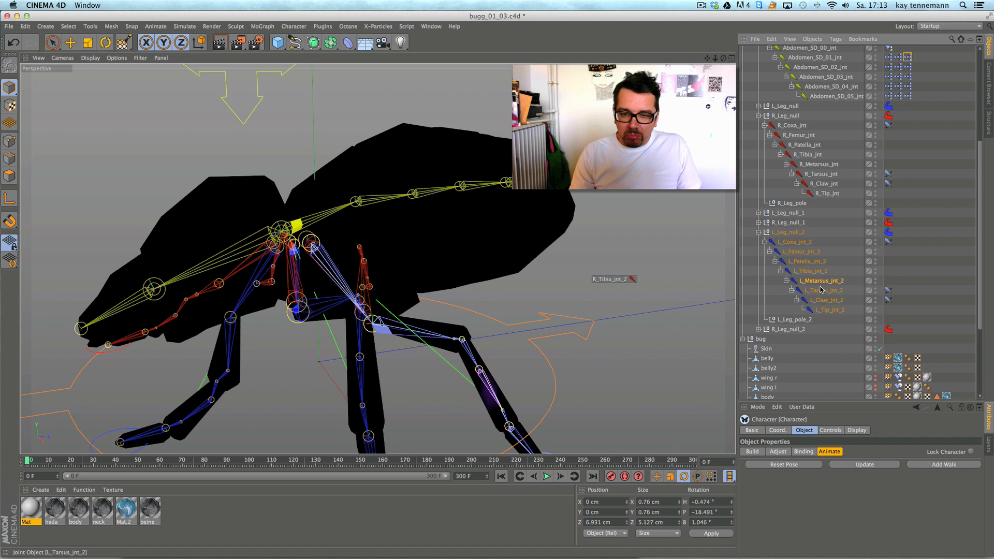
- Check R_Coxa_jnt's weights from the bug's right side, expand R_Leg_null_2 and select R_Coxa_jnt_2
left_click(825, 185)
left_click(792, 126)
left_click_drag(555, 251, 489, 366, "alt")
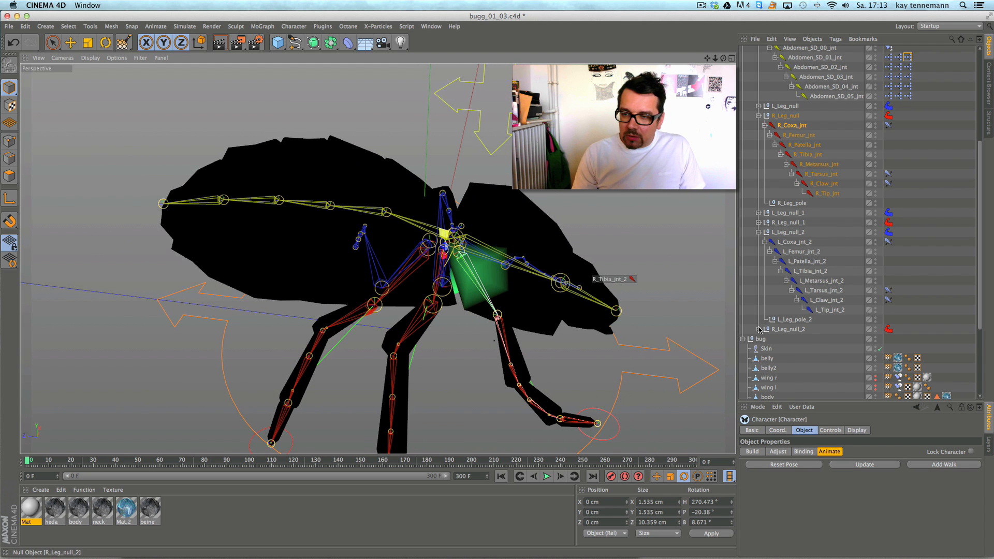
left_click(759, 330)
scroll(777, 259, "down", 5)
left_click(796, 171)
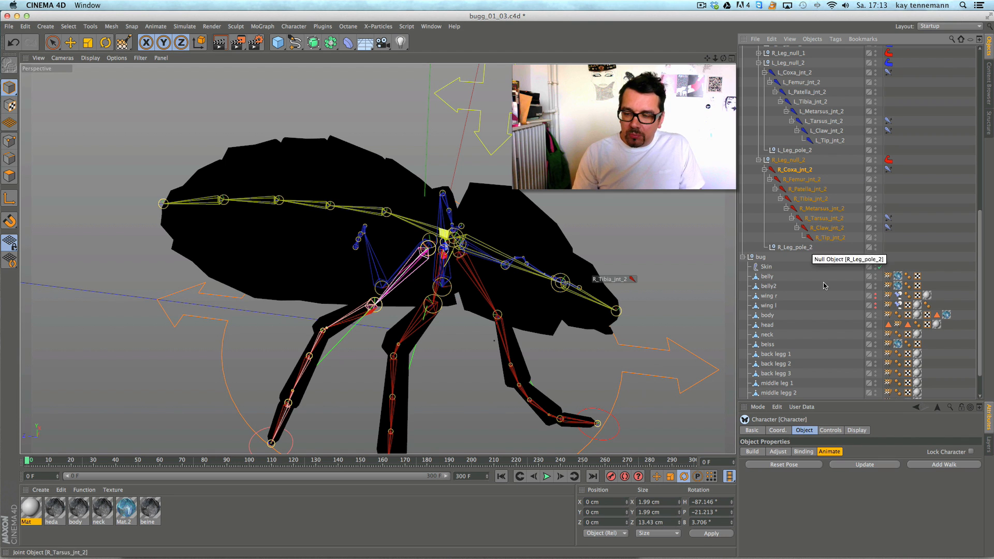
- Activate the Weight Tool and look through its painting modes, keeping the mode set to Add
left_click(303, 28)
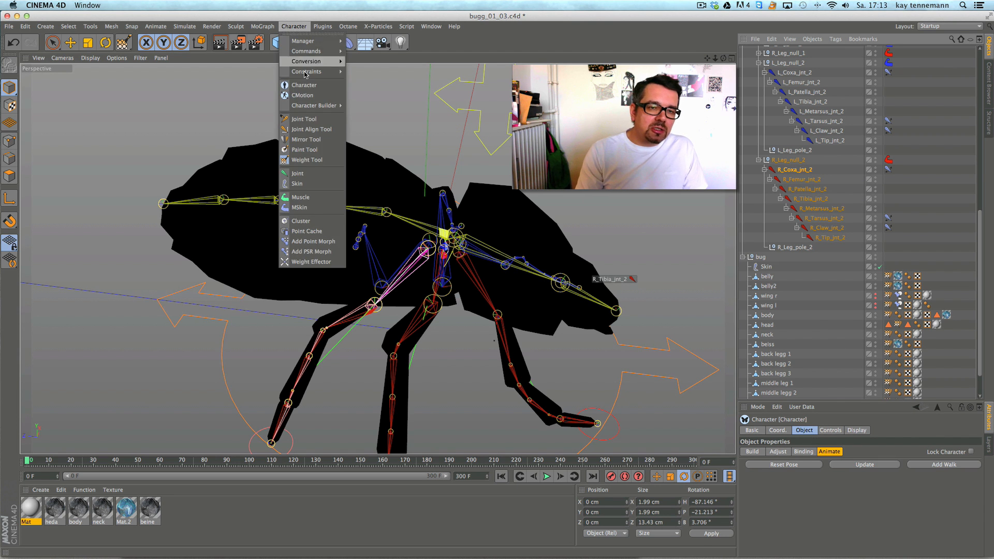
mouse_move(262, 27)
mouse_move(299, 28)
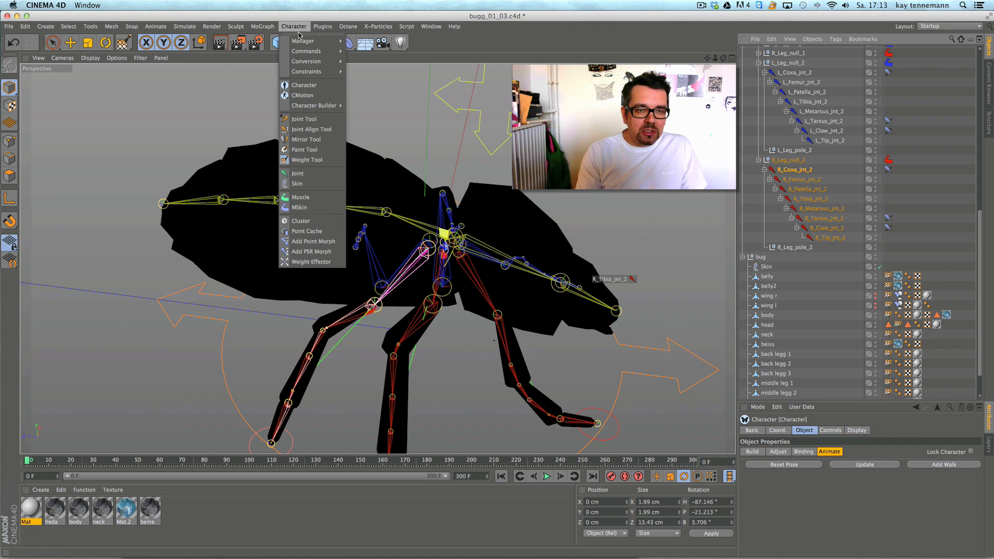
left_click(307, 161)
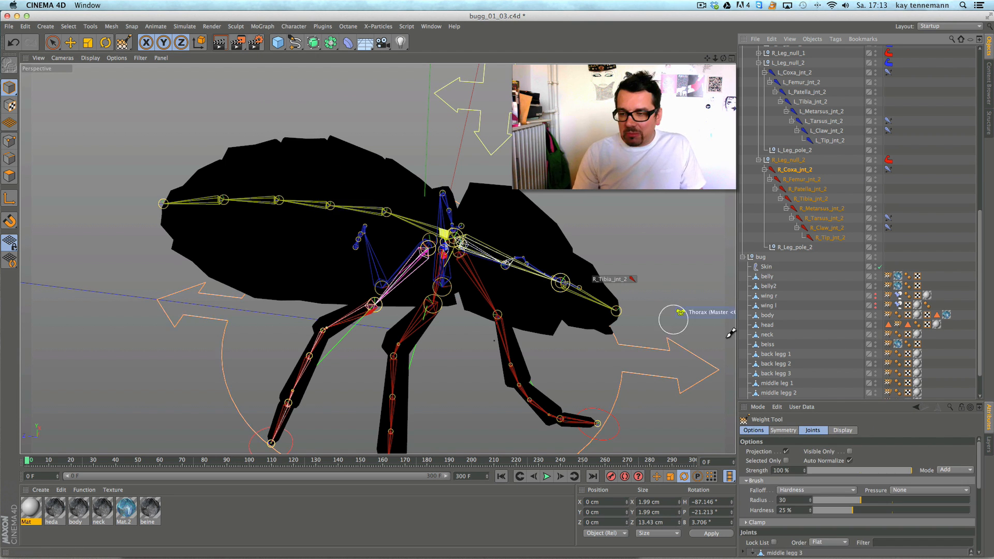
left_click(952, 472)
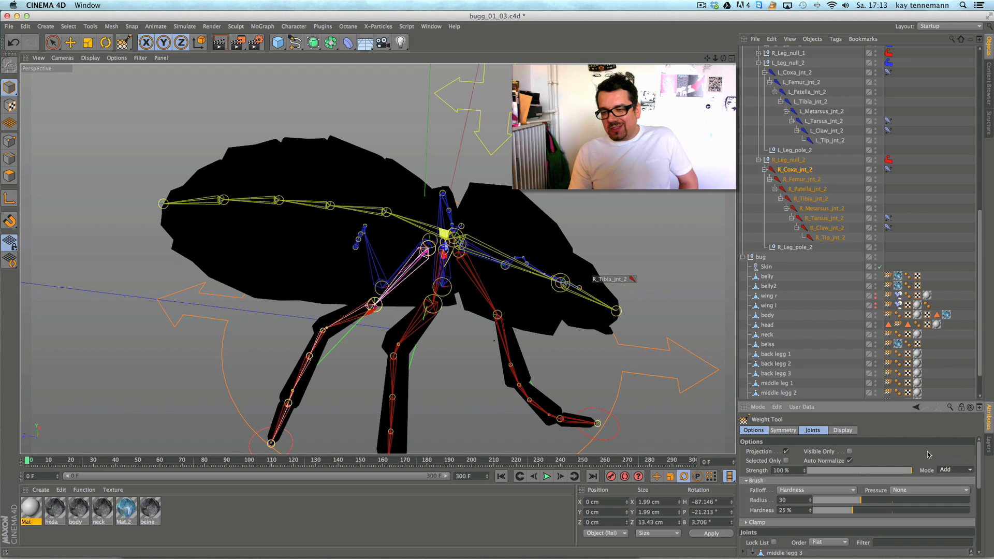
left_click(959, 471)
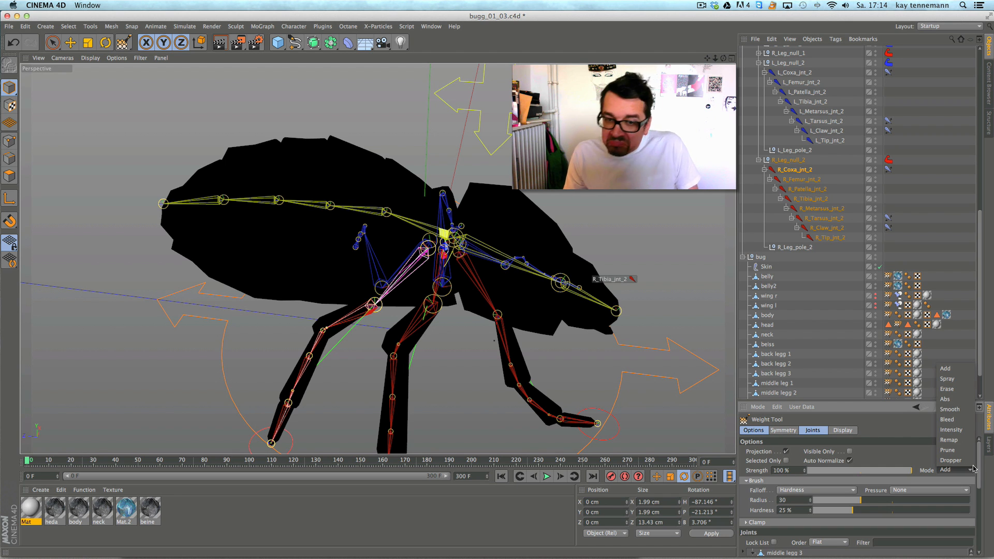
left_click(974, 469)
- Select R_Femur_jnt_2 and erase its stray weight from the side and underside of the abdomen
left_click(803, 179)
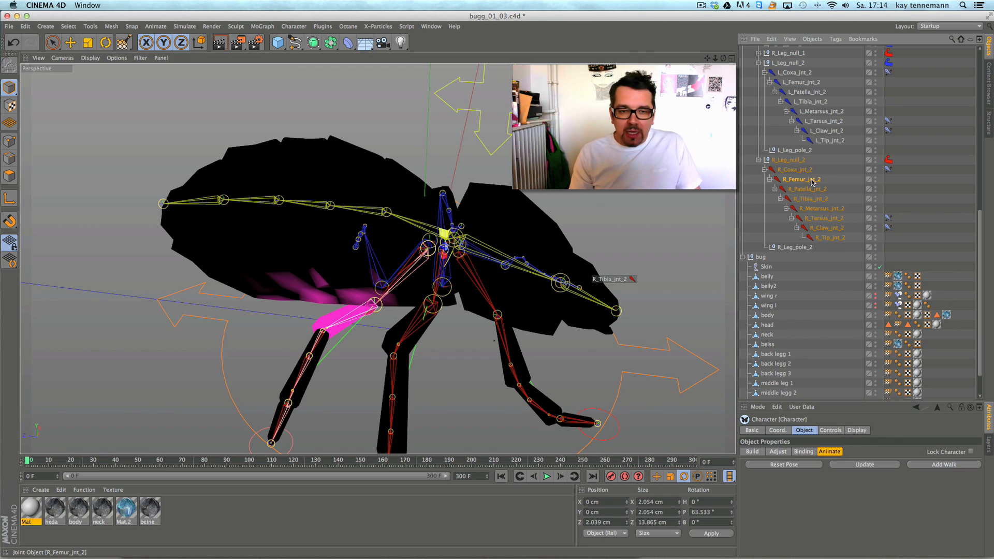
scroll(389, 286, "up", 3)
mouse_move(370, 289)
left_mouse_down("alt")
mouse_move(405, 180)
mouse_move(387, 220)
mouse_move(348, 212)
left_mouse_up("alt")
mouse_move(391, 284)
left_mouse_down("ctrl")
mouse_move(356, 329)
mouse_move(309, 315)
mouse_move(292, 325)
mouse_move(283, 280)
left_mouse_up("ctrl")
mouse_move(225, 311)
left_mouse_down("ctrl")
mouse_move(382, 288)
mouse_move(383, 271)
left_mouse_up("ctrl")
mouse_move(323, 244)
left_mouse_down("alt")
mouse_move(491, 182)
mouse_move(470, 130)
left_mouse_up("alt")
left_click_drag(208, 326, 182, 383, "ctrl")
scroll(460, 244, "down", 6)
left_click_drag(432, 253, 380, 369, "alt")
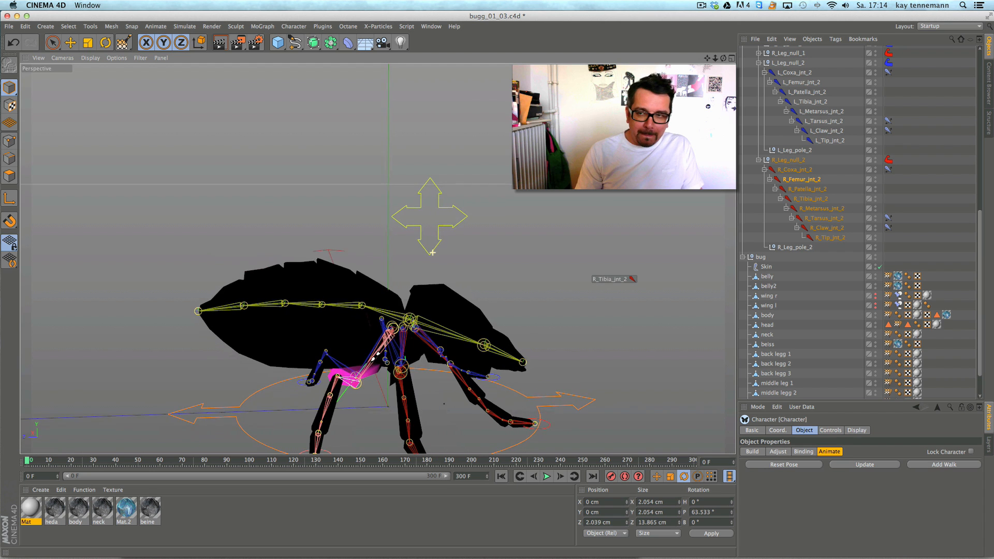
- Check the R_Patella_jnt_2 and R_Tibia_jnt_2 weights for stray influence on the abdomen
left_click(806, 191)
mouse_move(394, 282)
left_mouse_down("alt")
mouse_move(411, 256)
mouse_move(378, 253)
mouse_move(298, 325)
left_mouse_up("alt")
left_click(813, 199)
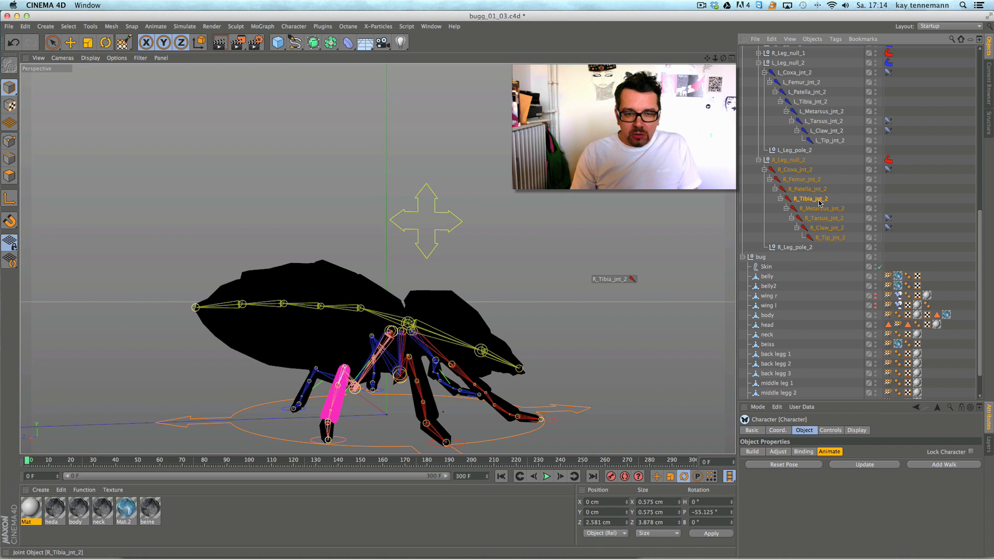
- Check the R_Claw_jnt_2 weights, and collapse the second leg pair's hierarchies to expand R_Leg_null_1
left_click(823, 219)
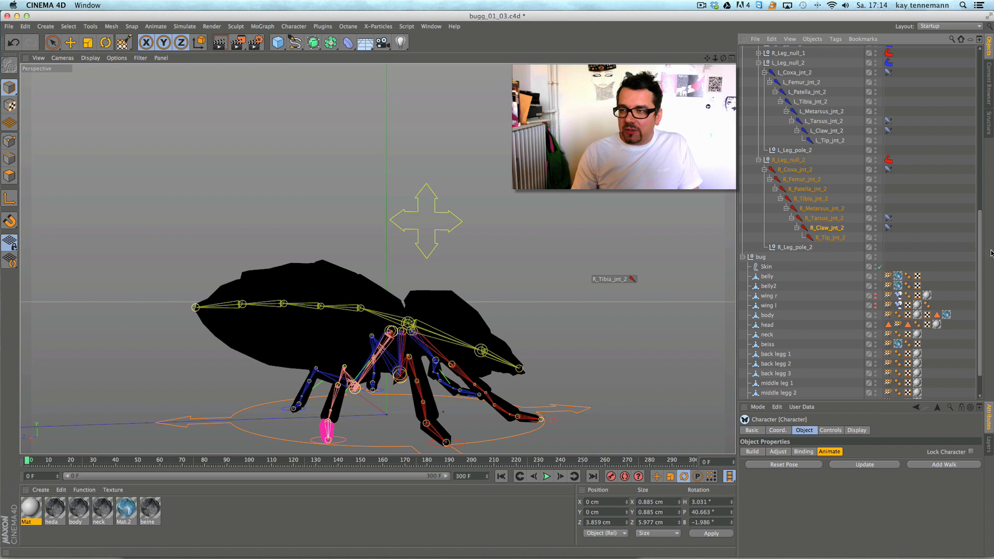
left_click(759, 160)
left_click(759, 113)
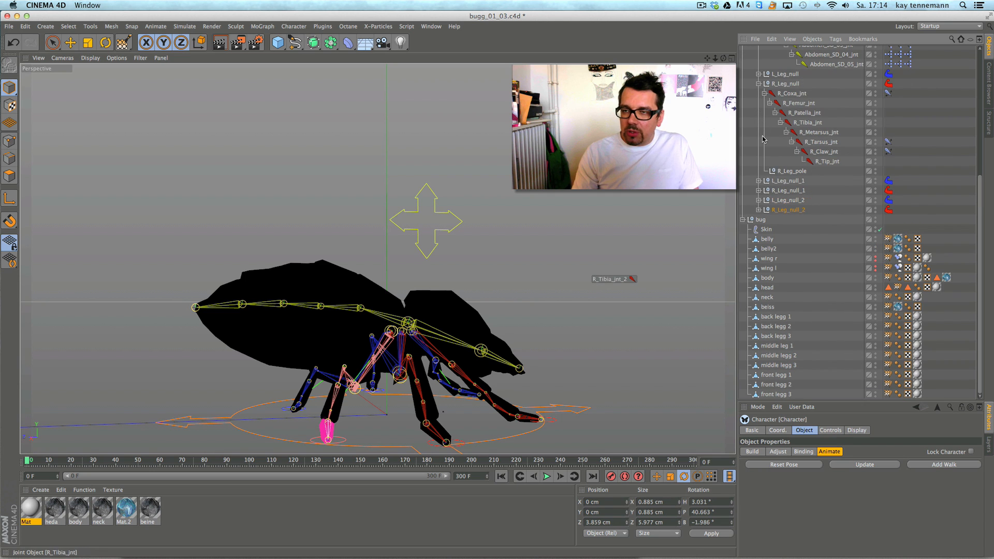
left_click(759, 191)
- Check the weights of R_Leg_null_1's lower joints, from the foot up to R_Patella_jnt_1
left_click(819, 268)
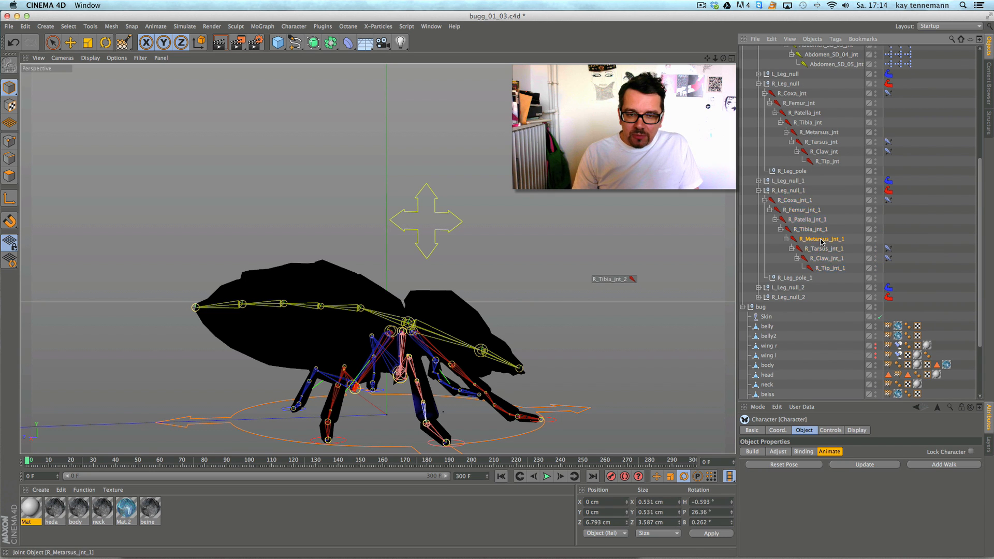
left_click_drag(574, 301, 524, 336, "alt")
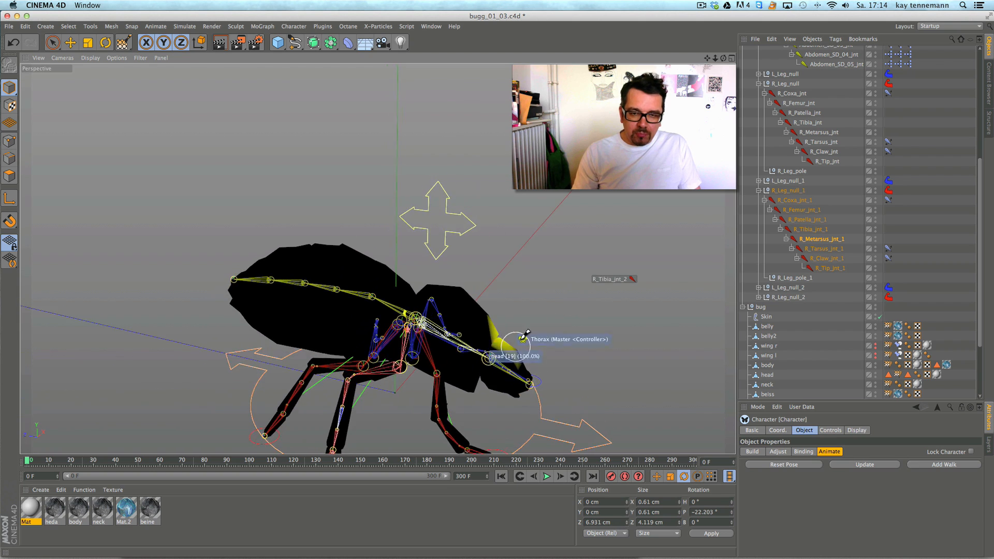
middle_click_drag(524, 336, 570, 279, "alt")
left_click(815, 231)
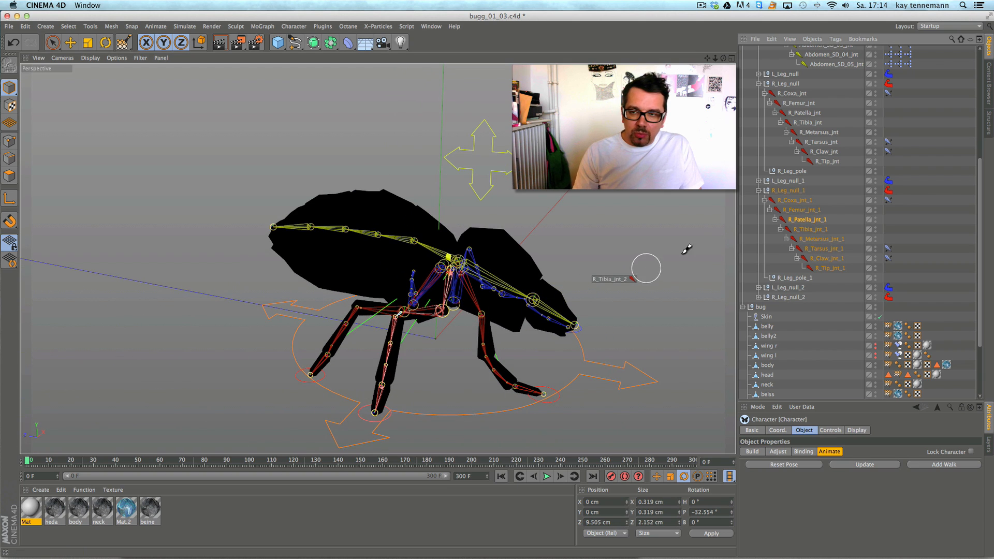
- Examine the R_Femur_jnt_1 and R_Coxa_jnt_1 weights for stray influence on the body from the underside and the bug's right side
right_click_drag(451, 281, 576, 251, "alt")
mouse_move(403, 296)
left_mouse_down("alt")
mouse_move(459, 358)
mouse_move(377, 171)
mouse_move(326, 150)
mouse_move(485, 132)
mouse_move(402, 295)
left_mouse_up("alt")
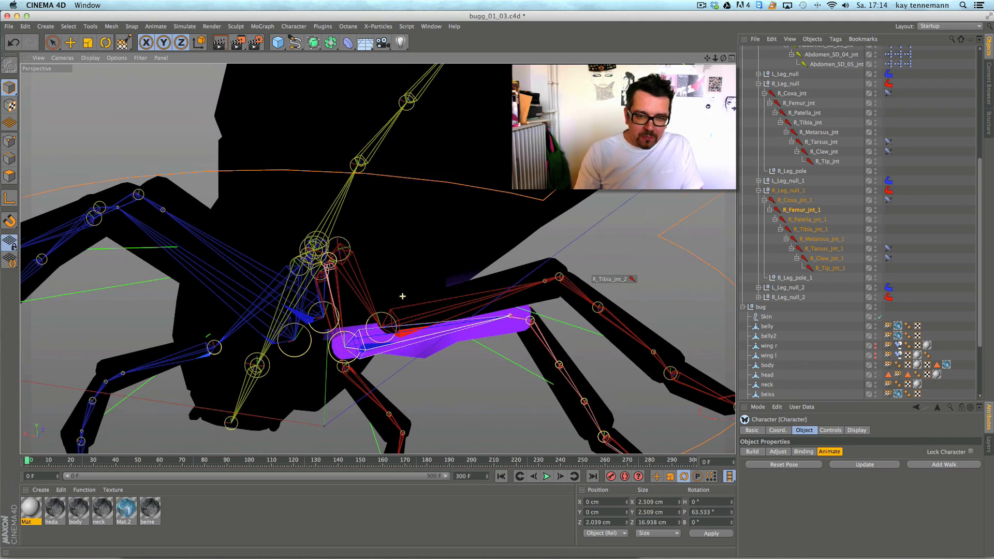
left_click_drag(661, 240, 414, 256, "alt")
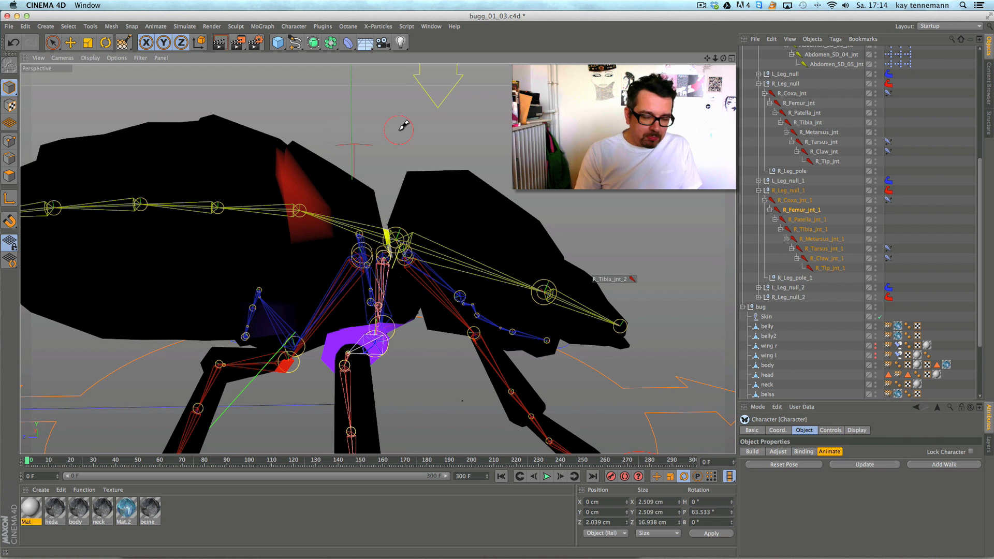
left_click_drag(462, 271, 458, 317, "alt")
left_click(798, 200)
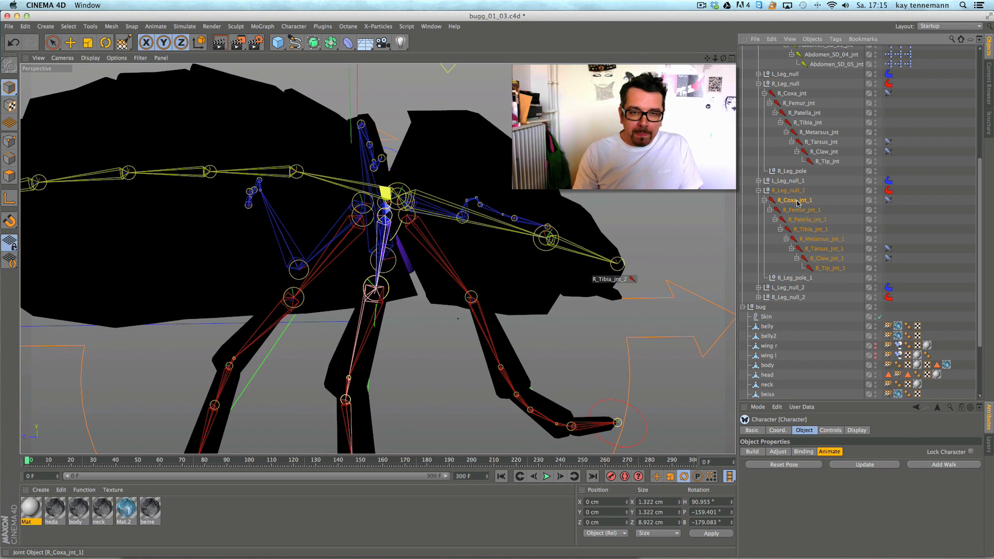
left_click_drag(552, 255, 532, 223, "alt")
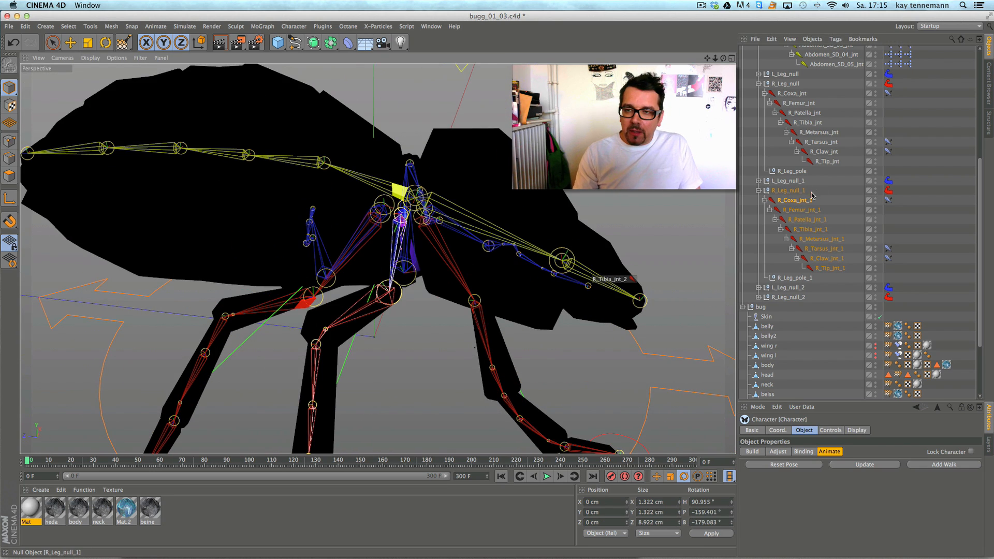
- Collapse R_Leg_null_1, expand L_Leg_null_1 and examine the L_Coxa_jnt_1 weights from the bug's left side
left_click(759, 190)
left_click(759, 181)
left_click(795, 191)
left_click_drag(634, 211, 282, 140, "alt")
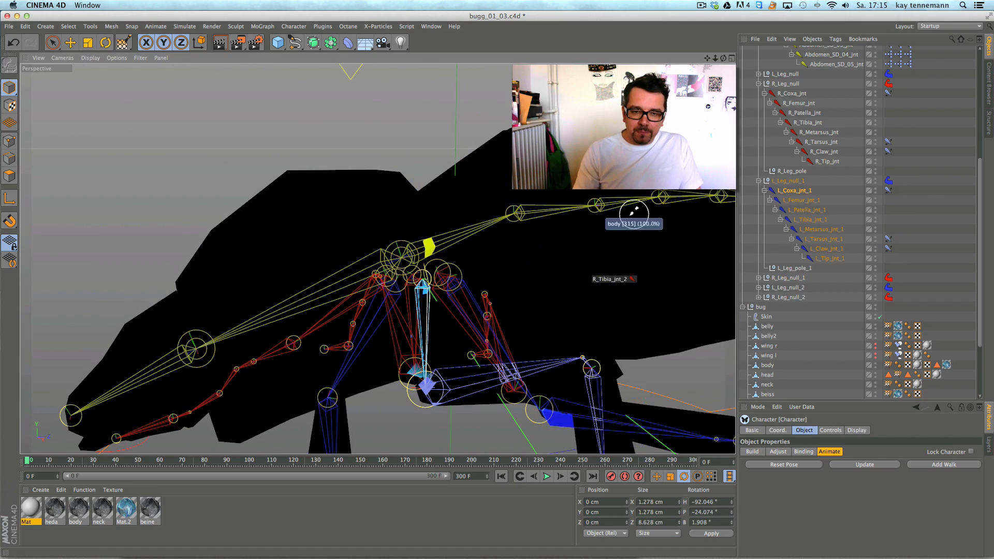
right_click_drag(634, 211, 588, 245, "alt")
middle_click_drag(589, 245, 448, 191, "alt")
left_click_drag(448, 191, 410, 134, "alt")
- Check the L_Leg_null_1 joint weights from L_Femur_jnt_1 down through L_Patella_jnt_1 and L_Tibia_jnt_1 to the foot
left_click(803, 203)
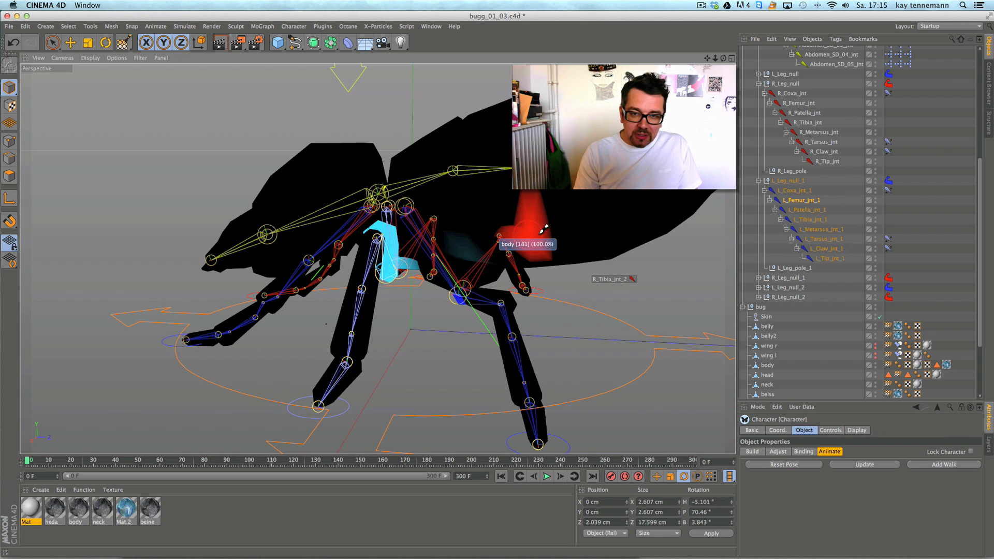
left_click_drag(439, 324, 436, 344, "alt")
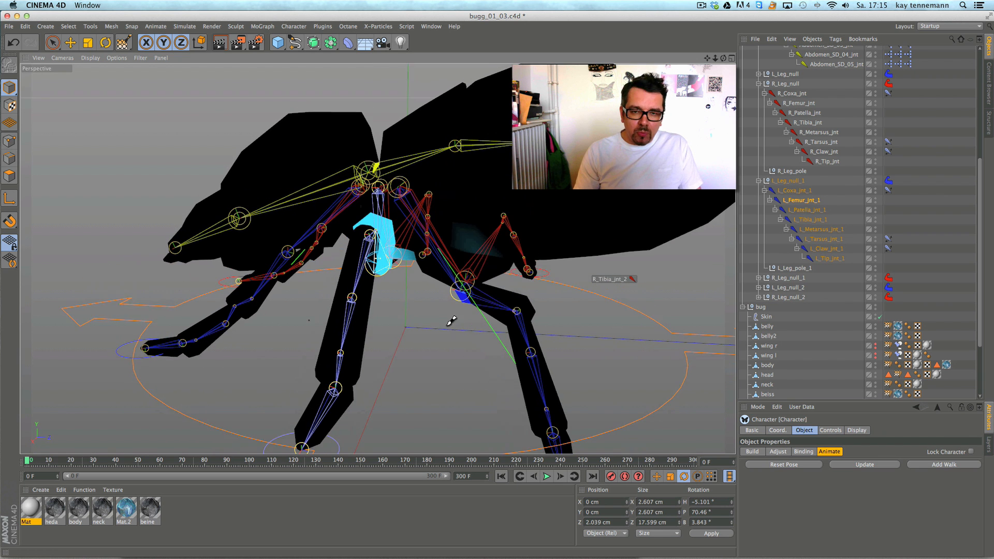
left_click(815, 209)
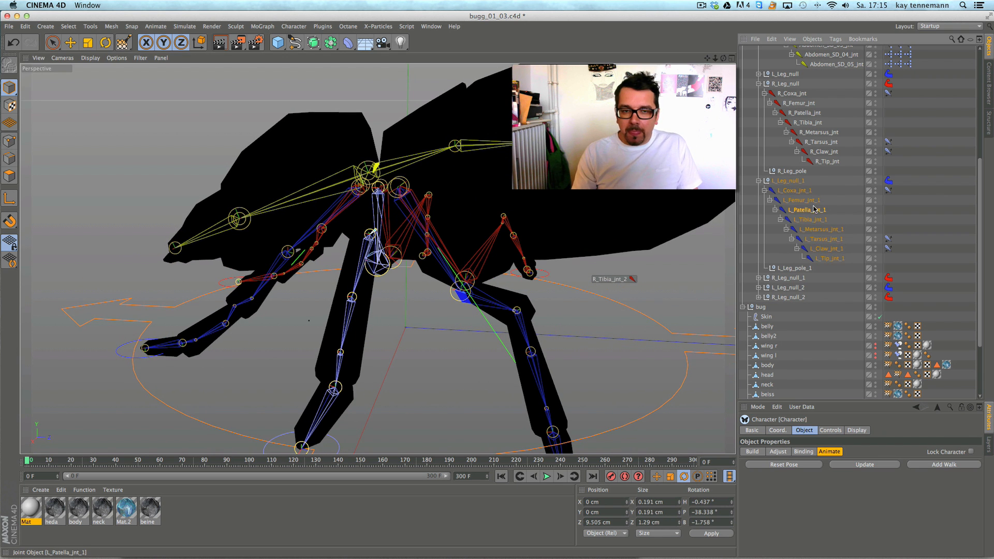
left_click_drag(518, 280, 576, 283, "alt")
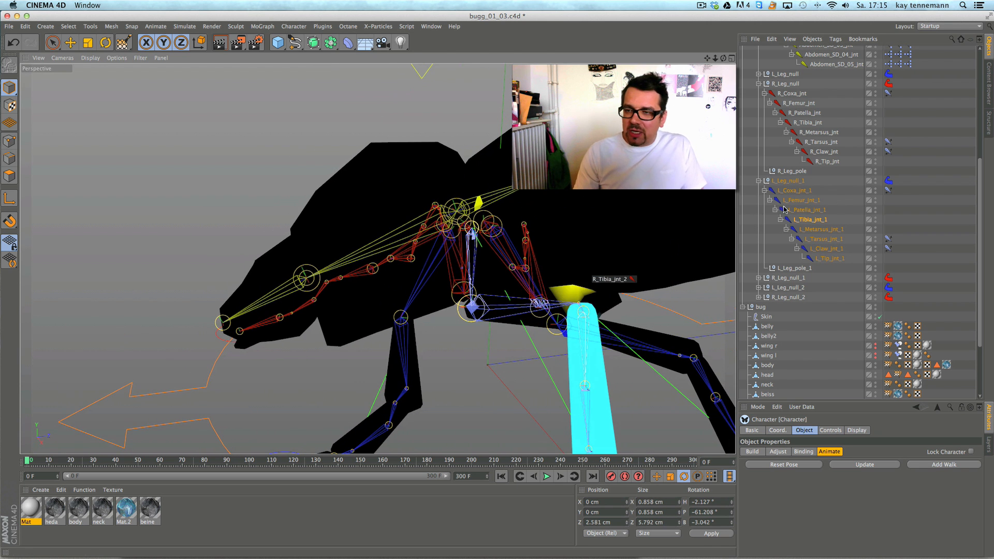
left_click(829, 239)
- Collapse L_Leg_null_1 and check the right front leg's joint weights from the foot up to R_Patella_jnt
left_click(759, 181)
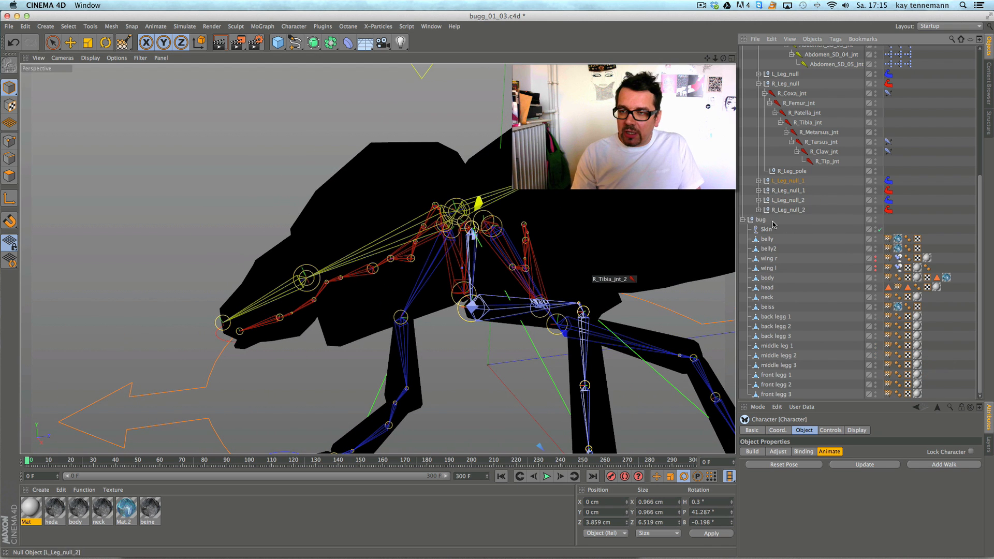
left_click(823, 161)
right_click_drag(630, 242, 525, 291, "alt")
mouse_move(524, 290)
left_mouse_down("alt")
mouse_move(753, 271)
mouse_move(577, 249)
mouse_move(537, 289)
left_mouse_up("alt")
right_click_drag(537, 289, 582, 271, "alt")
left_click_drag(581, 271, 616, 259, "alt")
left_click(828, 152)
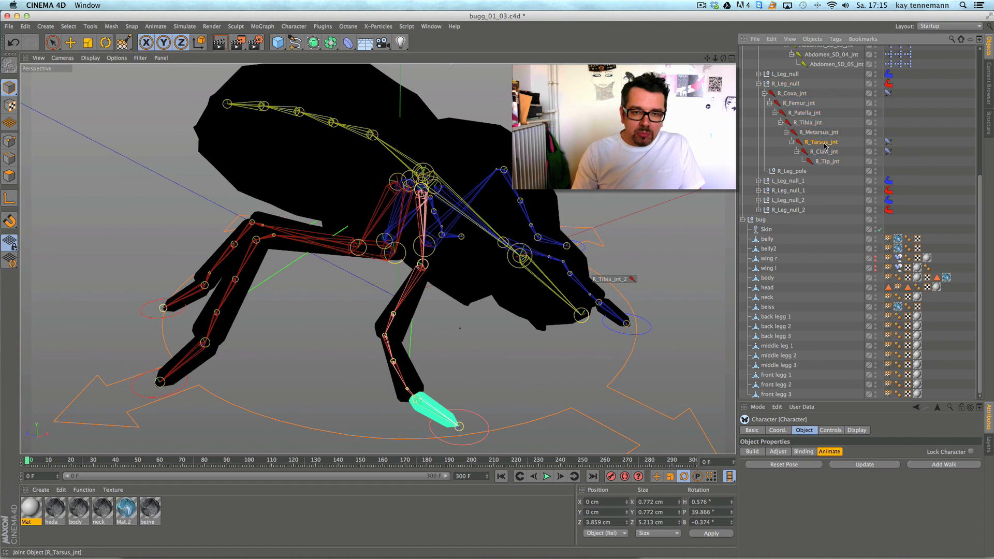
left_click(823, 134)
left_click(806, 114)
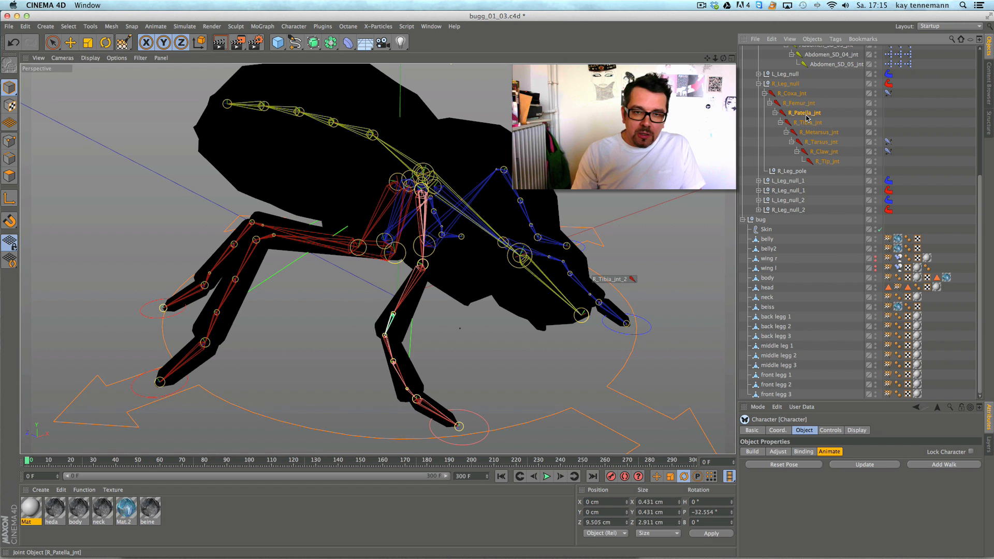
- Select R_Femur_jnt, undo the last two weight changes and inspect its weights from below and the side
left_click(798, 105)
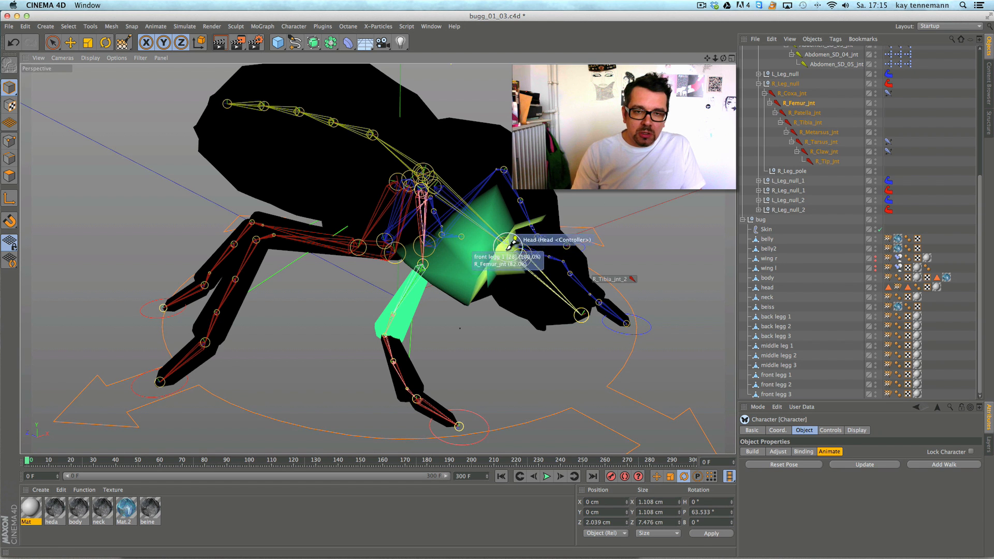
left_click(13, 42)
left_click(13, 42)
mouse_move(457, 314)
right_mouse_down("alt")
mouse_move(534, 278)
mouse_move(488, 280)
mouse_move(471, 265)
right_mouse_up("alt")
left_click_drag(473, 256, 440, 199, "alt")
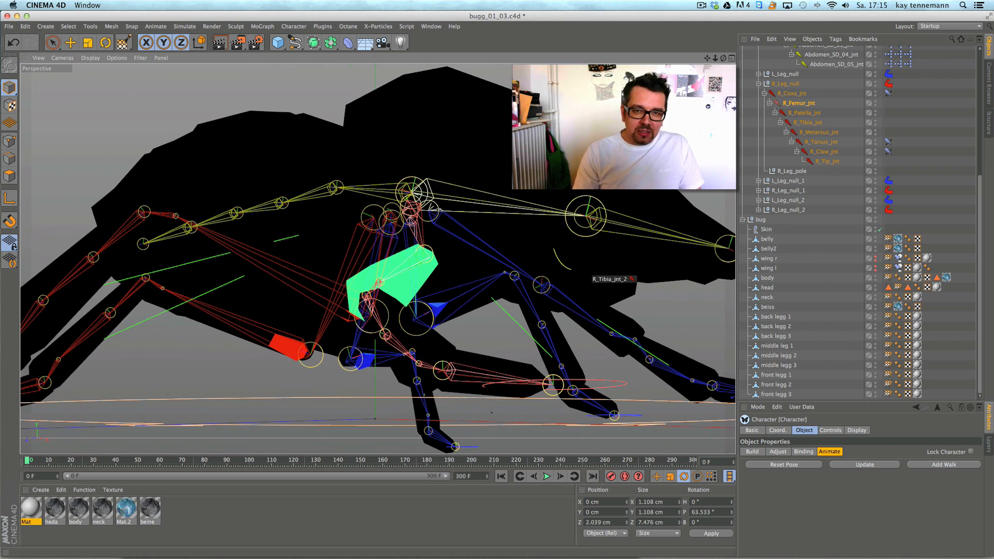
left_click_drag(558, 197, 459, 295, "alt")
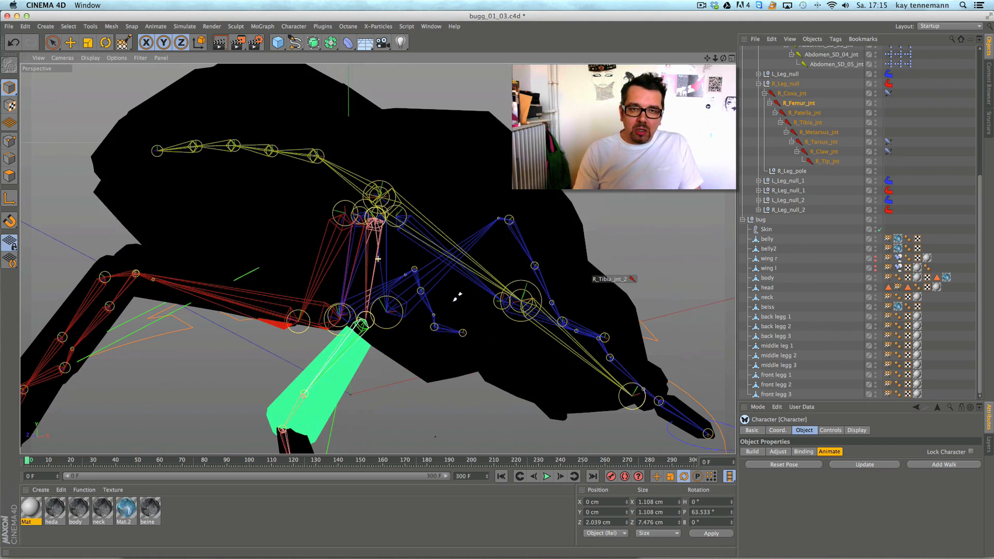
- Select R_Coxa_jnt and erase its stray weight from the side of the neck mesh
left_click(791, 94)
mouse_move(505, 207)
left_mouse_down("alt")
mouse_move(671, 201)
mouse_move(640, 203)
left_mouse_up("alt")
left_click(341, 212)
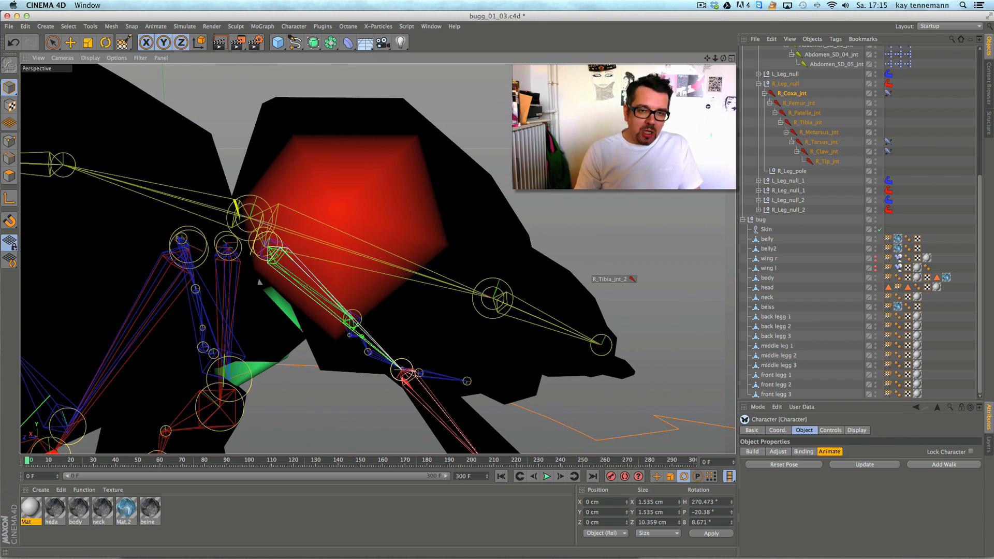
left_click(360, 204, "ctrl")
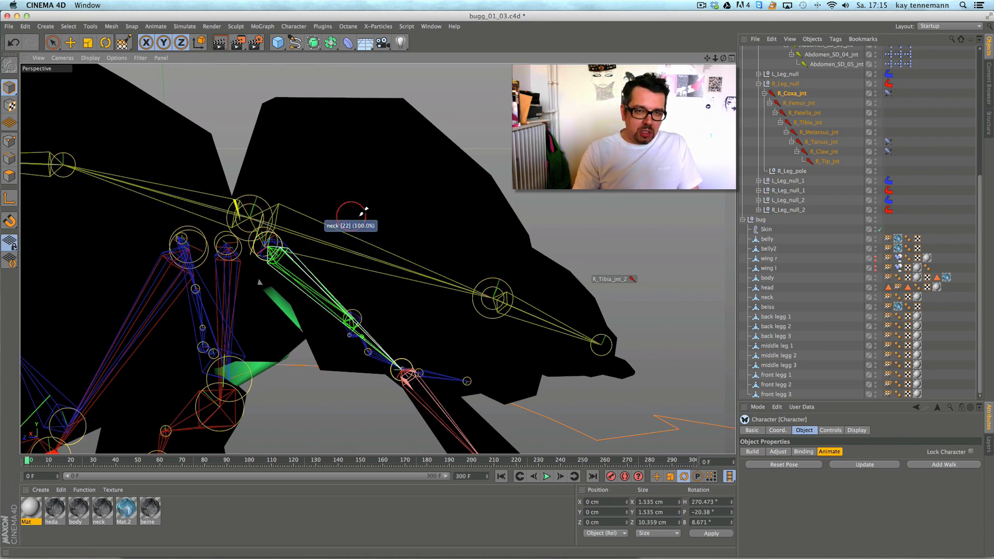
- Collapse R_Leg_null, expand L_Leg_null and check the weights of the left front leg's lower joints, from L_Claw_jnt up to L_Tibia_jnt
left_click(758, 84)
left_click(759, 162)
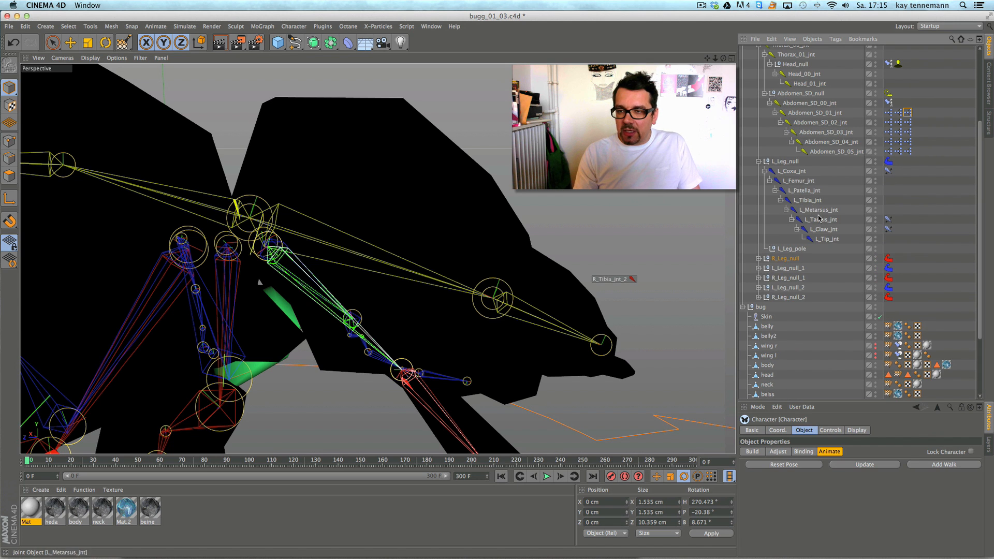
left_click(826, 230)
left_click_drag(357, 265, 500, 242, "alt")
left_click(830, 221)
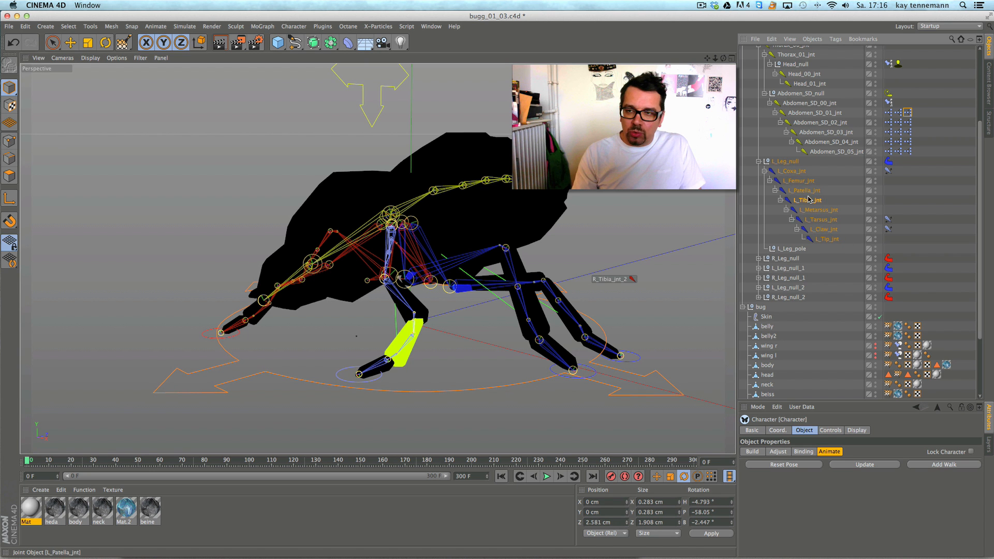
- Examine the L_Femur_jnt and L_Coxa_jnt weights for stray influence on the body, both close up and from the bug's left side
left_click(798, 181)
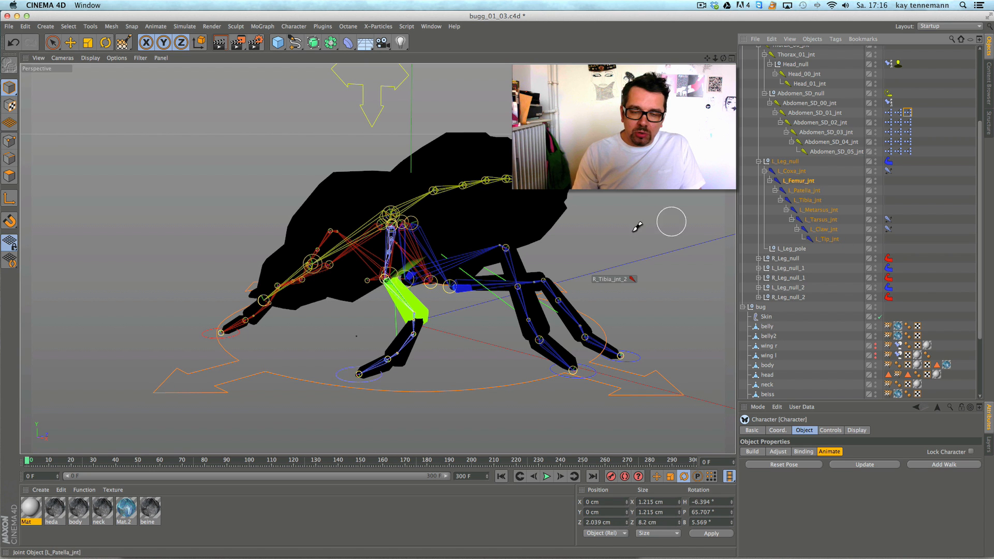
scroll(453, 250, "up", 10)
left_click_drag(452, 251, 413, 275, "alt")
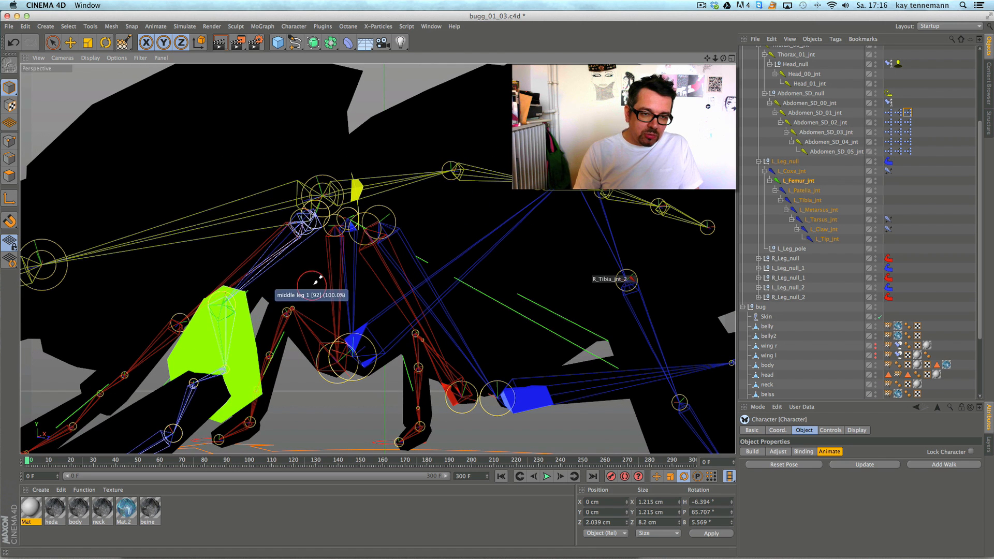
left_click(791, 171)
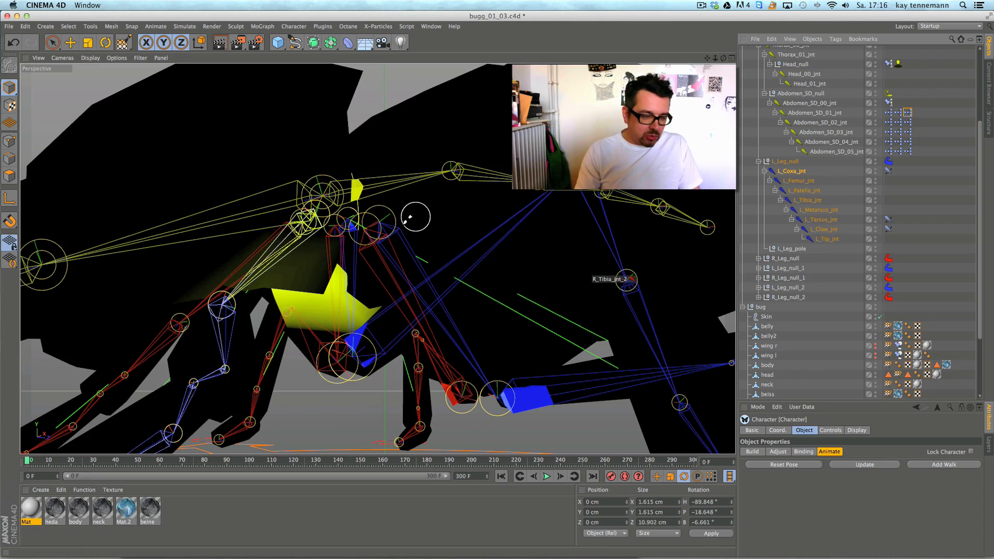
left_click_drag(415, 226, 391, 241, "alt")
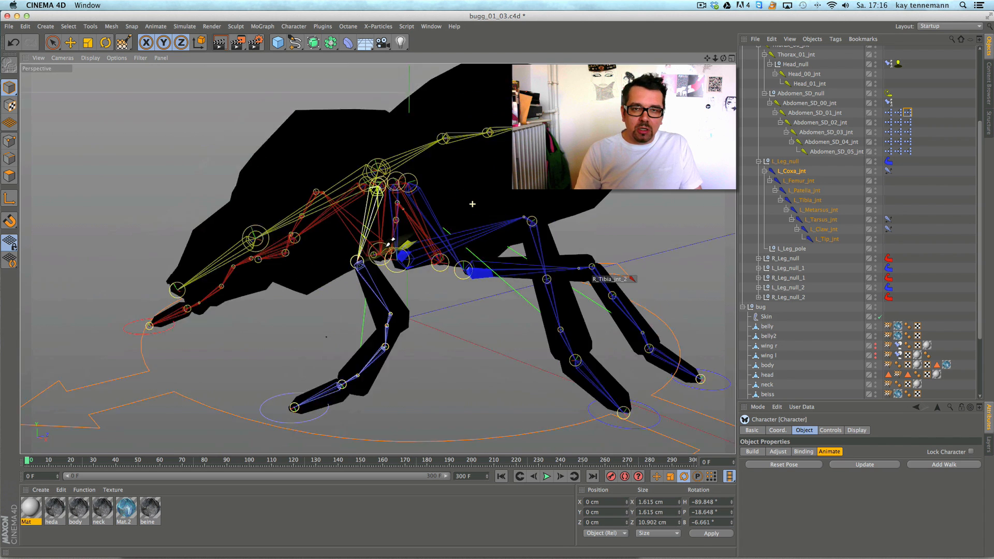
right_click_drag(391, 241, 342, 243, "alt")
left_click_drag(448, 215, 417, 218, "alt")
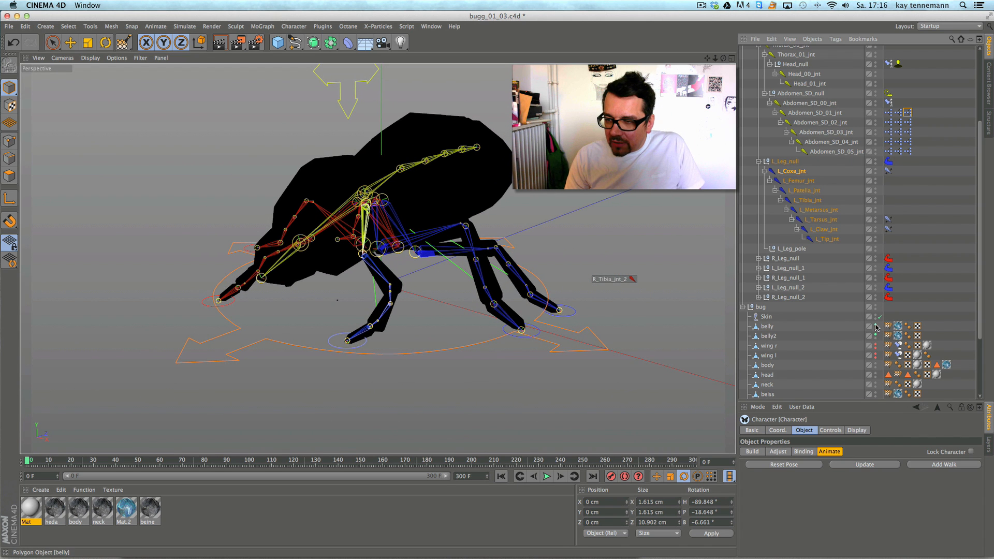
- Hide the bug group in the viewport so that only the belly and belly2 meshes stay visible with the rig
scroll(927, 280, "down", 3)
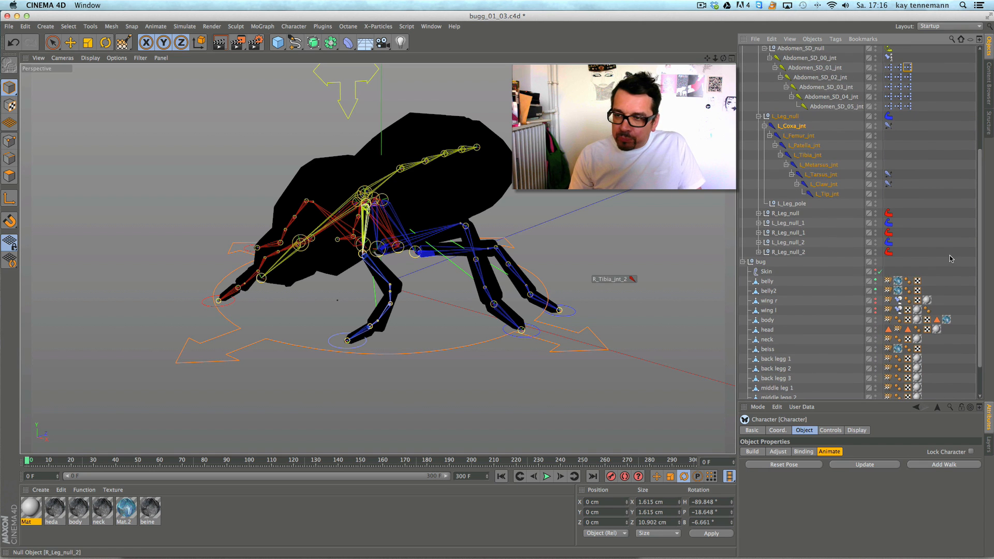
left_click(875, 262)
right_click_drag(492, 214, 539, 202, "alt")
left_click_drag(538, 200, 753, 236, "alt")
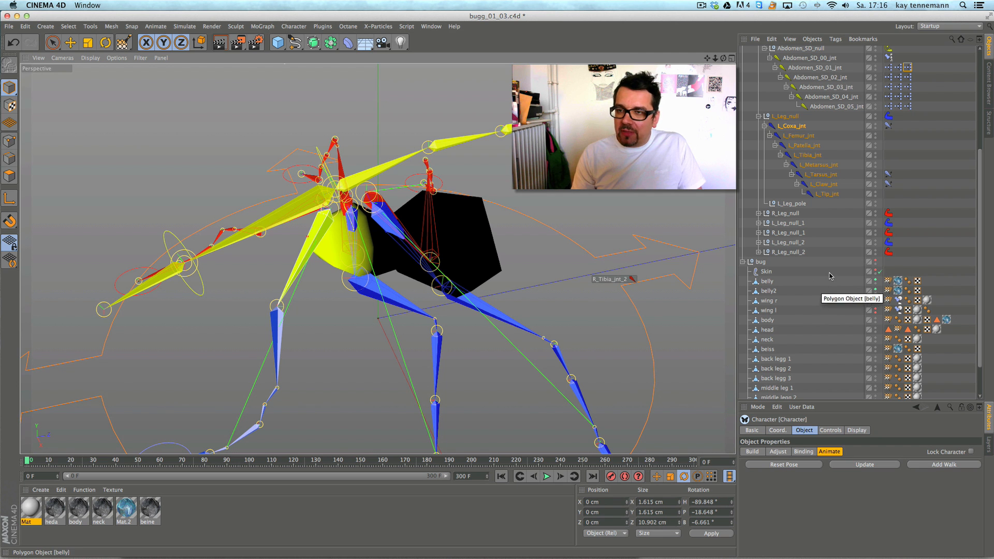
- Select Thorax_00_jnt and paint its full weight over the visible belly meshes, covering them from all sides
scroll(976, 75, "up", 5)
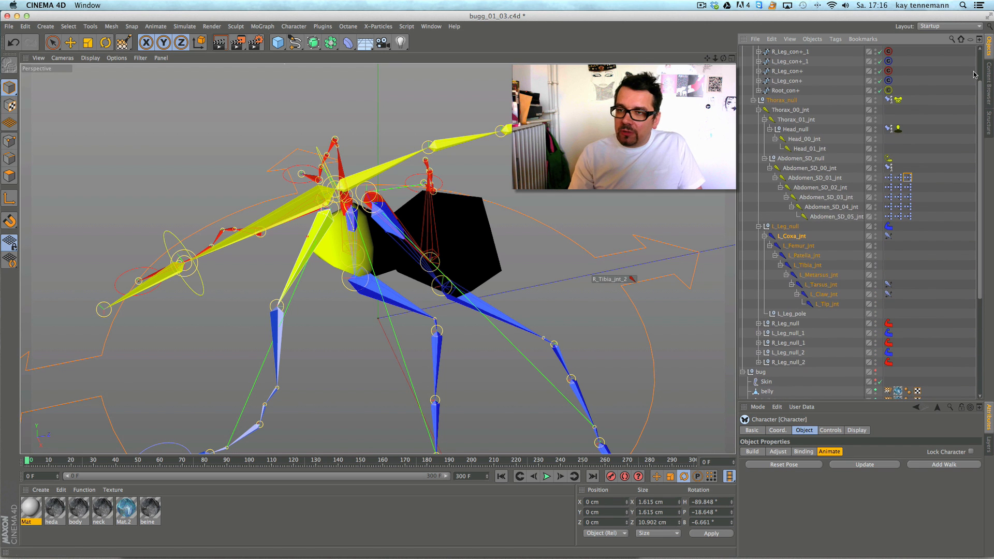
left_click(789, 110)
left_click_drag(521, 234, 442, 215, "alt")
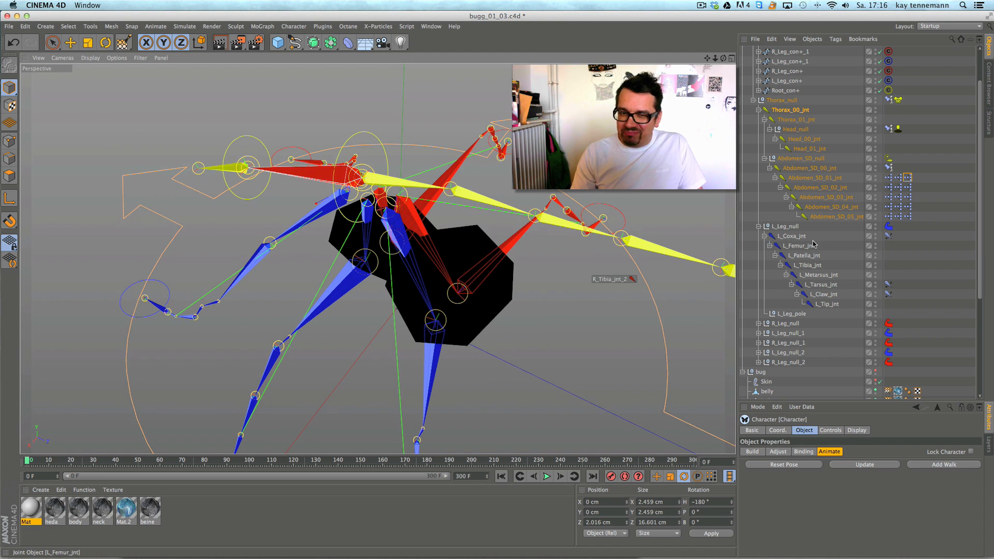
left_click_drag(470, 226, 461, 277, "alt")
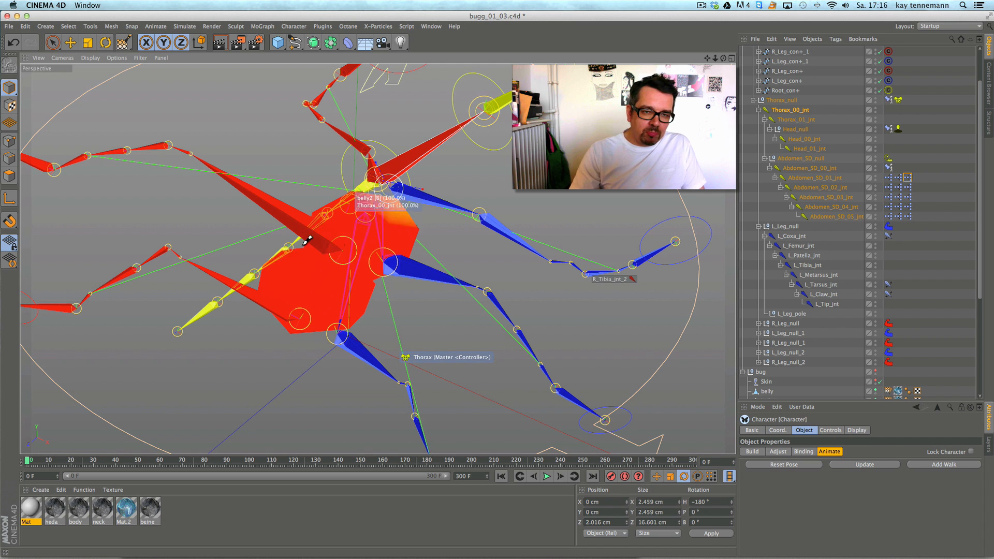
scroll(545, 225, "down", 10)
left_click_drag(533, 213, 489, 251, "alt")
scroll(471, 191, "down", 5)
left_click_drag(471, 188, 414, 236, "alt")
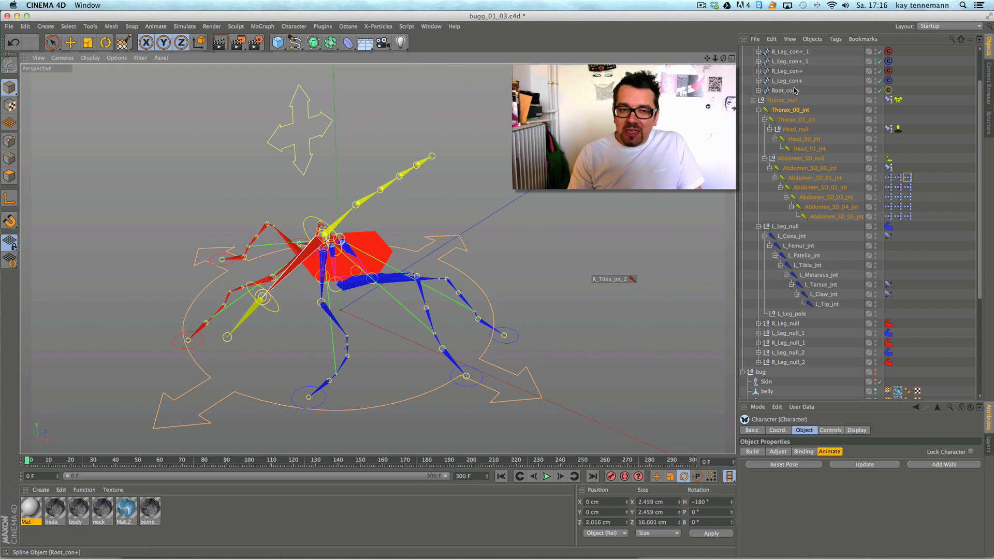
- Collapse the Thorax_00_jnt and L_Leg_null hierarchies and show the whole bug group in the viewport again
left_click(759, 110)
left_click(760, 120)
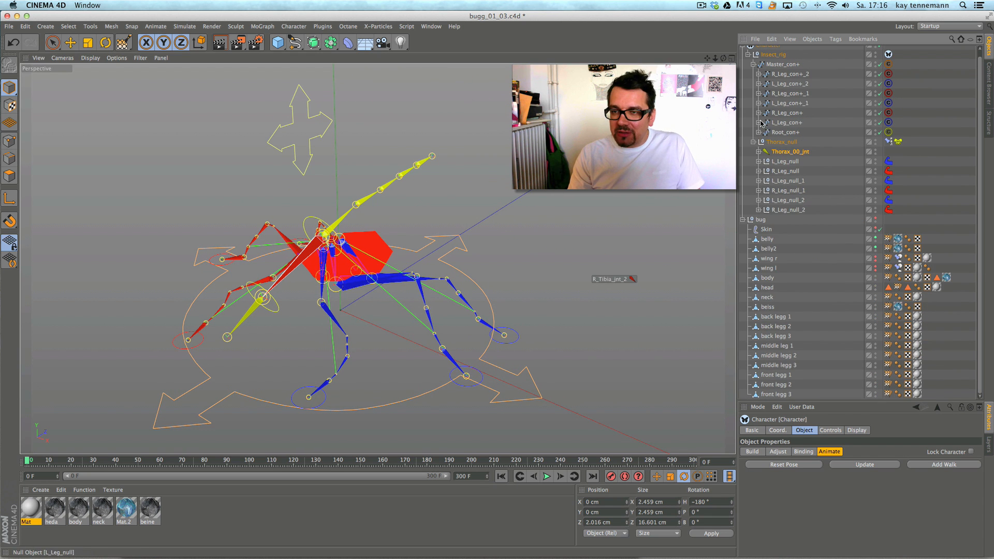
left_click(786, 143)
left_click(781, 153)
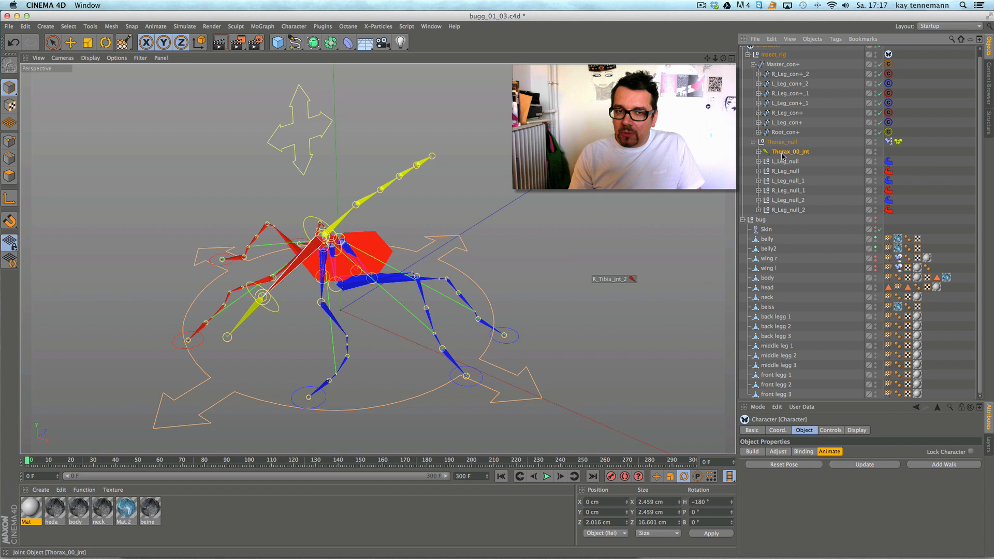
scroll(980, 79, "up", 1)
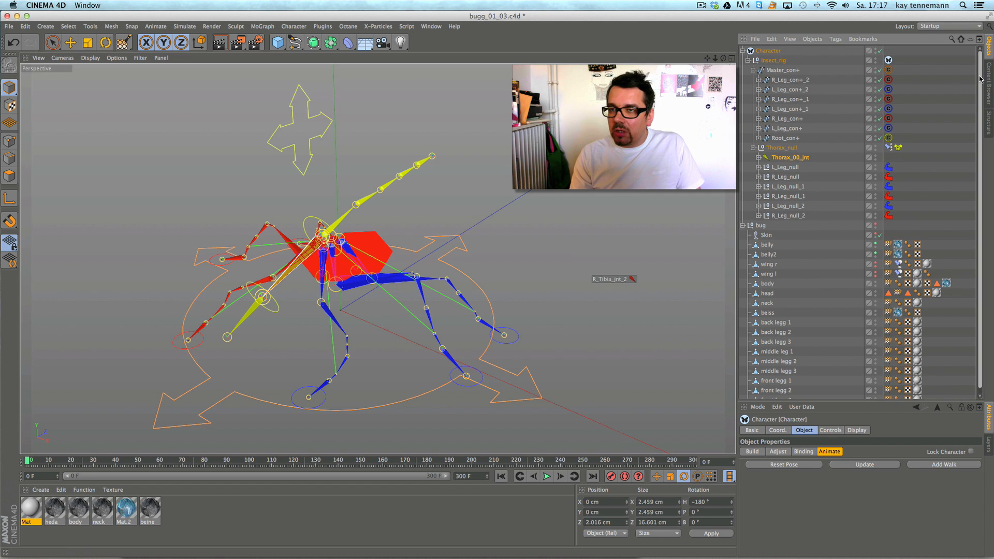
left_click(875, 225)
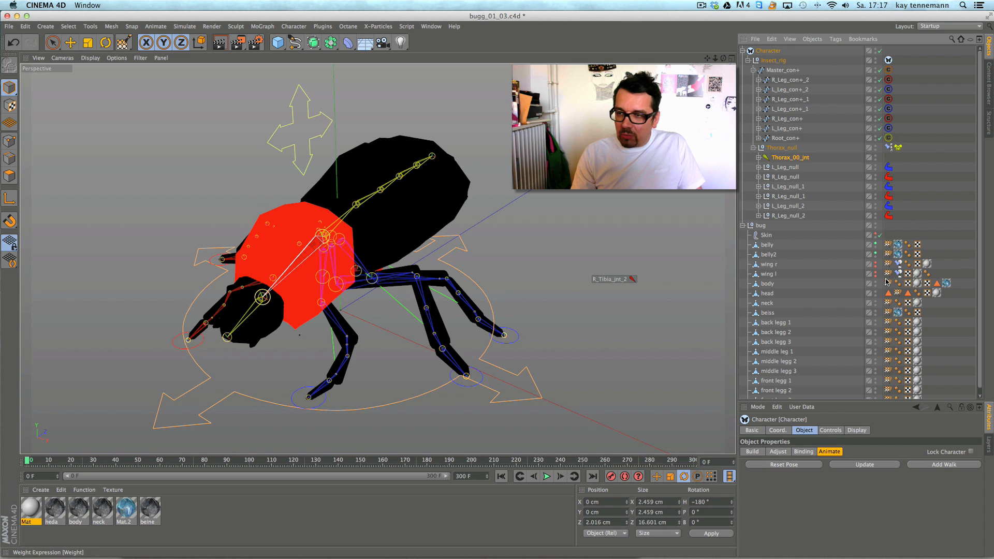
scroll(576, 252, "down", 5)
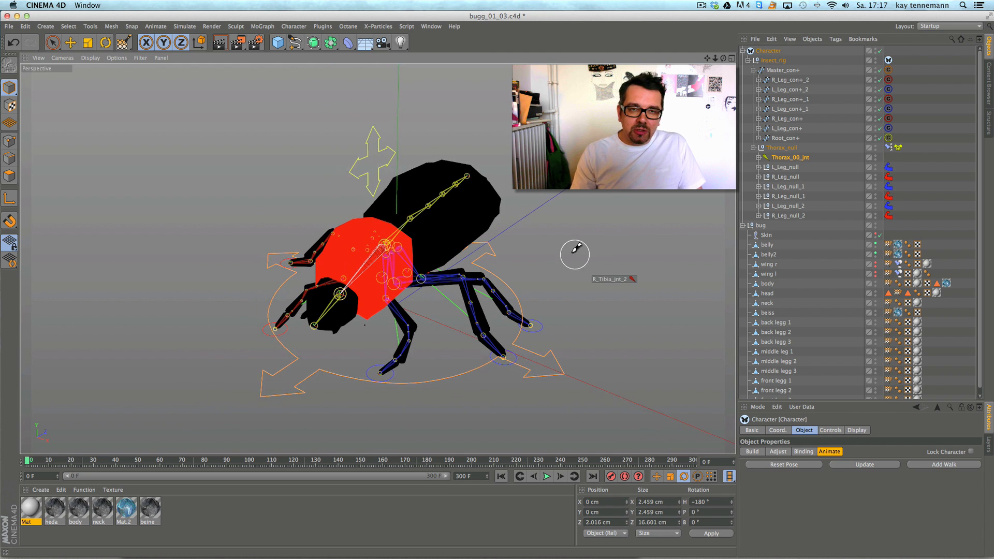
left_click_drag(576, 250, 585, 249, "alt")
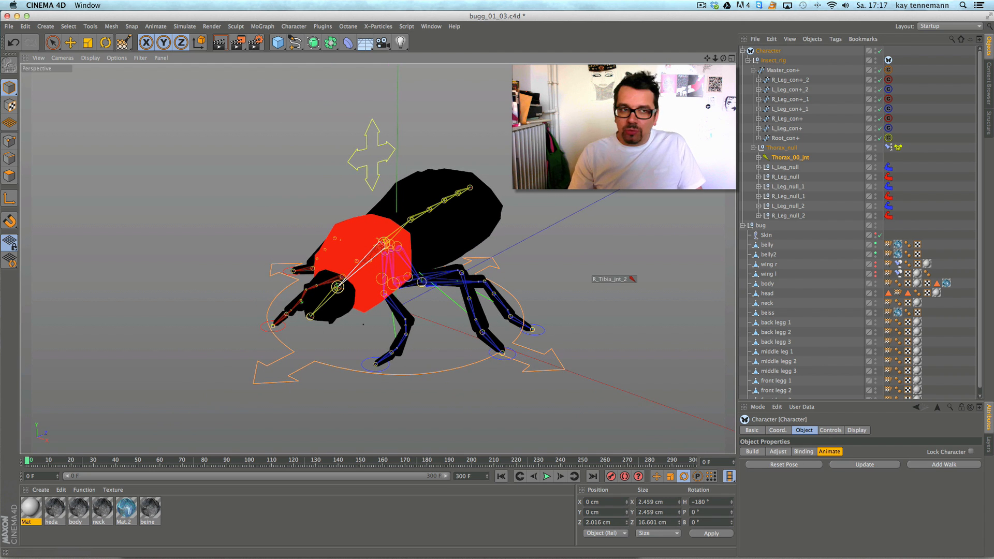
- With the Move tool, test the R_Leg_con+_2 and L_Leg_con+_2 controllers and examine how the bug's mesh deforms
left_click(68, 45)
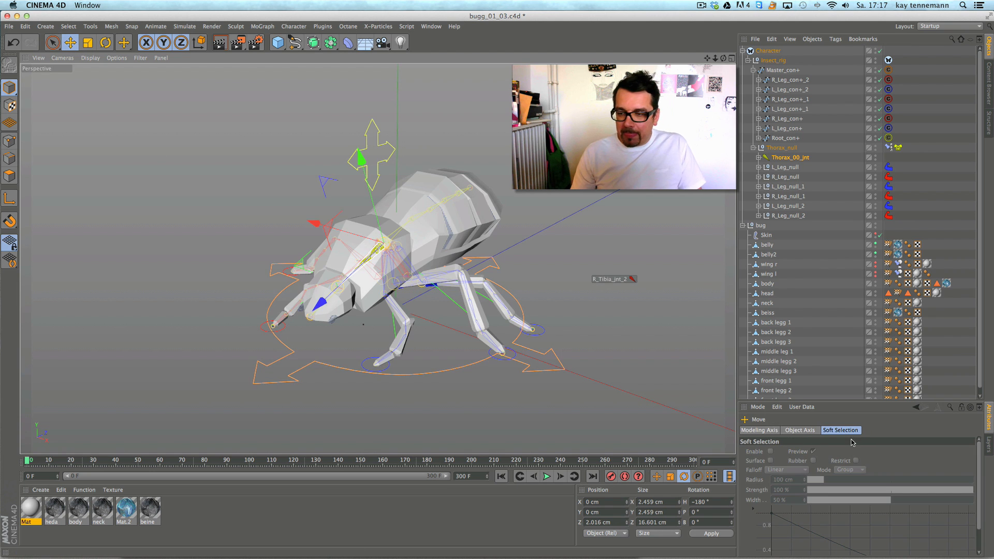
left_click(768, 50)
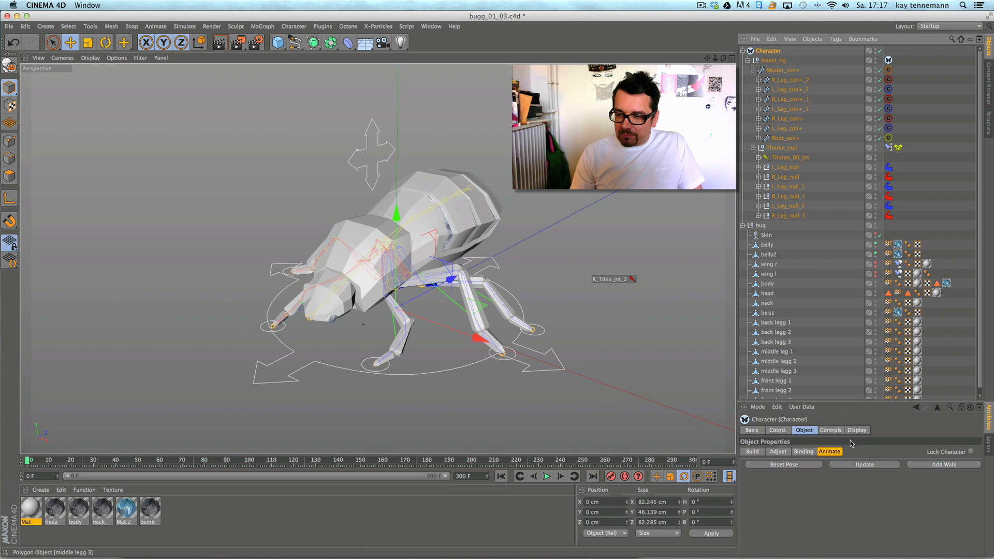
left_click(798, 89)
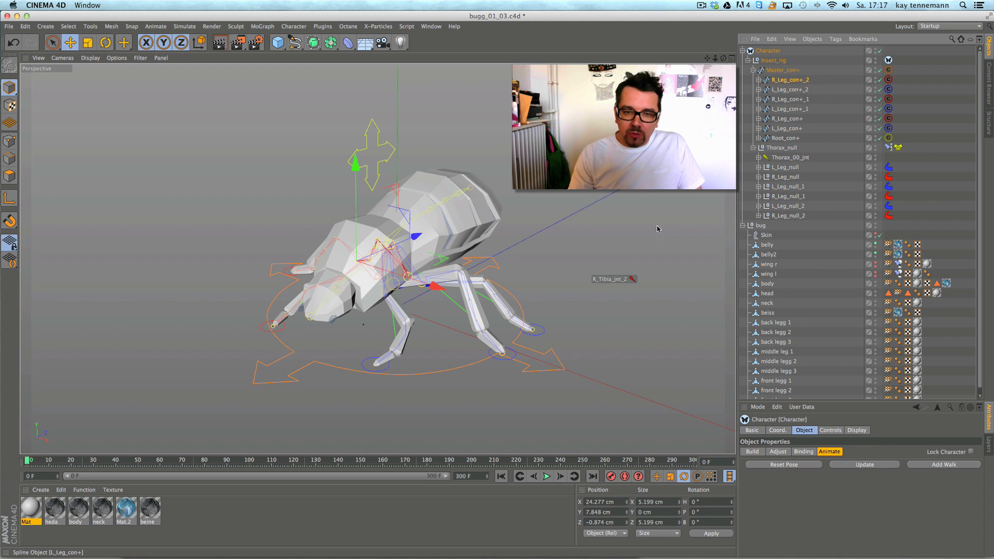
mouse_move(640, 247)
left_mouse_down()
mouse_move(619, 238)
mouse_move(636, 234)
left_mouse_up()
left_click_drag(636, 234, 559, 273, "alt")
left_click(790, 109)
left_click(790, 89)
scroll(544, 256, "up", 5)
mouse_move(545, 256)
left_mouse_down("alt")
mouse_move(538, 272)
mouse_move(518, 250)
mouse_move(509, 210)
mouse_move(513, 238)
mouse_move(539, 251)
mouse_move(517, 246)
mouse_move(536, 242)
mouse_move(540, 262)
left_mouse_up("alt")
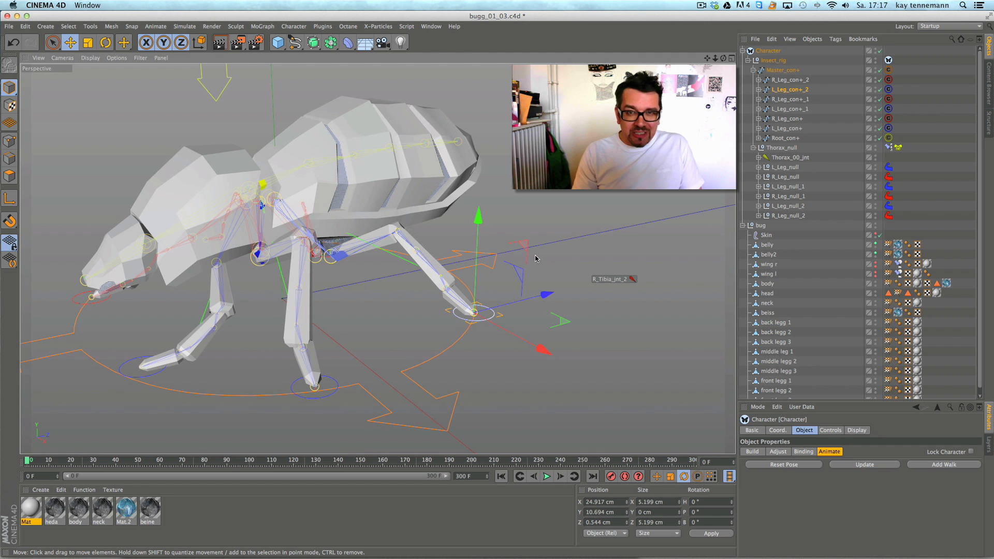
left_click_drag(532, 231, 569, 249, "alt")
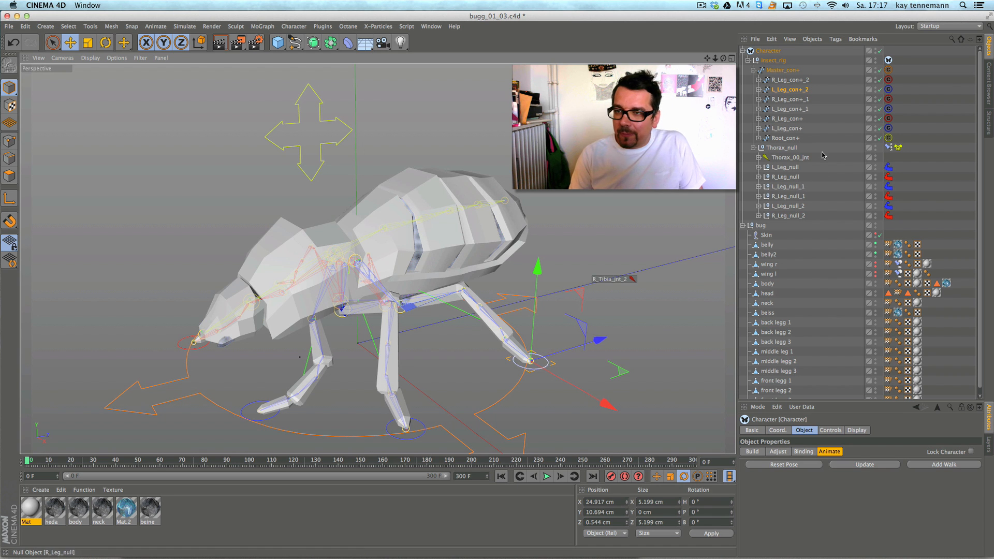
- Select Master_con+ and Root_con+ in turn and shift the body in several directions, examining the belly and leg deformation from different sides
left_click(783, 70)
mouse_move(535, 261)
left_mouse_down()
mouse_move(526, 271)
mouse_move(534, 260)
left_mouse_up()
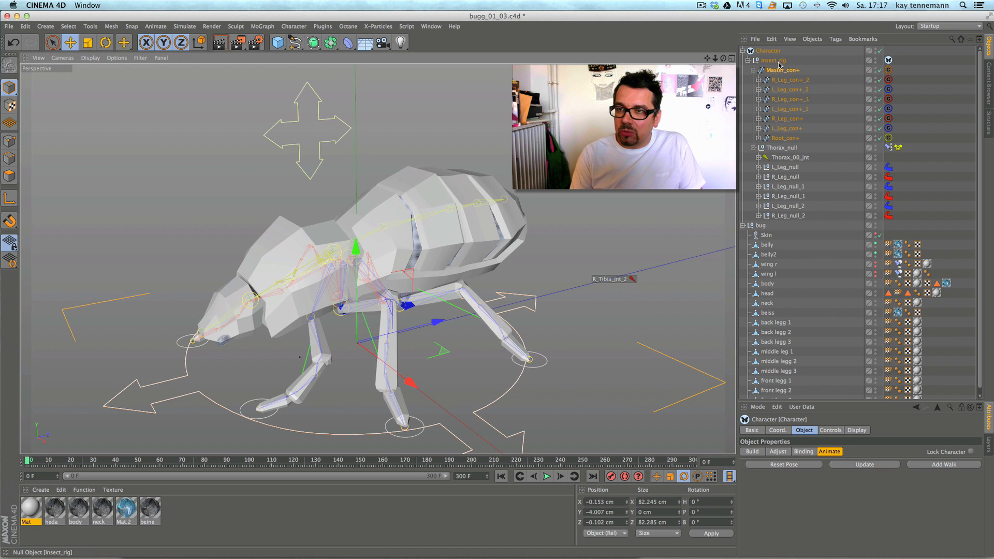
left_click(785, 138)
left_click_drag(548, 206, 542, 157)
left_click_drag(378, 324, 511, 256, "alt")
left_click_drag(417, 144, 451, 203)
left_click_drag(544, 290, 364, 362, "alt")
left_click_drag(422, 305, 272, 286, "alt")
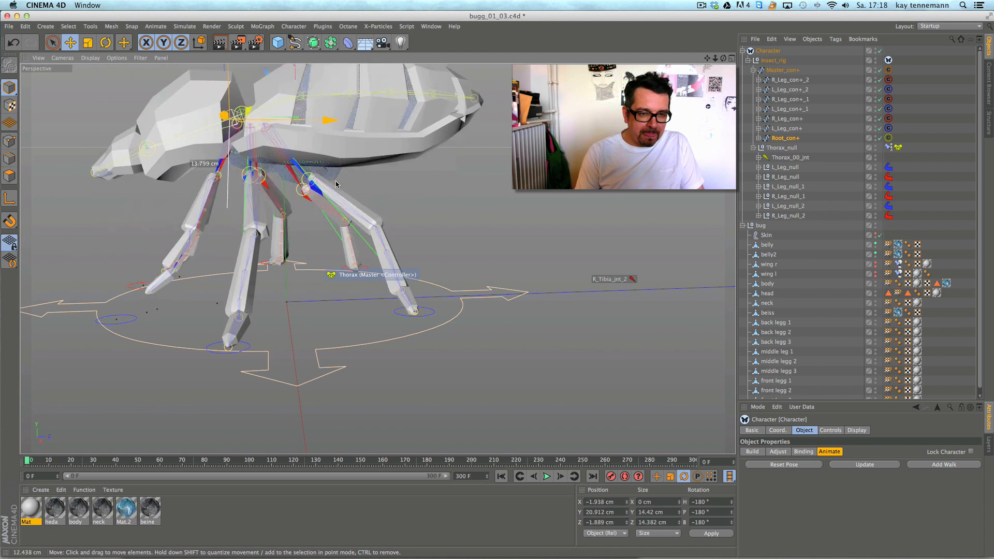
left_click_drag(333, 259, 333, 256)
left_click_drag(332, 256, 410, 315, "alt")
middle_click_drag(411, 315, 489, 298, "alt")
right_click_drag(463, 299, 469, 298, "alt")
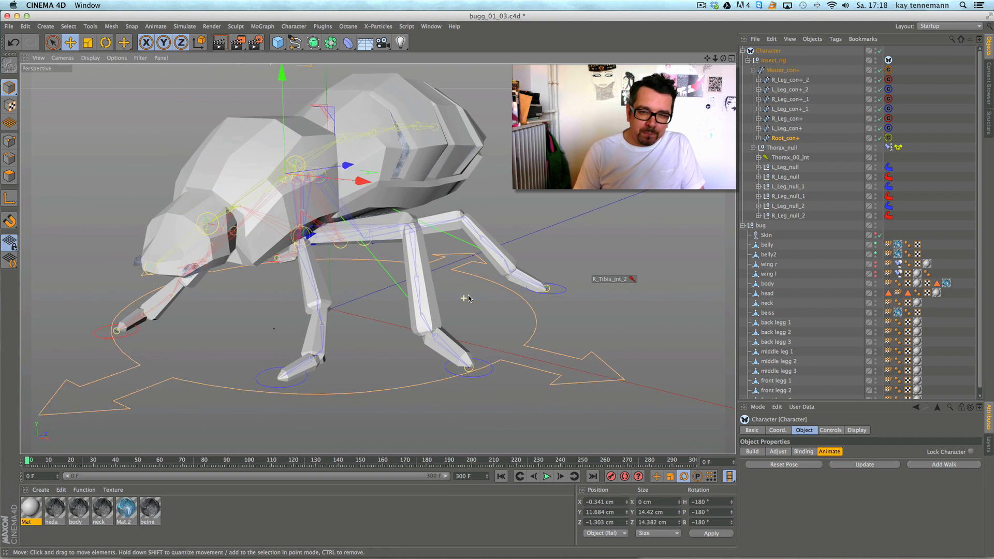
mouse_move(467, 282)
left_mouse_down()
mouse_move(528, 231)
mouse_move(507, 227)
mouse_move(487, 243)
mouse_move(482, 259)
mouse_move(507, 273)
mouse_move(495, 298)
mouse_move(492, 279)
mouse_move(468, 274)
left_mouse_up()
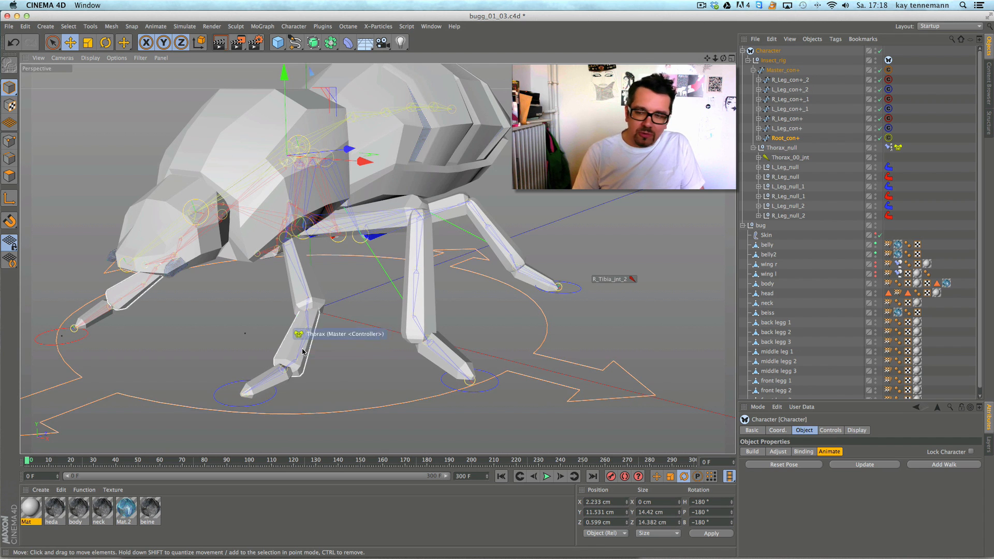
- Isolate the front legg 2 mesh by keeping it visible while hiding the bug group
scroll(855, 394, "down", 1)
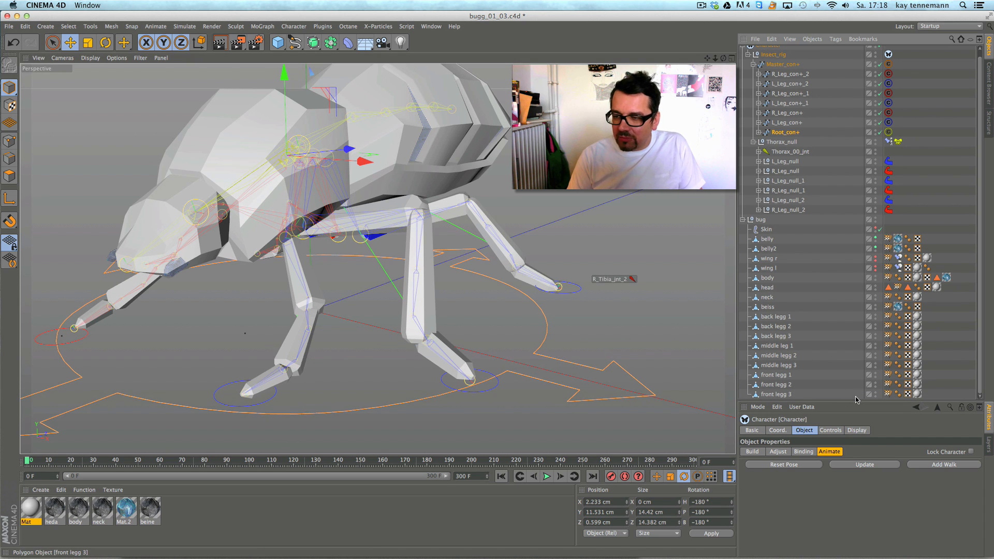
left_click(775, 386)
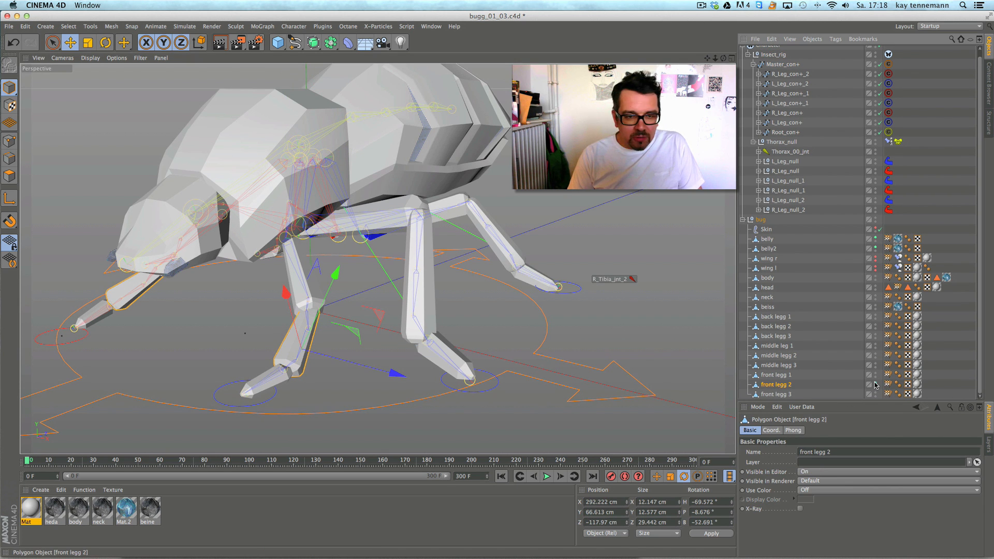
left_click(874, 218)
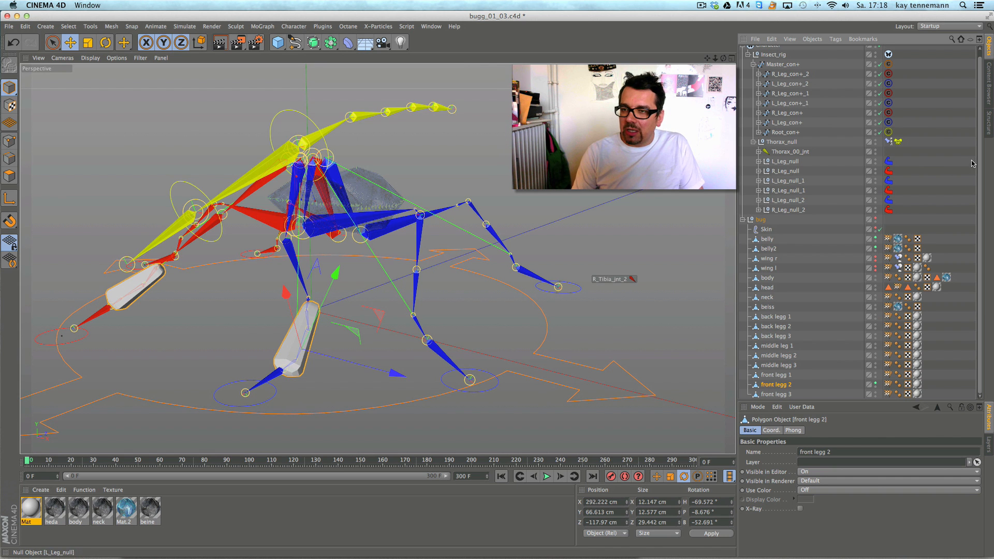
- Expand L_Leg_null, go through its upper joints to L_Patella_jnt and activate the Weight Tool
left_click(793, 212)
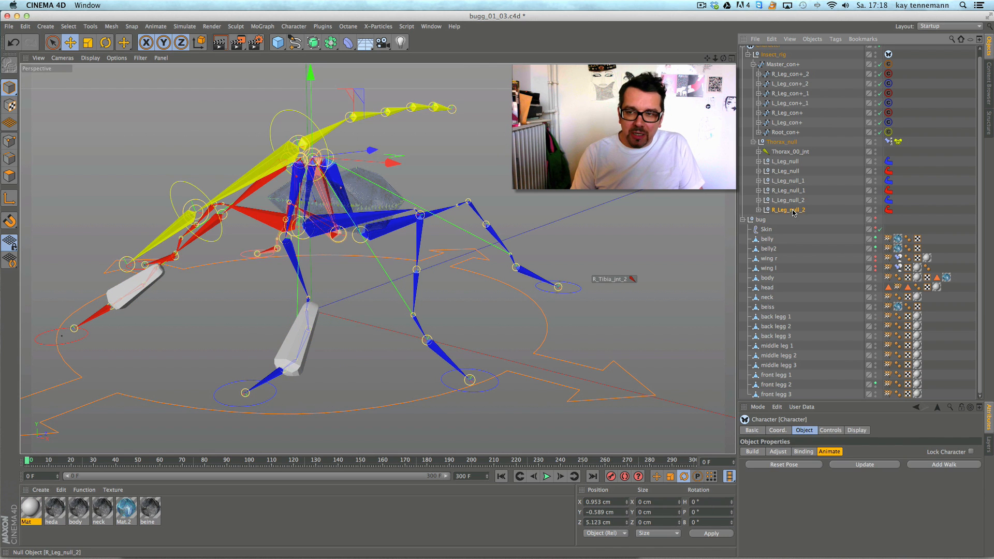
left_click(787, 164)
left_click(759, 161)
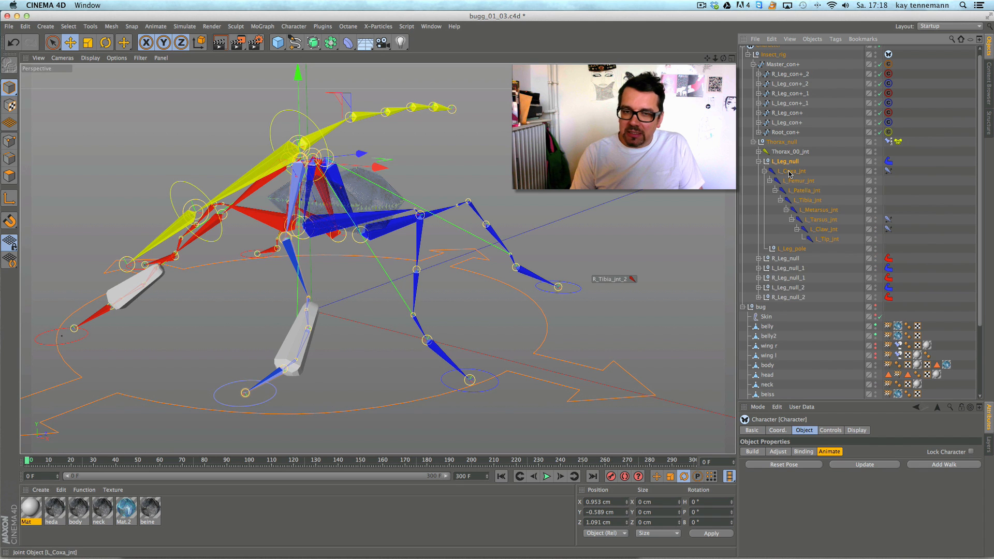
left_click(791, 174)
left_click(795, 181)
left_click(798, 191)
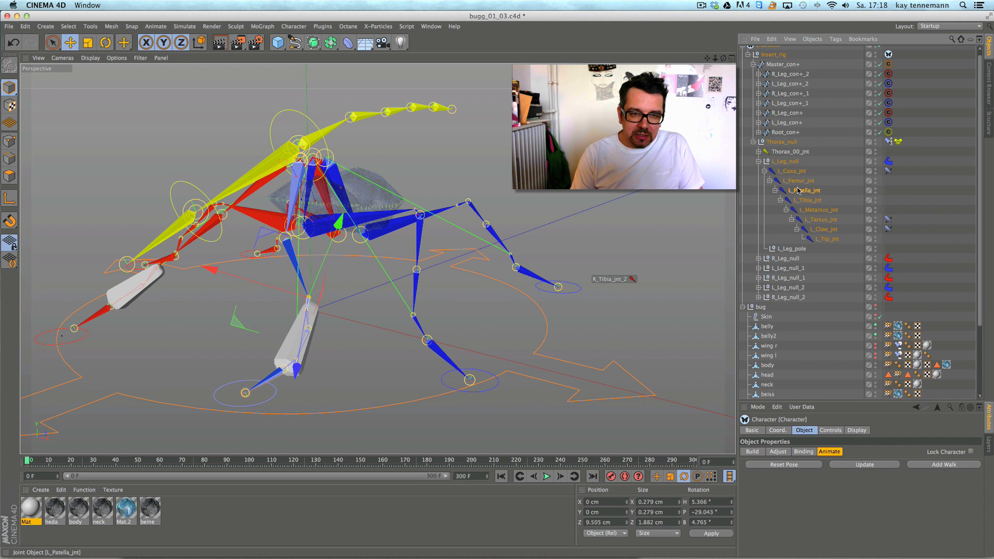
left_click(262, 26)
mouse_move(294, 27)
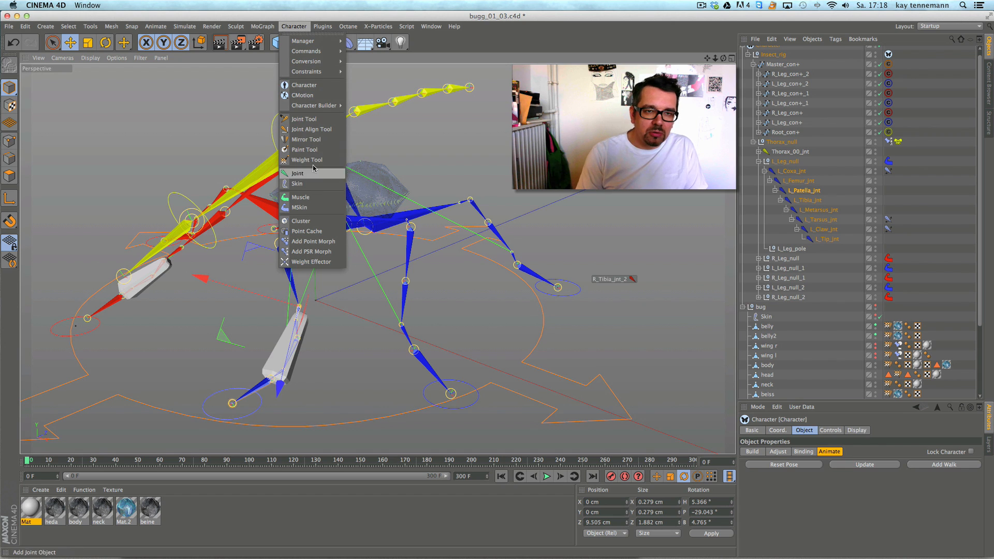
left_click(312, 161)
- Paint L_Metarsus_jnt weight over the left front legg 2 segment and compare it with the L_Tibia_jnt weights
scroll(377, 329, "down", 10)
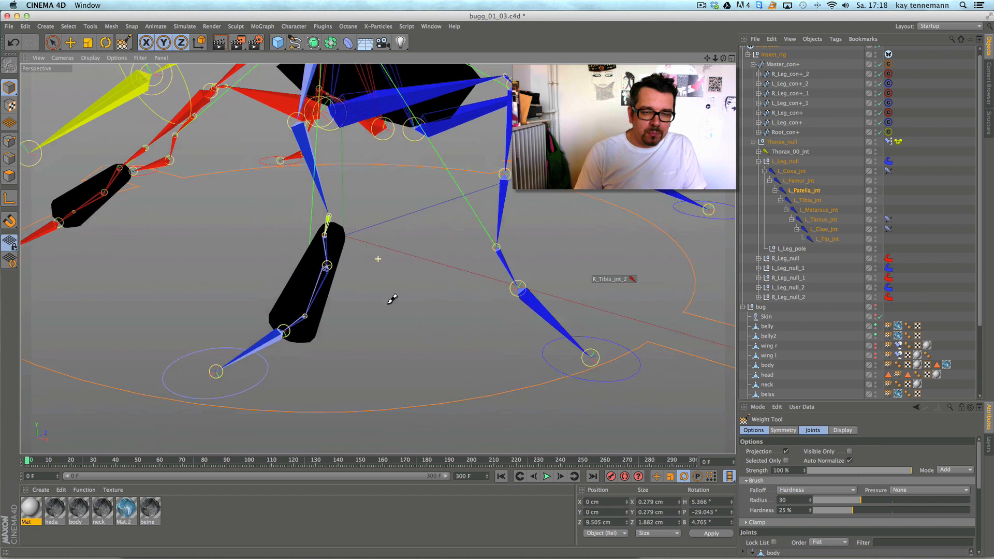
left_click(807, 200)
left_click_drag(436, 217, 436, 241, "alt")
left_click(834, 211)
mouse_move(382, 296)
left_mouse_down()
mouse_move(333, 278)
mouse_move(322, 333)
mouse_move(364, 335)
left_mouse_up()
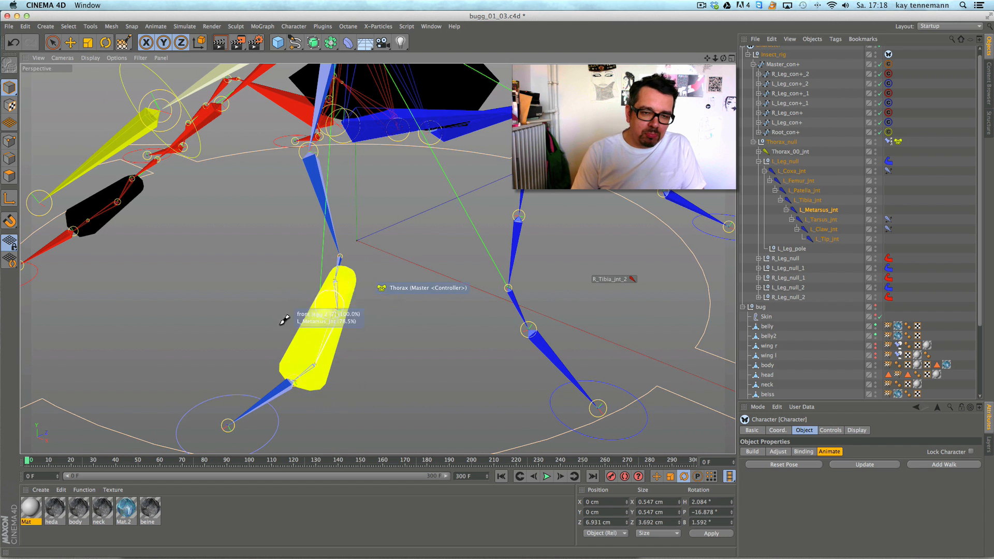
left_click(815, 202)
left_click(817, 210)
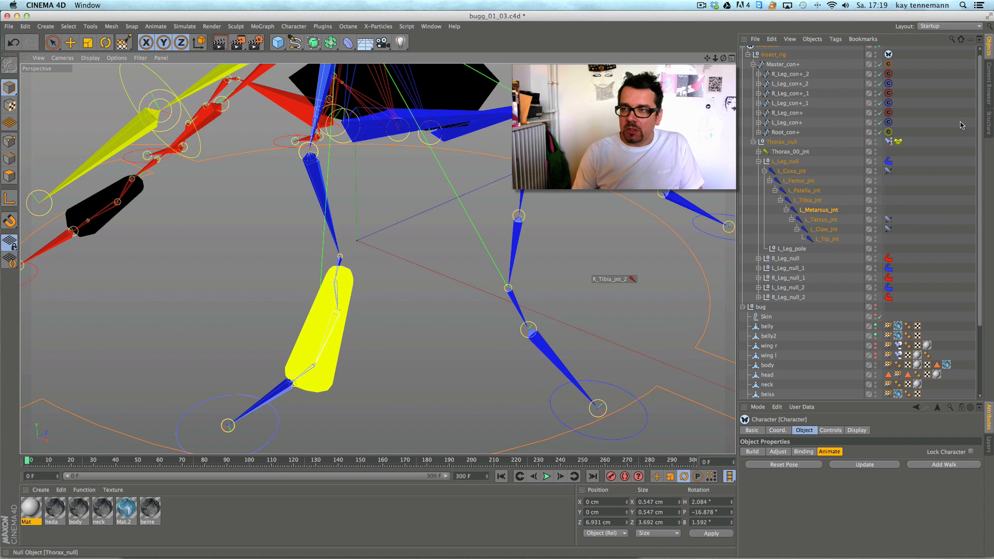
- Shift Root_con+ with the Move tool to test the repainted leg segment, and show the whole bug group again
scroll(976, 88, "up", 1)
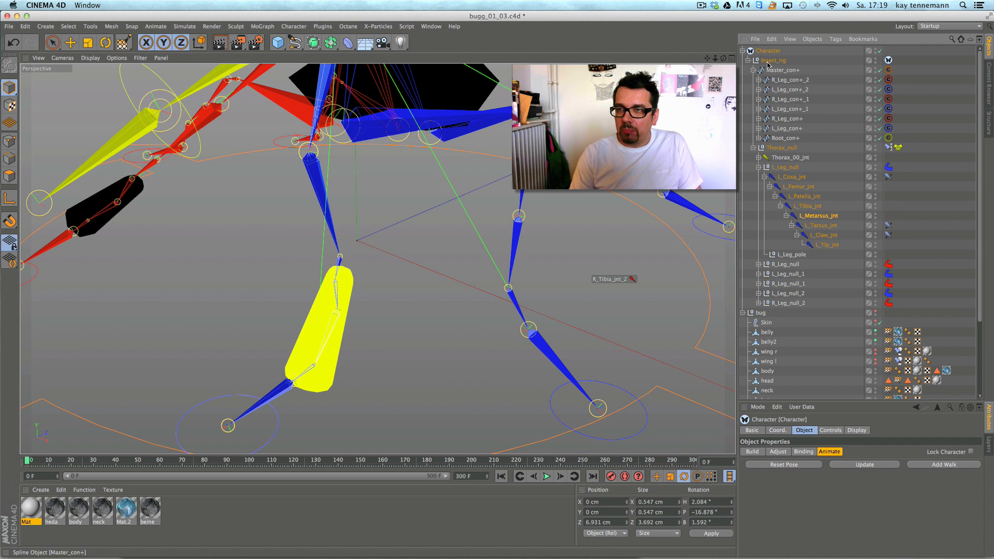
left_click(791, 138)
left_click(71, 43)
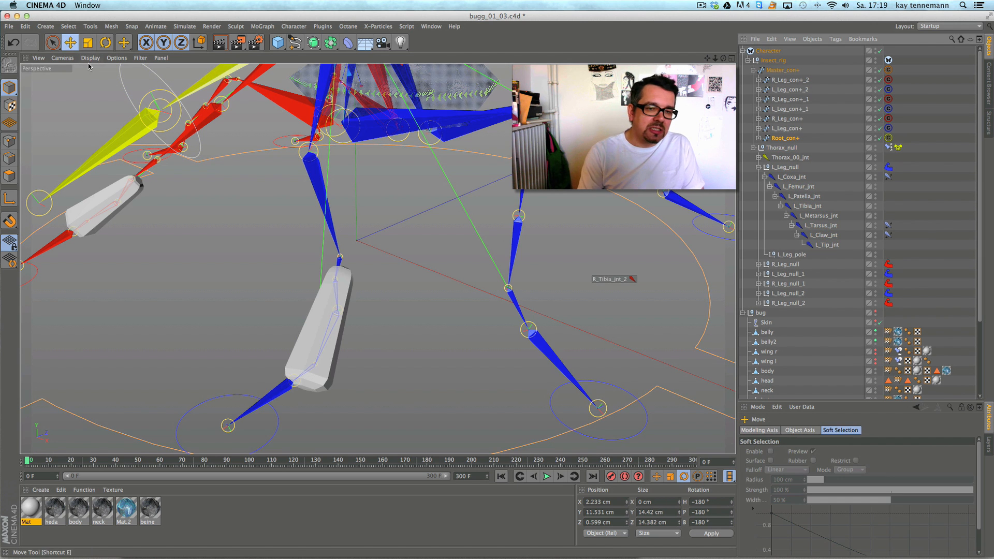
left_click_drag(422, 264, 612, 250)
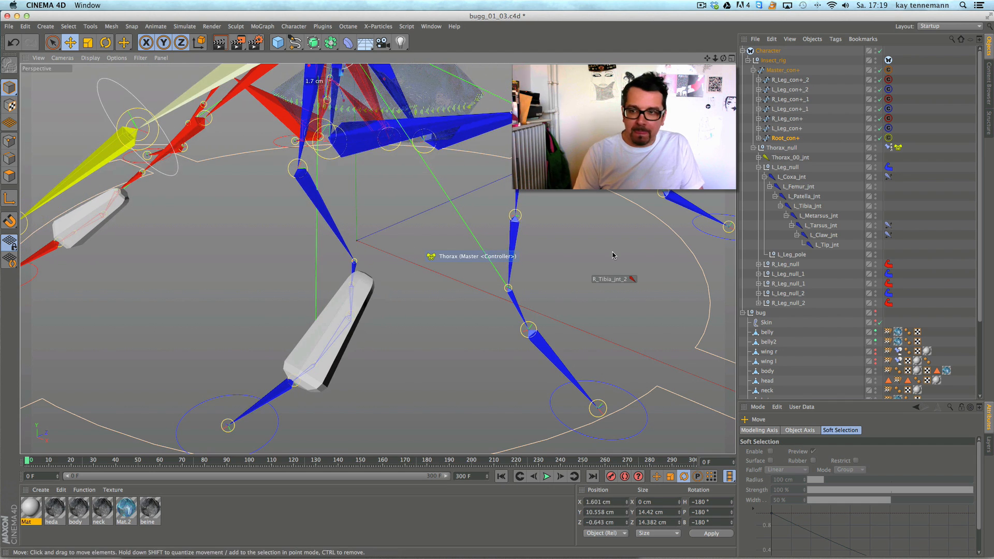
left_click(875, 311)
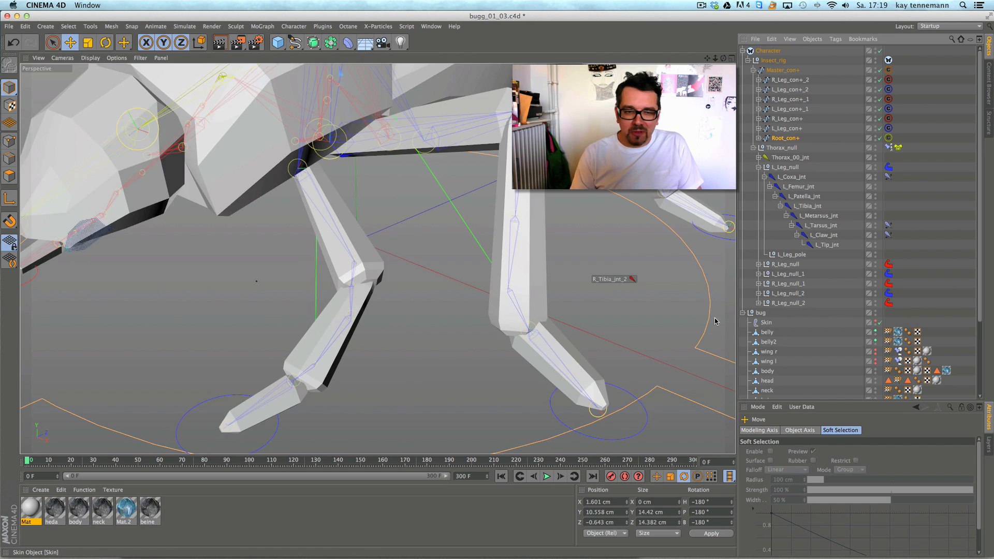
- Move Root_con+ around with the full mesh visible to test the leg joints and body from several views
scroll(434, 316, "down", 5)
left_click_drag(466, 330, 364, 286)
left_click_drag(412, 341, 413, 312)
middle_click_drag(559, 278, 410, 337, "alt")
left_click_drag(387, 314, 449, 317)
left_click_drag(450, 317, 510, 342, "alt")
- Rotate Root_con+ to a pitch of about -197.6° so the bug's body tilts forward
left_click(105, 43)
left_click_drag(237, 154, 229, 182)
right_click_drag(329, 150, 225, 159, "alt")
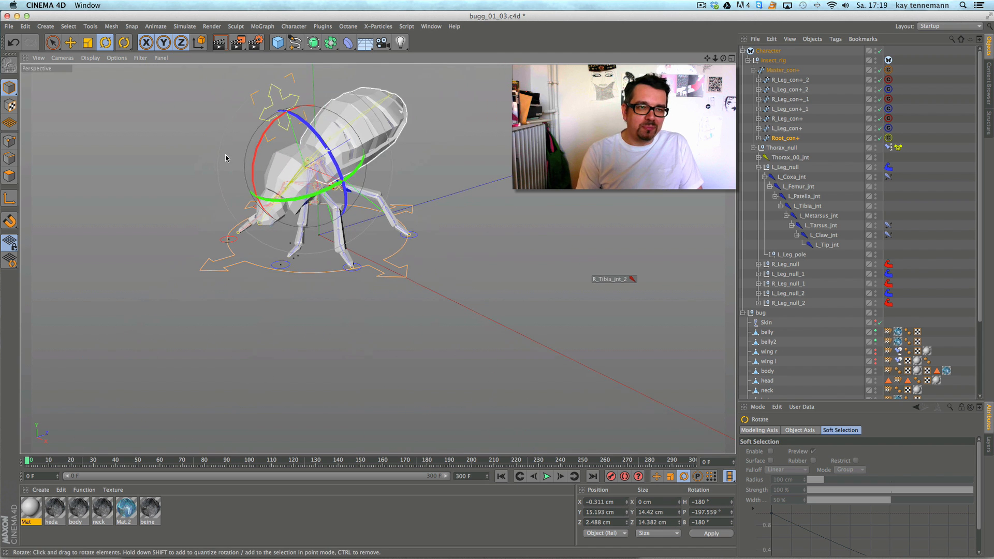
- Move the tilted Root_con+ to about X 7.4 cm, Y 7.7 cm, checking the mesh from the bug's right side and front
left_click(70, 42)
left_click_drag(444, 147, 430, 202)
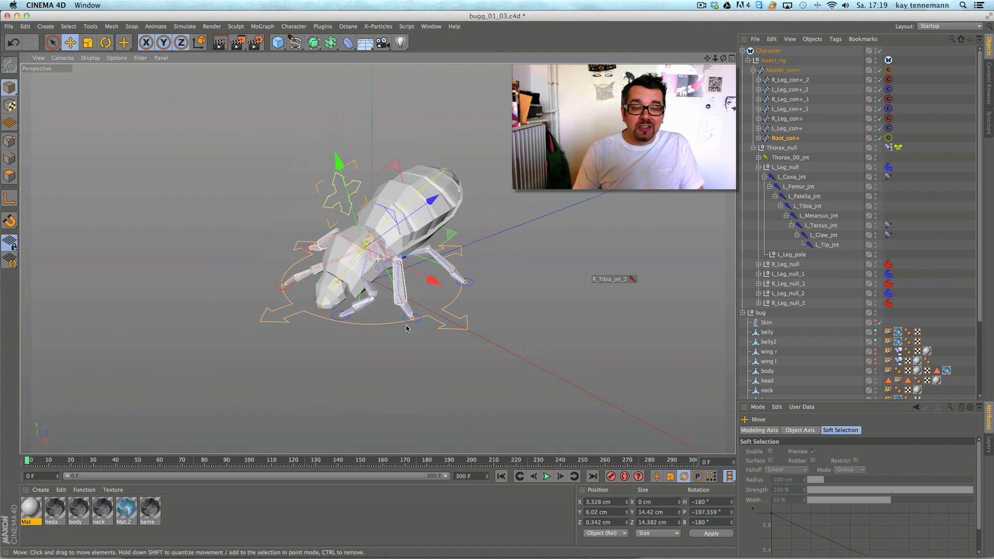
left_click_drag(421, 350, 521, 333, "alt")
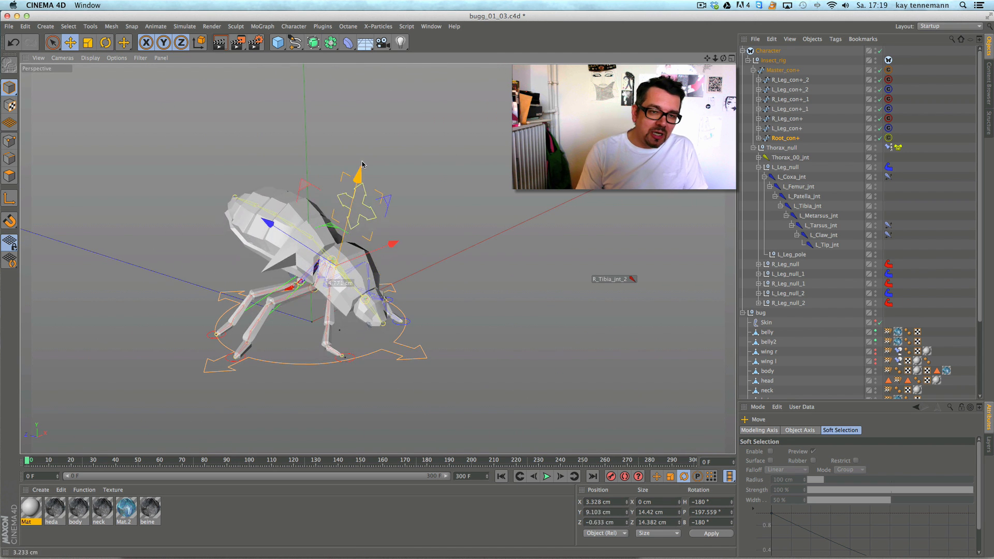
left_click_drag(434, 240, 422, 249, "alt")
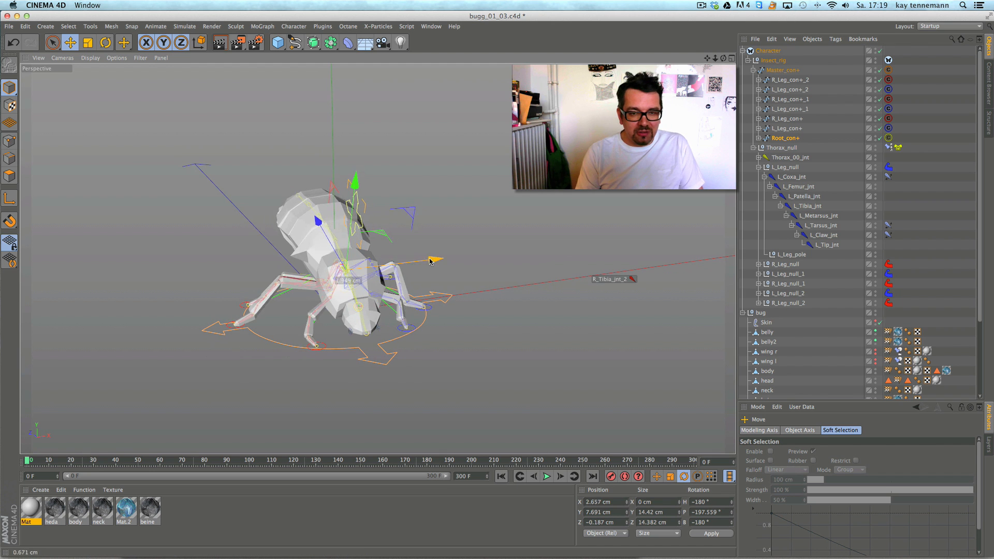
left_click_drag(453, 249, 453, 248)
- Show the weights of Abdomen_SD_00_jnt with the Weight Tool and examine their spread over the bug's body from the side and front
scroll(389, 244, "up", 7)
left_click_drag(394, 243, 468, 259, "alt")
left_click(759, 157)
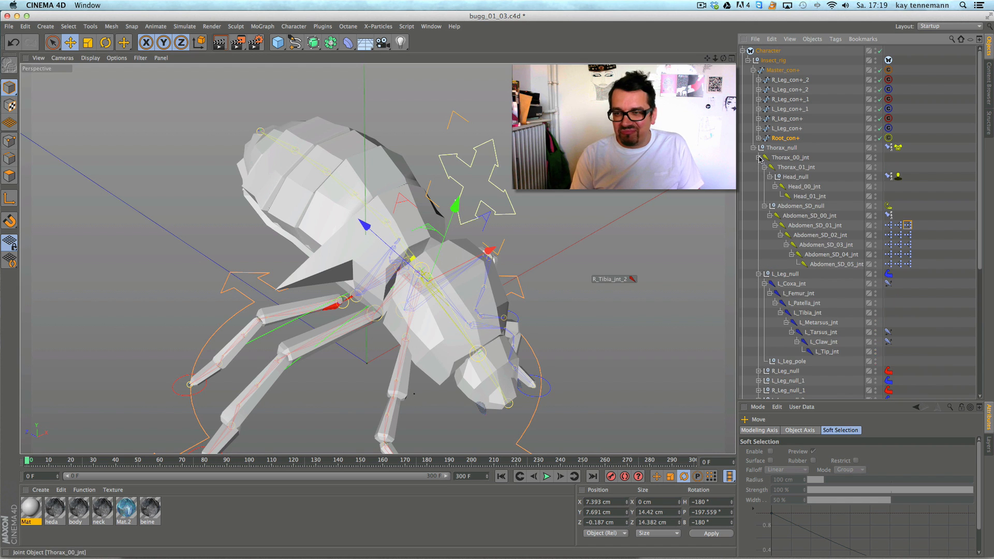
left_click(288, 27)
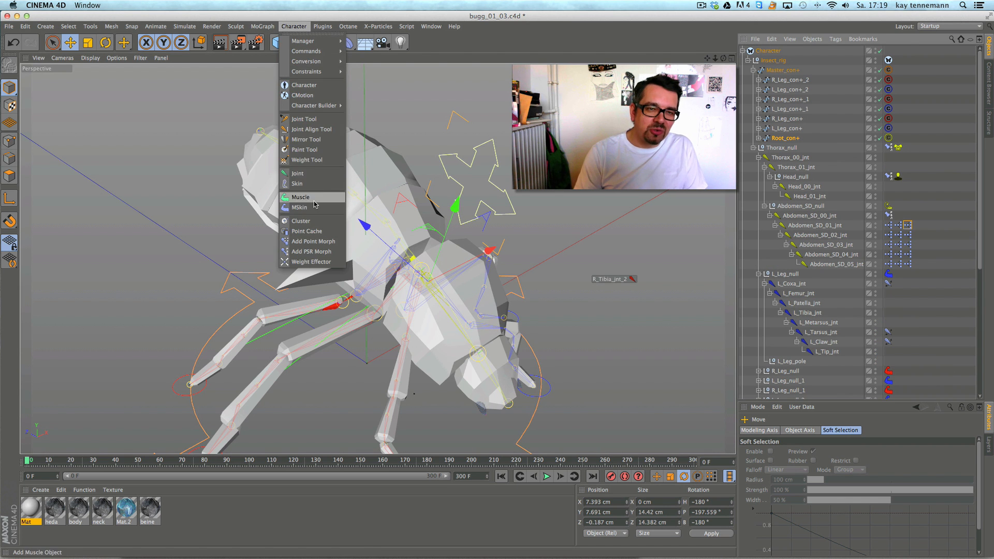
left_click(322, 160)
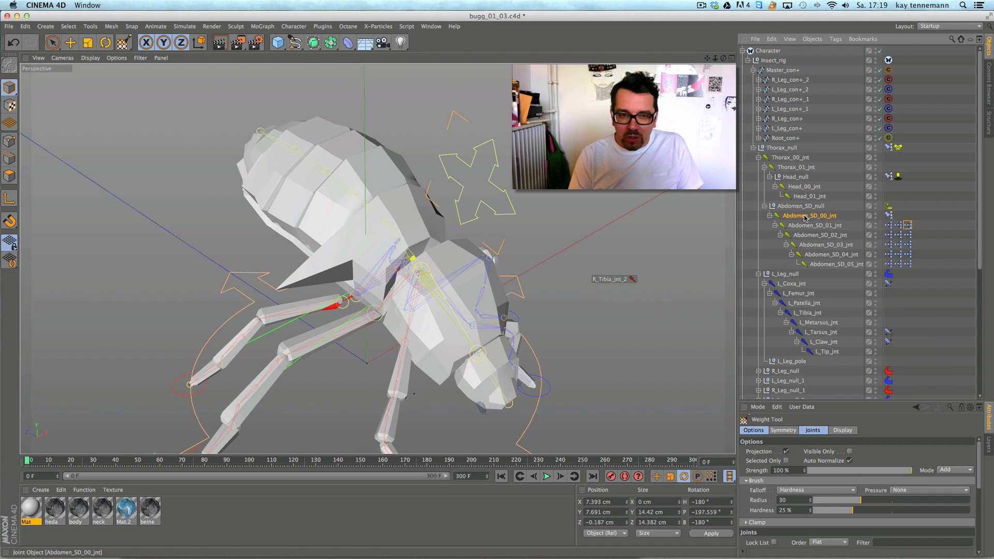
left_click(804, 218)
left_click(274, 283)
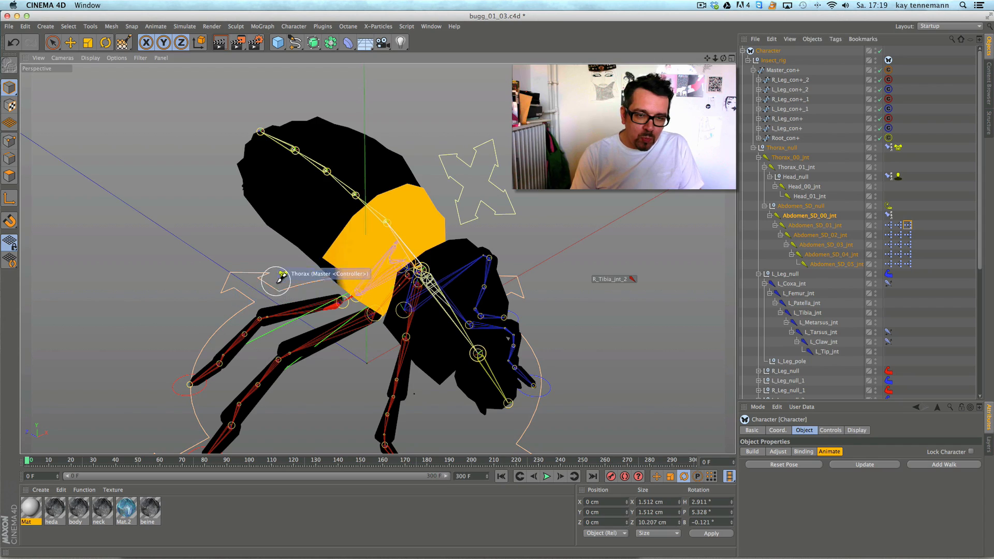
right_click_drag(287, 277, 299, 269, "alt")
mouse_move(378, 258)
left_mouse_down("alt")
mouse_move(401, 201)
mouse_move(528, 184)
mouse_move(595, 194)
mouse_move(278, 239)
mouse_move(206, 293)
mouse_move(201, 243)
left_mouse_up("alt")
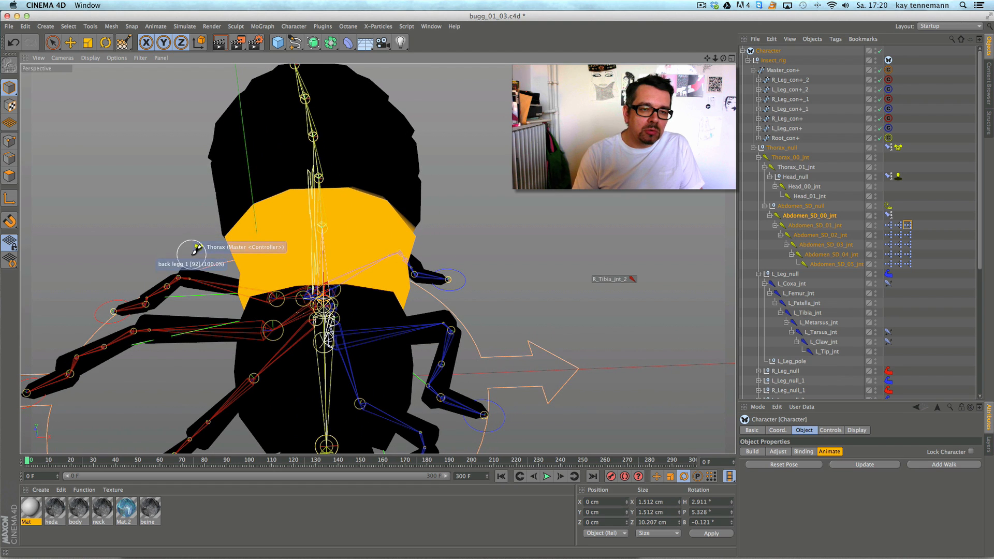
left_click_drag(511, 213, 481, 204, "alt")
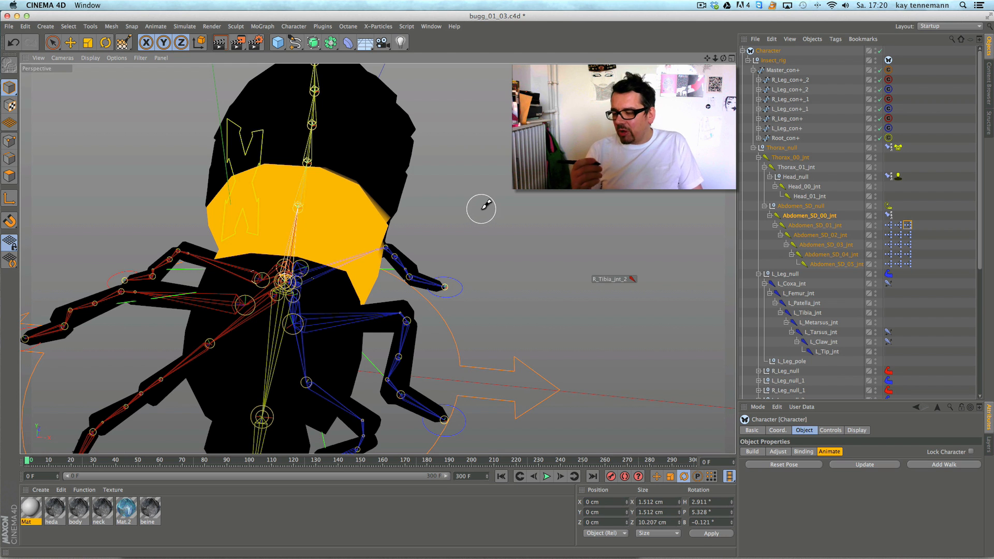
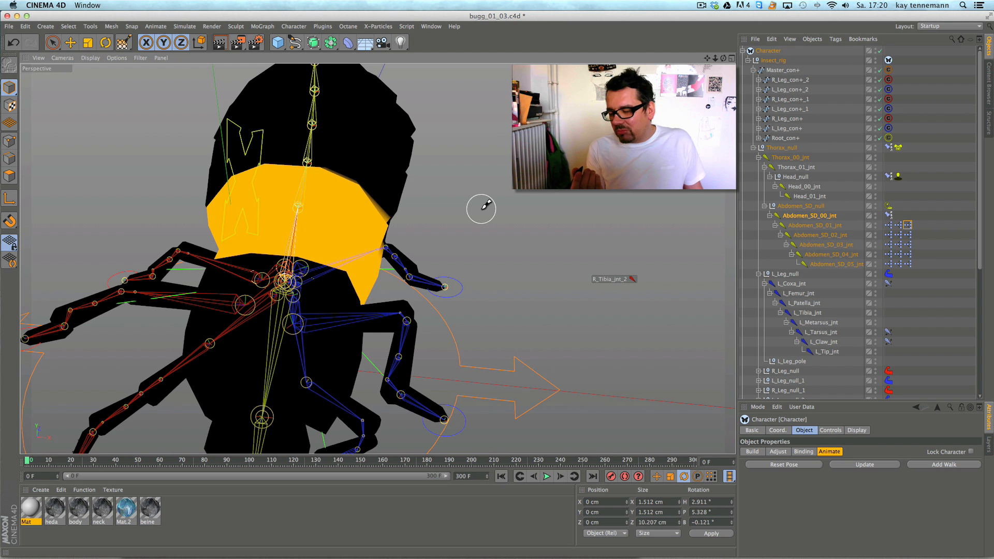
left_click(835, 431)
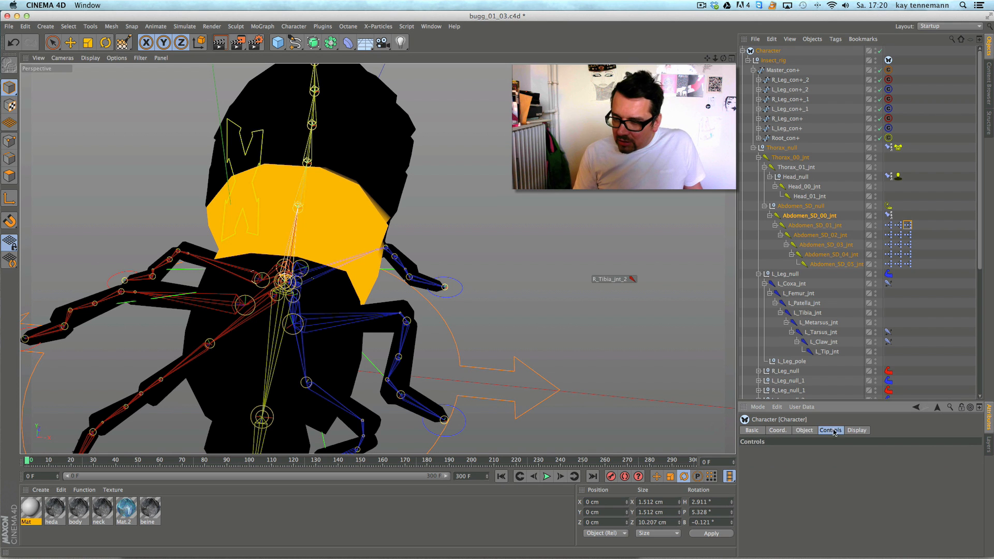
left_click(857, 432)
left_click(804, 431)
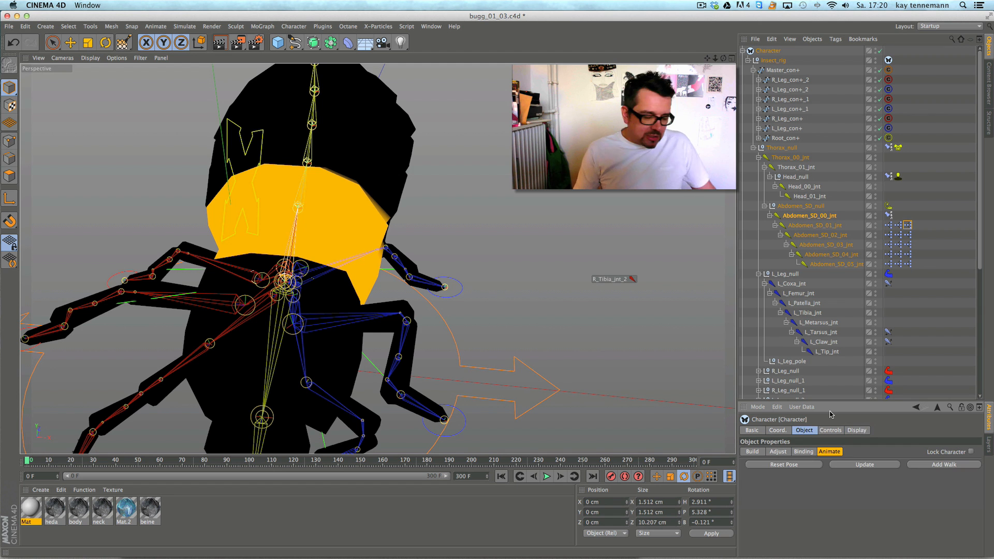
scroll(513, 244, "down", 5)
left_click_drag(501, 248, 526, 236, "alt")
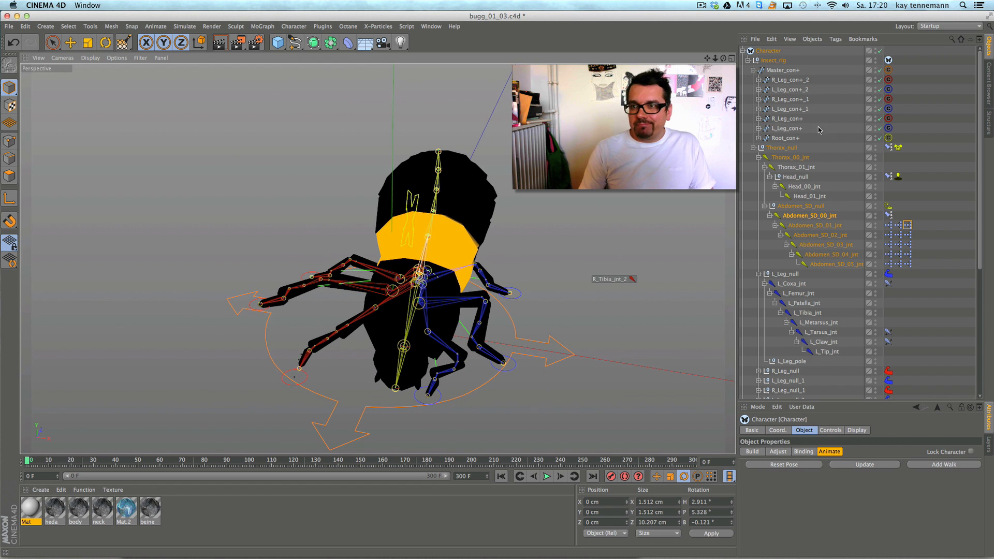
- Rotate Root_con+ to a pitch of about -183° so the bug's body comes back nearly level
left_click(771, 51)
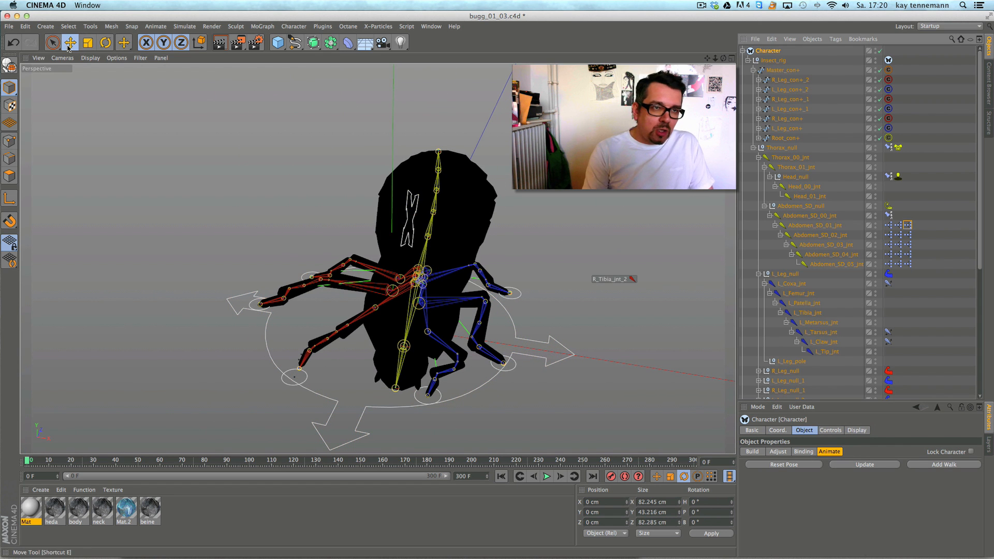
left_click(785, 138)
left_click_drag(549, 235, 380, 227, "alt")
left_click(600, 276)
left_click_drag(639, 297, 453, 199, "alt")
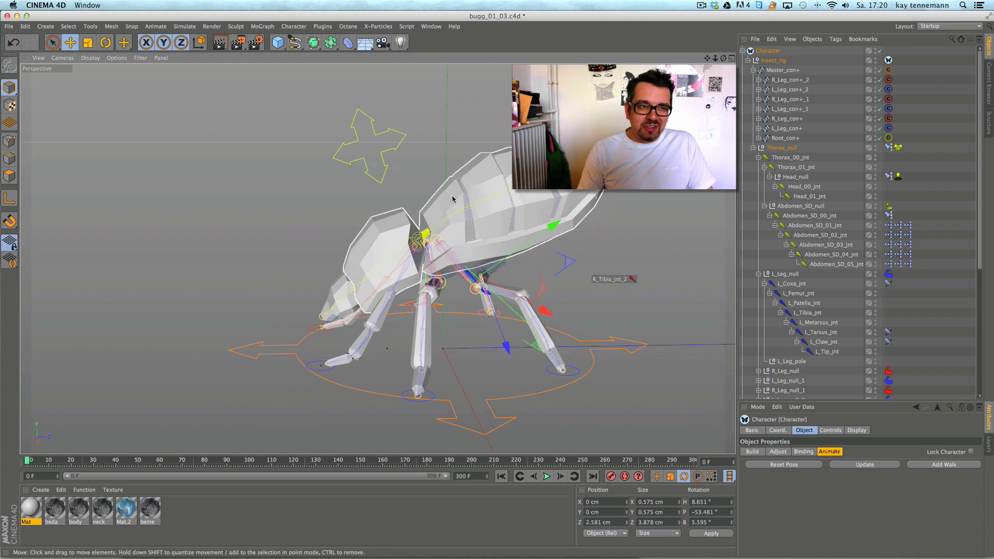
key("r")
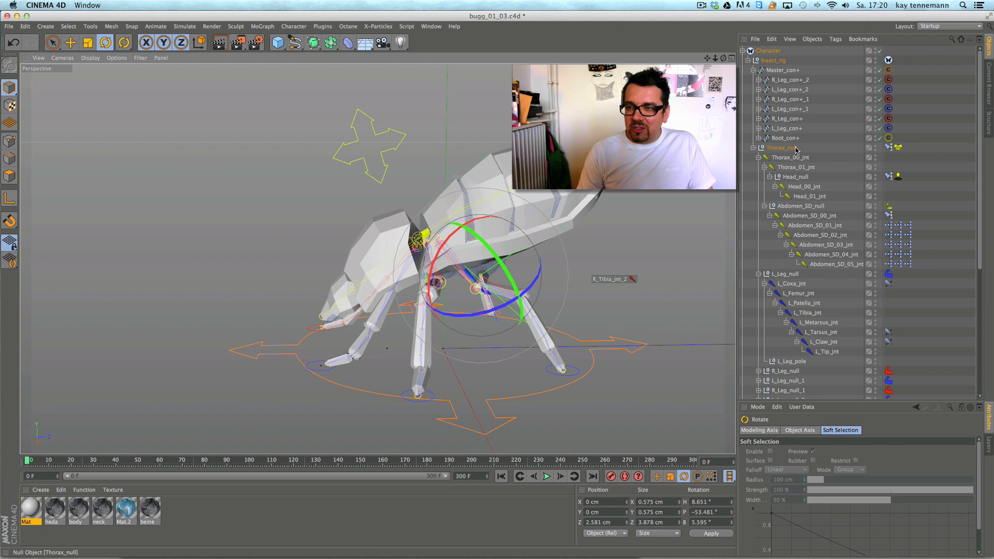
left_click(790, 139)
left_click_drag(409, 185, 426, 187)
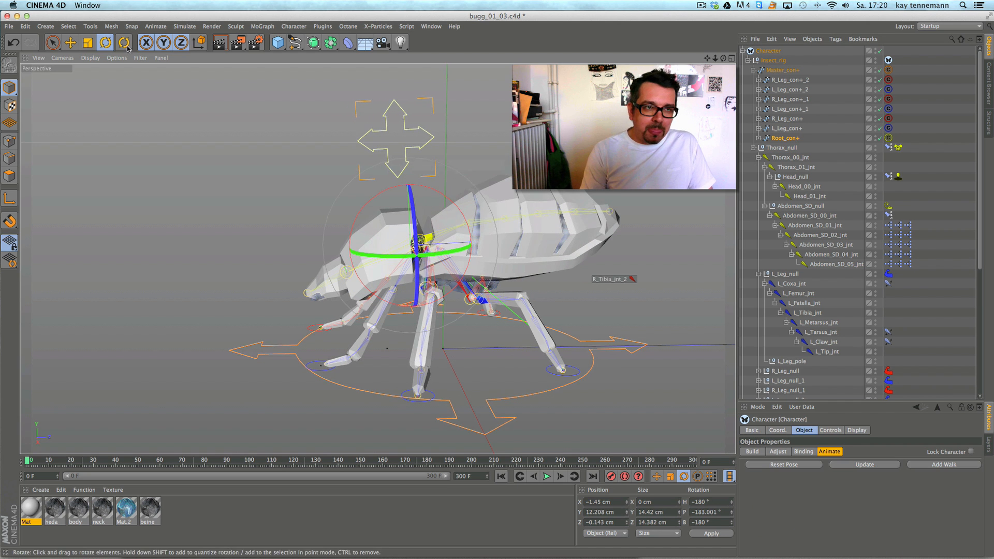
- Move Root_con+ to about X -0.6 cm, Y 7.2 cm, Z -0.5 cm and save the project
key("e")
left_click_drag(219, 152, 344, 151)
scroll(381, 205, "down", 2)
left_click(9, 26)
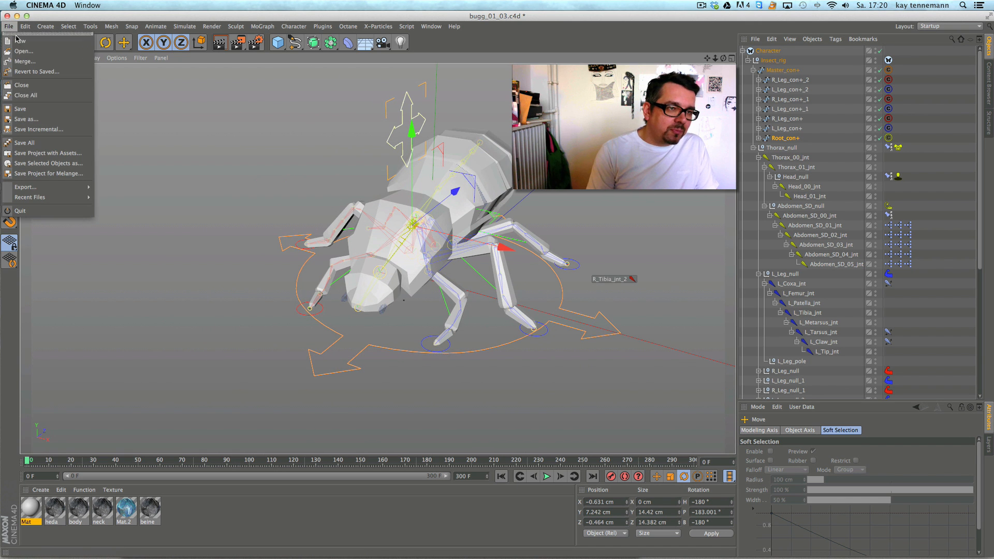
left_click(32, 111)
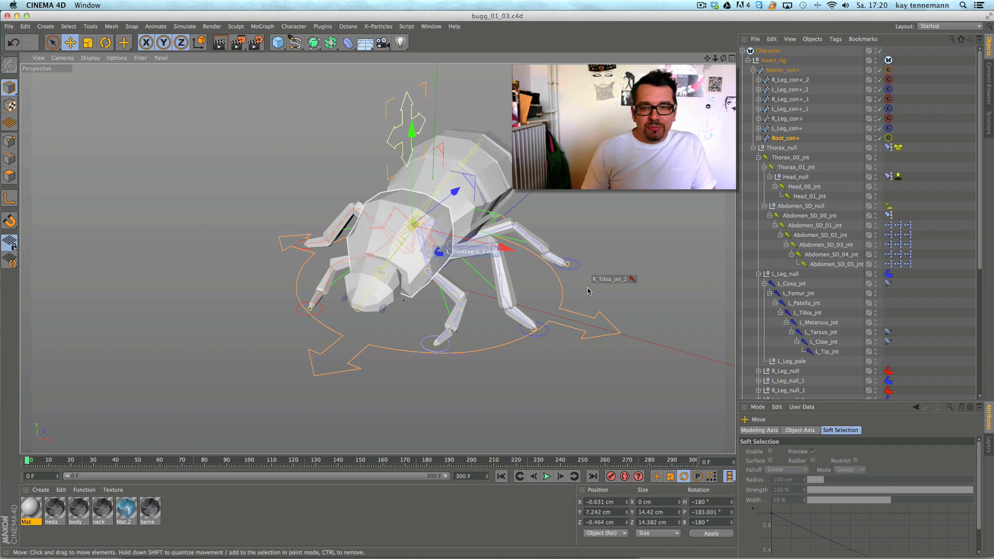
- Collapse the Insect_rig hierarchy and add a walk to the Character object
scroll(607, 258, "down", 2)
middle_click_drag(607, 258, 569, 246, "alt")
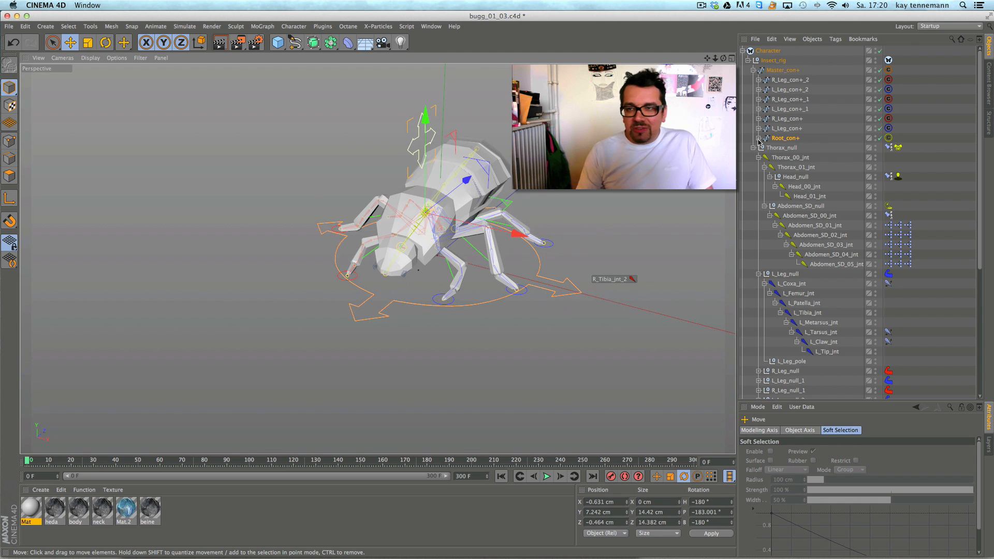
left_click(748, 60)
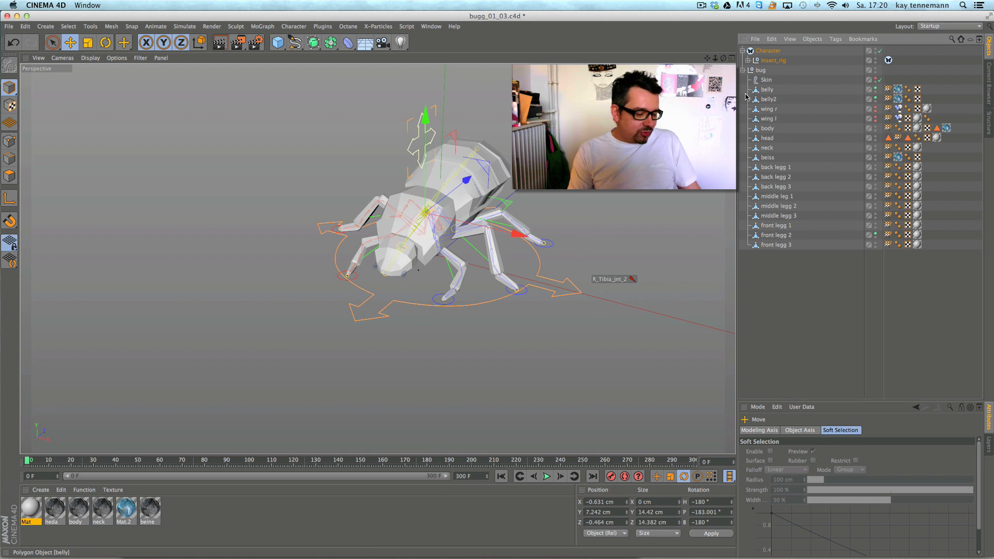
middle_click_drag(539, 191, 491, 215, "alt")
left_click_drag(544, 210, 545, 199, "alt")
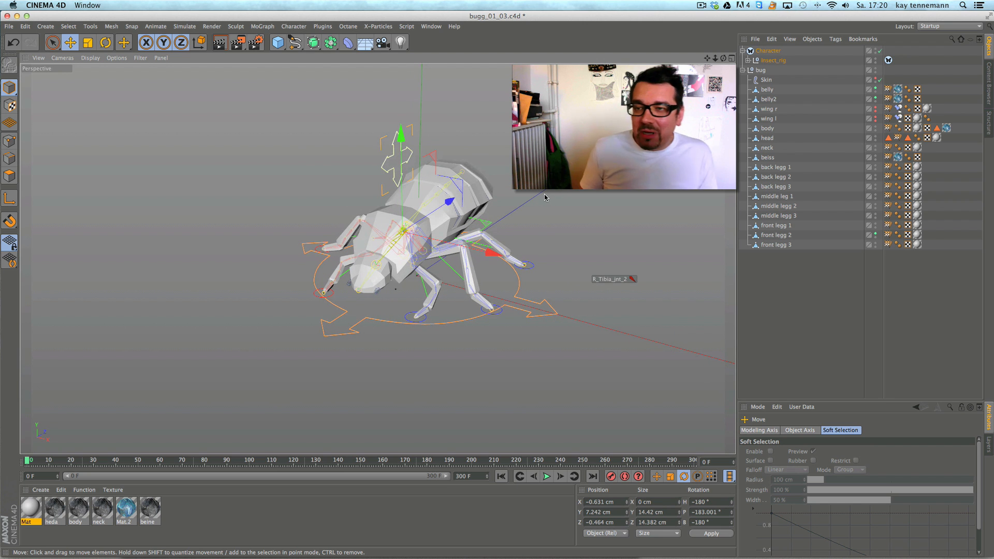
left_click(769, 50)
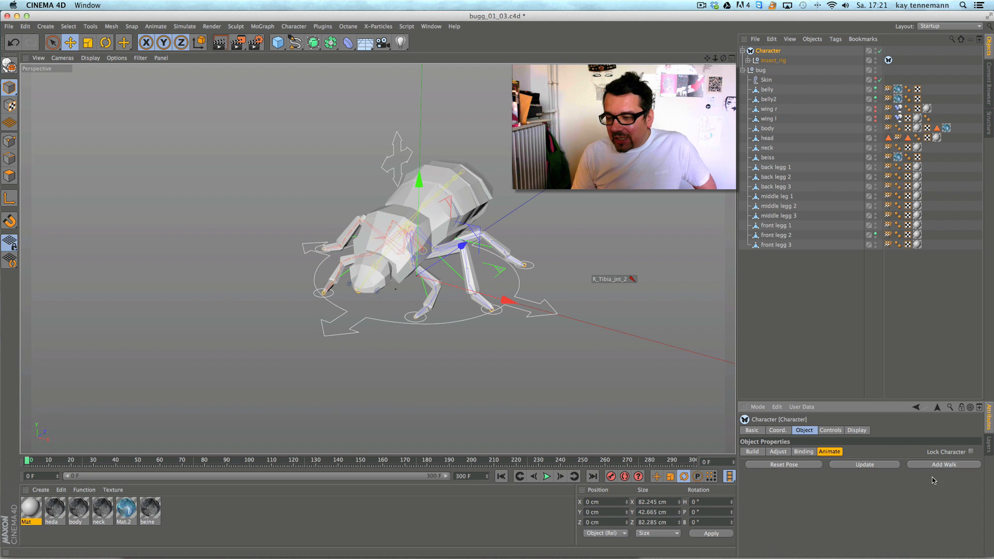
left_click(944, 464)
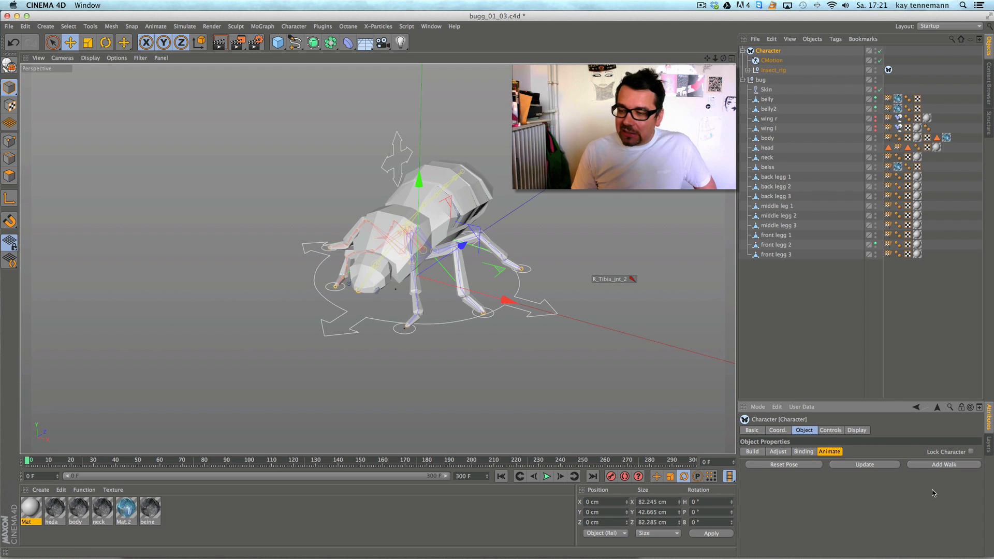
- Play the animation to watch the bug walk on the spot, and look through CMotion's Object, Steps and Pose settings
left_click(771, 61)
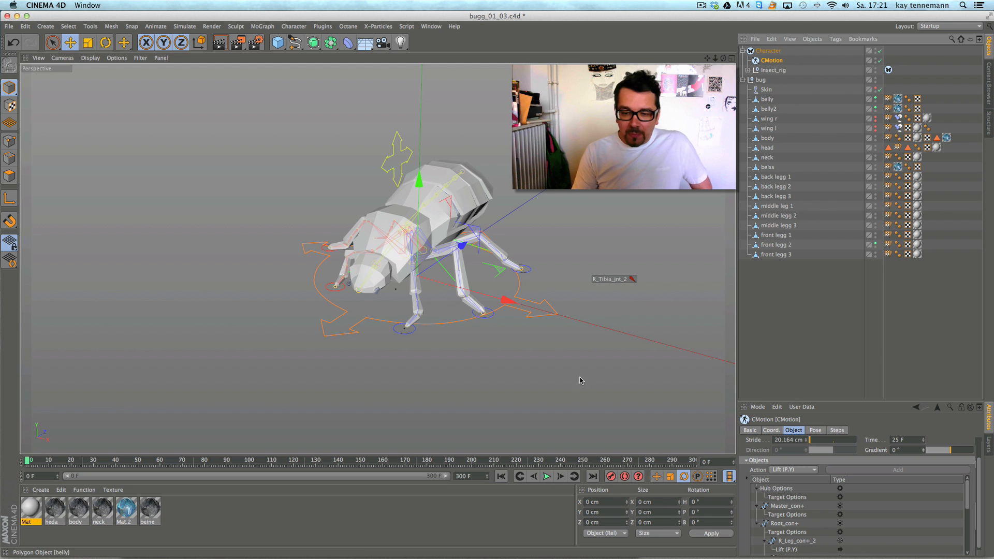
left_click(546, 476)
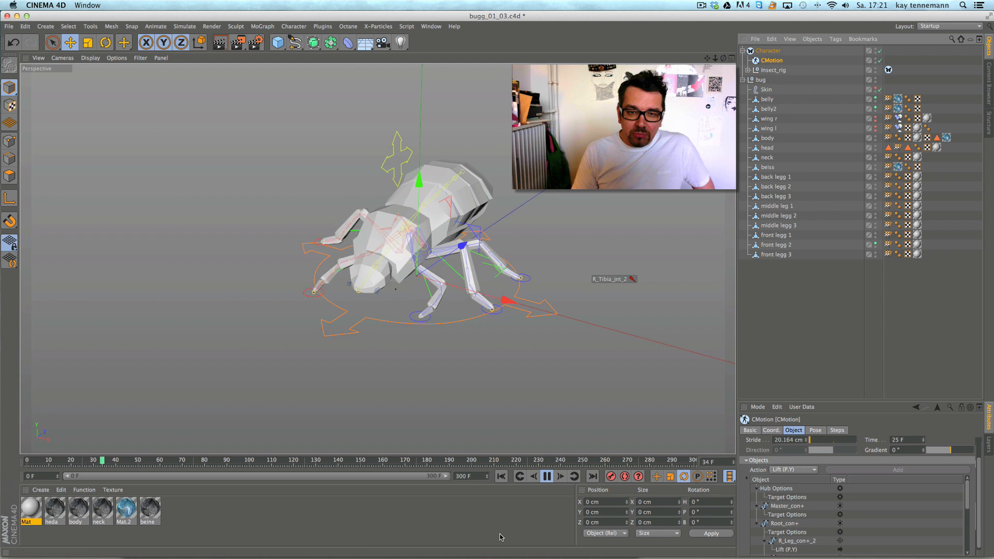
left_click_drag(389, 344, 320, 328, "alt")
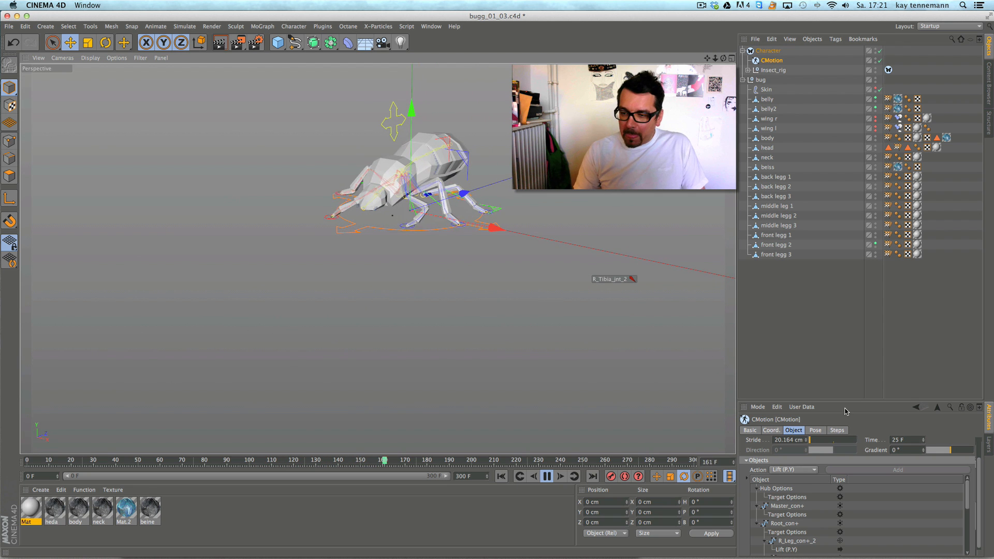
left_click_drag(848, 405, 849, 254)
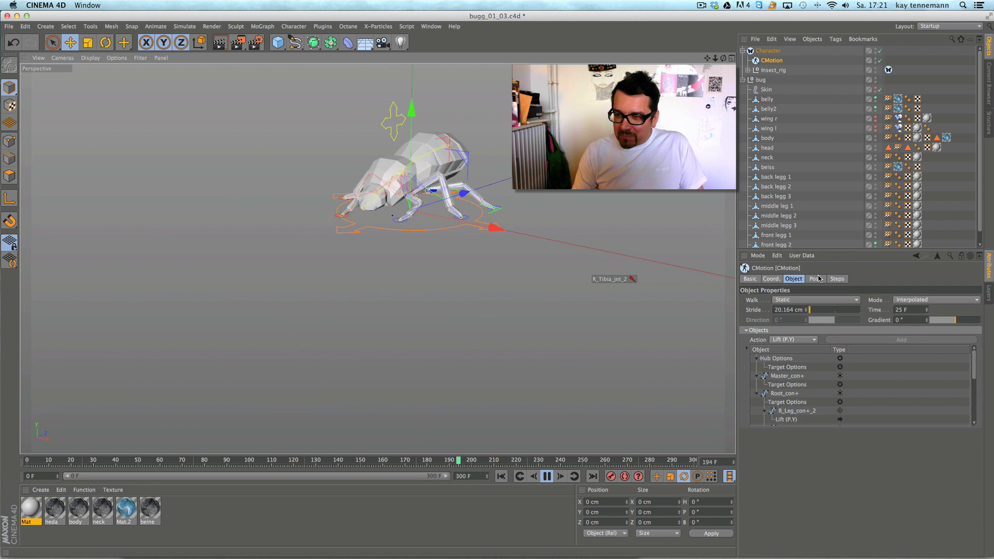
left_click(825, 279)
left_click(836, 279)
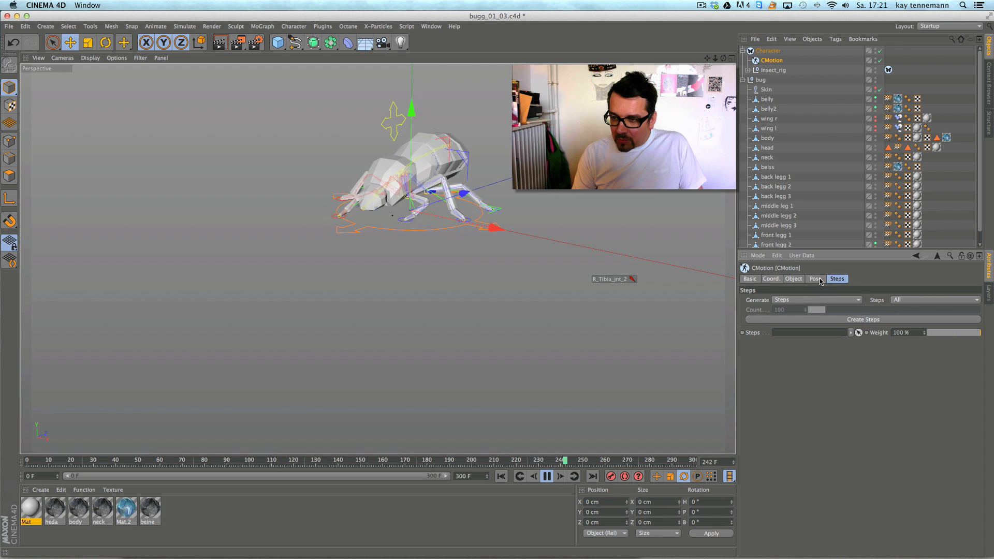
left_click(819, 279)
left_click_drag(824, 251, 821, 354)
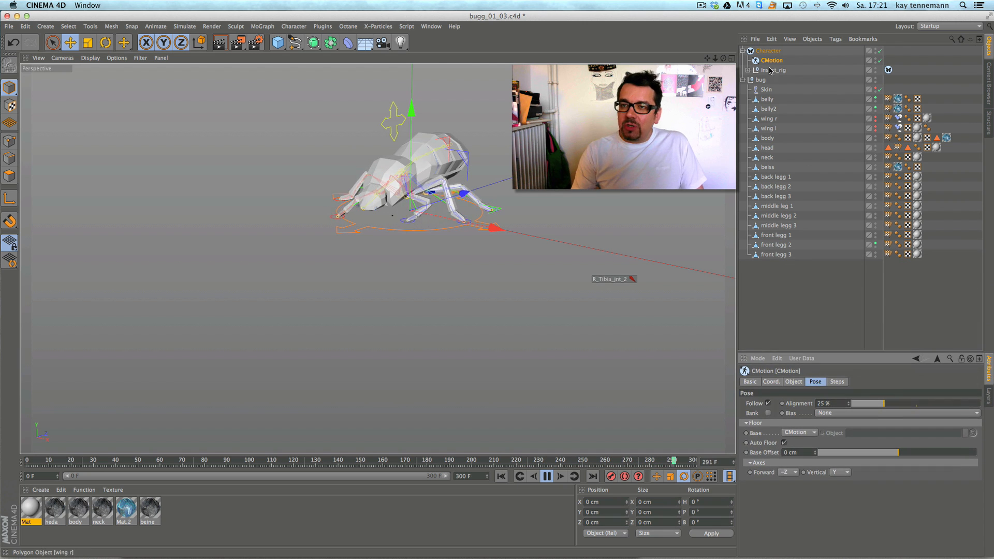
- Set CMotion's Walk to Line, watch the bug walk forward, and stop playback at frame 160
left_click(792, 382)
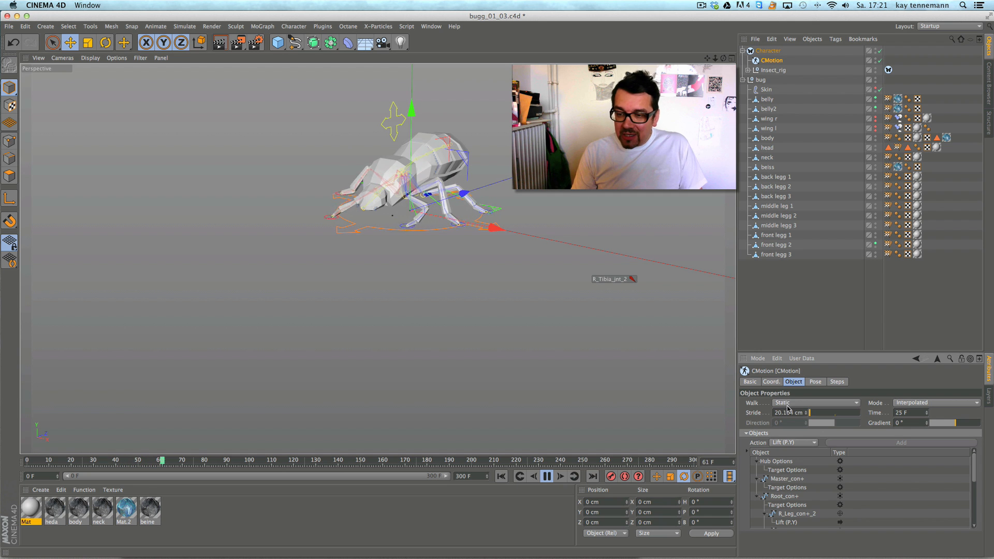
left_click(808, 403)
left_click(786, 423)
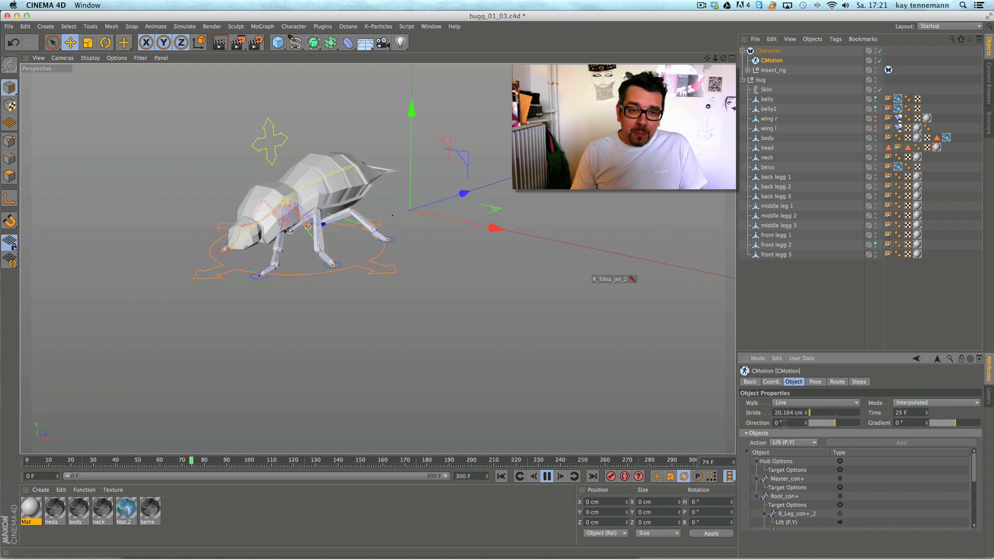
left_click_drag(353, 277, 353, 335, "alt")
middle_click_drag(389, 275, 590, 236, "alt")
left_click(548, 473)
- Correct the weights of Abdomen_SD_03_jnt with the Weight Tool by painting the tips of the two stray spikes on the abdomen
right_click_drag(468, 300, 510, 274, "alt")
left_click_drag(521, 266, 523, 291, "alt")
left_click_drag(560, 261, 628, 196, "alt")
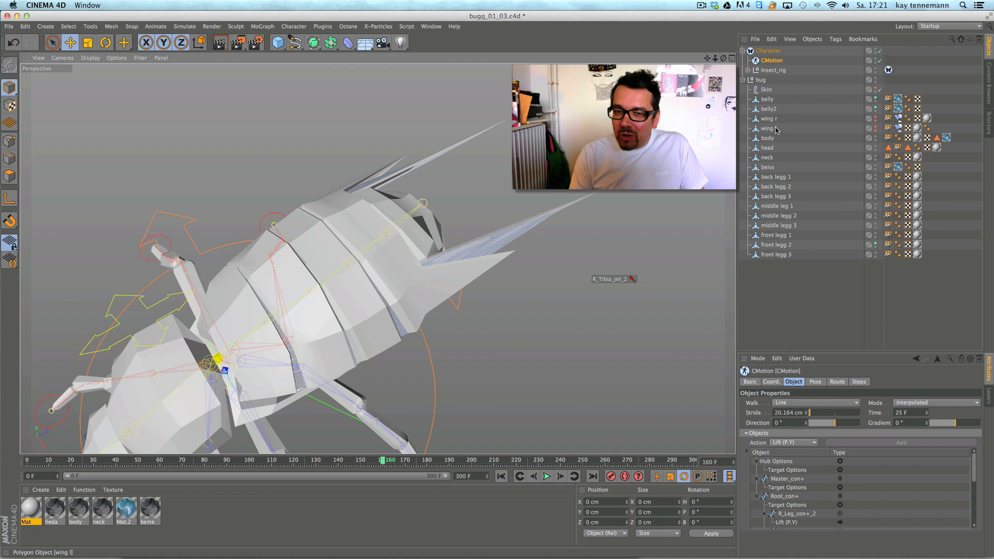
left_click(748, 70)
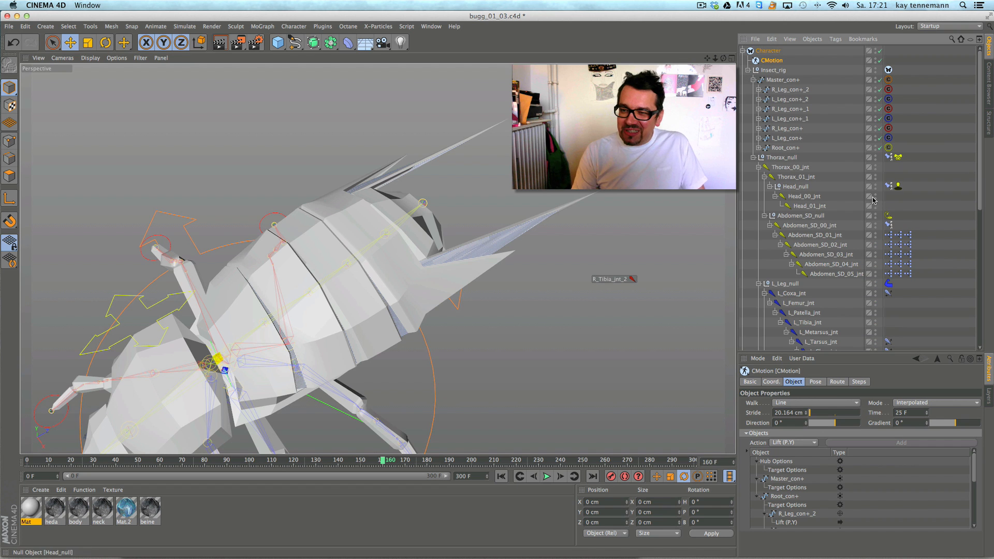
left_click(814, 236)
left_click(813, 248)
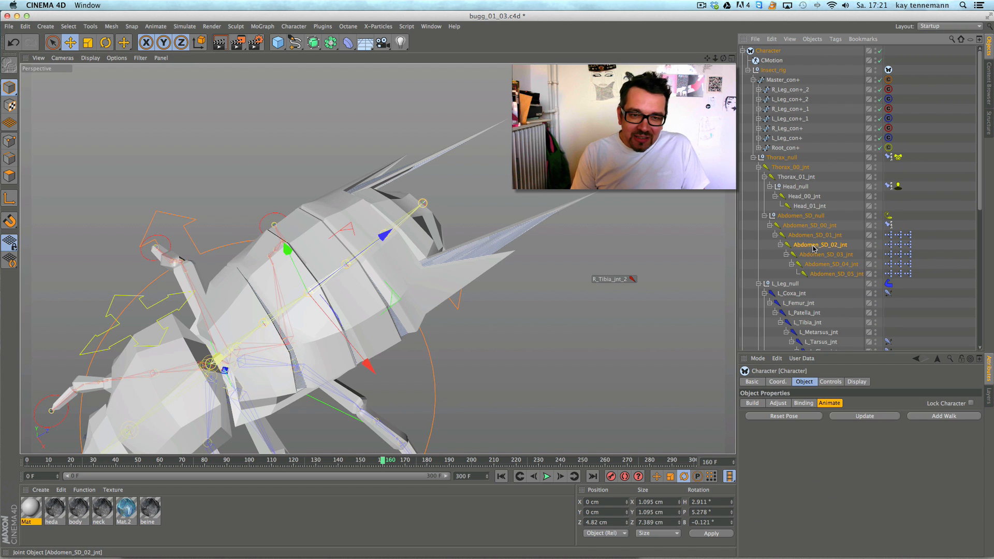
left_click(819, 272)
left_click(820, 255)
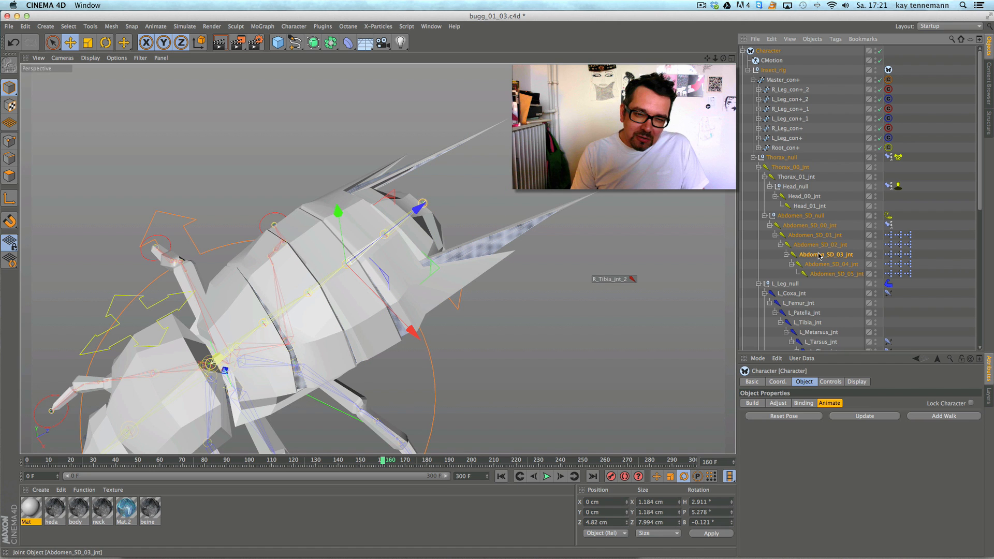
left_click(293, 27)
left_click(311, 151)
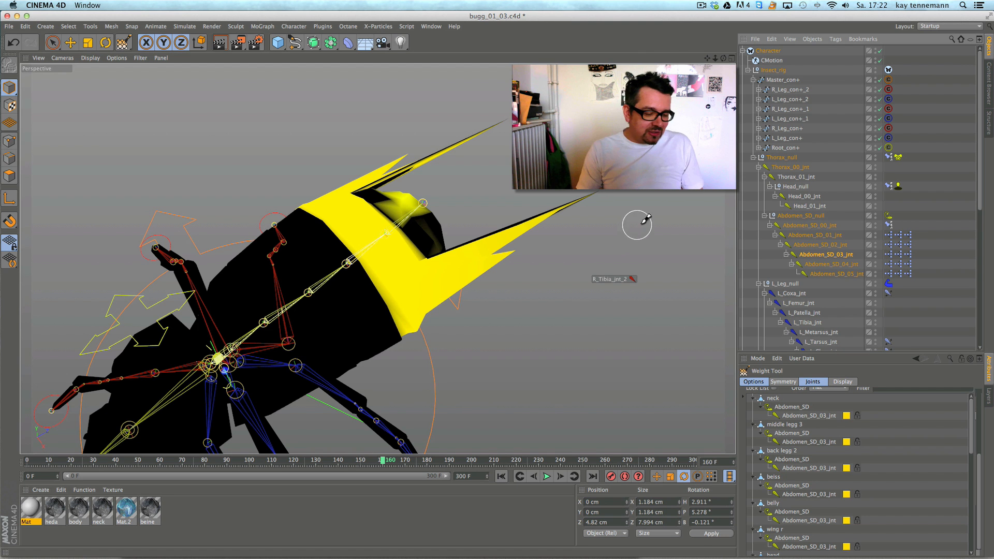
mouse_move(606, 204)
left_mouse_down()
mouse_move(590, 196)
mouse_move(513, 265)
mouse_move(606, 207)
left_mouse_up()
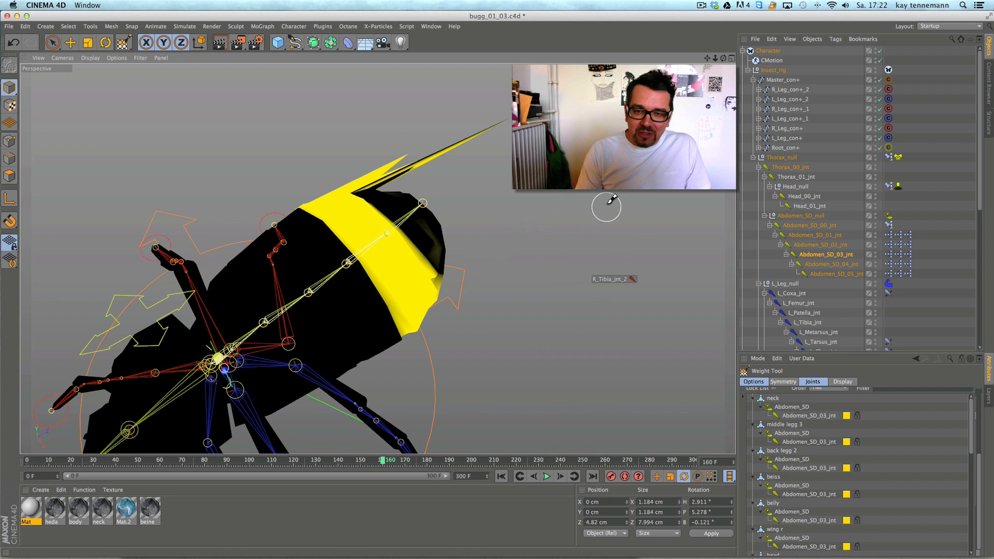
mouse_move(505, 121)
left_mouse_down()
mouse_move(492, 116)
mouse_move(410, 151)
mouse_move(448, 169)
left_mouse_up()
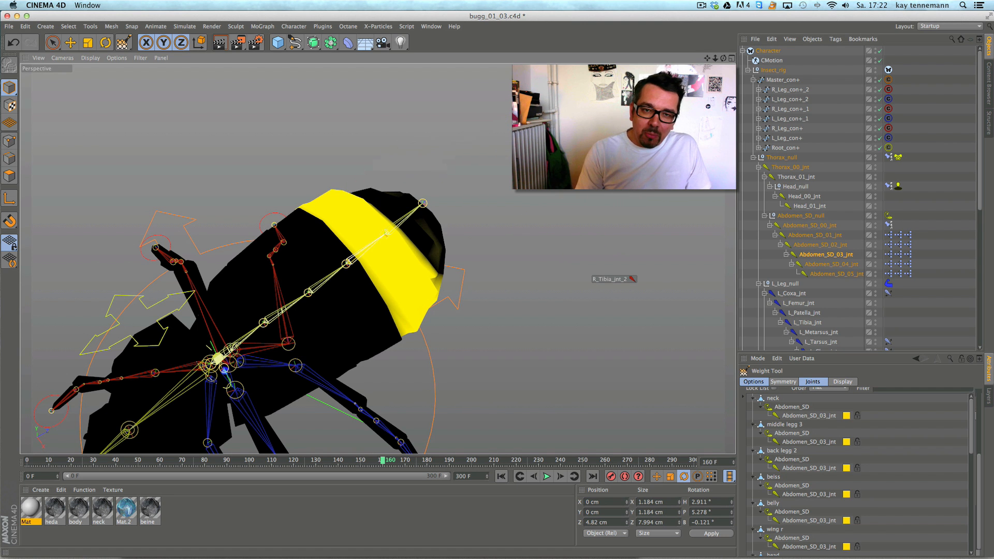
- Collapse the Insect_rig hierarchy and deselect all objects
left_click_drag(527, 229, 555, 204, "alt")
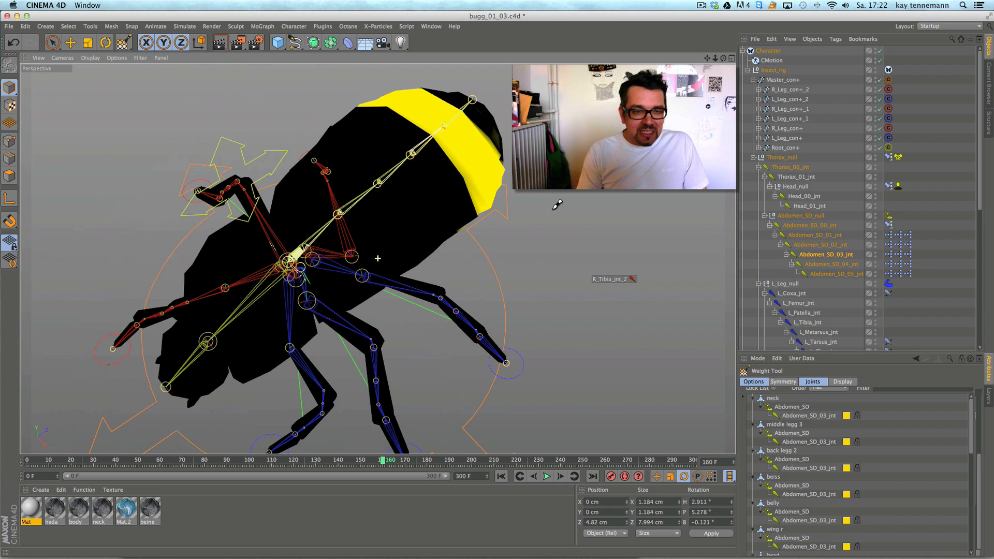
left_click(748, 71)
scroll(563, 203, "down", 10)
scroll(564, 201, "up", 3)
middle_click_drag(561, 203, 505, 238, "alt")
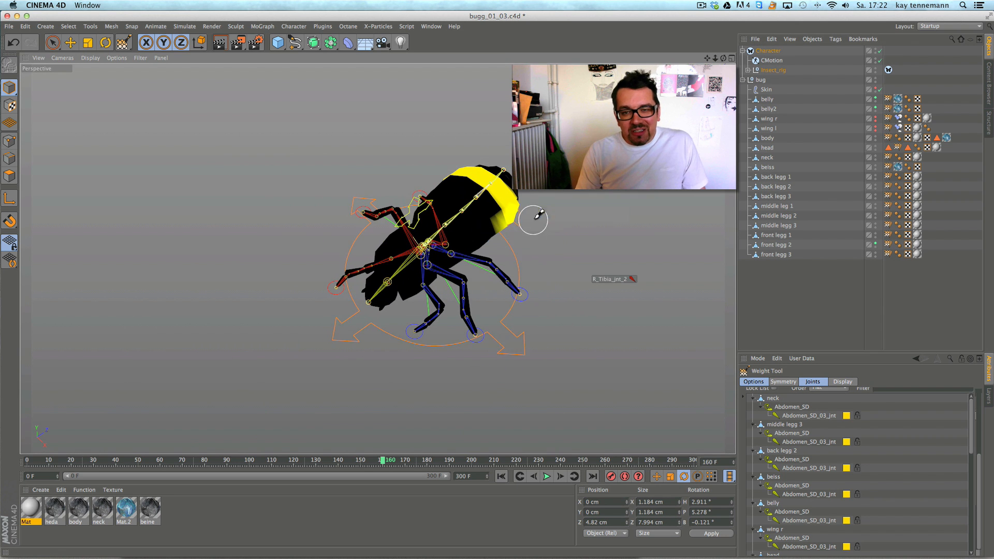
left_click(782, 290)
- Play the walk from the first frame to check the corrected abdomen while the bug moves, and return to the start
left_click(501, 476)
left_click_drag(642, 221, 529, 285, "alt")
left_click(547, 476)
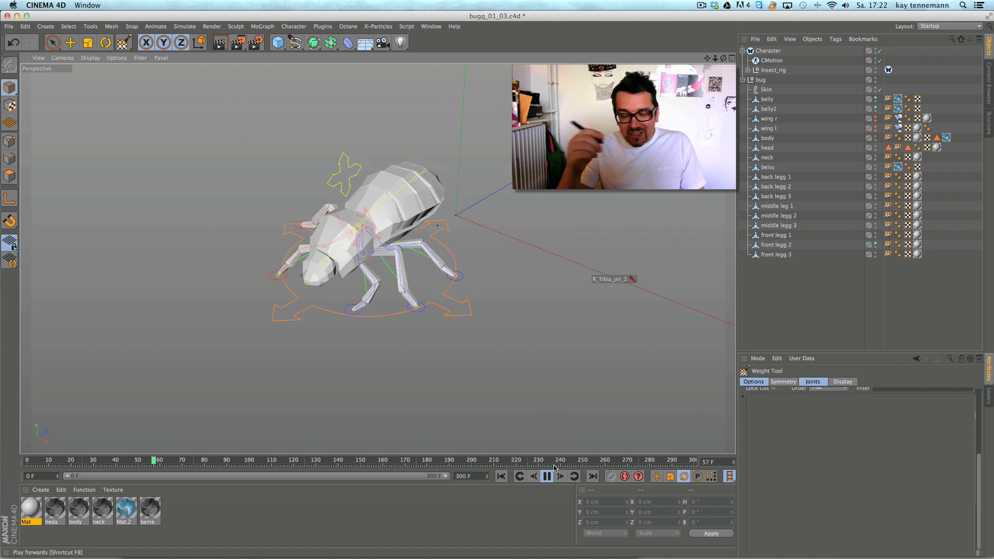
left_click_drag(451, 358, 515, 364, "alt")
left_click(545, 478)
left_click(501, 477)
scroll(548, 365, "down", 3)
- Try a Stride of 125 cm on CMotion and play the walk from the first frame
left_click(772, 61)
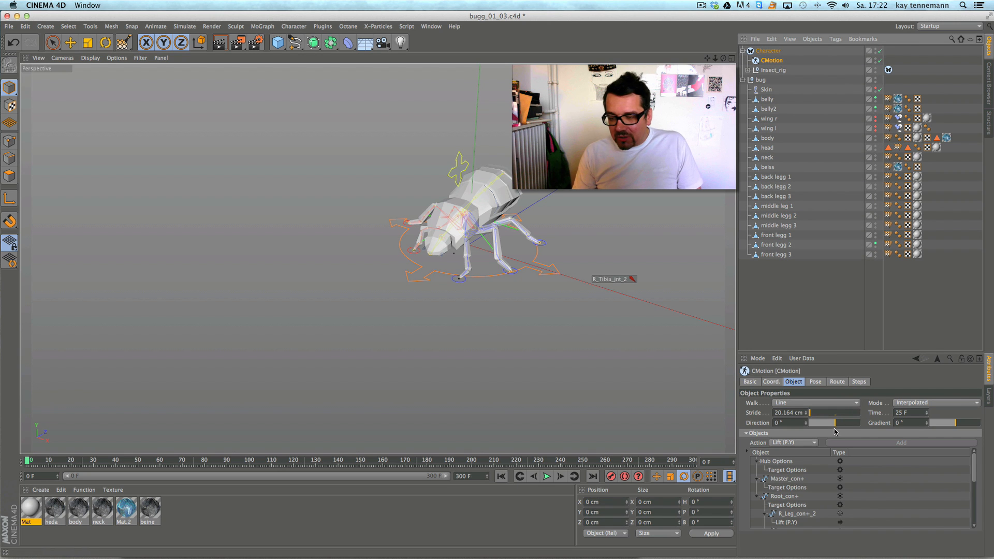
left_click(546, 475)
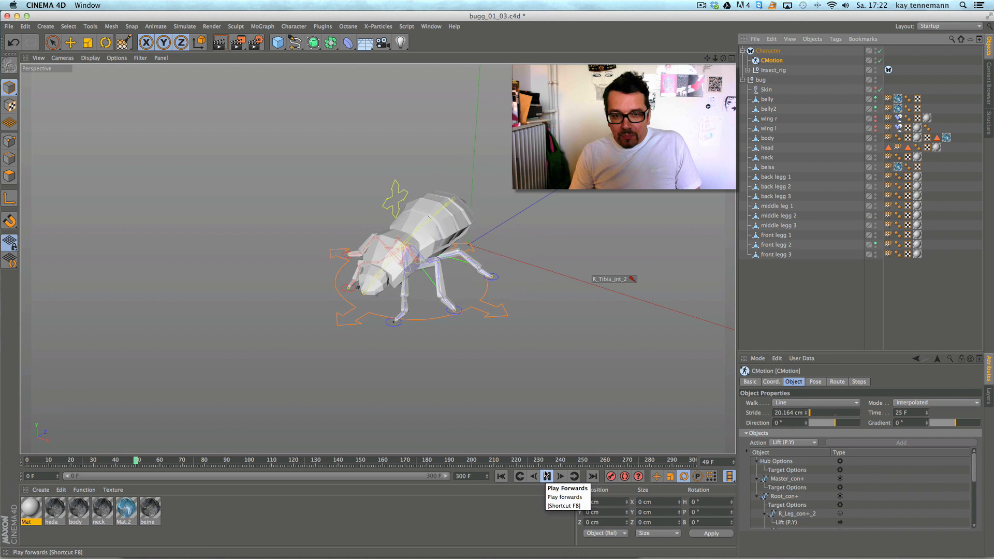
left_click_drag(811, 415, 815, 415)
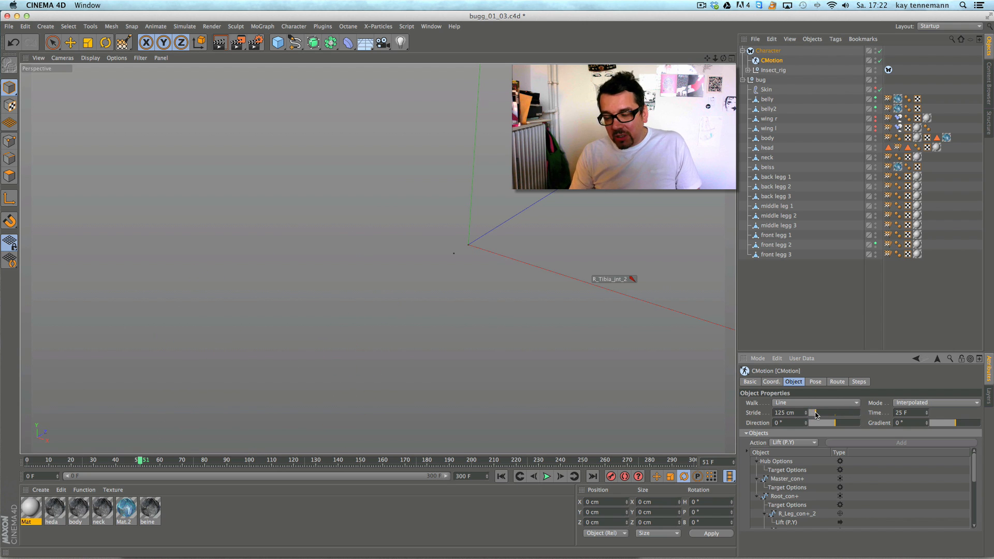
left_click(501, 476)
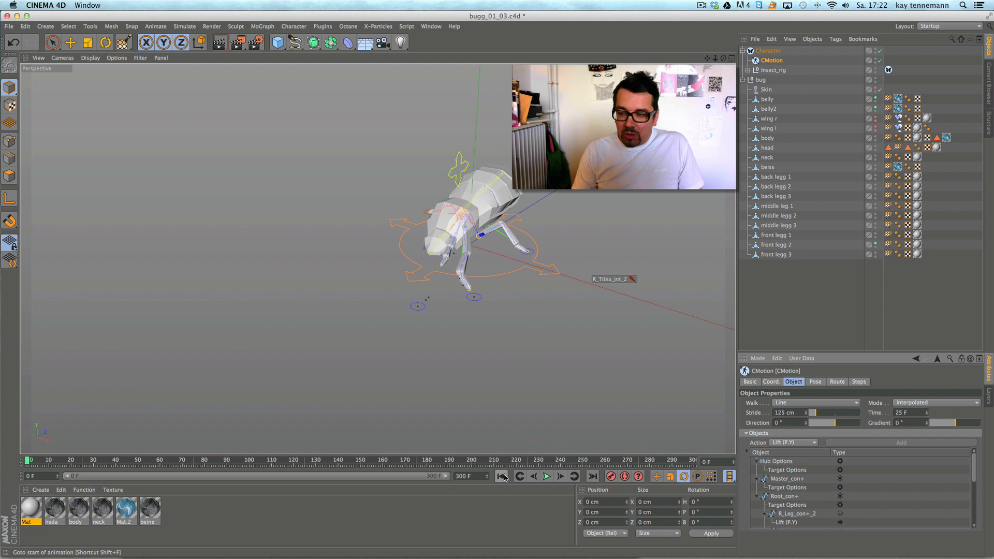
left_click(547, 476)
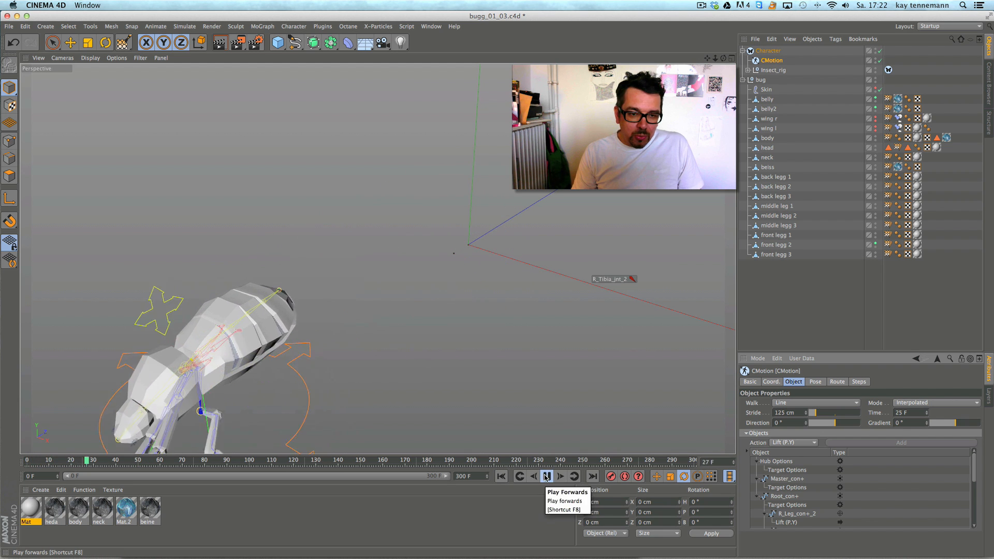
- Set CMotion's Stride to 25 cm and Time to 6 F, and replay the faster walk from the first frame
left_click(536, 477)
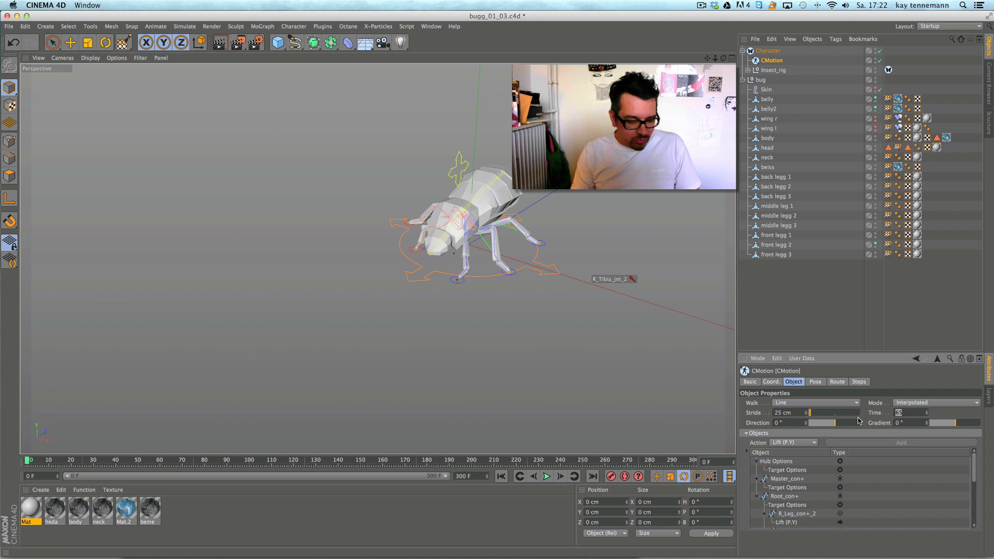
left_click(547, 477)
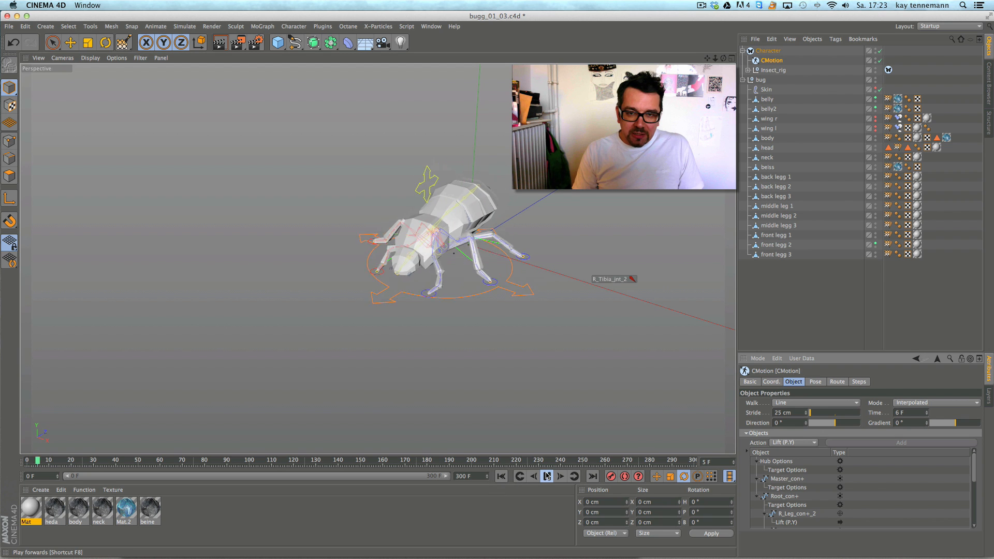
left_click(546, 476)
left_click(500, 476)
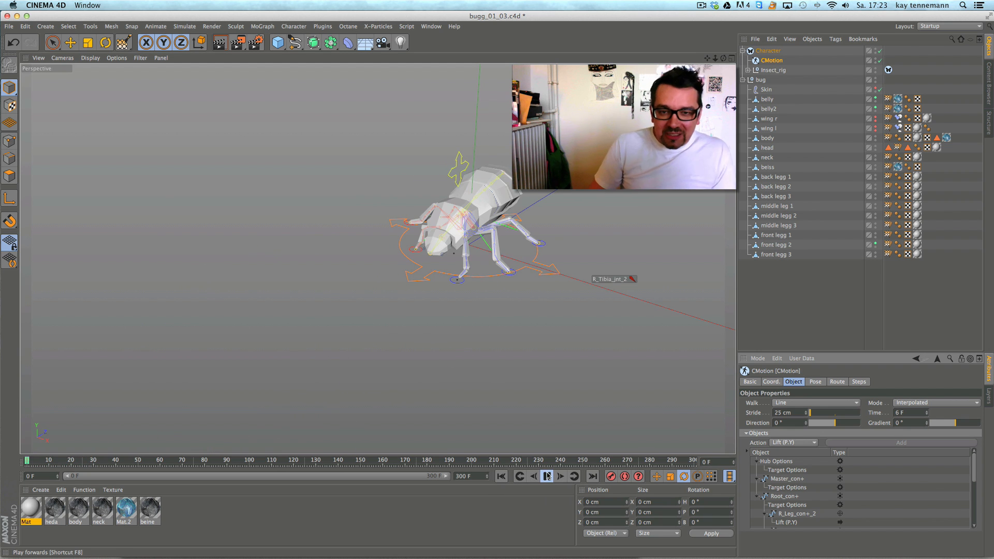
left_click(546, 476)
left_click(547, 476)
left_click(501, 475)
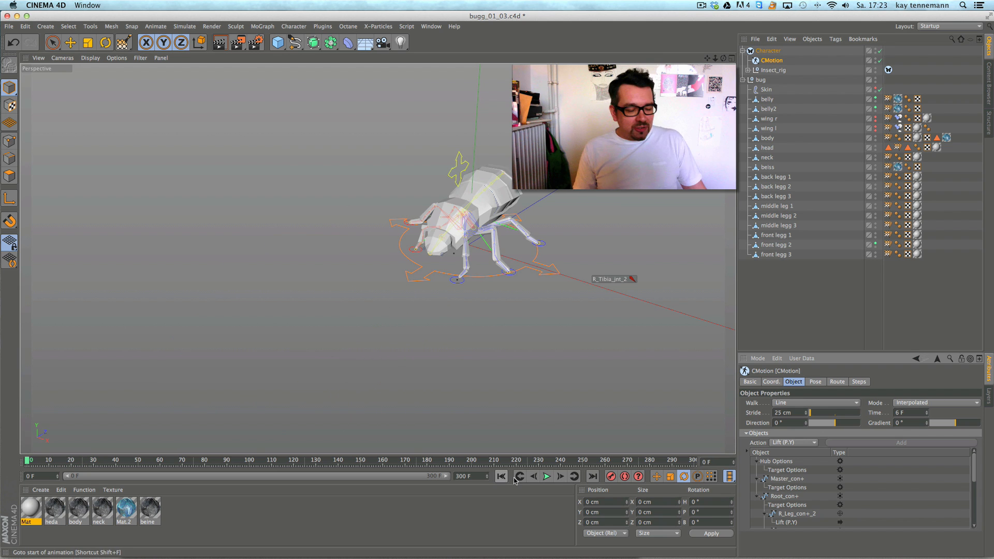
- Draw a winding freehand spline in the Top view as a route starting near the bug, and return to the full Perspective view
right_click_drag(581, 248, 518, 274, "alt")
middle_click_drag(518, 275, 562, 233, "alt")
left_click_drag(561, 232, 558, 261, "alt")
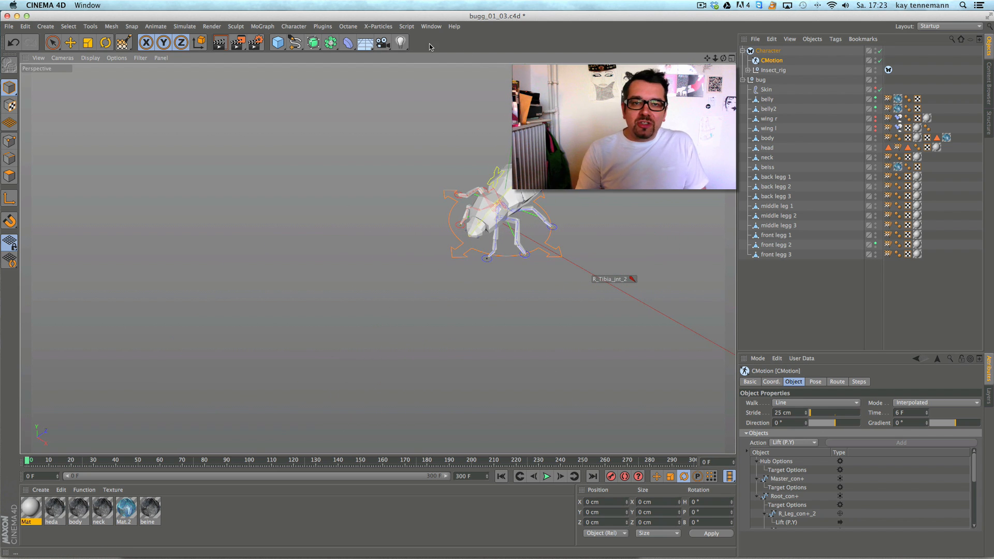
left_click(730, 58)
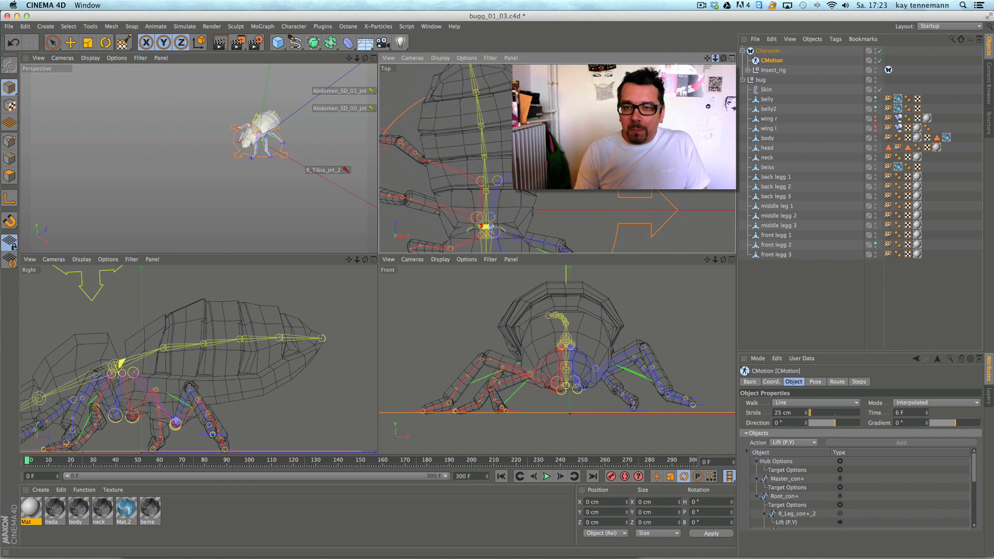
left_click(291, 42)
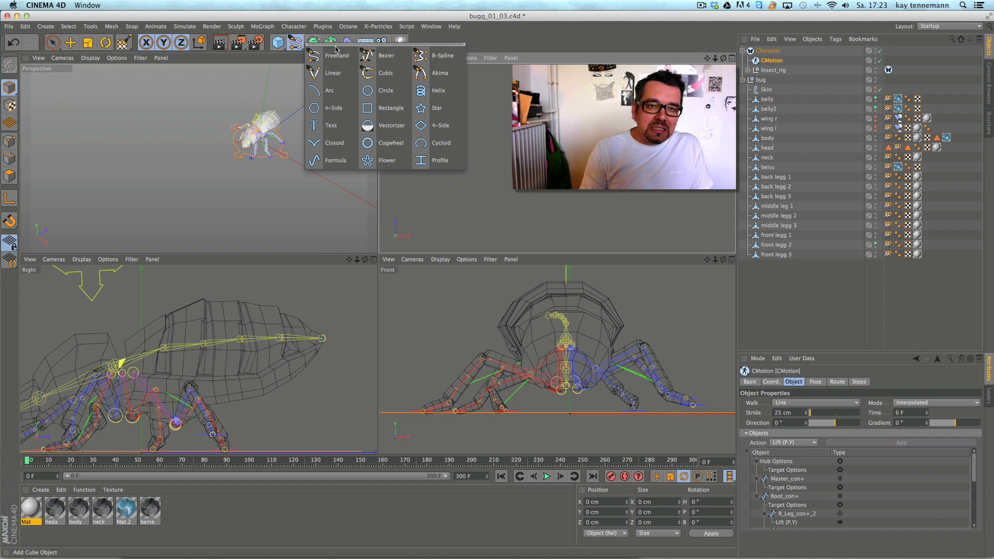
left_click(338, 56)
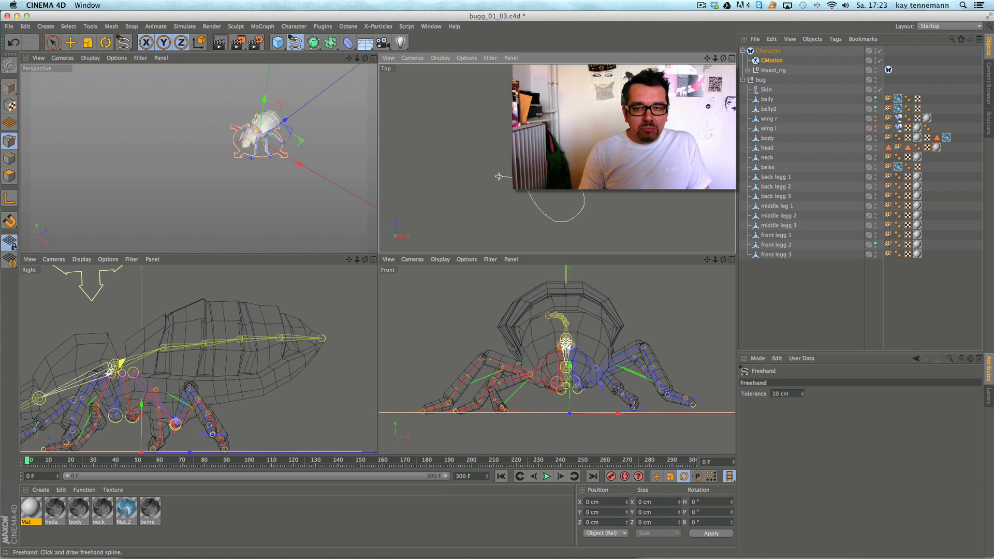
left_click_drag(499, 176, 444, 204)
left_click(373, 58)
right_click_drag(541, 243, 499, 228, "alt")
left_click_drag(499, 229, 487, 207, "alt")
middle_click_drag(429, 234, 514, 198, "alt")
- Set CMotion's Walk to Path, assign Spline as the Path, and play the bug's walk along it
left_click(771, 71)
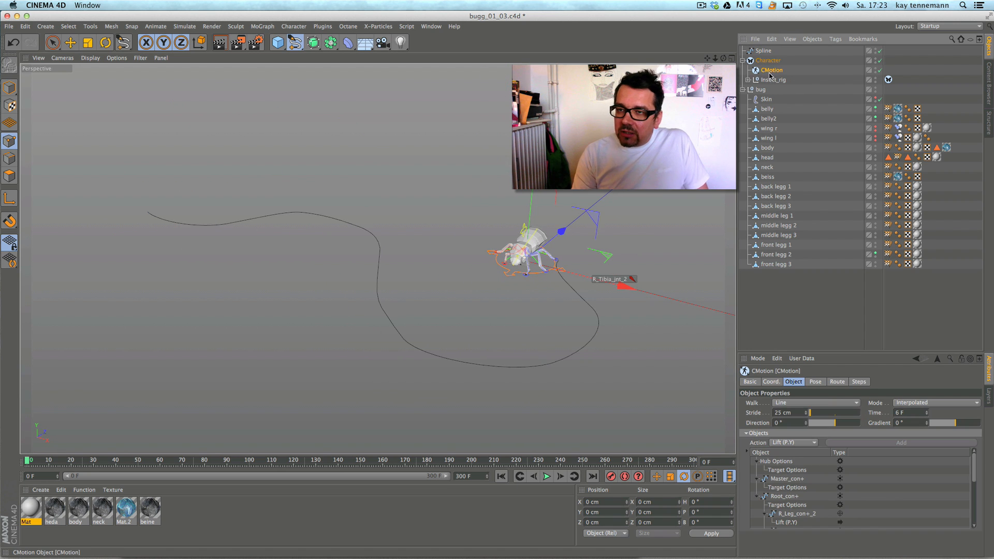
left_click(787, 403)
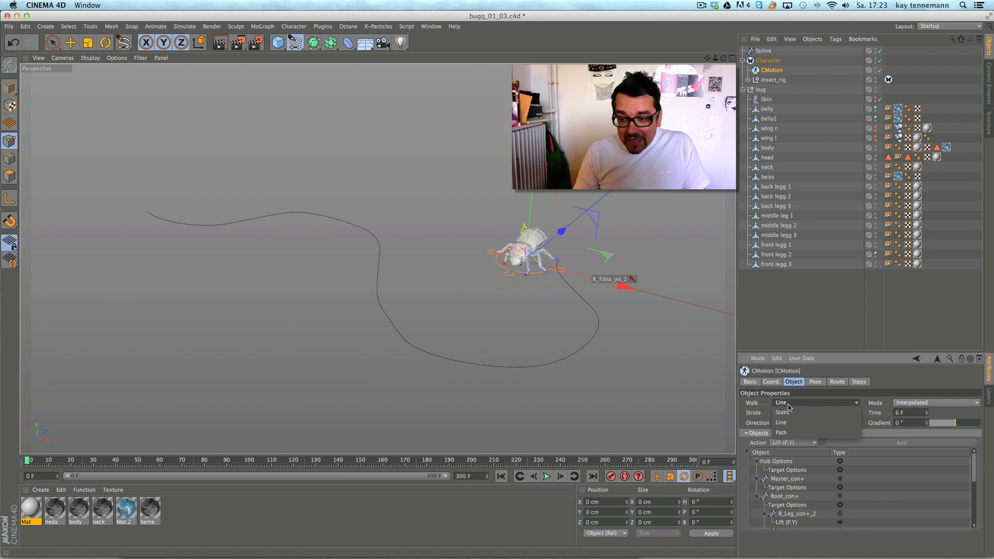
left_click(787, 432)
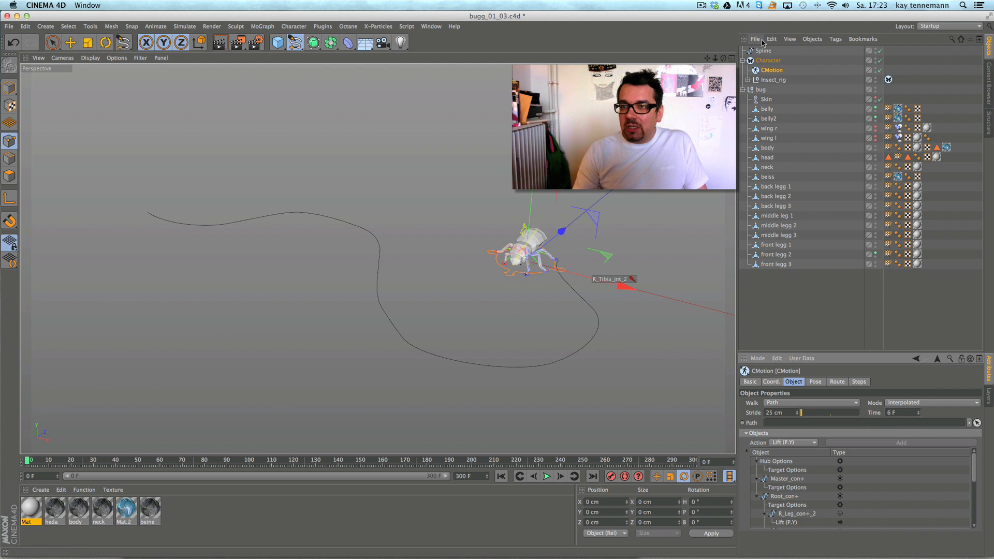
left_click_drag(777, 425, 775, 428)
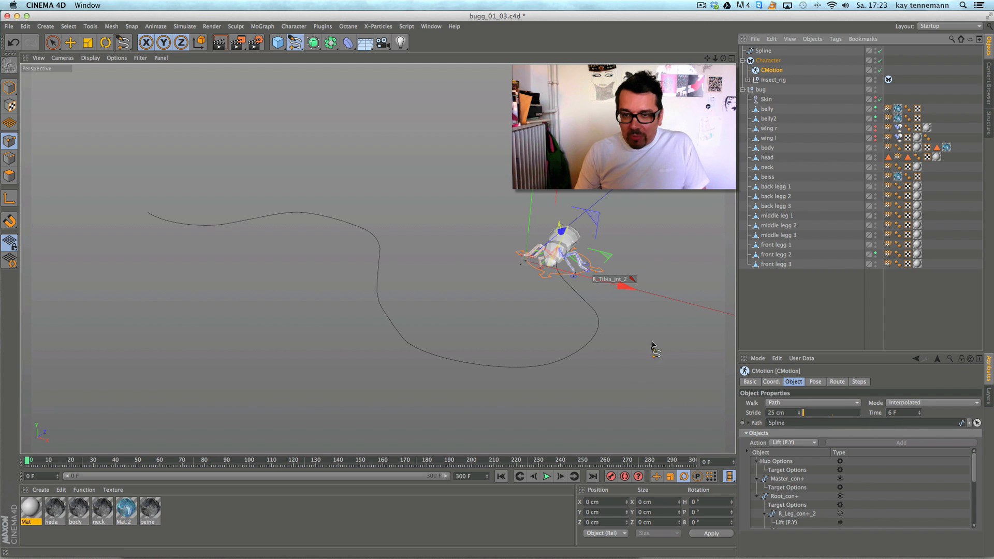
left_click(546, 477)
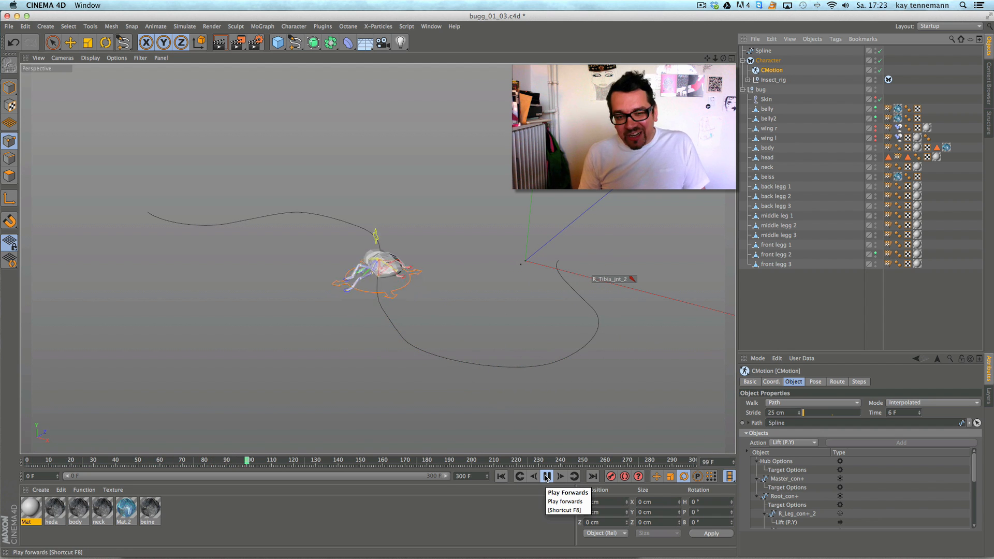
- Look through CMotion's Pose settings, enable Align Targets in the Route settings, and replay the walk from the start
left_click(817, 382)
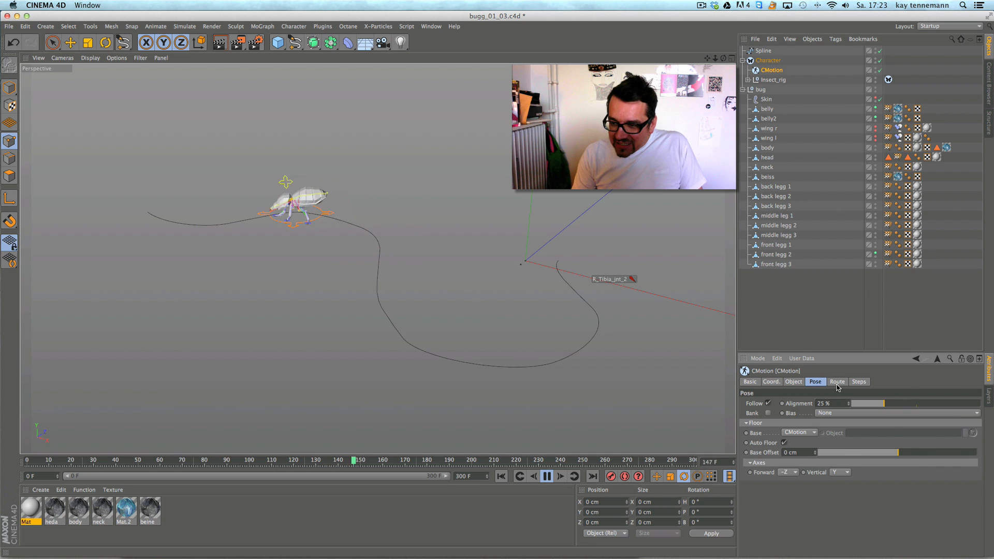
left_click(837, 383)
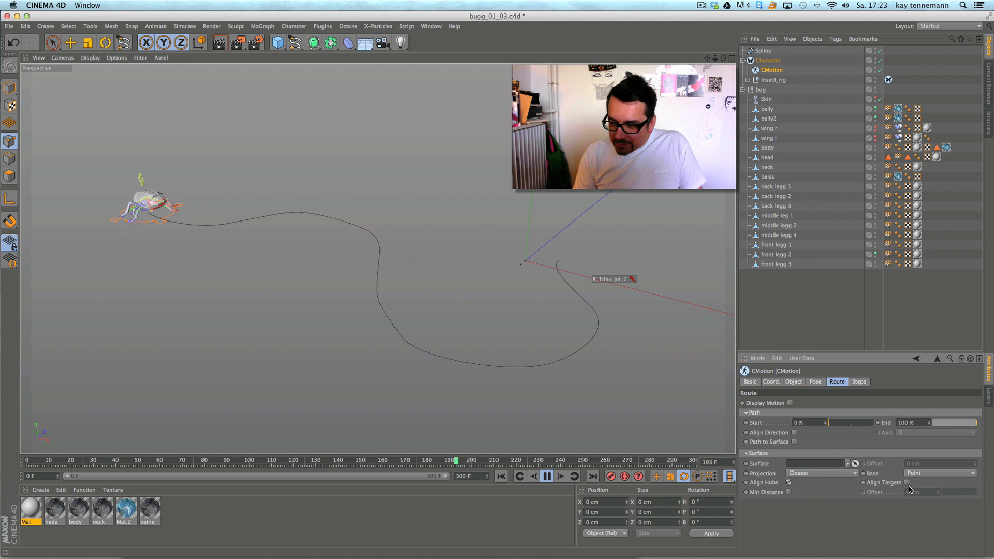
left_click(503, 476)
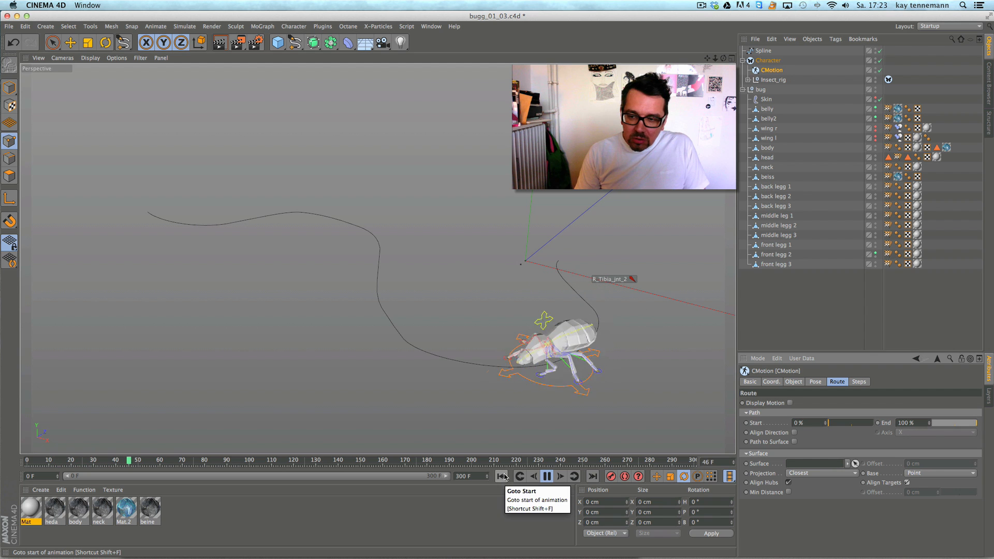
- Set CMotion's Stride to 28 cm and replay the path walk from the first frame
left_click(794, 382)
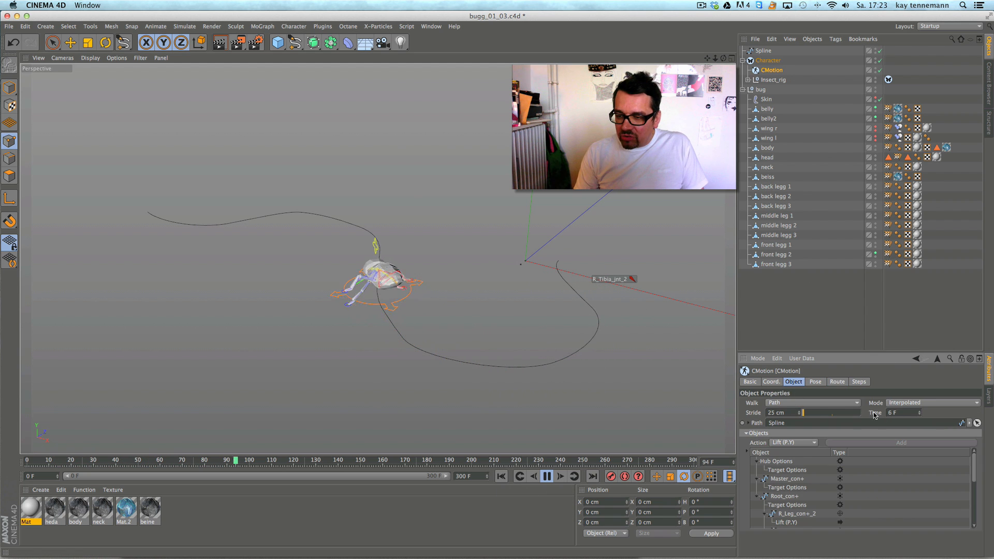
left_click_drag(810, 414, 803, 415)
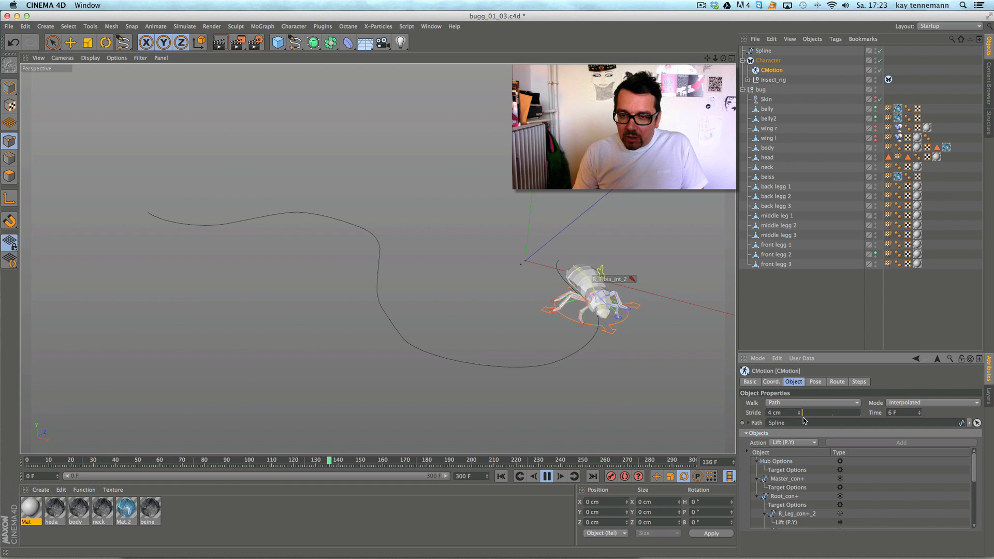
left_click_drag(805, 415, 806, 415)
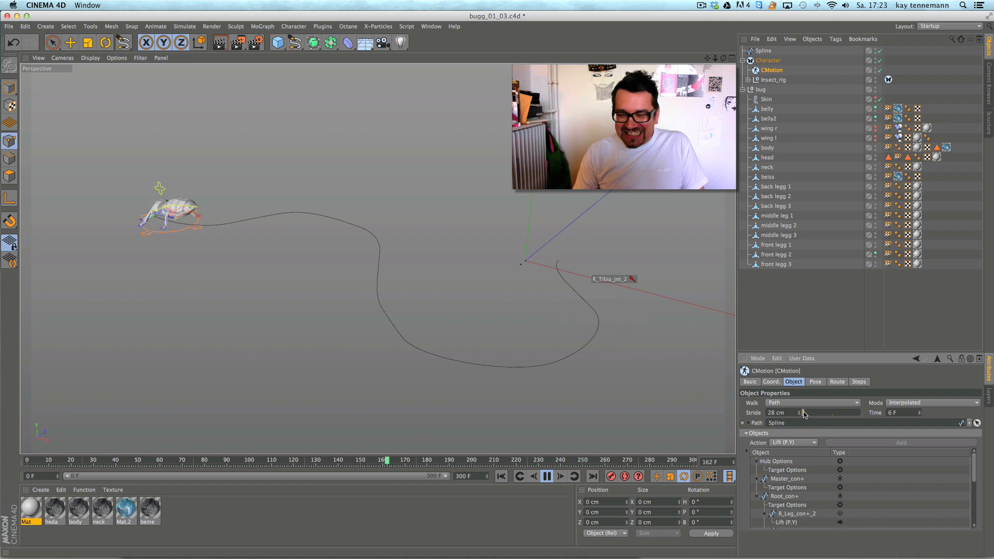
left_click(500, 475)
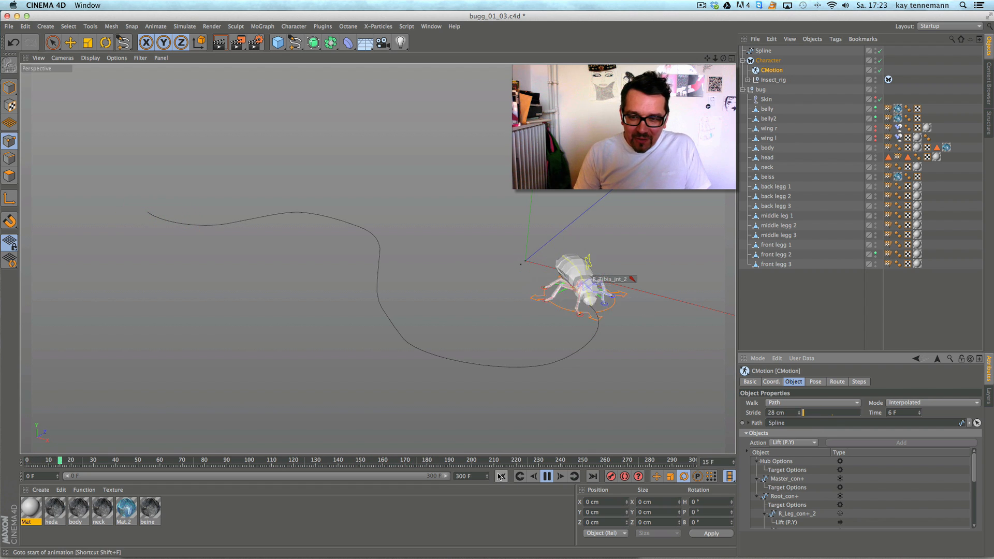
- Try the Align Direction option in CMotion's Route settings while the bug walks along the spline
right_click_drag(551, 353, 585, 349, "alt")
middle_click_drag(539, 368, 579, 348, "alt")
right_click_drag(579, 348, 545, 346, "alt")
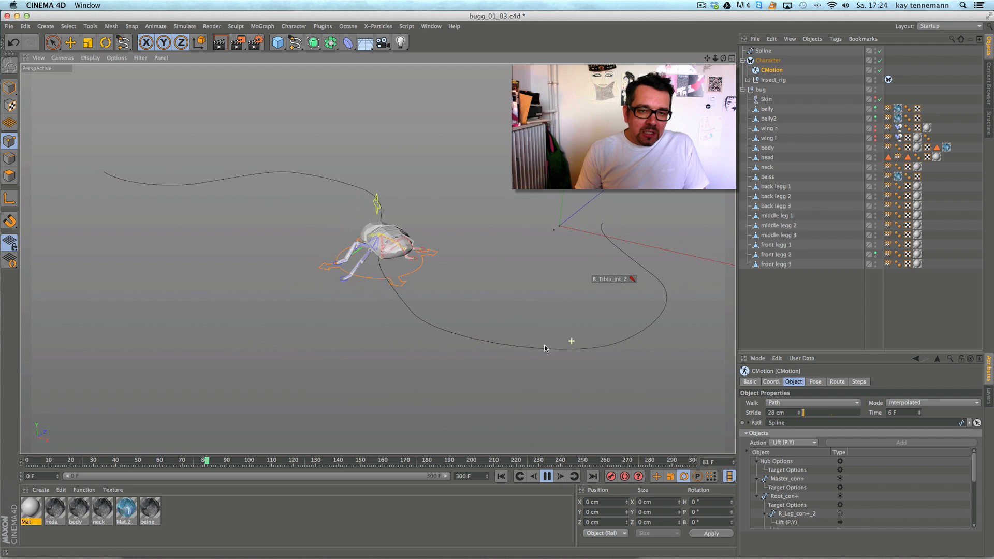
mouse_move(548, 342)
left_mouse_down("alt")
mouse_move(526, 340)
mouse_move(537, 340)
left_mouse_up("alt")
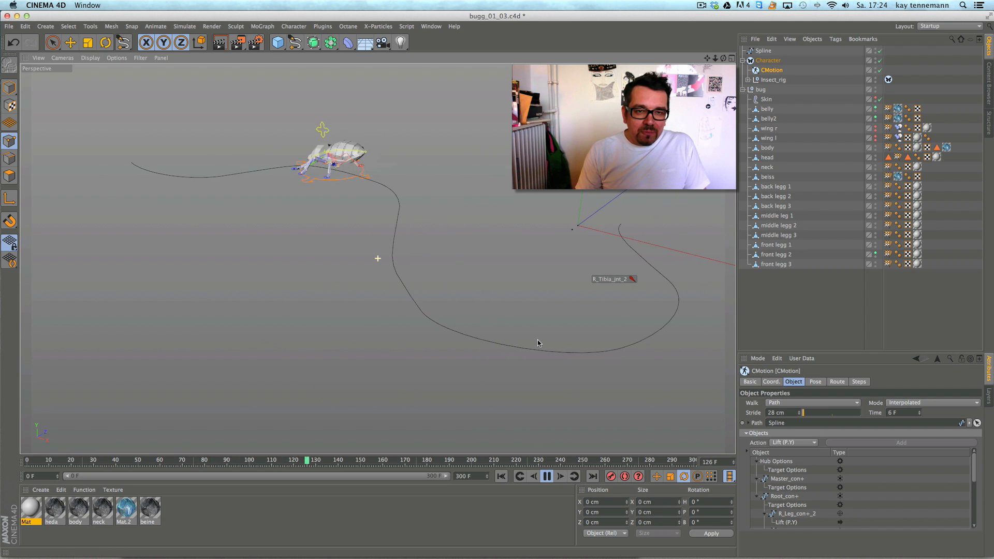
left_click(837, 382)
left_click(795, 433)
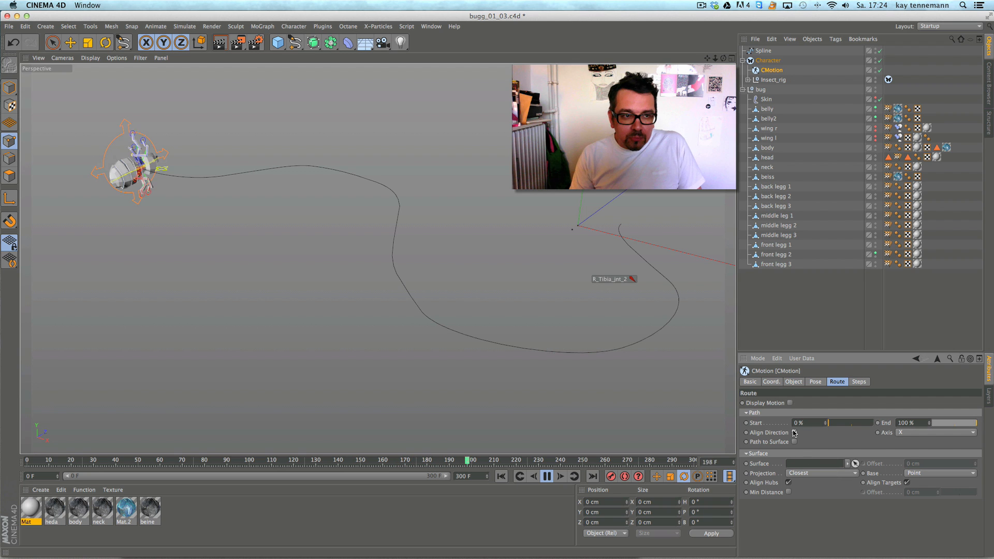
left_click(794, 433)
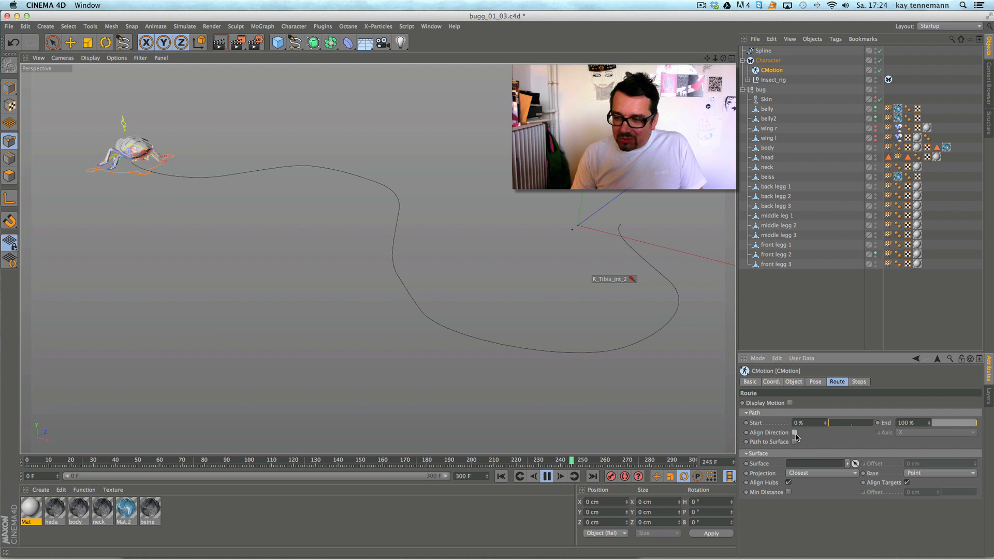
- Replay the path walk from the first frame and examine the bug's motion around the curve from a lower angle
left_click(501, 480)
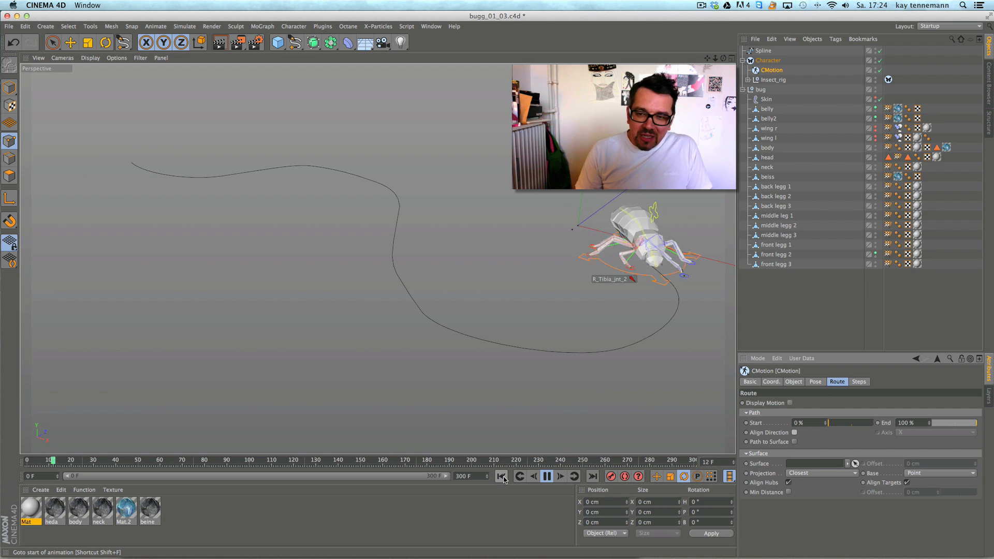
left_click(543, 479)
left_click_drag(567, 408, 663, 336, "alt")
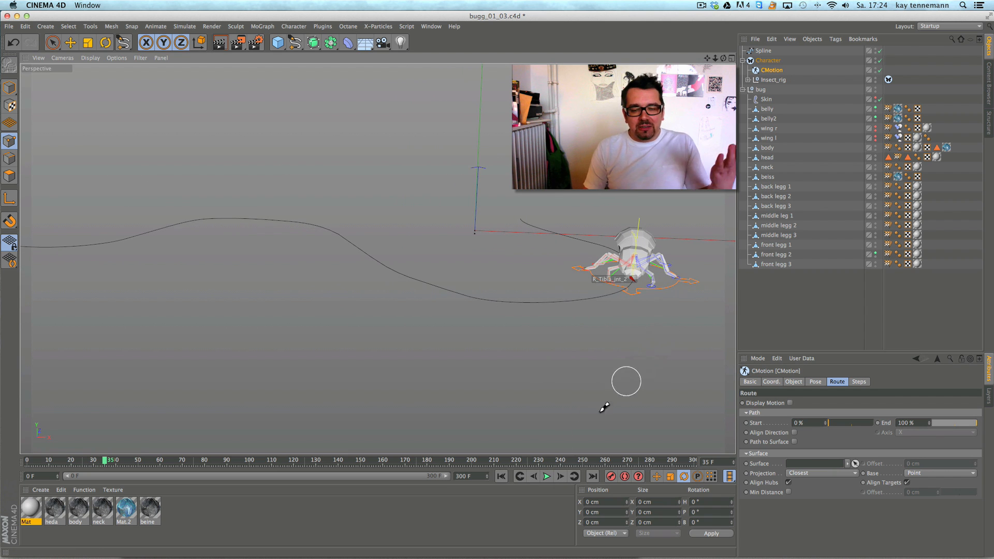
left_click(547, 477)
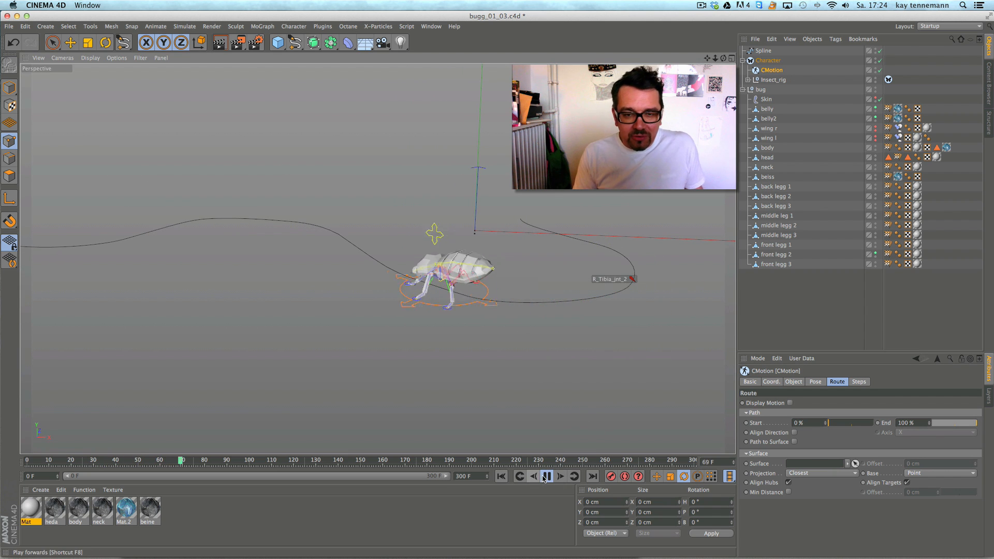
left_click(546, 477)
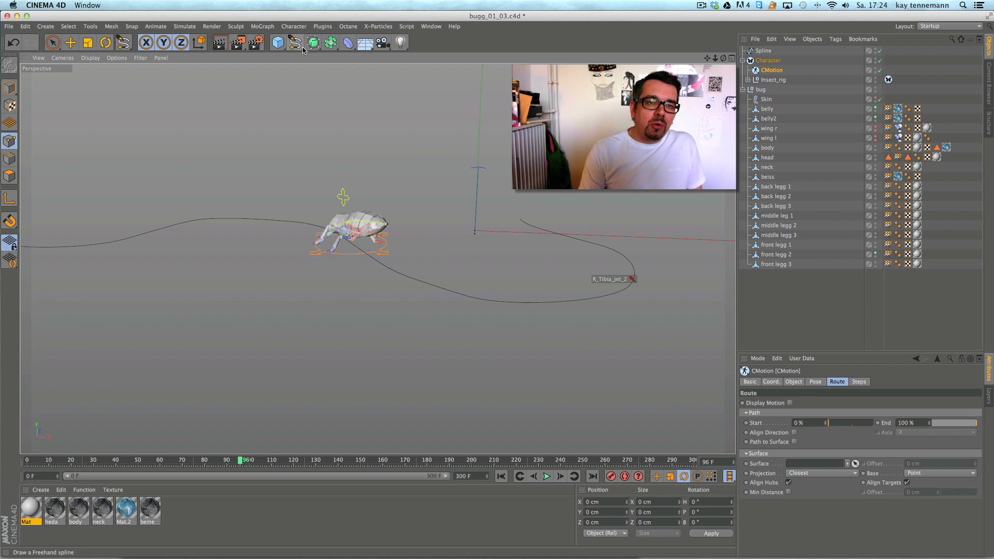
- Set the route spline's Intermediate Points to Uniform and replay the walk from the first frame
left_click(763, 50)
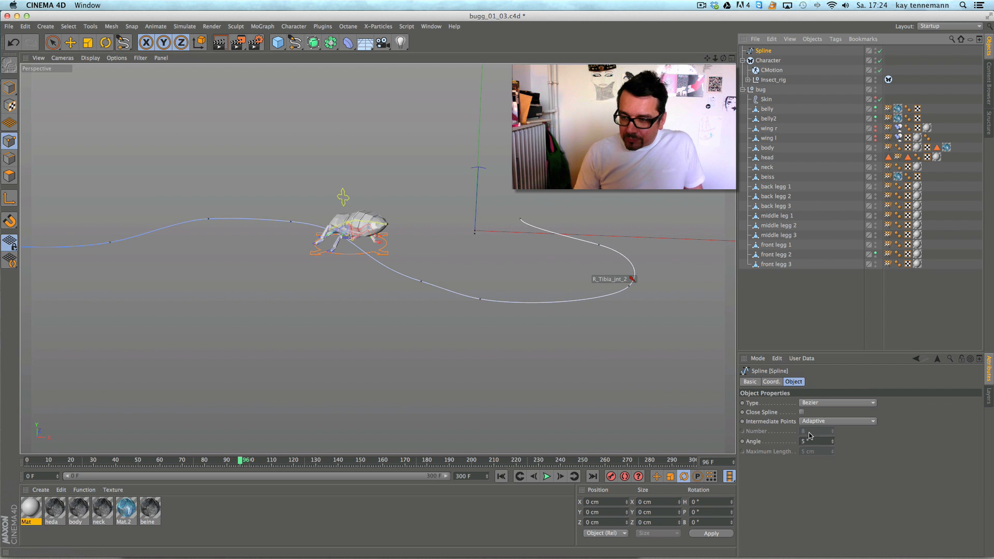
left_click(818, 424)
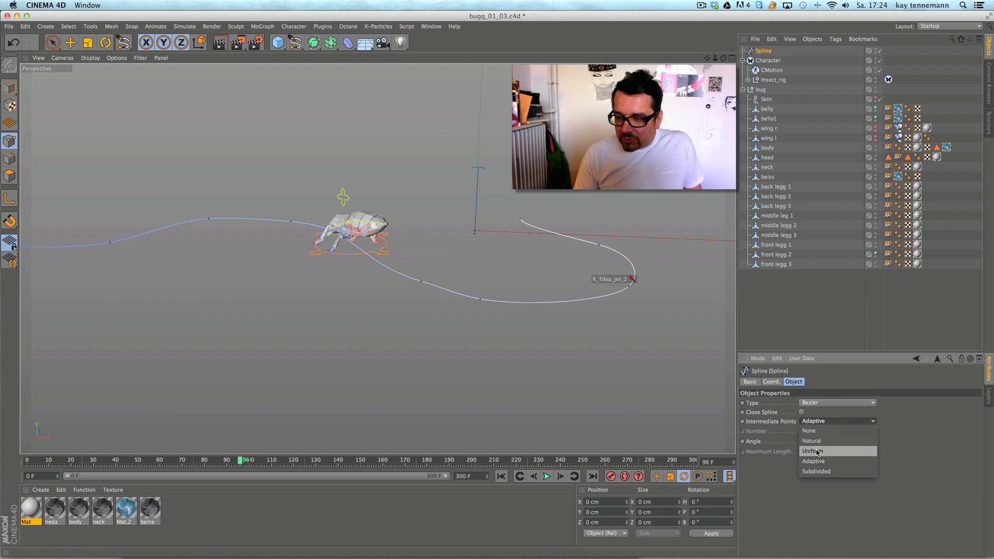
left_click(818, 452)
left_click(503, 477)
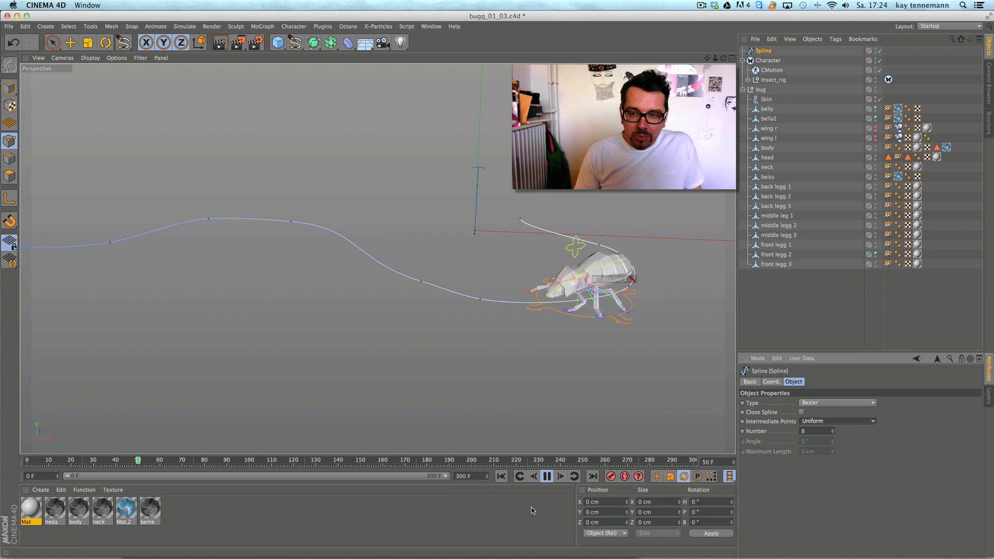
left_click(547, 477)
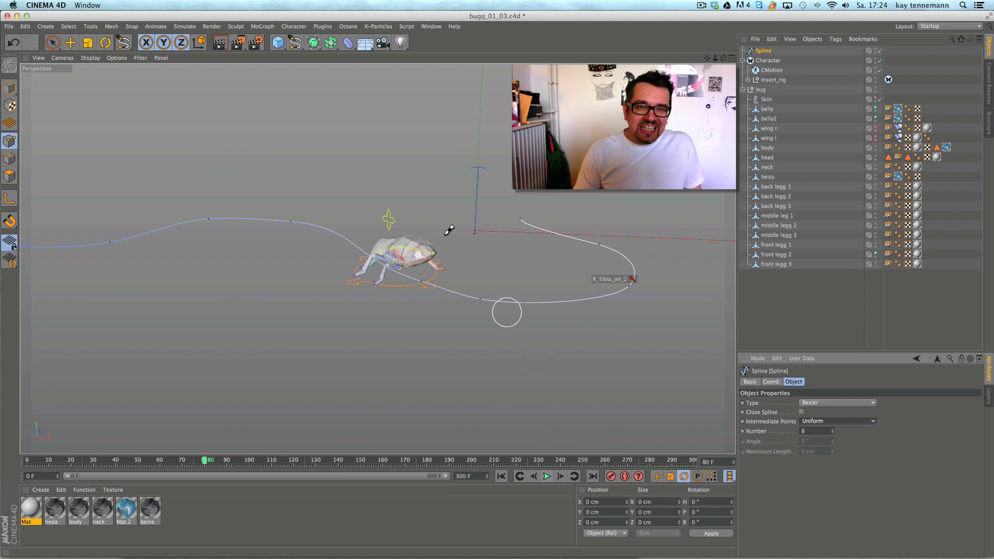
- Add a Landscape object and scale it up uniformly to about 1400 × 233 × 1400 cm
left_click(284, 45)
left_click(472, 109)
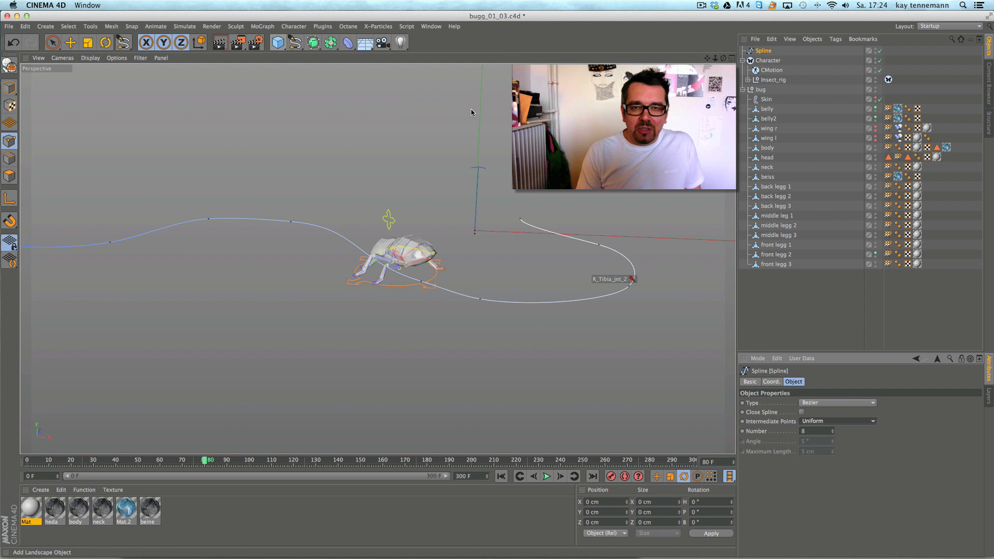
left_click(87, 44)
left_click_drag(207, 202, 391, 133)
- Move the landscape to about X -26 cm and Y 10 cm around the bug and its route
right_click_drag(434, 258, 275, 304, "alt")
left_click_drag(393, 300, 413, 262, "alt")
left_click_drag(403, 83, 422, 97)
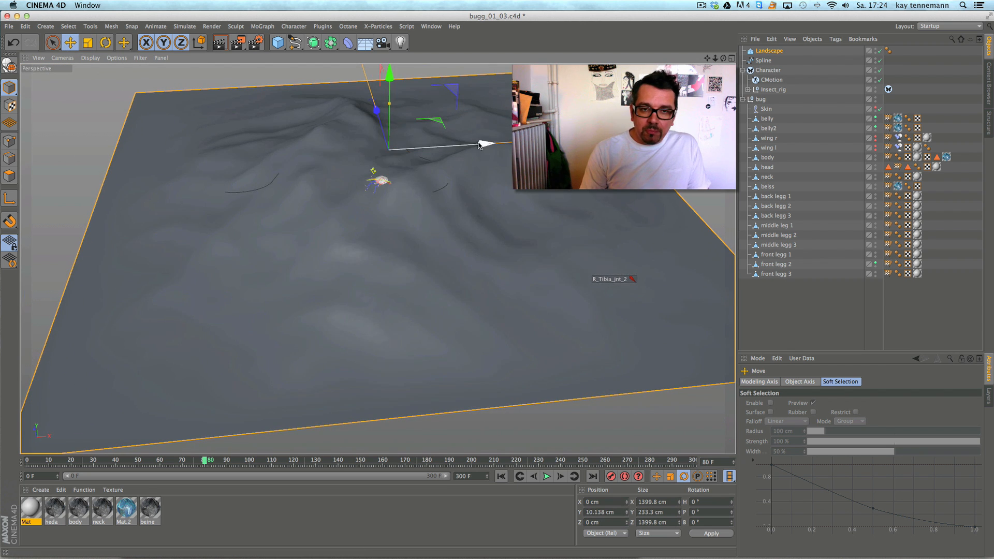
left_click_drag(480, 146, 468, 147)
- Disable Borders At Sea Level on the landscape and lower its height to 212.3 cm
left_click(775, 51)
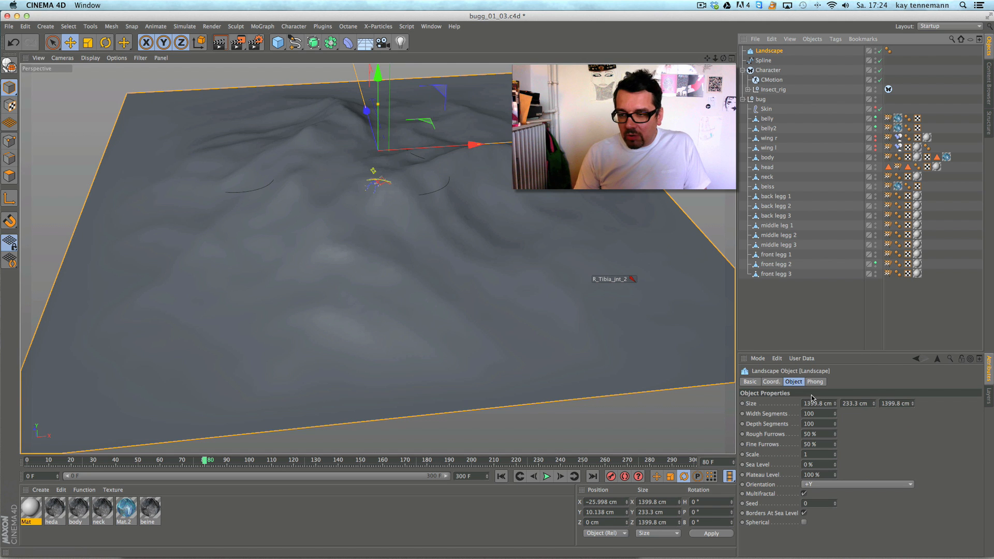
left_click(804, 514)
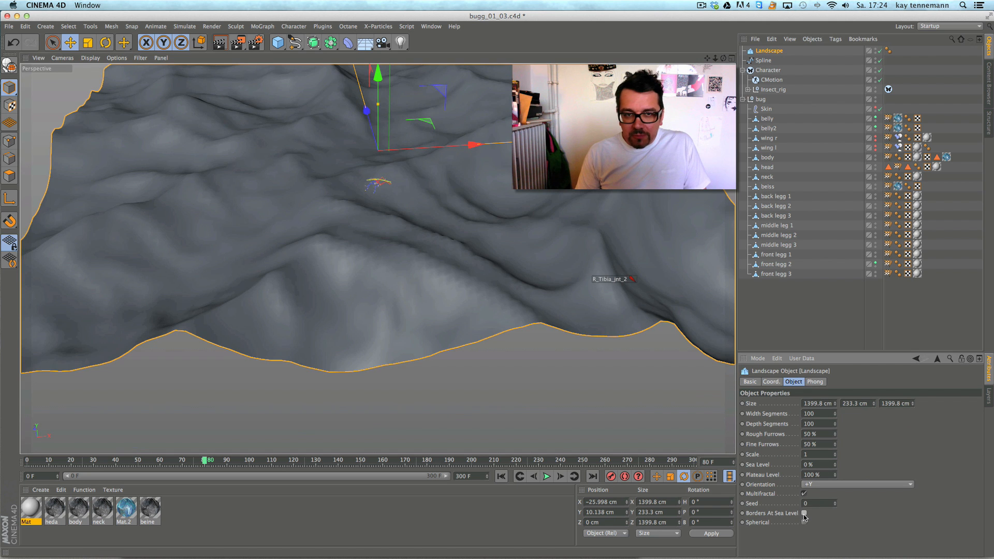
middle_click_drag(489, 204, 484, 306, "alt")
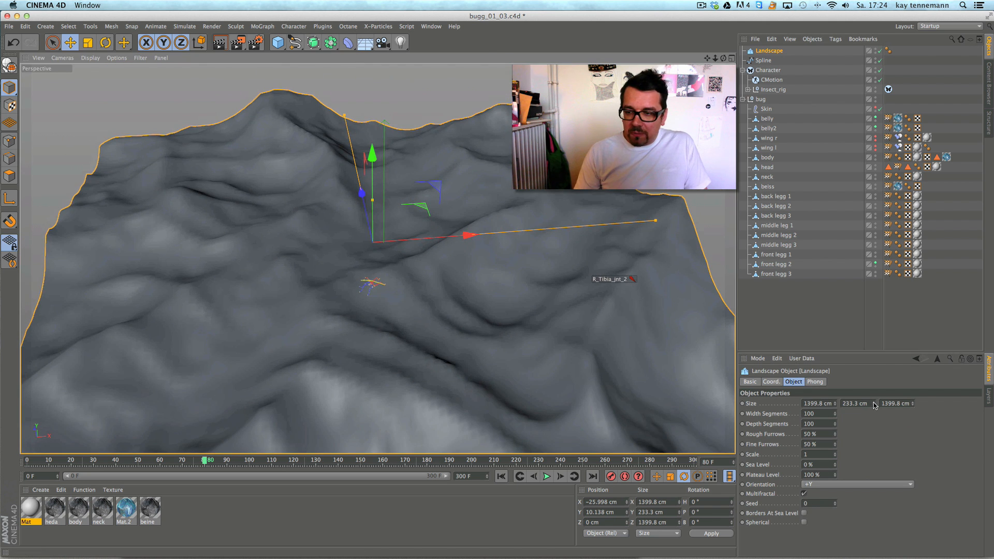
left_click_drag(875, 404, 873, 416)
- Assign Landscape as the Surface in CMotion's Route settings
left_click_drag(530, 325, 547, 239, "alt")
right_click_drag(396, 307, 551, 279, "alt")
left_click_drag(472, 269, 458, 299, "alt")
right_click_drag(498, 265, 478, 274, "alt")
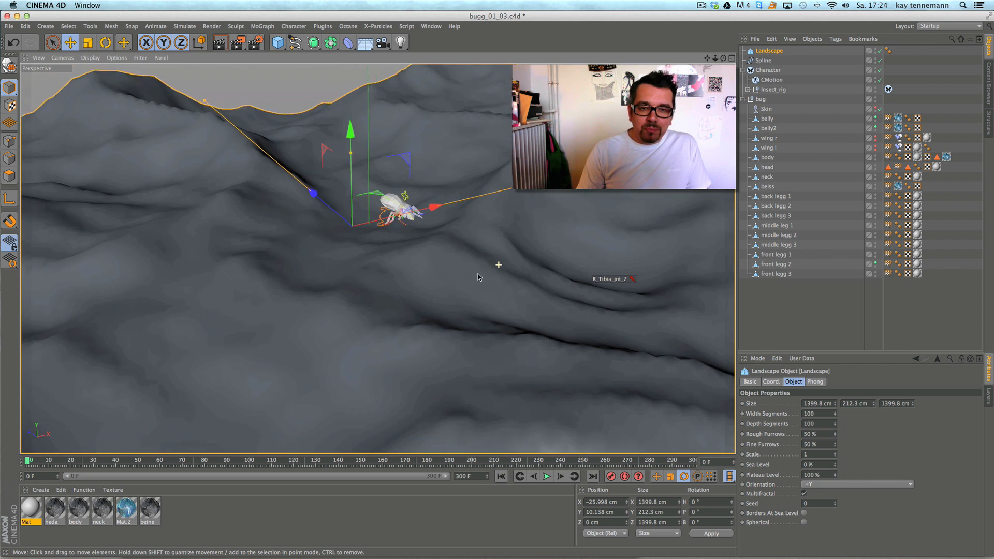
left_click_drag(478, 275, 471, 271, "alt")
left_click(771, 80)
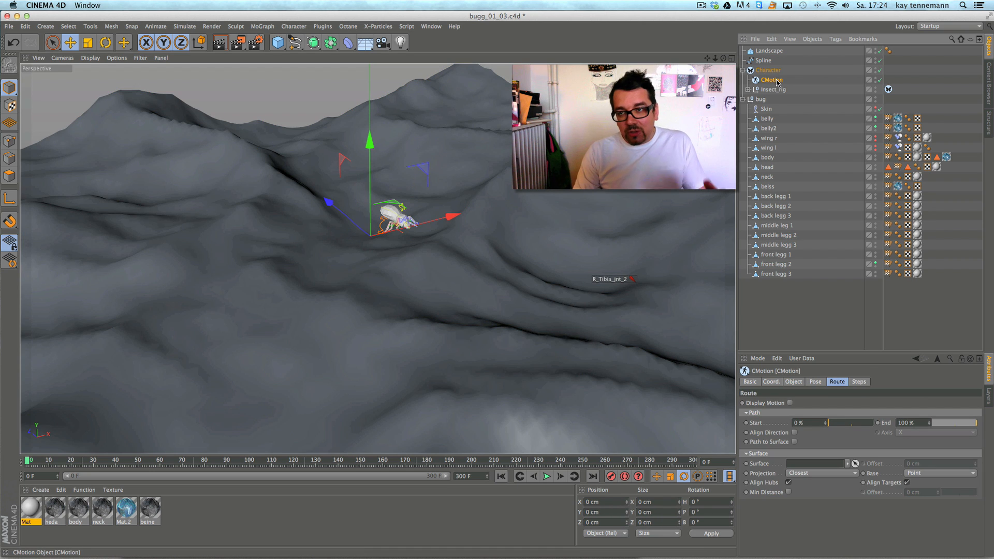
left_click(793, 382)
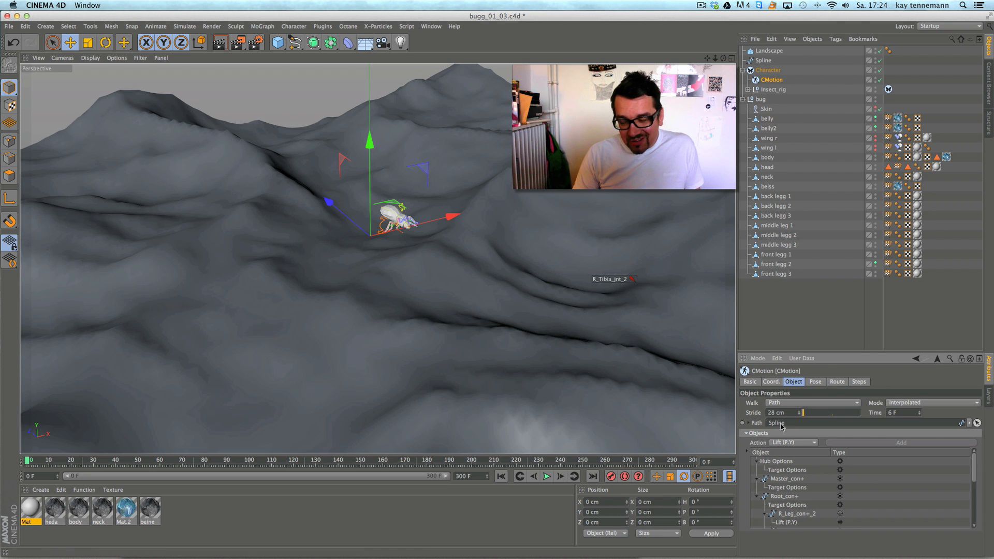
left_click(822, 385)
left_click(835, 384)
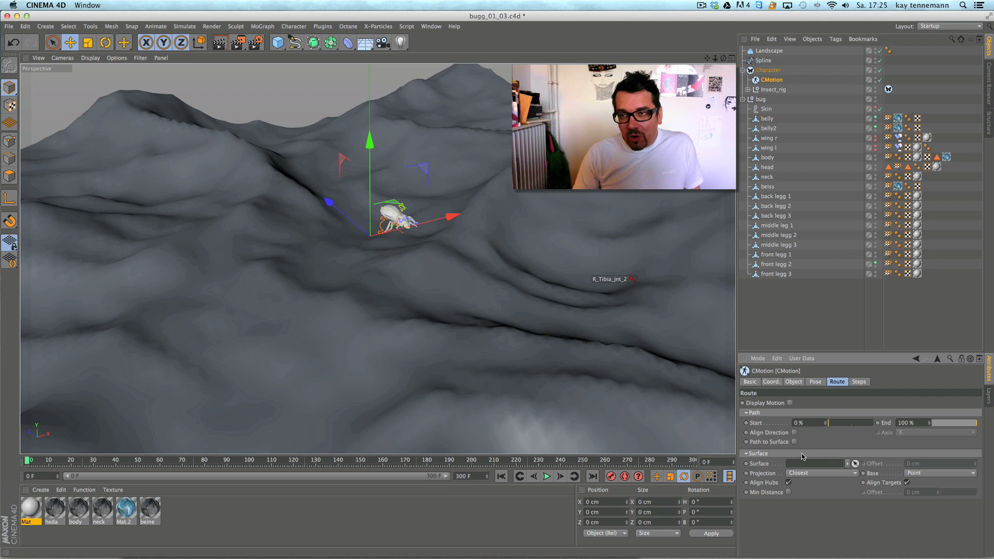
left_click_drag(770, 53, 785, 91)
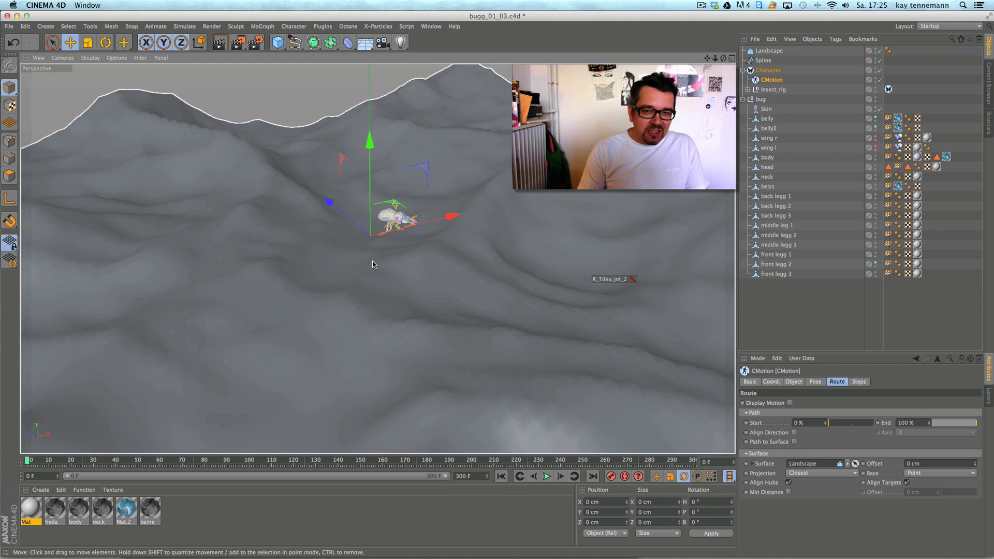
- Play the animation and watch the bug walk over the landscape from closer up
right_click_drag(372, 261, 455, 263, "alt")
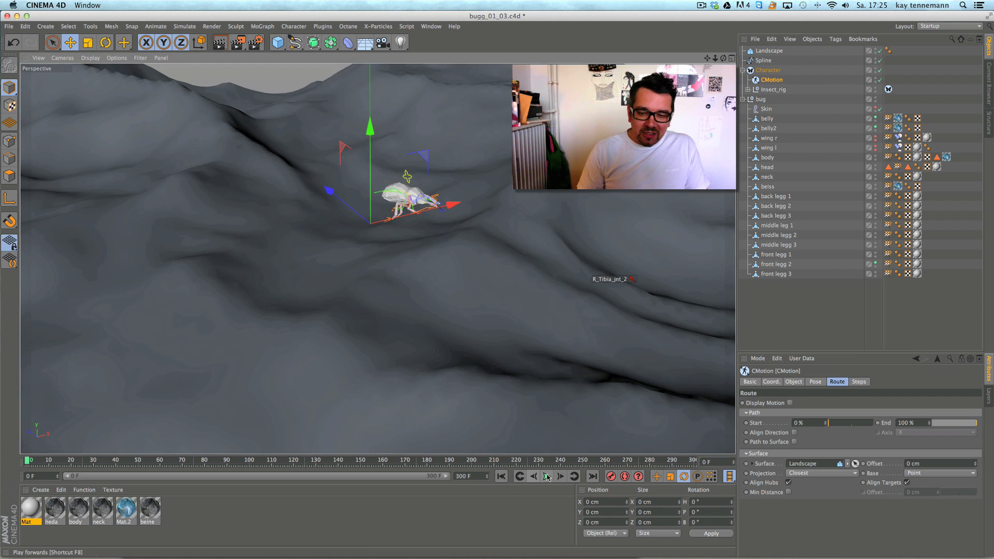
mouse_move(524, 341)
left_mouse_down("alt")
mouse_move(483, 316)
mouse_move(508, 346)
mouse_move(510, 331)
mouse_move(483, 330)
mouse_move(517, 333)
left_mouse_up("alt")
left_click_drag(397, 309, 564, 300, "alt")
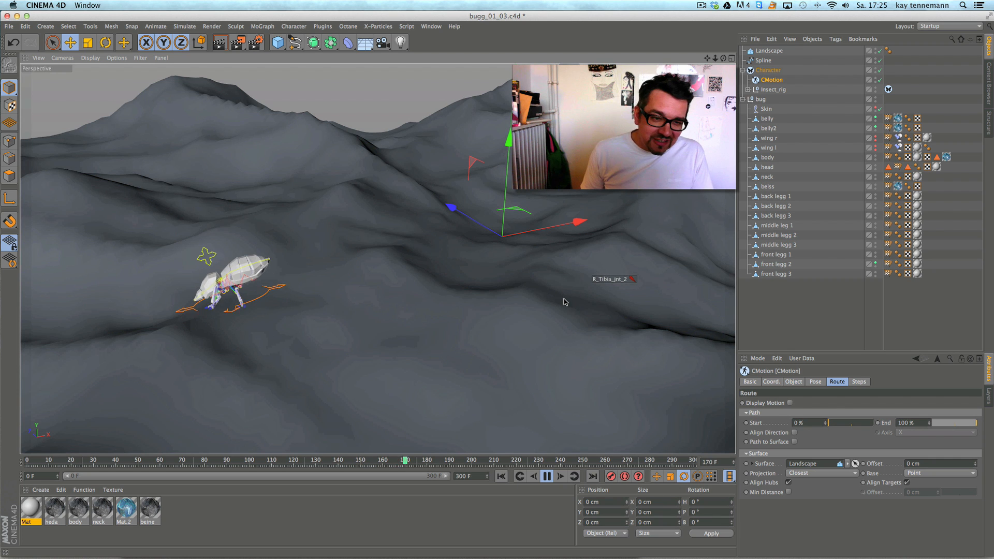
- Enable Close Spline on the route spline and watch the walk continue around the loop
left_click(766, 60)
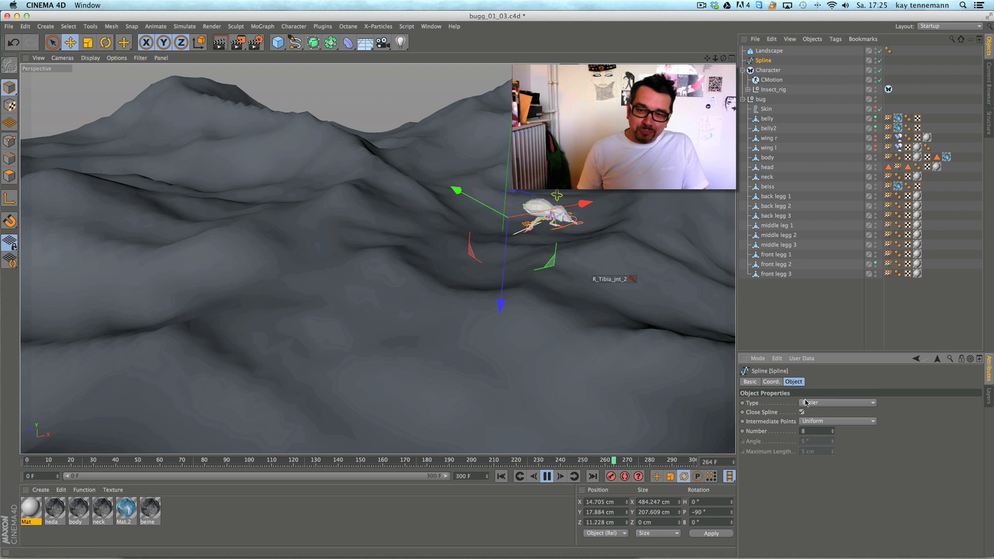
left_click_drag(526, 315, 573, 296, "alt")
left_click_drag(378, 259, 290, 271, "alt")
left_click(701, 5)
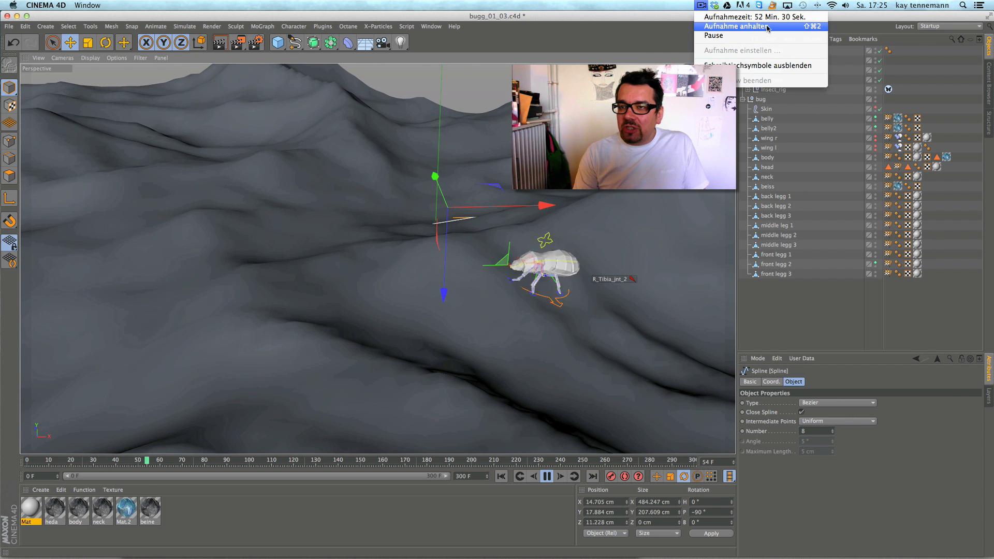
left_click(636, 22)
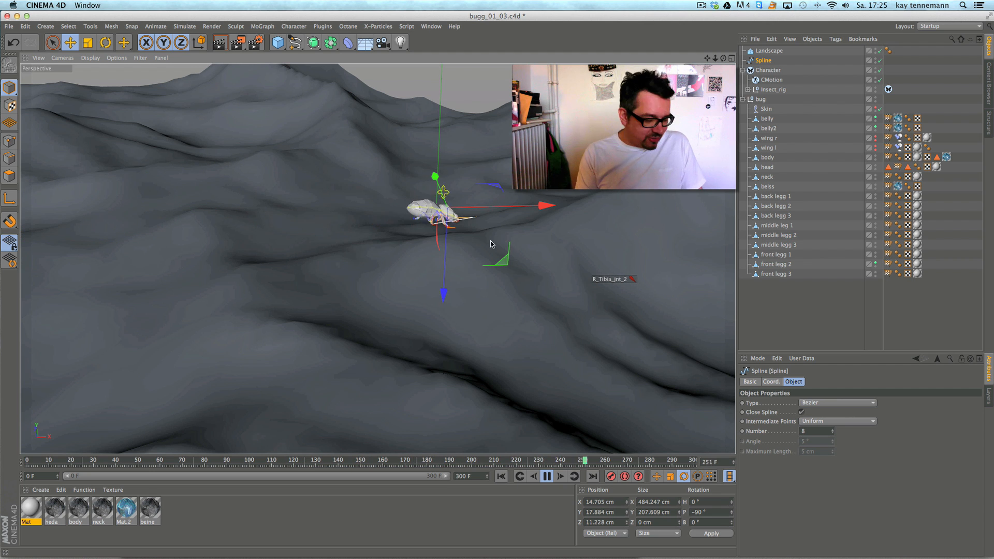
- Follow the bug's walk over the terrain up close, and scrub to frame 136 to inspect its legs on the surface
right_click_drag(475, 269, 606, 240, "alt")
left_click_drag(575, 237, 510, 255, "alt")
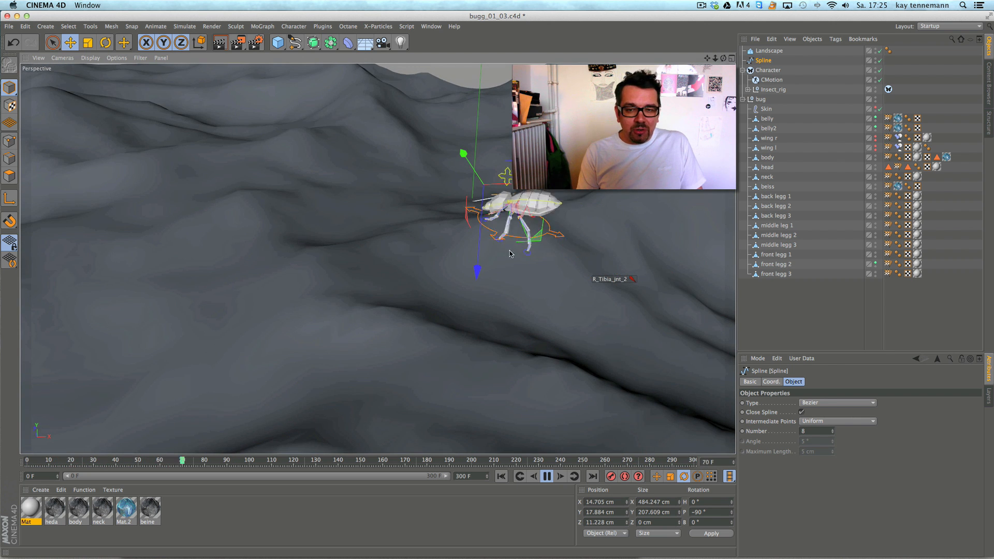
right_click_drag(475, 261, 559, 259, "alt")
middle_click_drag(563, 271, 646, 325, "alt")
left_click_drag(440, 325, 366, 311, "alt")
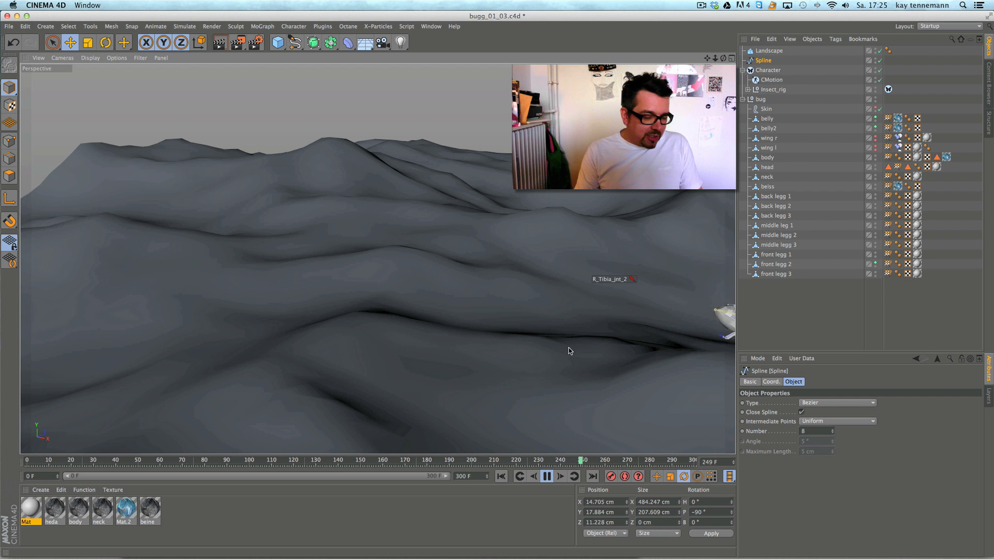
left_click_drag(552, 461, 330, 460)
right_click_drag(328, 313, 424, 310, "alt")
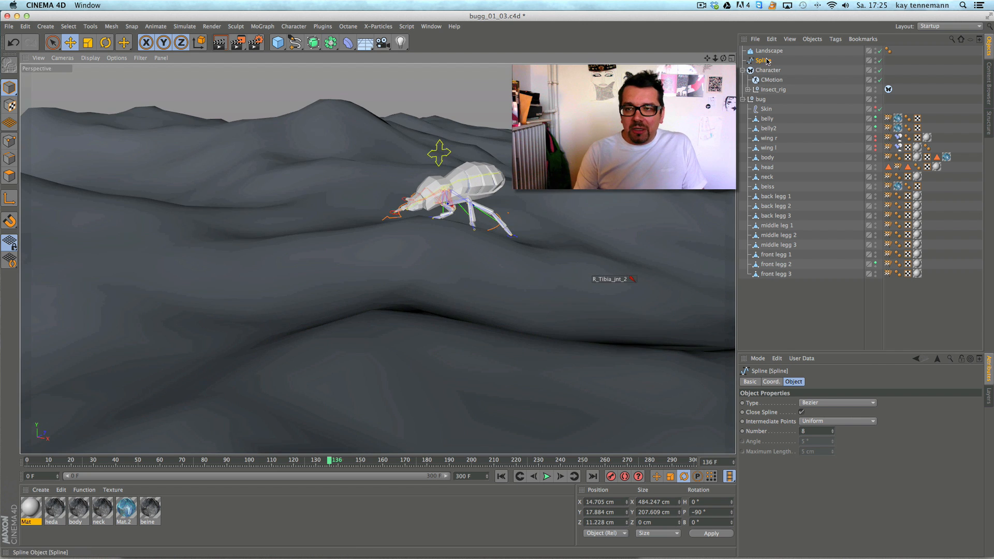
- Raise the route spline above the landscape to about Y 98 cm
scroll(610, 193, "down", 5)
middle_click_drag(589, 202, 337, 208, "alt")
left_click_drag(346, 233, 342, 220, "alt")
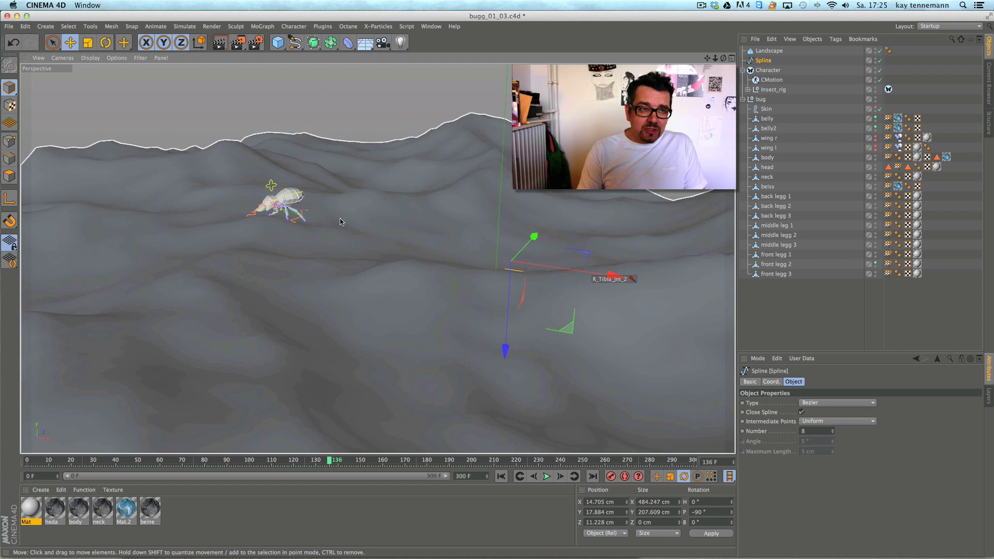
left_click(66, 44)
left_click_drag(505, 354, 469, 358)
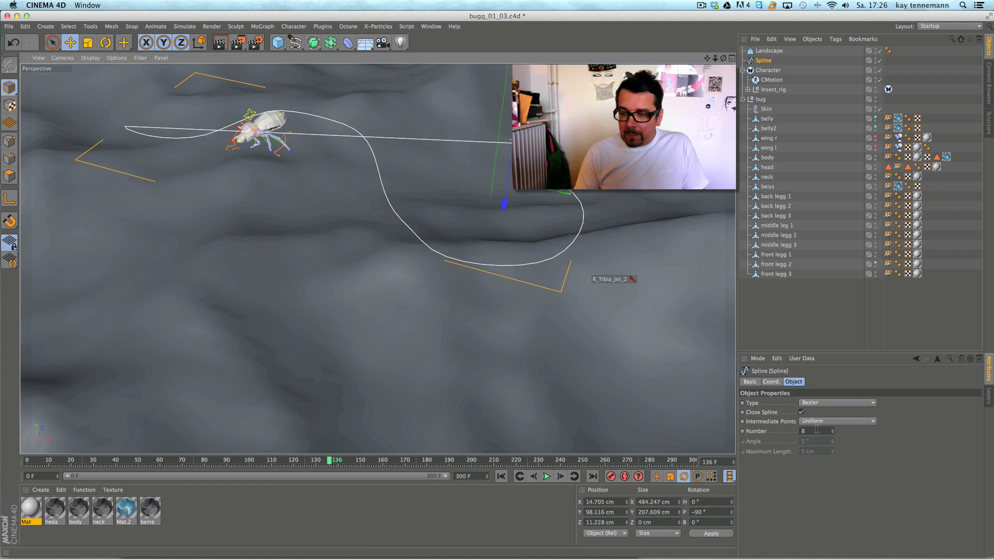
- Set the route spline's Type to B-Spline and play part of the bug's walk
left_click(821, 403)
left_click(821, 443)
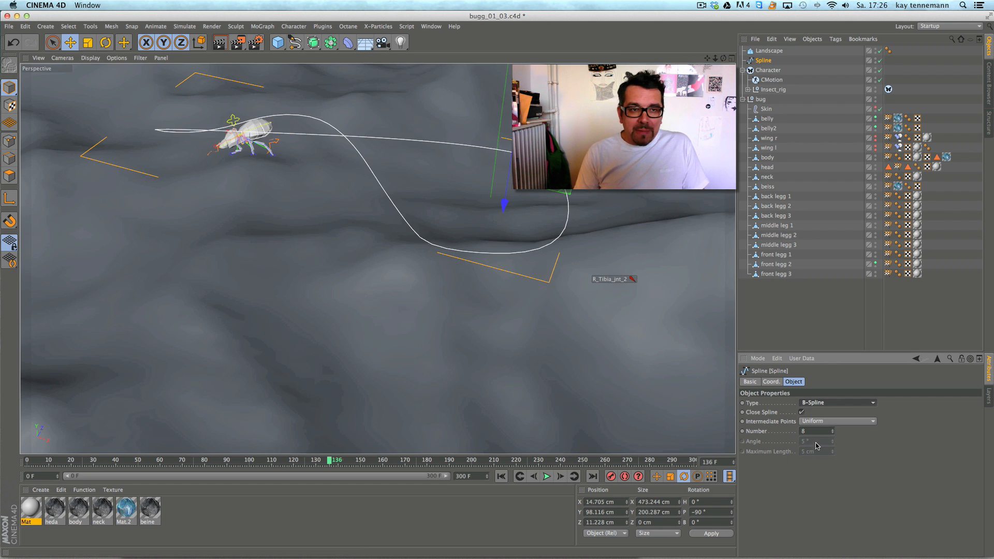
left_click(547, 476)
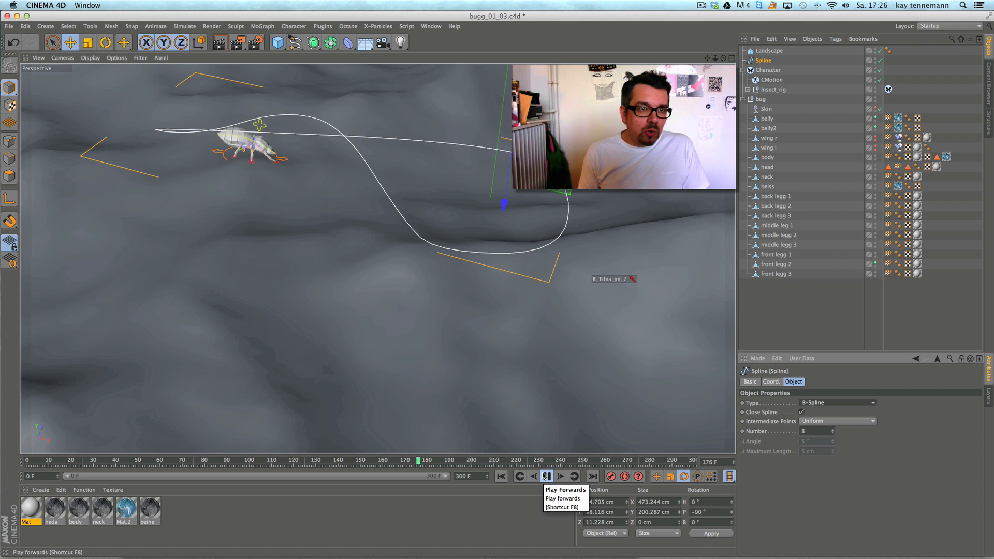
left_click(546, 476)
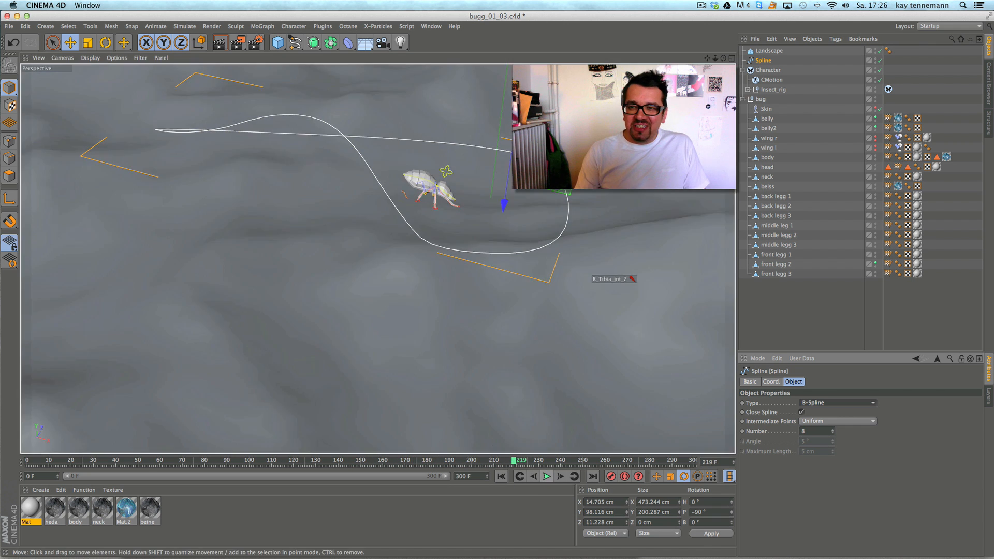
- Edit the route spline in point mode and move its rear point to about X -310 cm and Y 38 cm
middle_click_drag(250, 168, 324, 220, "alt")
left_click_drag(324, 222, 320, 249, "alt")
right_click(363, 240)
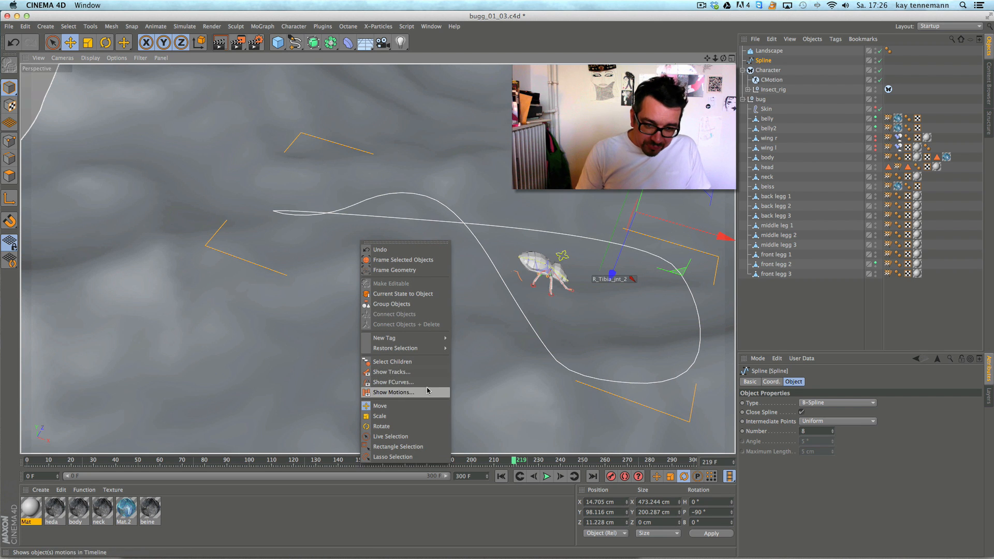
left_click(362, 218)
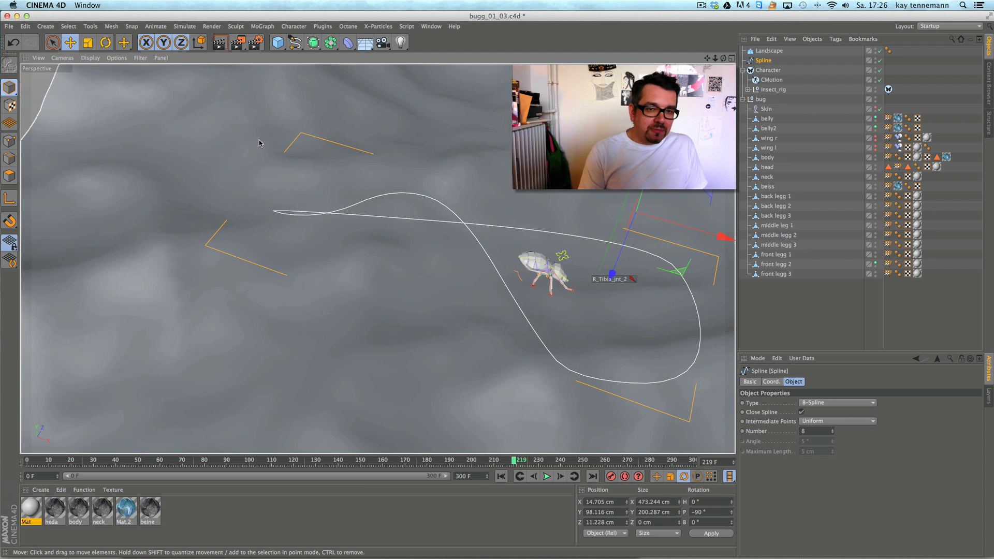
left_click(9, 141)
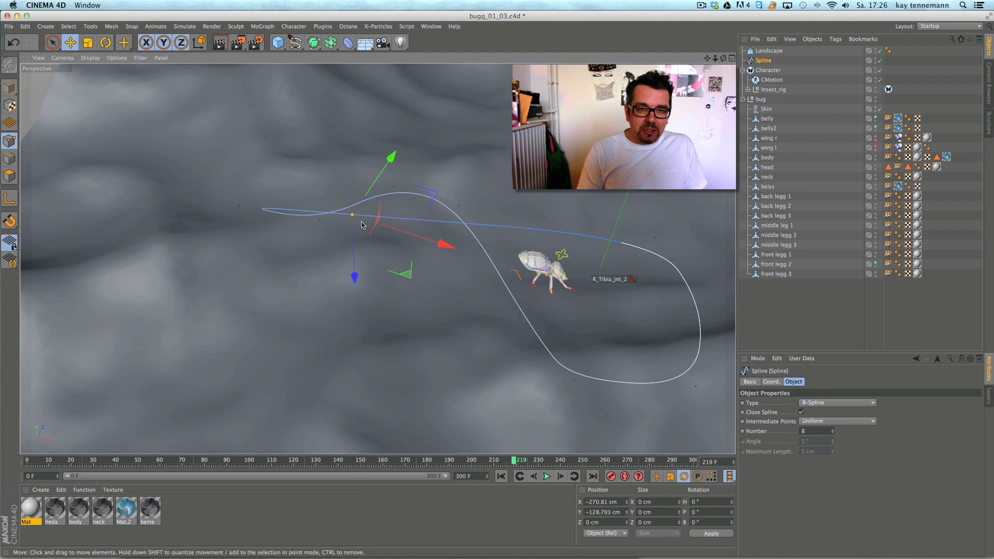
left_click_drag(392, 157, 480, 84)
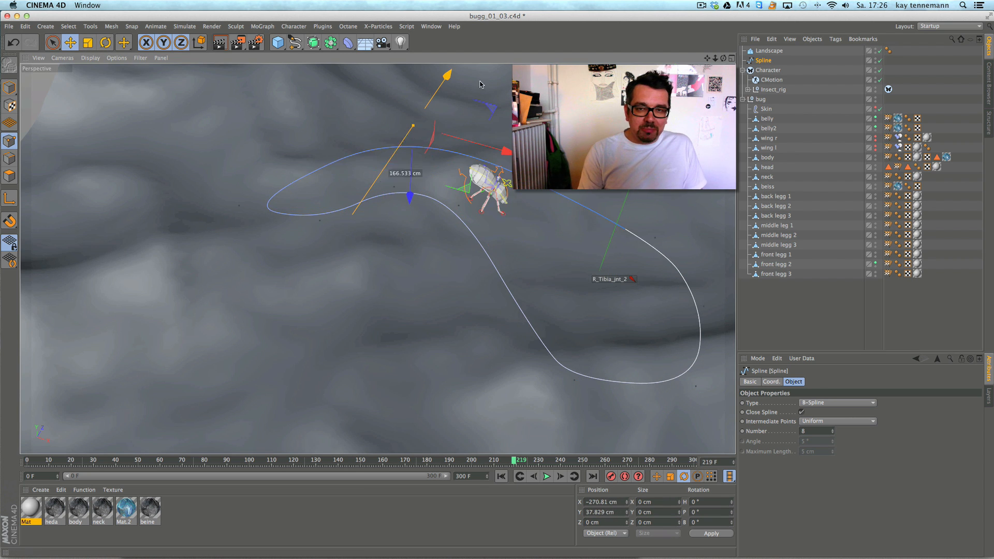
left_click_drag(507, 151, 502, 346)
left_click_drag(415, 315, 414, 280, "alt")
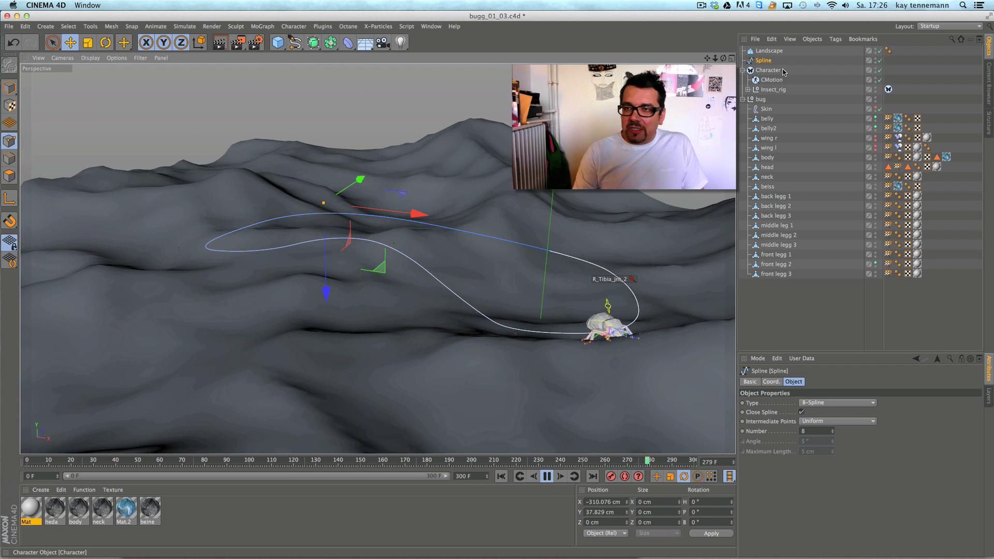
- Inspect CMotion's Route settings, switch to its Object properties, and enlarge the area for the attributes
left_click(773, 81)
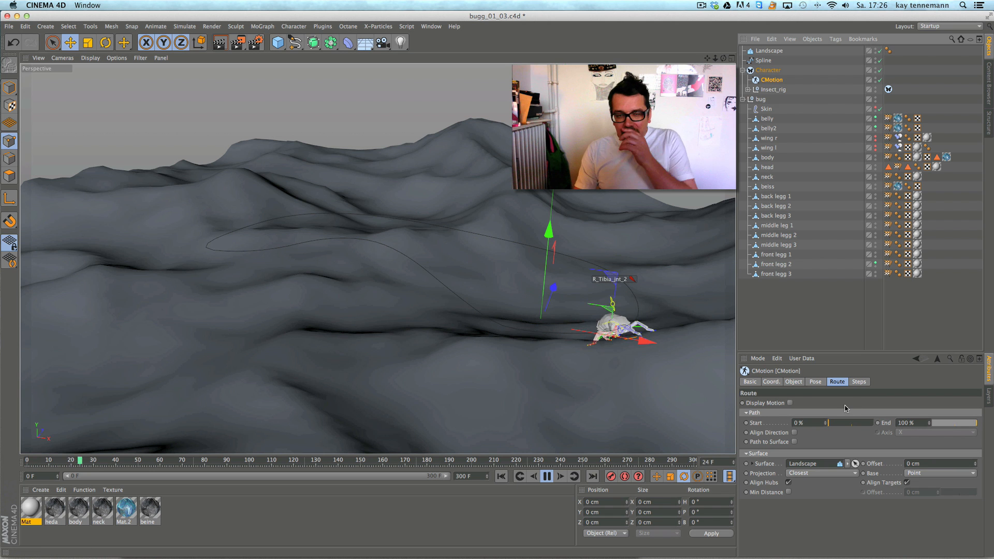
left_click_drag(514, 288, 483, 317, "alt")
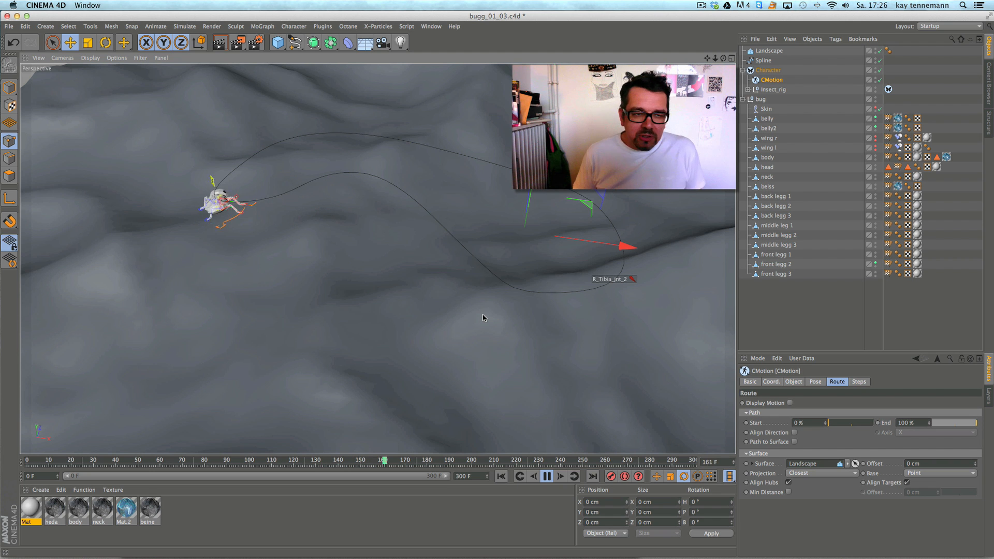
left_click(794, 381)
left_click(811, 316)
left_click_drag(824, 354, 823, 265)
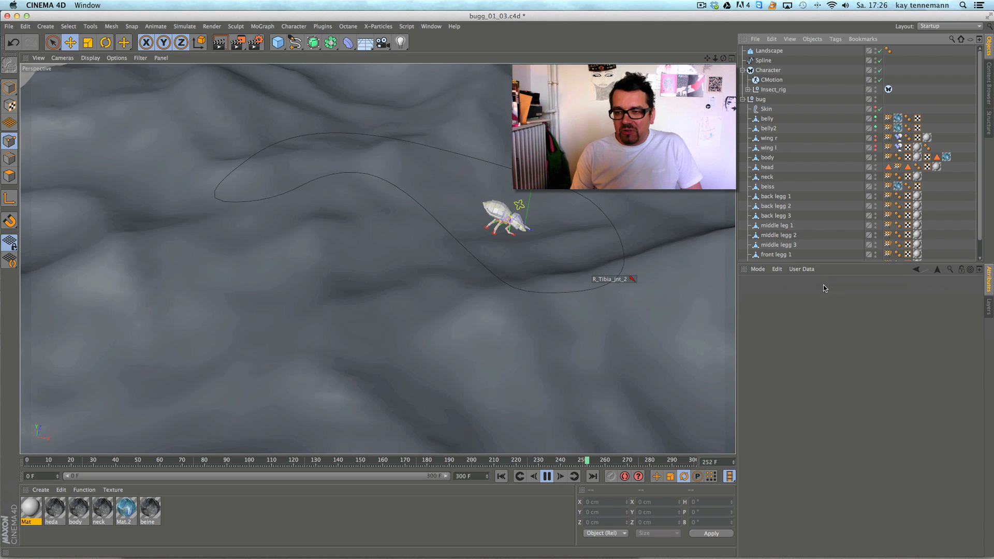
- Review the complete CMotion controller list and select R_Leg_con+_2 to show its settings
left_click(772, 80)
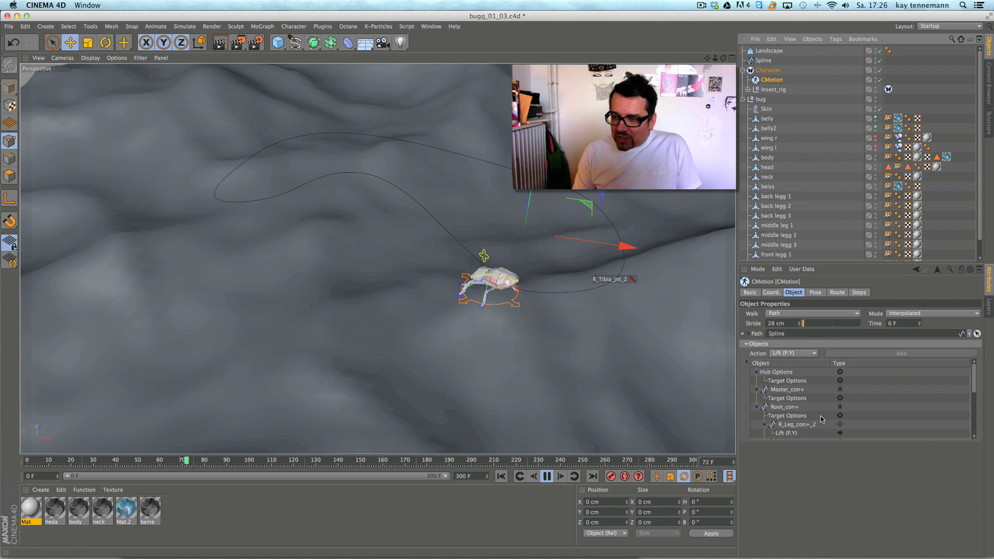
left_click(748, 362)
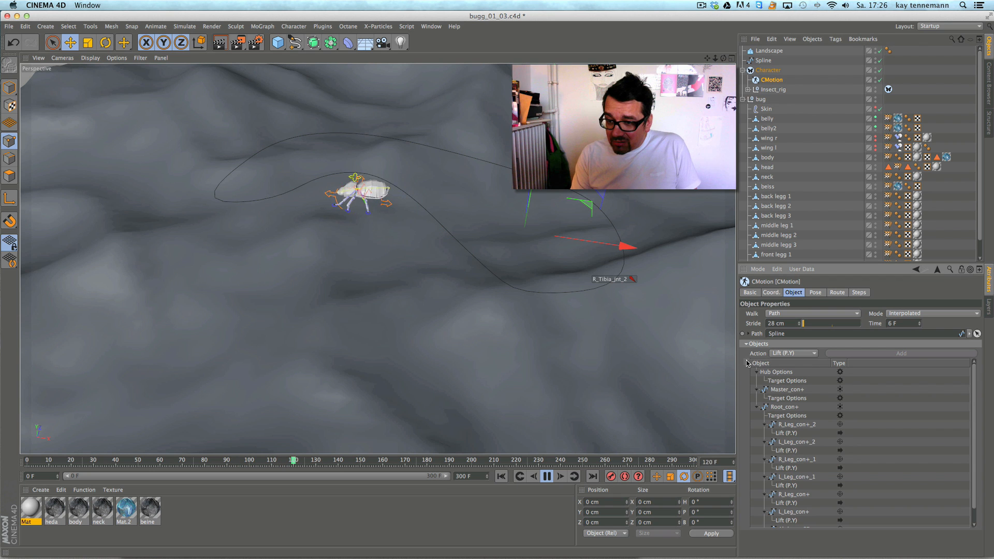
left_click_drag(974, 428, 963, 511)
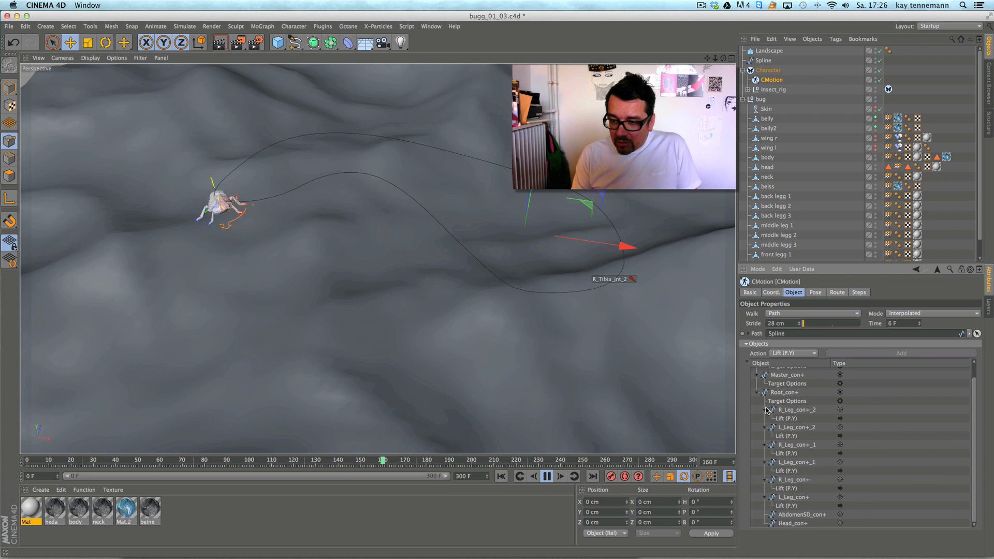
left_click(806, 412)
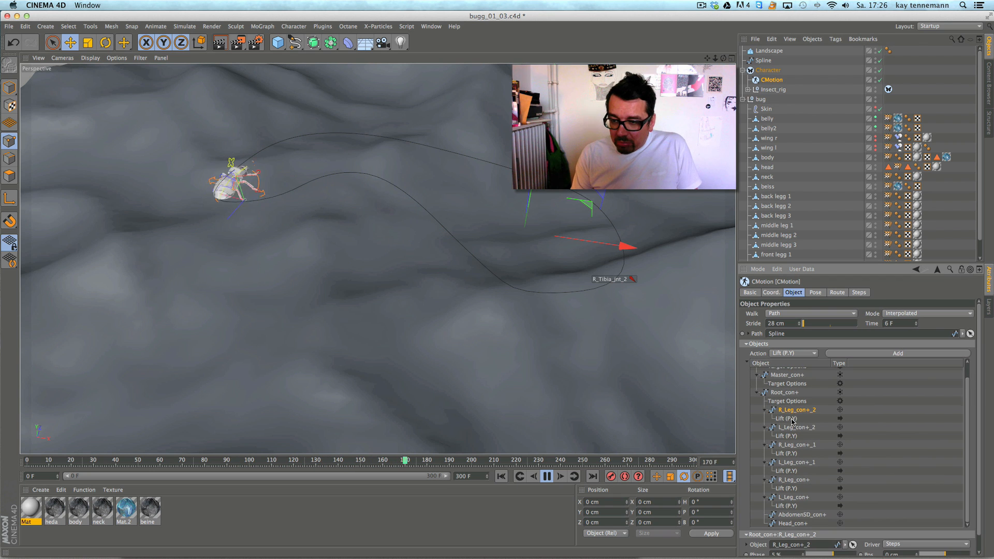
left_click(753, 363)
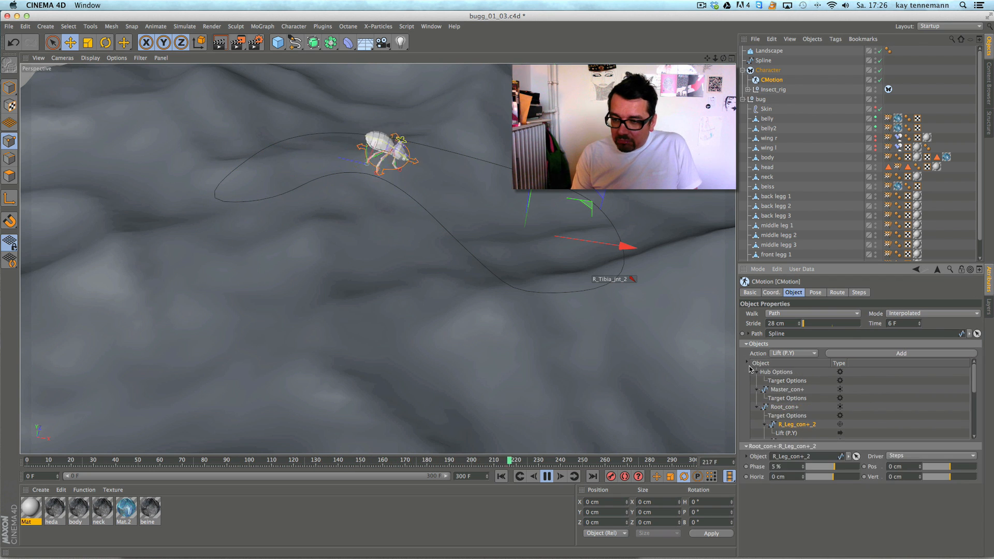
- Stop the walk to examine the bug up close, and return the animation to frame 0
left_click(548, 476)
right_click_drag(550, 313, 706, 262, "alt")
left_click_drag(378, 259, 363, 288, "alt")
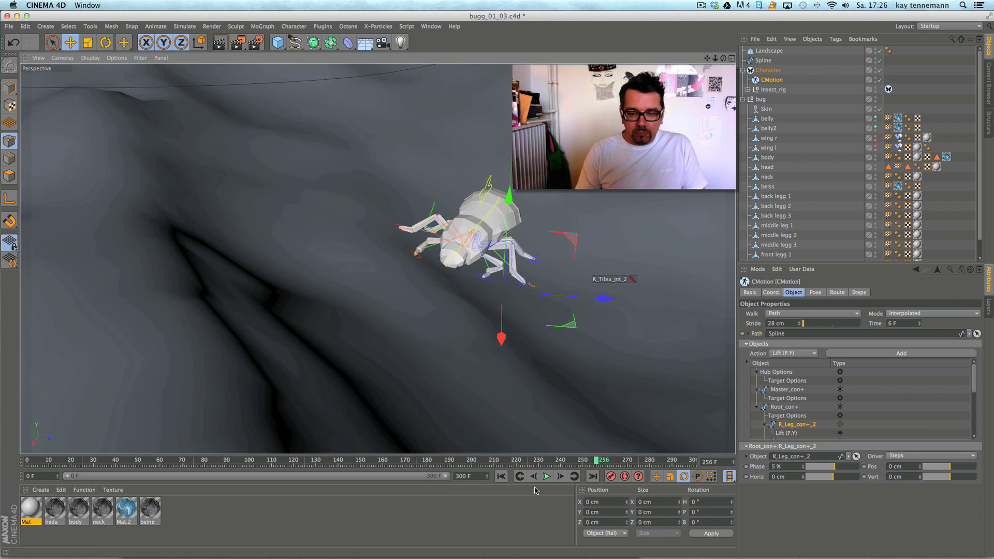
left_click(547, 477)
left_click(502, 476)
left_click(547, 477)
left_click(502, 477)
right_click_drag(550, 320, 459, 348, "alt")
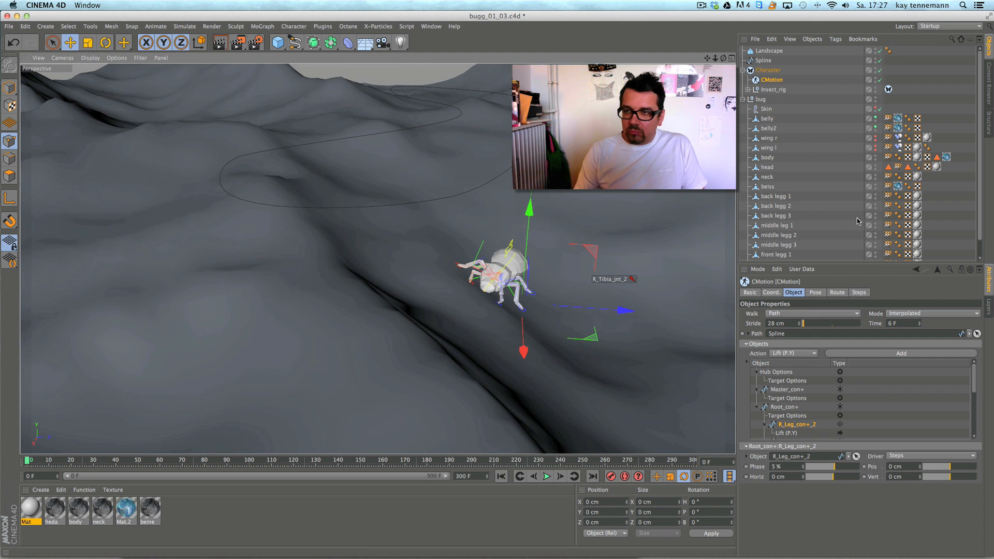
- Reduce the Landscape's height to 131.3 cm
left_click(770, 50)
left_click_drag(875, 314, 862, 355)
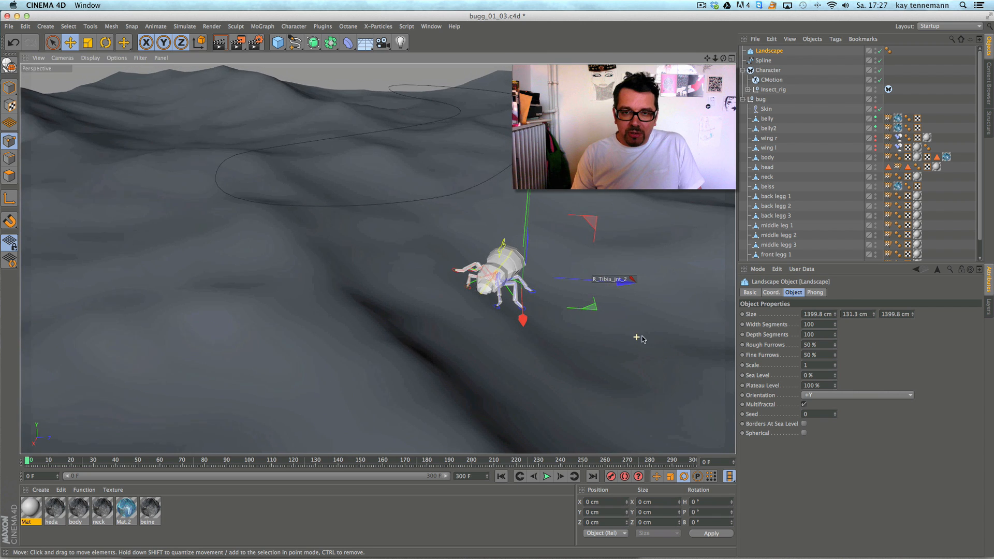
right_click_drag(642, 339, 687, 316, "alt")
middle_click_drag(527, 313, 582, 324, "alt")
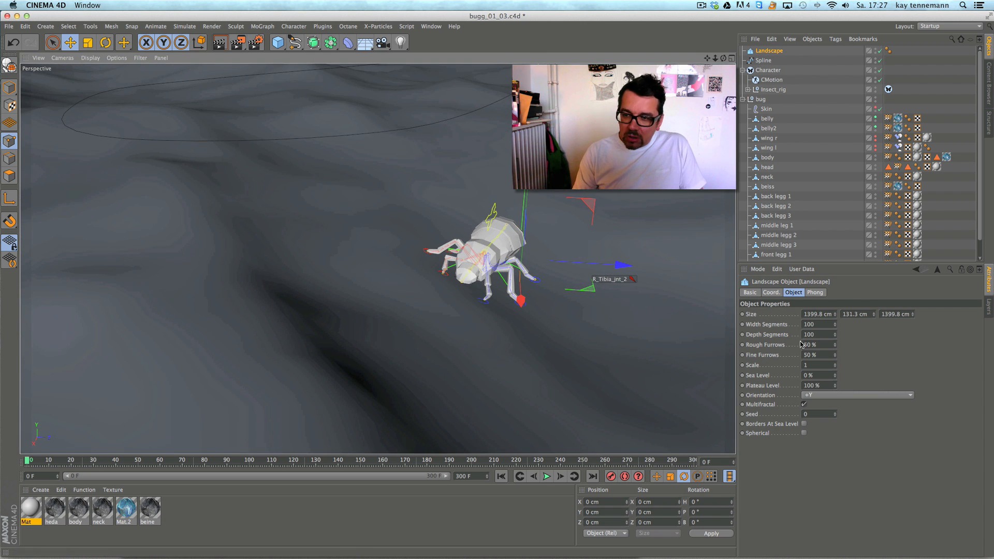
- Set the Phase of CMotion's Root_con+ controller to 35 % and play the walk
left_click(772, 79)
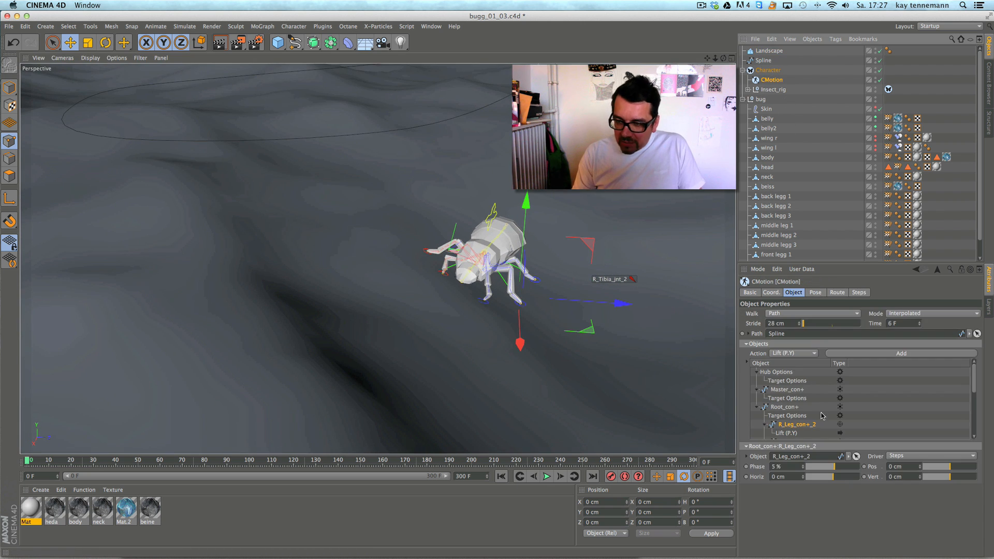
left_click(785, 407)
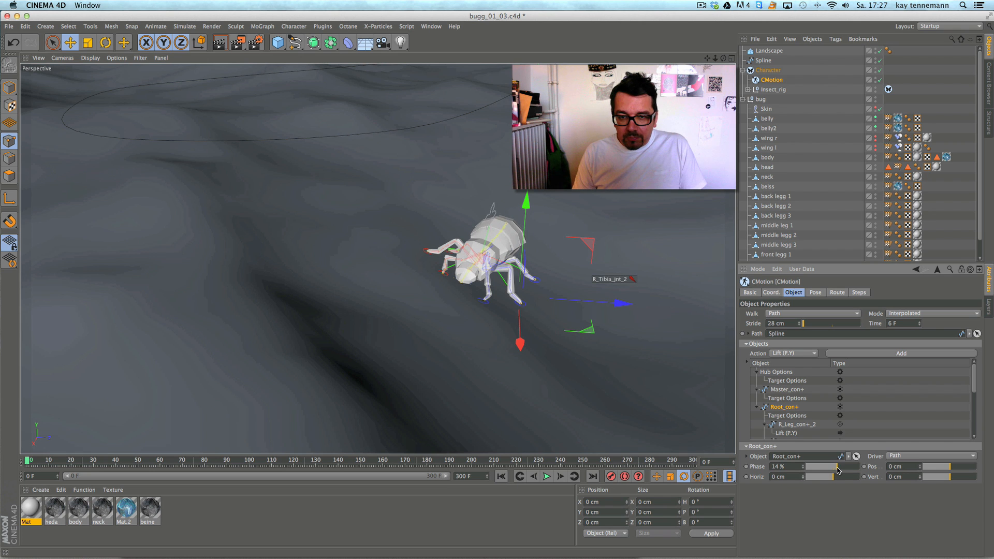
left_click(546, 476)
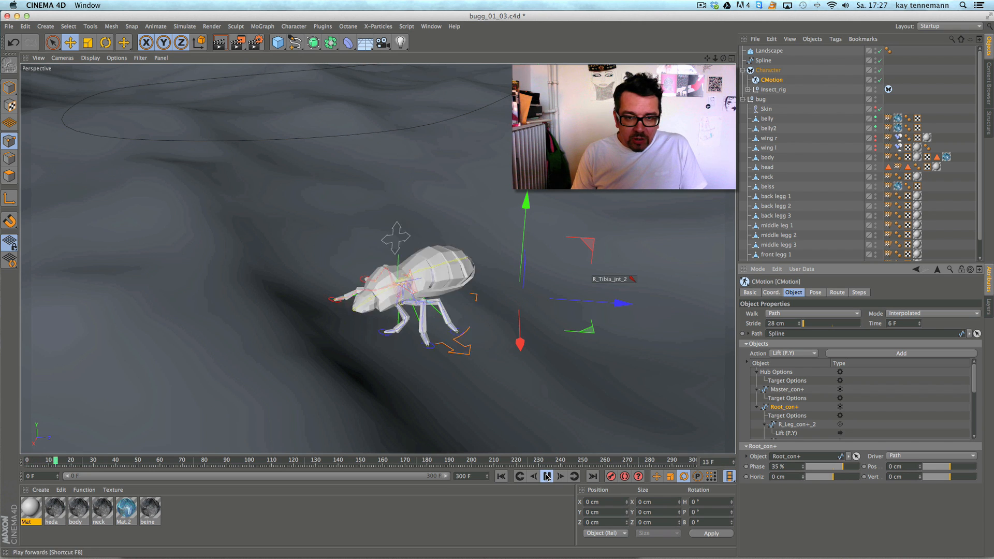
- Try Root_con+ with Pos 24.8 cm and Vert 28.3 cm, and replay the walk from the start
left_click_drag(955, 471, 959, 478)
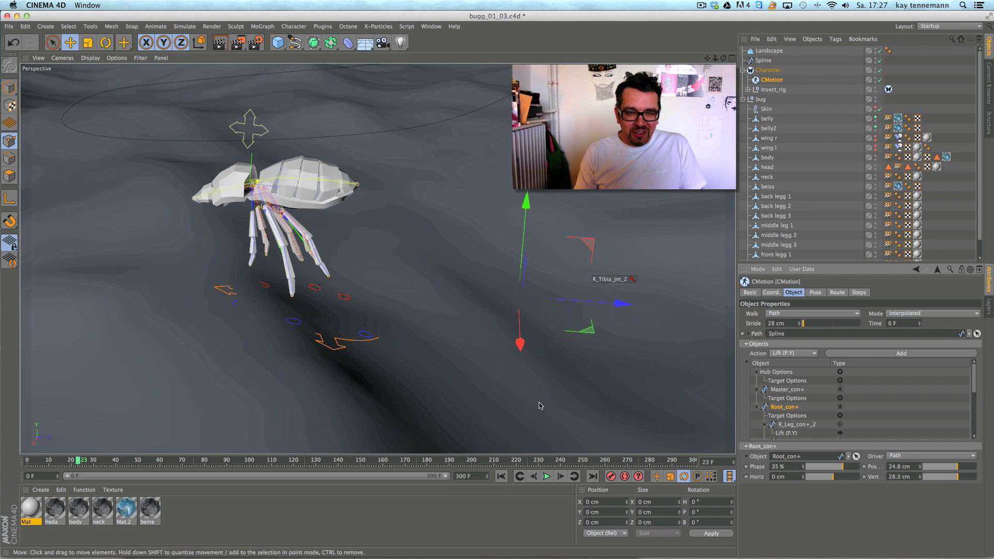
right_click_drag(539, 406, 411, 379, "alt")
middle_click_drag(411, 379, 499, 384, "alt")
left_click_drag(430, 358, 463, 363, "alt")
left_click(502, 476)
left_click(548, 477)
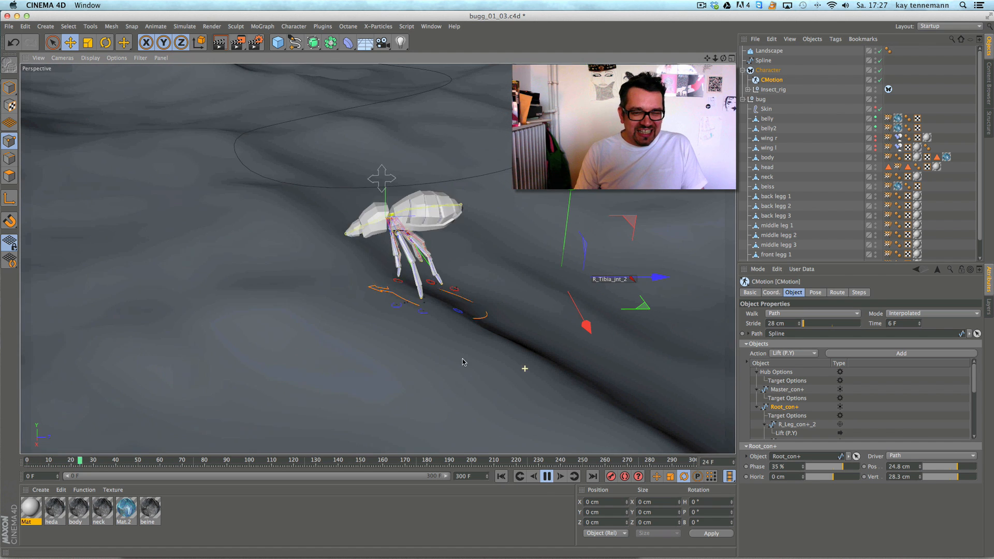
- Try a Vert of -14.2 cm on Root_con+, play the walk, and reset its Pos and Vert to 0 cm
left_click(549, 478)
left_click_drag(952, 478, 947, 477)
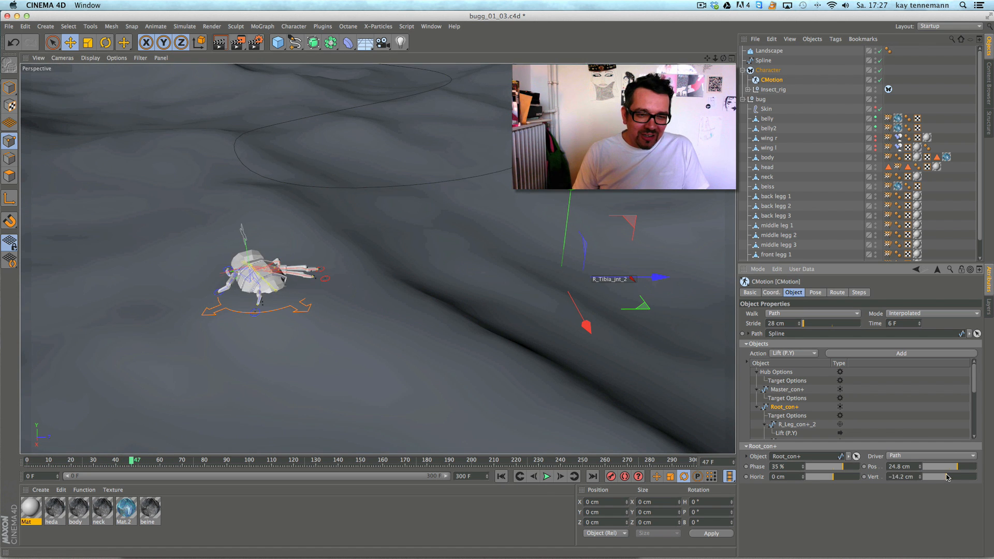
left_click(547, 477)
left_click(547, 477)
left_click_drag(955, 468, 951, 477)
left_click_drag(215, 291, 467, 339, "alt")
right_click_drag(439, 337, 507, 319, "alt")
left_click_drag(461, 309, 472, 319, "alt")
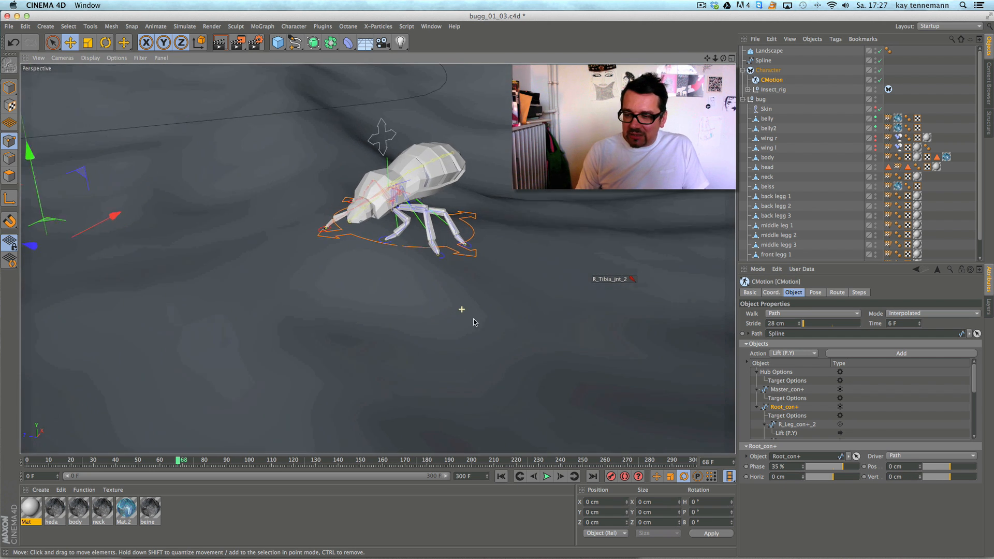
- Review CMotion's Steps, Route and Pose settings, and return to its Object properties
left_click(859, 292)
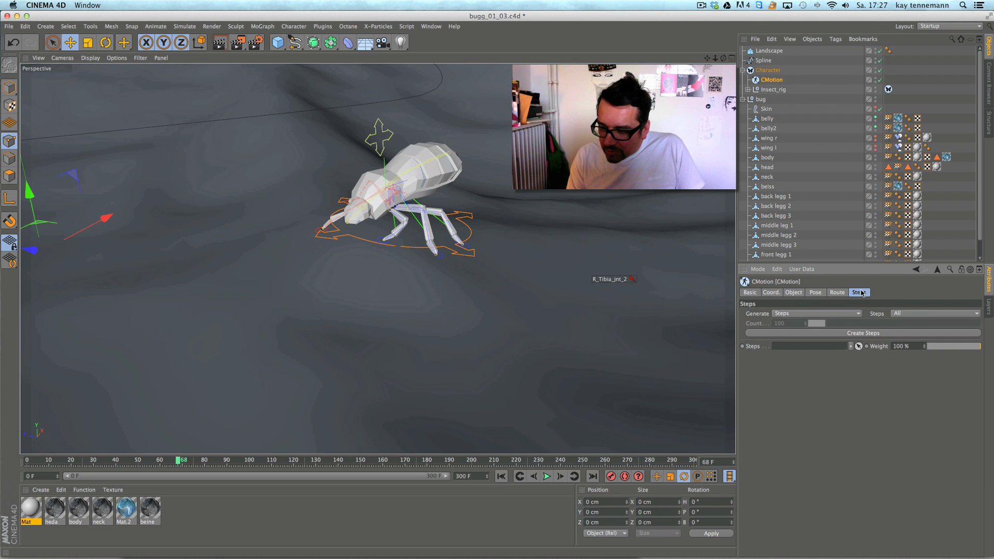
left_click(836, 292)
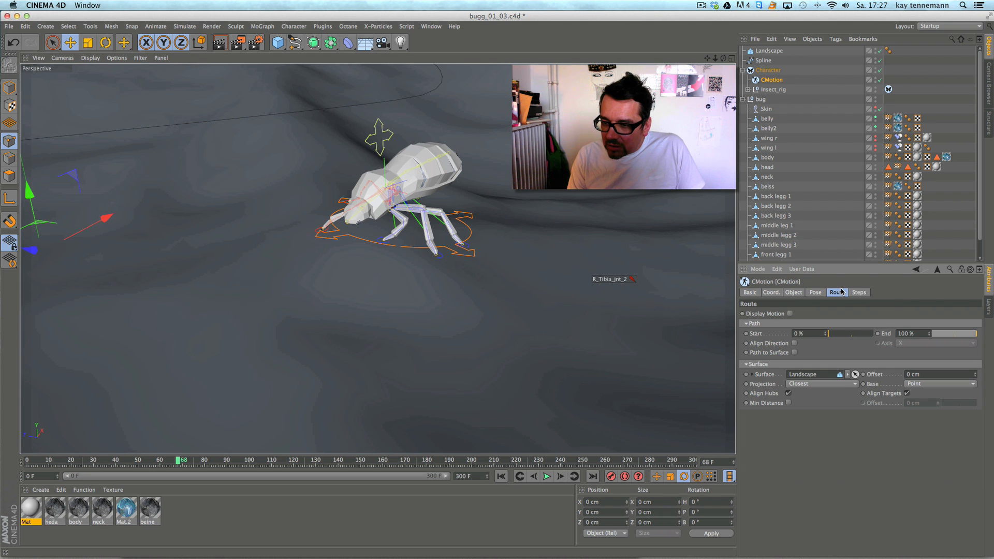
left_click(816, 293)
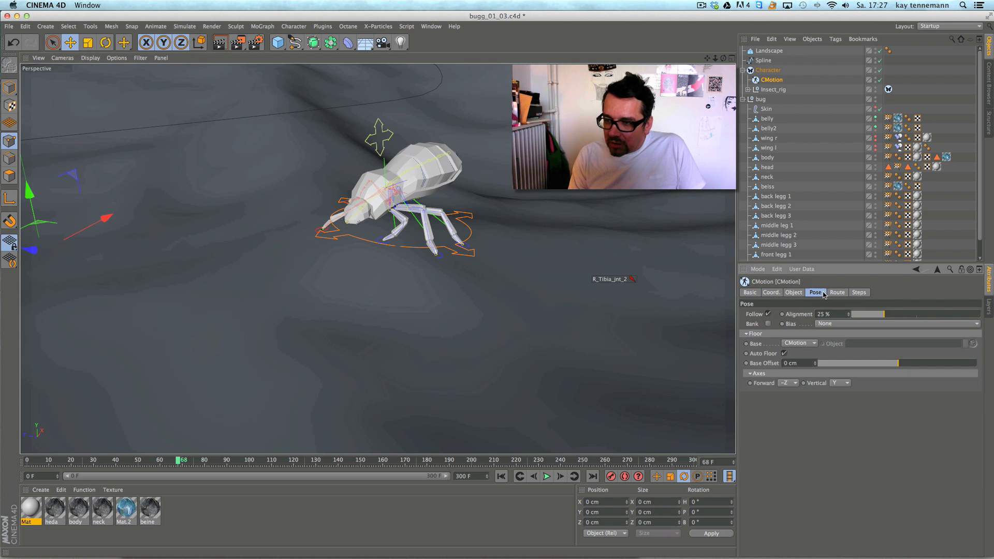
left_click(794, 293)
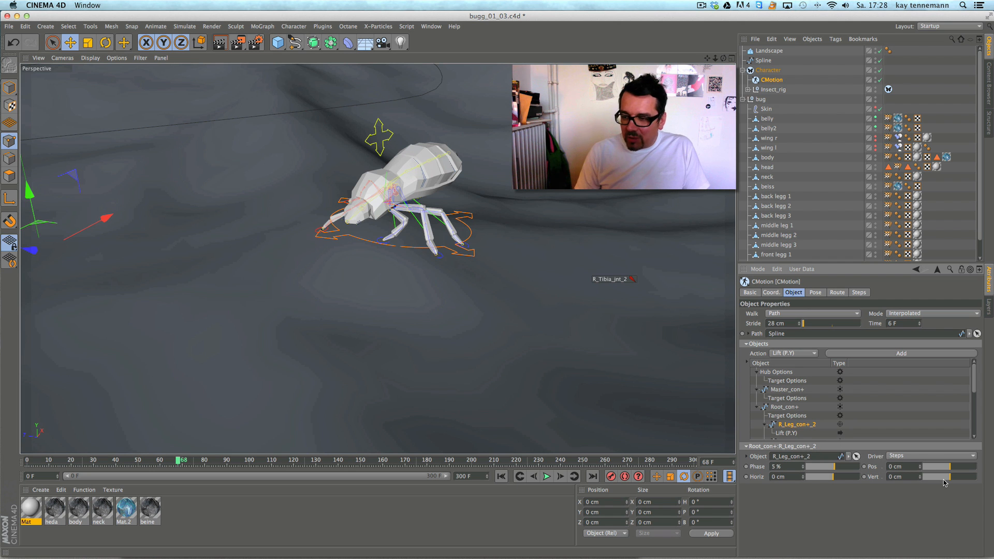
- Try Vert values of 24.8 cm and 7.1 cm on R_Leg_con+_2, and reset Vert to 0 cm
left_click_drag(959, 478, 957, 477)
left_click_drag(473, 362, 574, 332, "alt")
middle_click_drag(186, 341, 409, 341, "alt")
left_click_drag(408, 341, 438, 334, "alt")
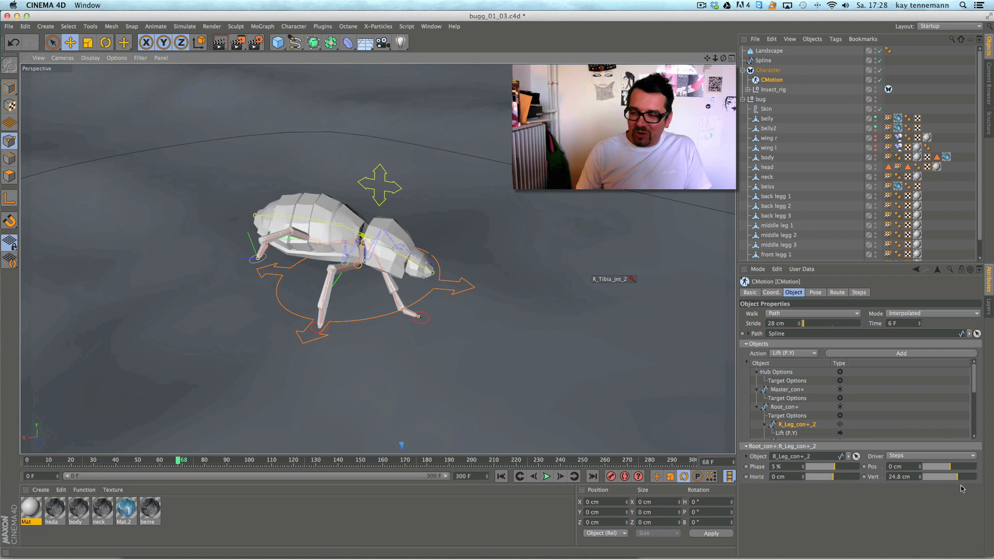
left_click_drag(952, 477, 953, 480)
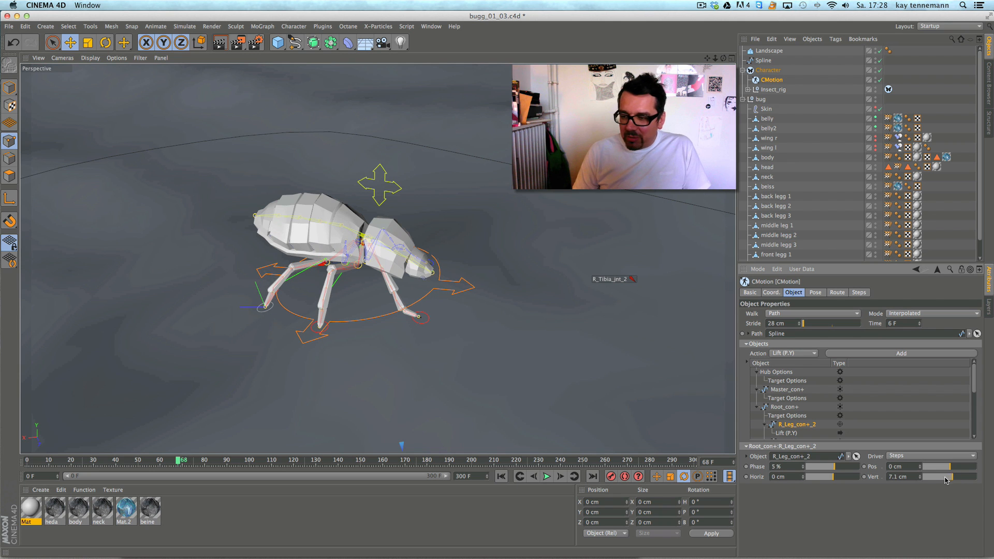
key("Return")
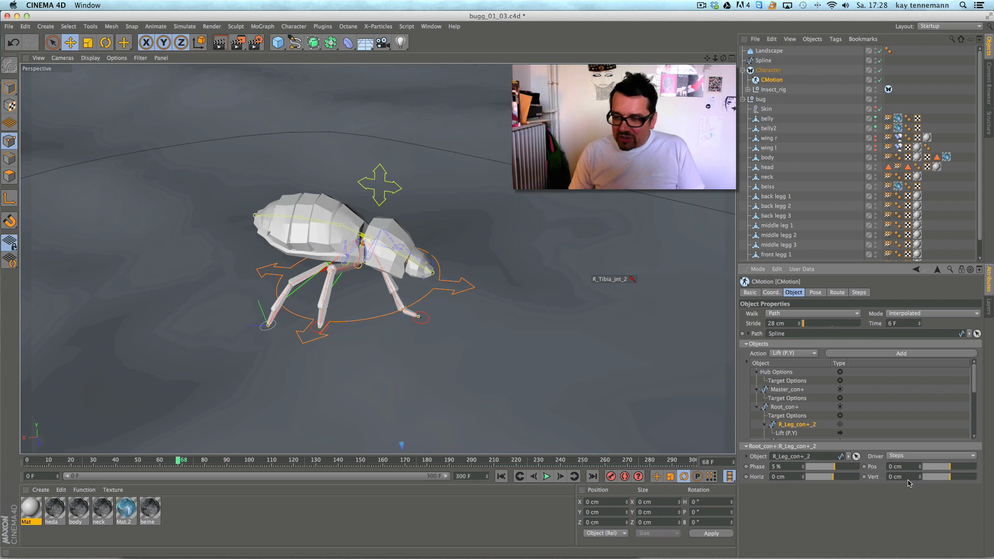
- Set the Pos of R_Leg_con+_2 to 19.5 cm and play the walk from frame 0
left_click_drag(948, 468, 955, 468)
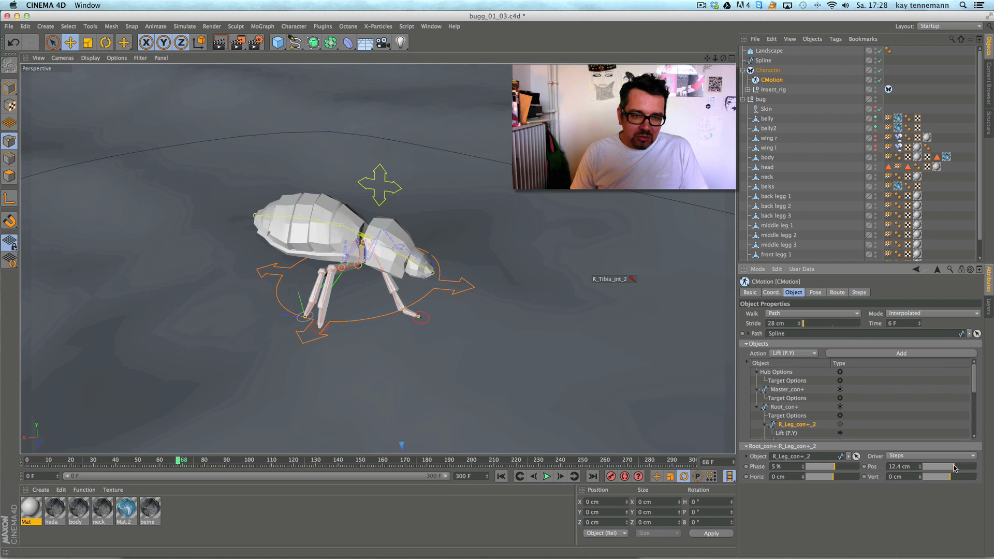
left_click(547, 476)
left_click(518, 477)
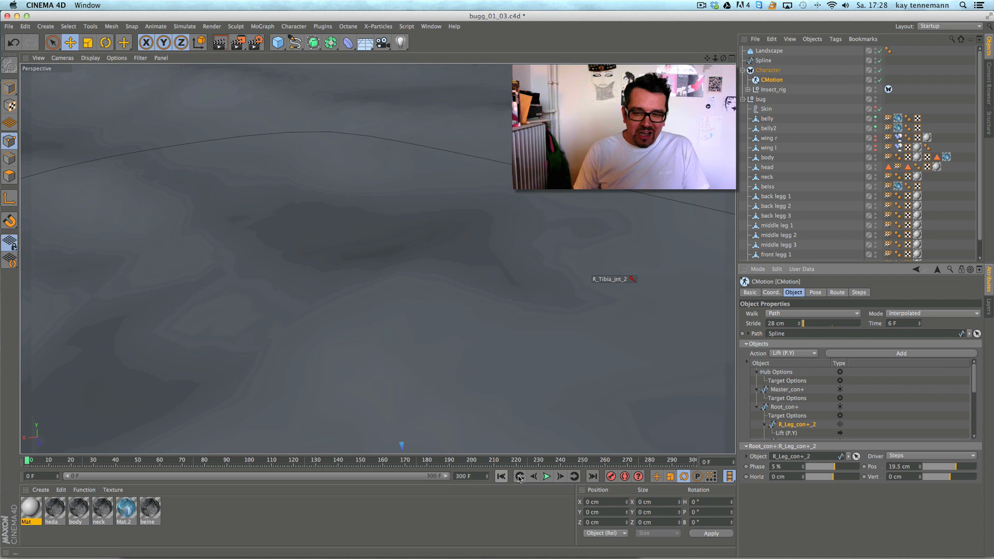
left_click(547, 476)
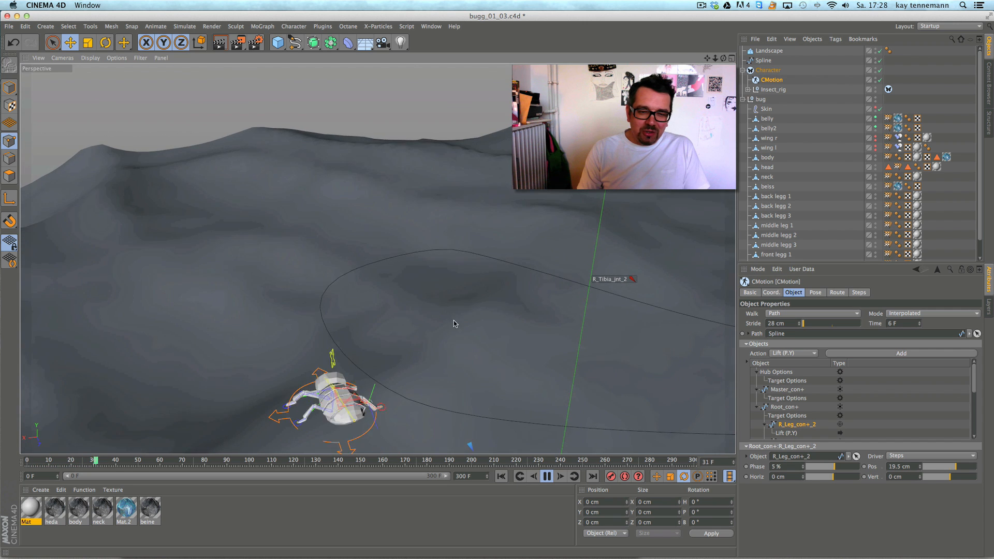
left_click_drag(479, 331, 351, 322, "alt")
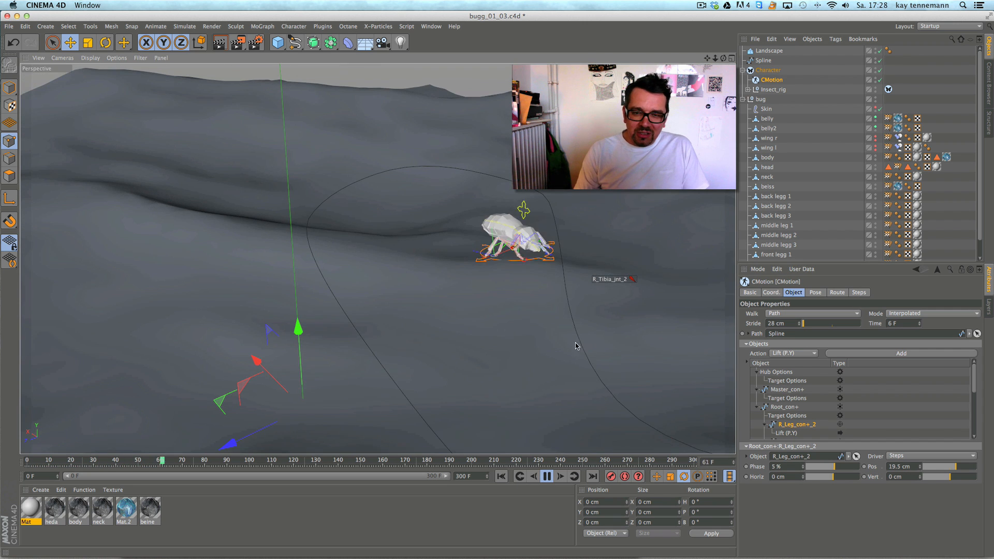
- Try a Pos of -19.5 cm on R_Leg_con+_2, play the walk, and reset Pos to 0 cm
left_click(548, 481)
left_click_drag(956, 469, 946, 470)
left_click_drag(557, 380, 636, 354, "alt")
left_click(547, 477)
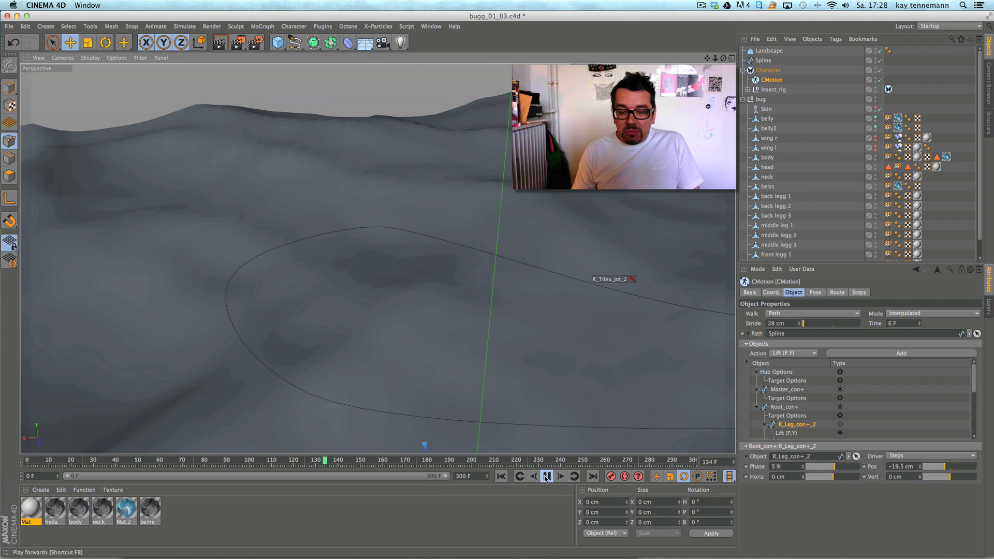
right_click_drag(555, 346, 502, 363, "alt")
middle_click_drag(561, 339, 372, 268, "alt")
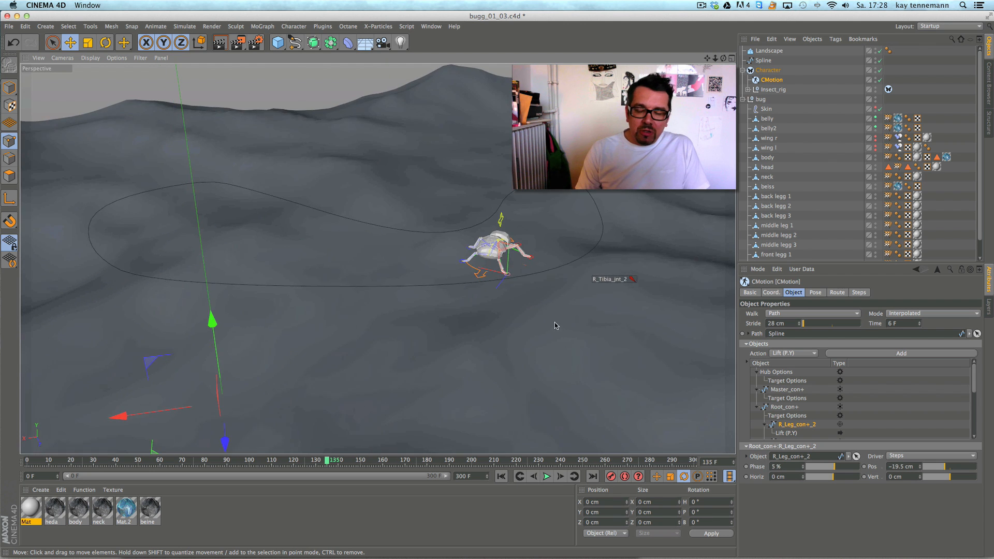
left_click_drag(550, 328, 449, 326, "alt")
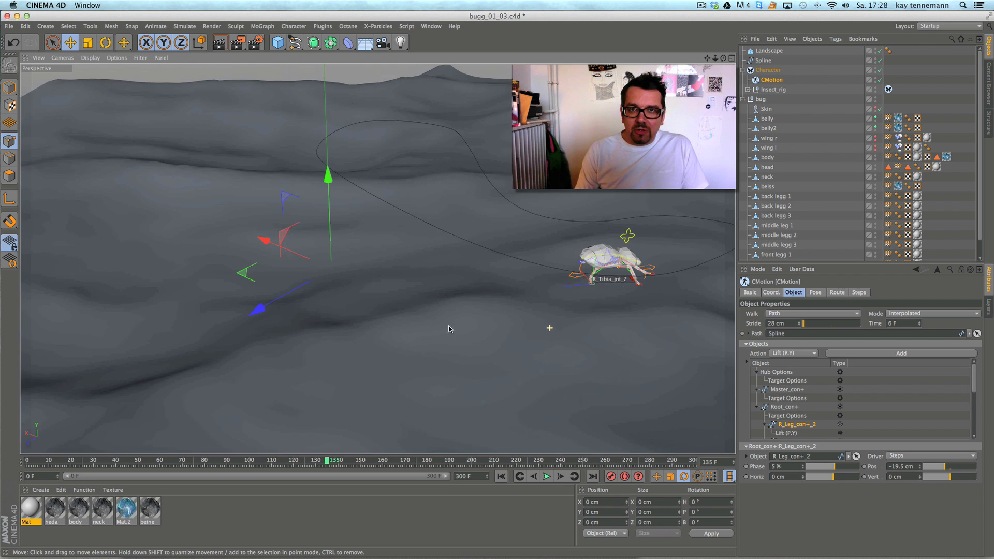
middle_click_drag(552, 301, 438, 313, "alt")
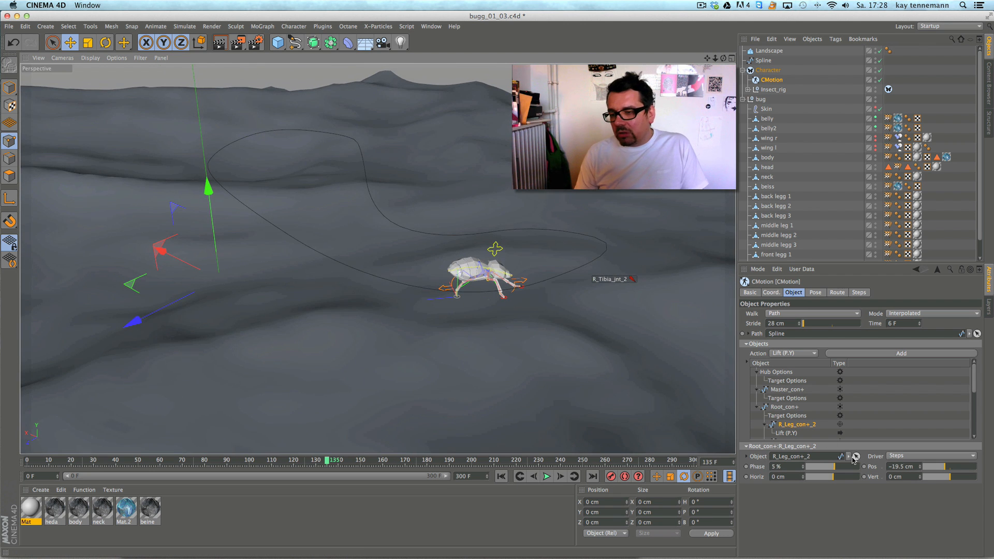
left_click(910, 467)
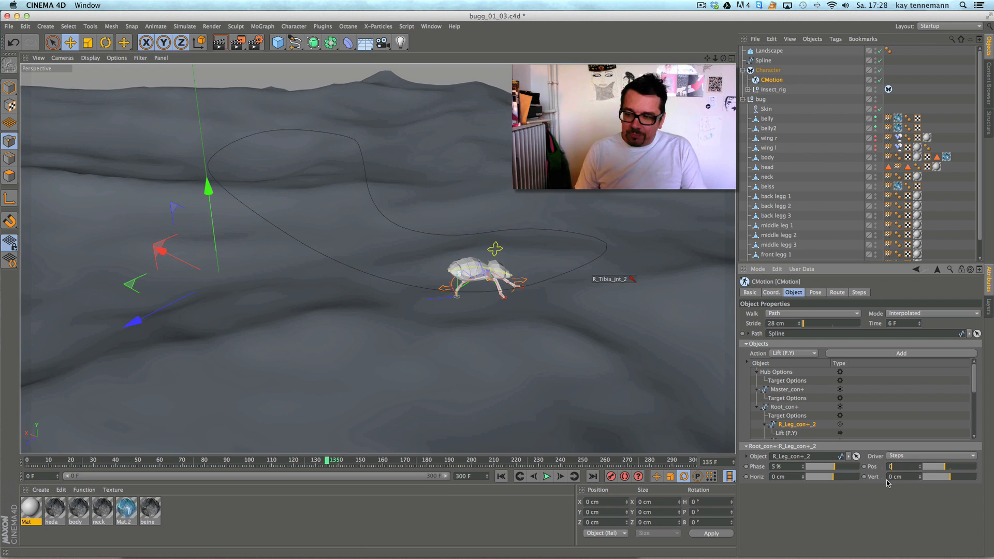
- Play the walk up close to check the bug's leg motion
scroll(539, 326, "up", 8)
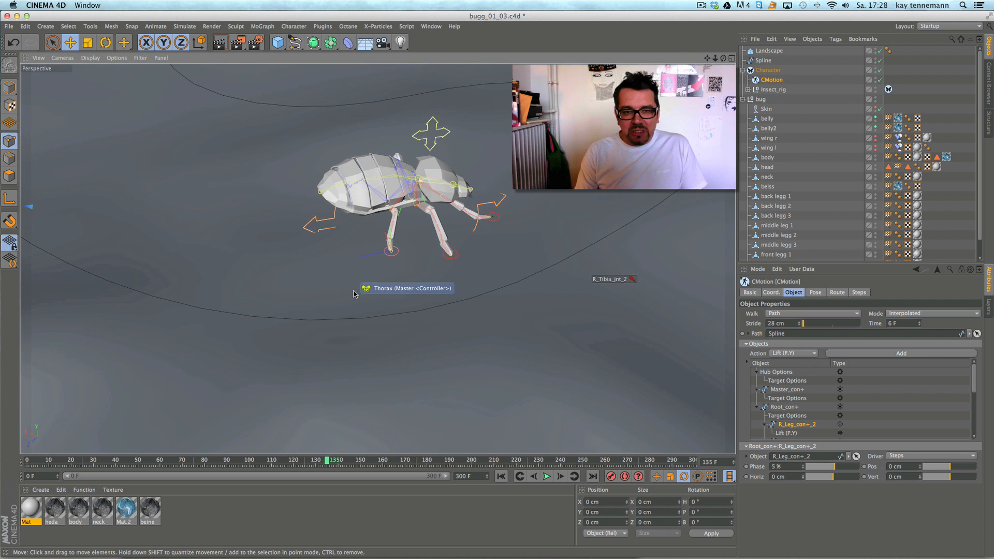
left_click_drag(354, 293, 450, 356, "alt")
left_click(546, 476)
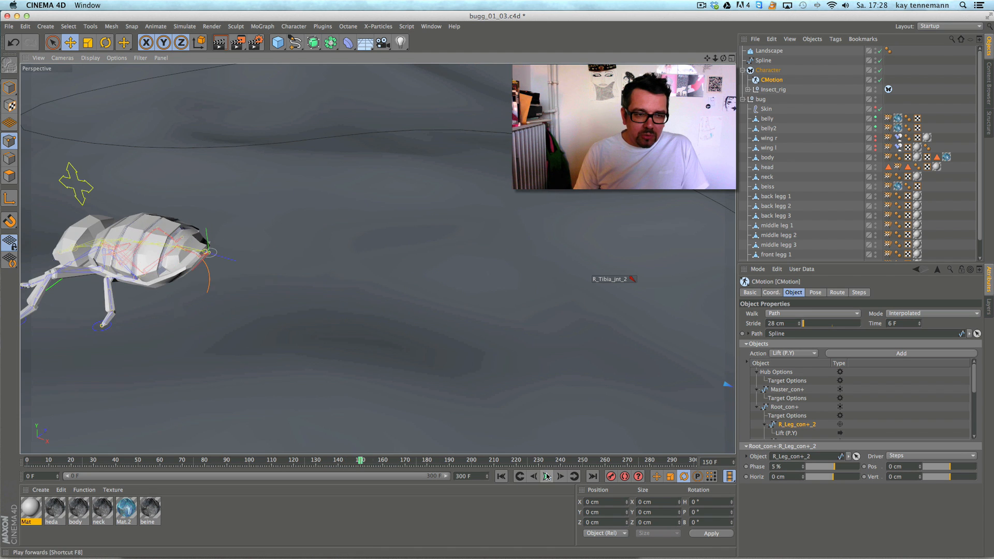
left_click_drag(530, 326, 621, 301, "alt")
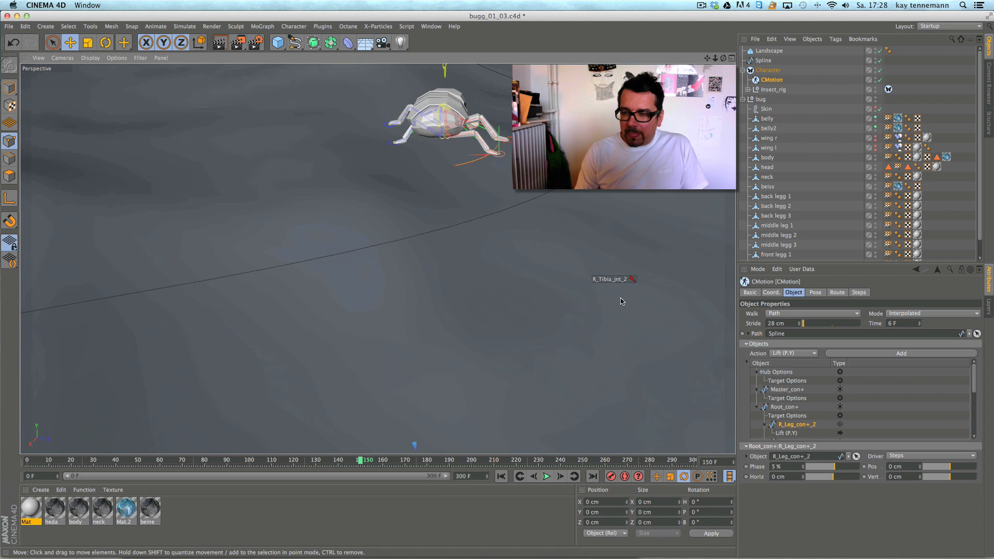
- Set CMotion's Time to 25 F and play the walk from frame 0 with the bug in close view
left_click(913, 325)
key("Return")
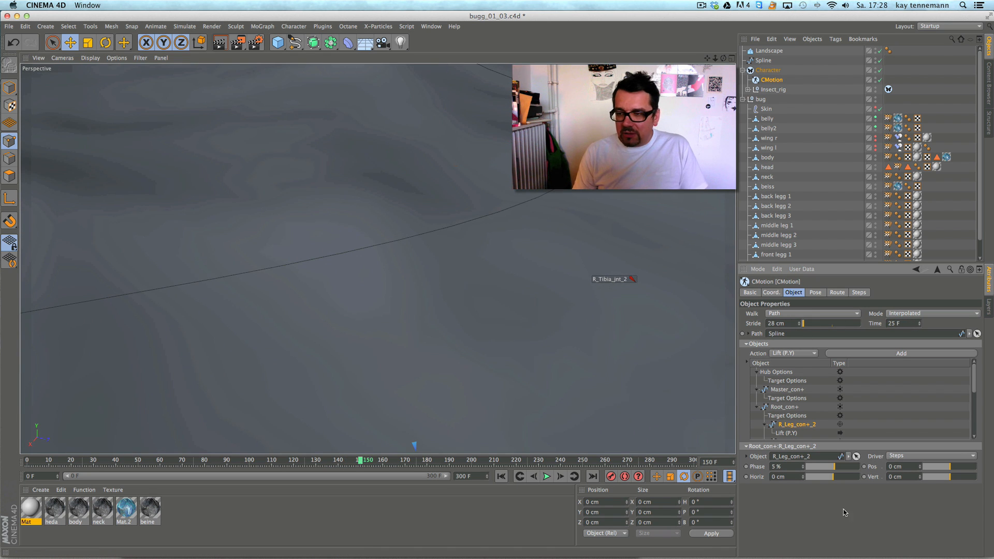
left_click(501, 477)
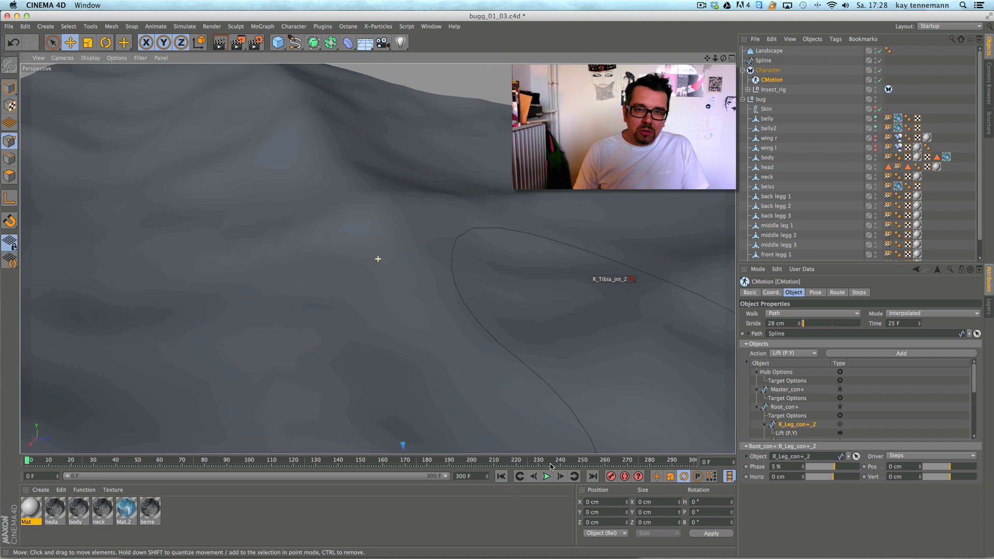
right_click_drag(607, 336, 332, 336, "alt")
middle_click_drag(583, 408, 461, 230, "alt")
right_click_drag(436, 339, 595, 285, "alt")
middle_click_drag(459, 212, 472, 330, "alt")
right_click_drag(466, 340, 559, 303, "alt")
left_click_drag(539, 292, 531, 220, "alt")
middle_click_drag(299, 225, 377, 258, "alt")
right_click_drag(666, 295, 626, 320, "alt")
left_click_drag(625, 320, 600, 390, "alt")
left_click(549, 476)
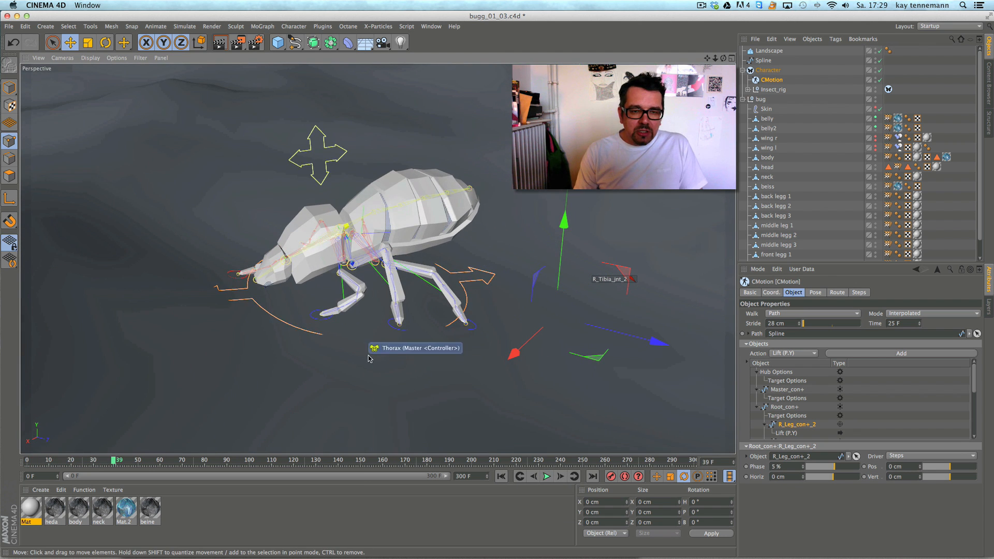
- Replay the walk with the 25 F timing and examine the legs from both sides of the bug
left_click_drag(368, 356, 385, 362, "alt")
middle_click_drag(382, 357, 533, 334, "alt")
left_click_drag(524, 333, 510, 347, "alt")
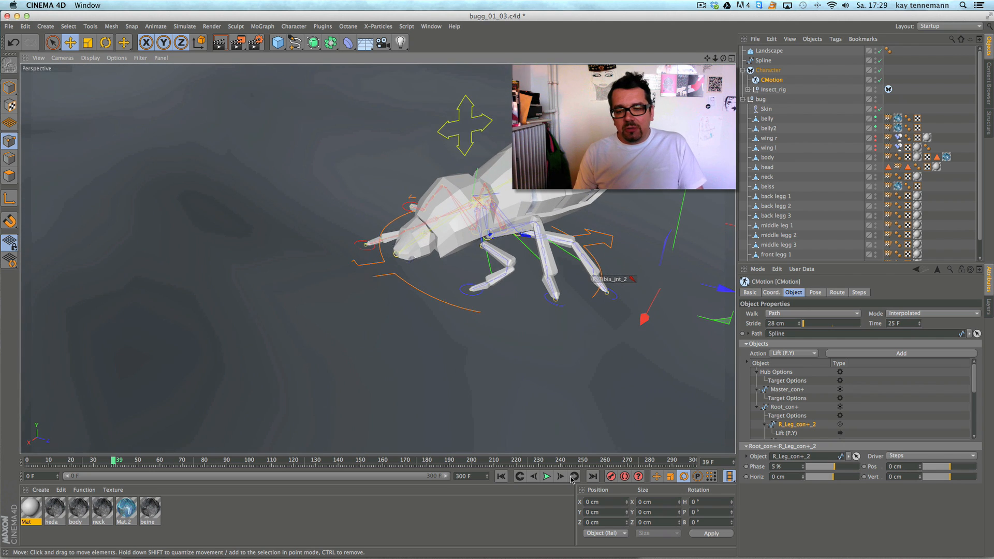
left_click(547, 477)
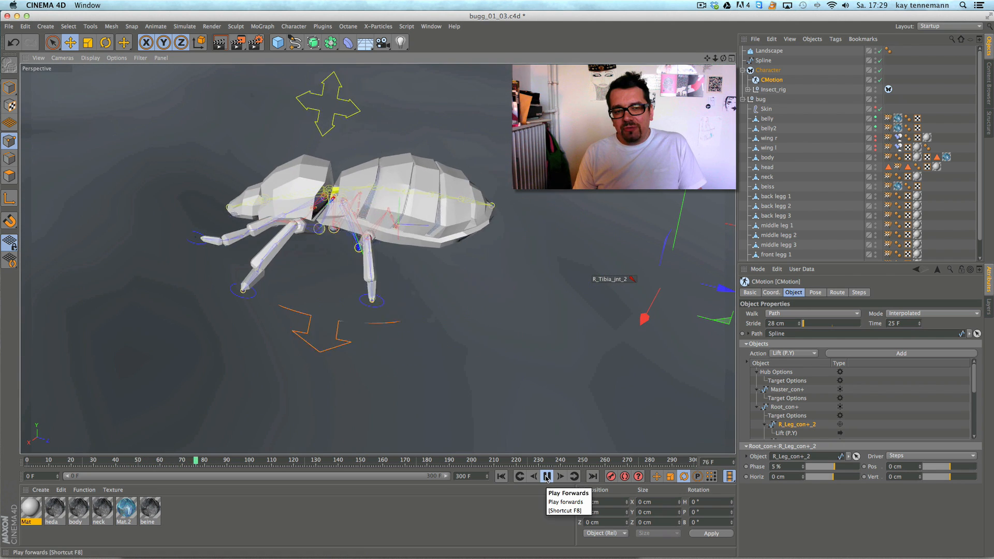
left_click(548, 478)
left_click_drag(246, 290, 643, 281, "alt")
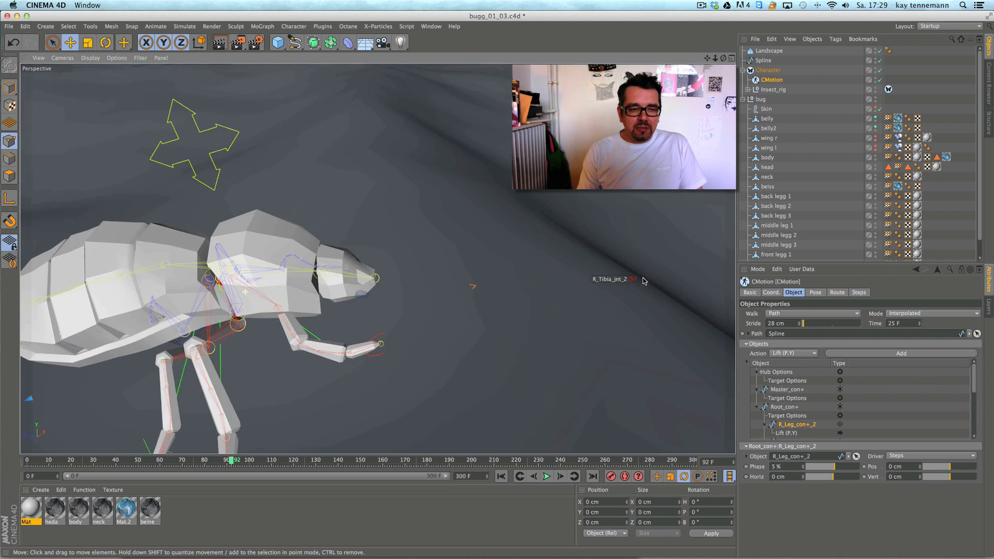
right_click_drag(489, 304, 436, 330, "alt")
left_click(501, 476)
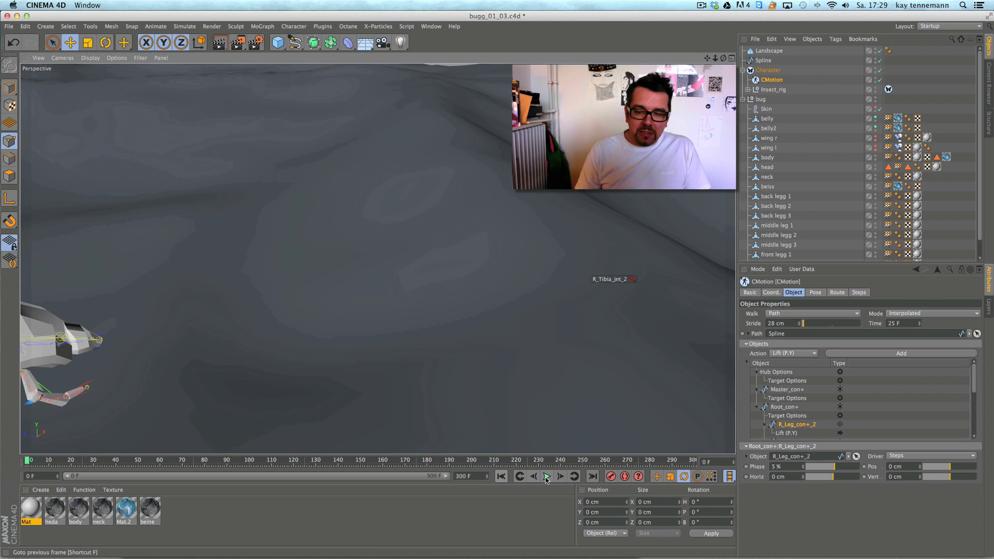
left_click(547, 477)
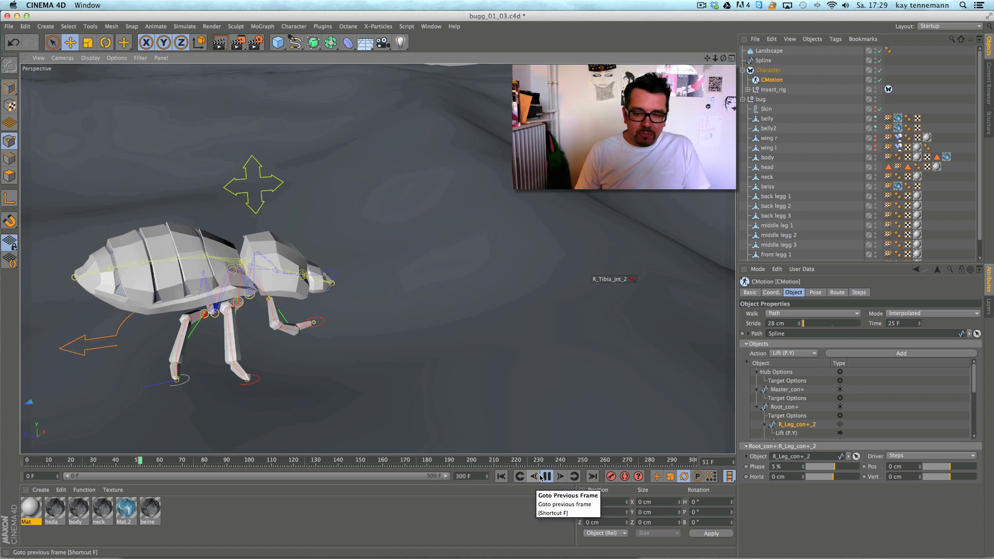
left_click(548, 477)
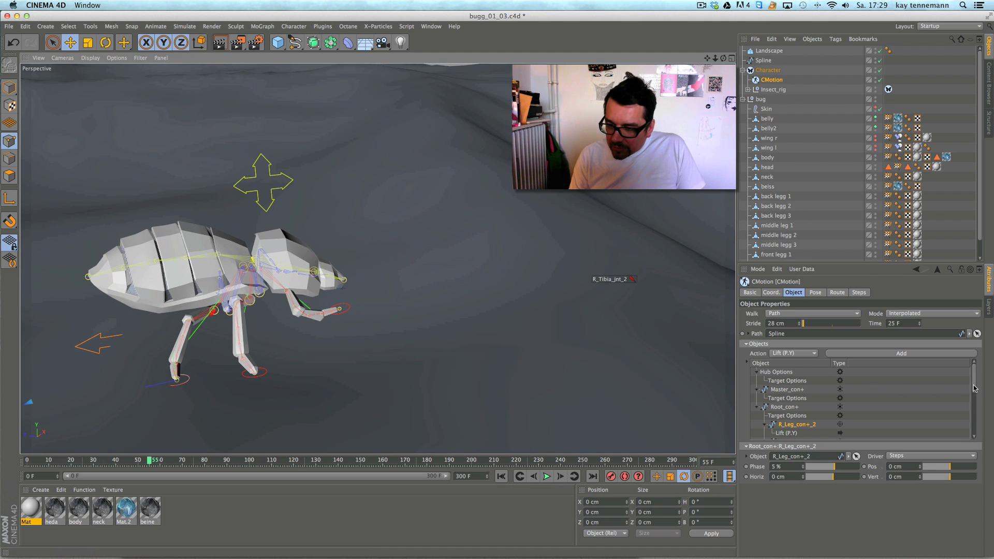
- Set R_Leg_con+_2 to a Pos of -3.5 cm and a Phase of 35 %, and play the walk
left_click_drag(974, 388, 974, 394)
left_click_drag(950, 468, 951, 468)
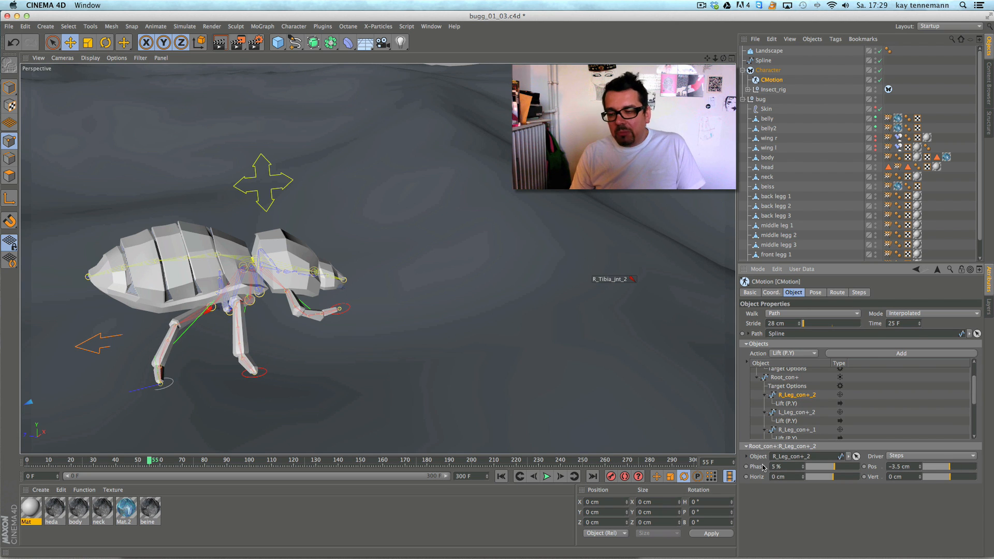
left_click_drag(840, 470, 844, 469)
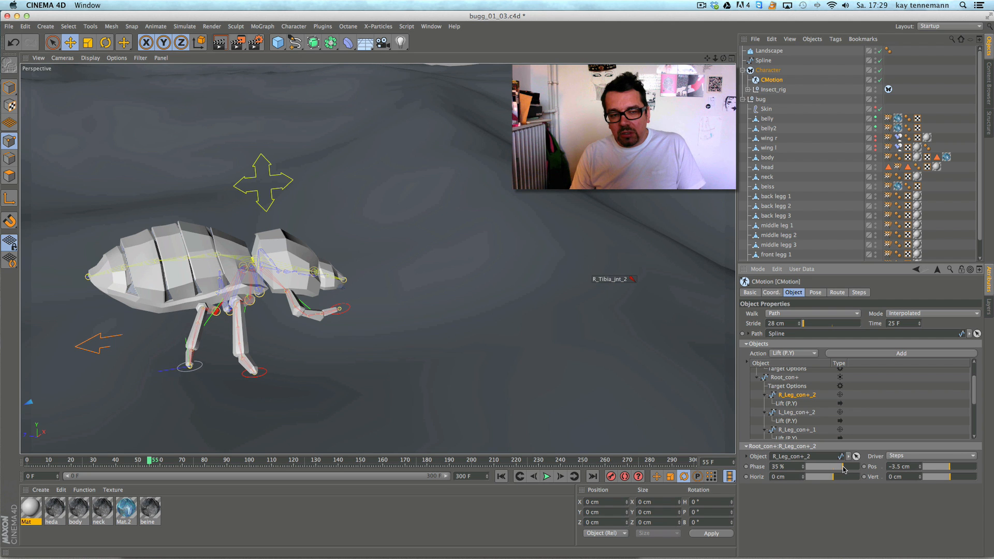
left_click(521, 478)
left_click(547, 477)
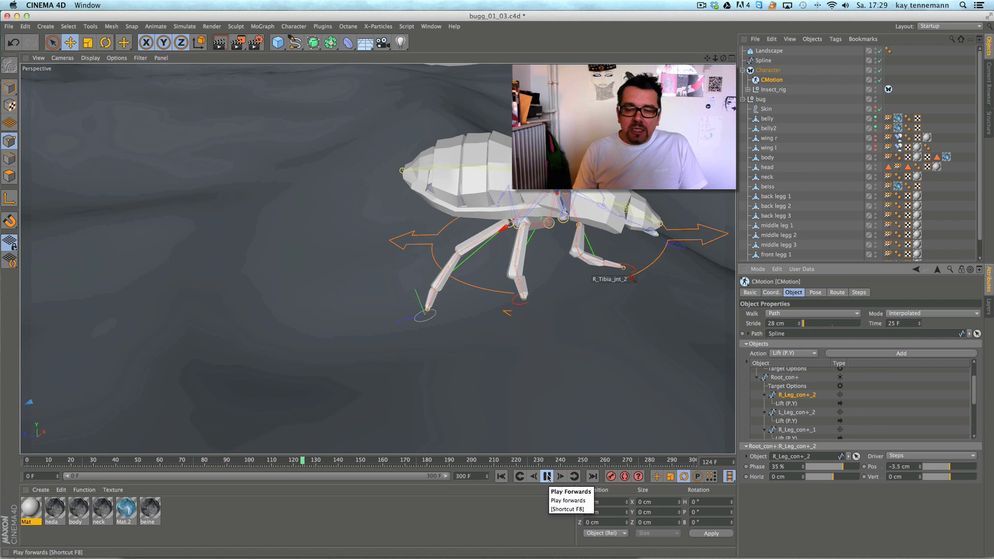
left_click(547, 477)
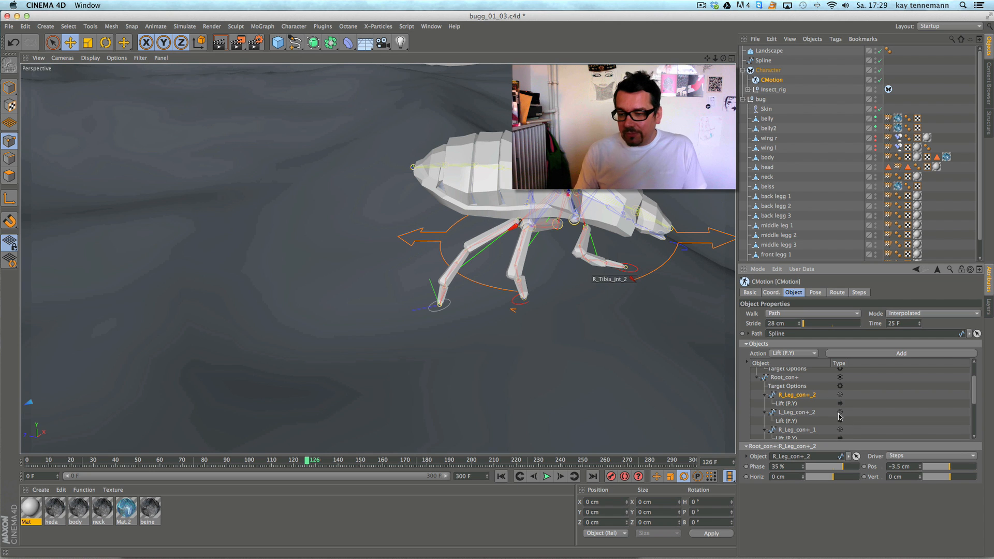
- Set the Phase of R_Leg_con+_2 to 9 % and play the walk in a wider view of the landscape
left_click_drag(841, 471, 839, 473)
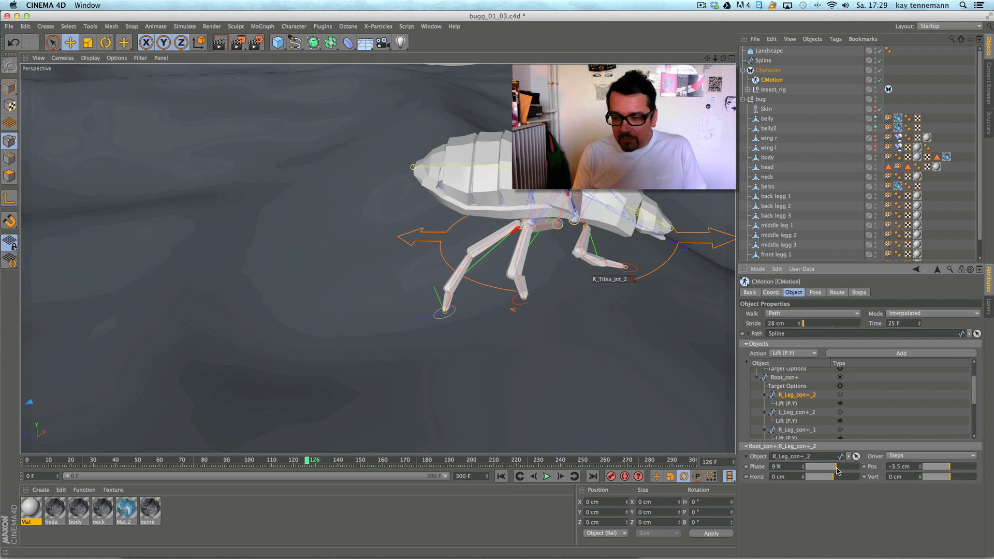
left_click(547, 476)
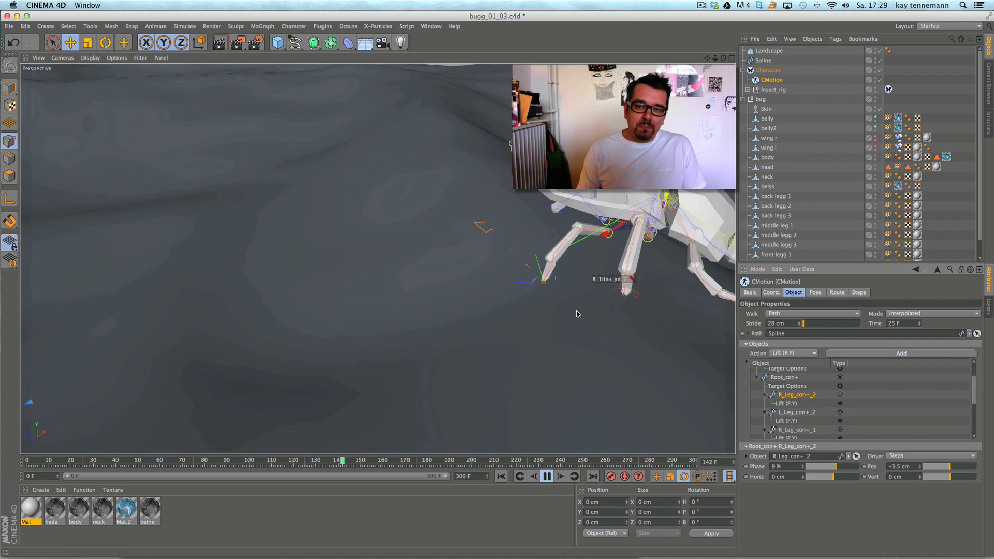
scroll(537, 312, "down", 5)
middle_click_drag(537, 312, 323, 259, "alt")
left_click_drag(485, 299, 465, 311, "alt")
middle_click_drag(403, 315, 469, 311, "alt")
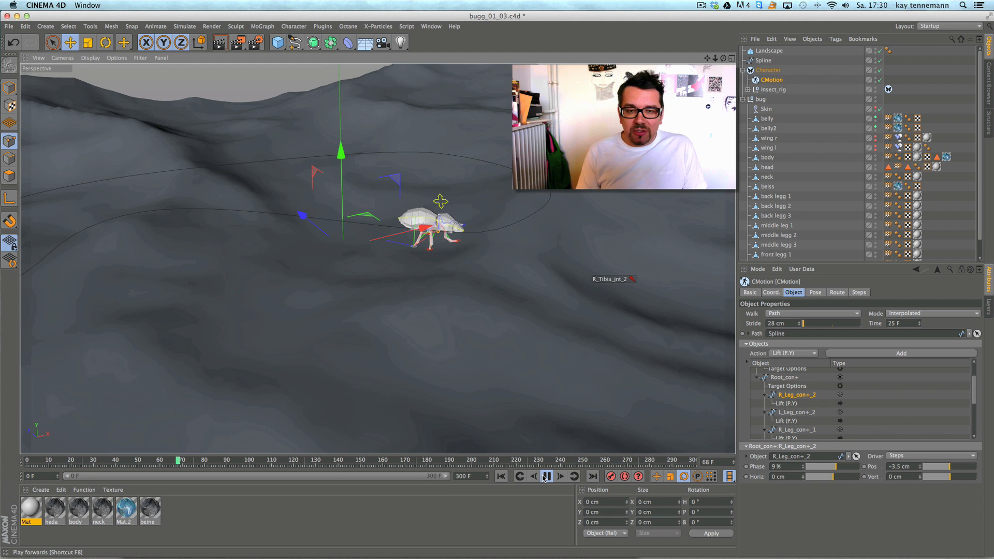
- Collapse the bug hierarchy, deselect everything, and watch the bug walk along the spline before stopping playback
left_click(744, 99)
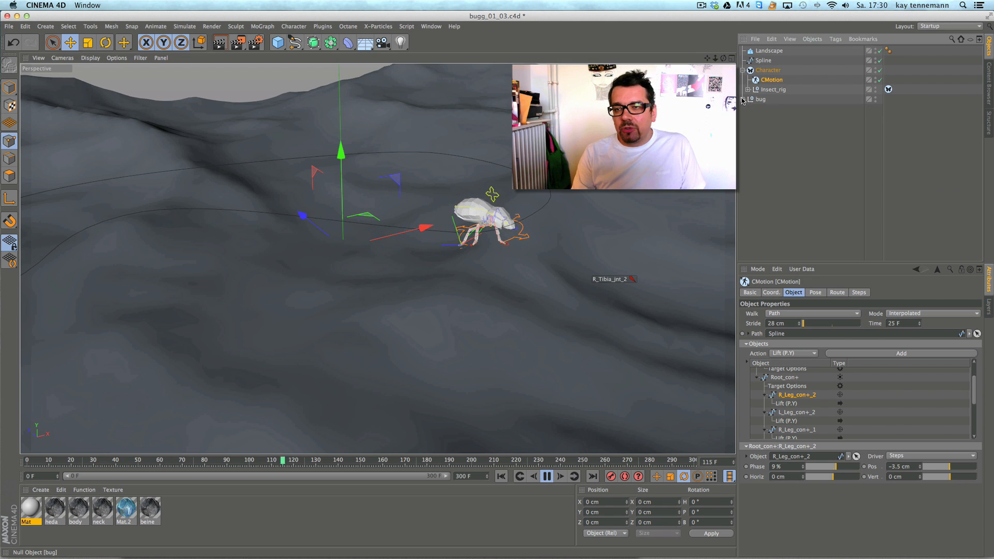
left_click(786, 134)
scroll(615, 221, "up", 5)
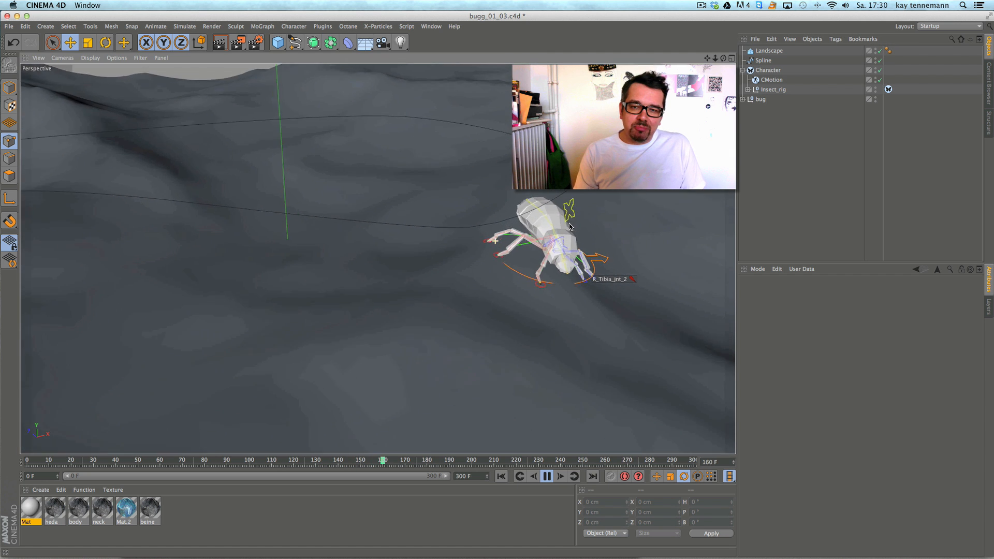
middle_click_drag(615, 221, 549, 239, "alt")
scroll(622, 237, "down", 4)
left_click_drag(552, 256, 547, 252, "alt")
middle_click_drag(513, 259, 609, 253, "alt")
left_click(547, 476)
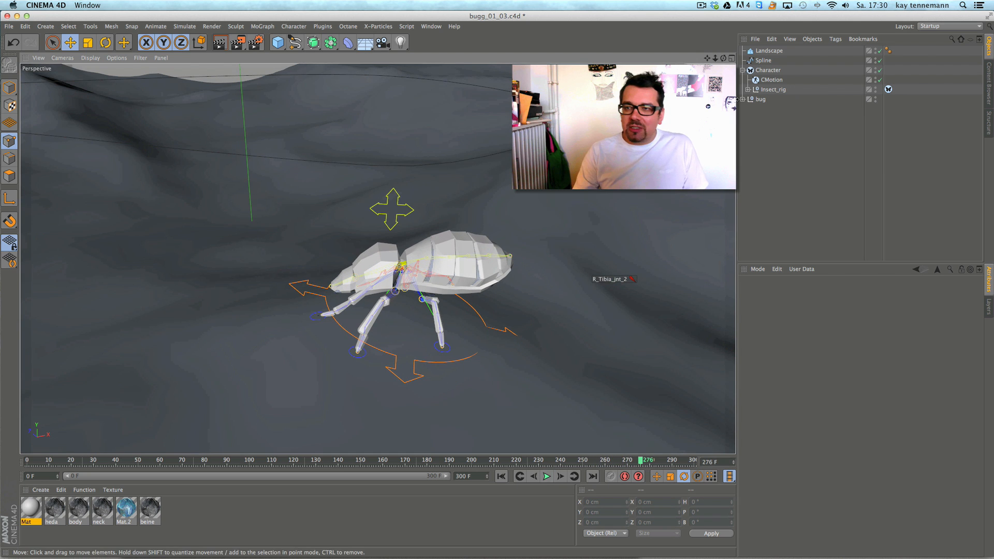
- Expand Insect_rig, inspect its Root_con+ and Thorax_null objects, and play the walk to frame 16
left_click(745, 99)
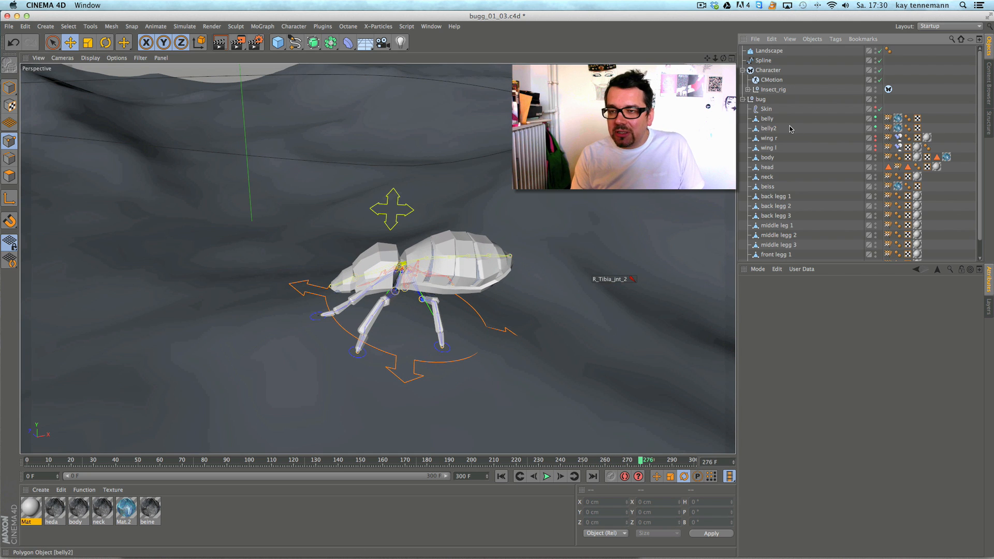
left_click(744, 99)
left_click(748, 89)
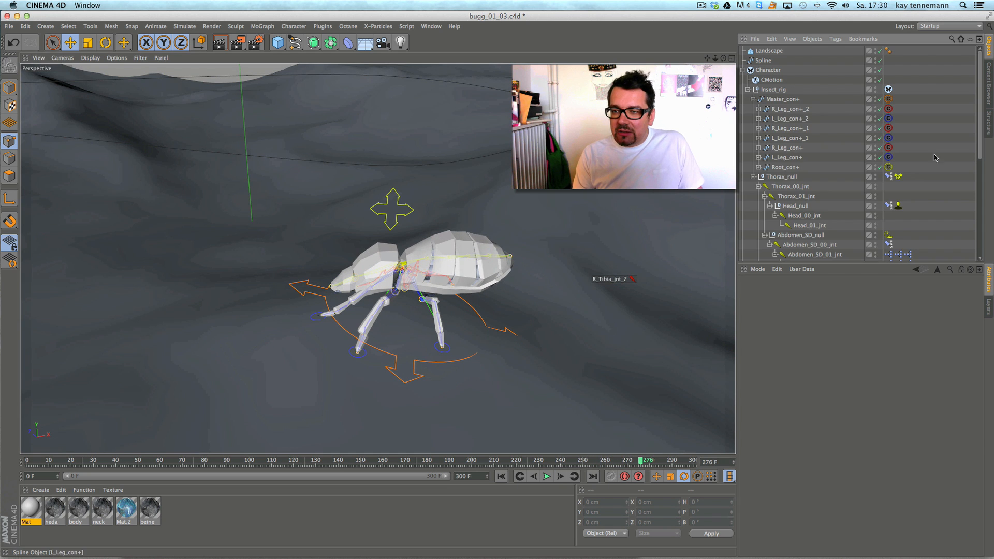
left_click(790, 168)
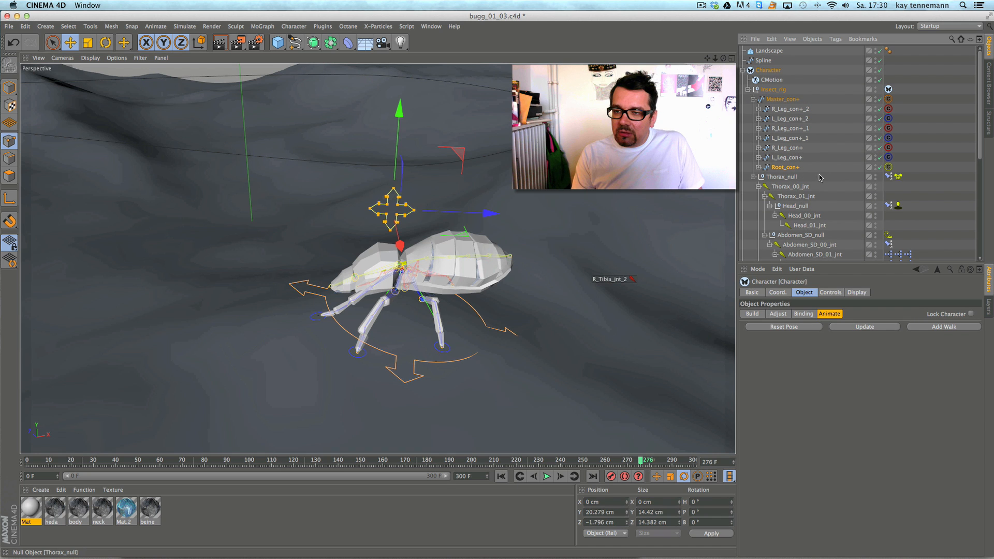
left_click(799, 187)
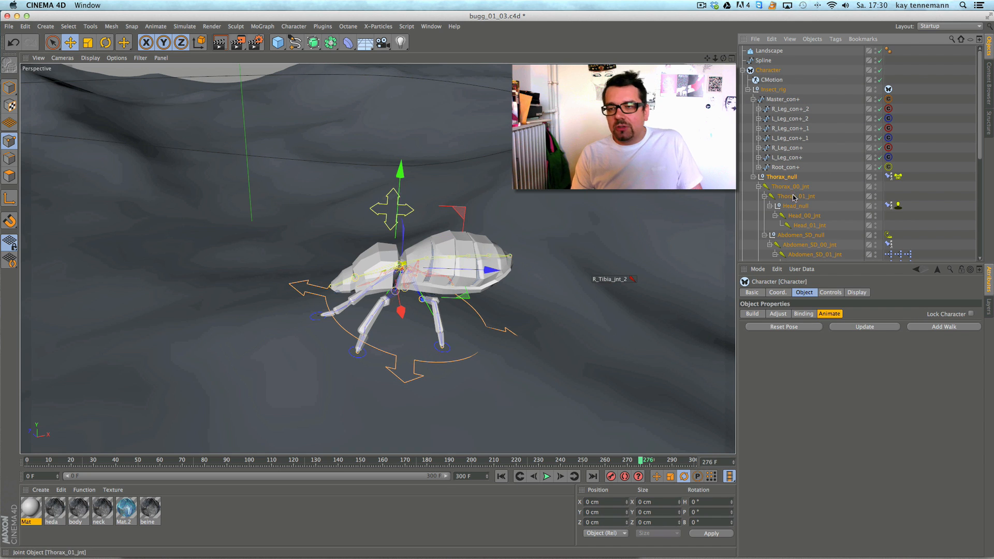
left_click(546, 476)
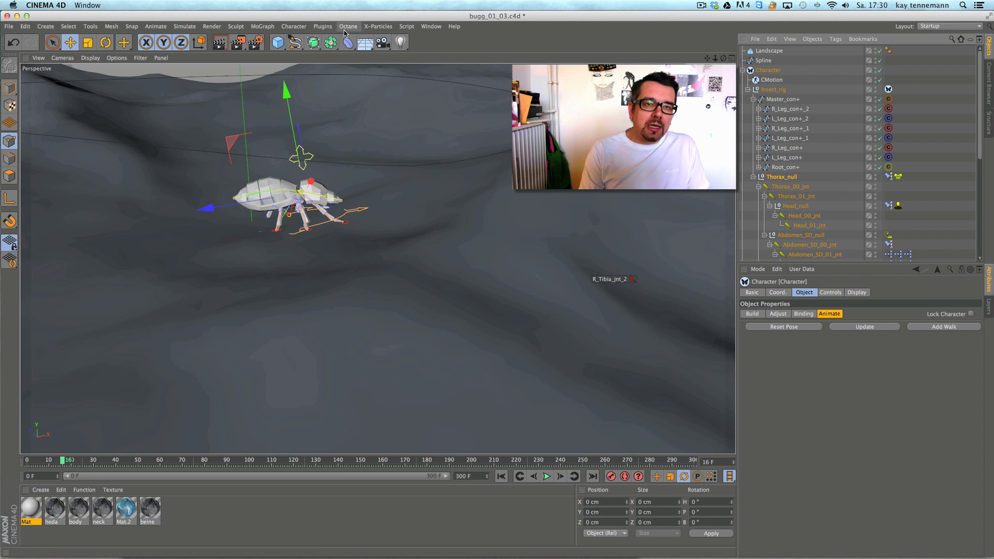
- Add a null object to the scene and rename it transporter
left_click(45, 26)
mouse_move(52, 41)
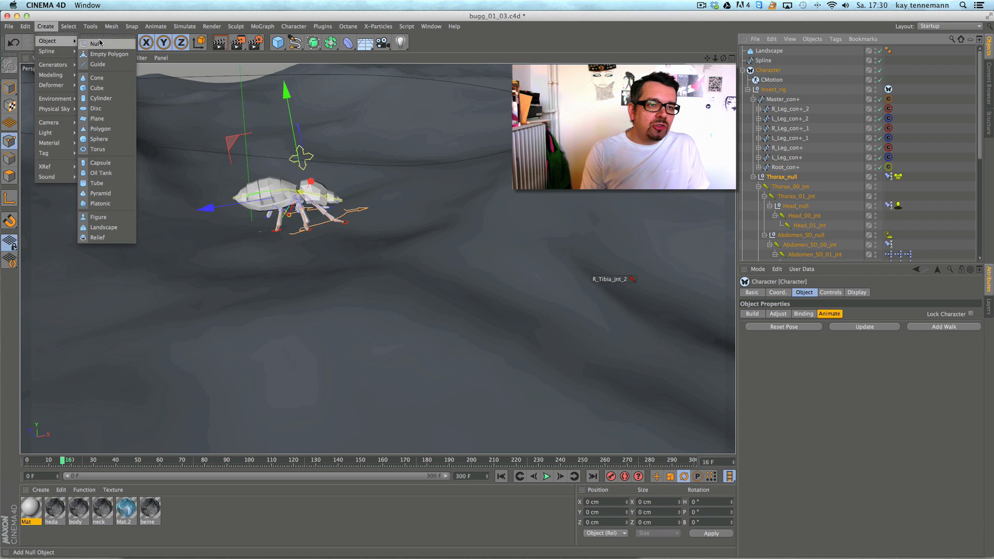
left_click(103, 45)
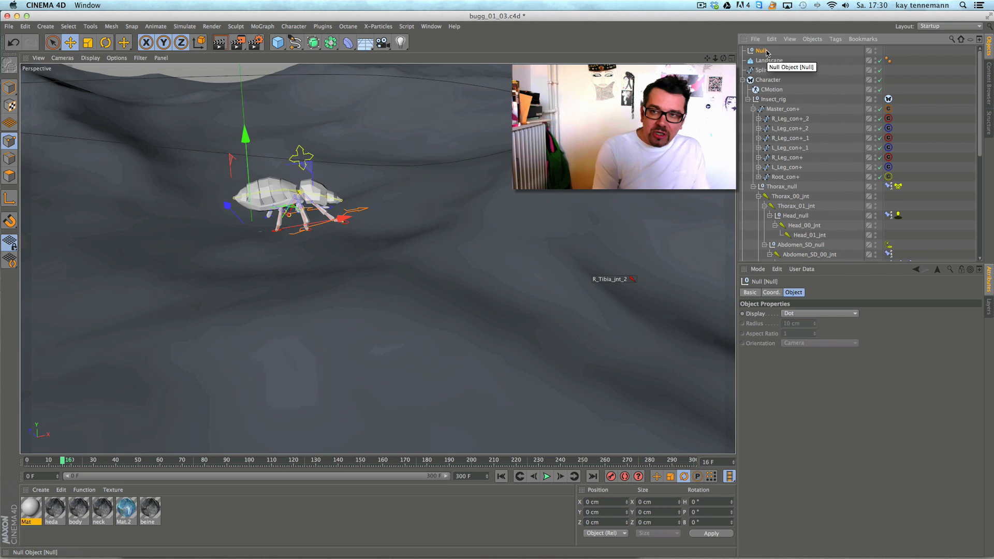
double_click(762, 51)
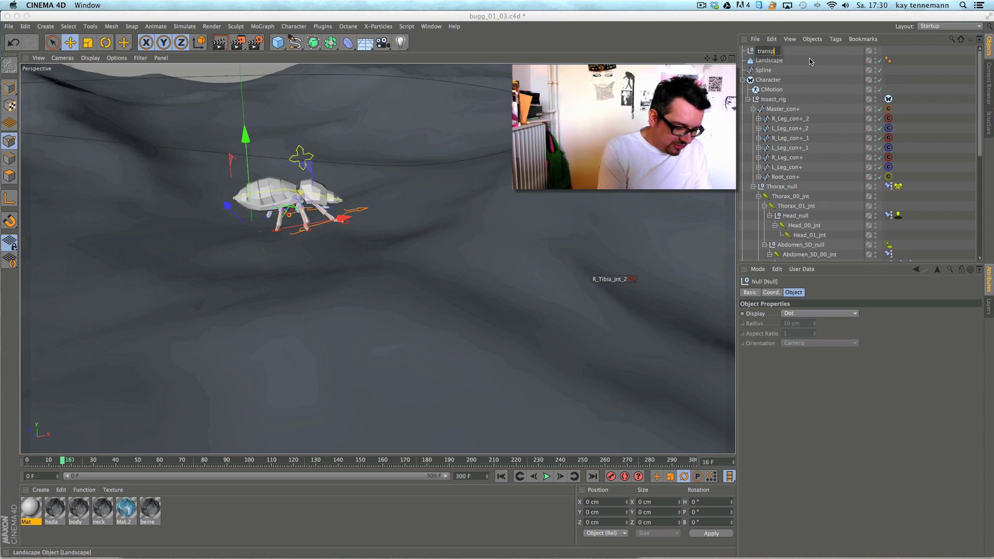
key("Return")
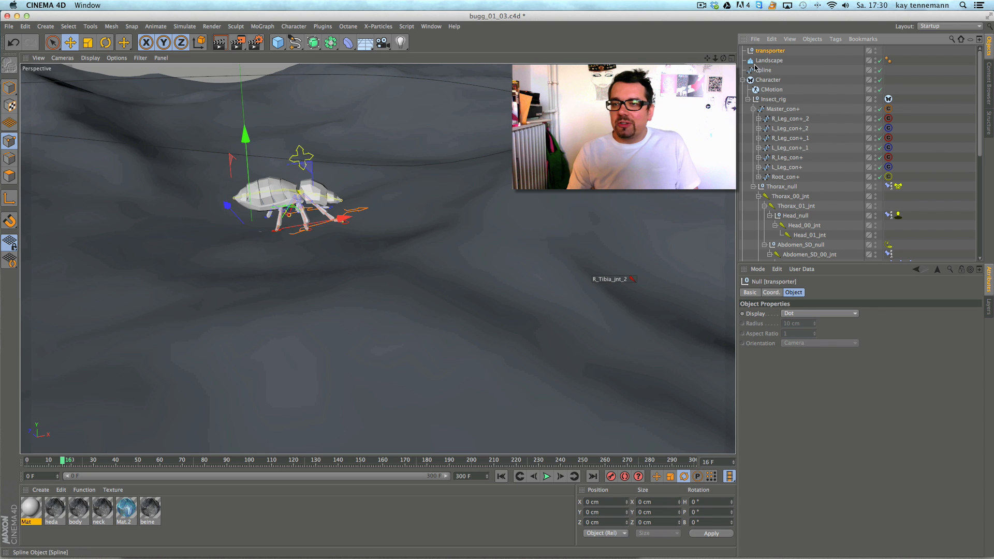
- Add an XPresso tag to the transporter null and place enlarged transporter and Thorax_null nodes in its graph
right_click(770, 52)
mouse_move(788, 55)
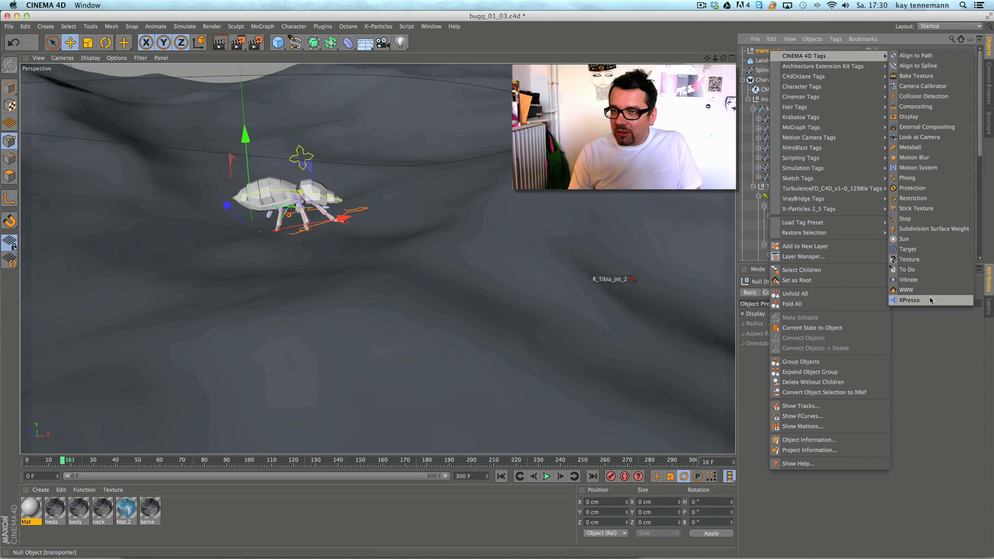
left_click(931, 300)
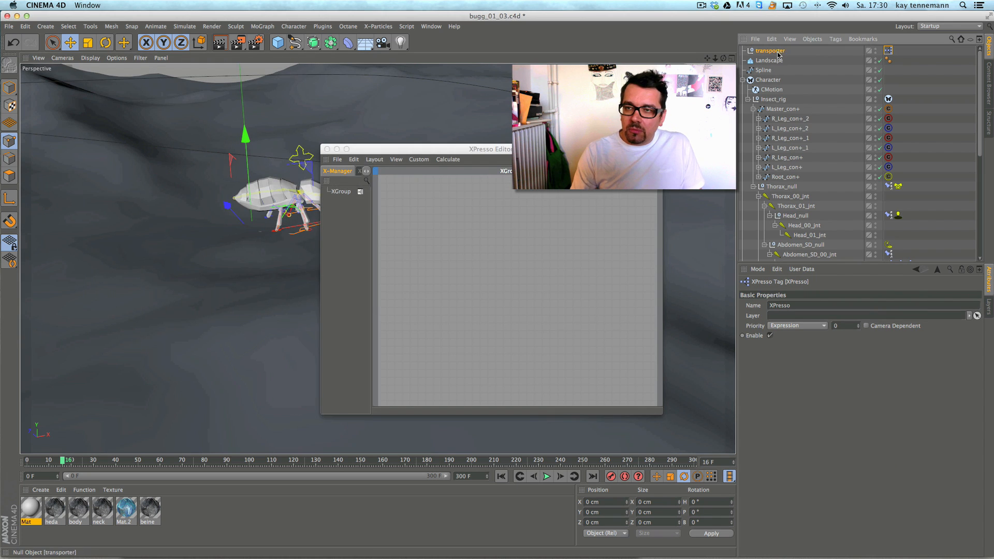
left_click_drag(583, 231, 611, 320)
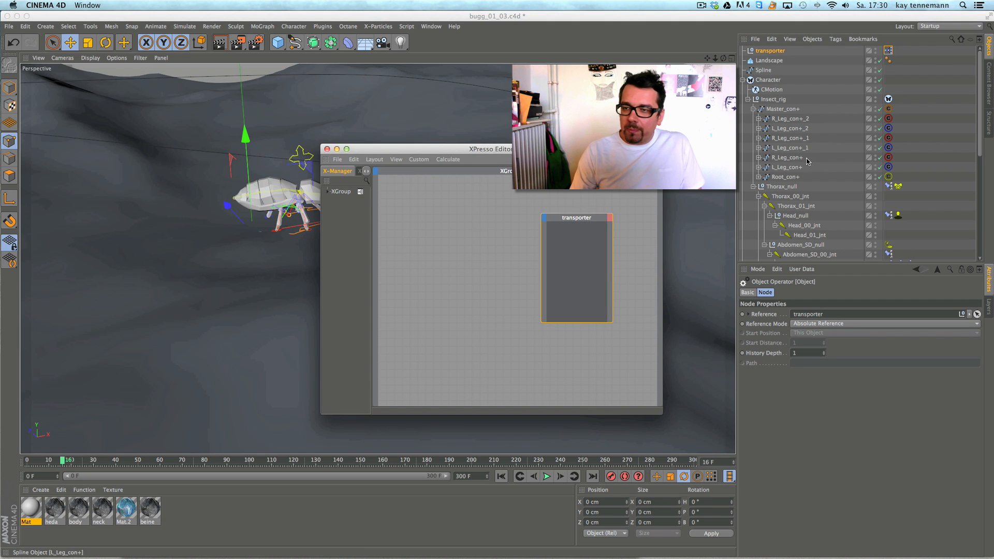
left_click_drag(785, 191, 770, 194)
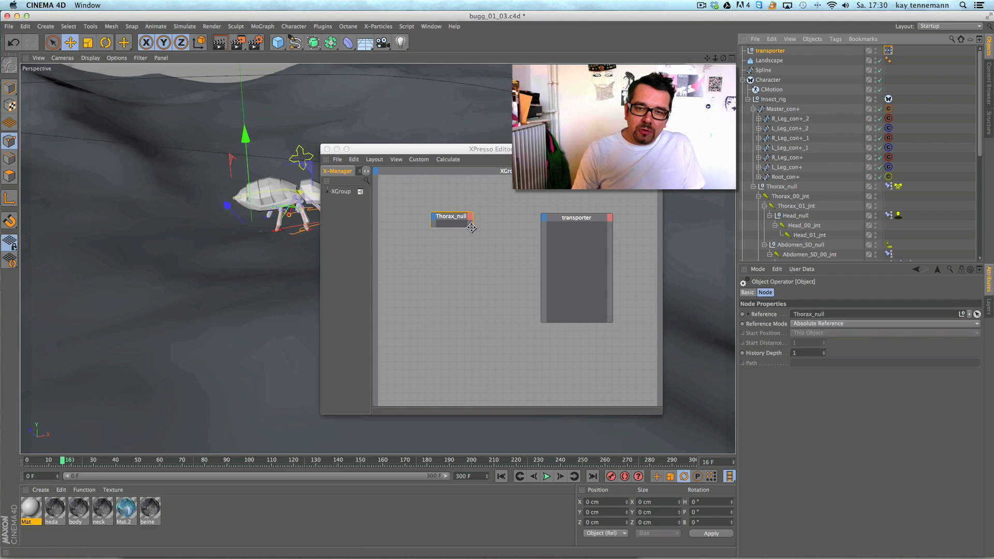
left_click_drag(471, 227, 475, 332)
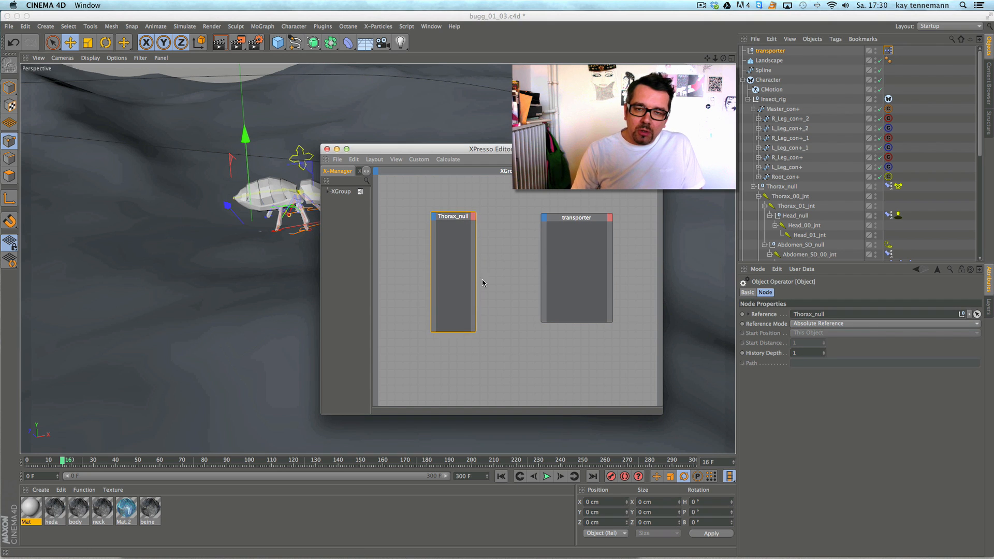
- Give the Thorax_null node Global Position and Global Rotation output ports
left_click(474, 216)
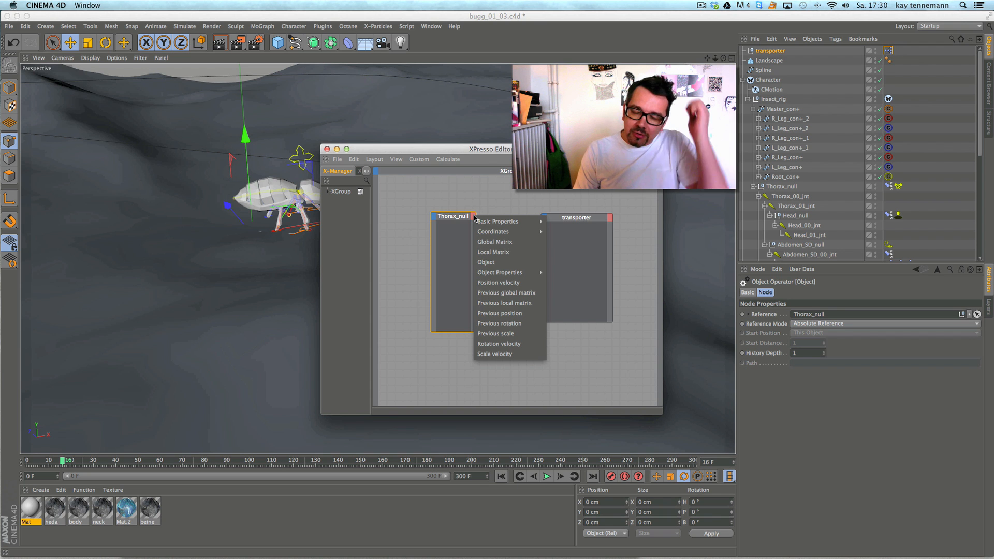
mouse_move(483, 236)
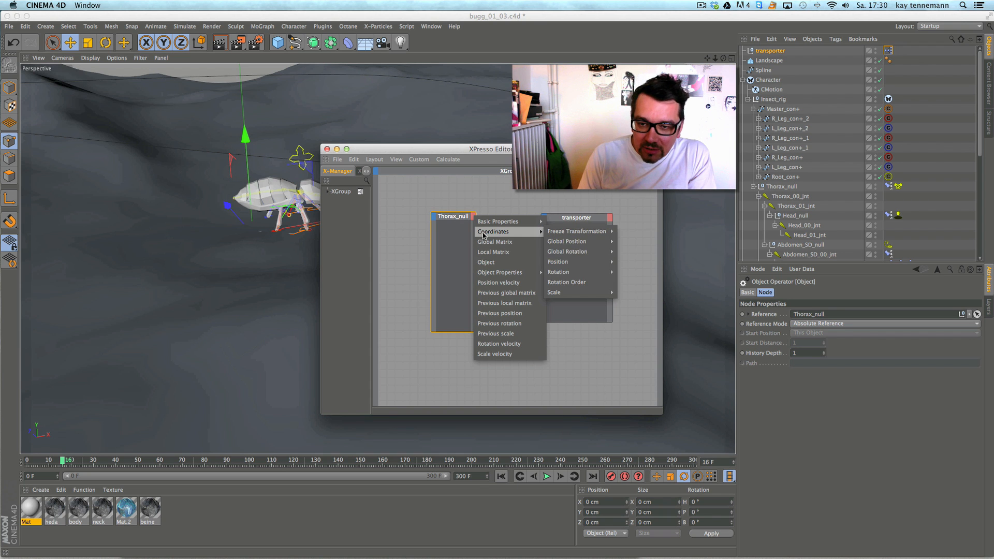
mouse_move(576, 245)
left_click(642, 244)
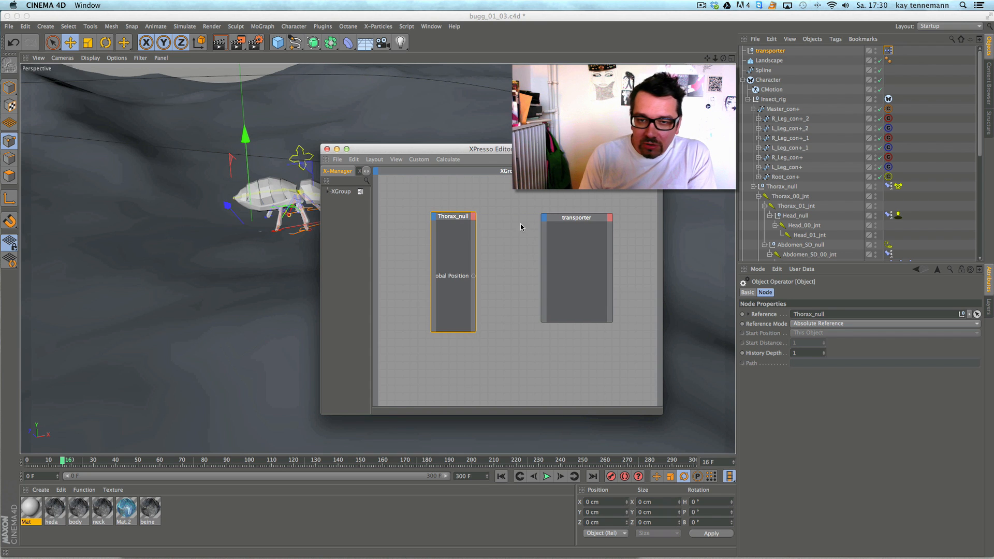
left_click(473, 217)
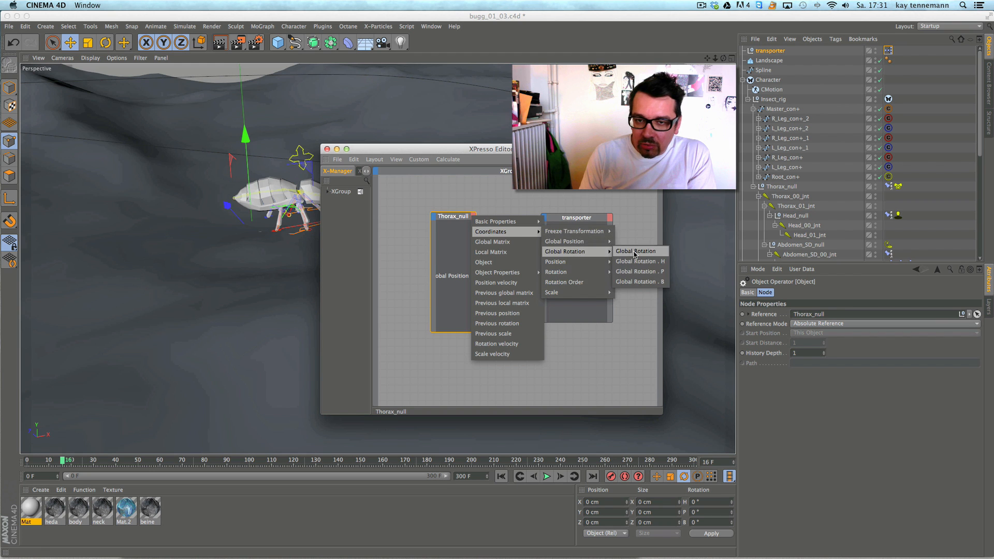
left_click(635, 252)
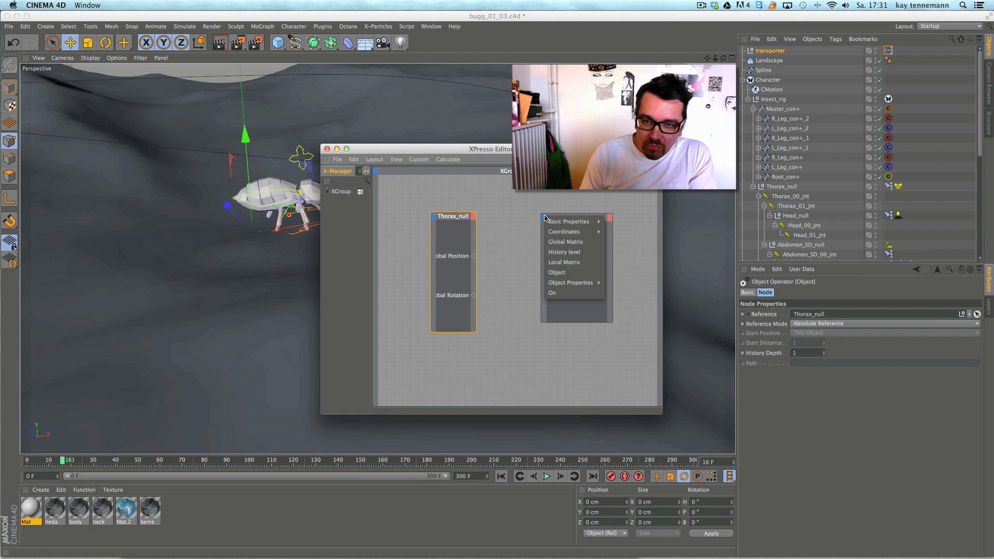
- Add Global Position and Global Rotation inputs to the transporter node and wire Thorax_null's matching outputs to them
mouse_move(563, 234)
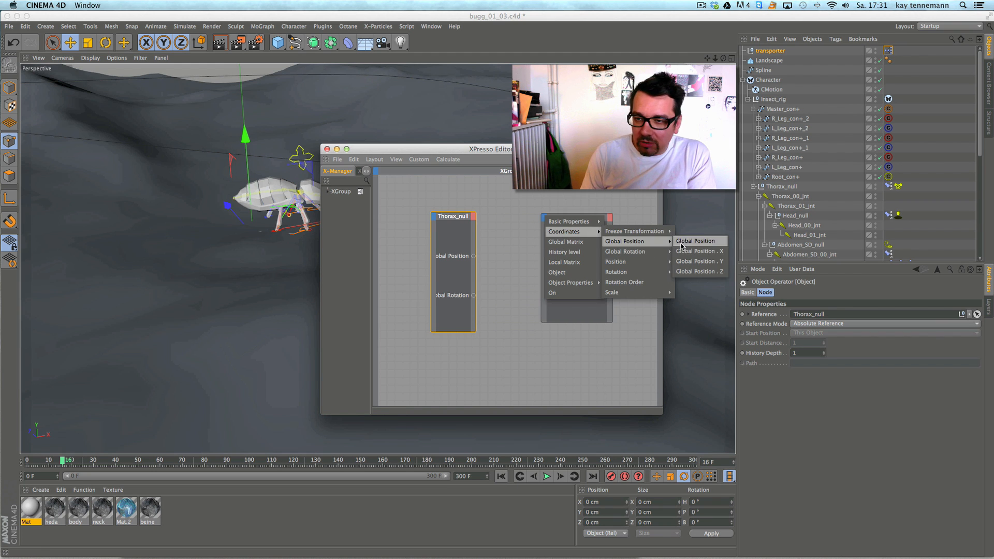
left_click(694, 241)
left_click(543, 218)
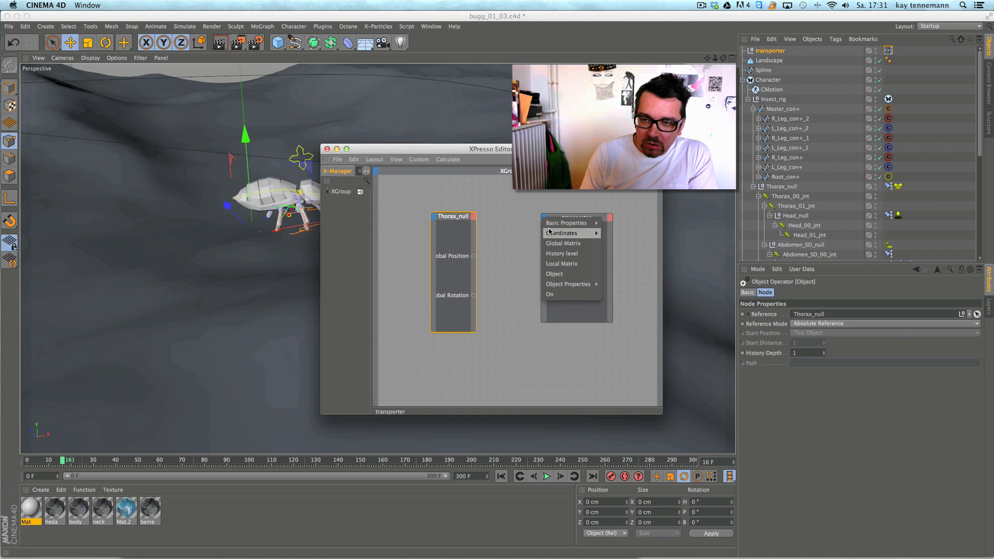
mouse_move(563, 233)
left_click(694, 253)
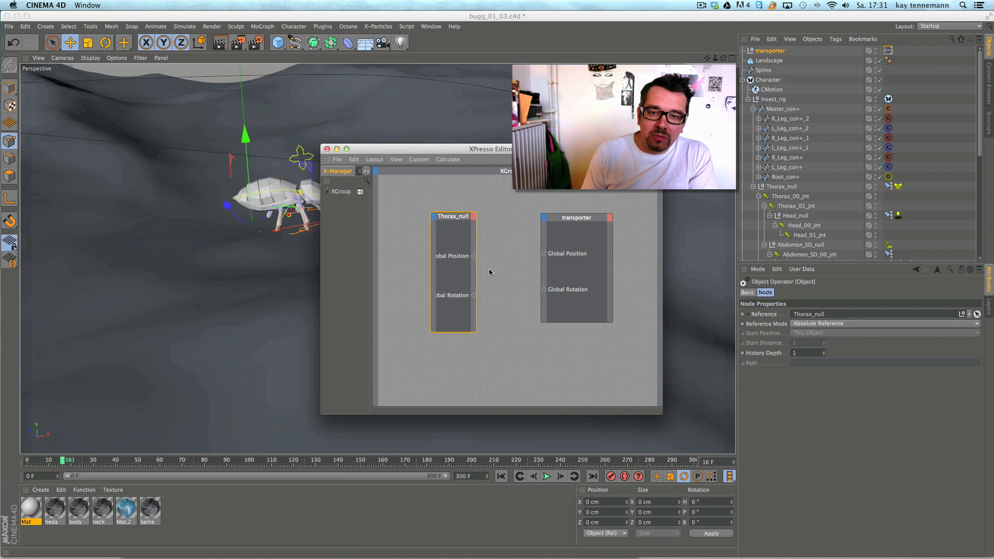
left_click_drag(430, 335, 400, 327)
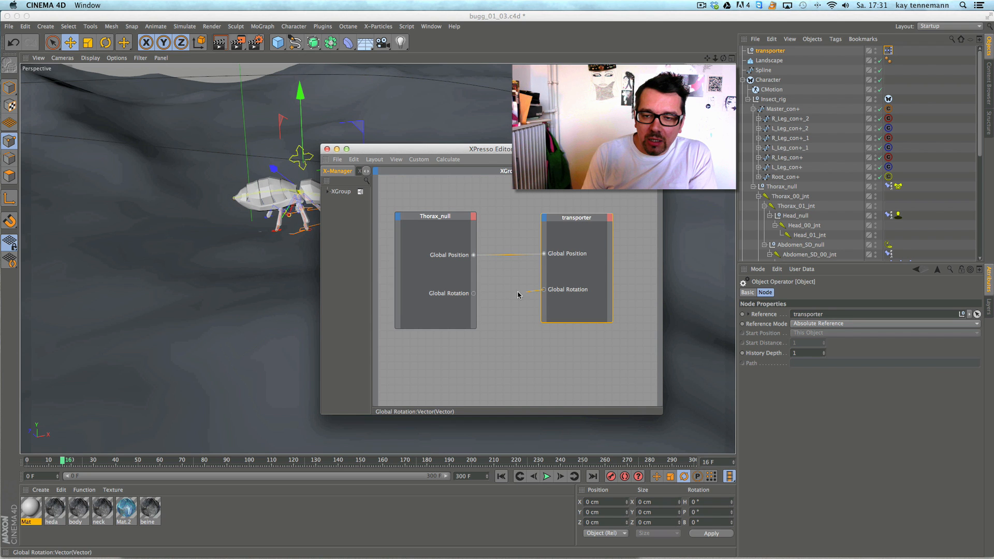
left_click(327, 149)
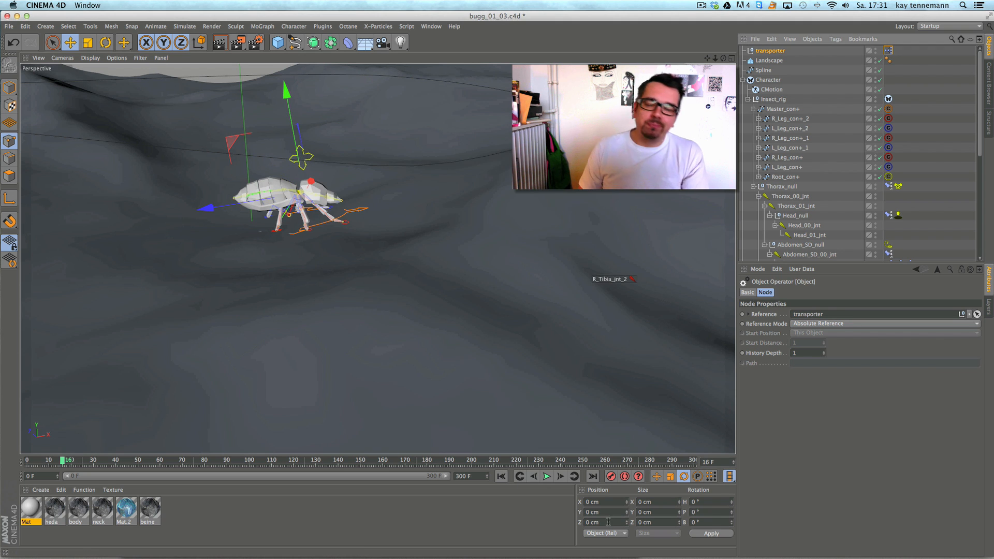
- Collapse the Character hierarchy and, at frame 0, add a cube scaled uniformly to about 54.8 cm
left_click(743, 80)
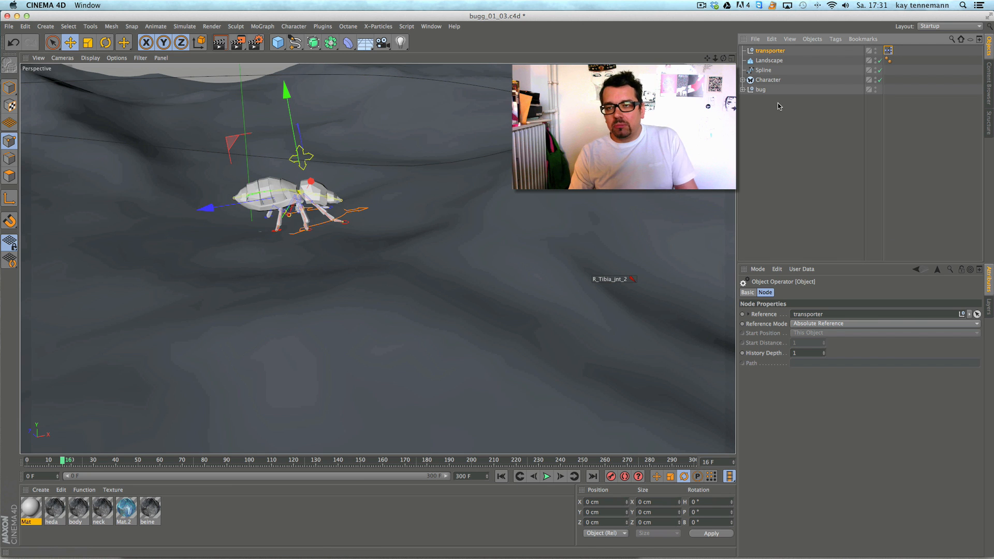
left_click_drag(449, 223, 483, 226, "alt")
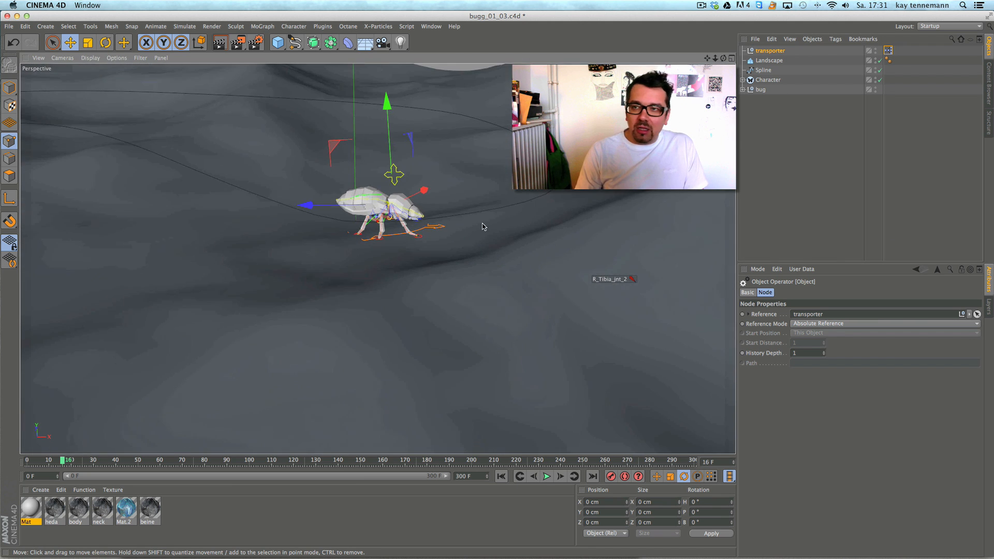
left_click(501, 475)
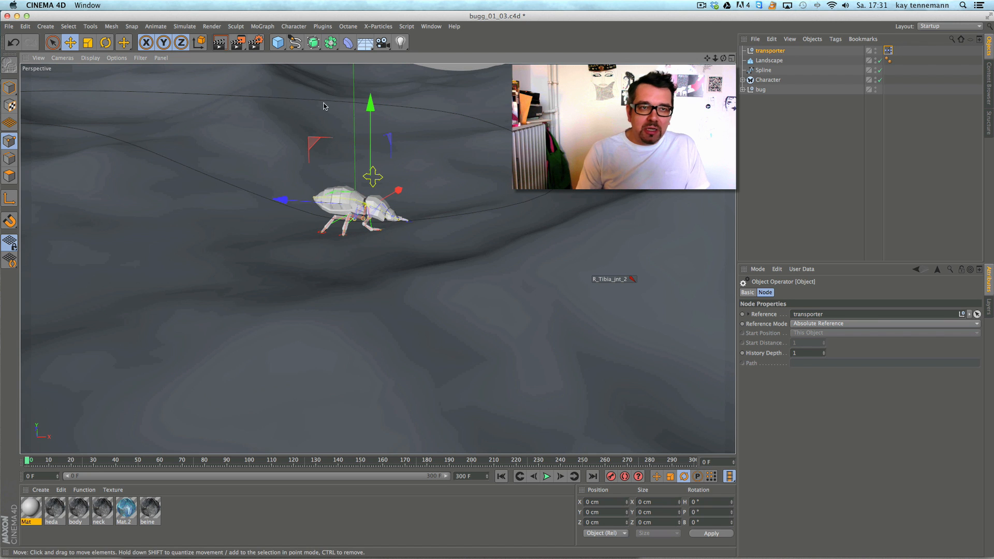
left_click(278, 43)
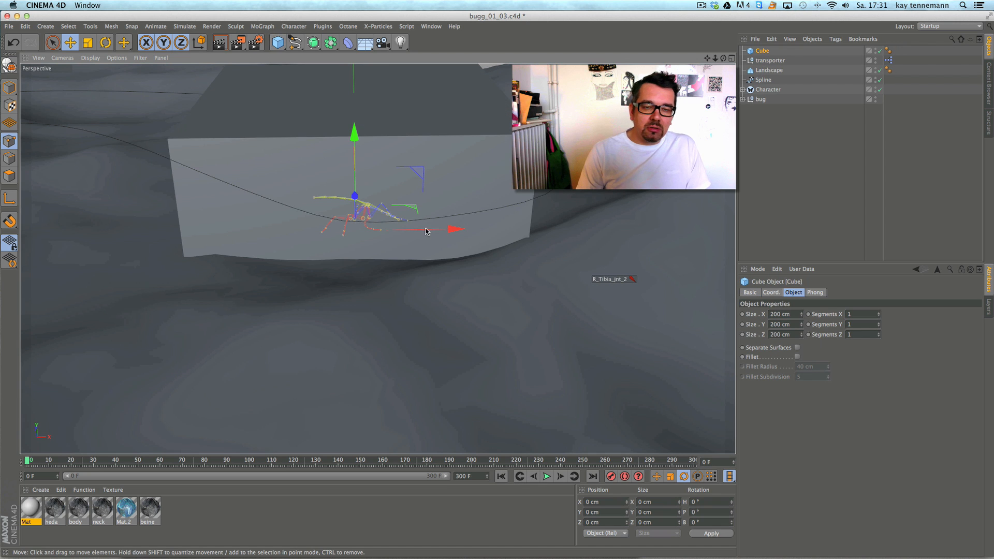
left_click(88, 47)
left_click(10, 88)
left_click_drag(582, 303, 125, 177)
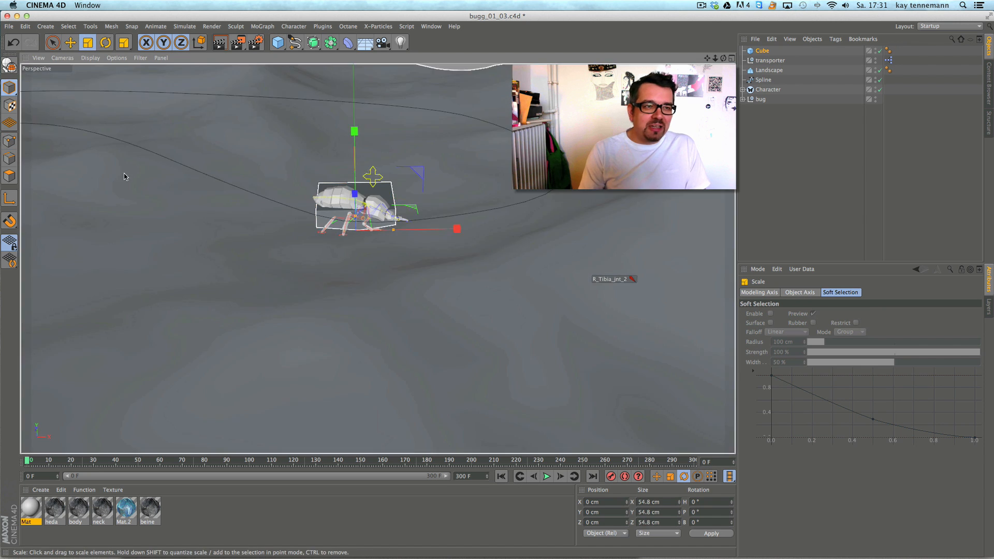
- Raise the cube above the bug to a Y position of about 73 cm
left_click(71, 44)
left_click_drag(354, 129, 332, 22)
left_click_drag(451, 222, 388, 226, "alt")
middle_click_drag(404, 223, 399, 286, "alt")
left_click_drag(398, 287, 311, 291, "alt")
right_click_drag(437, 273, 521, 233, "alt")
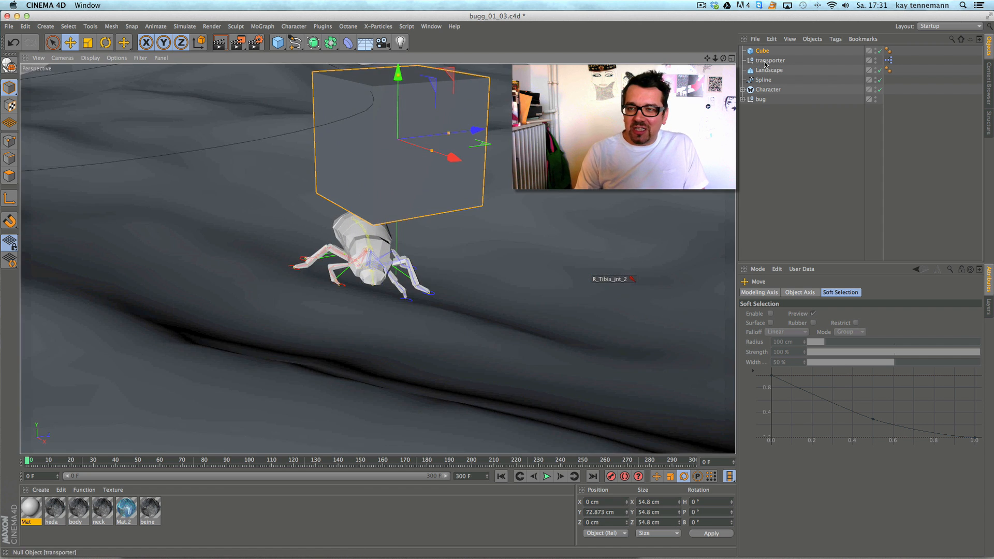
- Make the cube a child of the transporter null and play the animation in a wider view
left_click_drag(763, 52, 775, 61)
left_click(545, 477)
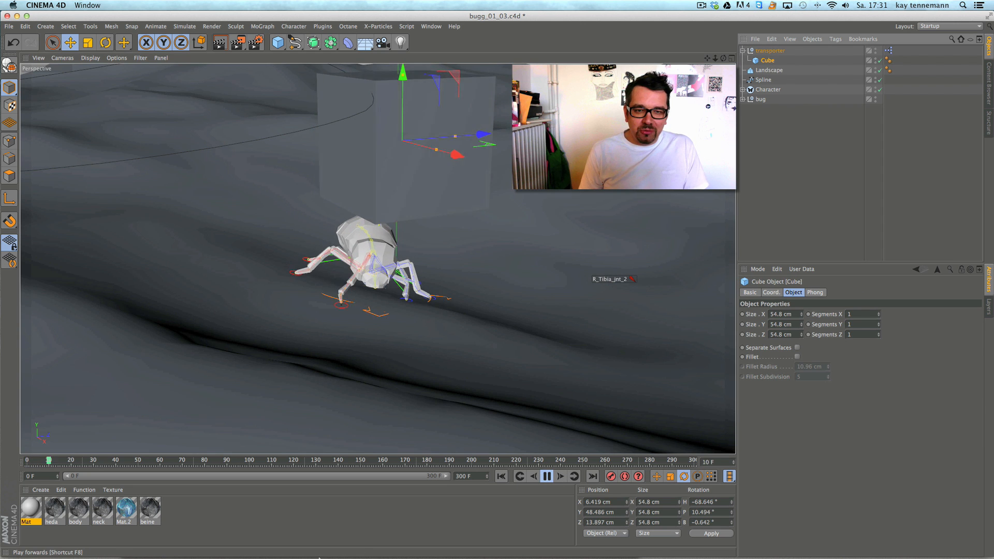
right_click_drag(506, 247, 386, 281, "alt")
left_click_drag(437, 316, 528, 338, "alt")
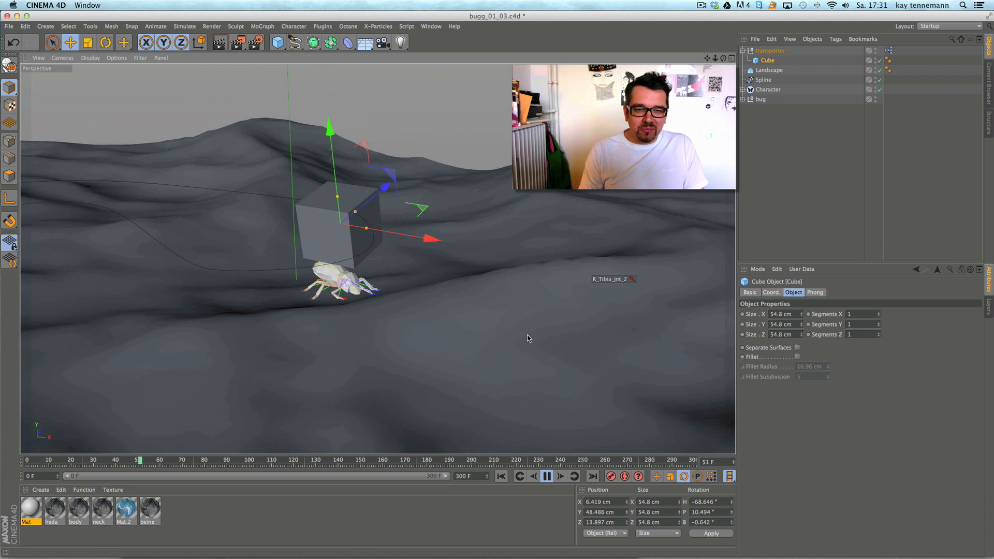
- Expand the Character hierarchy and set the CMotion object's Stride to 37 cm
left_click(742, 99)
left_click(742, 99)
left_click(743, 90)
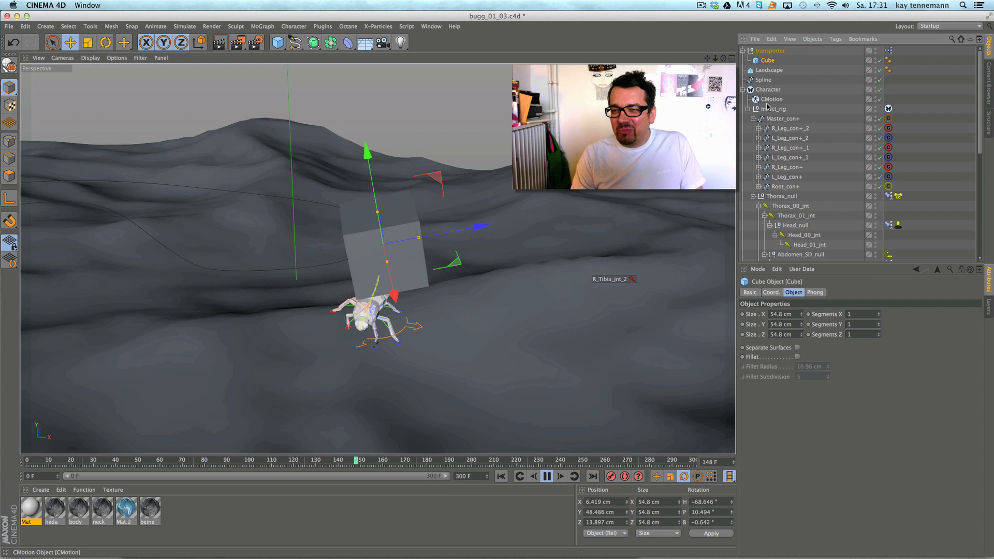
left_click(771, 100)
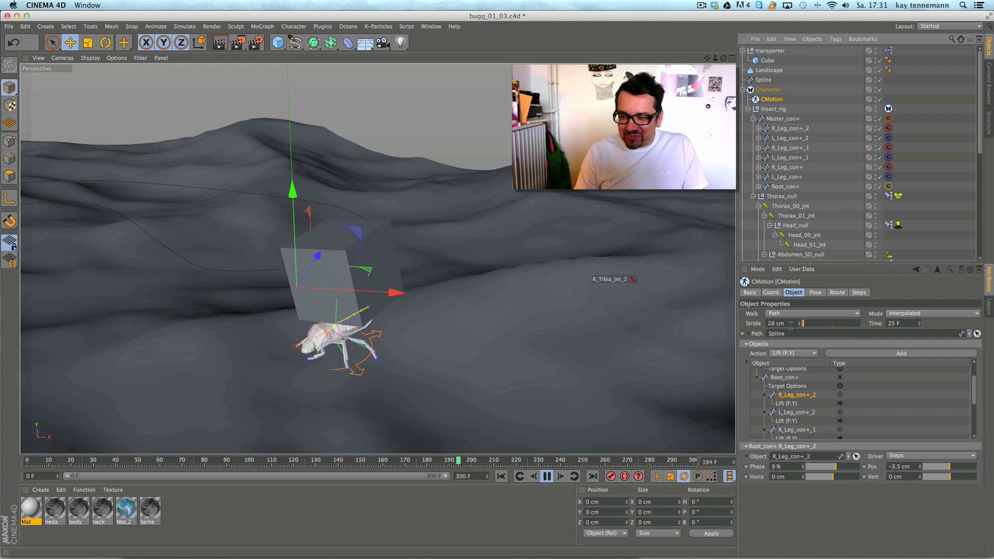
left_click_drag(805, 326, 809, 326)
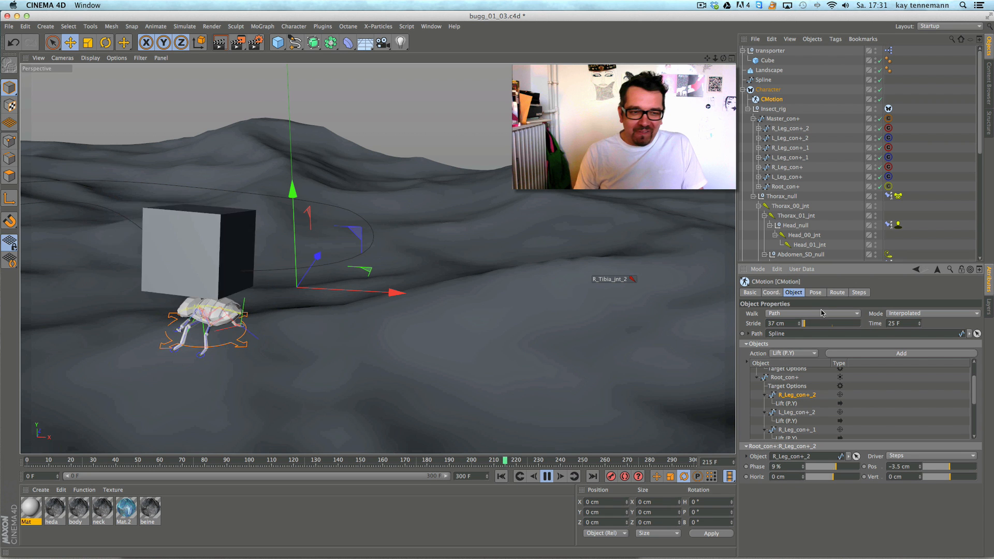
- Examine from several angles how the bug carries the cube along the spline during playback
left_click_drag(304, 322, 535, 299, "alt")
right_click_drag(535, 299, 497, 302, "alt")
left_click_drag(495, 286, 479, 315, "alt")
right_click_drag(468, 238, 567, 189, "alt")
middle_click_drag(567, 189, 548, 321, "alt")
left_click_drag(548, 322, 555, 281, "alt")
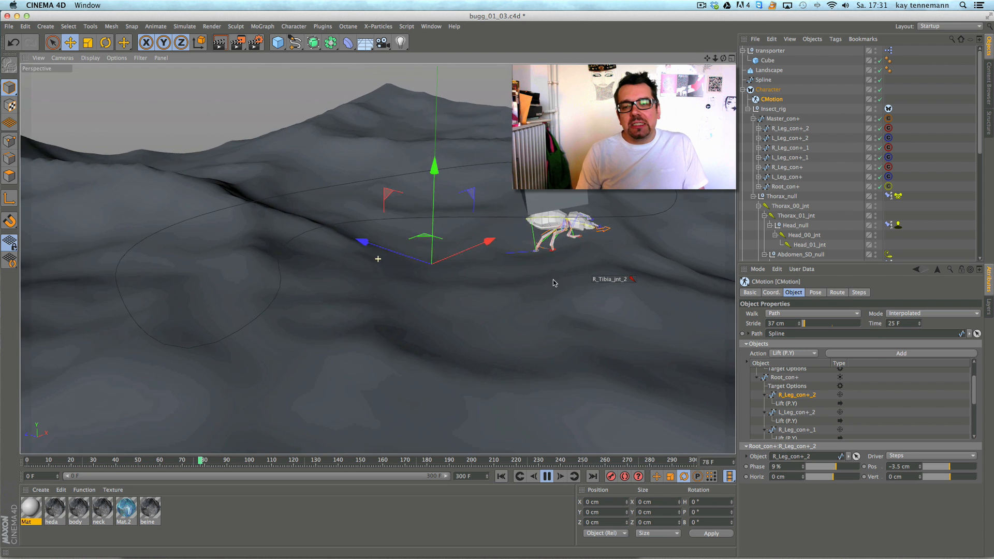
middle_click_drag(554, 282, 455, 322, "alt")
left_click_drag(530, 301, 369, 303, "alt")
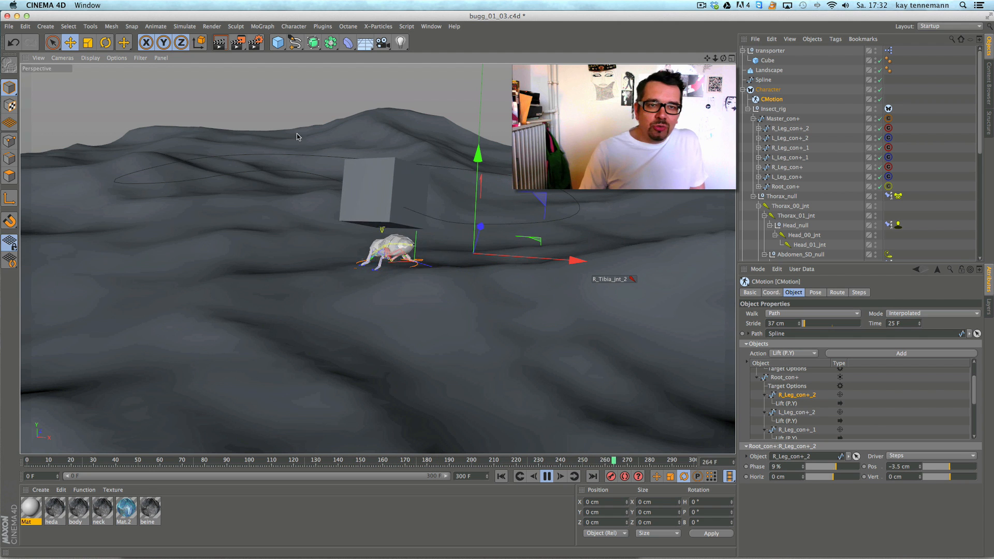
- Add a cone, scale it uniformly to a height of about 54.6 cm, and make it a child of transporter
left_click(279, 43)
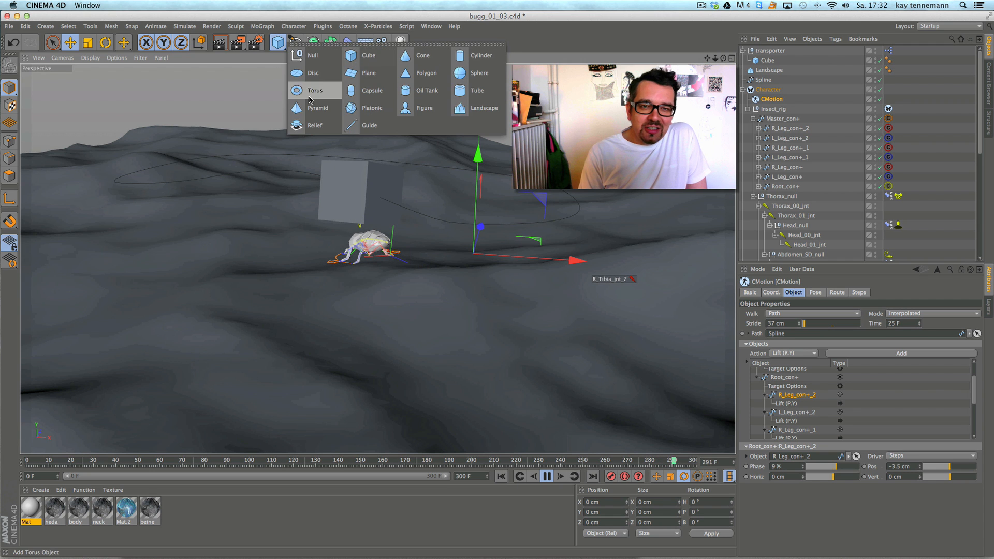
left_click(421, 57)
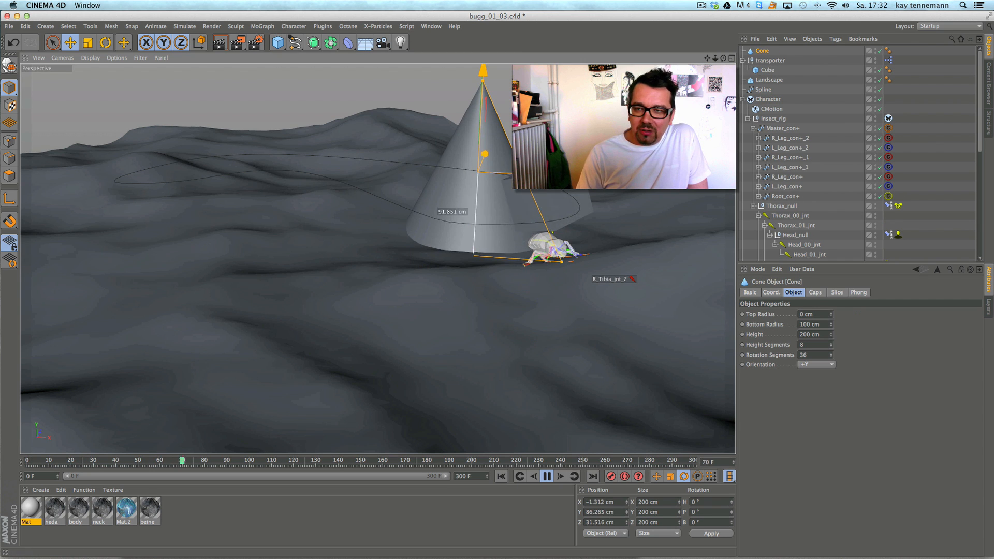
left_click(88, 43)
left_click_drag(438, 378, 393, 245)
left_click_drag(761, 51, 766, 60)
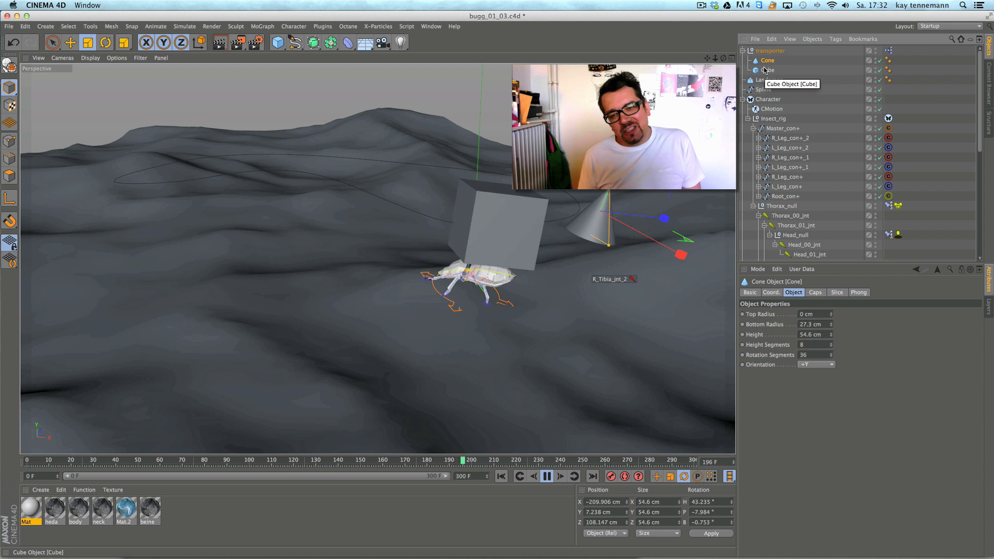
- Move the cone over beside the cube above the bug and replay the animation from a wider angle
left_click(547, 477)
left_click(70, 42)
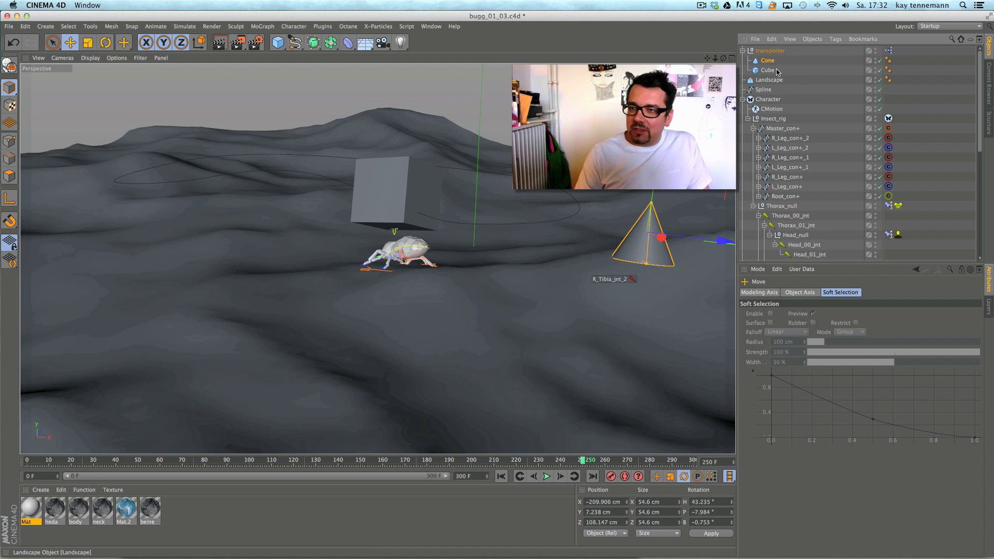
left_click(769, 62)
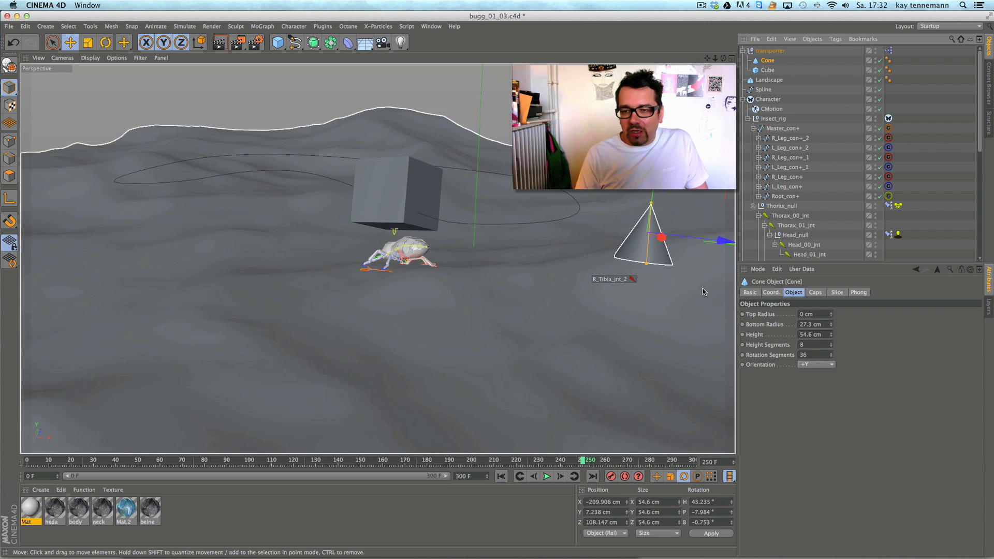
left_click_drag(665, 287, 443, 199)
left_click(547, 476)
left_click_drag(366, 333, 445, 328, "alt")
- Try larger Stride values of 55 cm and 85 cm on the CMotion object during playback
left_click(777, 109)
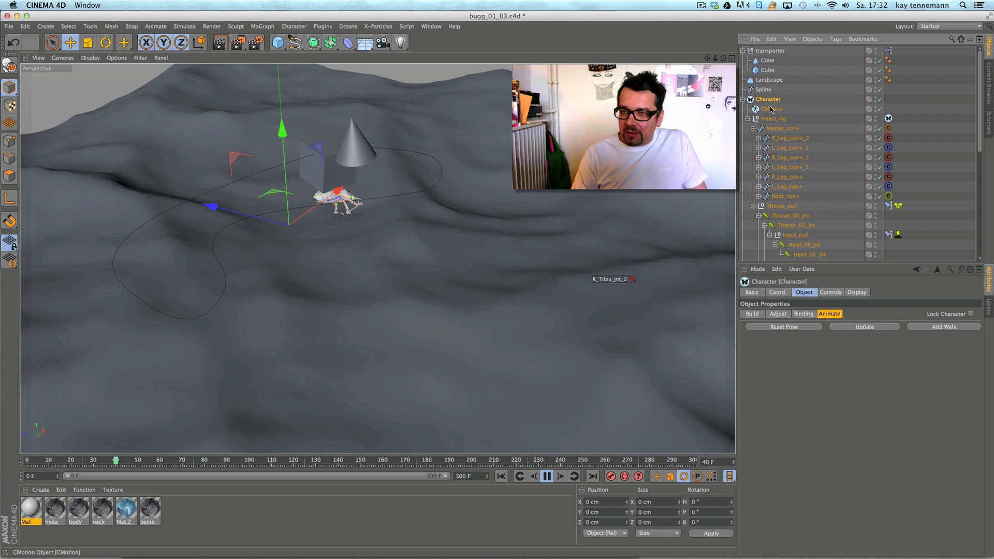
left_click(790, 323)
type("55")
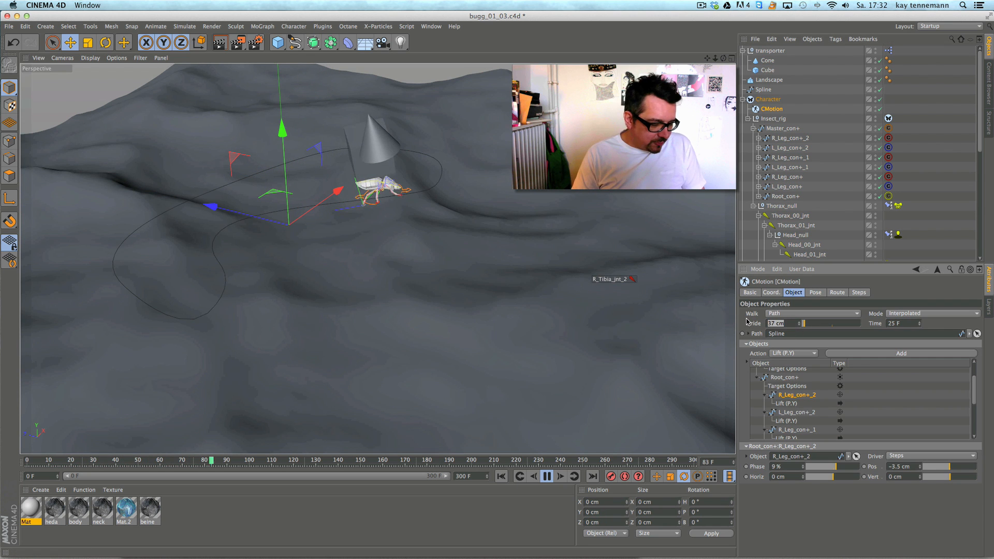
key("Return")
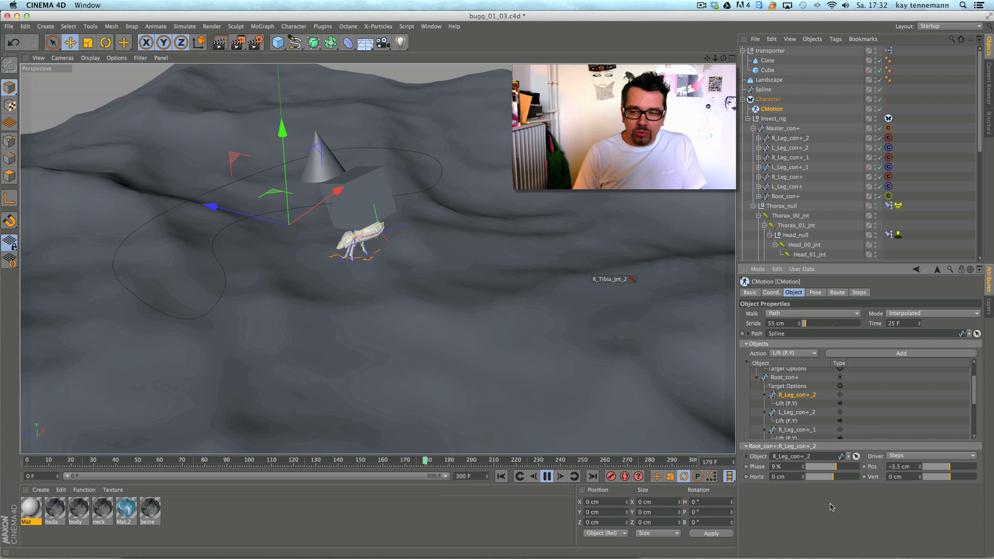
left_click_drag(806, 324, 807, 325)
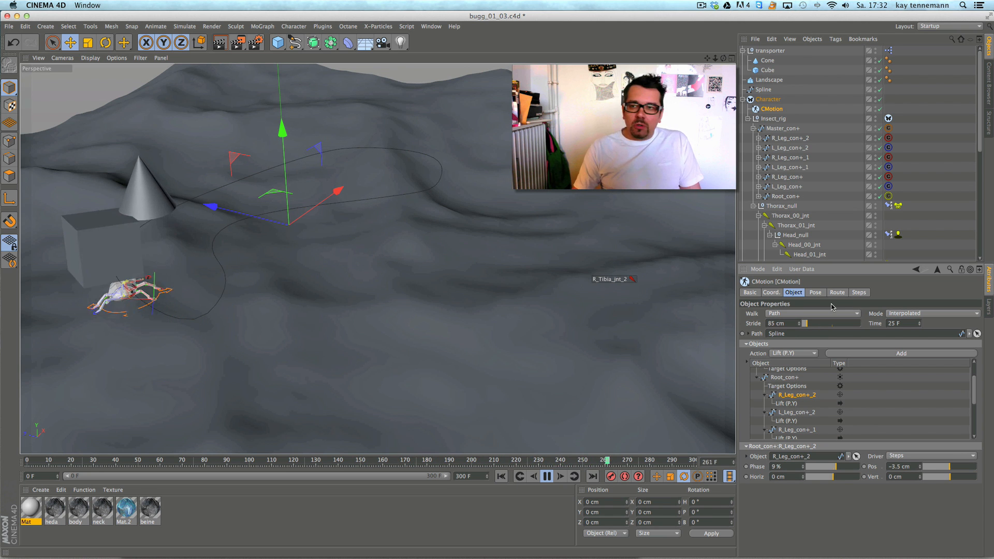
- Disable the cone and the cube and examine the bug's walk up close
left_click_drag(880, 60, 880, 70)
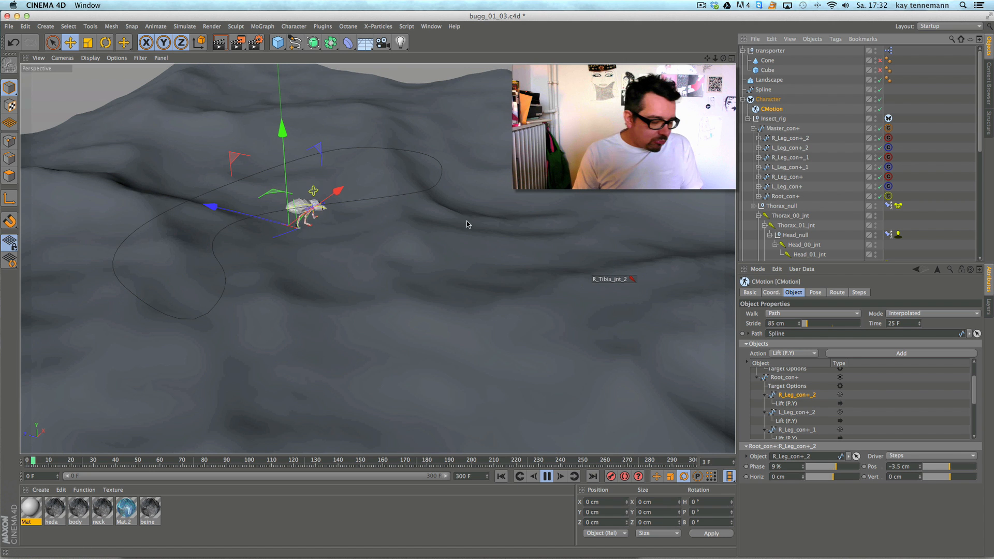
scroll(426, 260, "up", 3)
middle_click_drag(425, 261, 544, 309, "alt")
left_click_drag(539, 305, 507, 271, "alt")
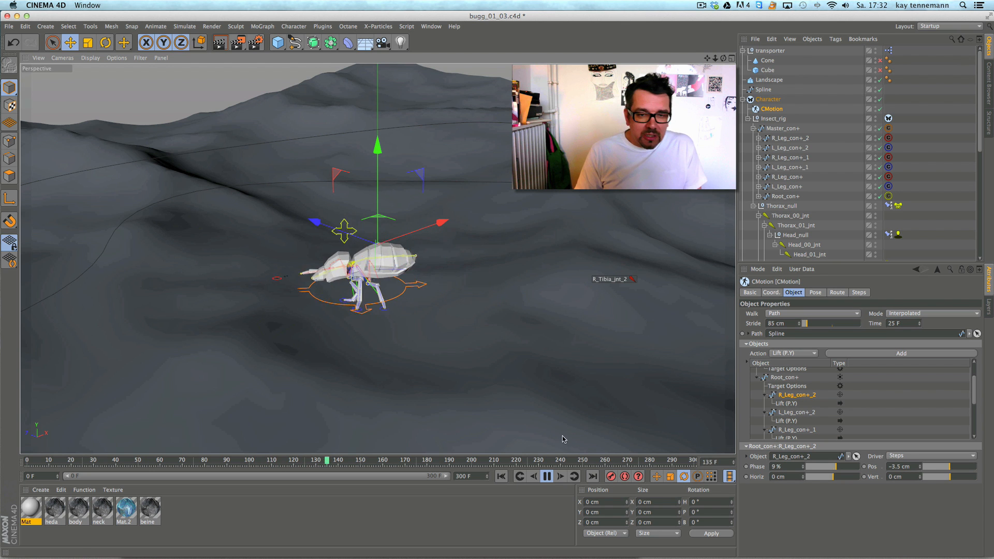
- Set the CMotion Stride to 44 cm and replay the animation from the first frame
left_click(547, 477)
left_click_drag(787, 324, 735, 325)
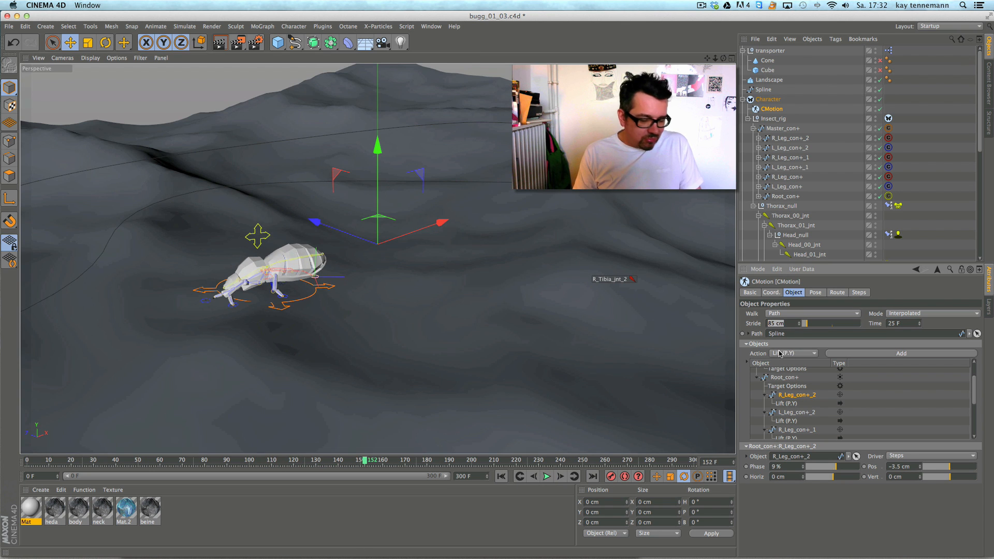
key("Return")
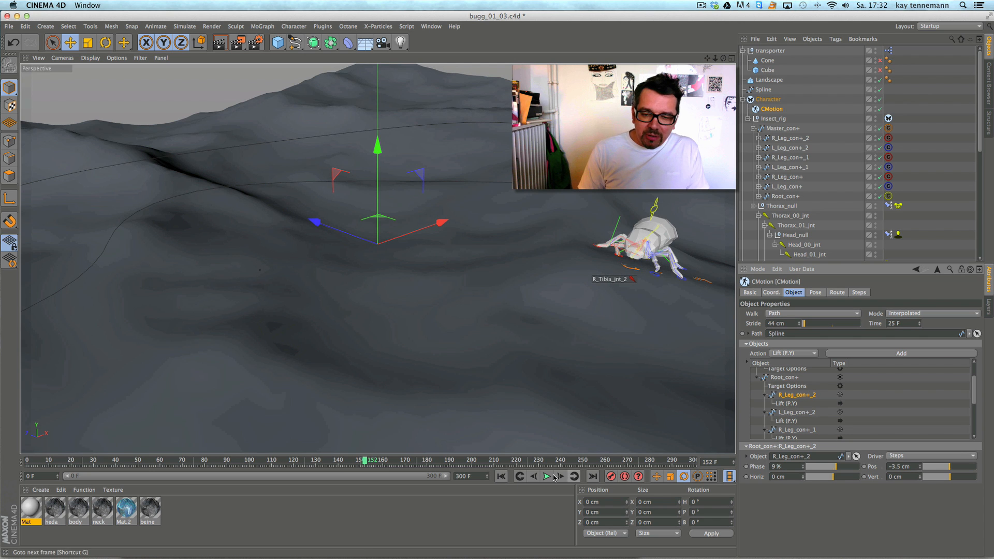
left_click(501, 476)
left_click(547, 477)
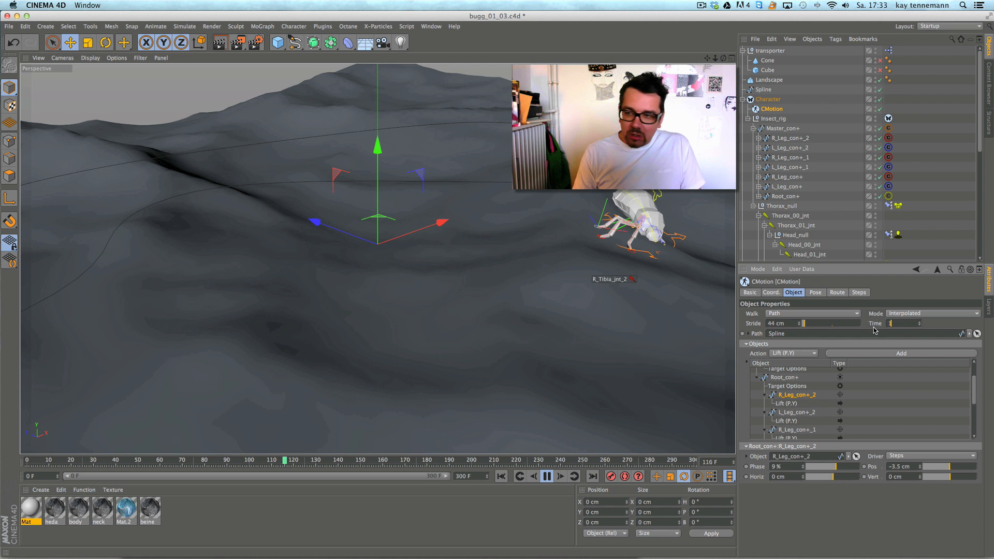
- Set the CMotion Time to 12 F and check the faster walk up close
key("Return")
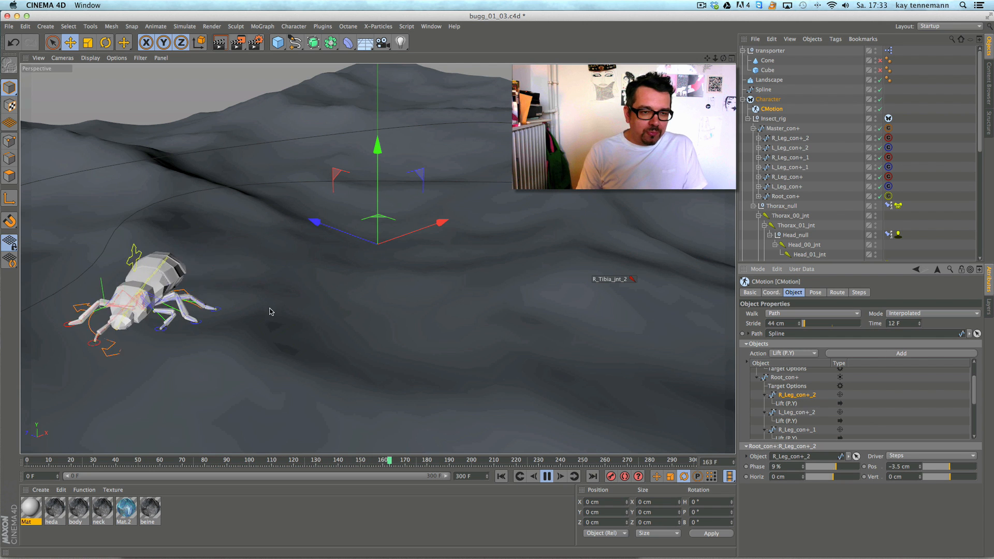
middle_click_drag(271, 313, 527, 239, "alt")
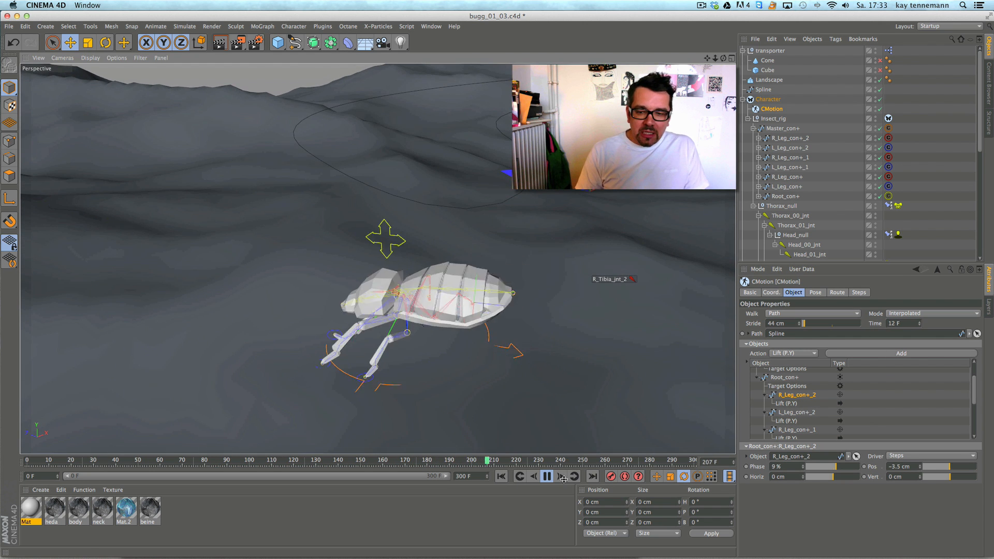
left_click(547, 477)
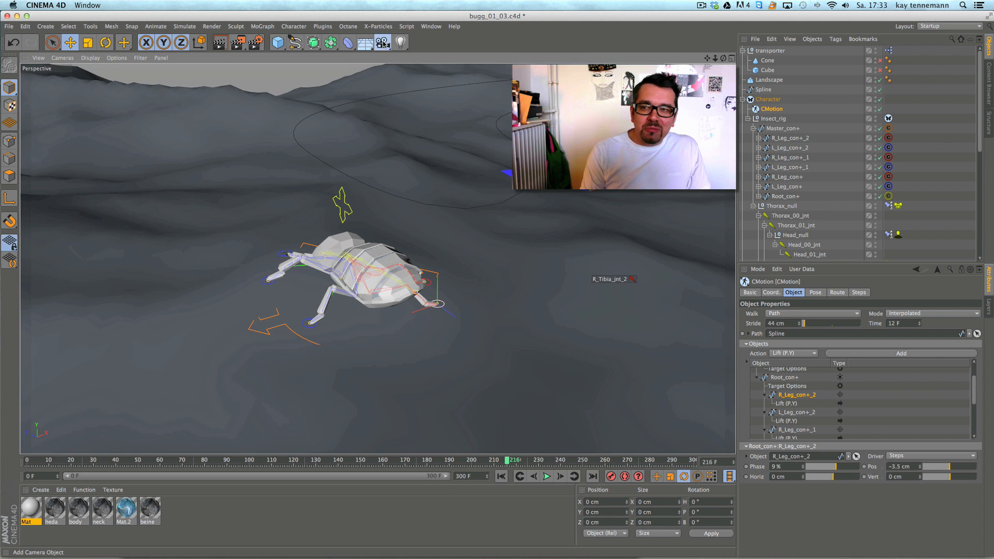
- Add a camera to the scene and make it the active camera of the perspective view
left_click(383, 43)
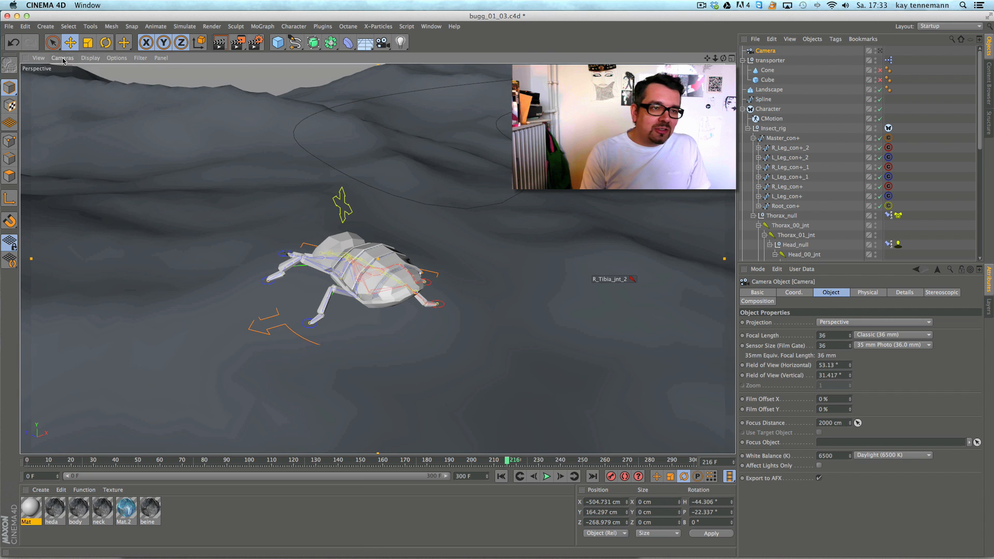
left_click(63, 57)
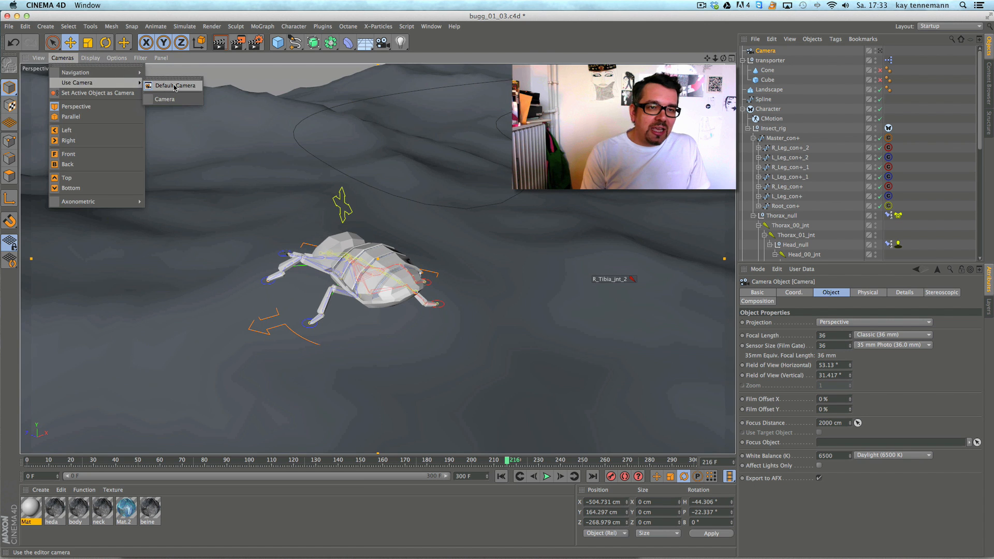
left_click(174, 86)
left_click(63, 57)
mouse_move(77, 83)
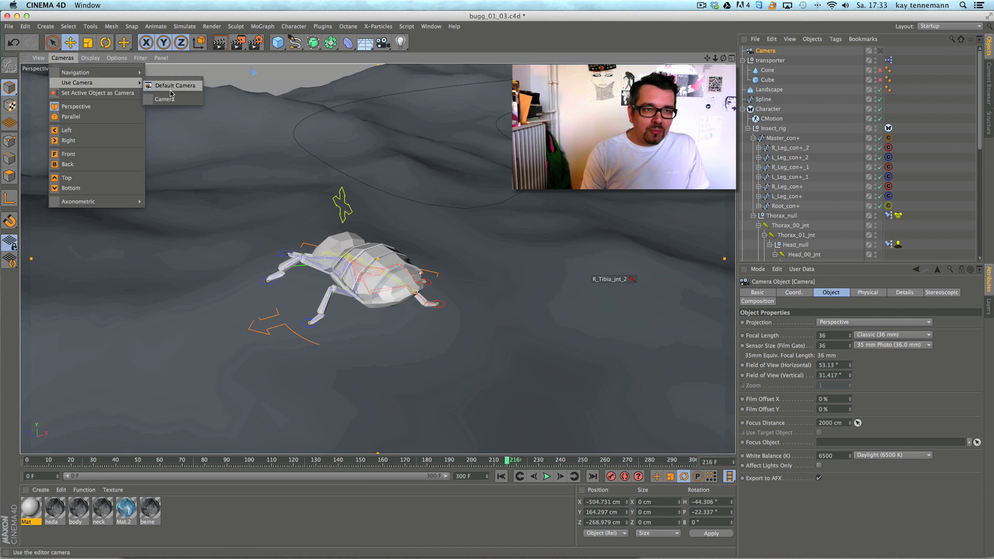
left_click(167, 98)
- Give the camera a Target tag with the transporter null as its target object
mouse_move(789, 57)
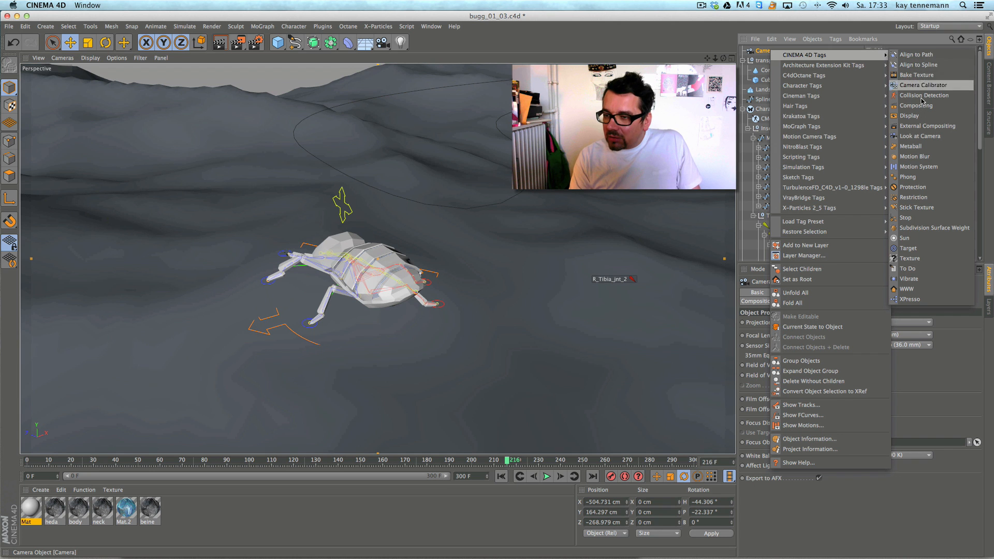
left_click(927, 248)
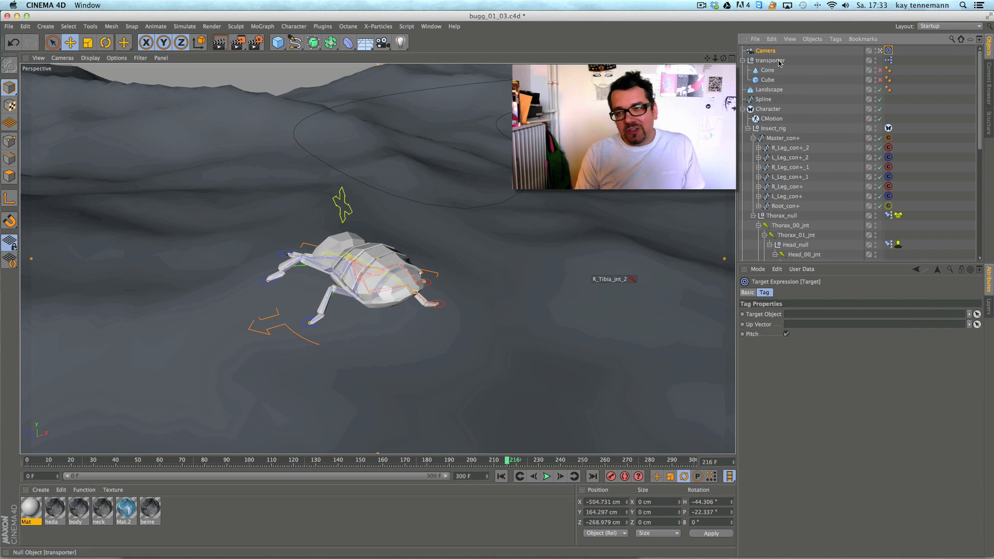
left_click_drag(779, 62, 791, 144)
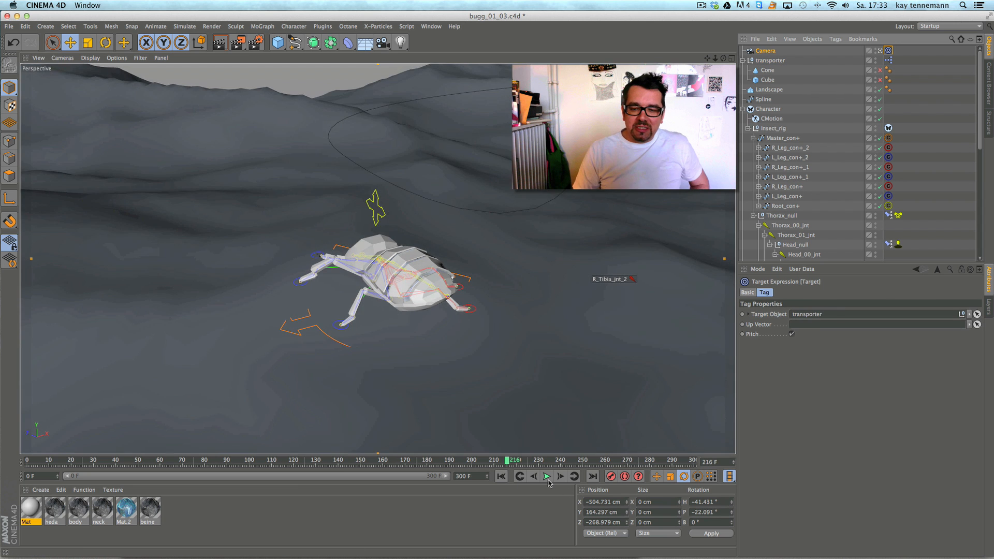
- Play the animation through the target camera and move it closer to the bug, at about X -388, Y 119, Z -184 cm
left_click(547, 477)
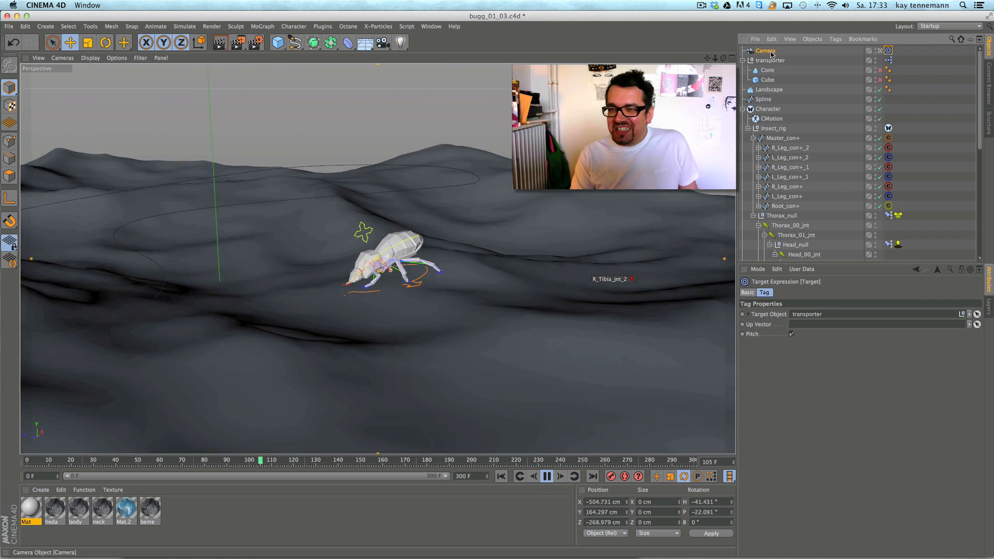
left_click(768, 51)
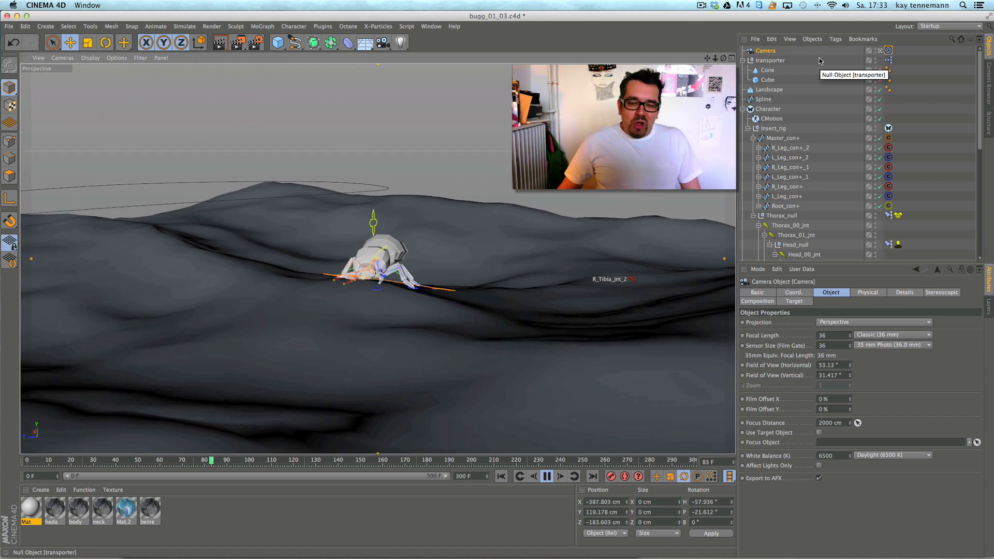
left_click(547, 476)
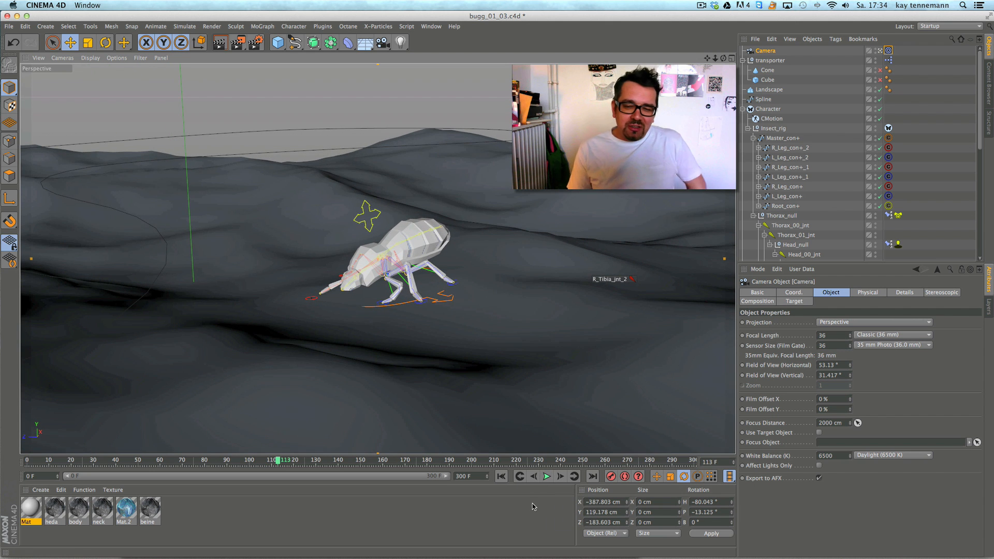
left_click(537, 499)
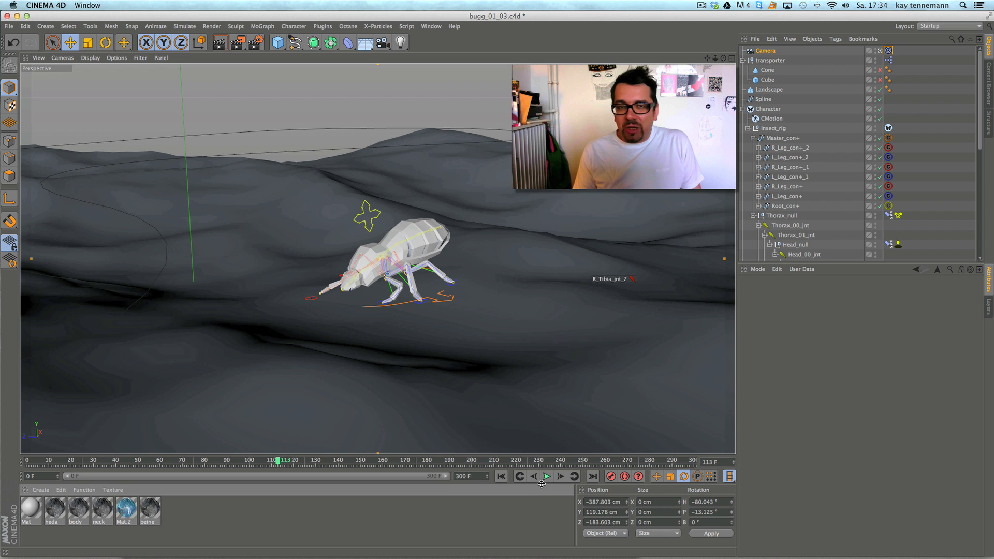
- Collapse the Master_con+ and Thorax_null hierarchies and play the walk through the camera
left_click(754, 138)
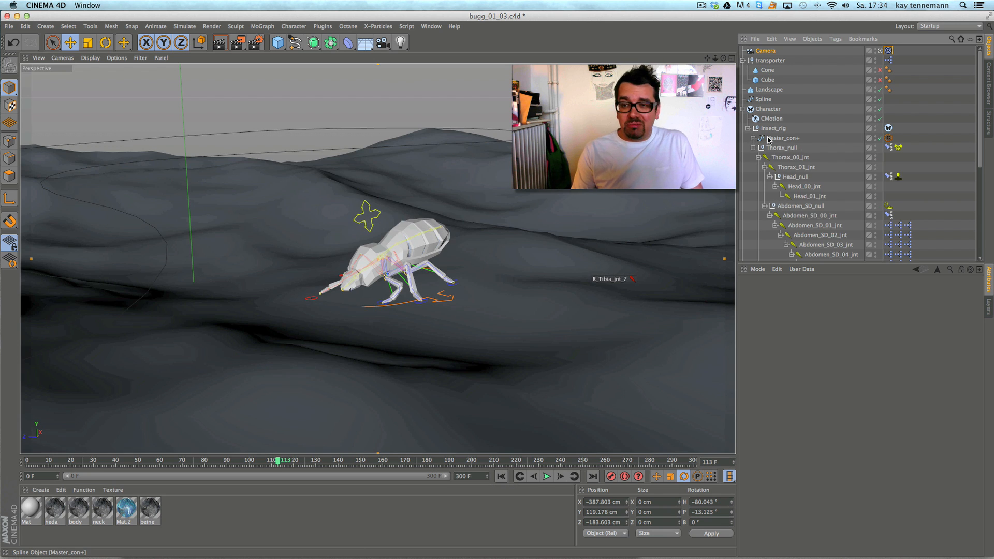
left_click(754, 147)
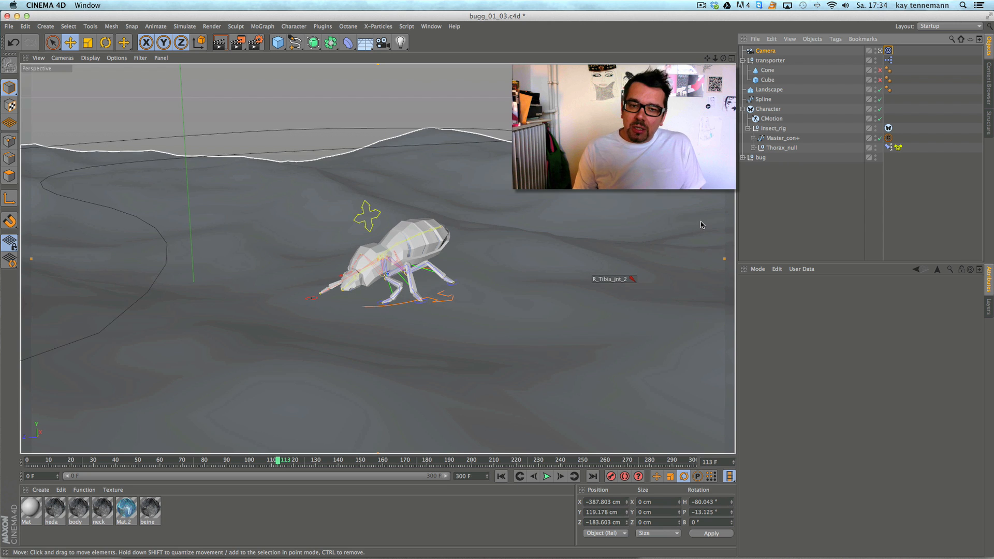
left_click(547, 477)
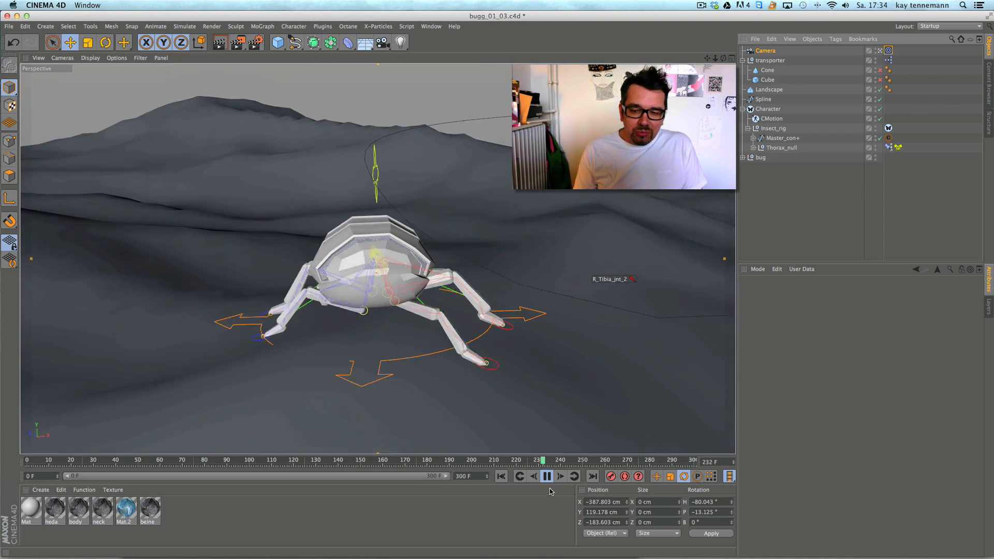
left_click(548, 477)
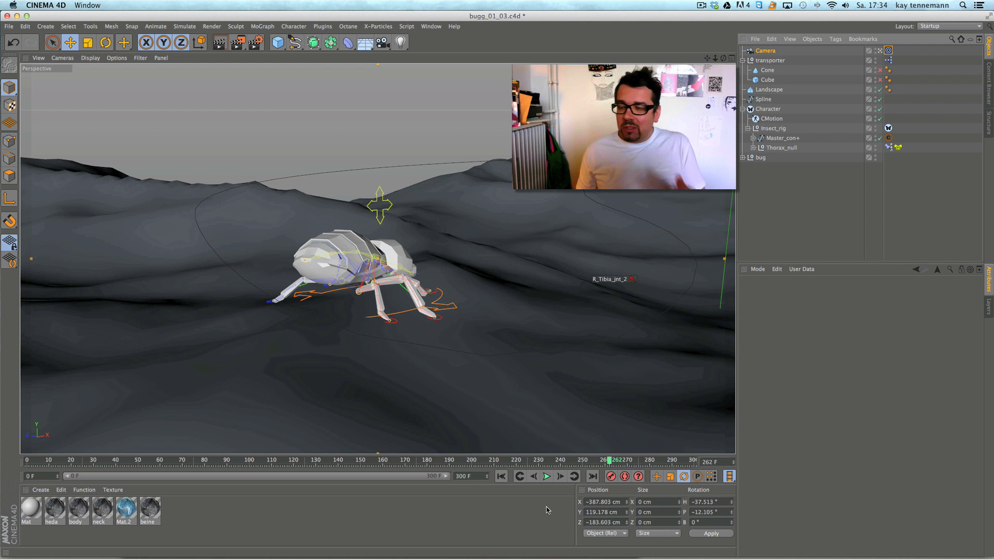
- Review the finished walk by rendering the view and replaying the animation through the camera
left_click(545, 477)
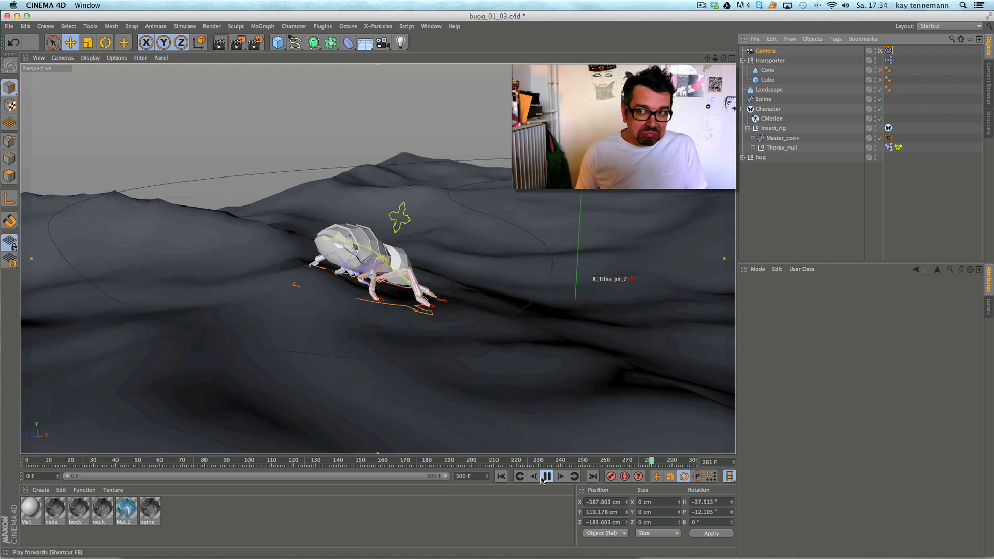
left_click(545, 477)
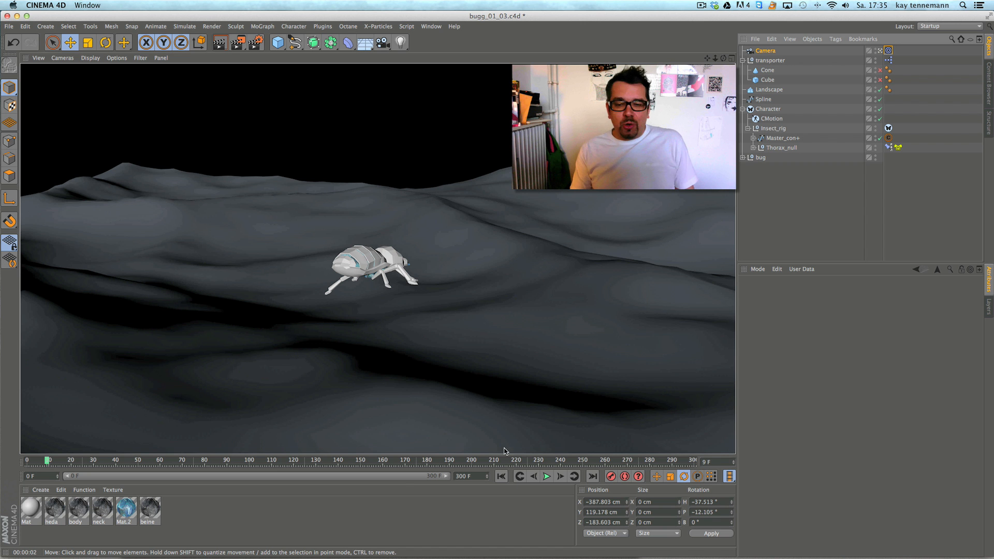
key("F8")
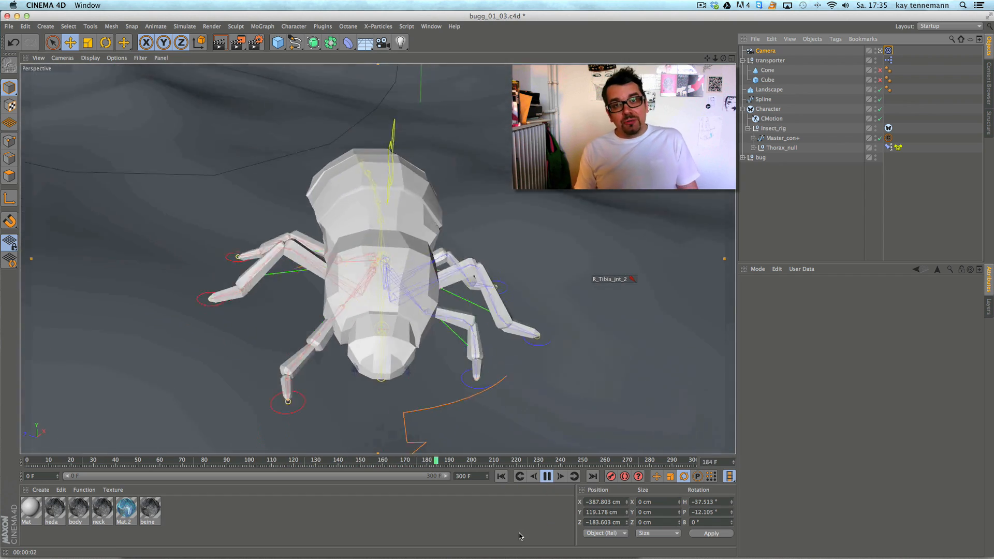
left_click(547, 477)
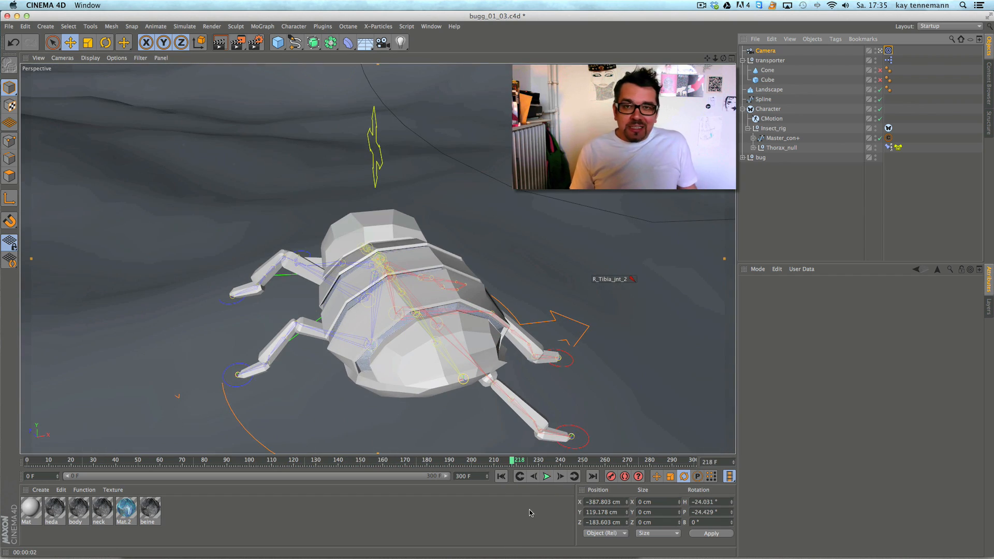